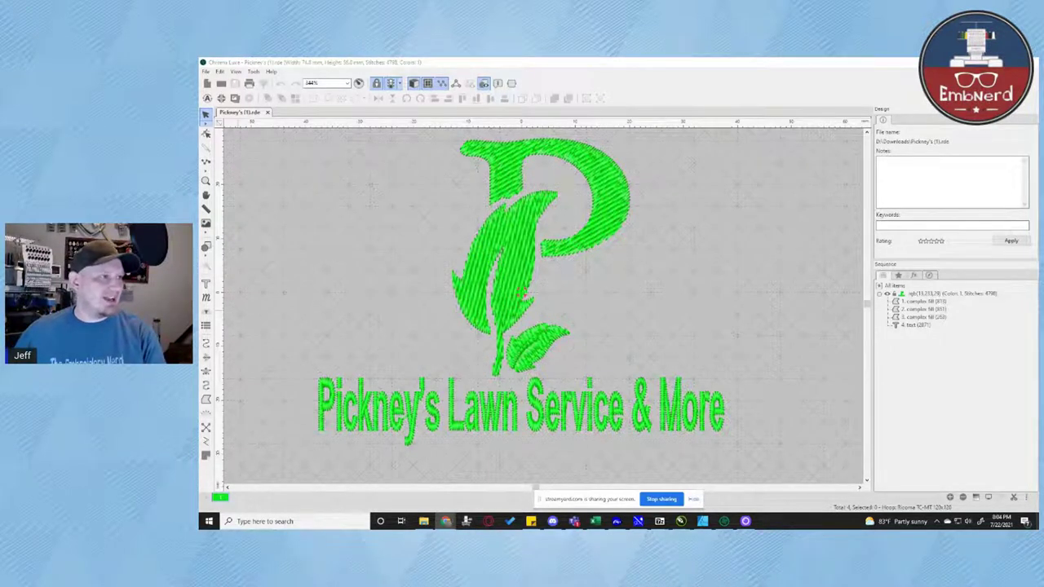
# Inspect the objects that make up the logo: the letter P, the large leaf and the small leaf
pyautogui.moveTo(201, 105); pyautogui.dragTo(797, 59)
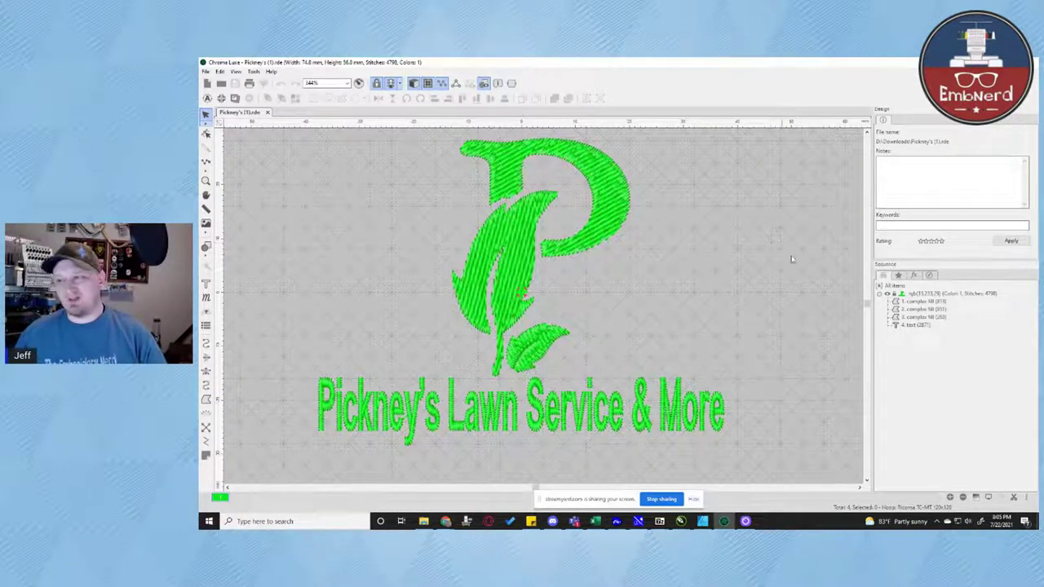
pyautogui.click(917, 310)
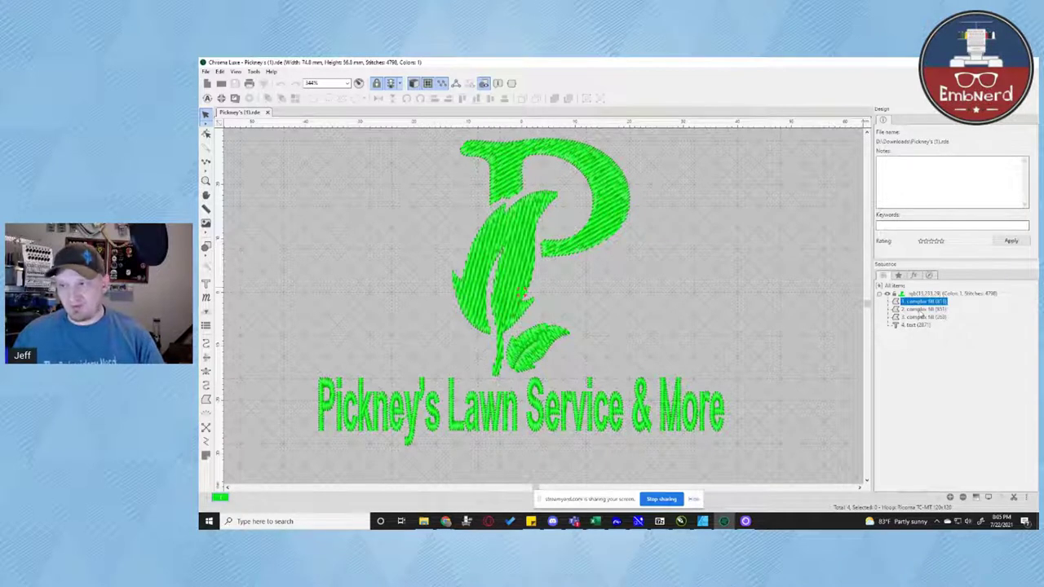
pyautogui.click(921, 312)
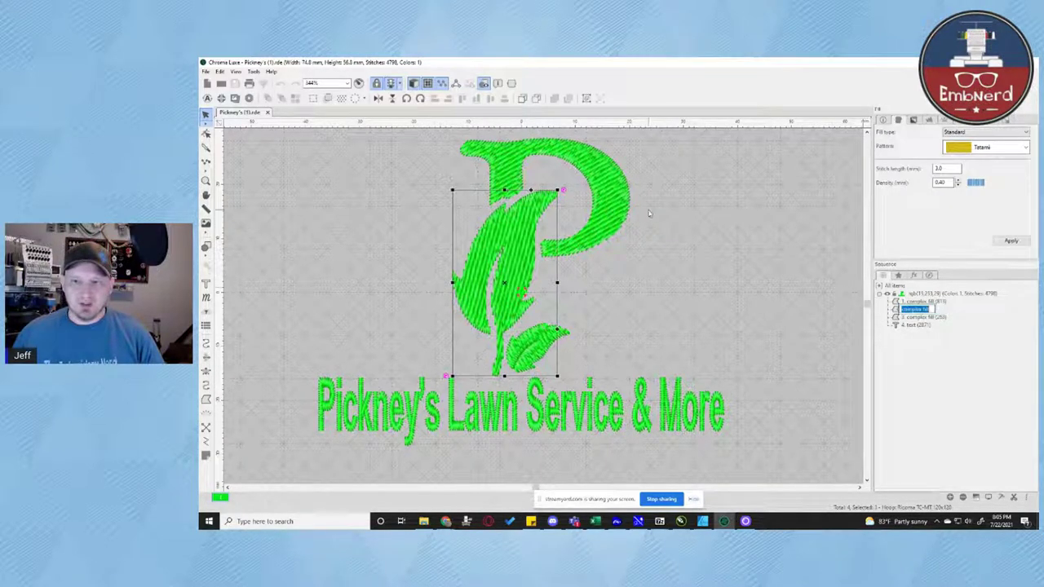
pyautogui.click(611, 200)
pyautogui.click(520, 310)
pyautogui.click(585, 339)
pyautogui.click(563, 338)
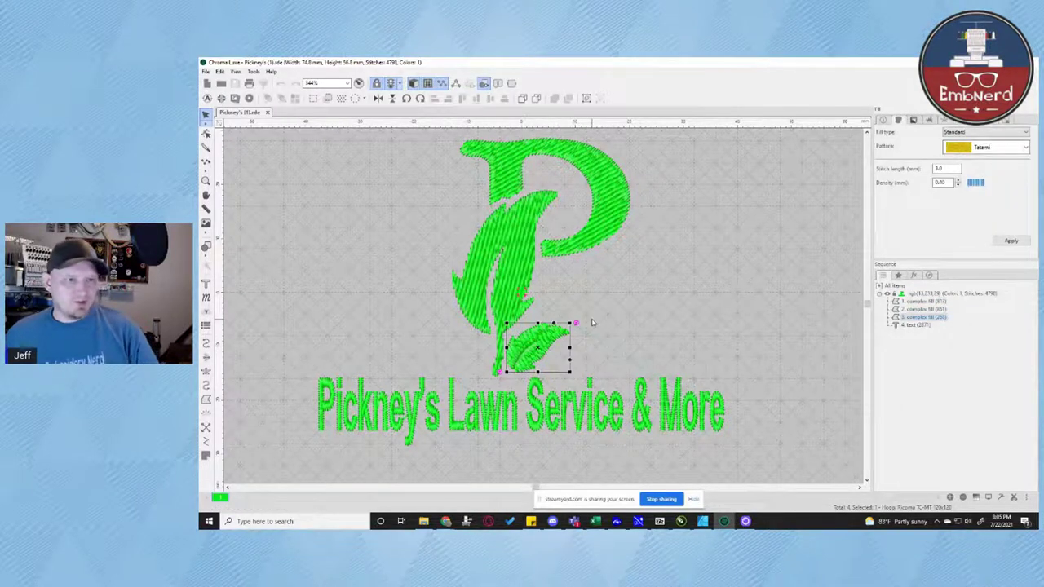
pyautogui.click(517, 250)
pyautogui.click(576, 184)
pyautogui.click(487, 312)
pyautogui.click(537, 349)
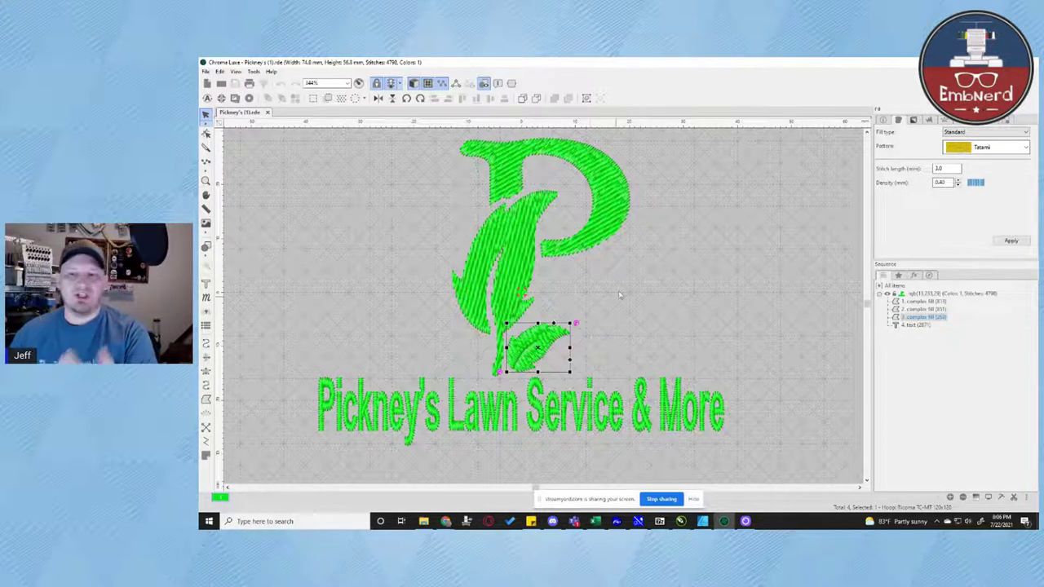
pyautogui.click(649, 292)
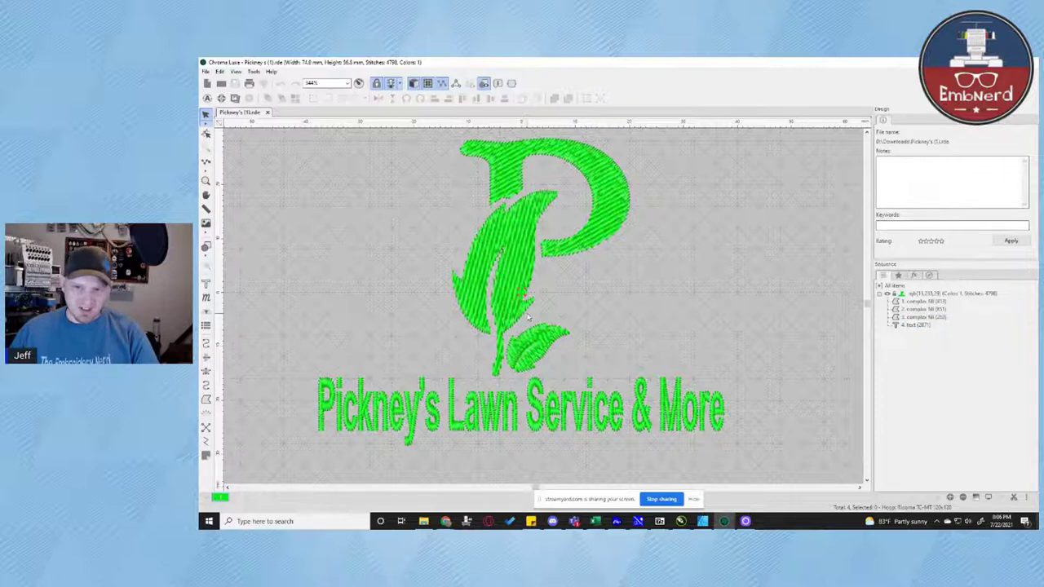
# Set the fill density of the P and both leaves together to 0.35 mm
pyautogui.scroll(-1, 529, 318)
pyautogui.moveTo(400, 147); pyautogui.dragTo(641, 373)
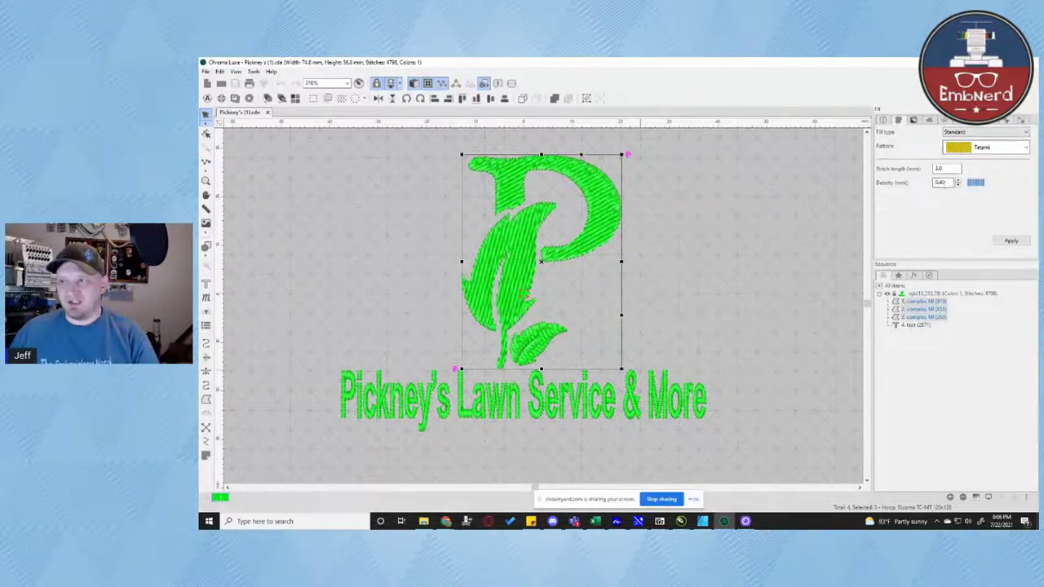
pyautogui.write('.35')
pyautogui.press('Return')
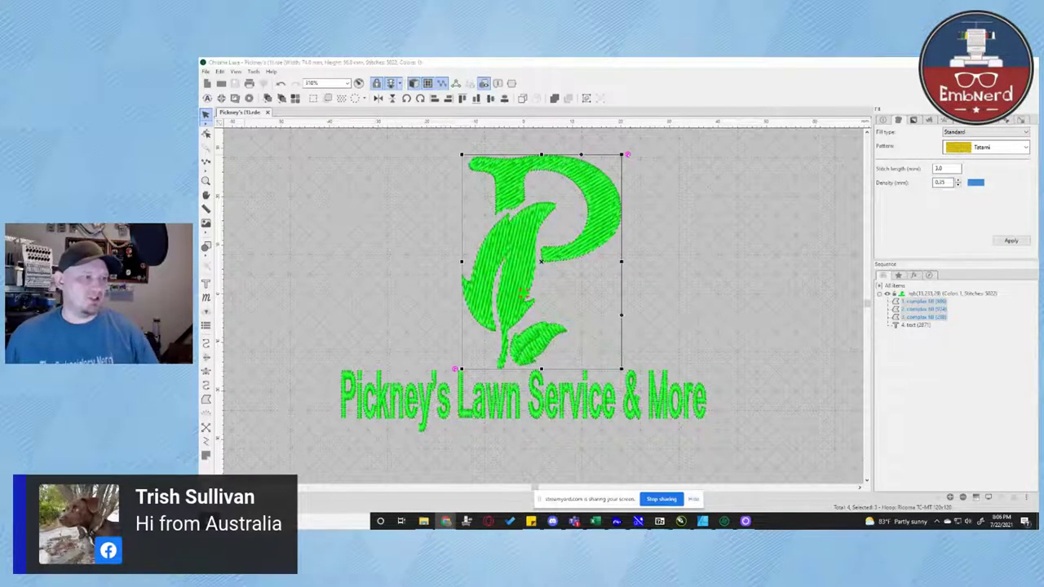
# Align a horizontal guide line with the baseline of the "Pickney's Lawn Service & More" lettering
pyautogui.click(381, 306)
pyautogui.click(423, 406)
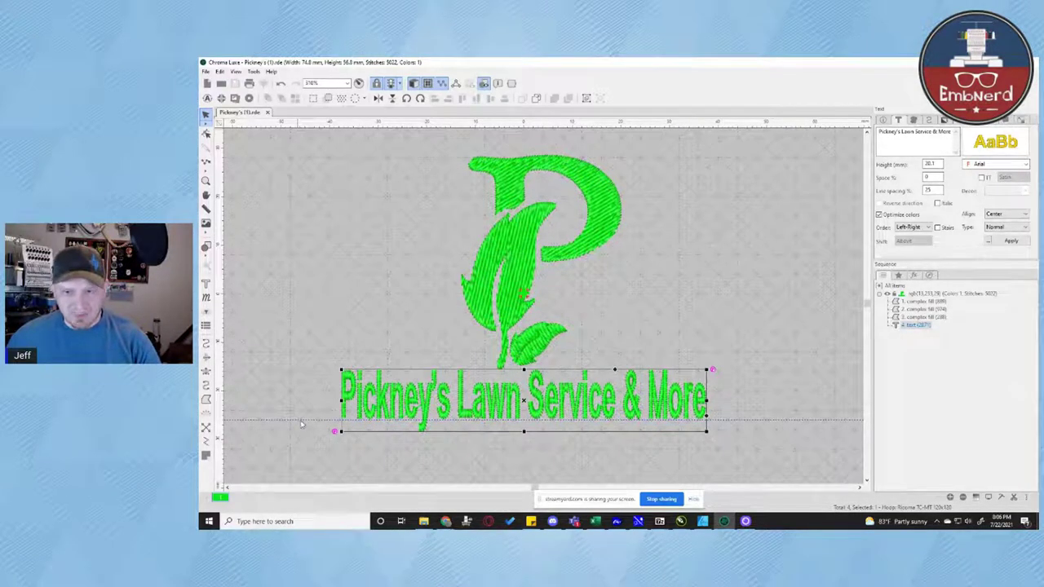
pyautogui.scroll(3, 359, 423)
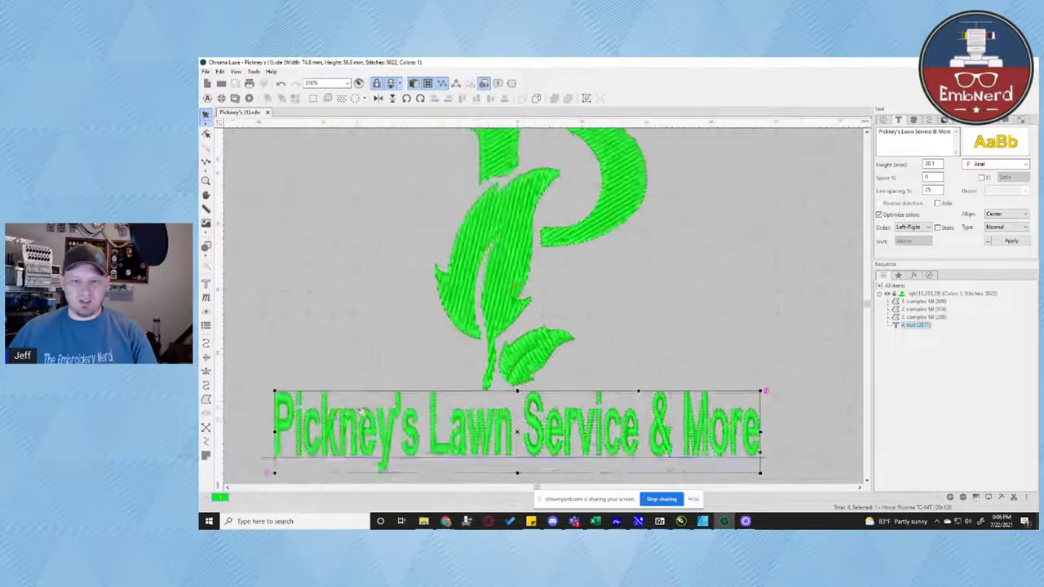
pyautogui.press('space')
pyautogui.moveTo(438, 341); pyautogui.dragTo(596, 257)
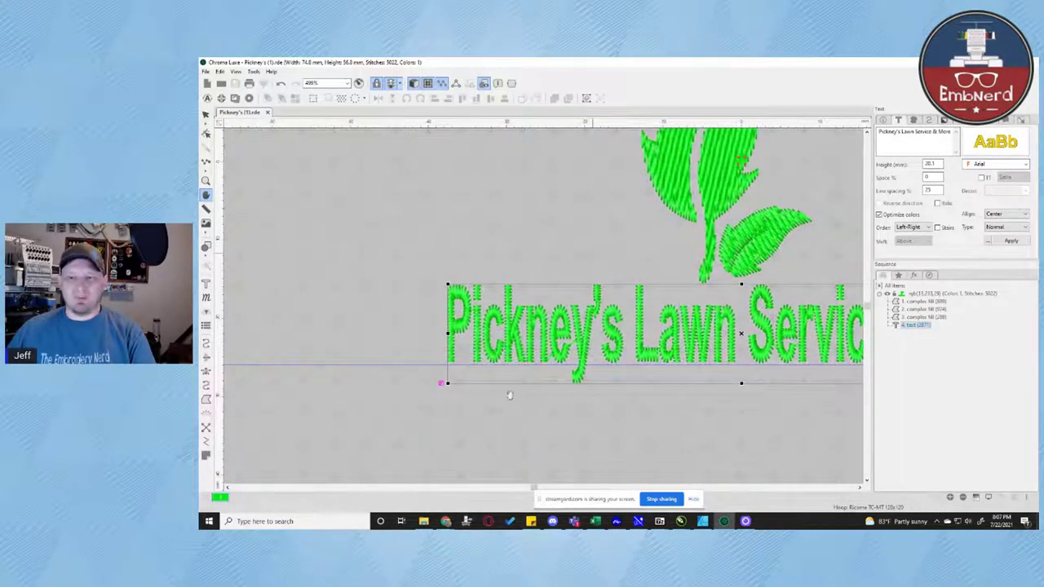
pyautogui.press('space')
pyautogui.scroll(3, 524, 378)
pyautogui.press('space')
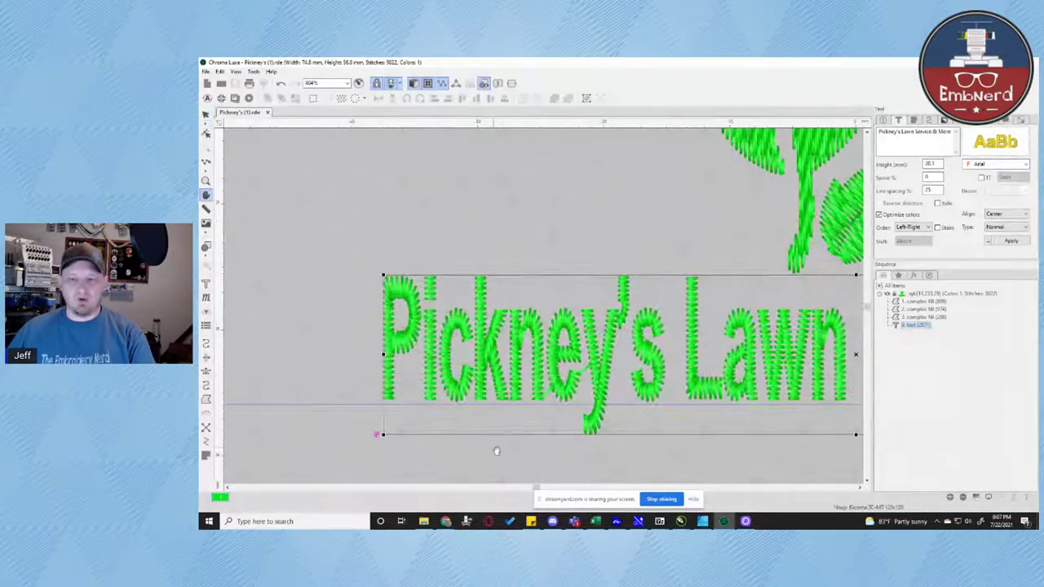
pyautogui.moveTo(497, 449); pyautogui.dragTo(492, 416)
pyautogui.press('Escape')
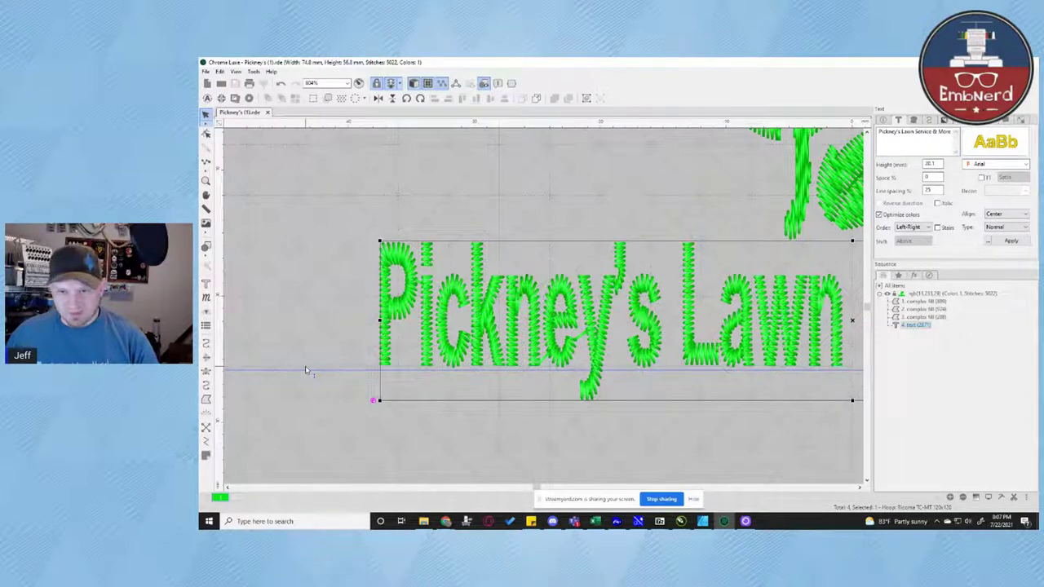
pyautogui.moveTo(306, 372); pyautogui.dragTo(398, 367)
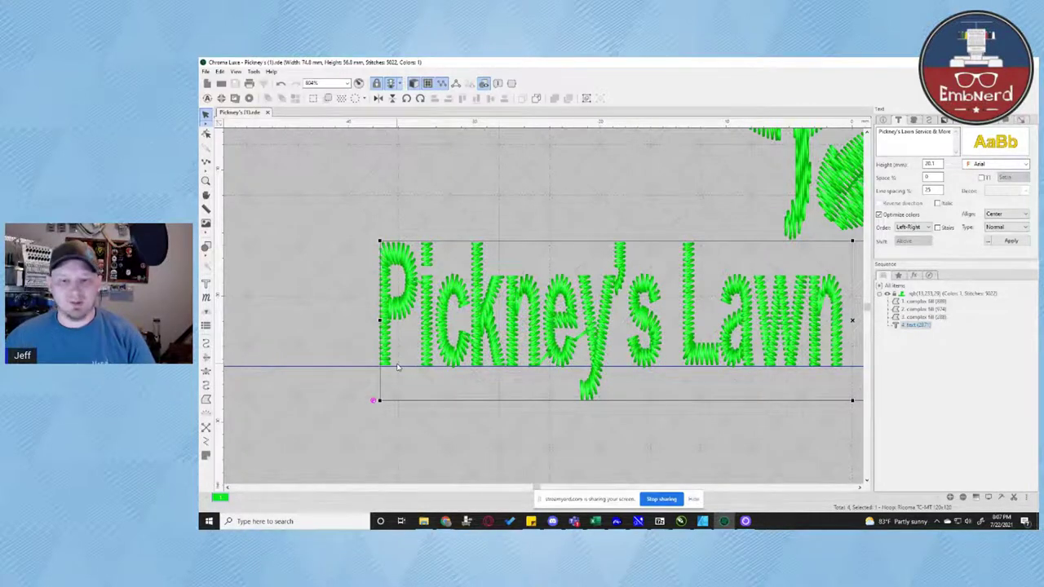
# Change the sewing order of the "Pickney's Lawn Service & More" lettering to Center-Right and apply it
pyautogui.scroll(2, 400, 371)
pyautogui.moveTo(410, 404); pyautogui.dragTo(452, 396)
pyautogui.scroll(1, 430, 394)
pyautogui.scroll(2, 424, 416)
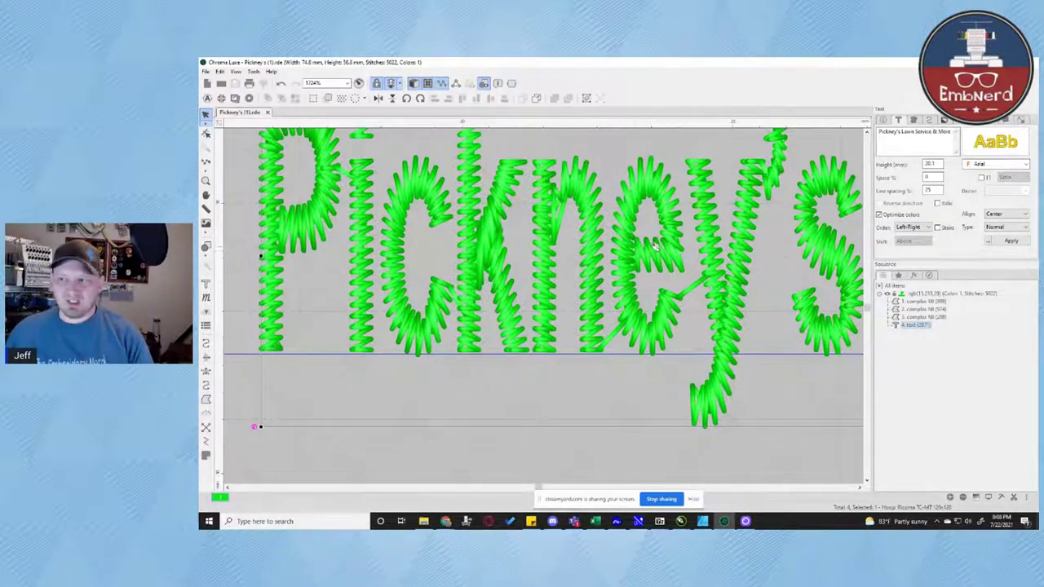
pyautogui.click(912, 227)
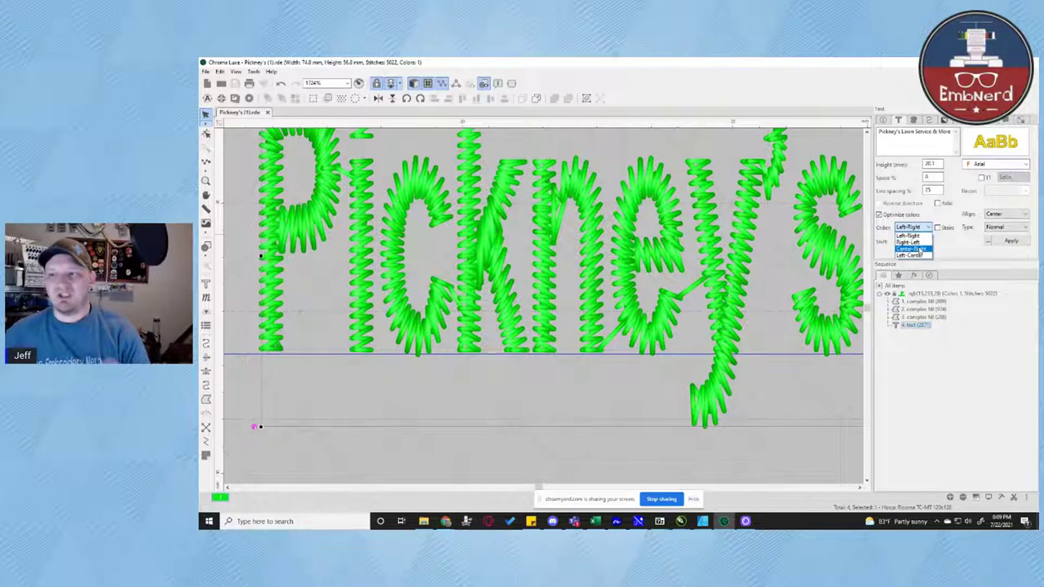
pyautogui.click(920, 249)
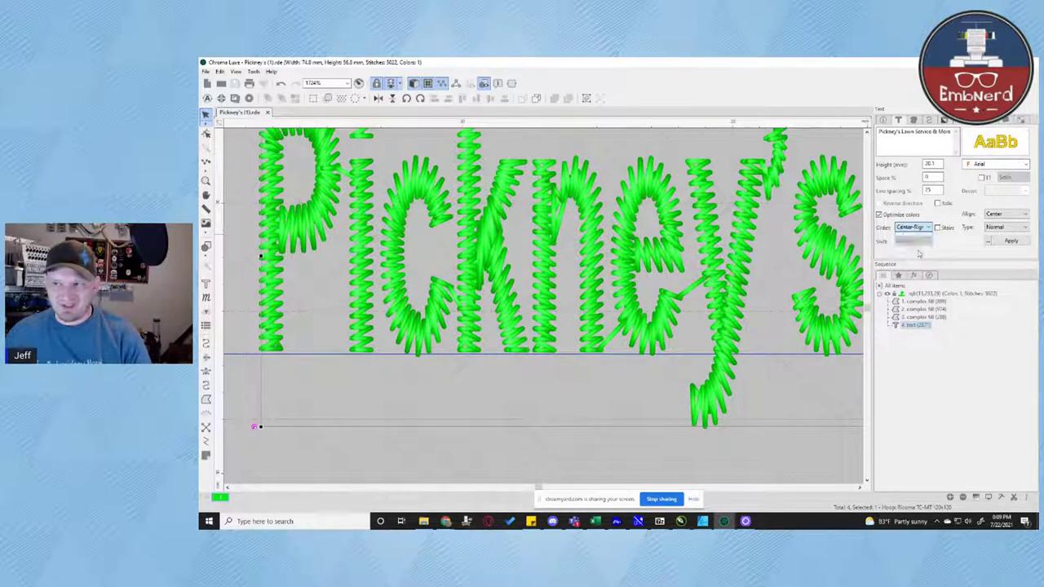
pyautogui.click(1010, 241)
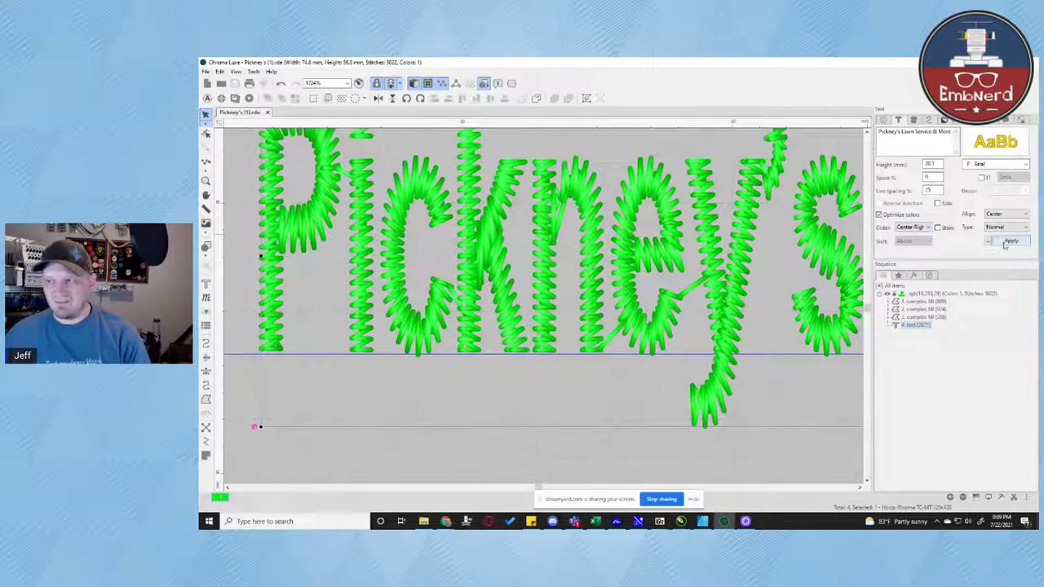
pyautogui.scroll(-5, 706, 399)
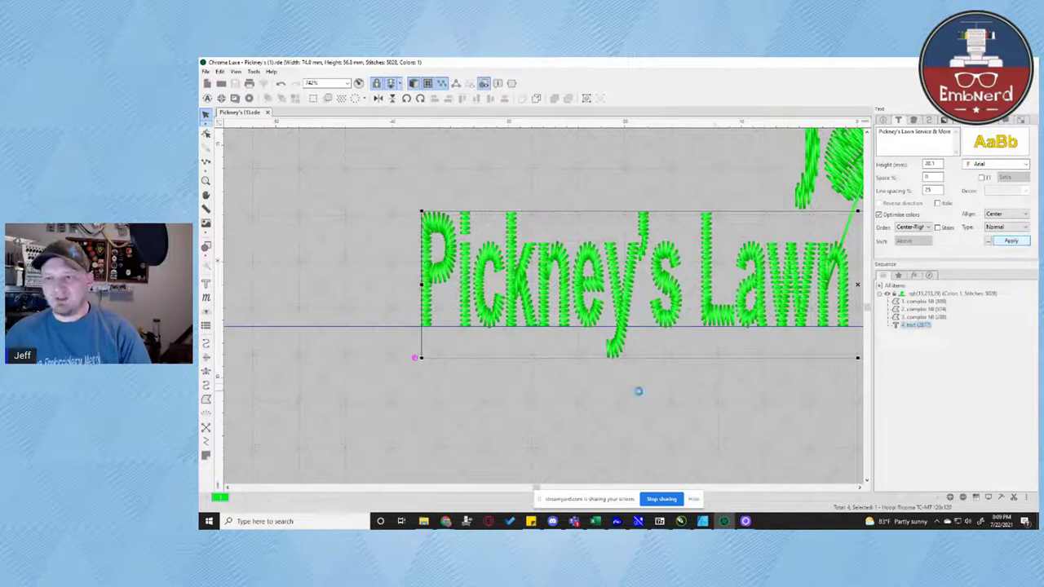
pyautogui.scroll(-6, 682, 396)
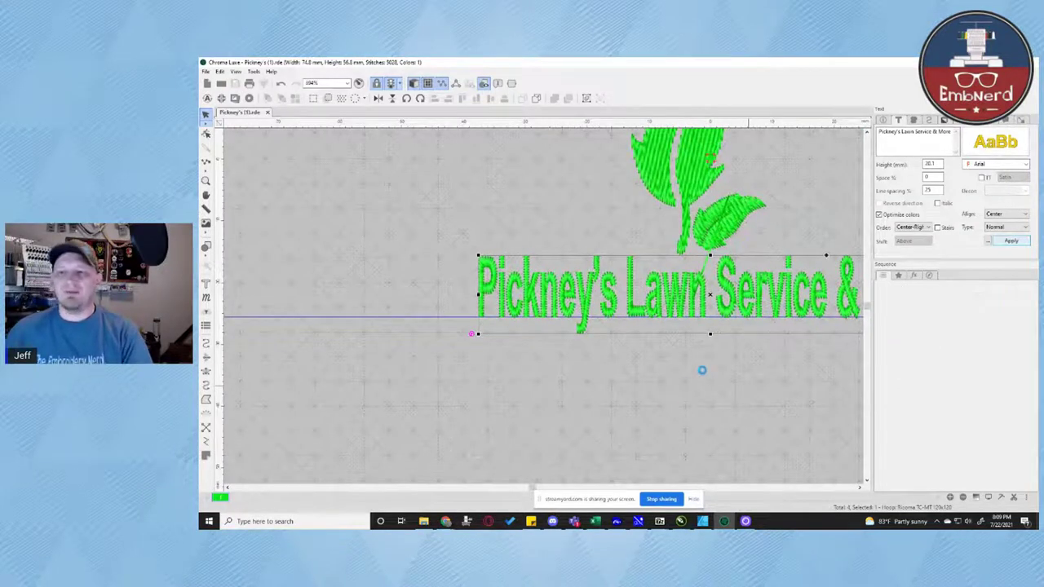
pyautogui.click(723, 352)
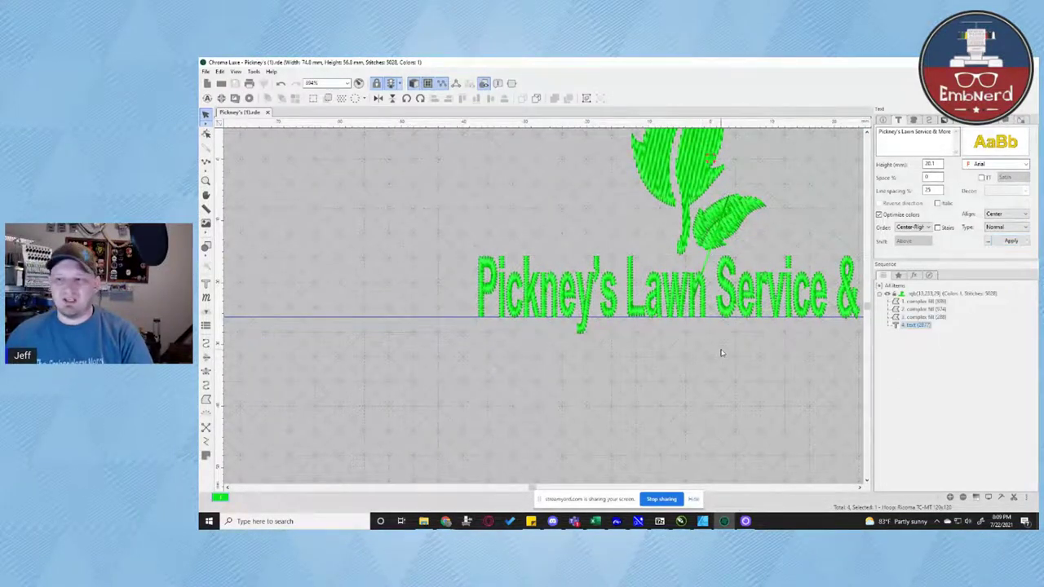
# Play through the stitch simulation of the whole design from first to last stitch, and close it
pyautogui.moveTo(715, 345); pyautogui.dragTo(550, 485)
pyautogui.scroll(2, 549, 481)
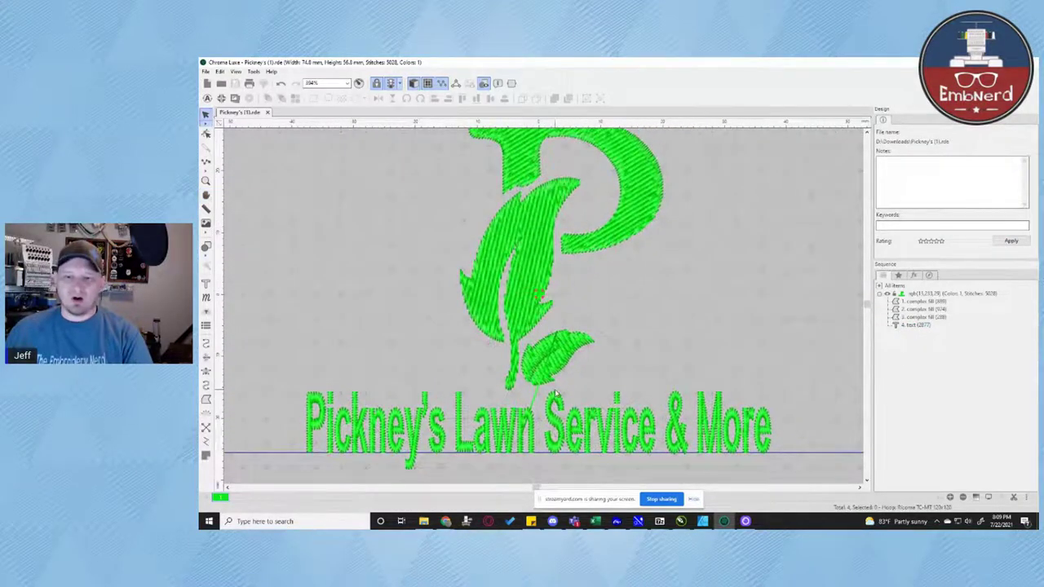
pyautogui.scroll(-3, 553, 384)
pyautogui.scroll(-1, 553, 383)
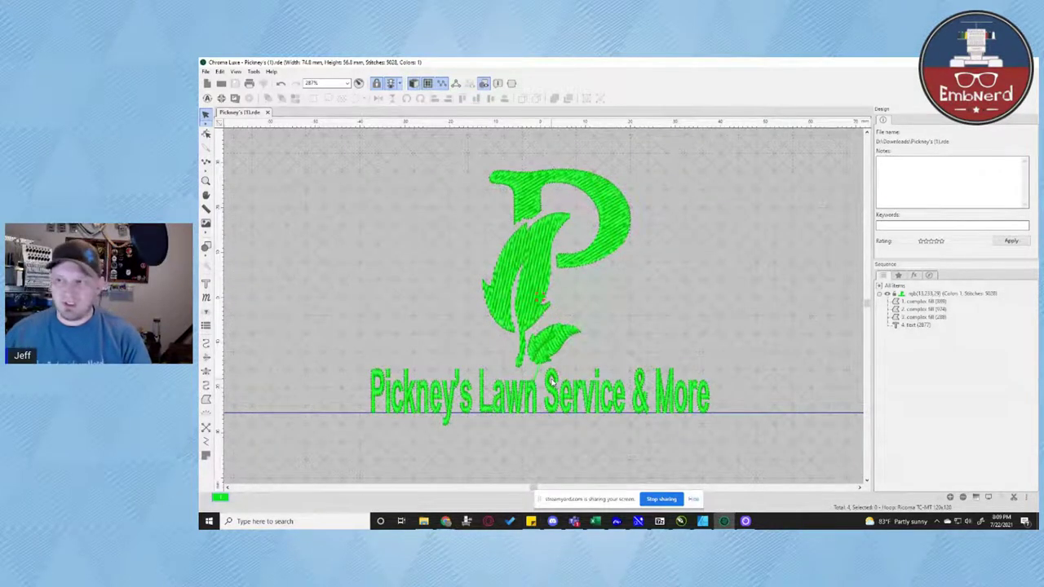
pyautogui.click(359, 84)
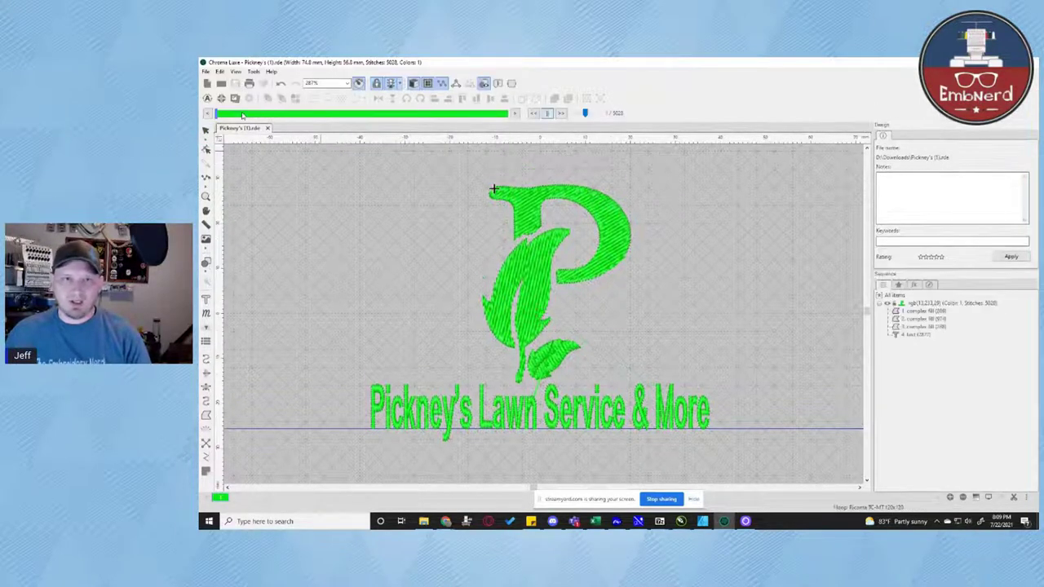
pyautogui.moveTo(222, 116)
pyautogui.mouseDown()
pyautogui.moveTo(320, 119)
pyautogui.moveTo(265, 127)
pyautogui.moveTo(415, 119)
pyautogui.moveTo(541, 142)
pyautogui.mouseUp()
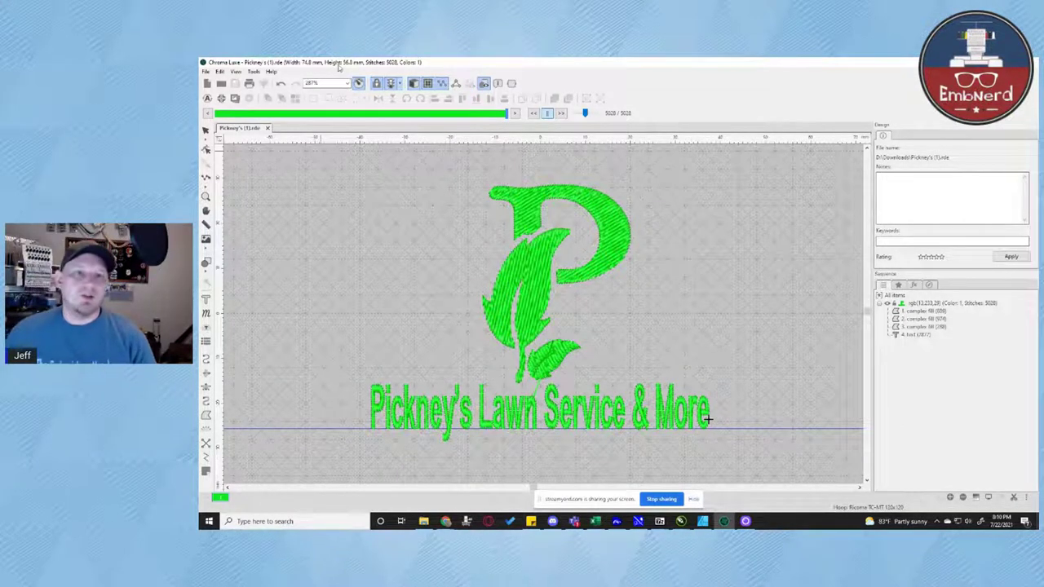
pyautogui.click(205, 131)
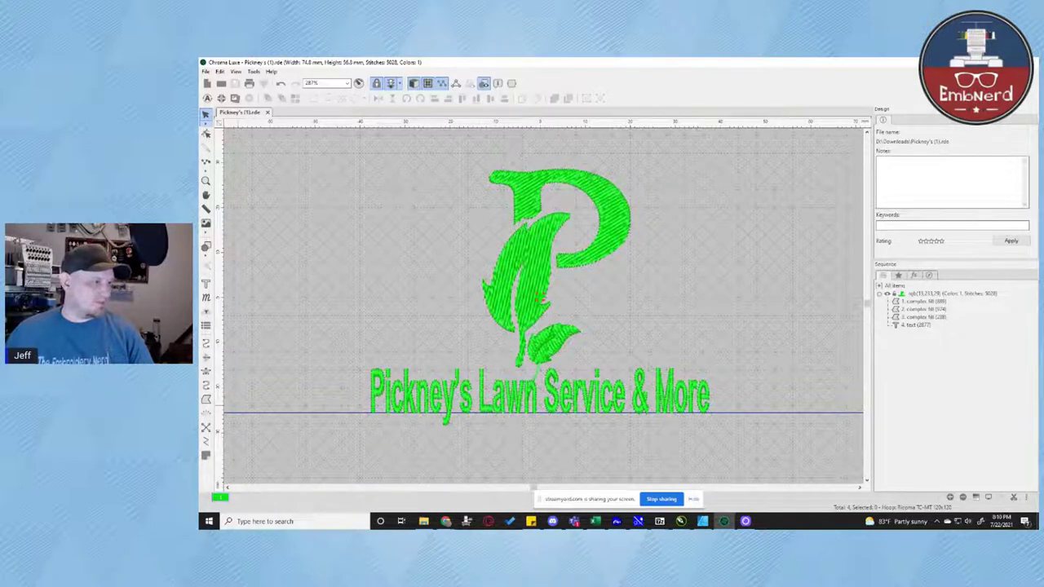
pyautogui.hotkey('alt', 'Tab')
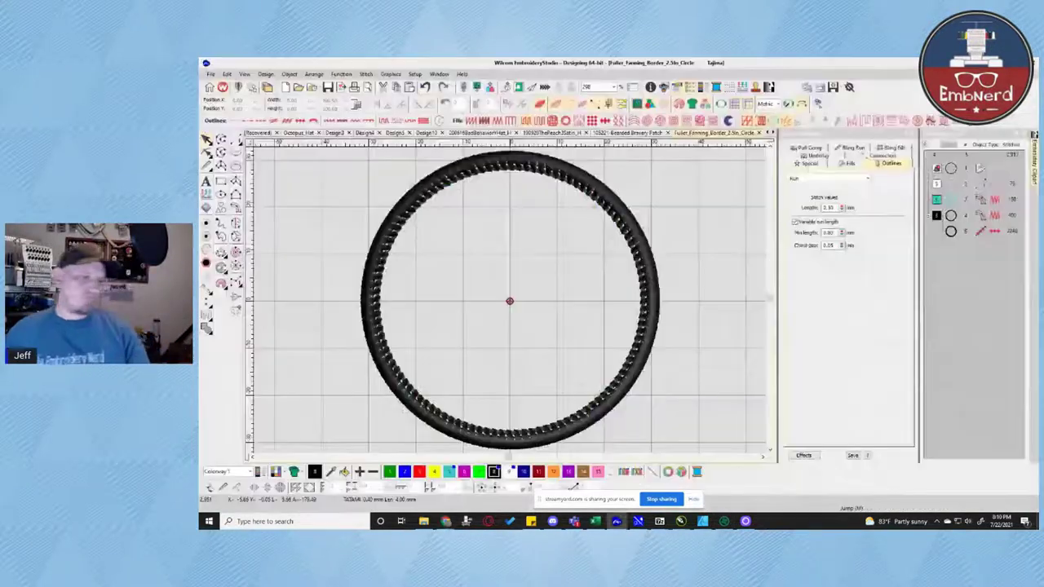
pyautogui.hotkey('ctrl', 'Tab')
pyautogui.hotkey('alt', 'Tab')
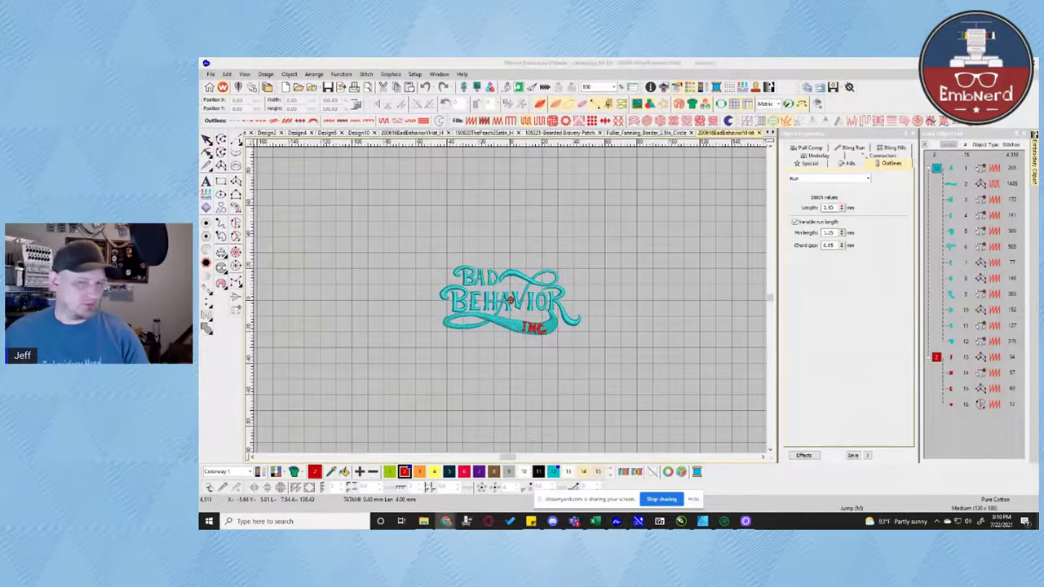
pyautogui.hotkey('alt', 'Tab')
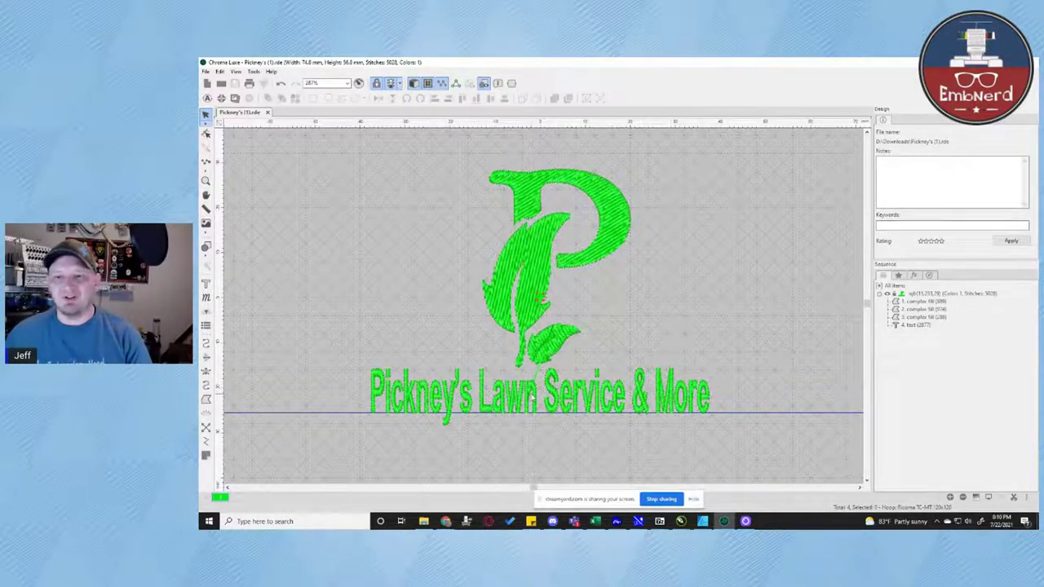
# Measure the stitch column width of the letter L in "Lawn" with the measuring tool
pyautogui.scroll(4, 617, 300)
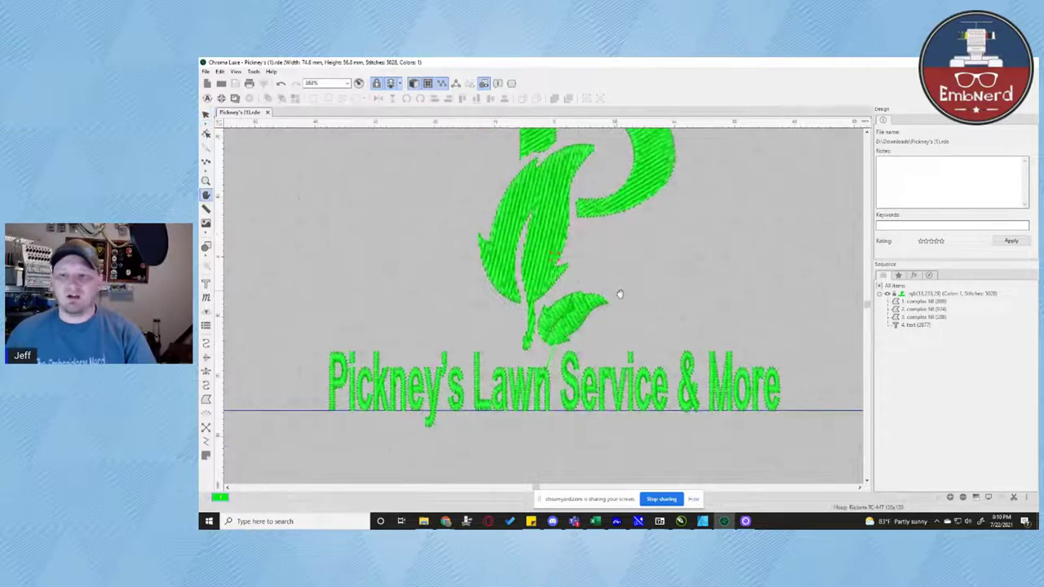
pyautogui.press('space')
pyautogui.scroll(3, 514, 408)
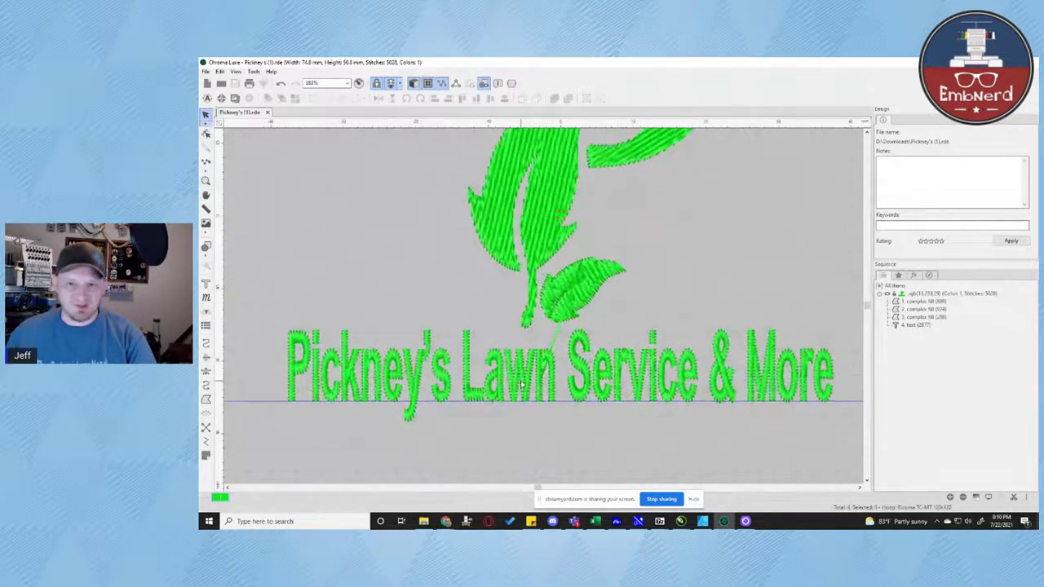
pyautogui.moveTo(512, 448); pyautogui.dragTo(518, 389)
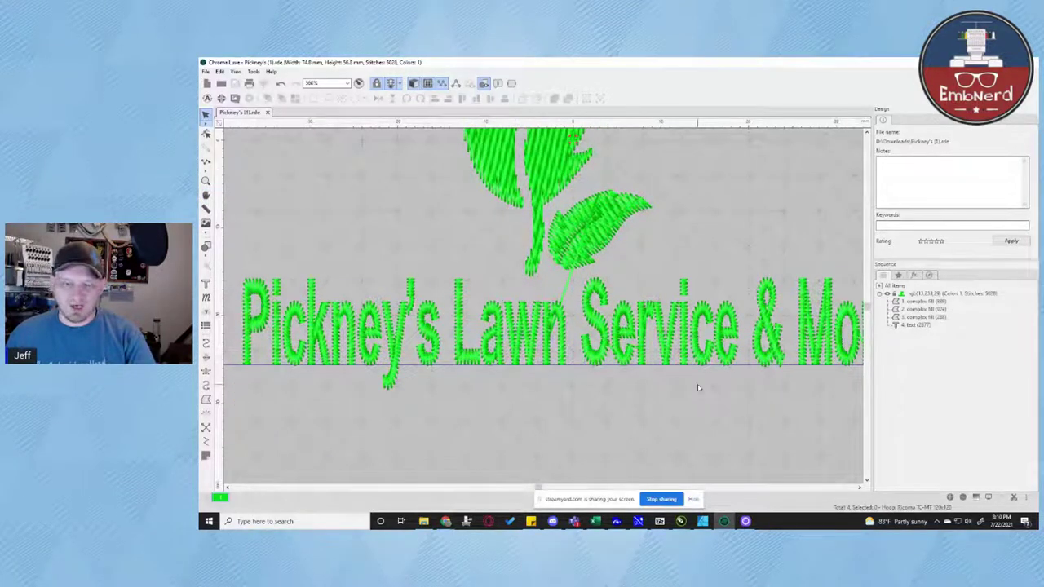
pyautogui.click(645, 348)
pyautogui.click(572, 440)
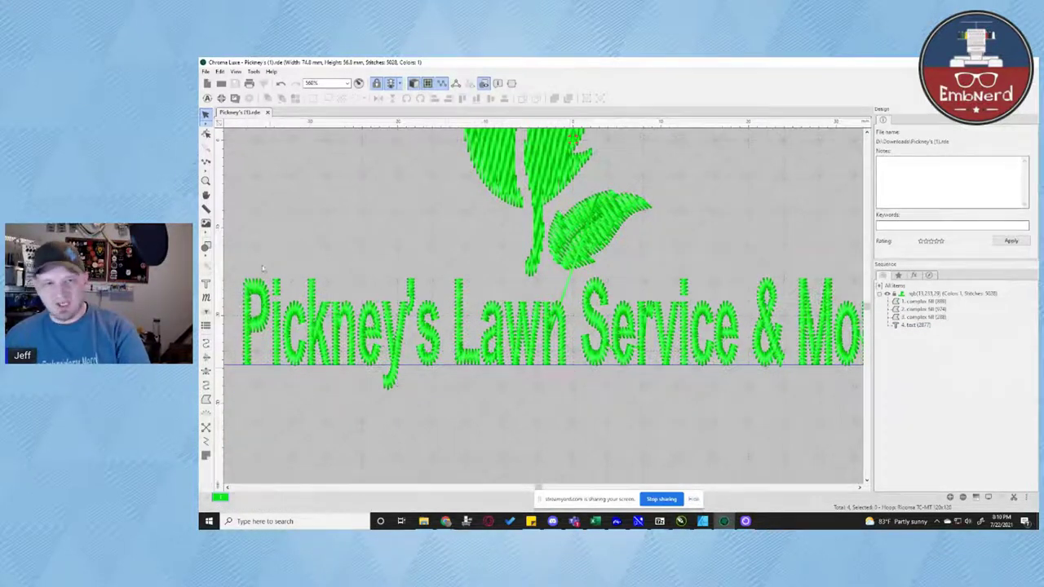
pyautogui.click(205, 209)
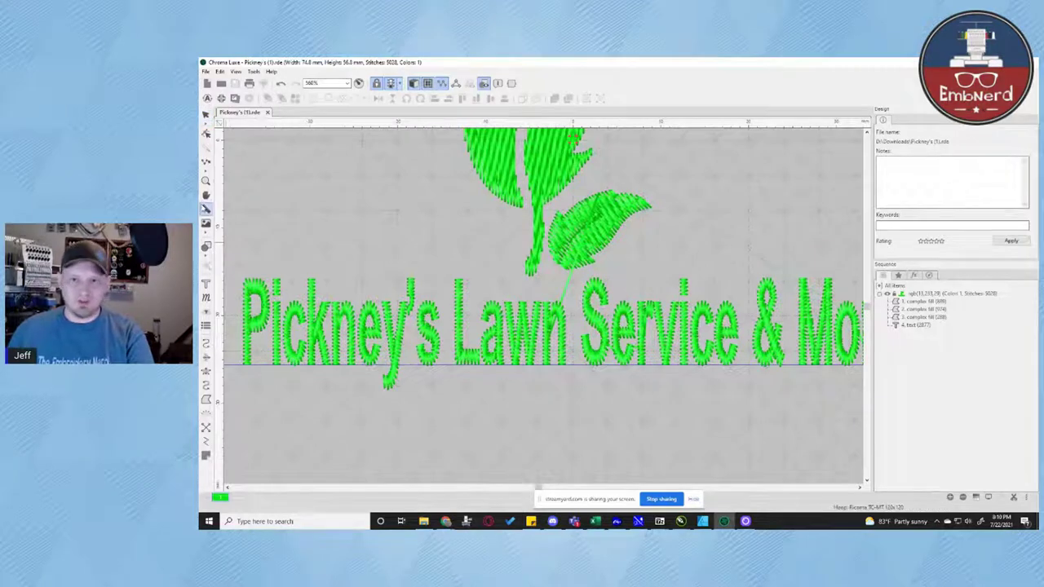
pyautogui.moveTo(465, 339); pyautogui.dragTo(457, 339)
pyautogui.scroll(2, 456, 339)
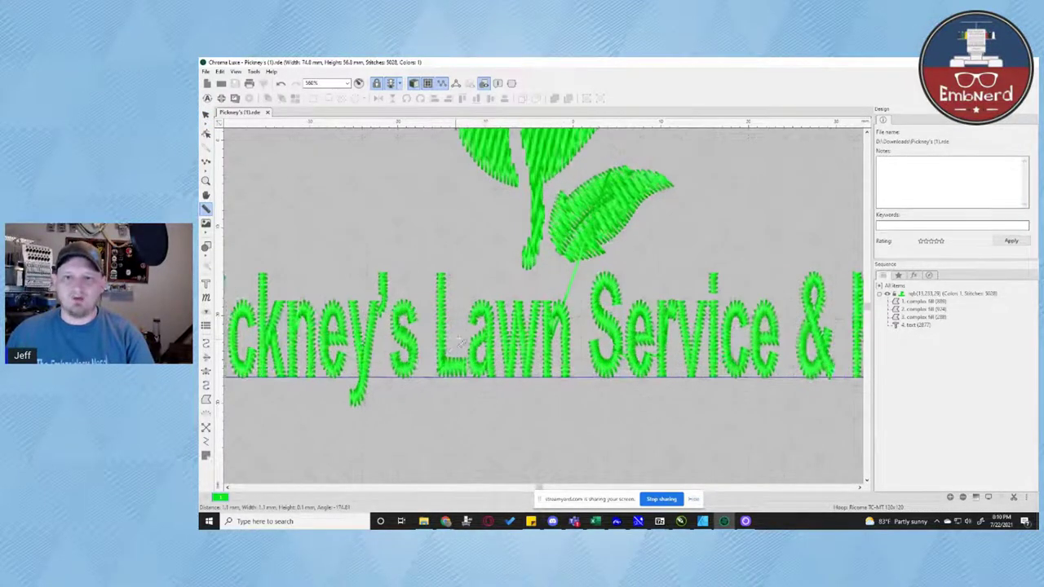
# Measure the width of the L's vertical stitch column in "Lawn" again from a closer view
pyautogui.scroll(3, 455, 339)
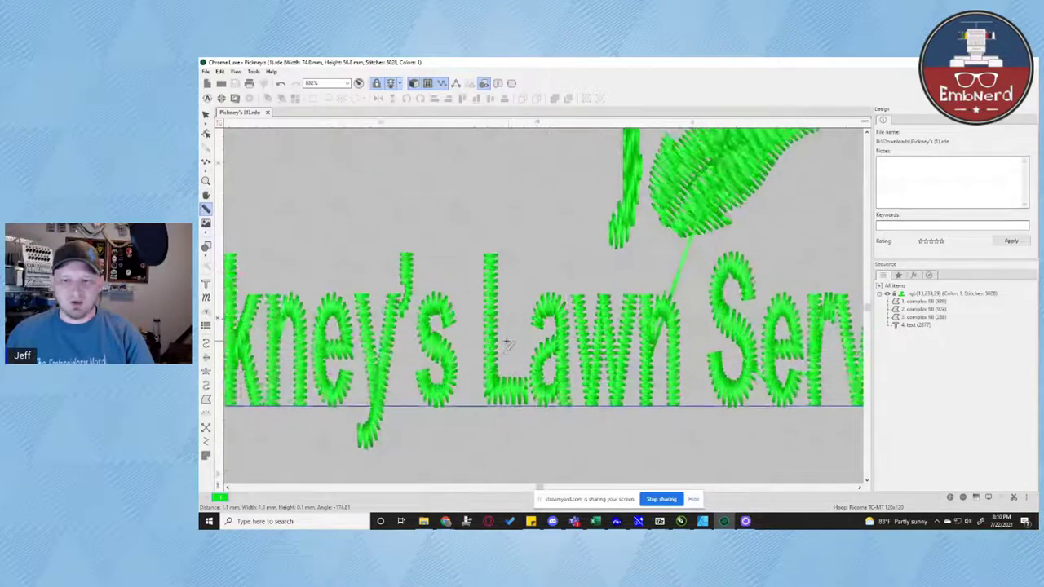
pyautogui.scroll(3, 498, 333)
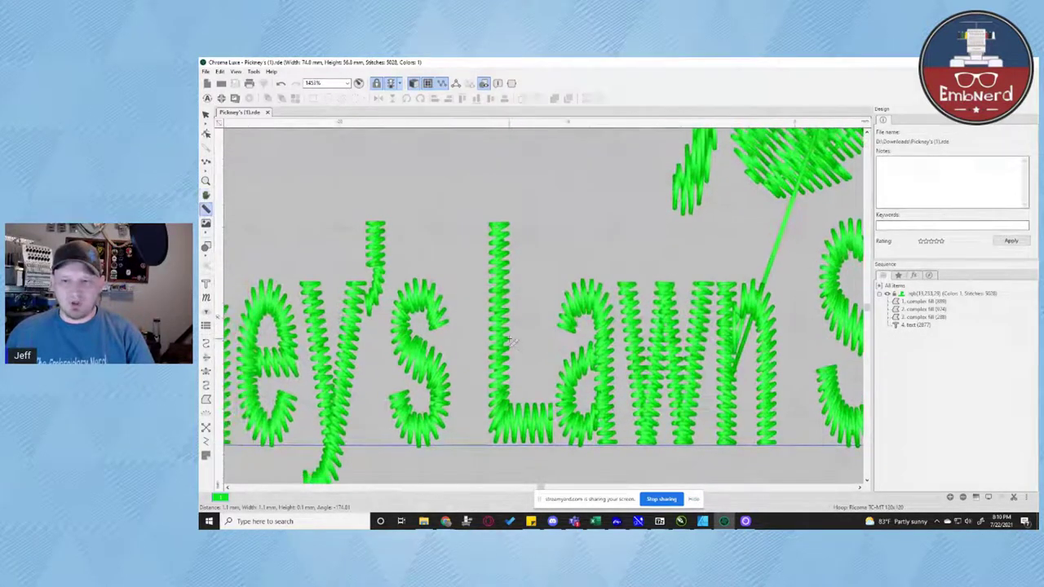
pyautogui.moveTo(490, 340); pyautogui.dragTo(520, 340)
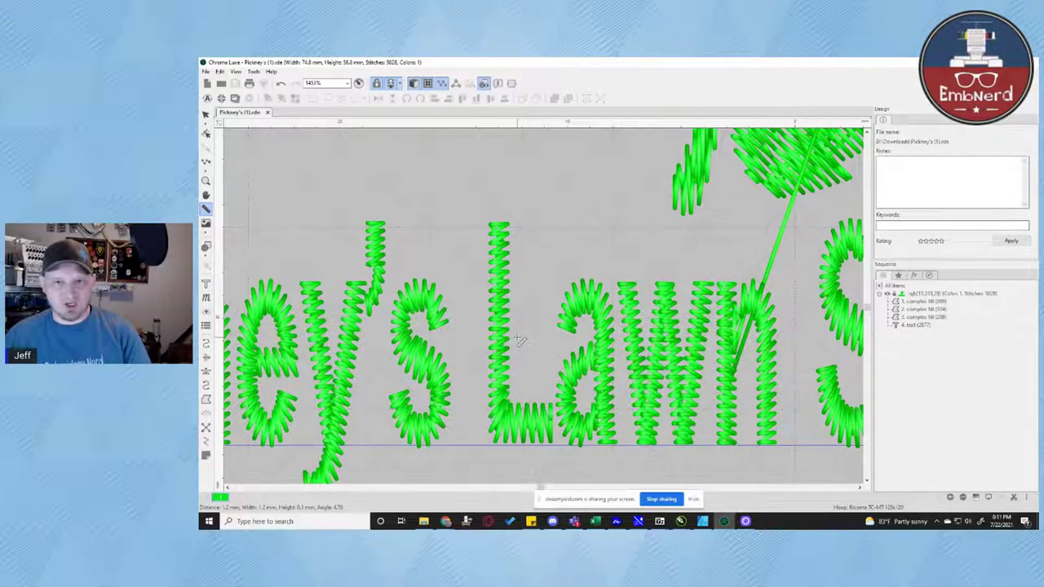
pyautogui.click(205, 115)
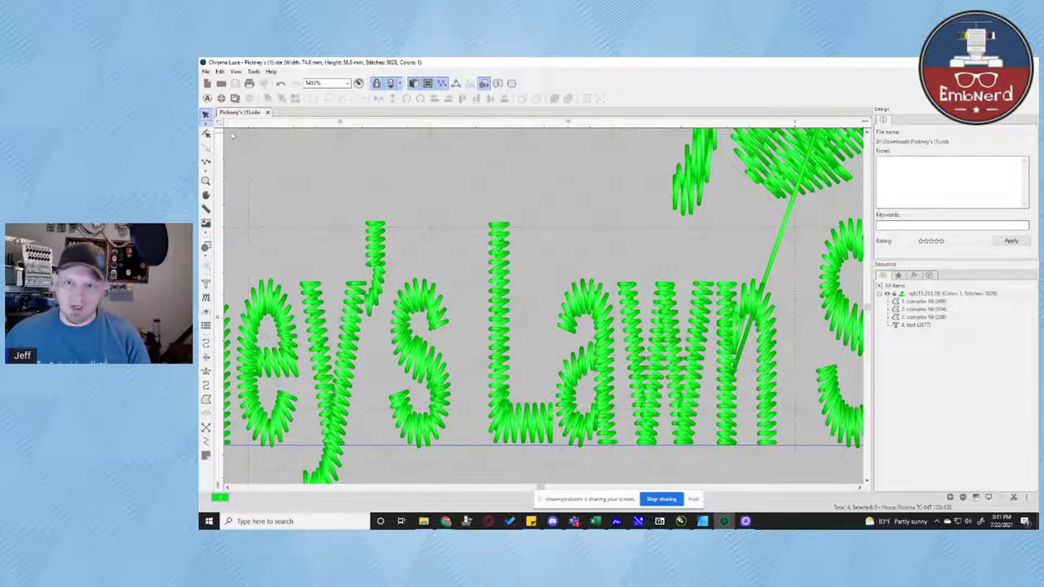
pyautogui.scroll(-4, 465, 246)
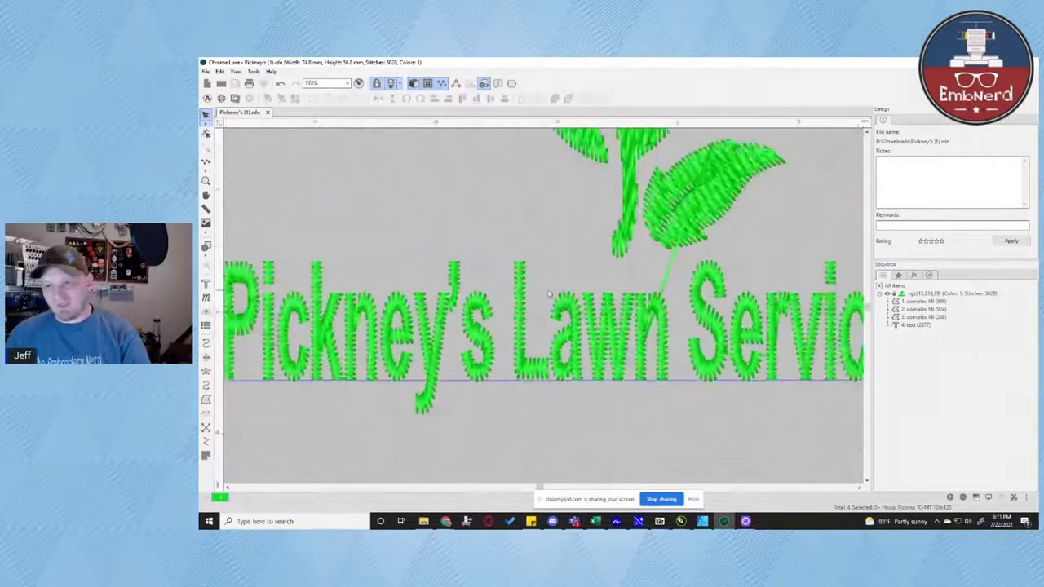
pyautogui.scroll(-2, 553, 418)
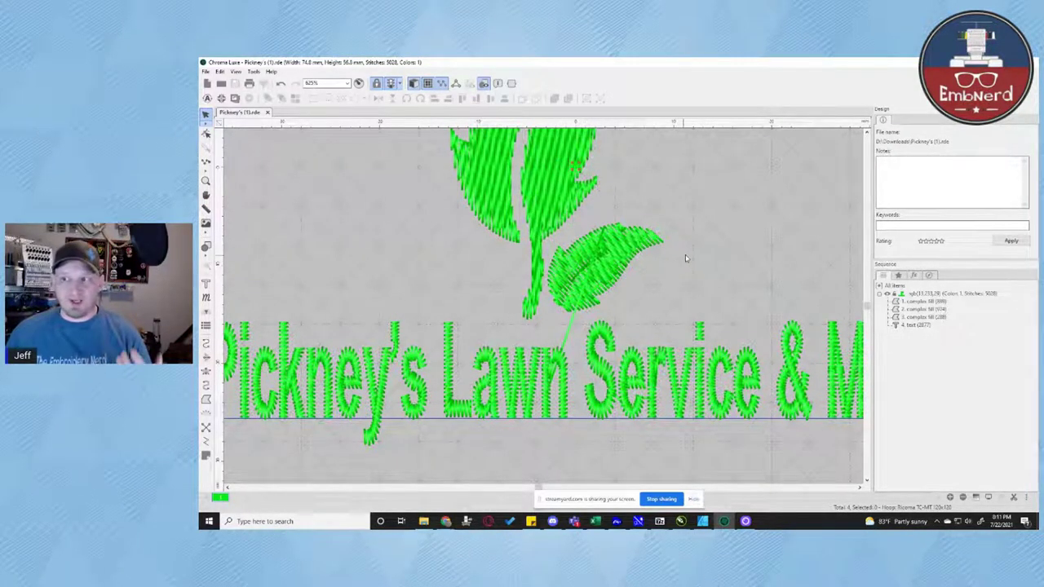
pyautogui.click(560, 390)
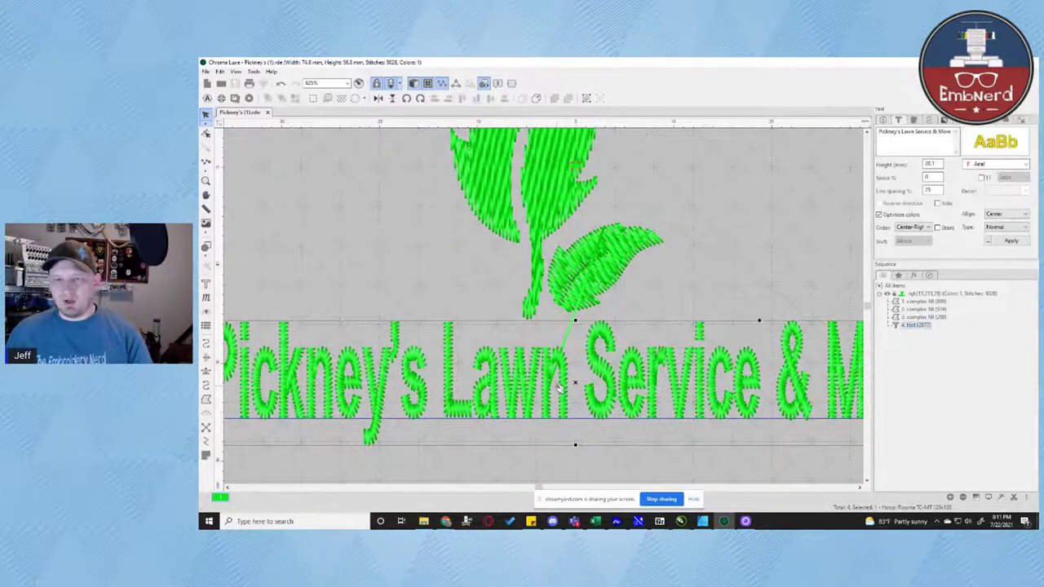
pyautogui.click(205, 134)
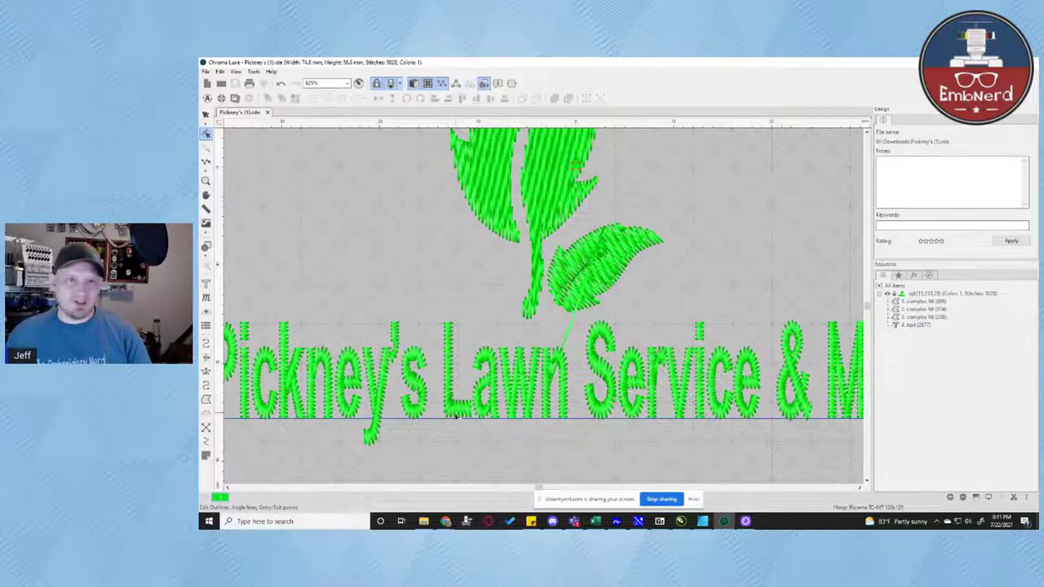
pyautogui.press('space')
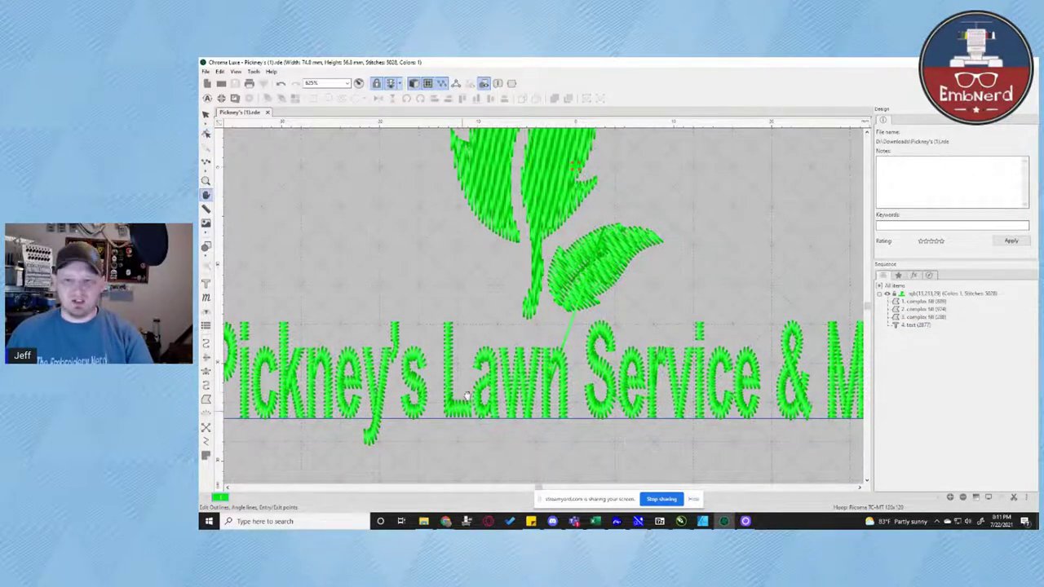
pyautogui.moveTo(468, 421); pyautogui.dragTo(470, 401)
pyautogui.scroll(3, 470, 402)
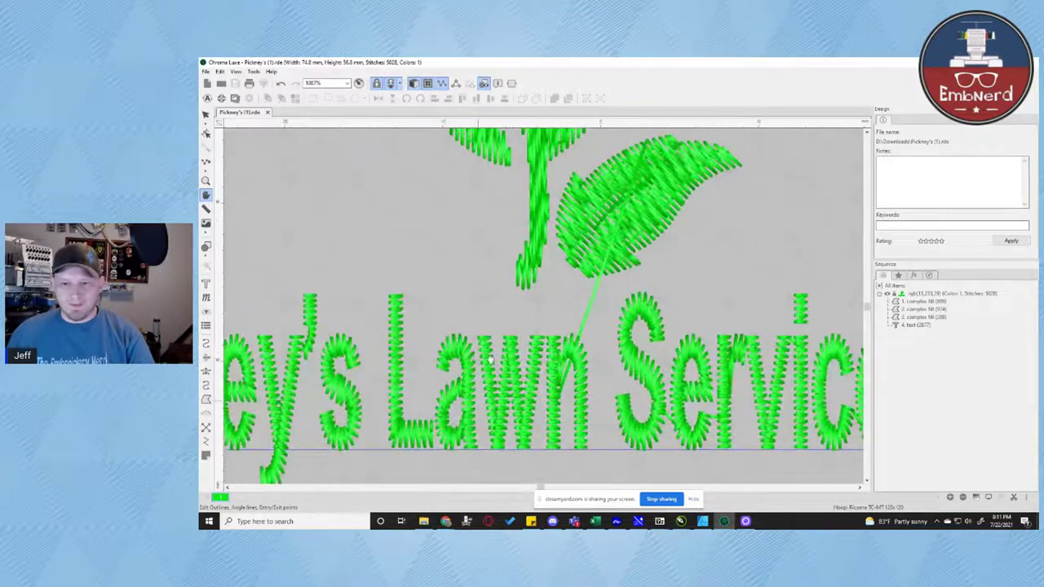
pyautogui.scroll(4, 508, 351)
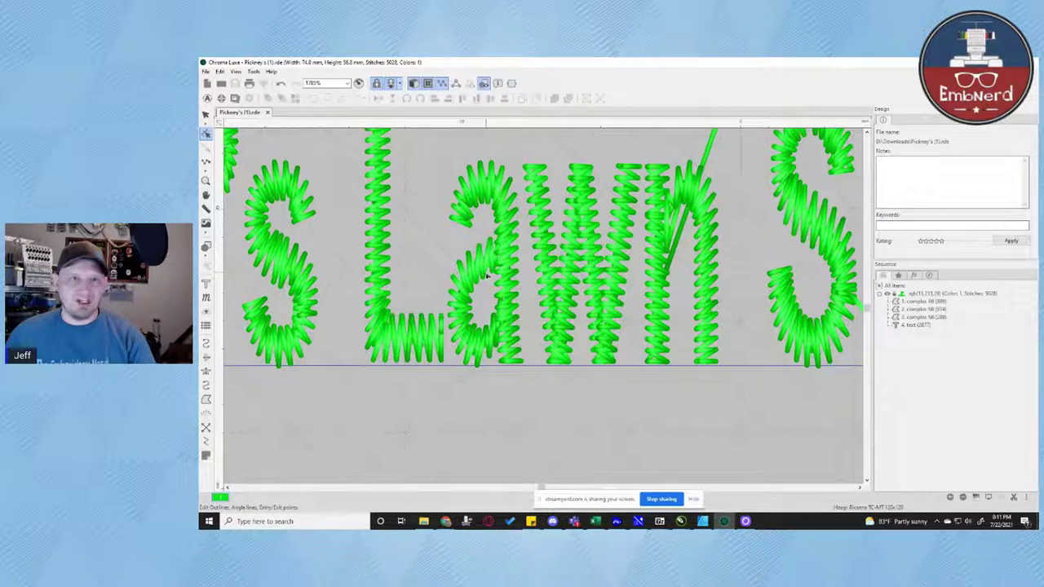
pyautogui.click(388, 208)
pyautogui.click(207, 283)
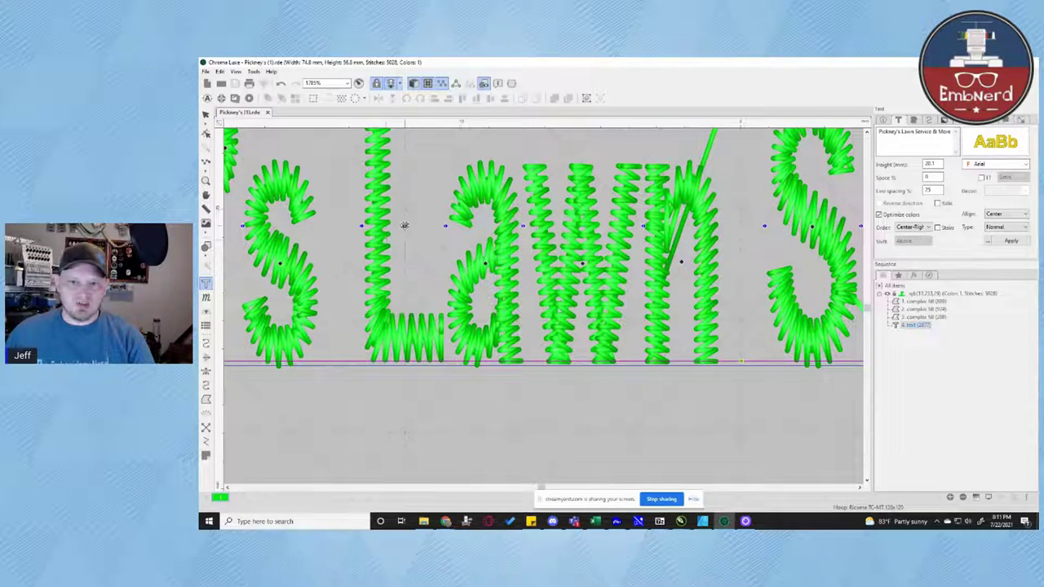
pyautogui.rightClick(405, 228)
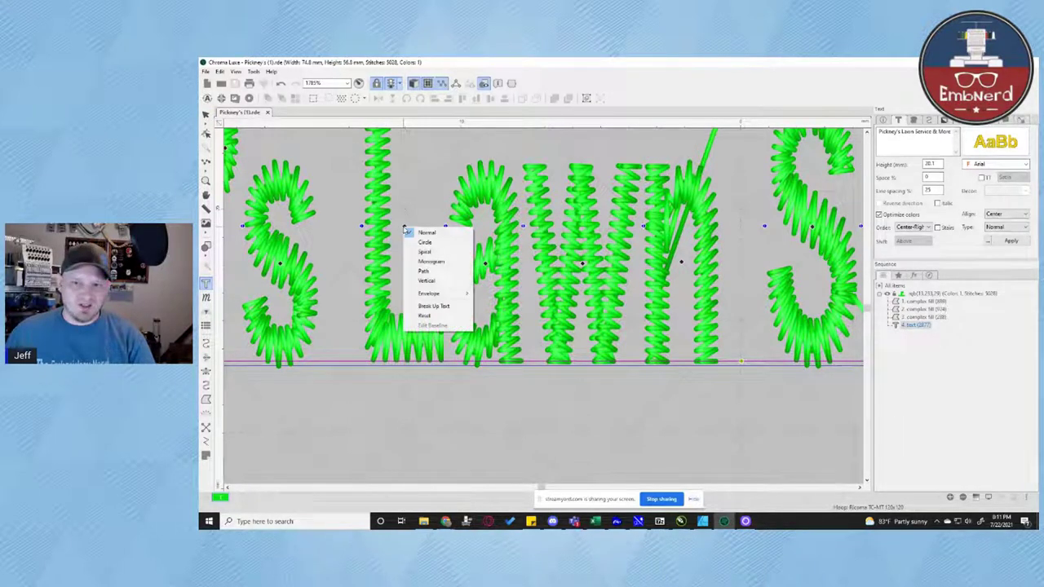
pyautogui.click(388, 247)
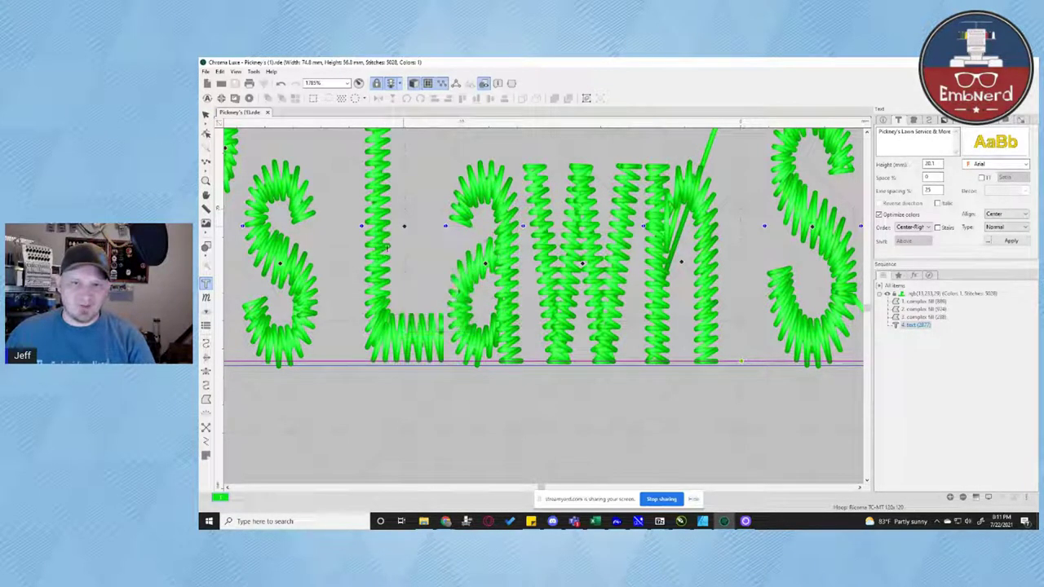
pyautogui.rightClick(387, 247)
pyautogui.click(375, 240)
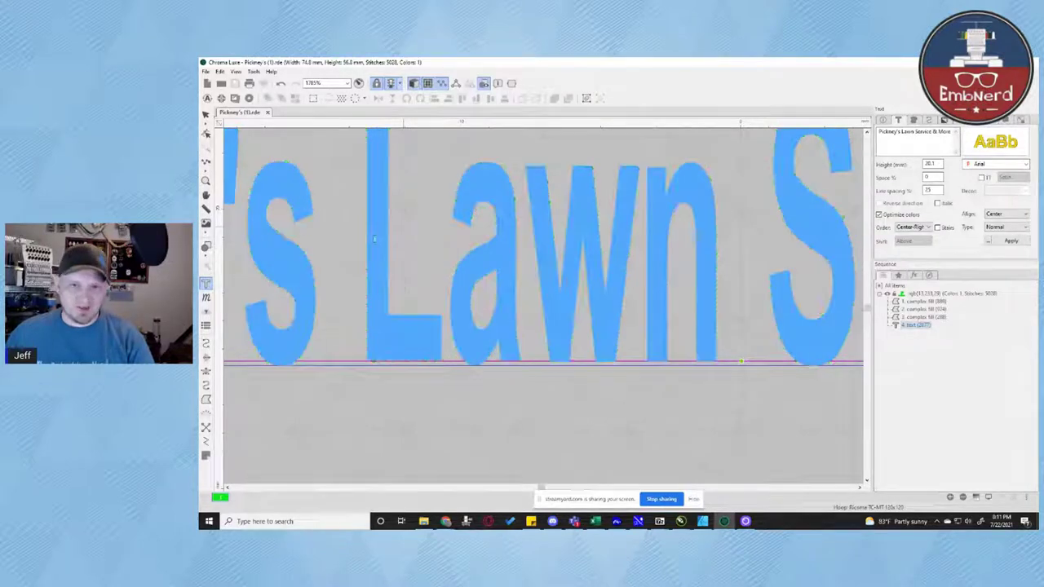
pyautogui.scroll(-3, 376, 240)
pyautogui.press('Escape')
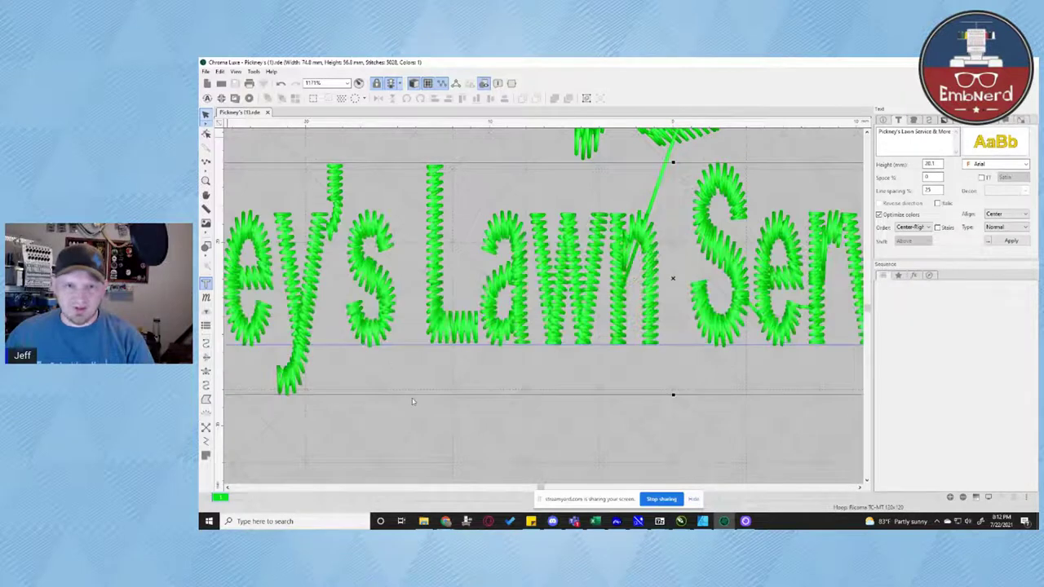
# Set the pull compensation type of the "Pickney's Lawn Service & More" lettering to Absolute
pyautogui.click(440, 279)
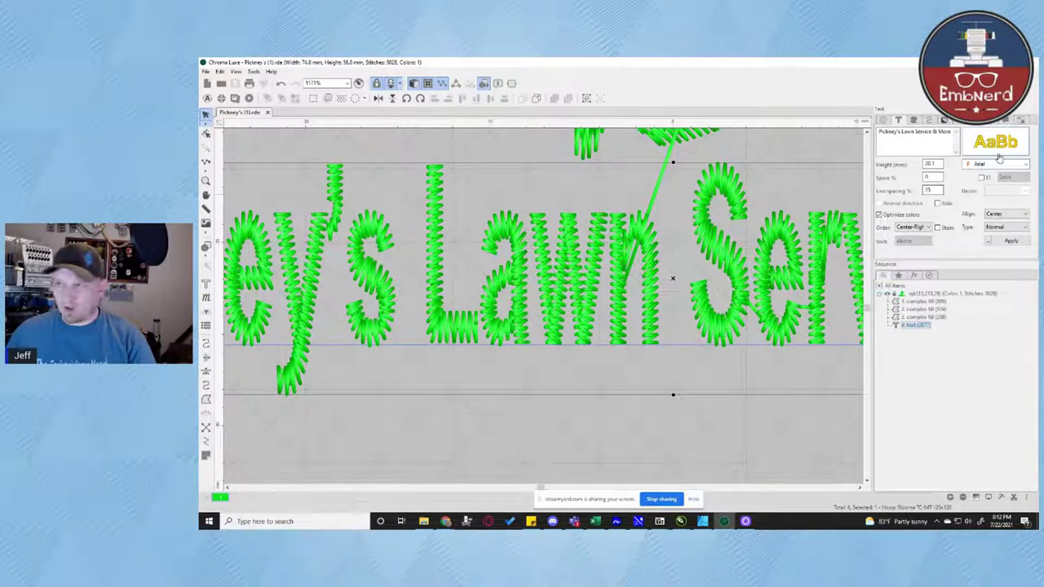
pyautogui.click(1004, 121)
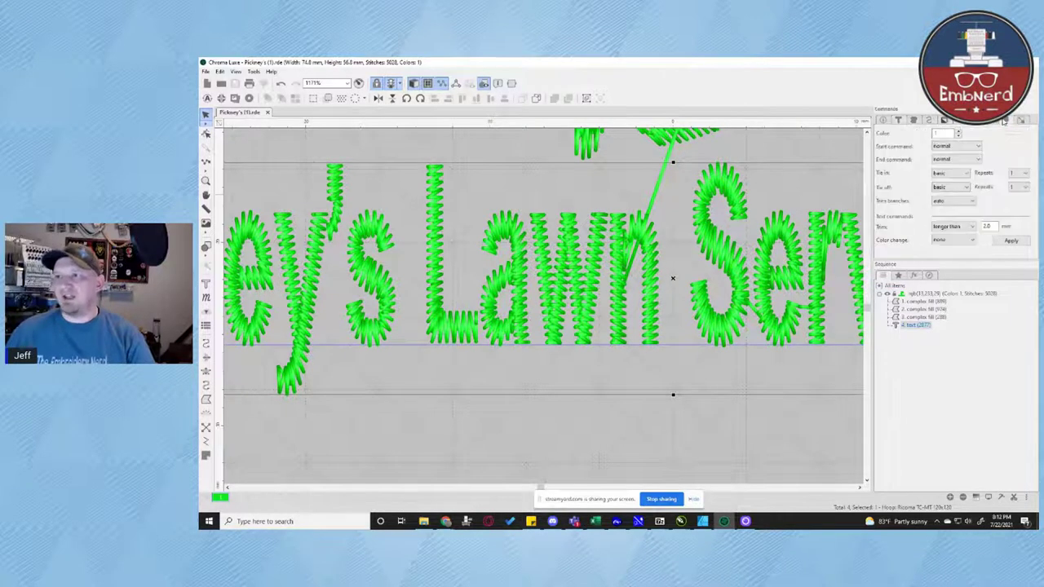
pyautogui.click(944, 120)
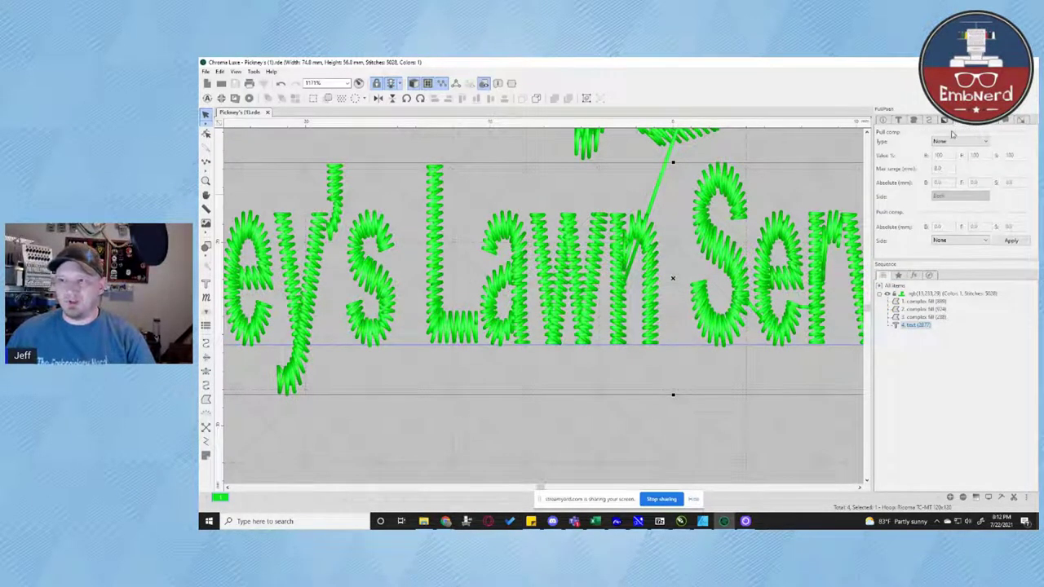
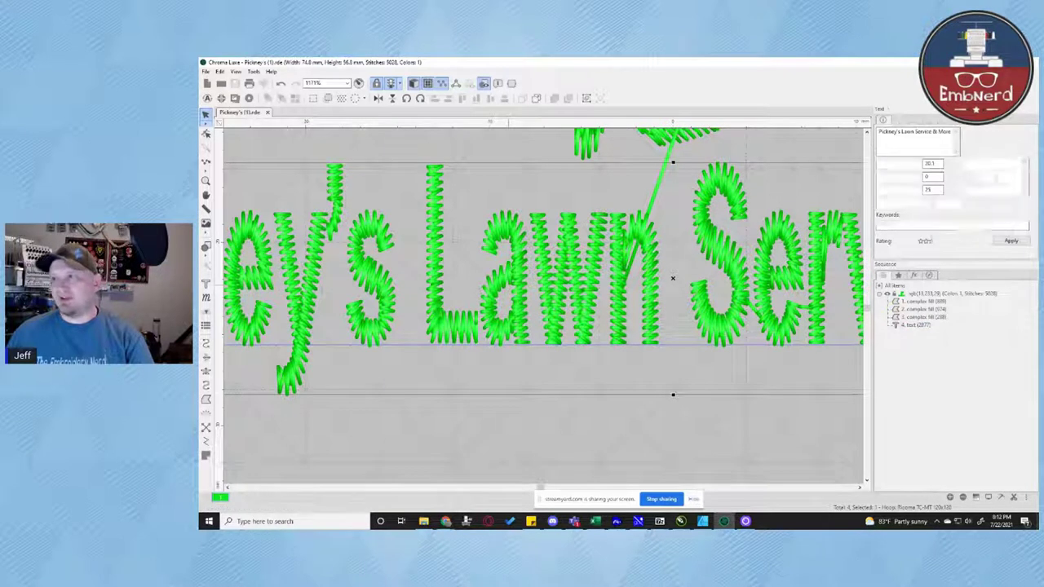
pyautogui.click(959, 120)
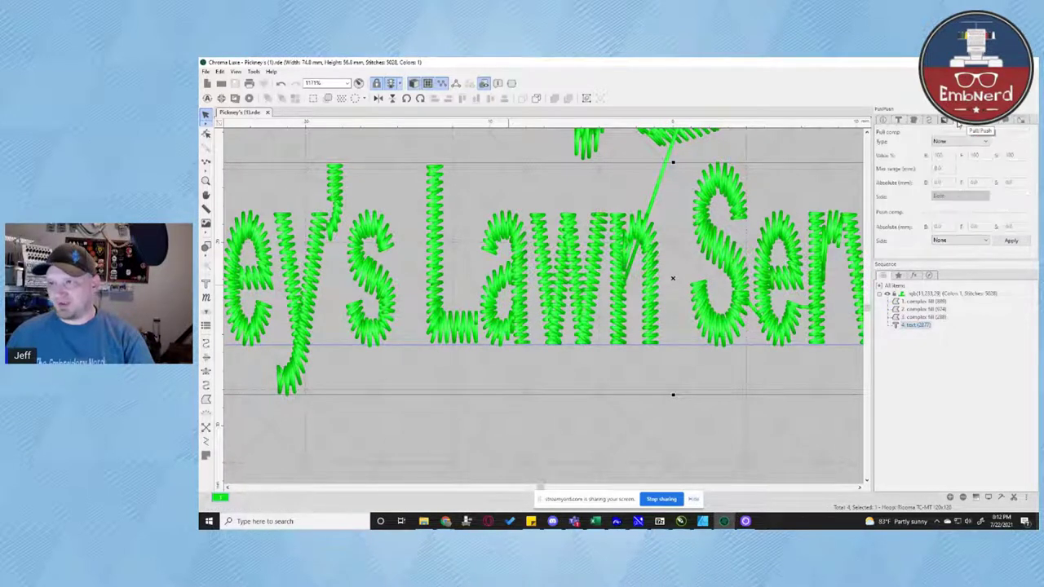
pyautogui.click(957, 142)
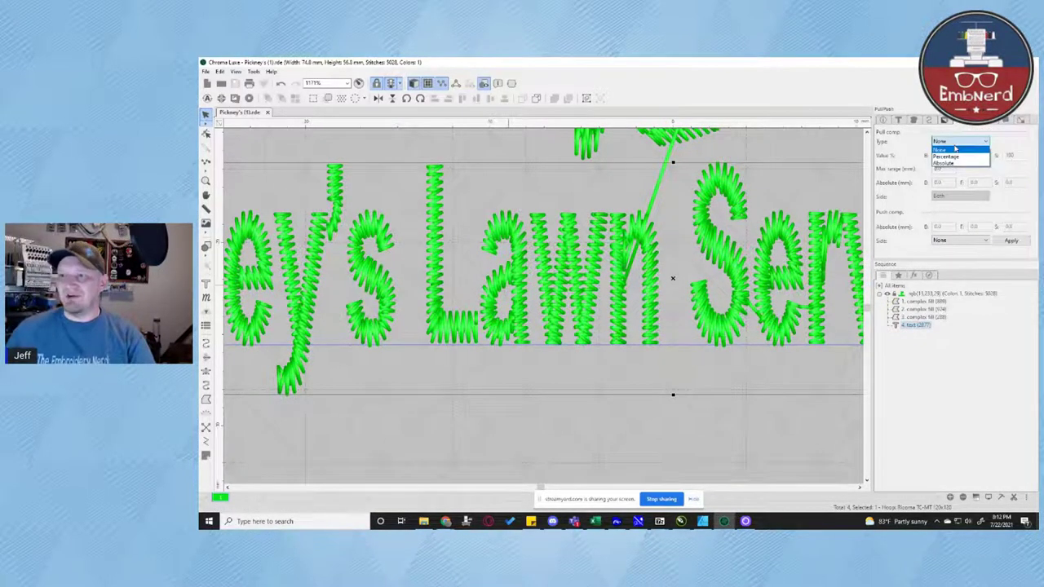
pyautogui.click(954, 164)
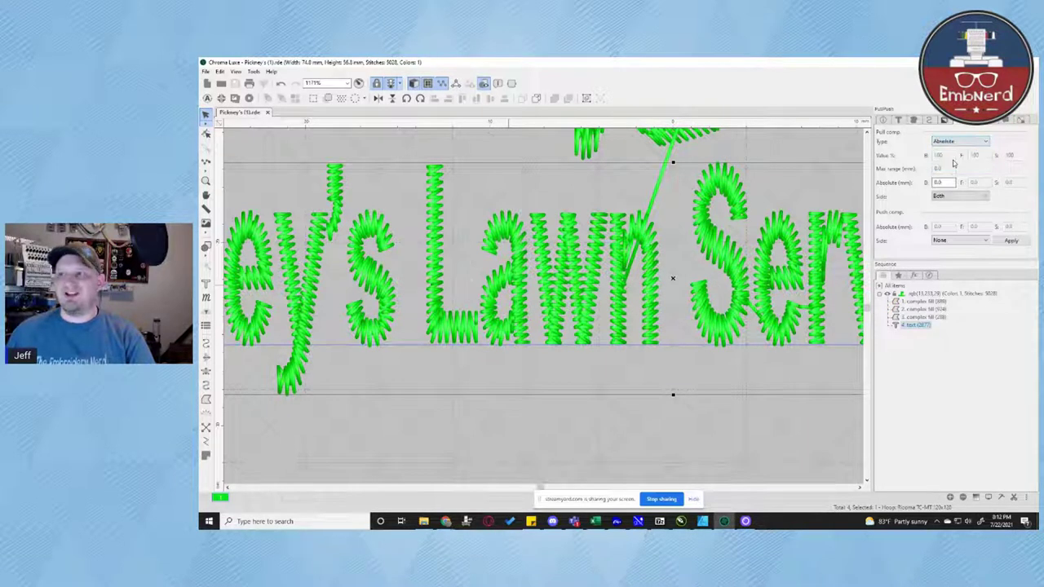
pyautogui.click(960, 142)
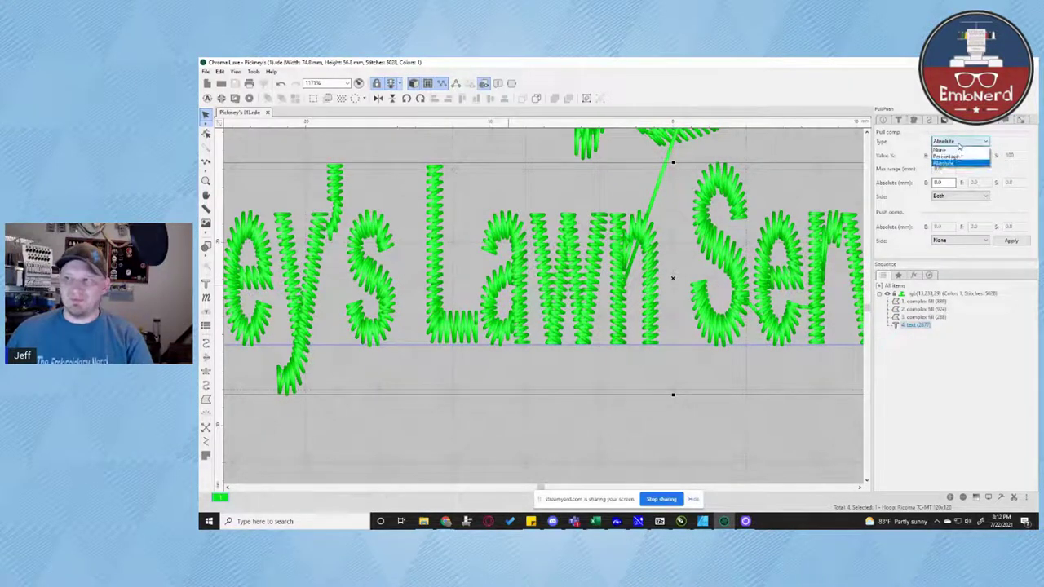
pyautogui.click(959, 155)
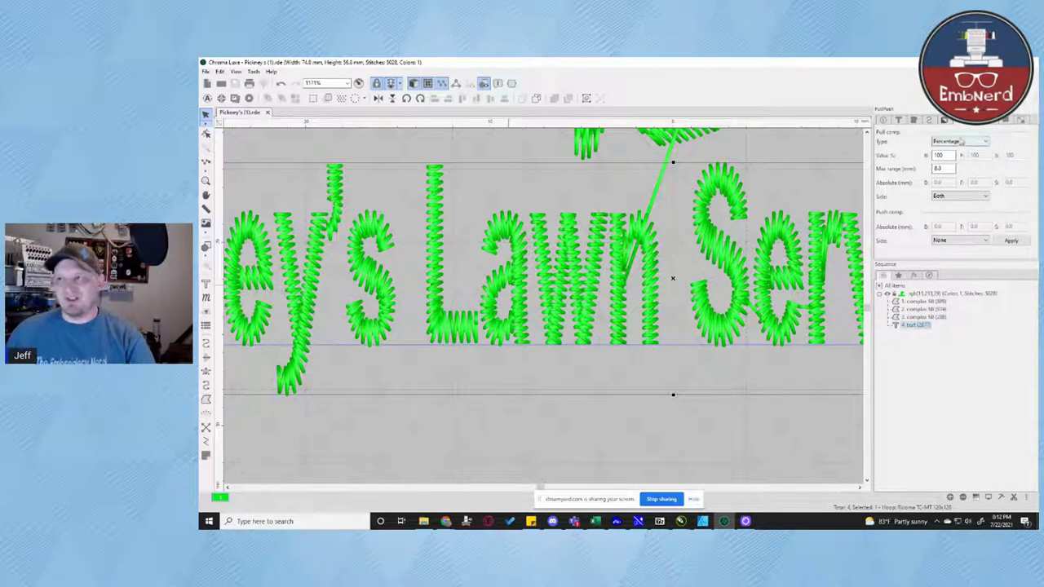
pyautogui.click(961, 142)
pyautogui.click(956, 164)
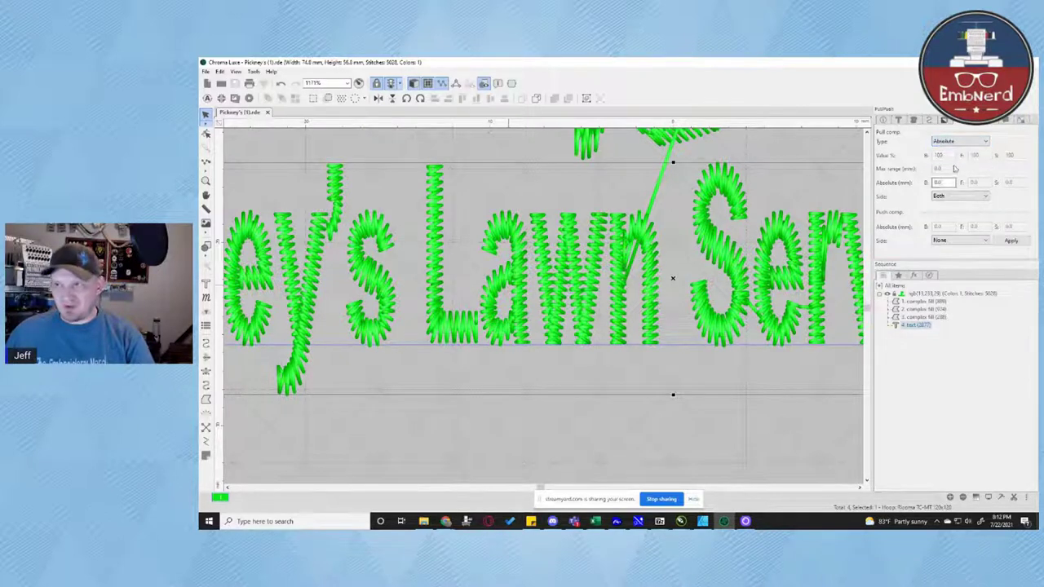
# Set the lettering's absolute pull compensation to 0.2 mm and apply it
pyautogui.doubleClick(940, 183)
pyautogui.write('.3')
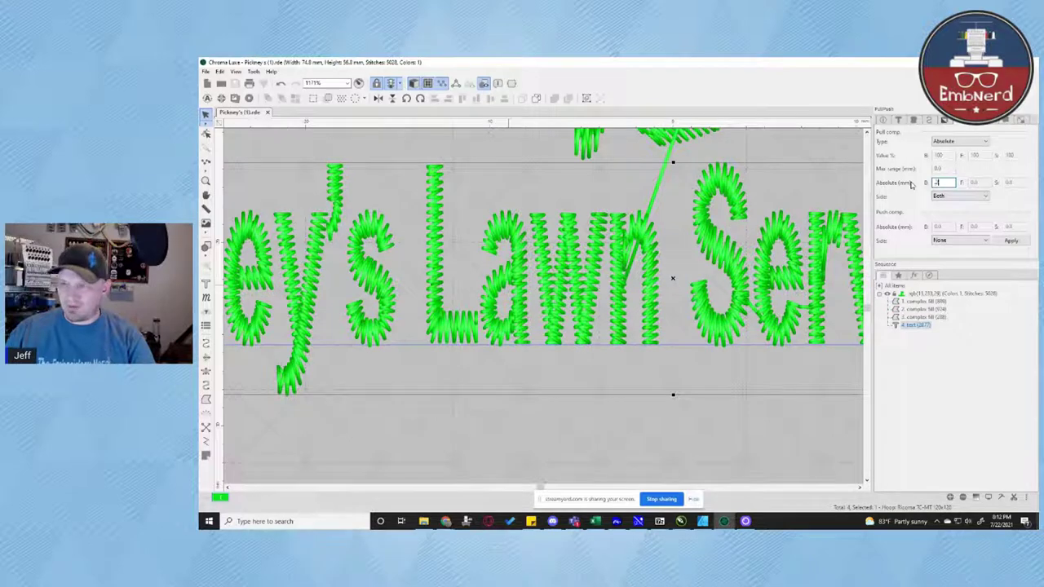
pyautogui.write('2')
pyautogui.press('Return')
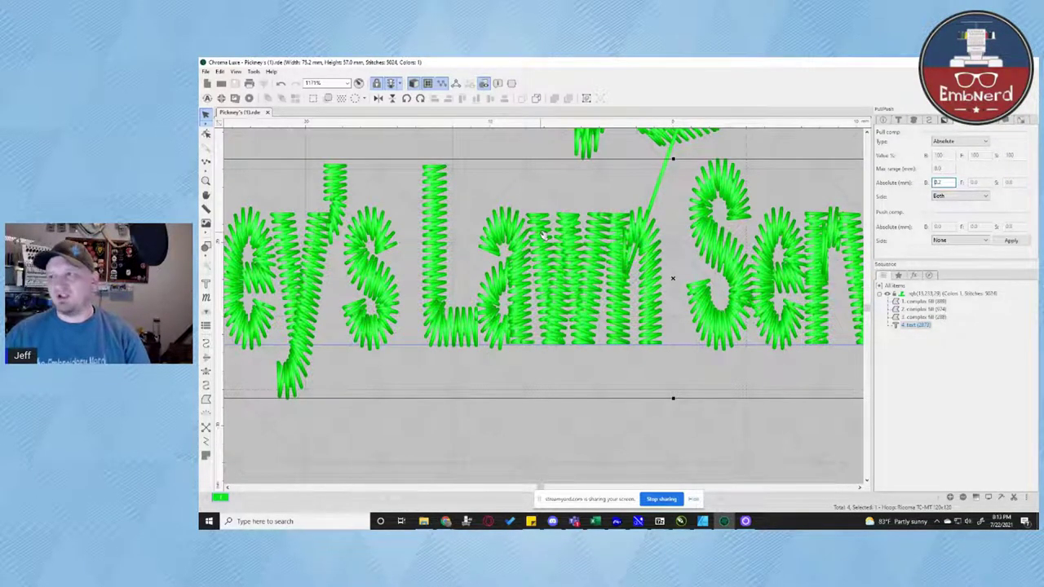
# Set the lettering's push compensation to 0.4 mm on both sides and apply it
pyautogui.click(955, 242)
pyautogui.click(953, 259)
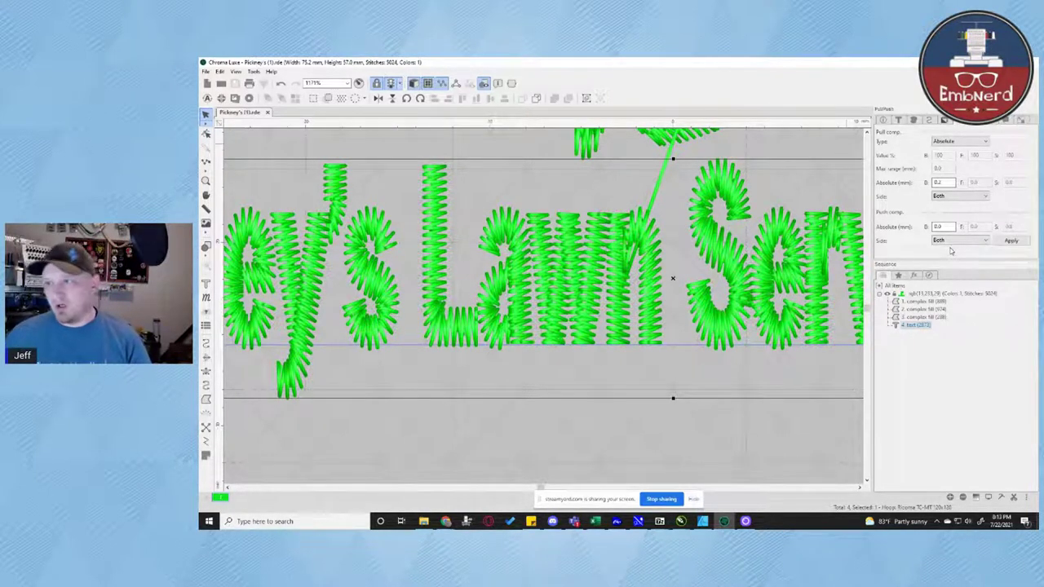
pyautogui.moveTo(949, 228); pyautogui.dragTo(925, 229)
pyautogui.write('0.4')
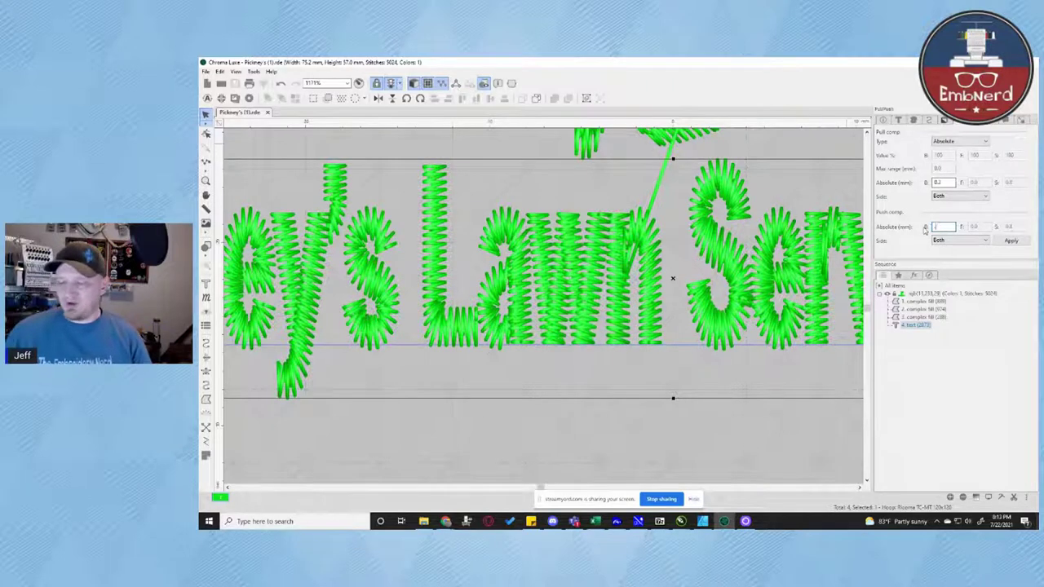
pyautogui.press('Return')
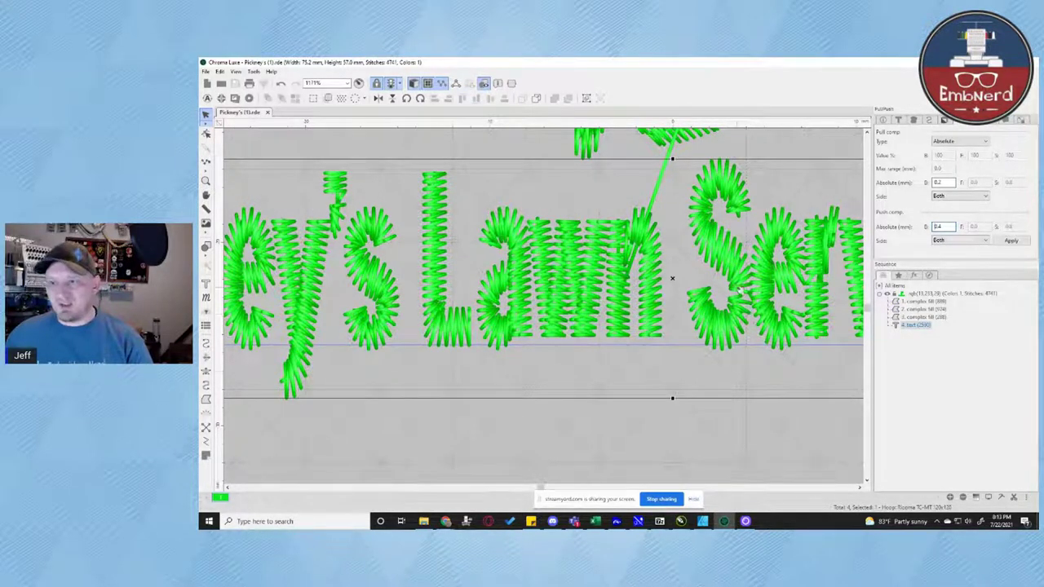
# Examine the compensated stitch columns and spacing of the lettering from "Service" back to "Pickney's"
pyautogui.click(736, 373)
pyautogui.moveTo(736, 374); pyautogui.dragTo(555, 364)
pyautogui.press('space')
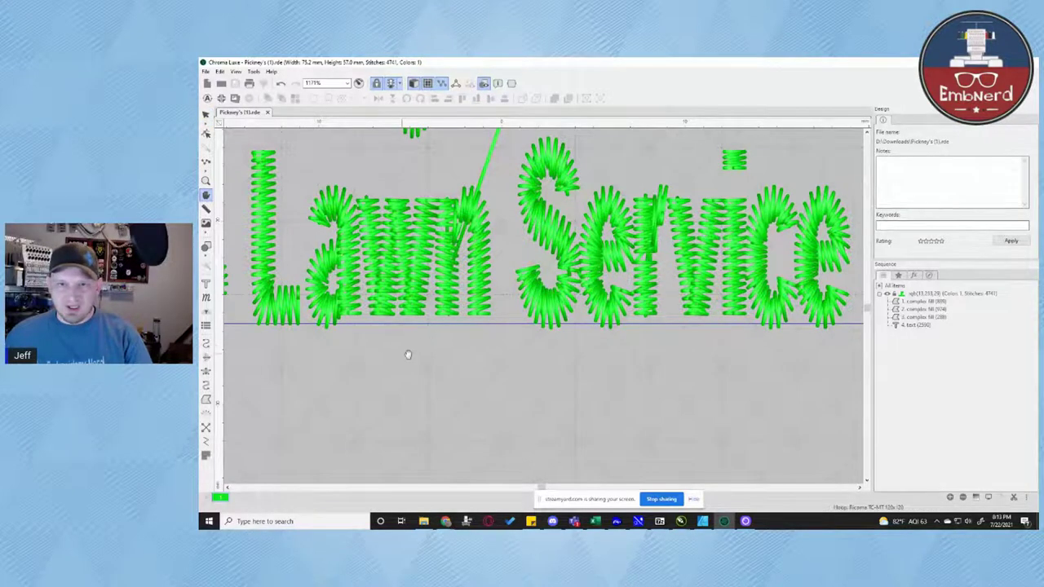
pyautogui.press('space')
pyautogui.moveTo(408, 354); pyautogui.dragTo(877, 384)
pyautogui.press('space')
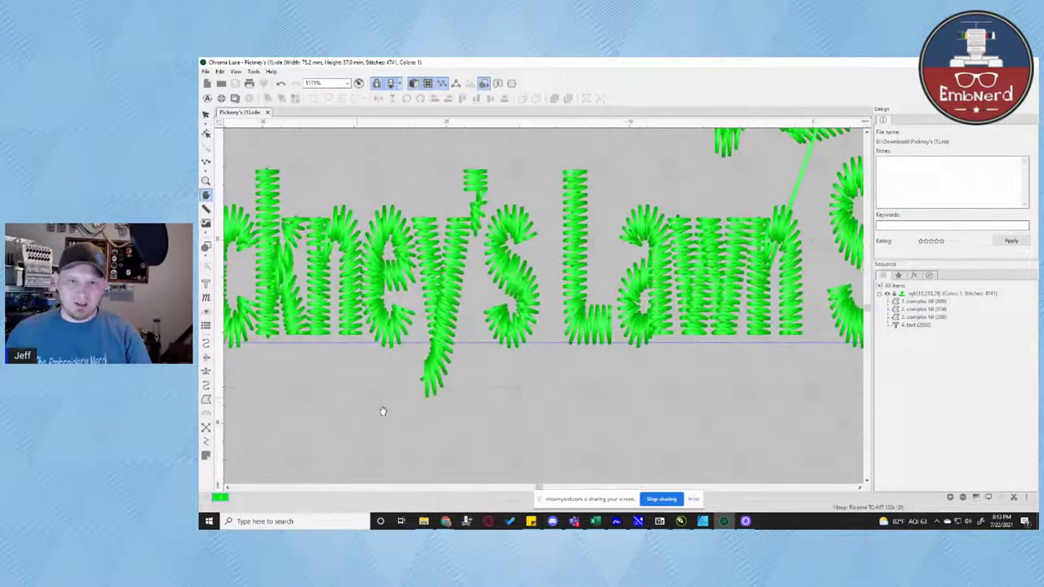
pyautogui.moveTo(383, 413); pyautogui.dragTo(482, 424)
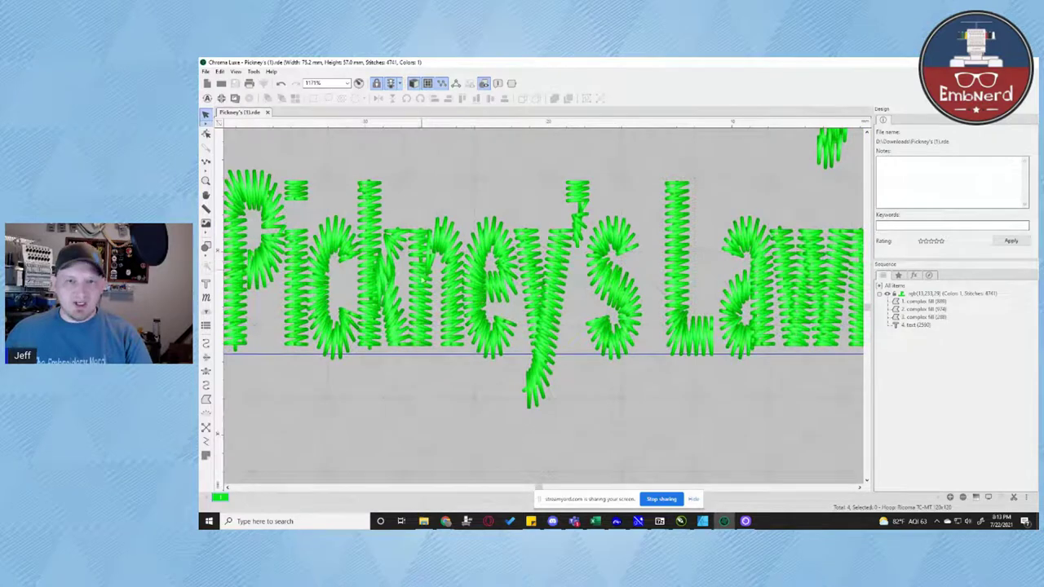
pyautogui.moveTo(348, 397); pyautogui.dragTo(416, 402)
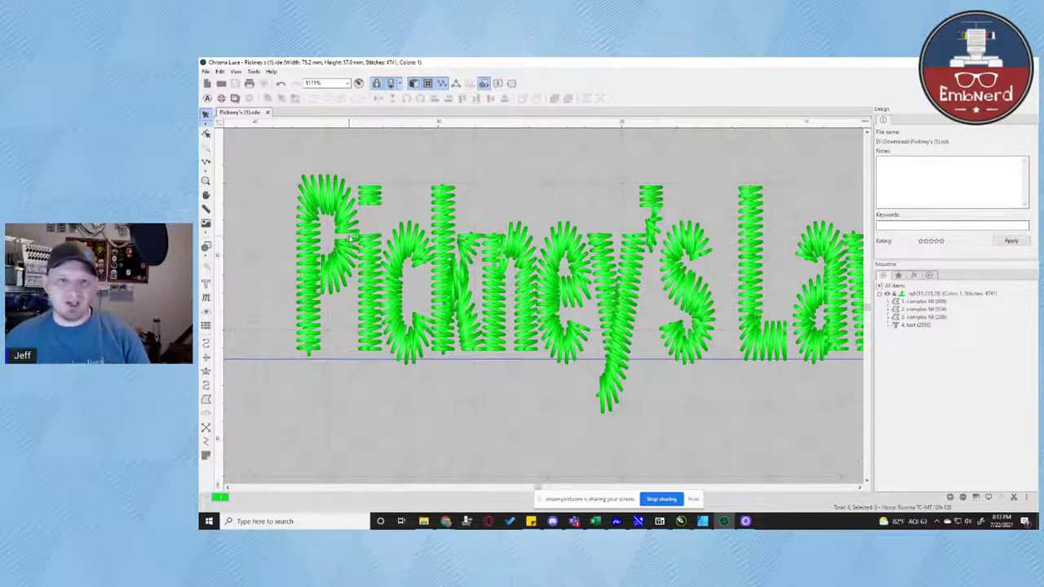
# Set the push compensation of the "Pickney's Lawn Service & More" lettering to 0 mm and apply it
pyautogui.click(351, 237)
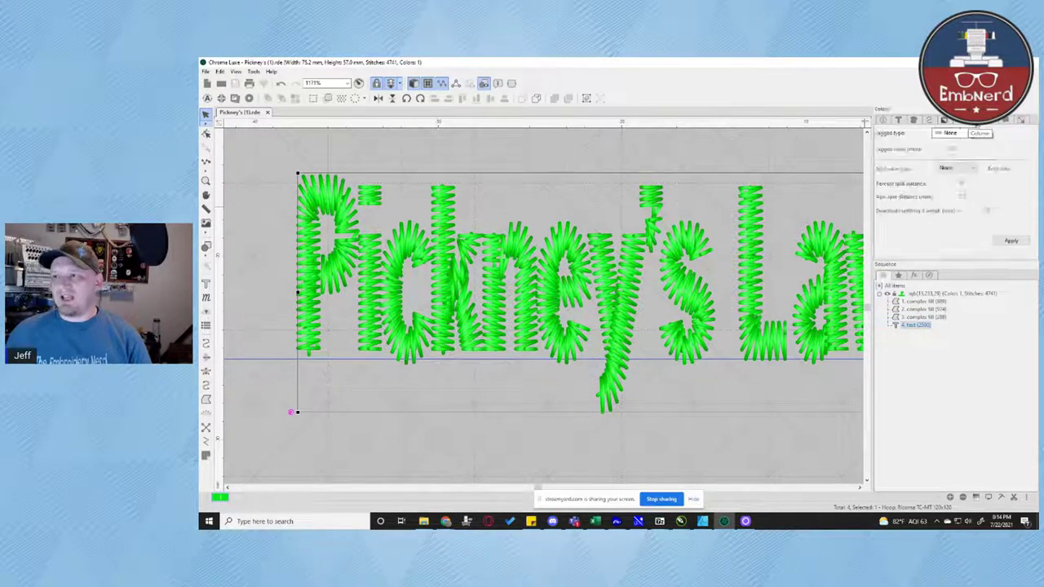
pyautogui.click(944, 120)
pyautogui.doubleClick(944, 226)
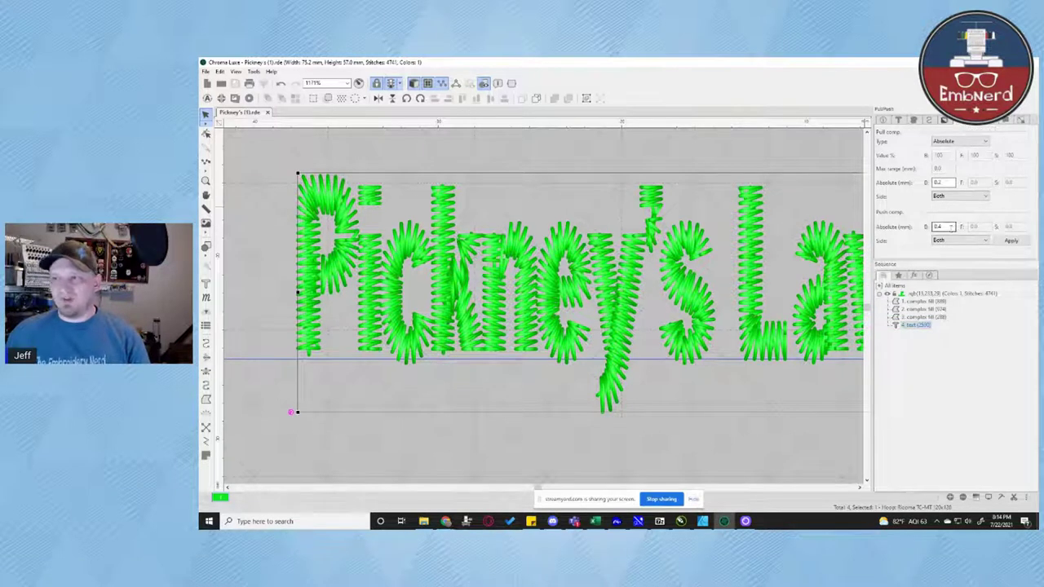
pyautogui.moveTo(952, 227); pyautogui.dragTo(912, 221)
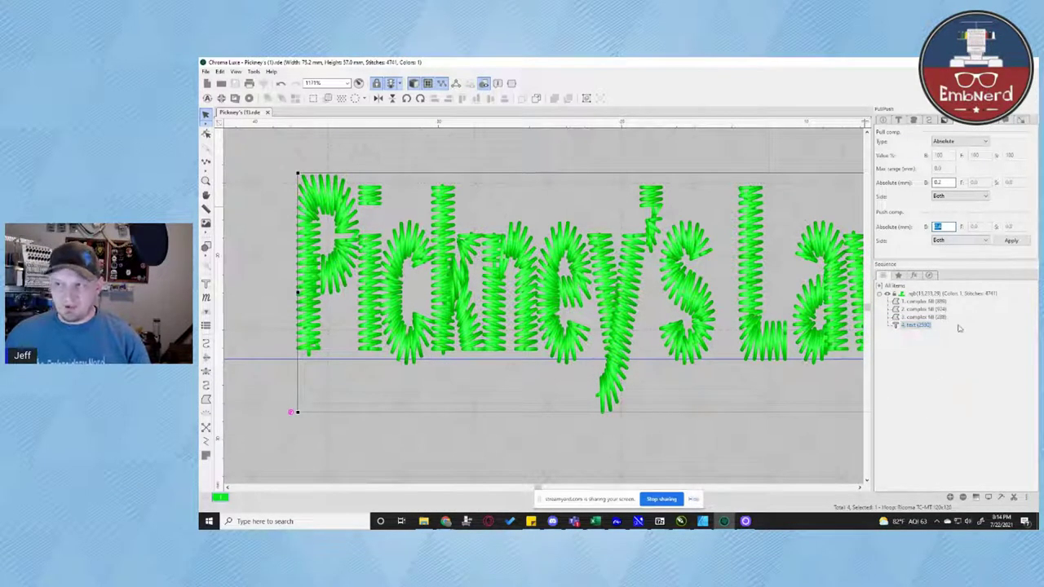
pyautogui.write('0')
pyautogui.press('Return')
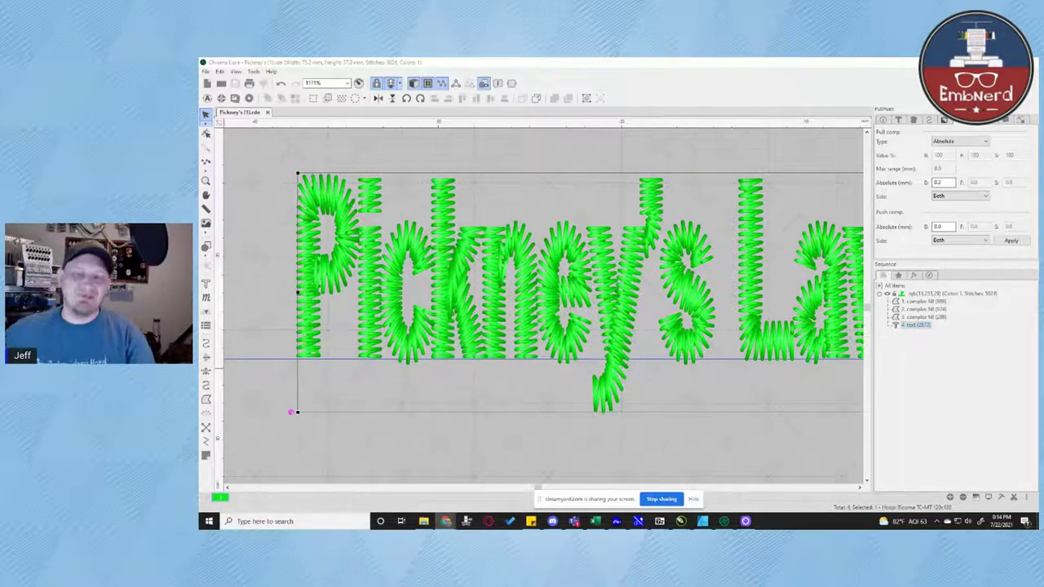
# Replace the lettering's Parallel underlay with a Center Line underlay
pyautogui.click(288, 285)
pyautogui.click(334, 294)
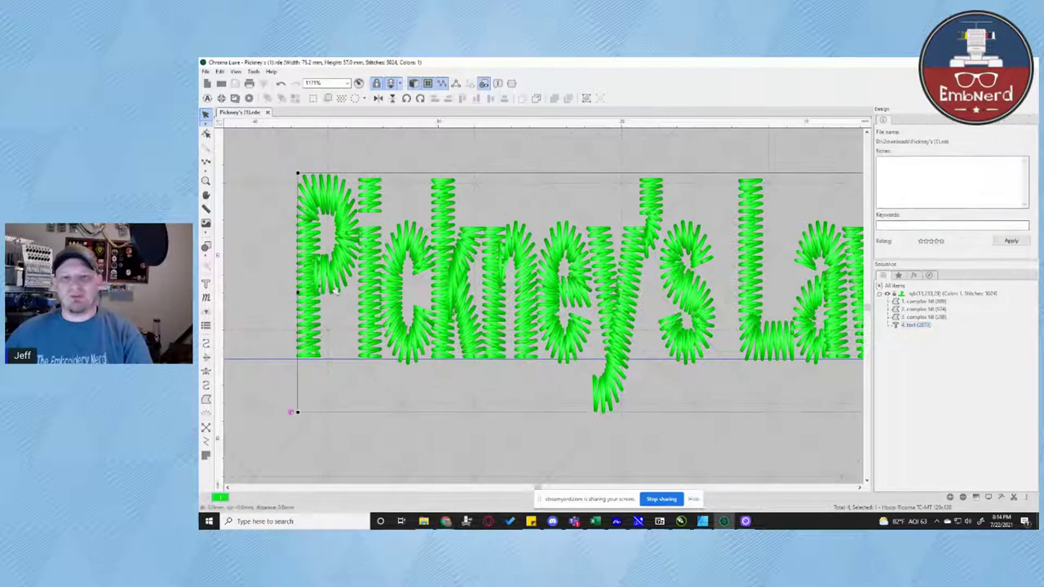
pyautogui.click(983, 122)
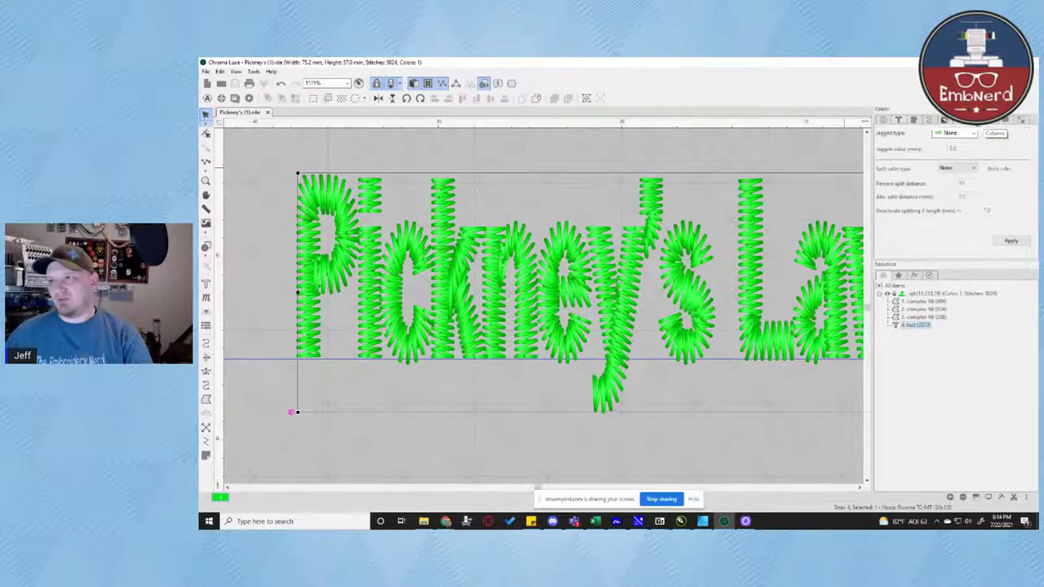
pyautogui.click(961, 122)
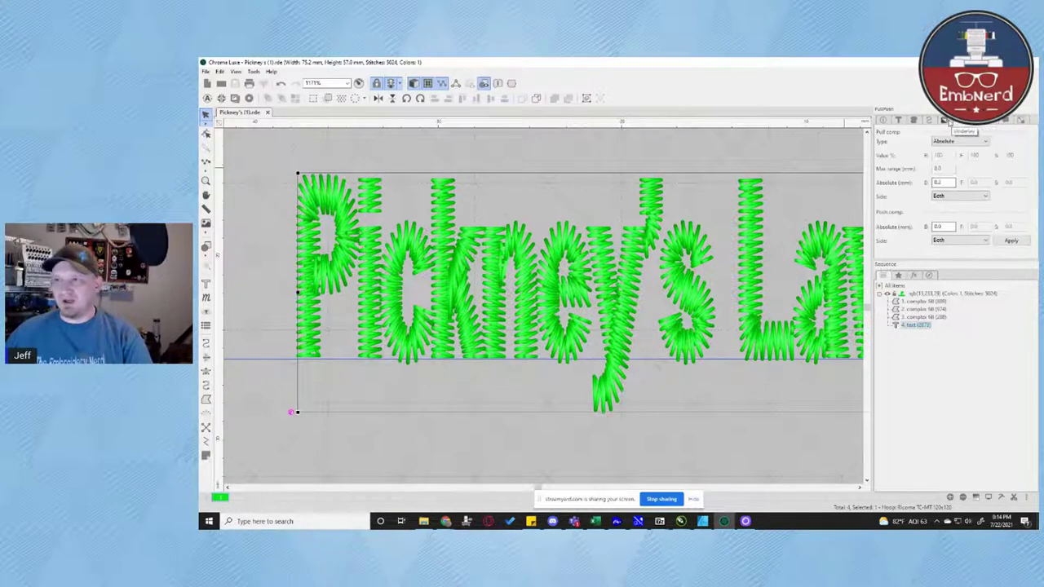
pyautogui.click(946, 121)
pyautogui.click(879, 140)
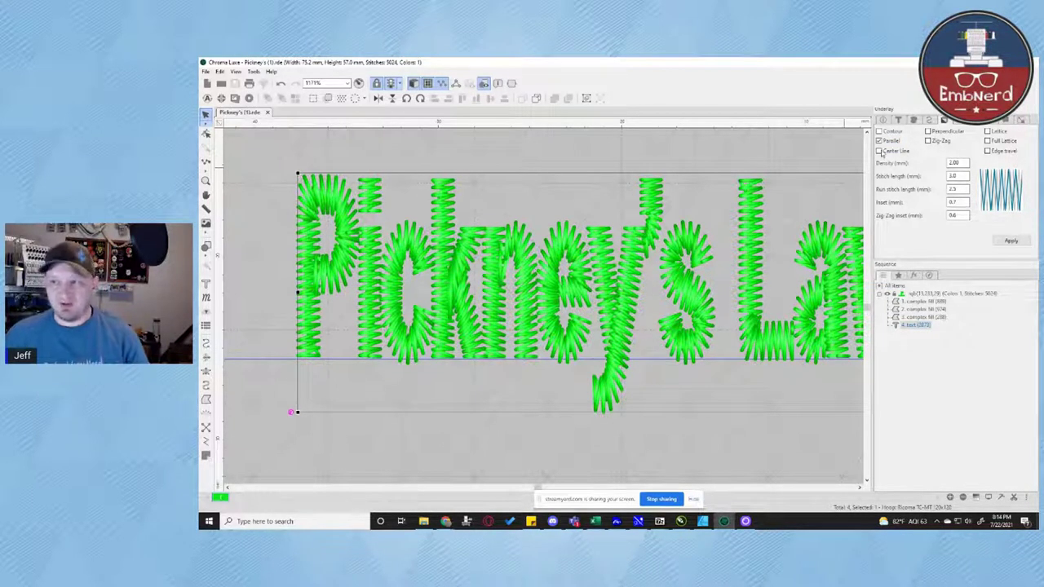
pyautogui.click(880, 151)
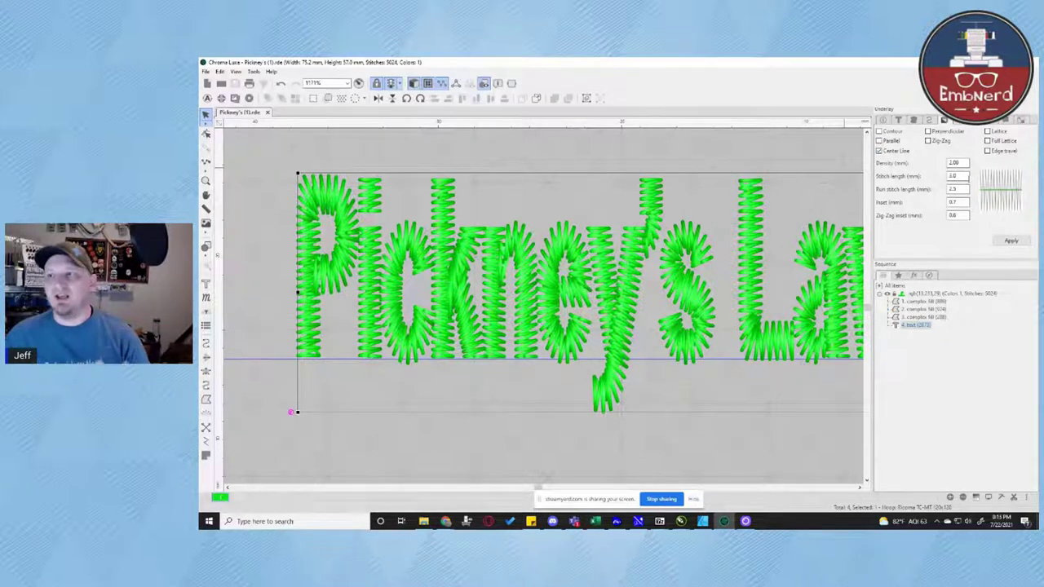
# Set the lettering's underlay stitch length and run stitch length to 1.5 mm each and apply them
pyautogui.doubleClick(953, 176)
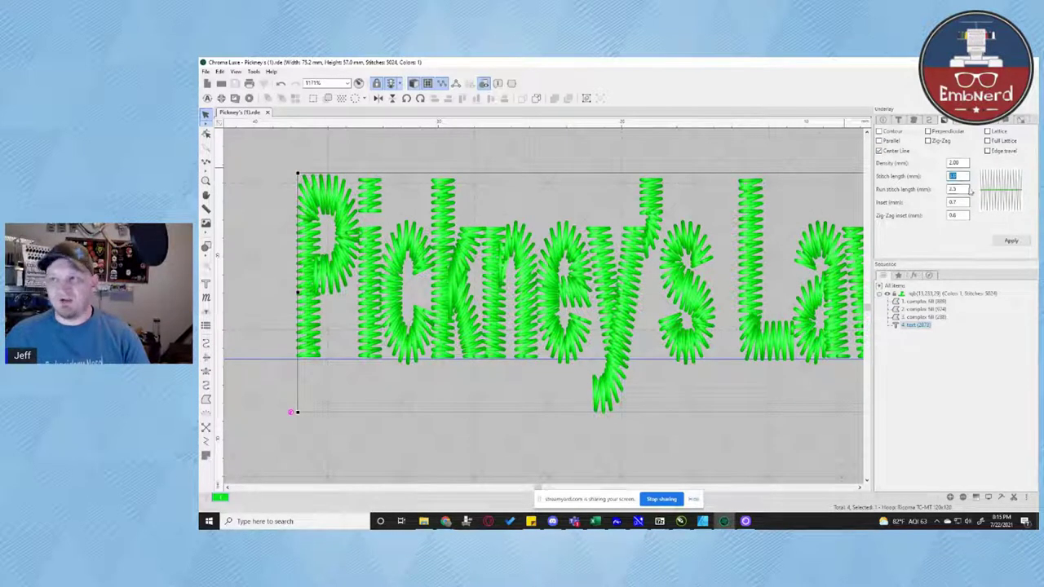
pyautogui.write('1.50')
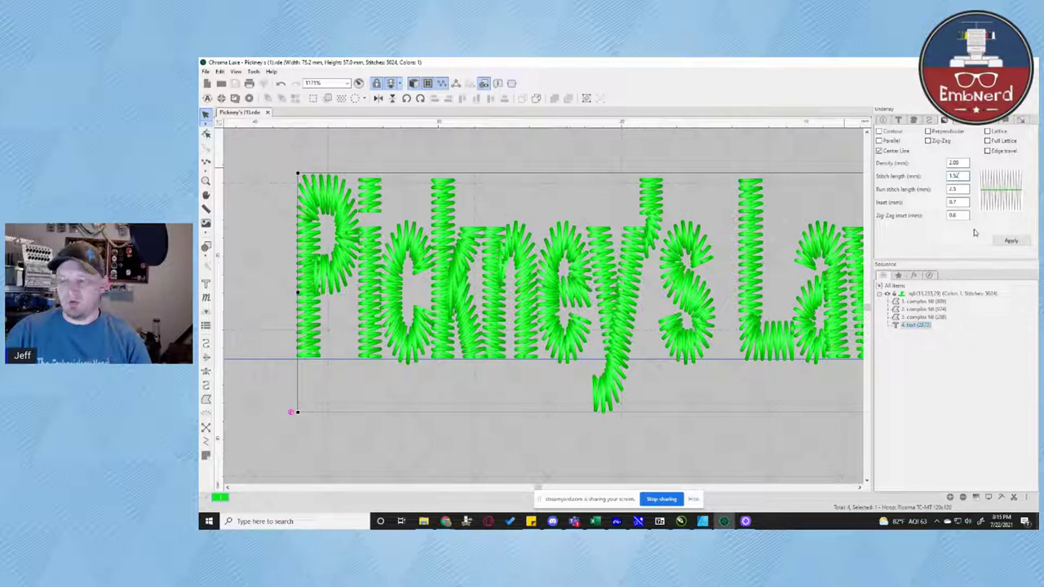
pyautogui.press('BackSpace')
pyautogui.doubleClick(955, 188)
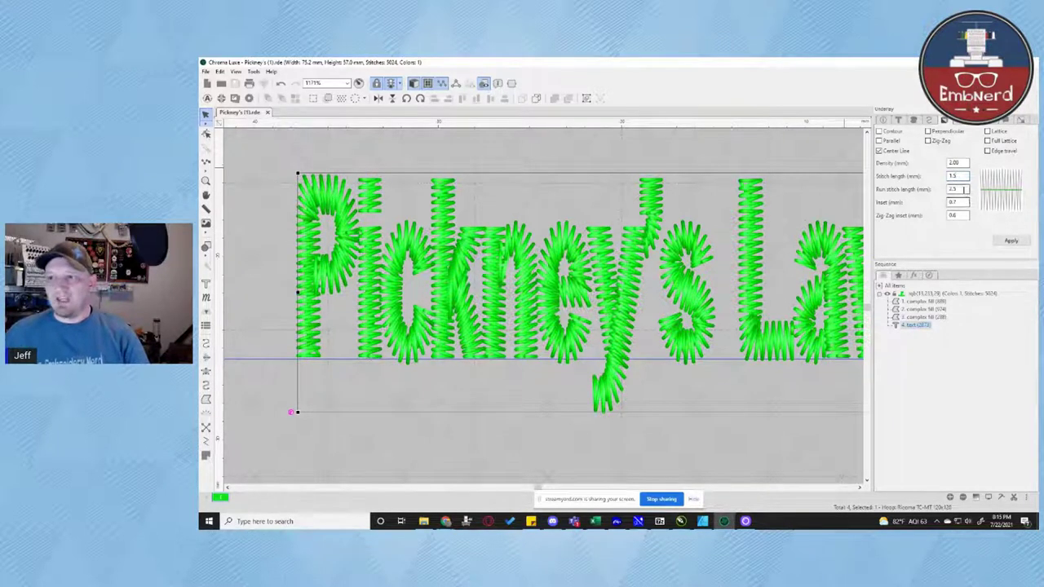
pyautogui.write('1.5')
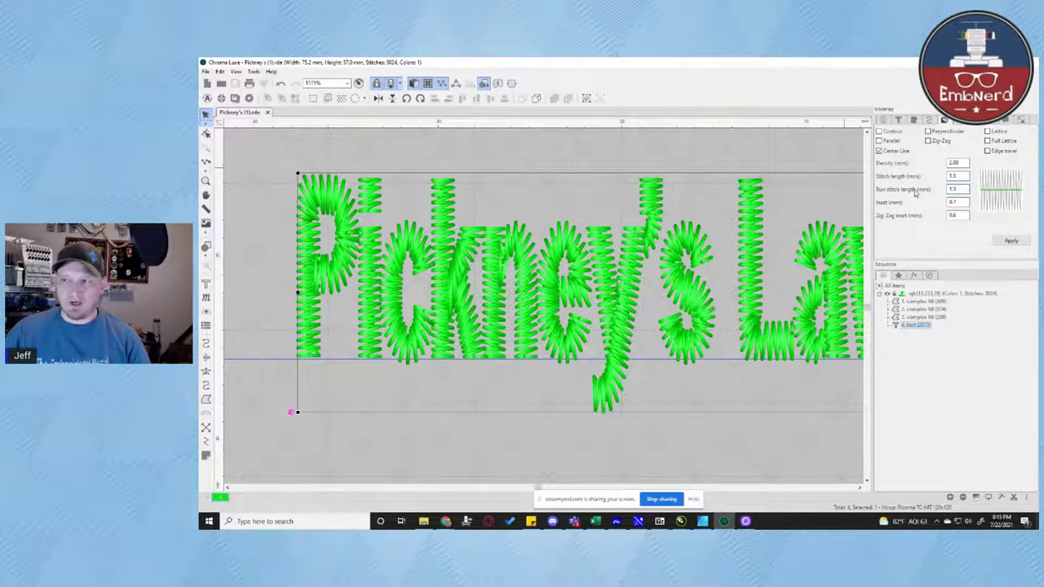
pyautogui.press('Return')
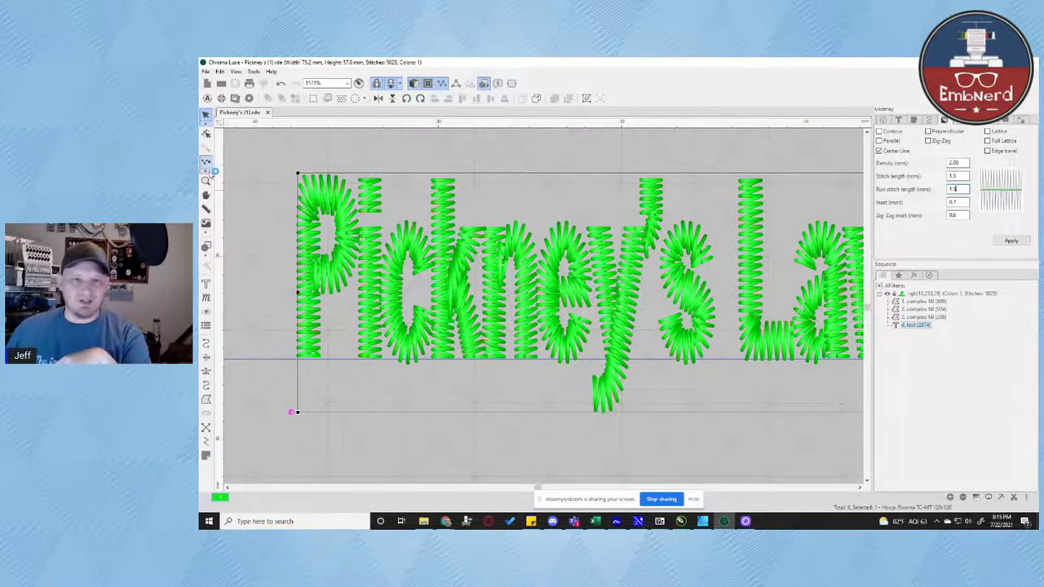
# Examine the center line underlay inside "Pickney's" with the 3D stitch rendering switched off, and restore the rendering
pyautogui.click(206, 181)
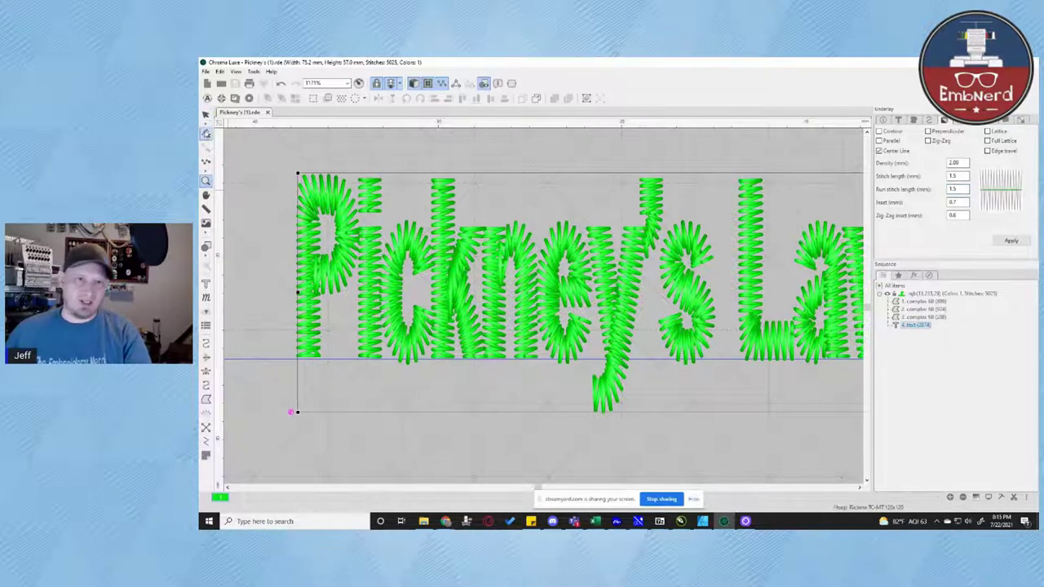
pyautogui.click(360, 85)
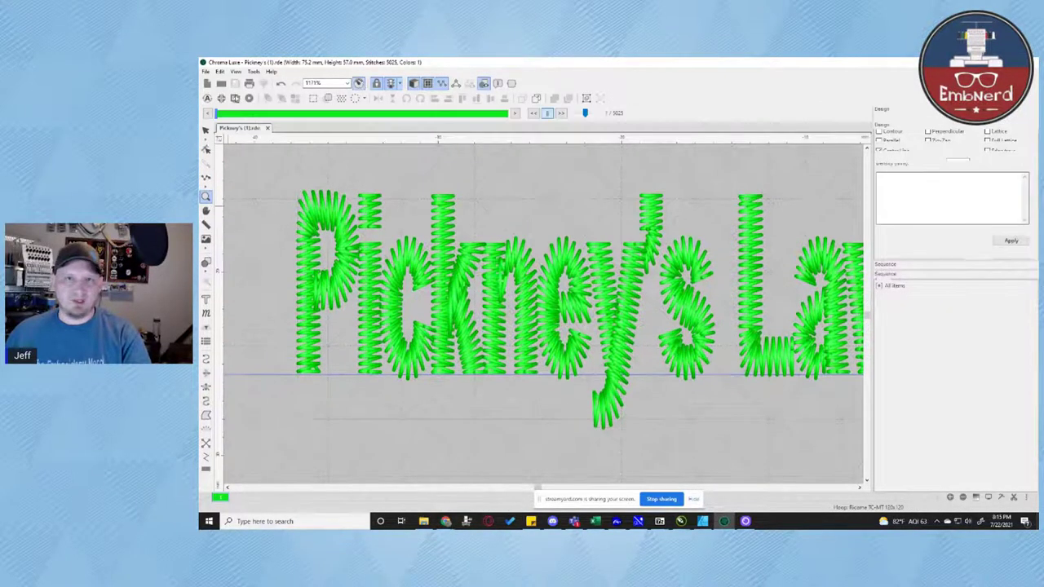
pyautogui.click(360, 85)
pyautogui.click(415, 85)
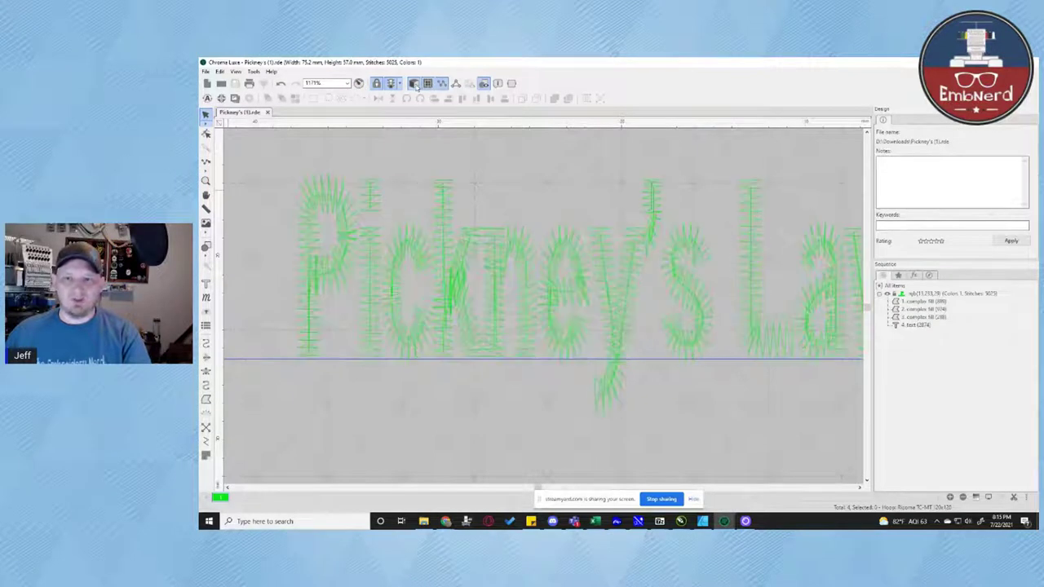
pyautogui.scroll(3, 574, 289)
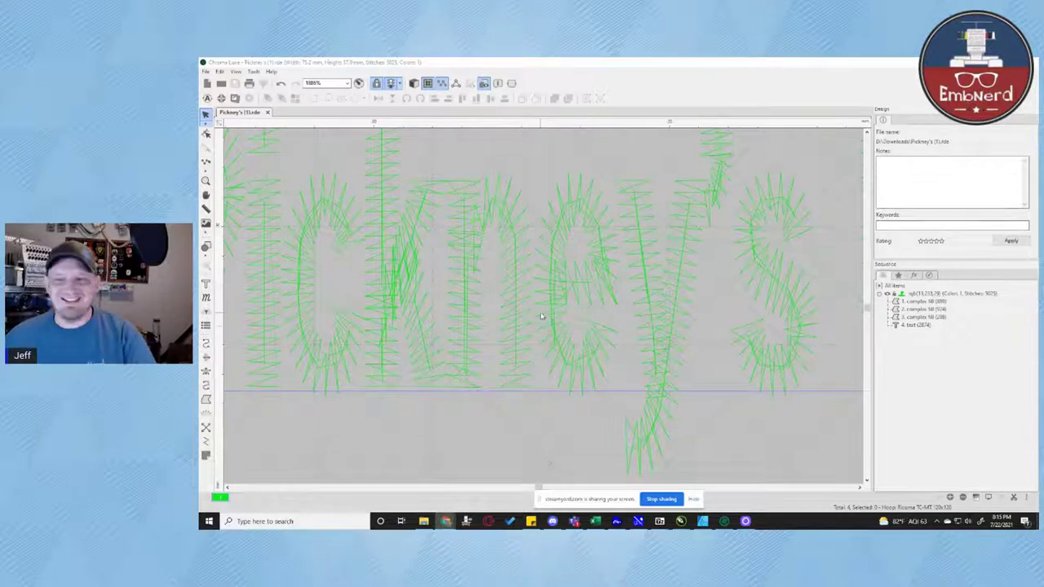
pyautogui.click(415, 84)
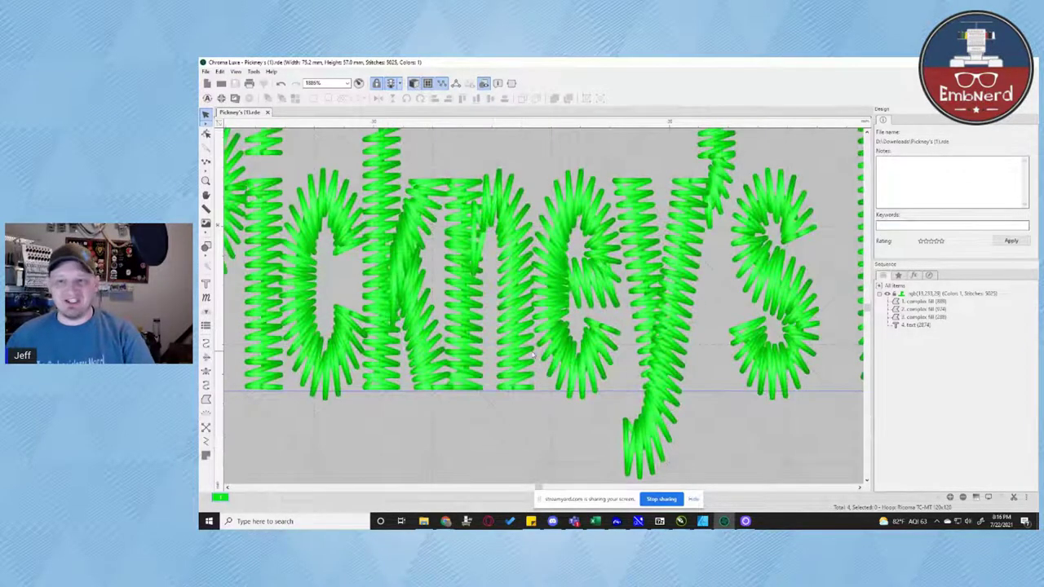
# Break up the "Pickney's Lawn Service & More" text into separate letter groups
pyautogui.scroll(-5, 532, 359)
pyautogui.click(568, 309)
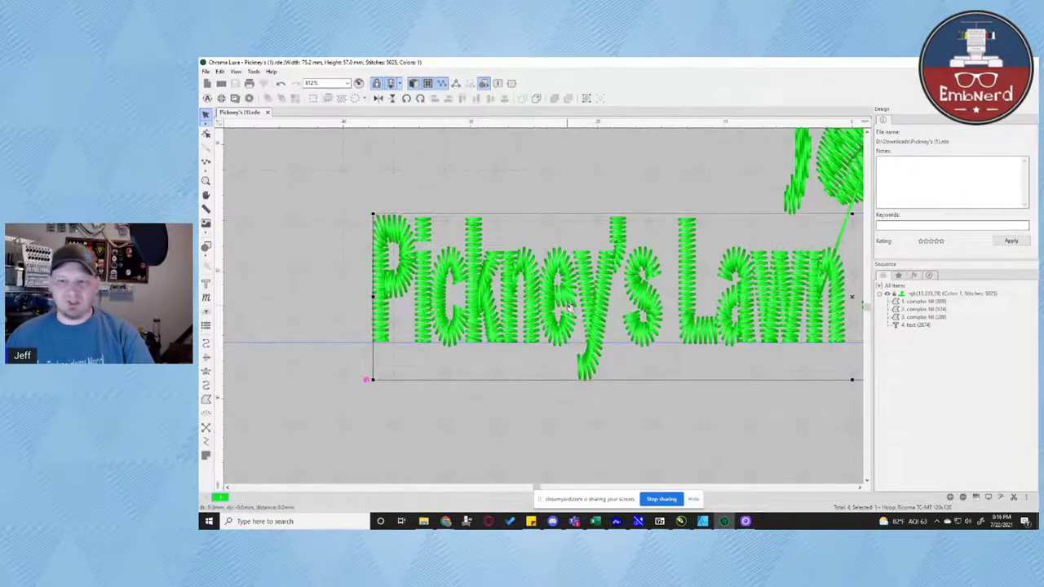
pyautogui.rightClick(569, 307)
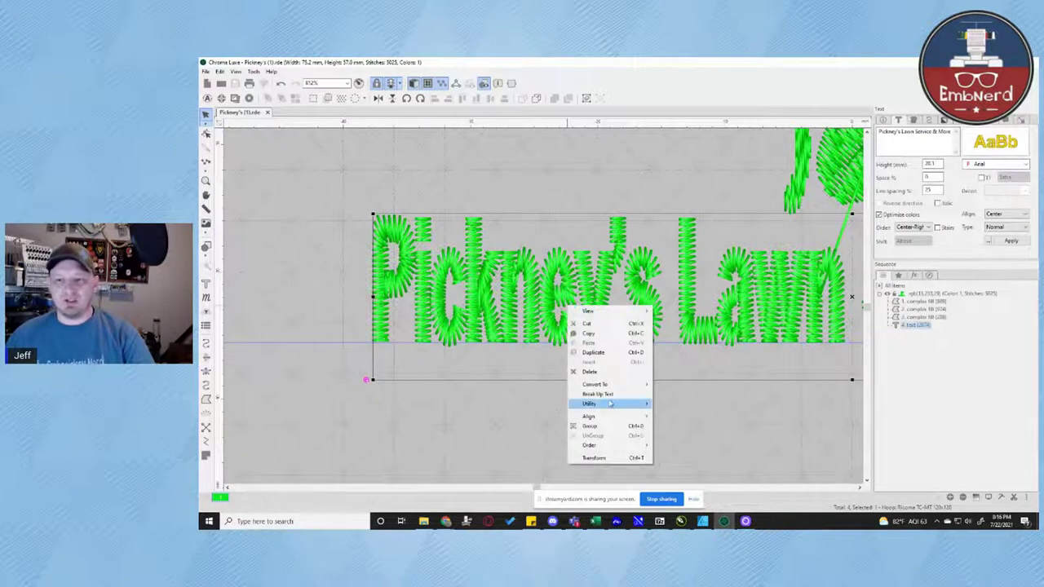
pyautogui.click(608, 395)
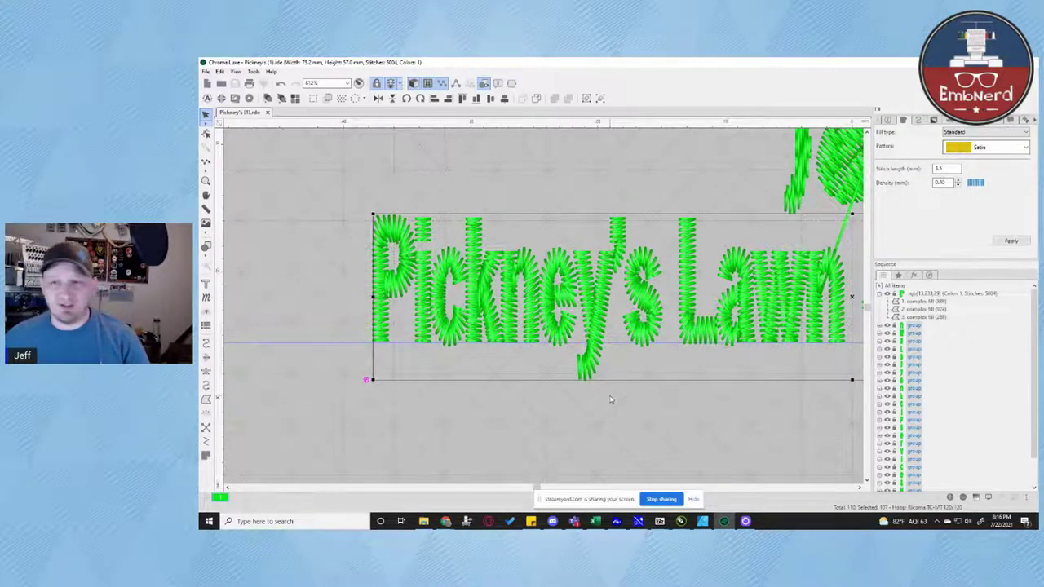
# Expand the first letter group in the sewing sequence and select its run and satin objects
pyautogui.click(879, 327)
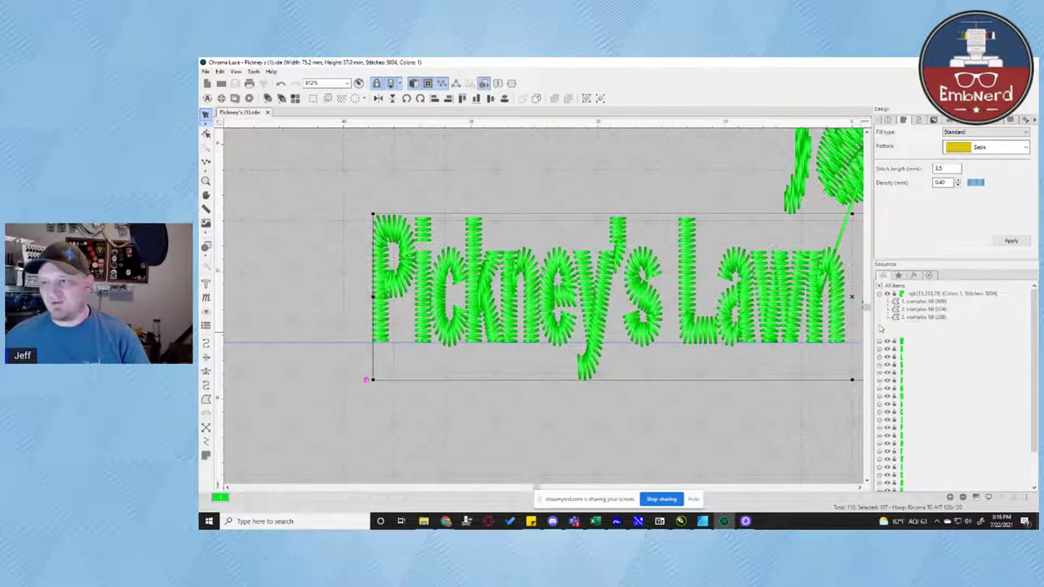
pyautogui.click(889, 334)
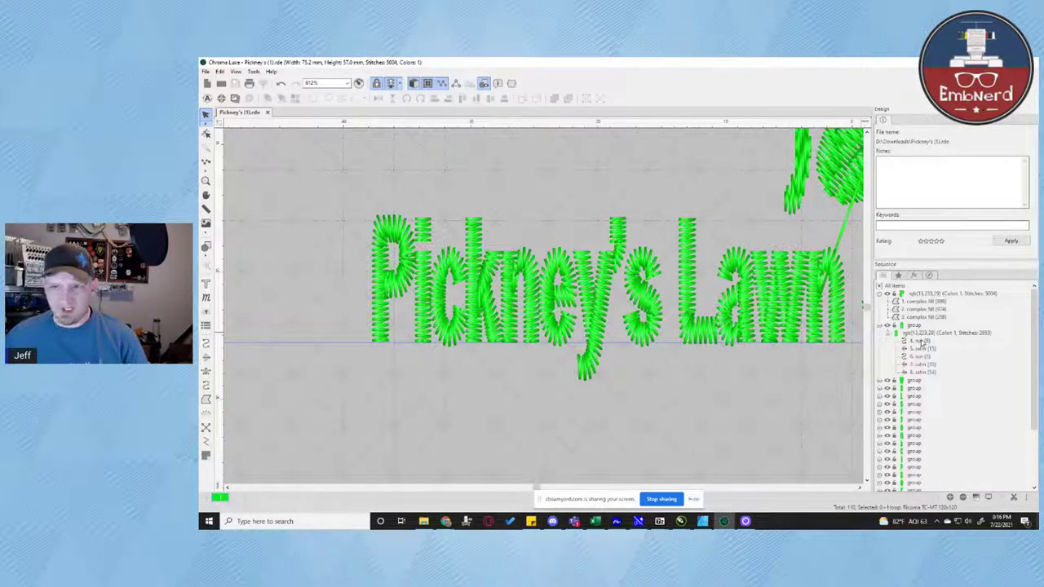
pyautogui.click(922, 345)
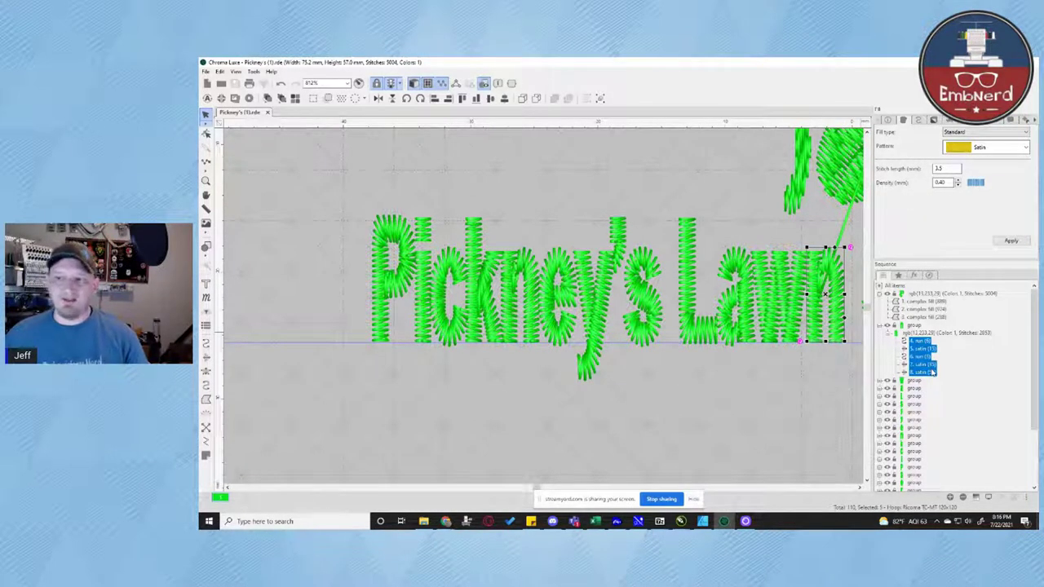
# Expand the group of the "w" in "Lawn" and another letter group to inspect their run and satin objects
pyautogui.click(772, 309)
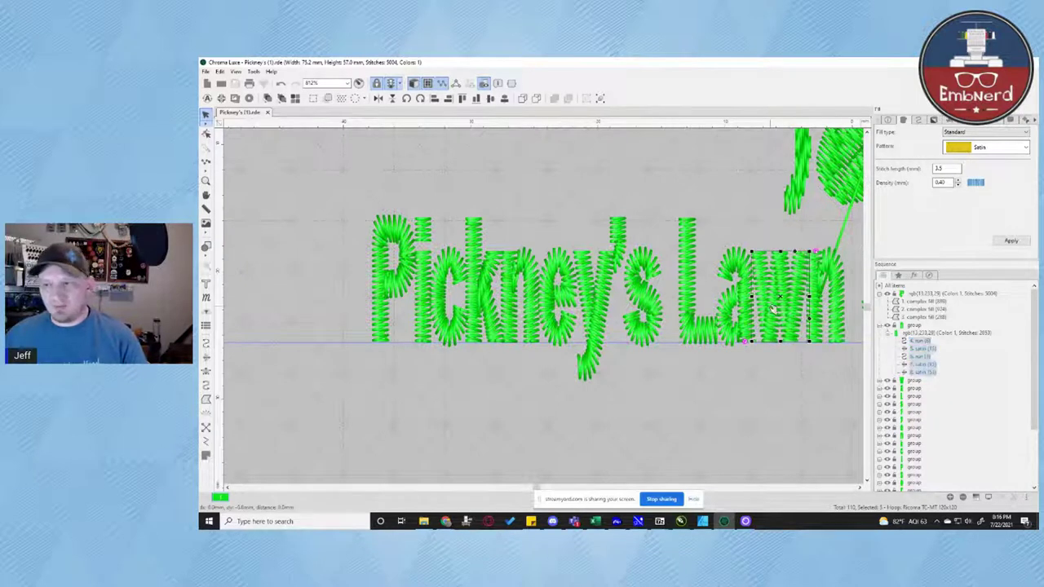
pyautogui.scroll(-2, 880, 344)
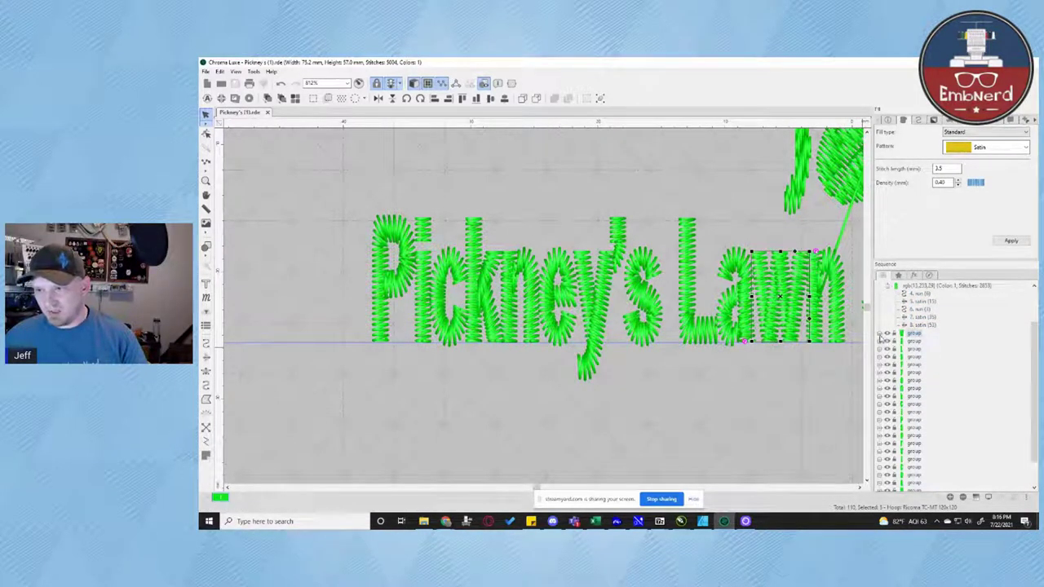
pyautogui.click(881, 338)
pyautogui.click(887, 341)
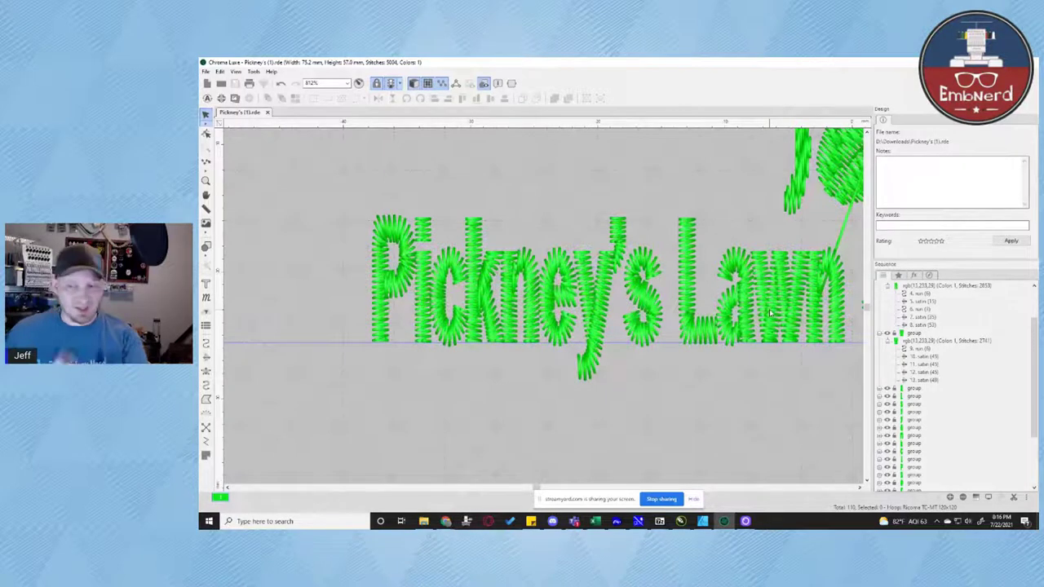
pyautogui.click(885, 396)
pyautogui.click(897, 404)
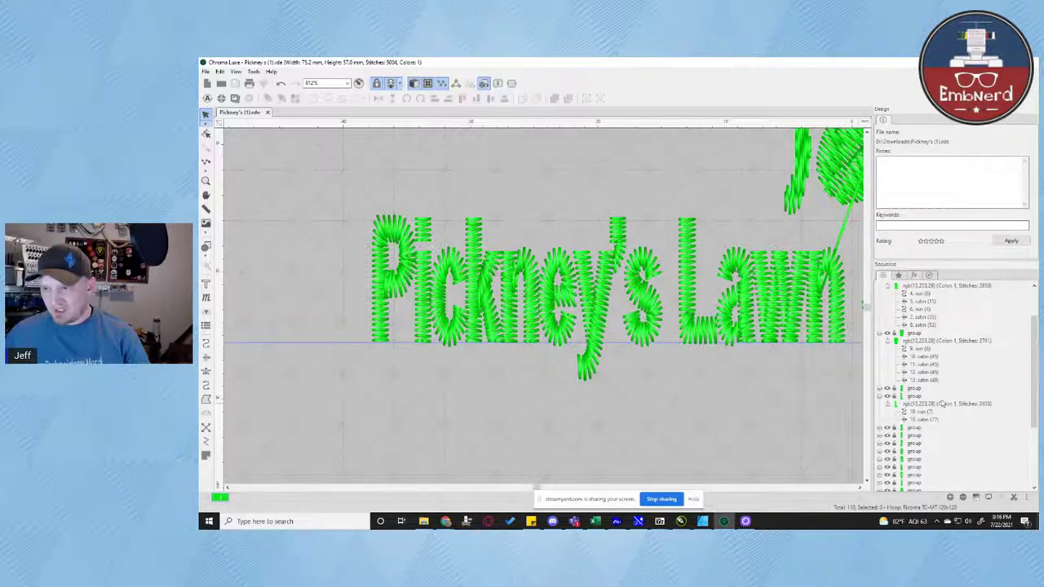
# Ungroup the "n" of "Lawn" into its separate run and satin objects
pyautogui.click(921, 287)
pyautogui.rightClick(918, 291)
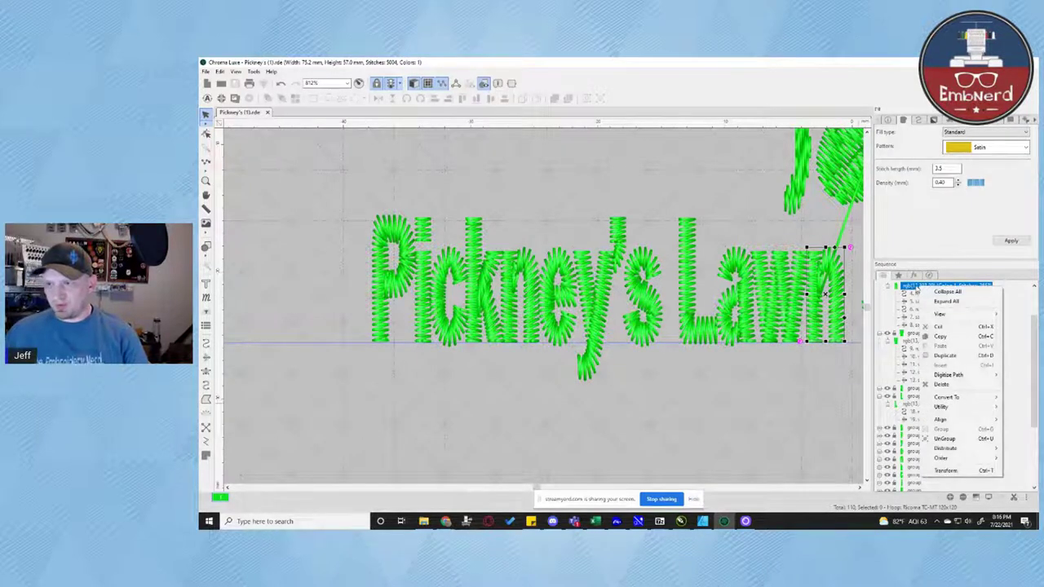
pyautogui.click(918, 291)
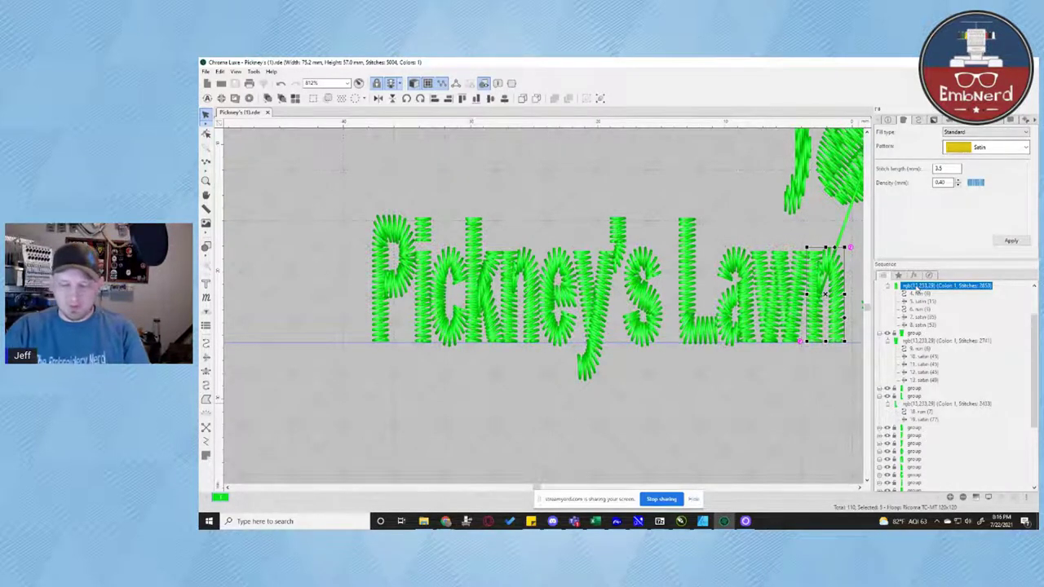
pyautogui.hotkey('ctrl', 'u')
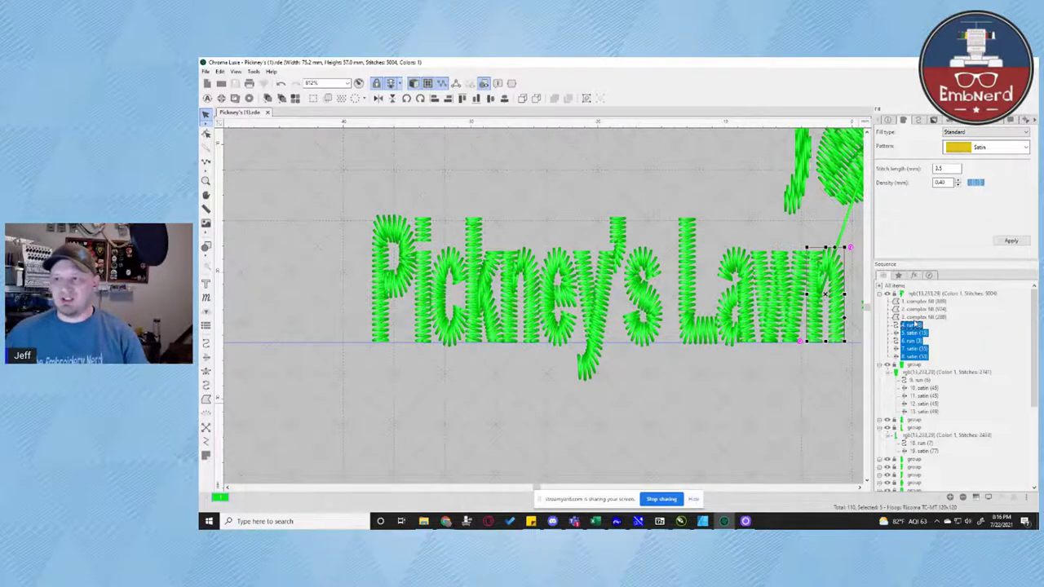
# Examine the run and satin objects of the ungrouped "n" in "Lawn" one after another, following how they build the letter
pyautogui.click(913, 325)
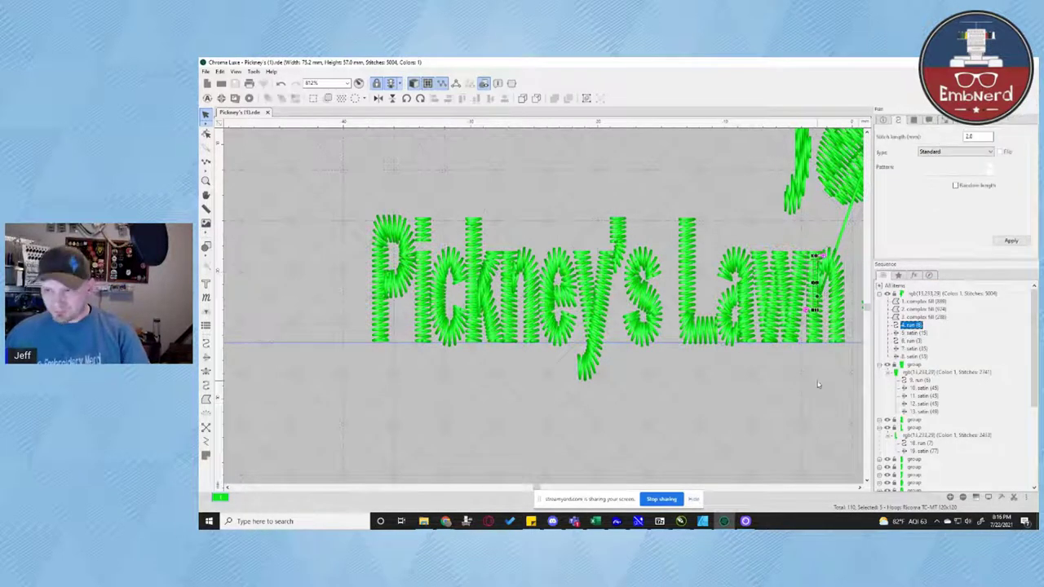
pyautogui.moveTo(697, 399); pyautogui.dragTo(610, 429)
pyautogui.press('space')
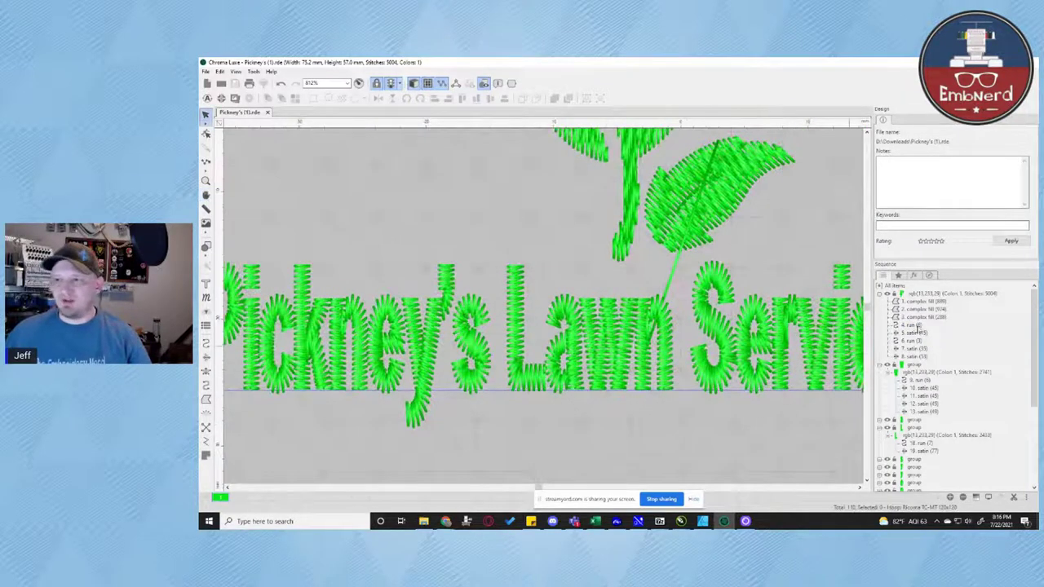
pyautogui.click(913, 325)
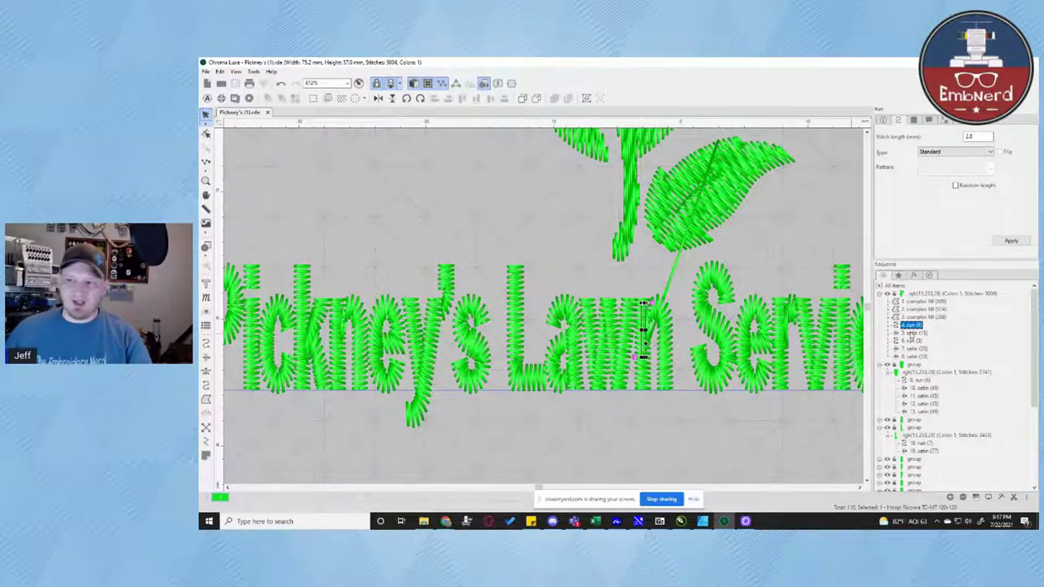
pyautogui.click(914, 333)
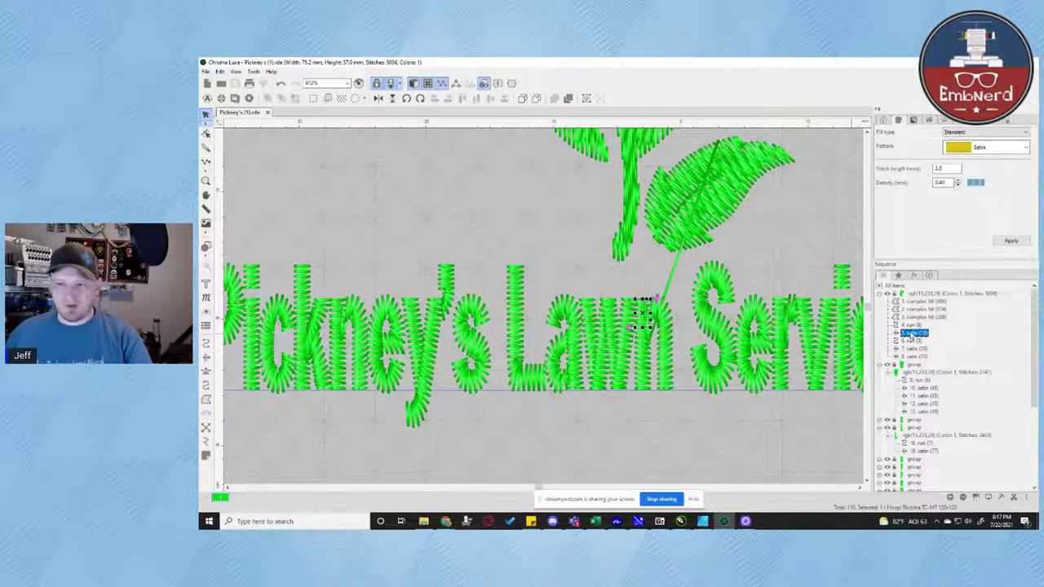
pyautogui.click(913, 341)
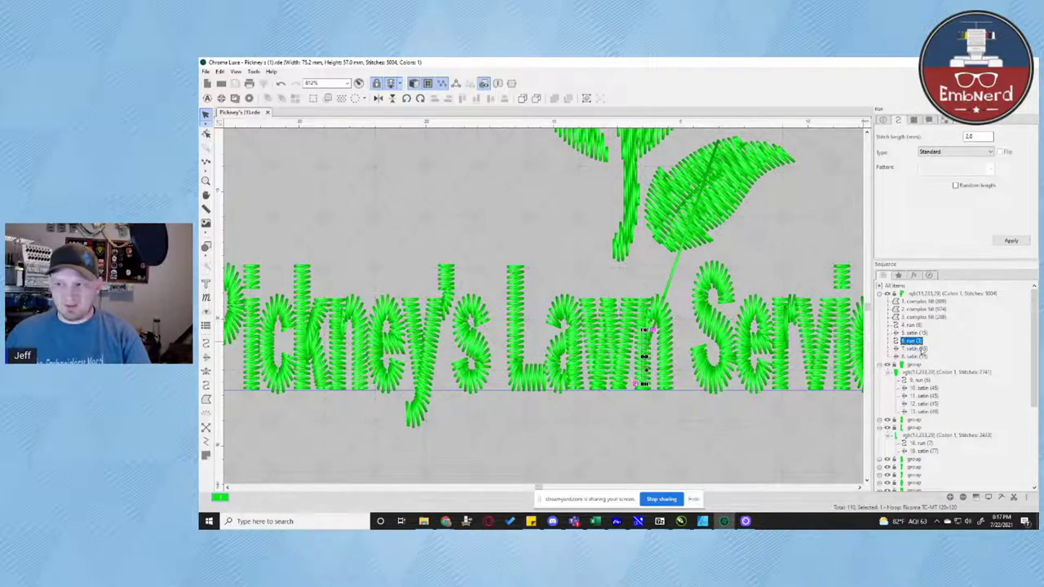
pyautogui.click(921, 349)
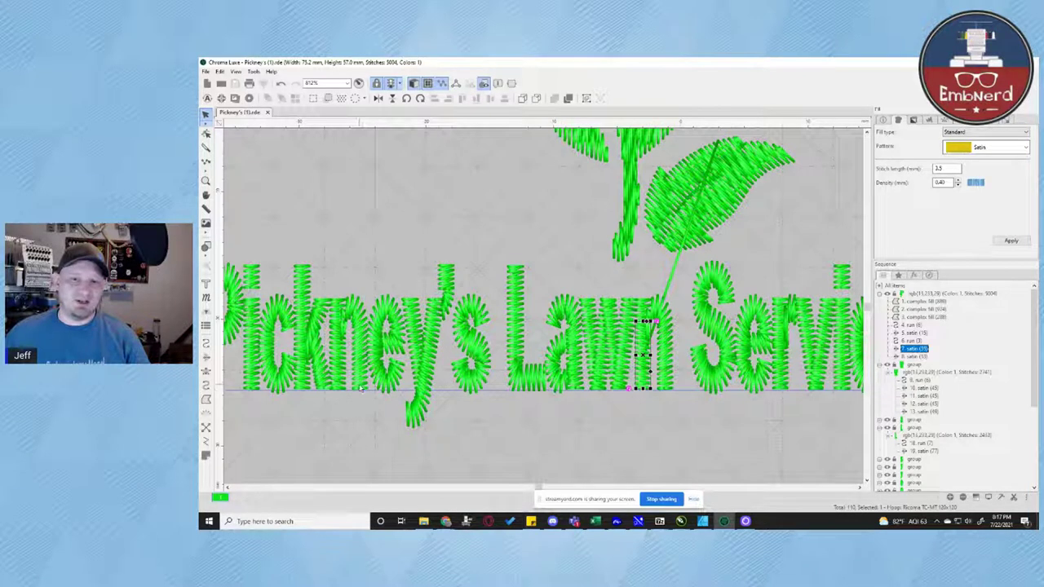
# Inspect the objects of the "w" in "Lawn" and the stitch length of the first run in the "n"
pyautogui.click(917, 380)
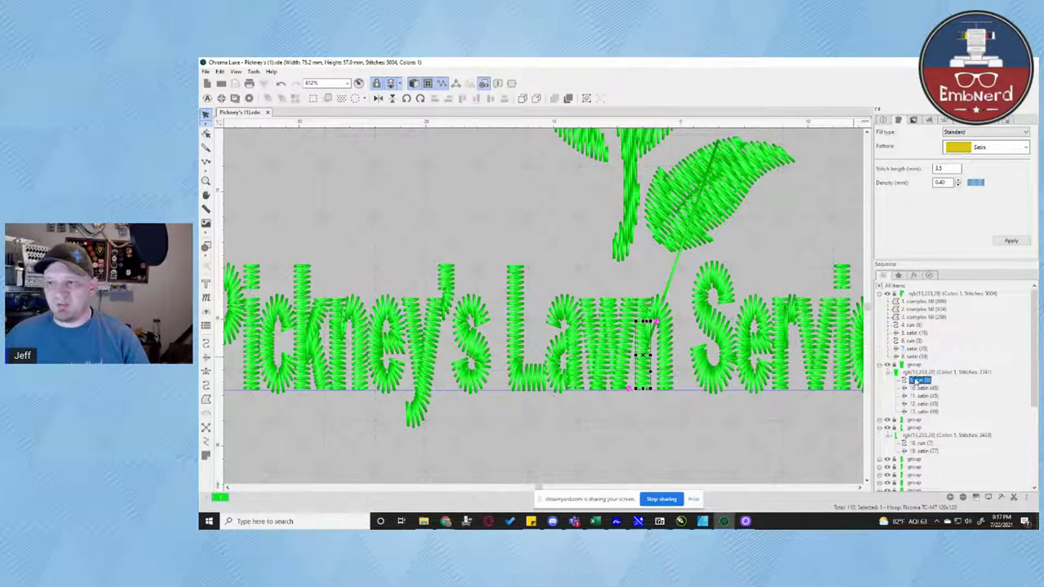
pyautogui.click(918, 373)
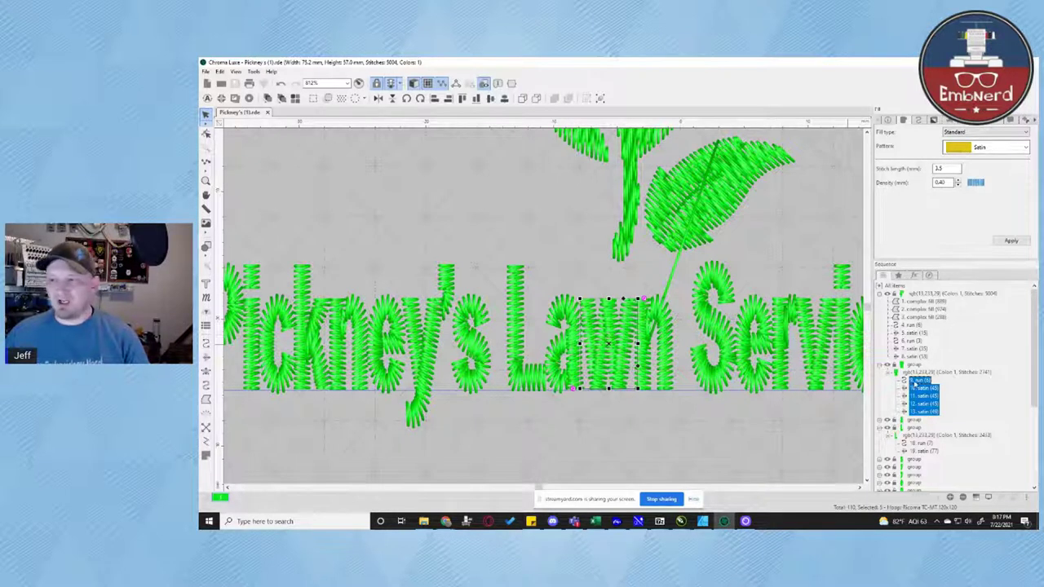
pyautogui.click(912, 326)
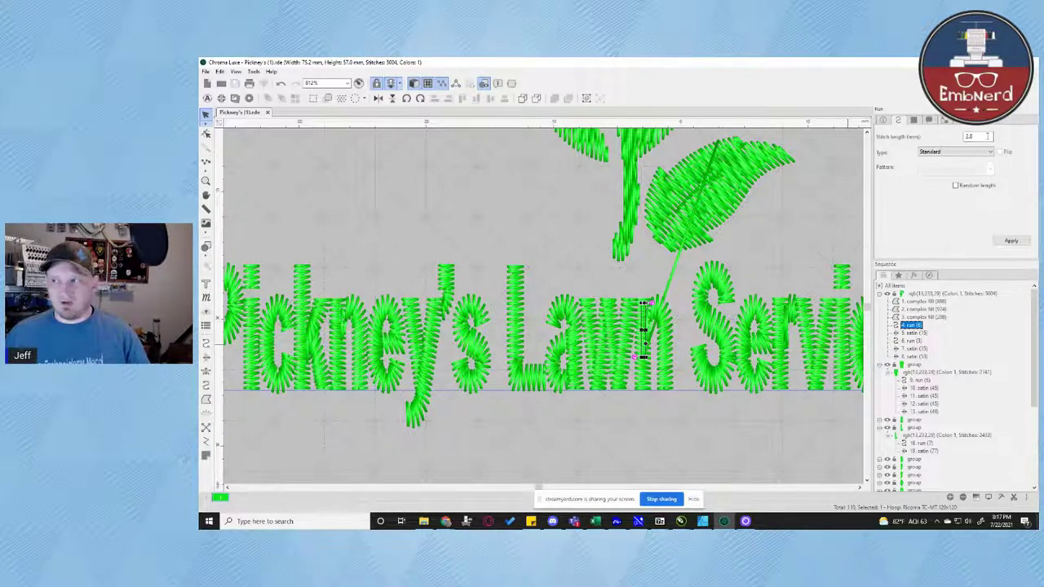
pyautogui.moveTo(987, 137); pyautogui.dragTo(947, 137)
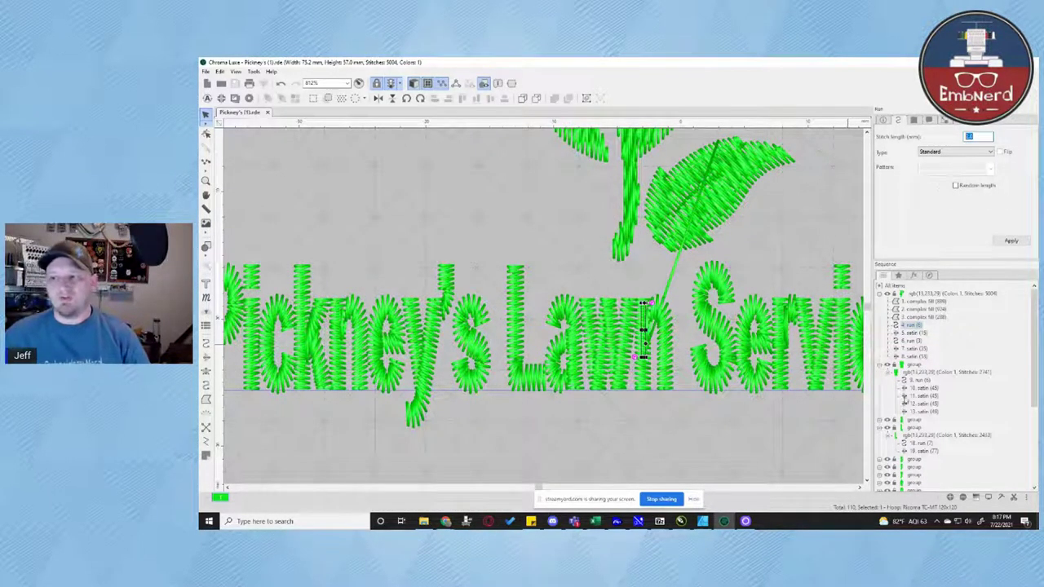
# Regroup the run and satin objects of the "n" in "Lawn" and collapse the expanded letter groups in the sequence
pyautogui.moveTo(906, 385)
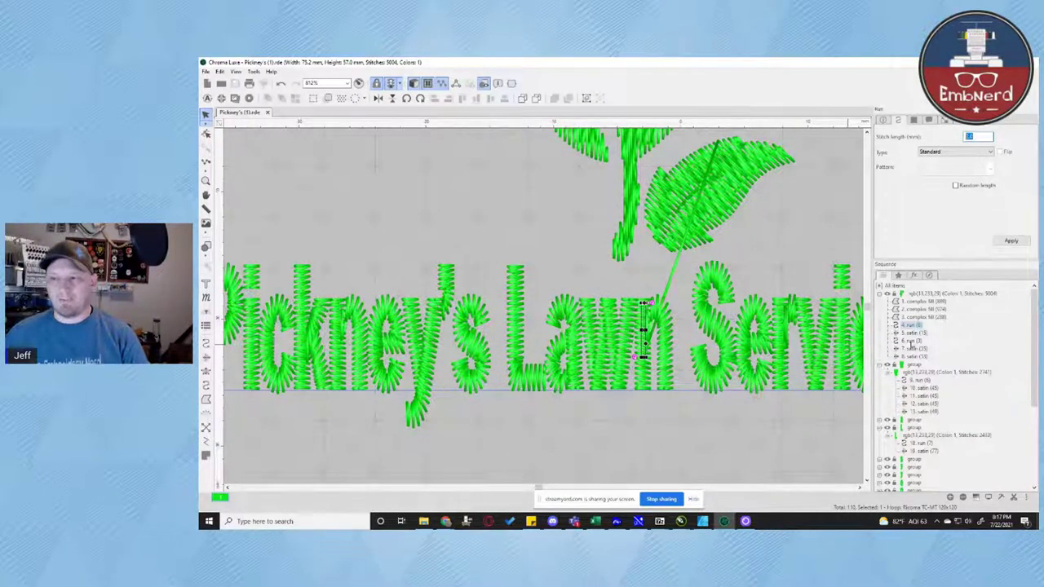
pyautogui.click(916, 325)
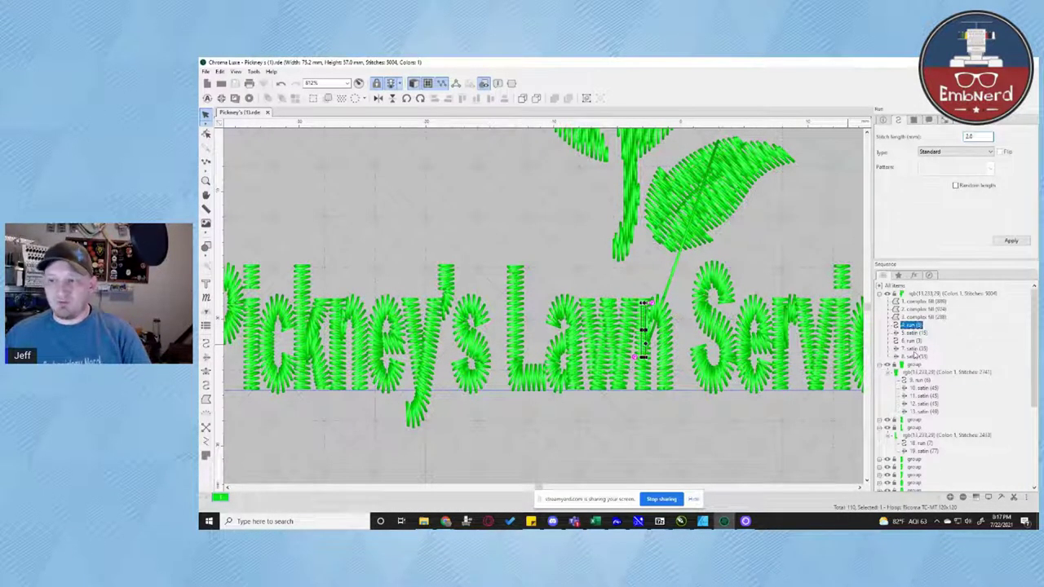
pyautogui.keyDown('shift'); pyautogui.click(917, 357); pyautogui.keyUp('shift')
pyautogui.hotkey('ctrl', 'g')
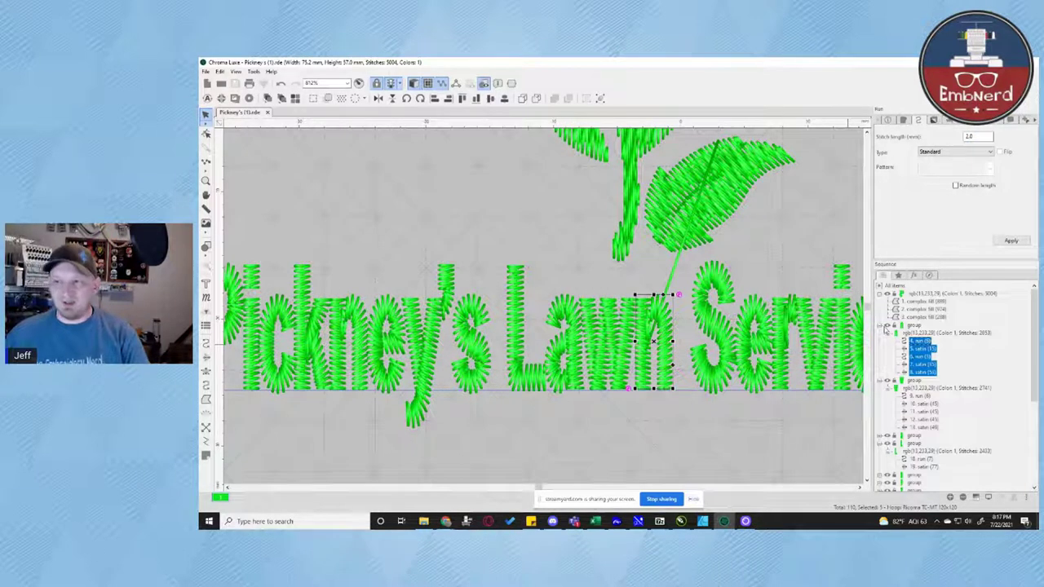
pyautogui.click(882, 334)
pyautogui.click(882, 337)
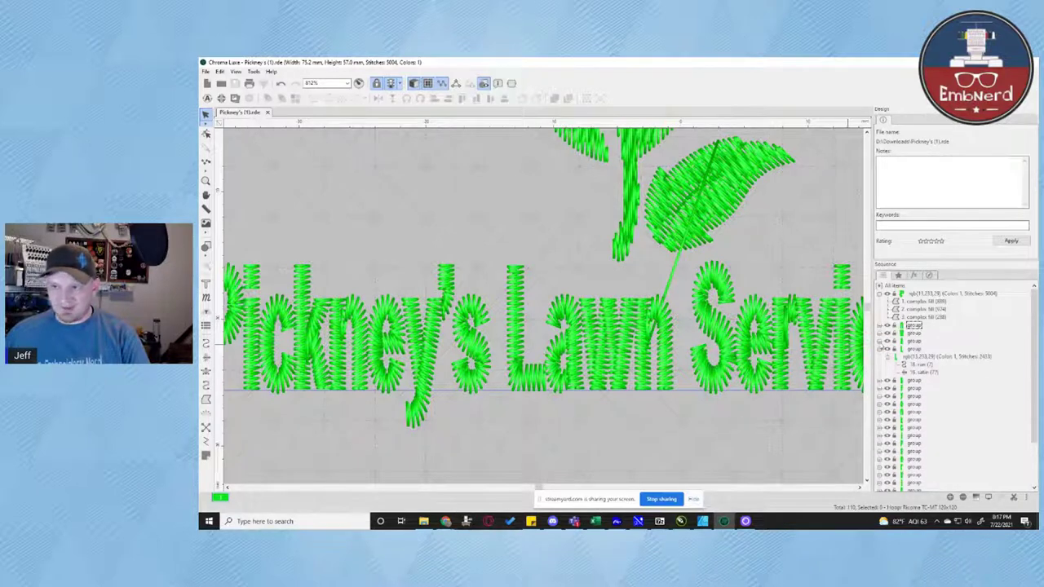
pyautogui.click(880, 349)
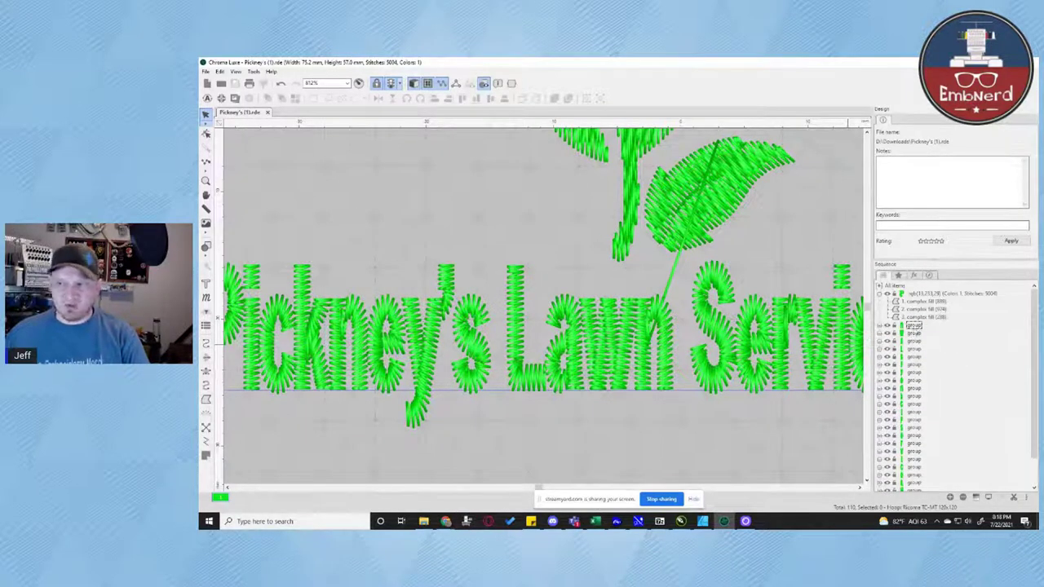
# Combine all the letter groups of the lettering into one single group and deselect it
pyautogui.click(914, 326)
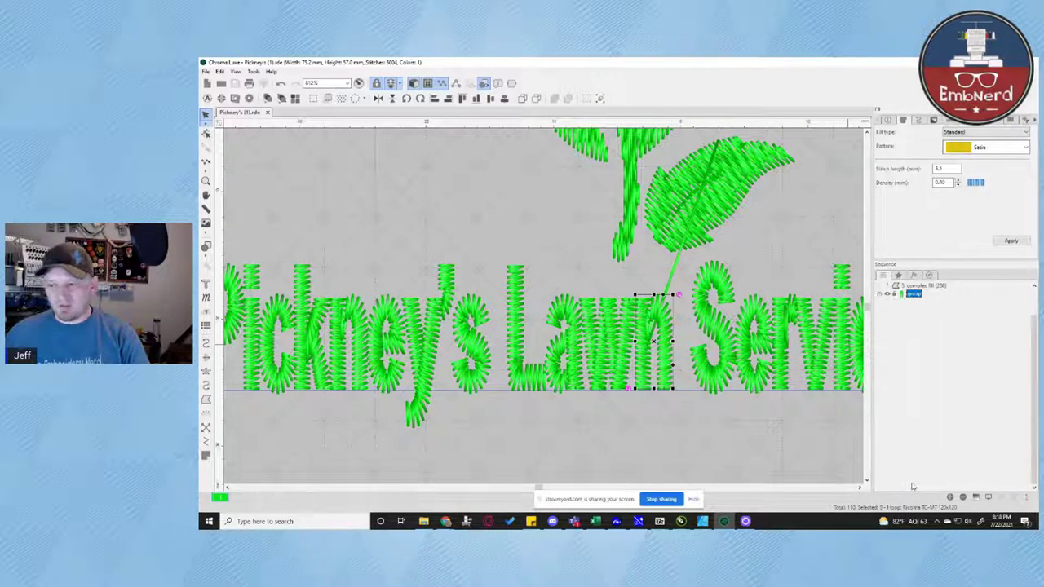
pyautogui.keyDown('shift'); pyautogui.click(914, 481); pyautogui.keyUp('shift')
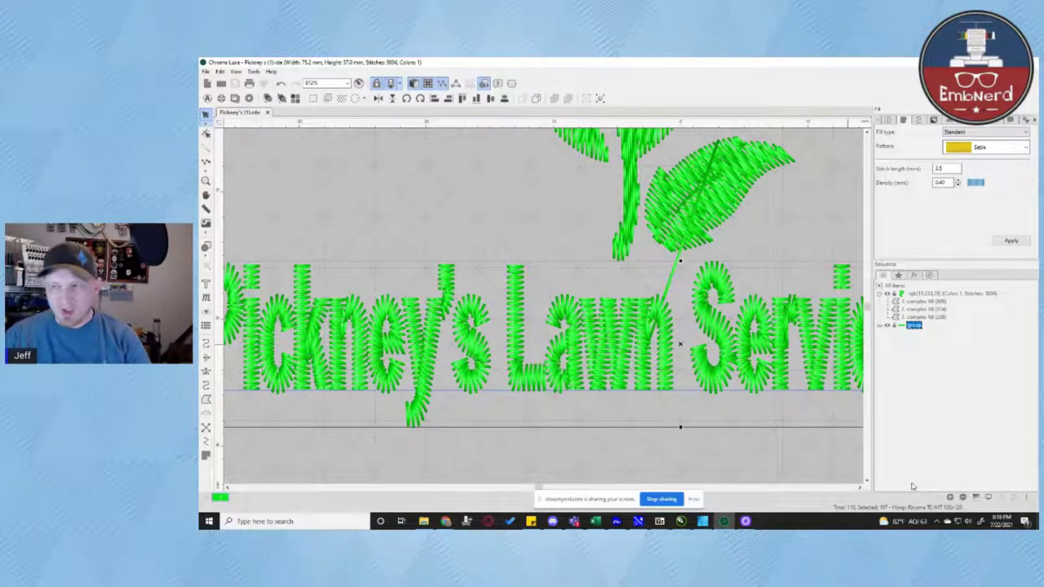
pyautogui.click(658, 457)
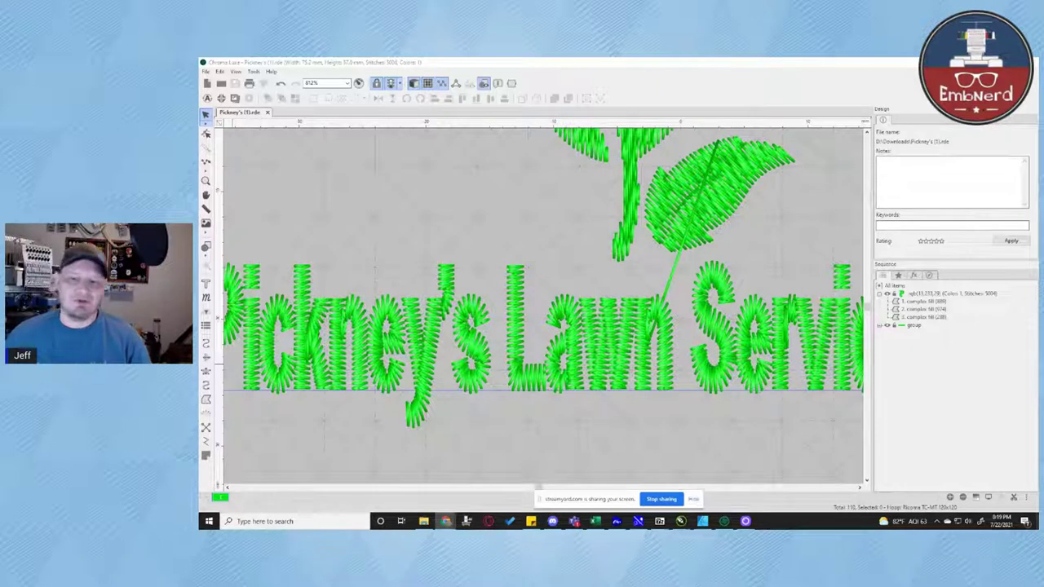
# Undo the grouping changes and the lettering break-up, back to the single editable text object
pyautogui.click(368, 436)
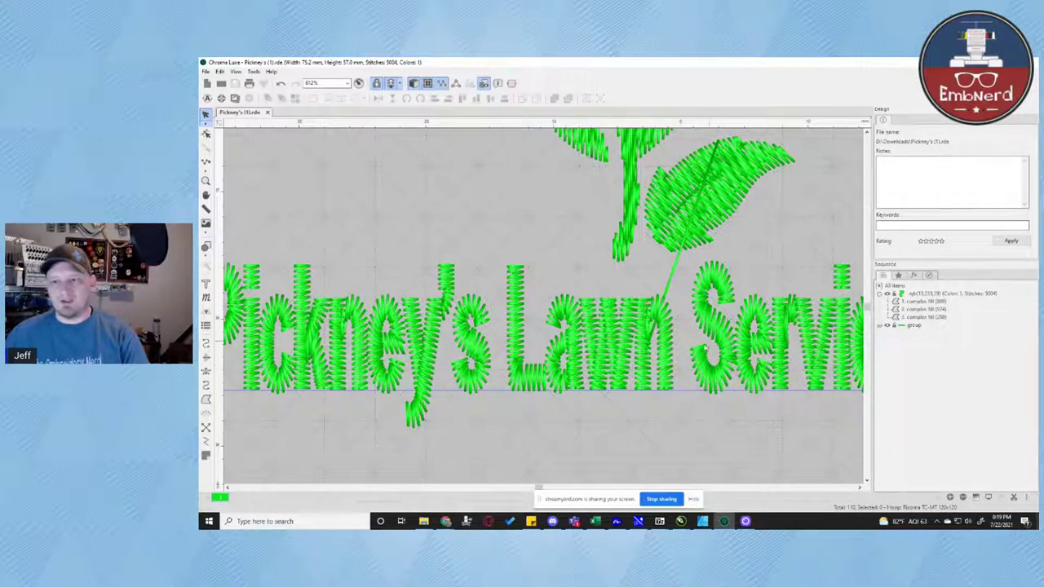
pyautogui.scroll(-3, 677, 332)
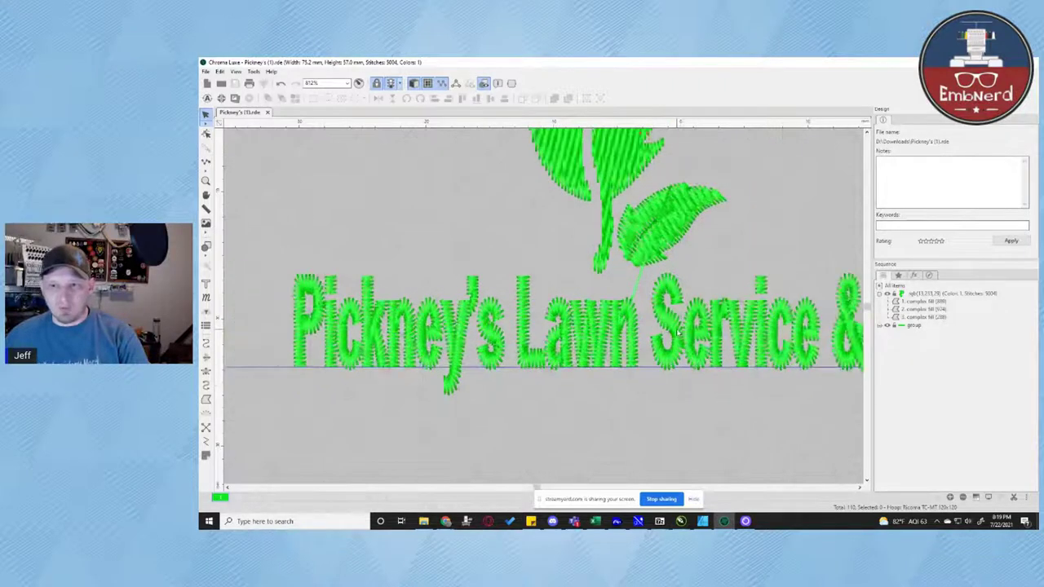
pyautogui.scroll(3, 551, 353)
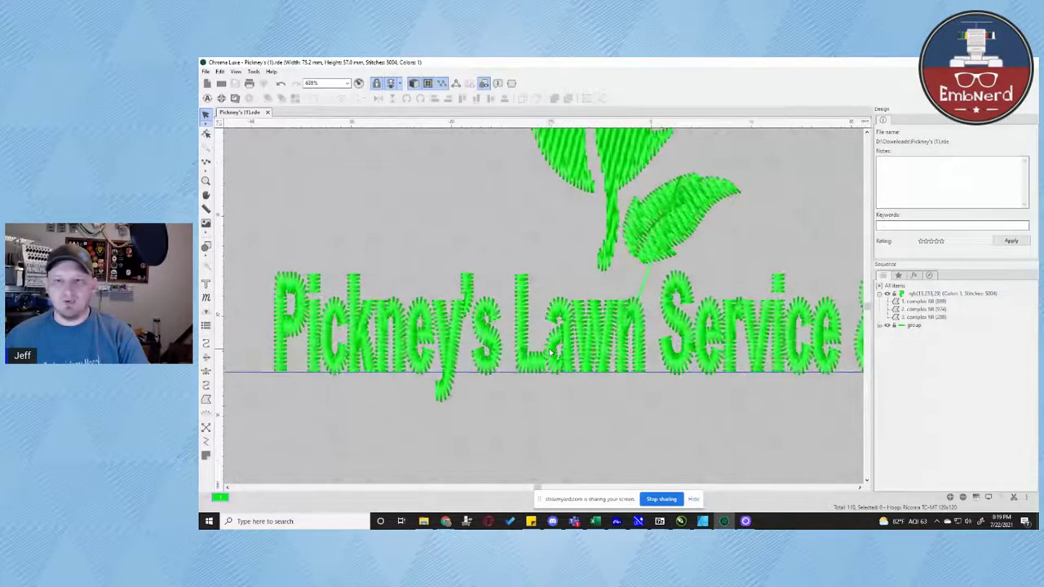
pyautogui.click(911, 326)
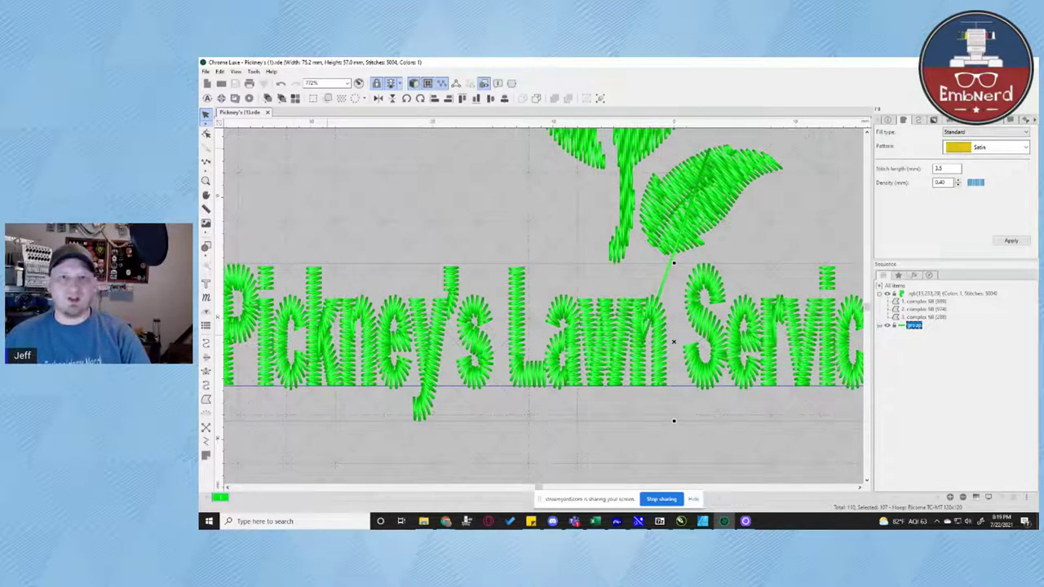
pyautogui.click(281, 85)
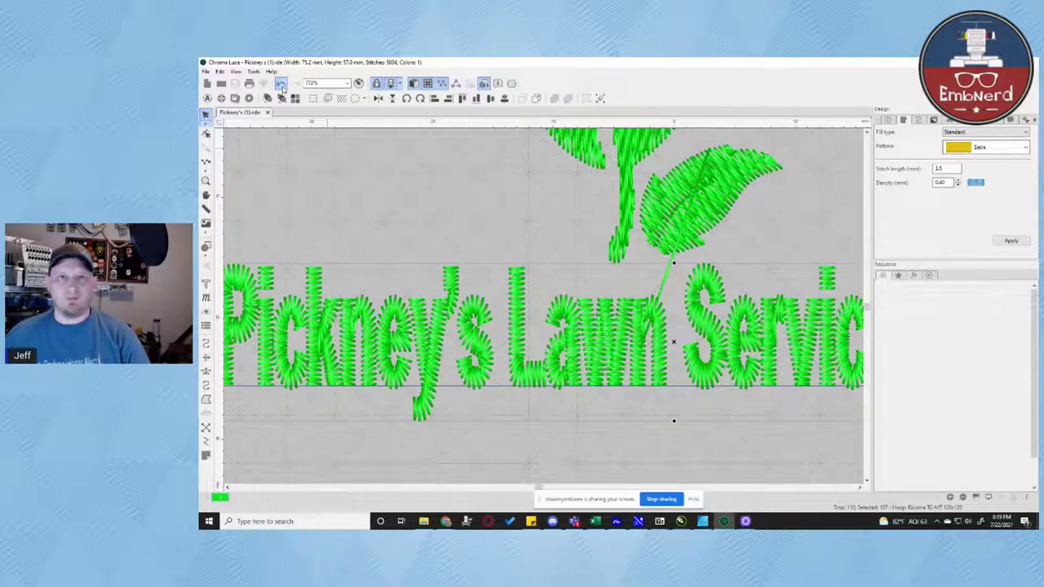
pyautogui.click(280, 85)
pyautogui.click(283, 86)
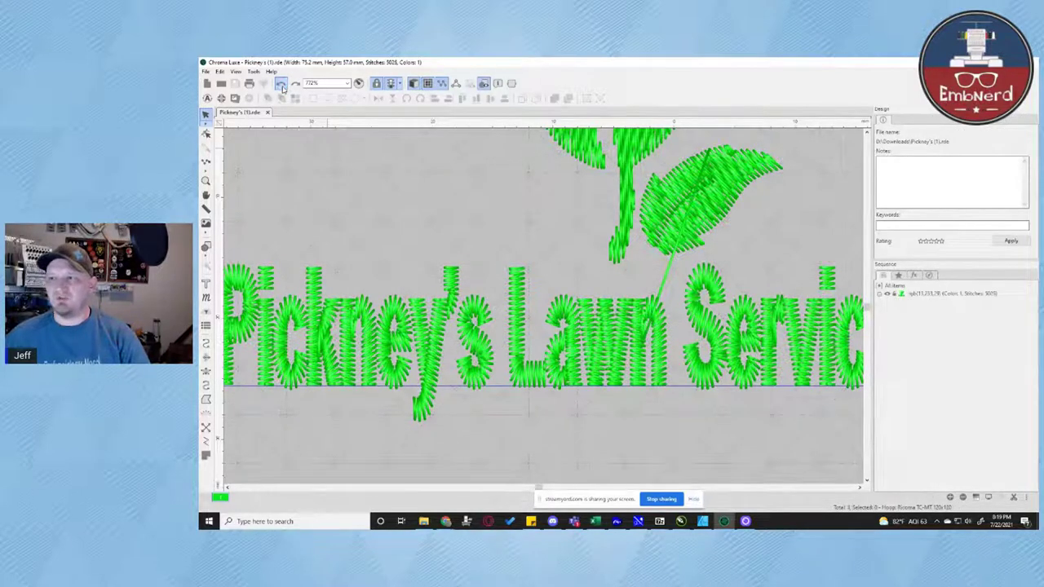
pyautogui.click(282, 85)
pyautogui.click(280, 85)
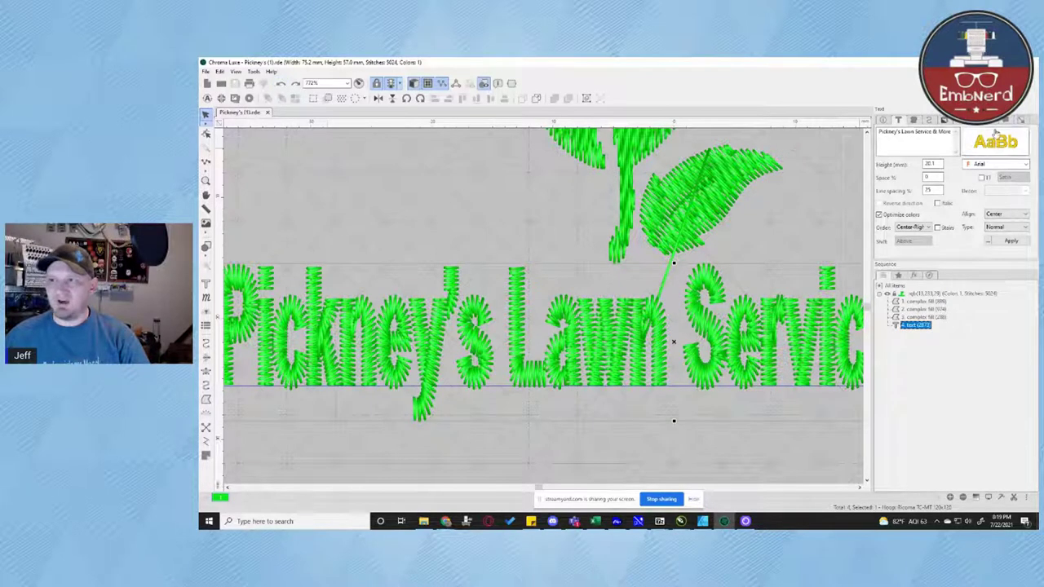
# Set the absolute push compensation of the "Pickney's Lawn Service & More" text to 0.4 mm
pyautogui.click(960, 121)
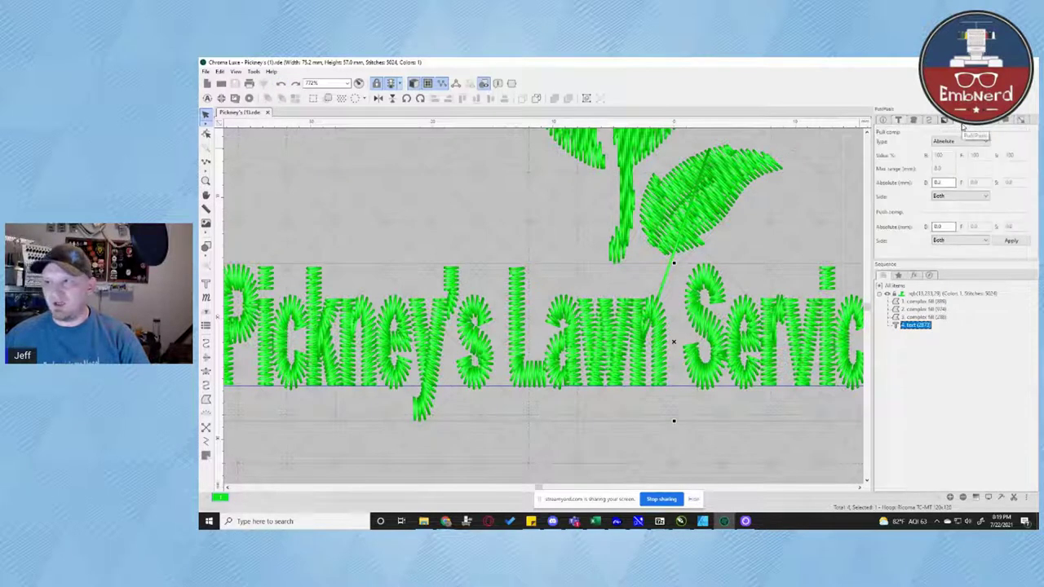
pyautogui.click(940, 227)
pyautogui.write('0.4')
pyautogui.press('Return')
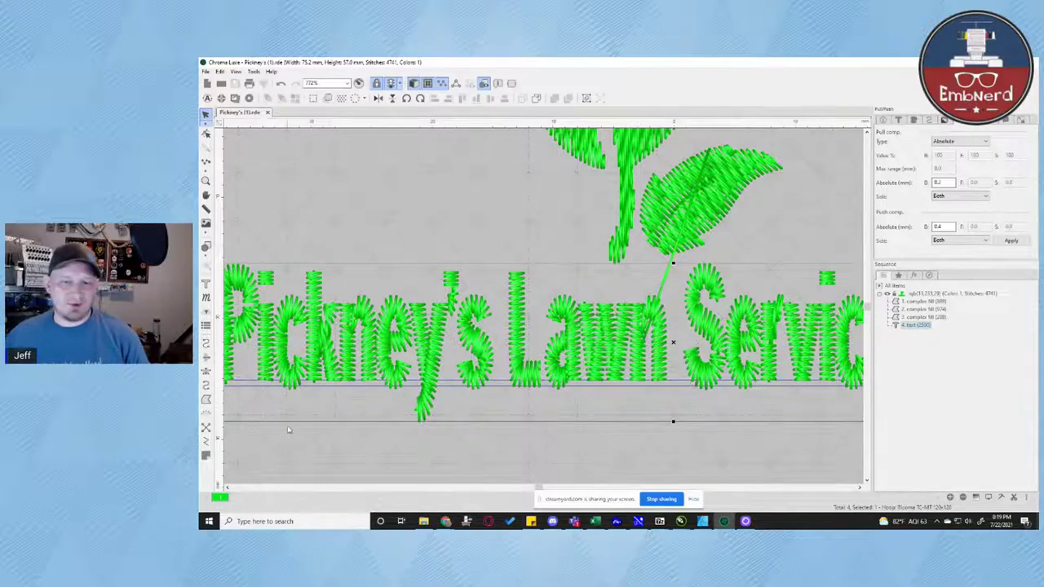
# Try a push compensation of 0 mm on the lettering, undo that change, and deselect the text
pyautogui.doubleClick(945, 227)
pyautogui.write('0')
pyautogui.press('Return')
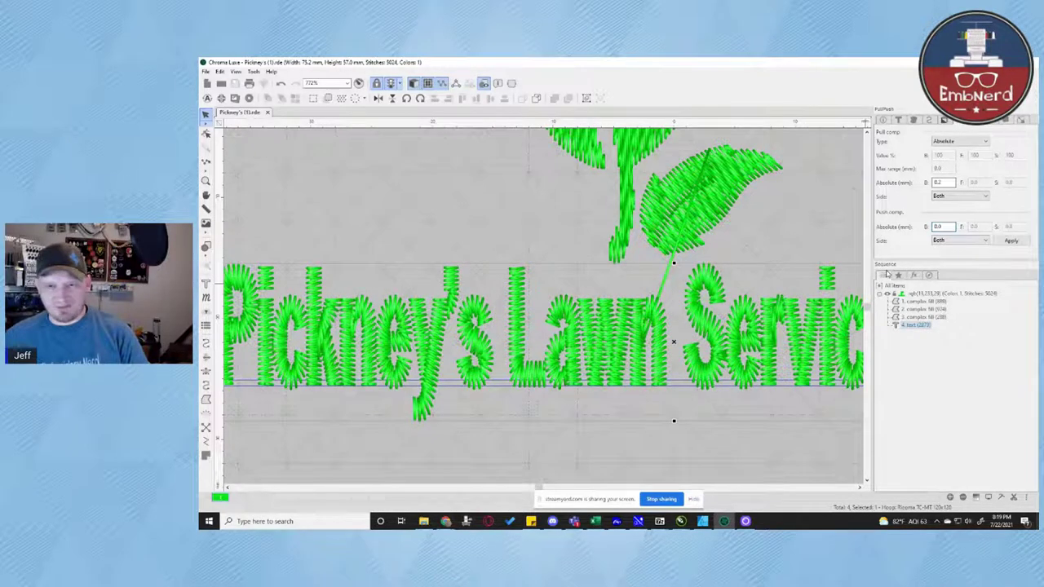
pyautogui.hotkey('ctrl', 'z')
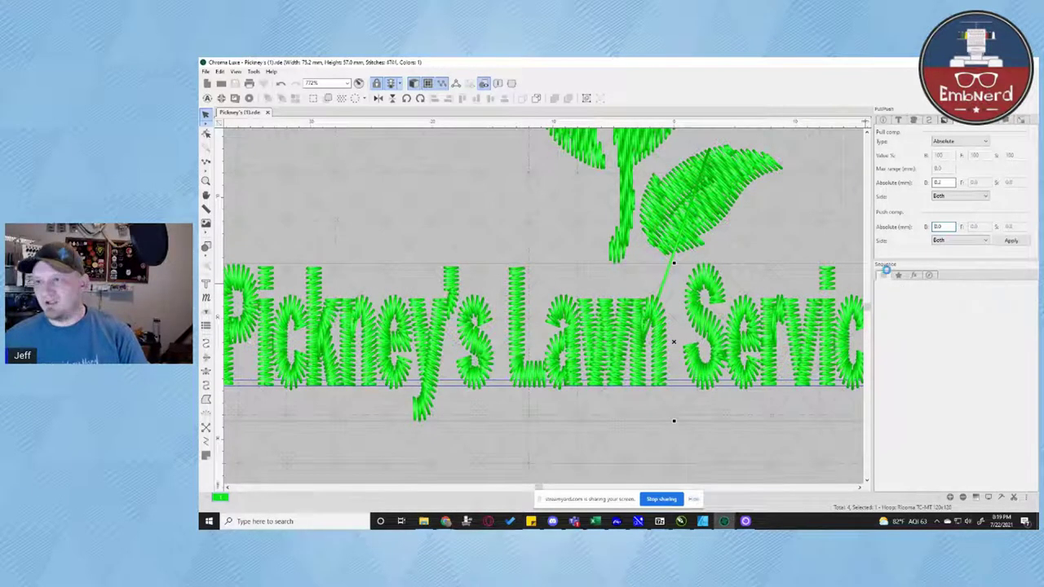
pyautogui.click(755, 235)
pyautogui.scroll(-2, 700, 434)
pyautogui.scroll(-1, 700, 377)
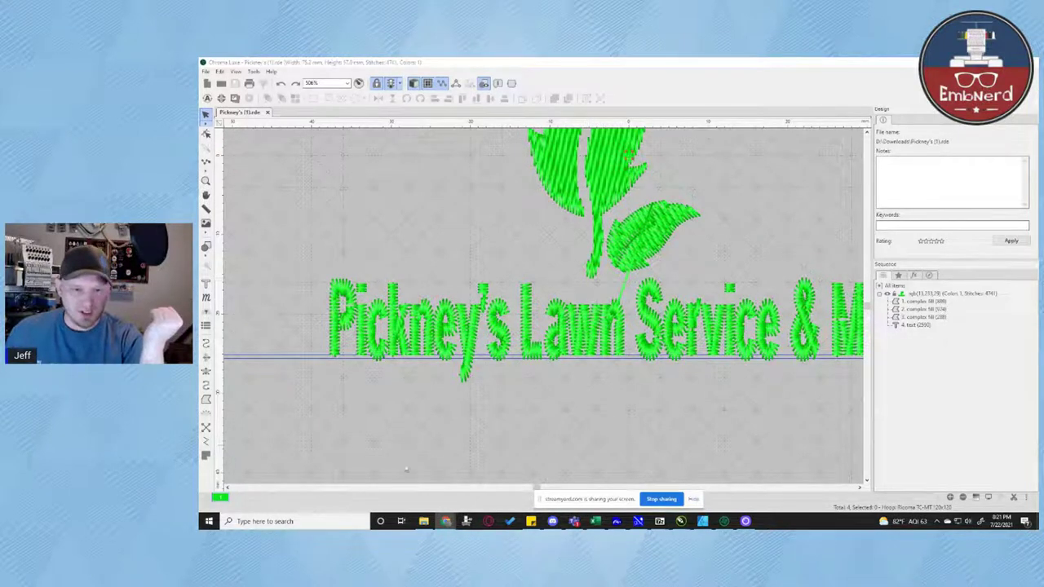
# Add a red and a dark green thread color to the design's color palette
pyautogui.click(951, 497)
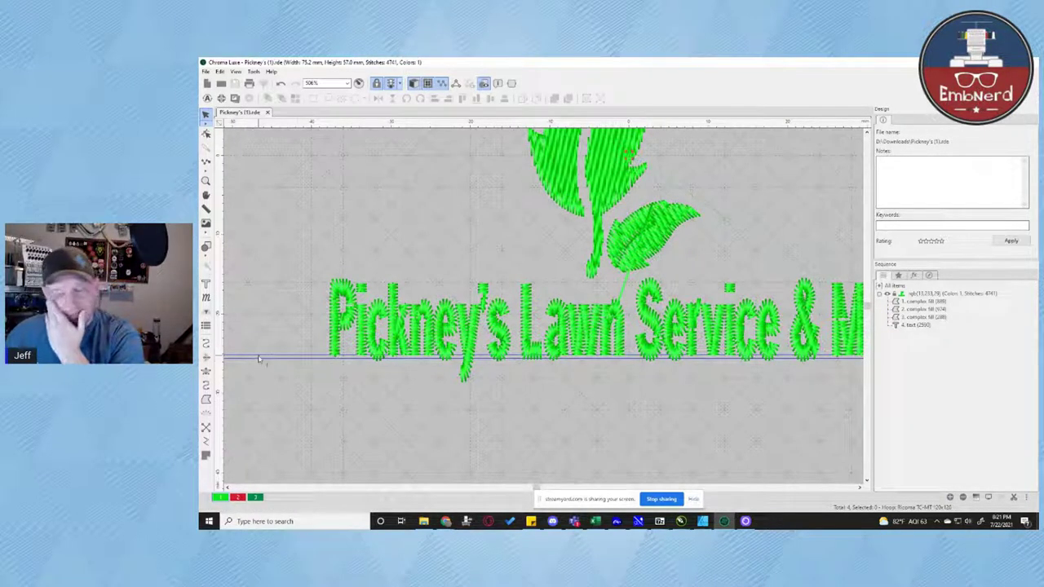
pyautogui.rightClick(297, 271)
pyautogui.click(269, 445)
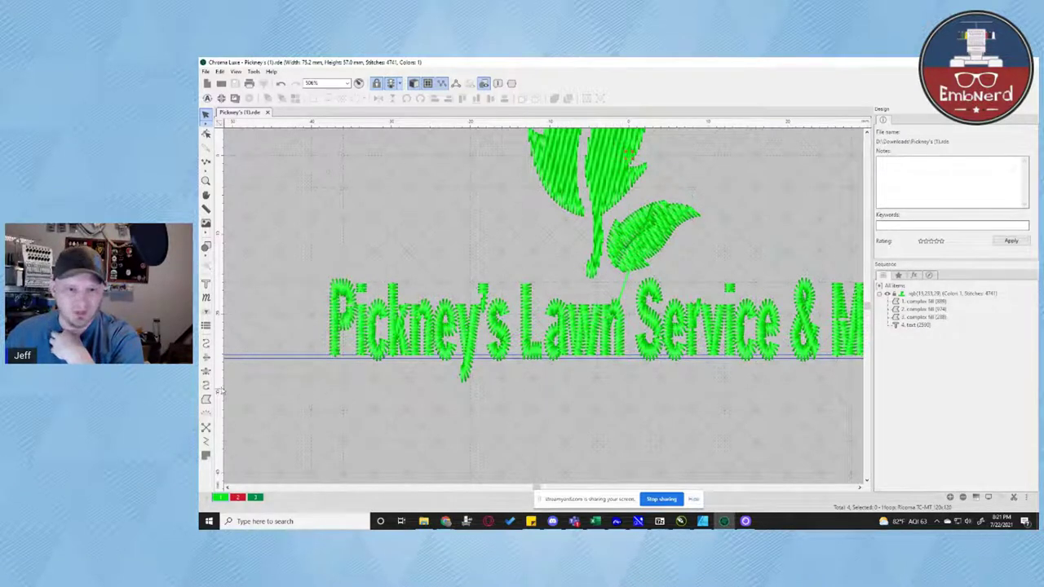
# Digitize a red zigzag run stitch across the "w" and "n" of "Lawn" with the Run tool
pyautogui.click(206, 344)
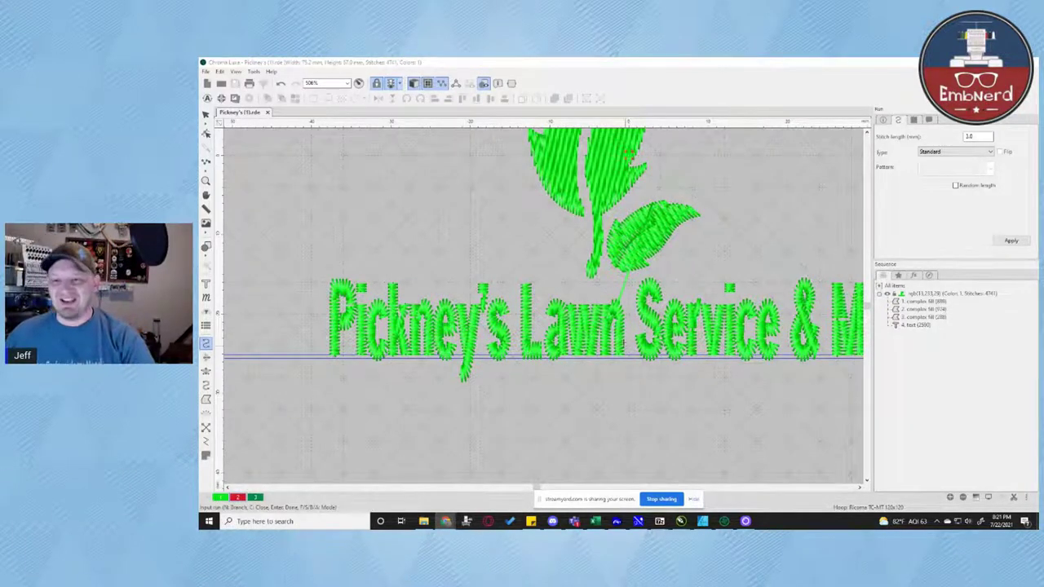
pyautogui.scroll(1, 622, 339)
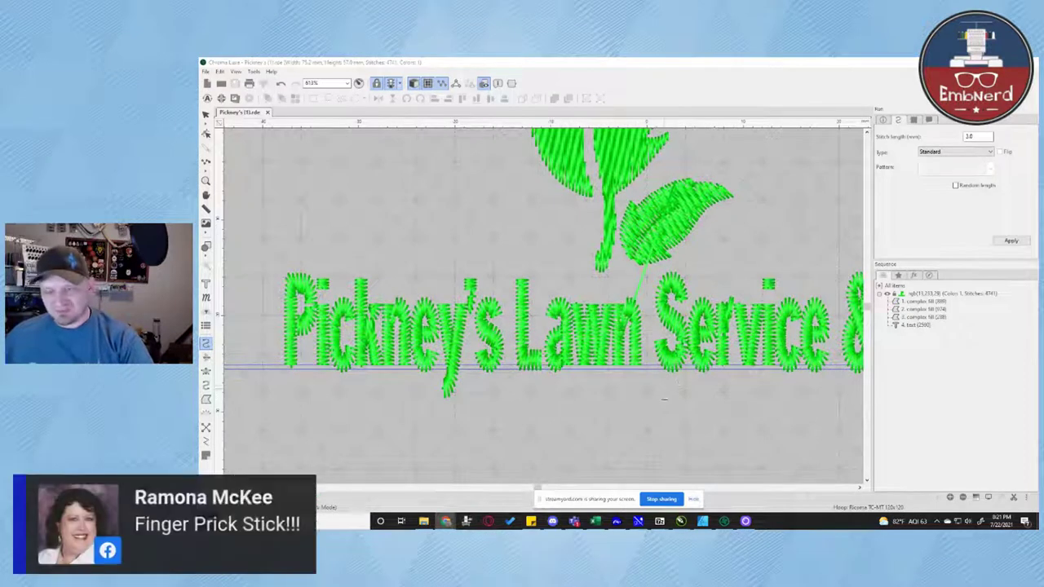
pyautogui.click(664, 403)
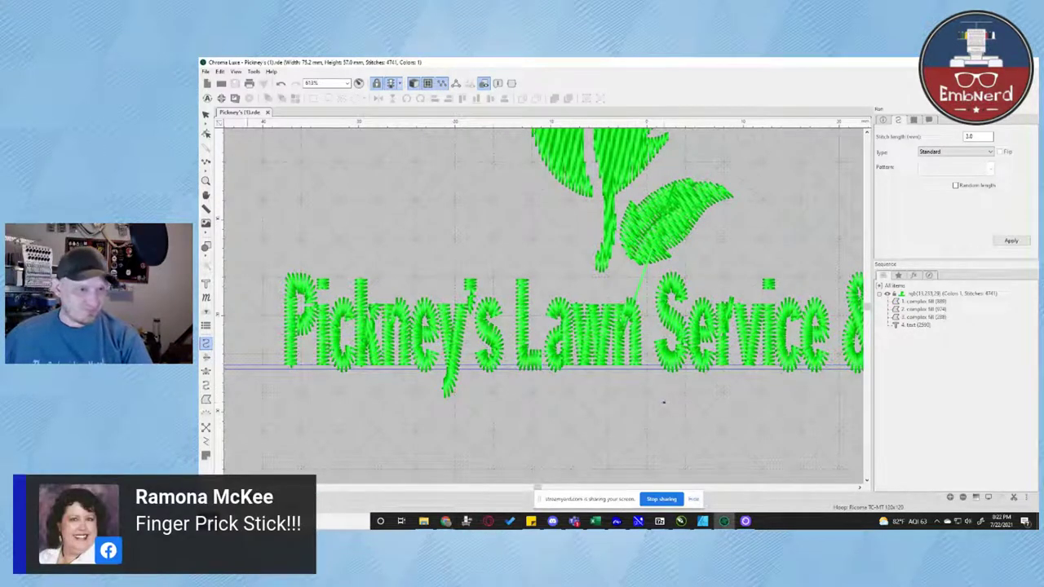
pyautogui.click(595, 456)
pyautogui.press('space')
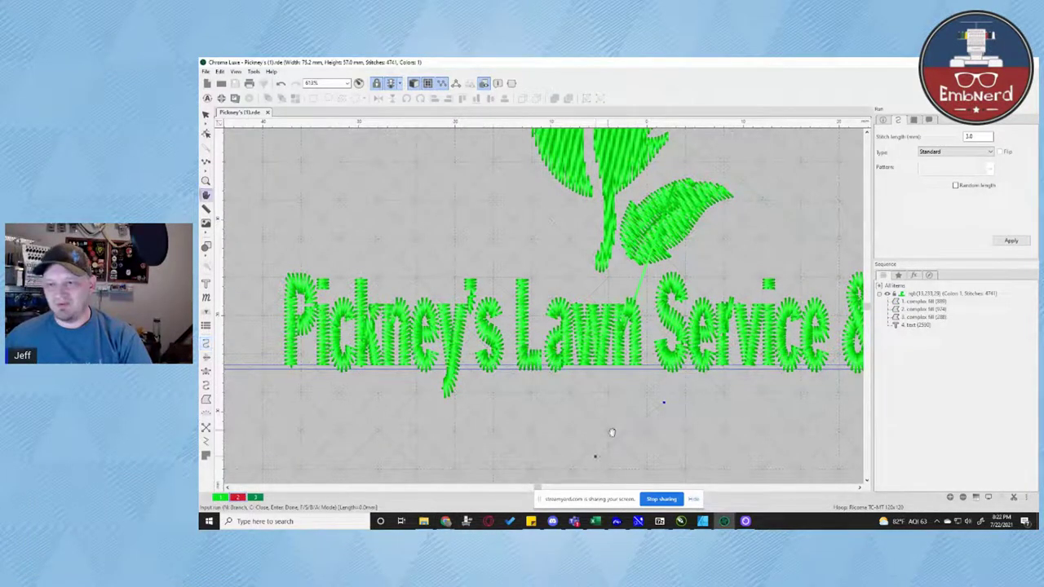
pyautogui.moveTo(636, 381); pyautogui.dragTo(499, 375)
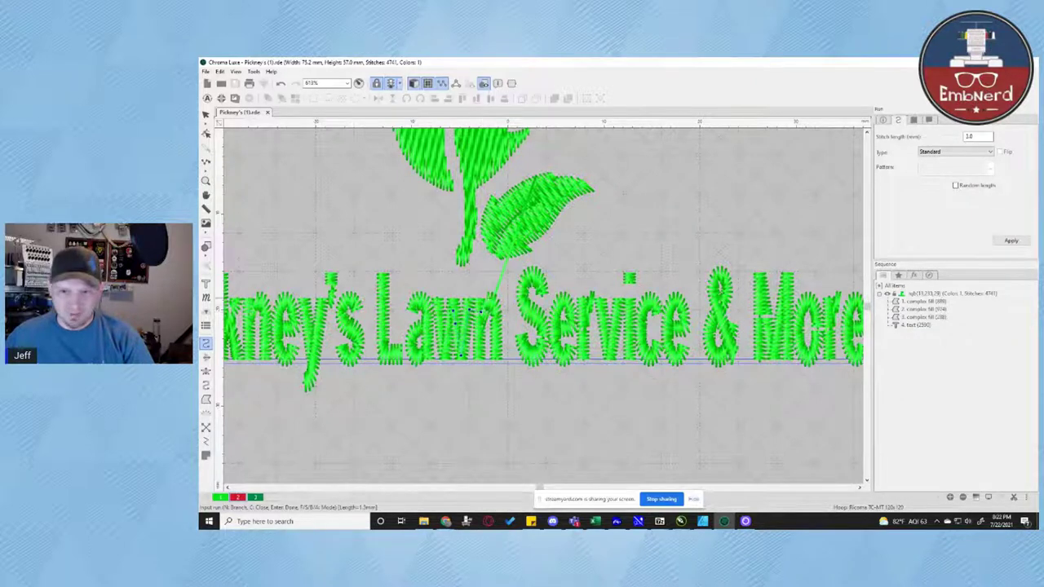
pyautogui.scroll(3, 491, 307)
pyautogui.moveTo(468, 303); pyautogui.dragTo(507, 306)
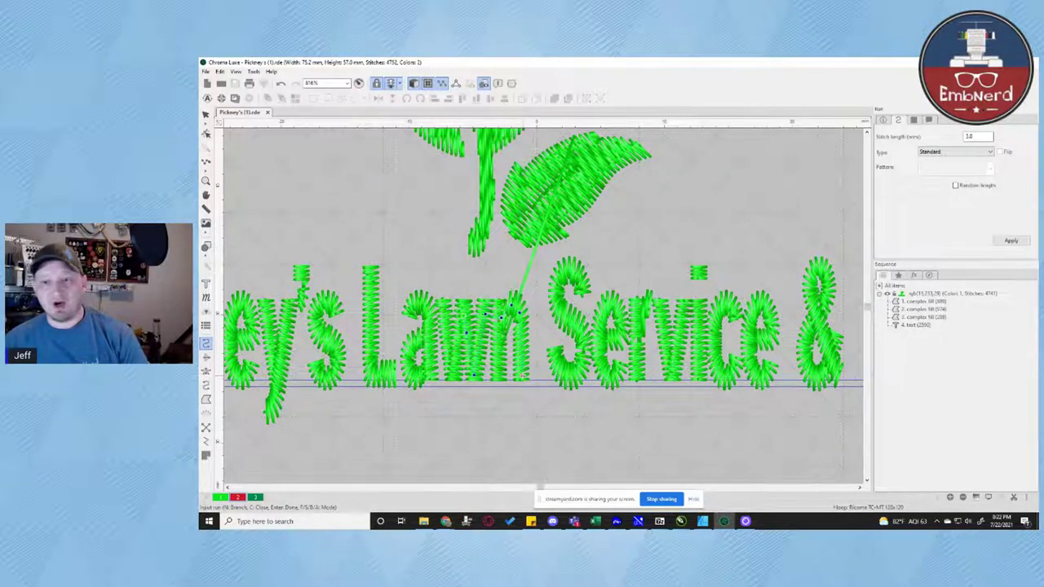
pyautogui.press('Return')
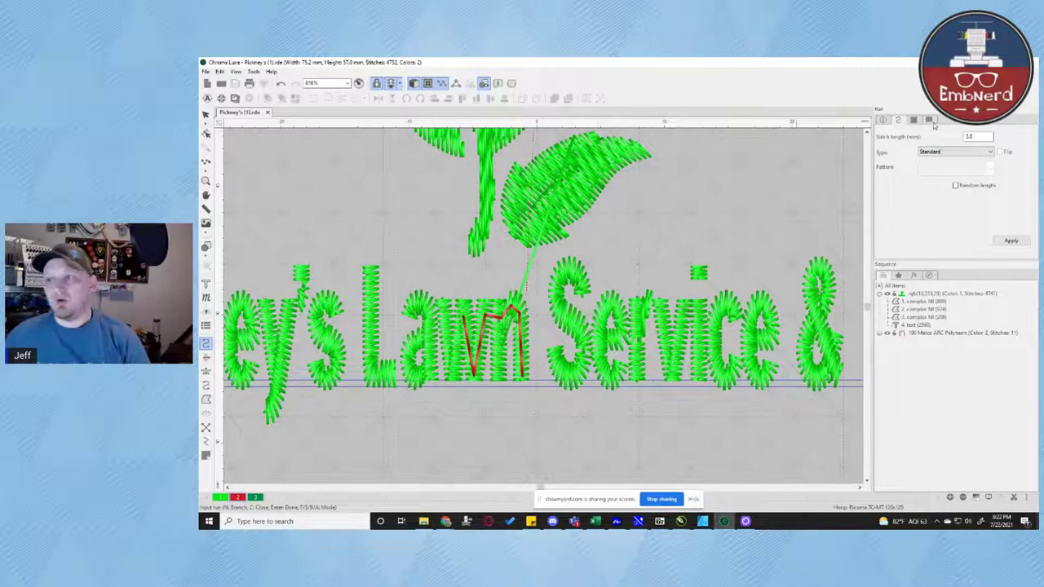
# Set the stitch length of the red run stitch over "wn" to 1.5 mm
pyautogui.doubleClick(979, 137)
pyautogui.write('1.5')
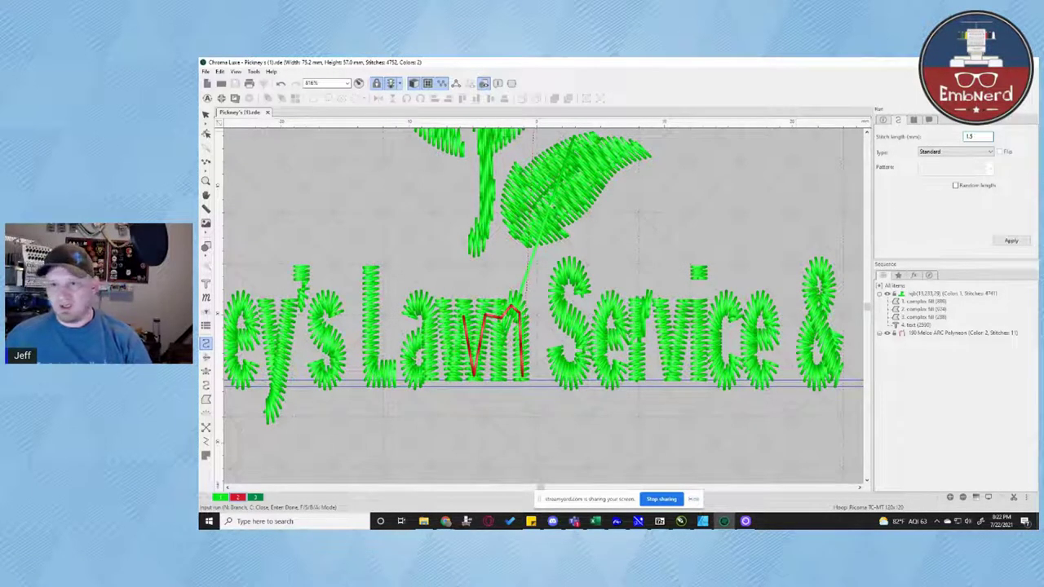
pyautogui.press('Return')
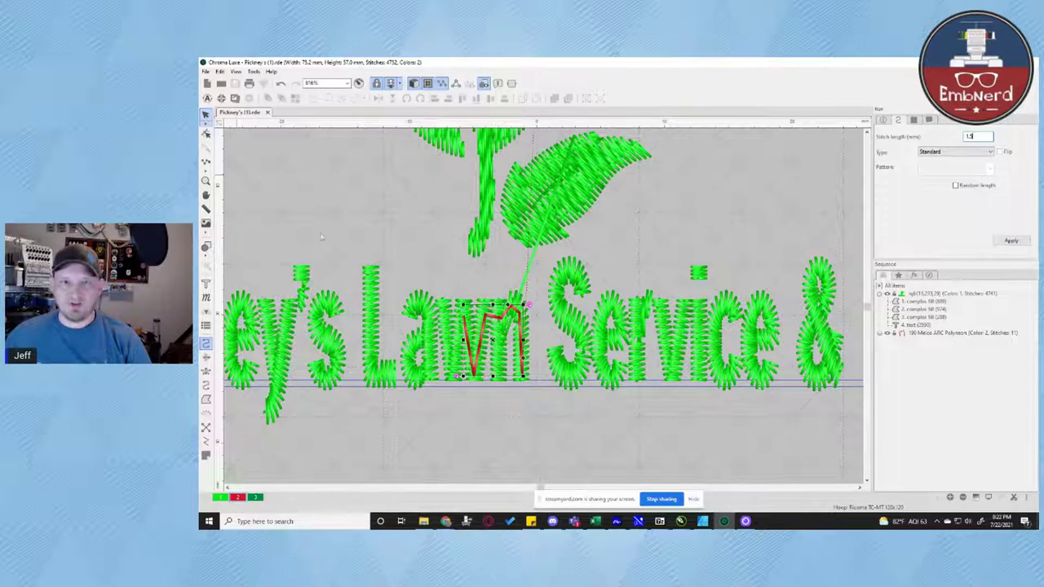
pyautogui.write('1.52')
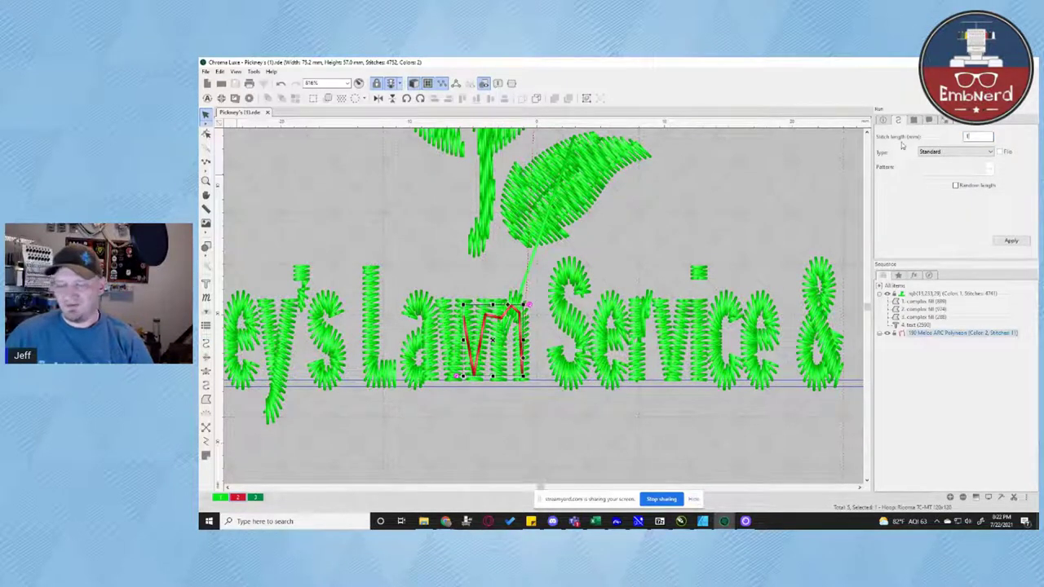
pyautogui.press('BackSpace')
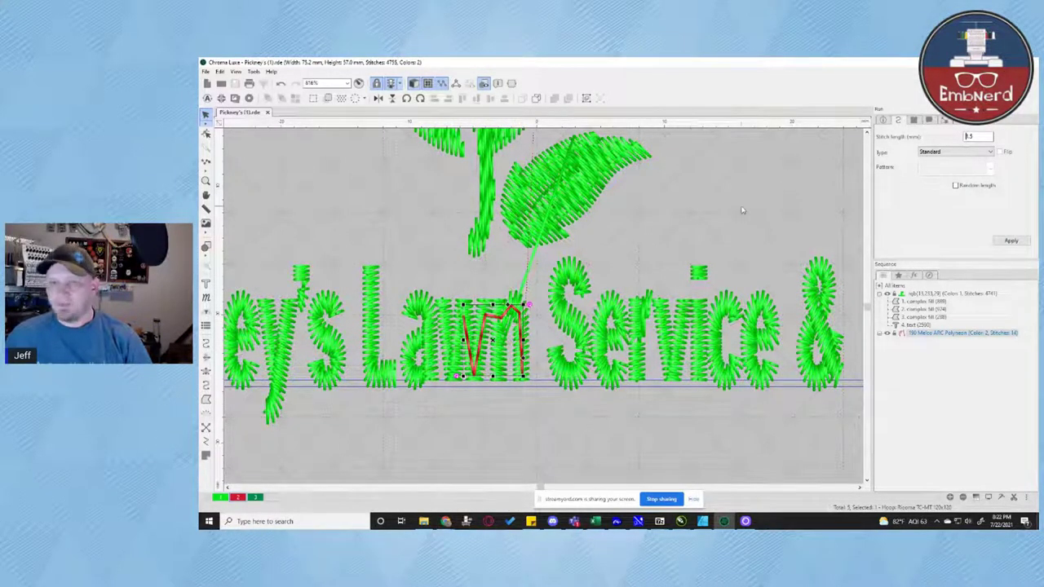
# Configure the Classic Satin tool with a density of 0.35 mm and an absolute pull compensation of 0.2 mm
pyautogui.click(206, 372)
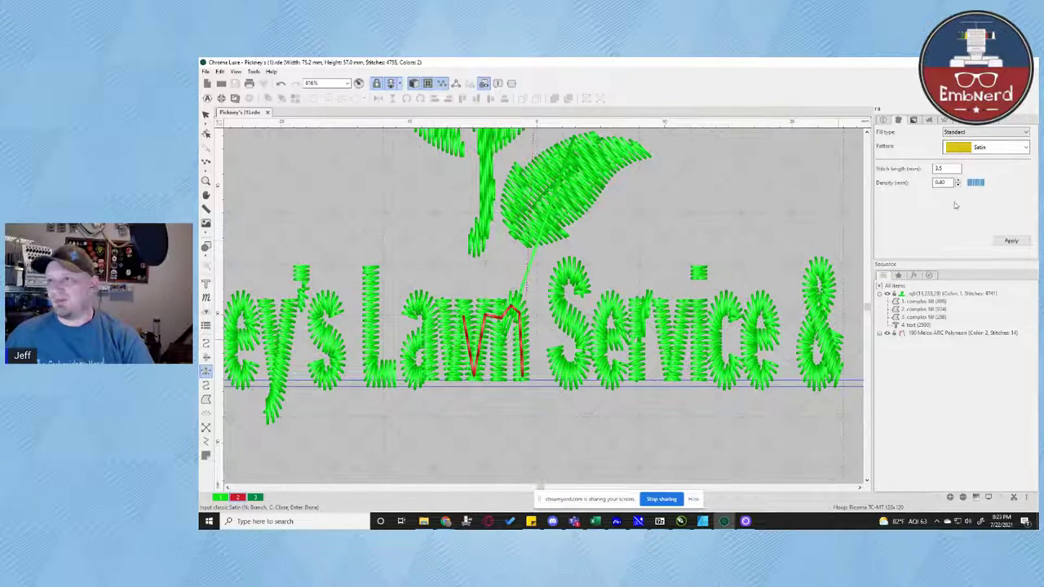
pyautogui.doubleClick(941, 182)
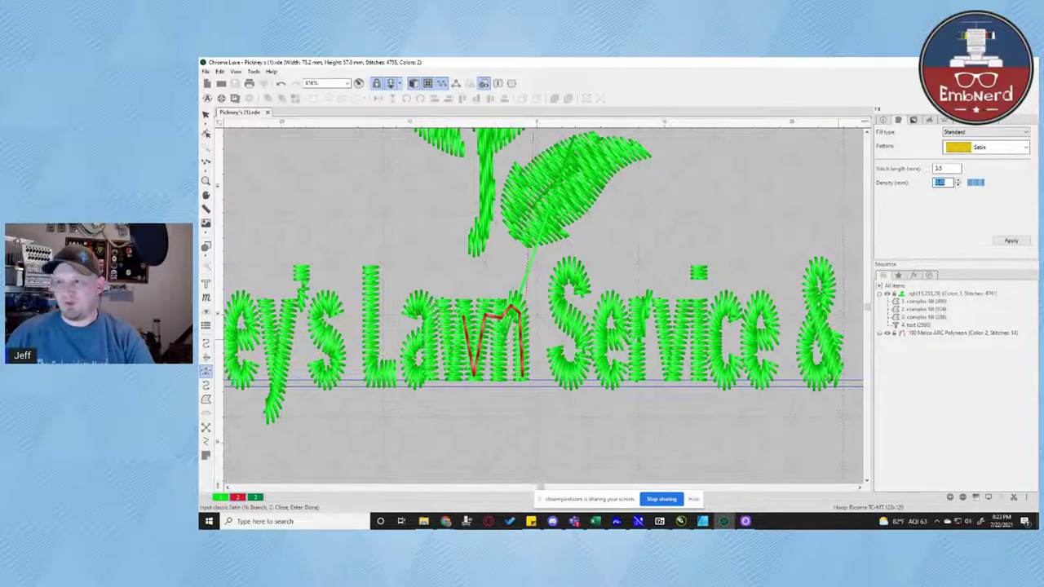
pyautogui.click(930, 120)
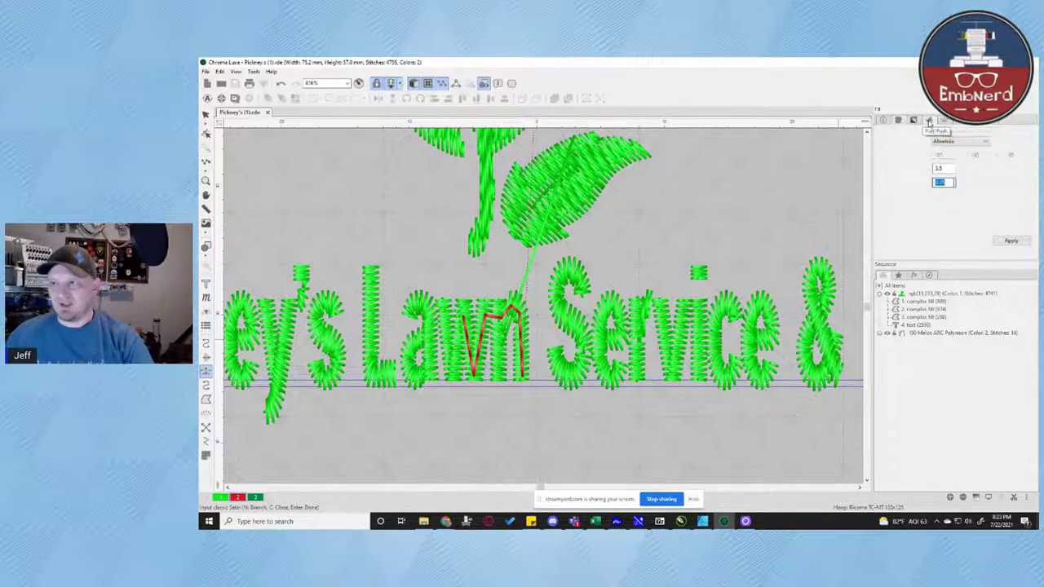
pyautogui.doubleClick(943, 183)
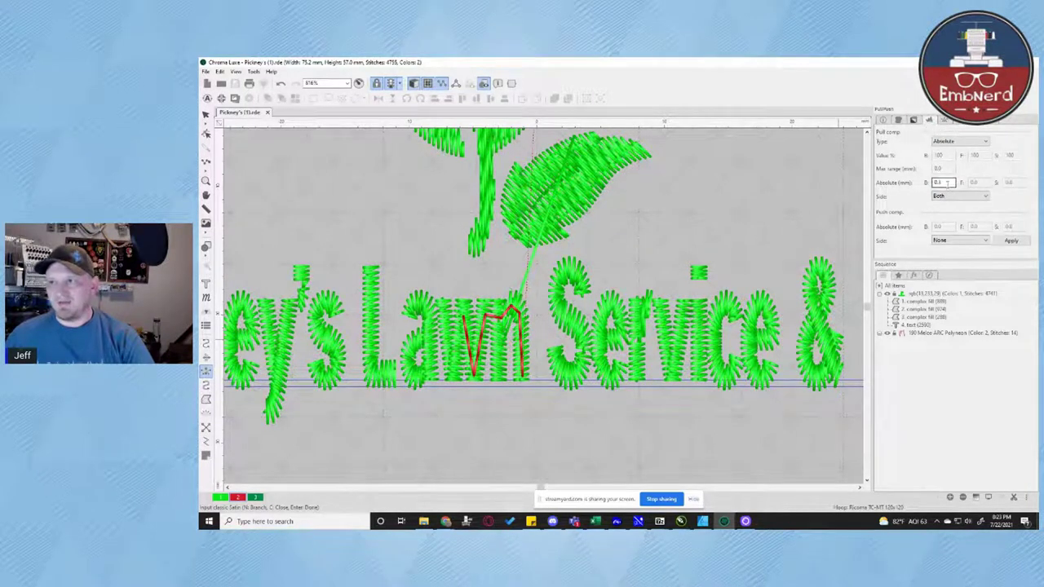
pyautogui.moveTo(948, 183); pyautogui.dragTo(909, 187)
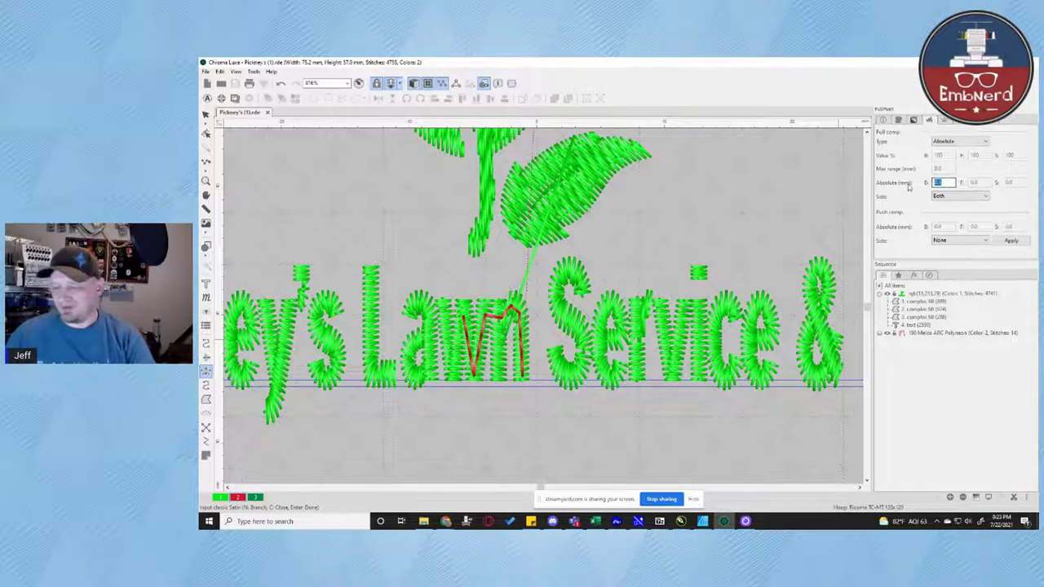
pyautogui.write('.2')
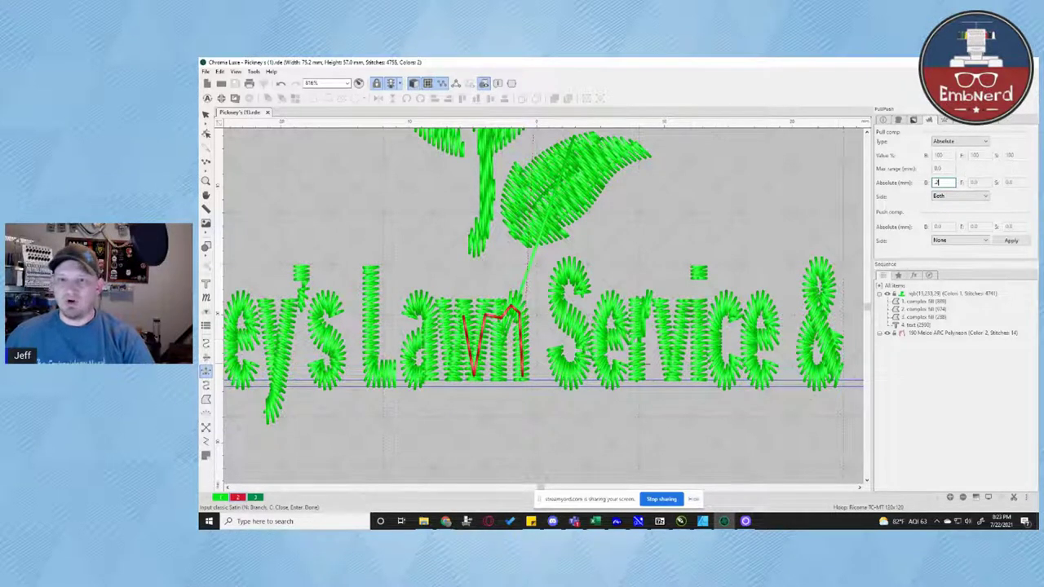
# Use only Center Line underlay for the classic satin, with stitch length and run stitch length both at 1.5 mm
pyautogui.click(945, 120)
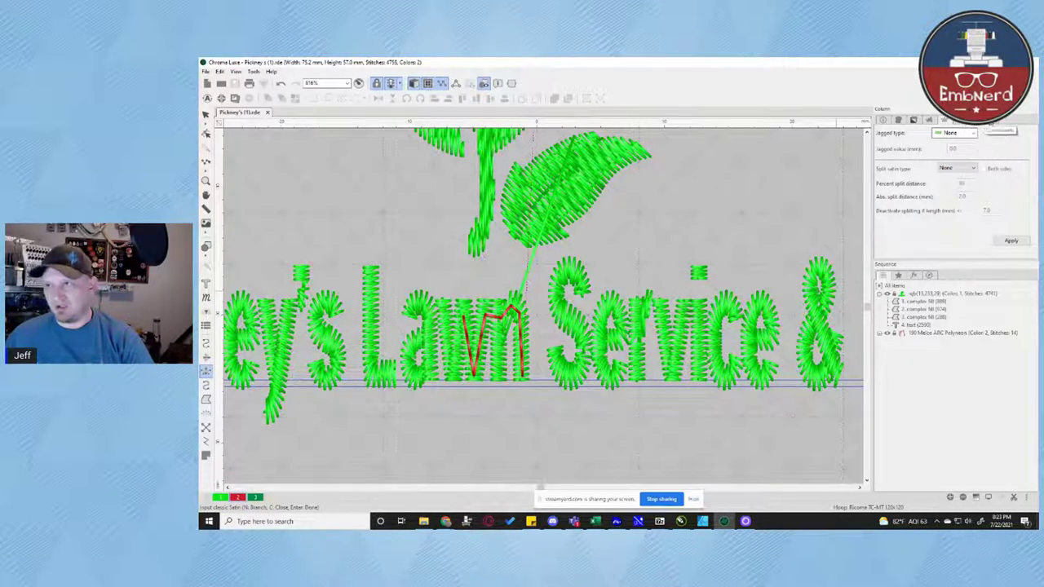
pyautogui.click(914, 120)
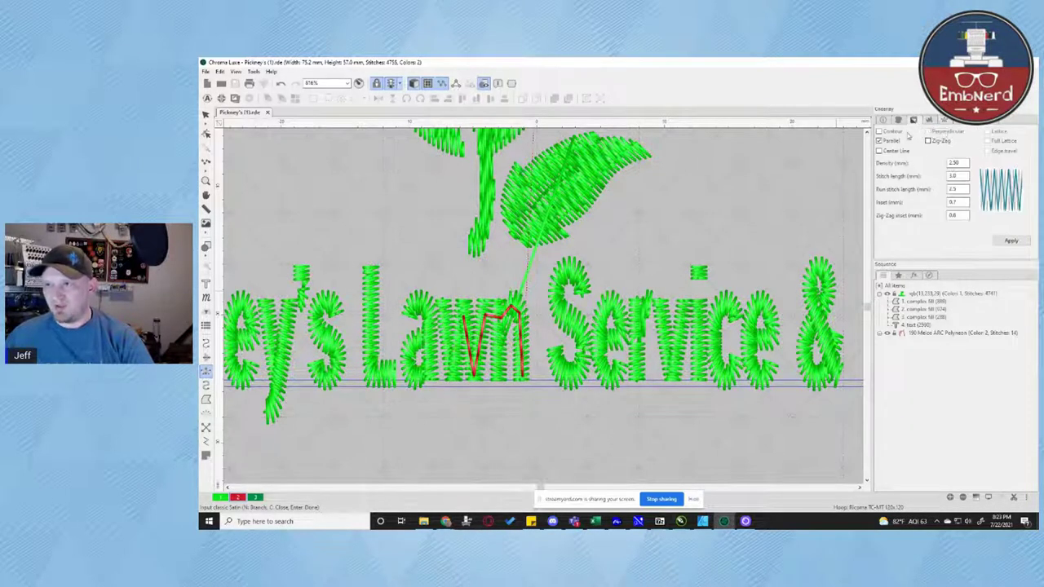
pyautogui.click(879, 151)
pyautogui.click(879, 141)
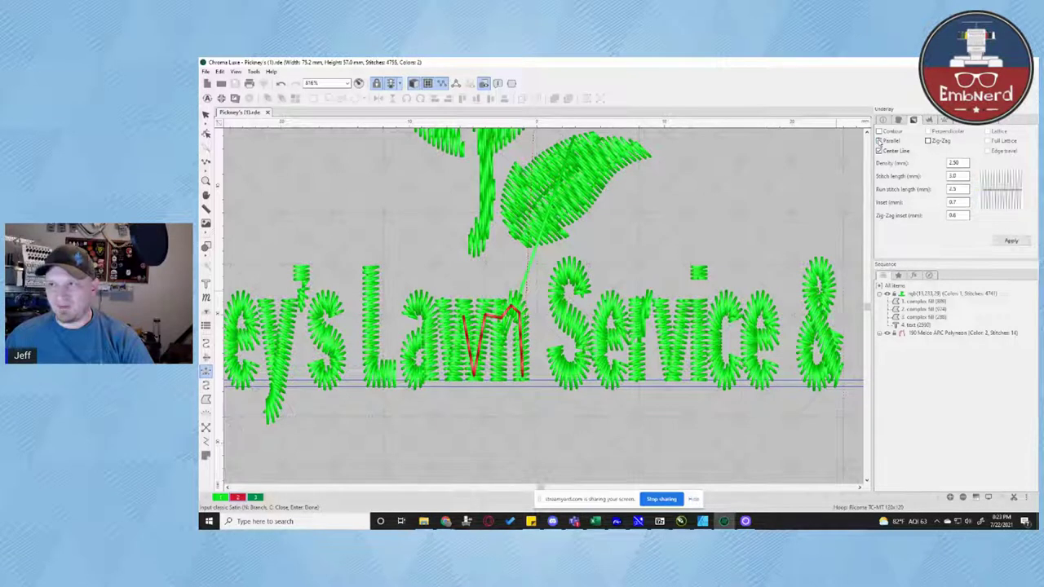
pyautogui.moveTo(962, 176); pyautogui.dragTo(916, 186)
pyautogui.write('1.51')
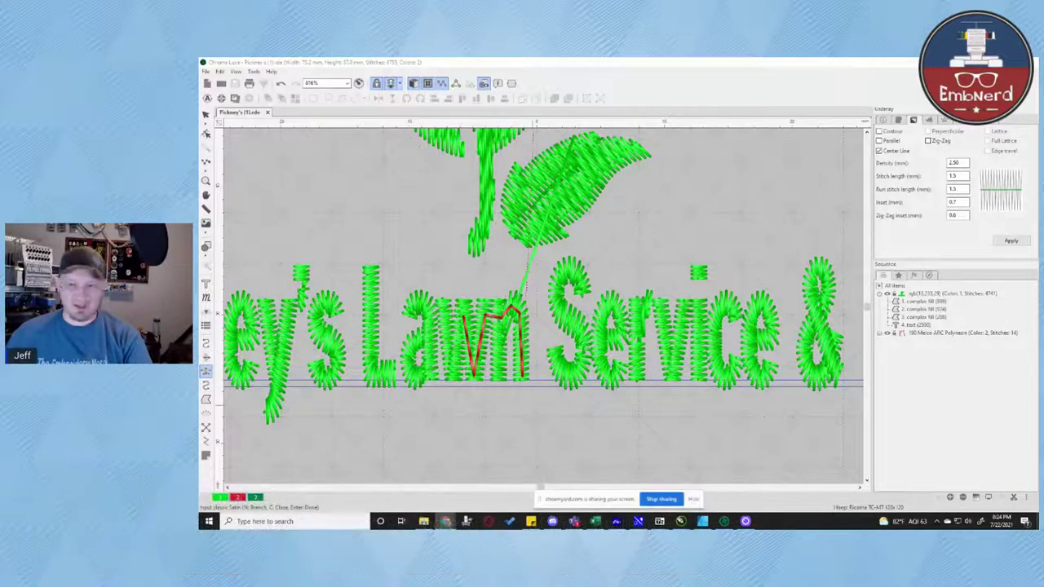
# Examine the conversion and utility commands offered for the lettering object, leaving it unchanged and deselected
pyautogui.click(527, 402)
pyautogui.press('space')
pyautogui.scroll(4, 527, 403)
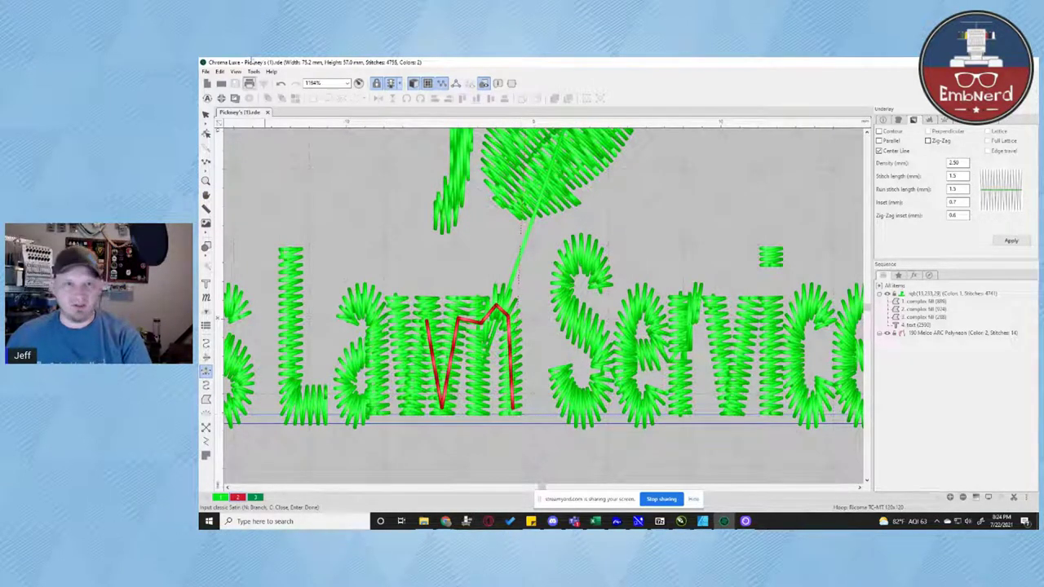
pyautogui.press('Return')
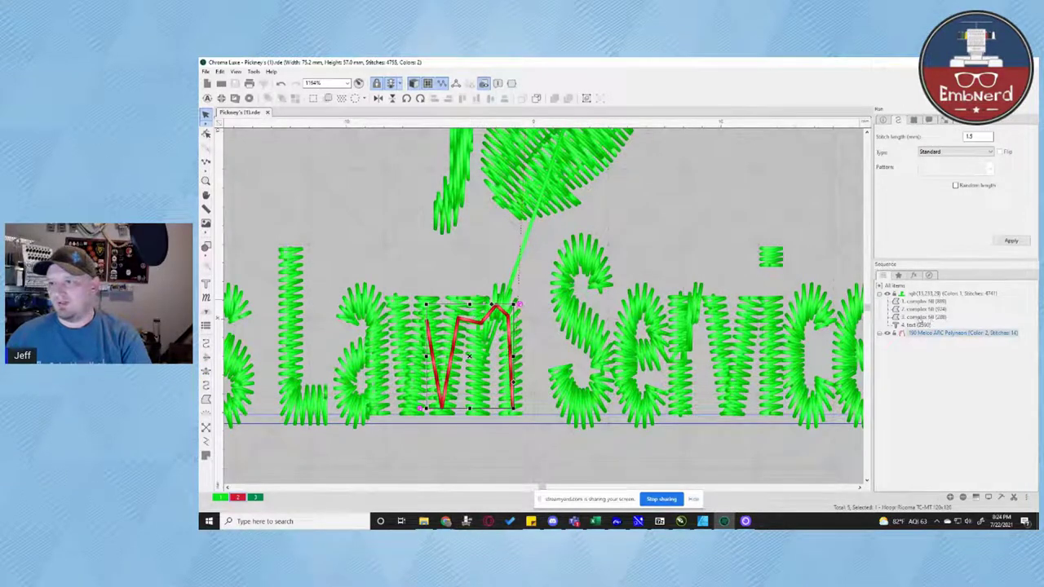
pyautogui.click(918, 326)
pyautogui.rightClick(918, 327)
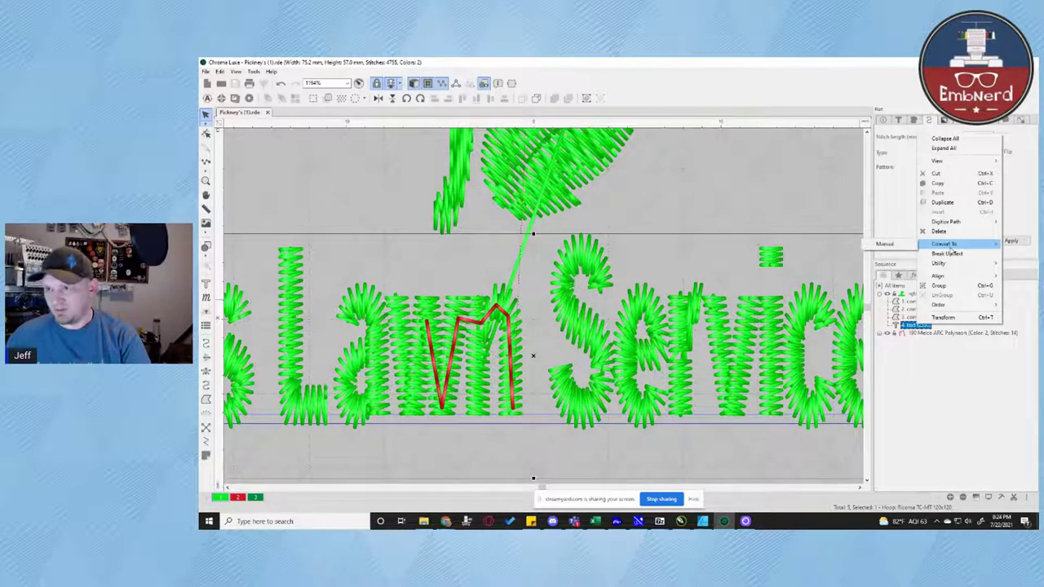
pyautogui.moveTo(938, 266)
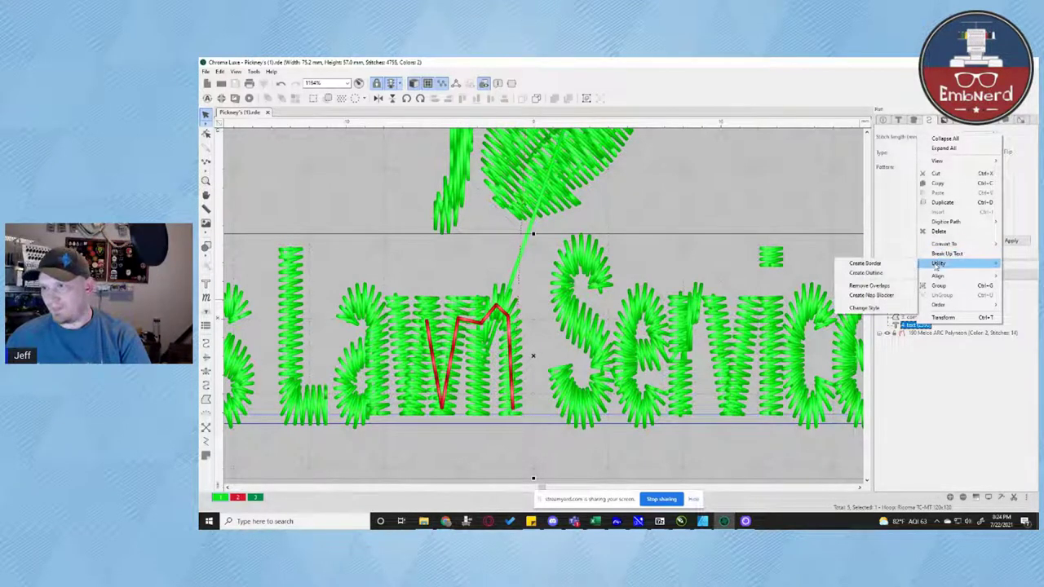
pyautogui.click(740, 170)
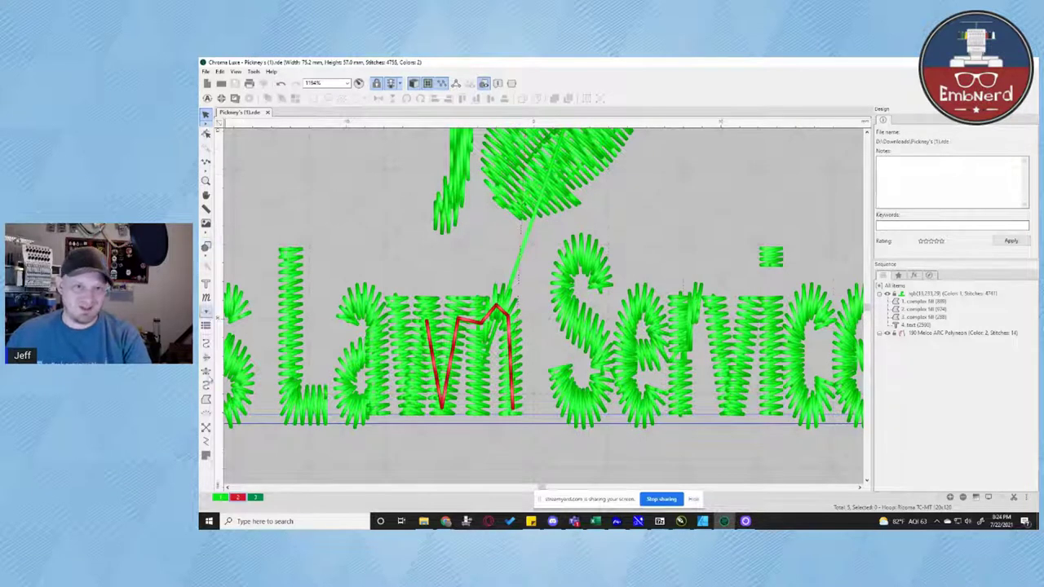
# Digitize a red classic satin column over the arch and right stem of the "n" in "Lawn"
pyautogui.click(207, 371)
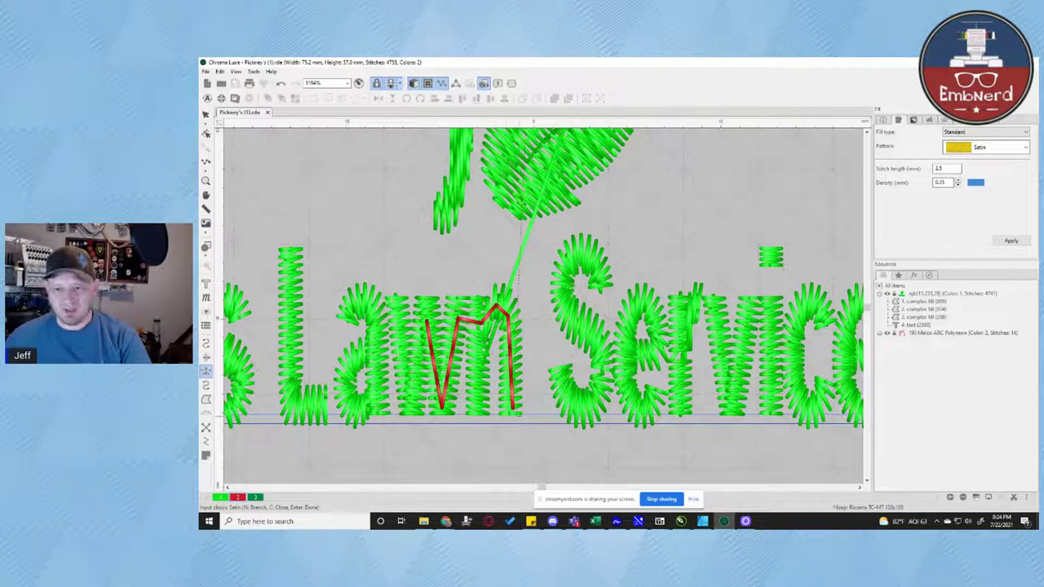
pyautogui.scroll(5, 519, 414)
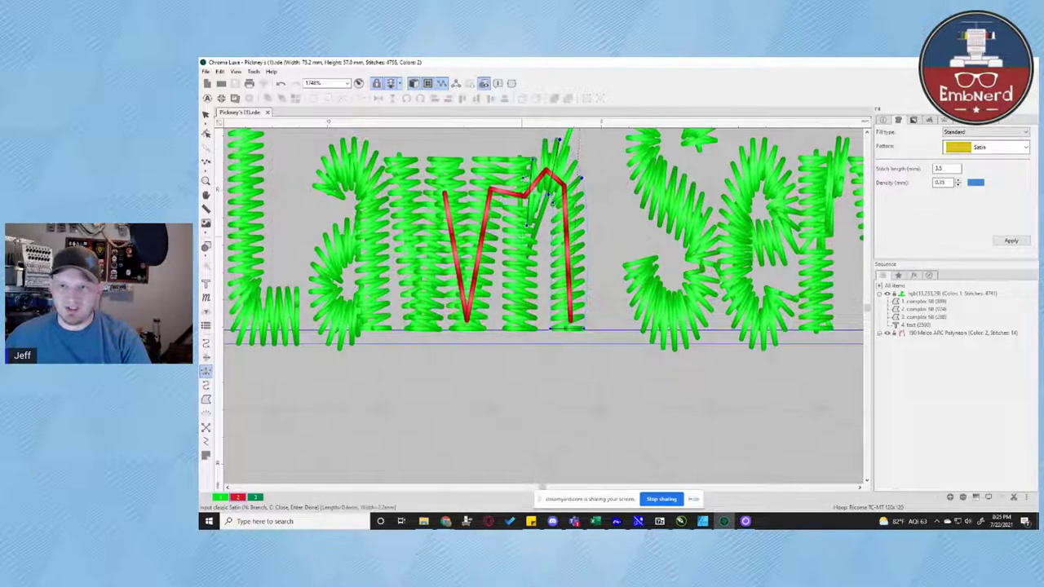
pyautogui.press('Return')
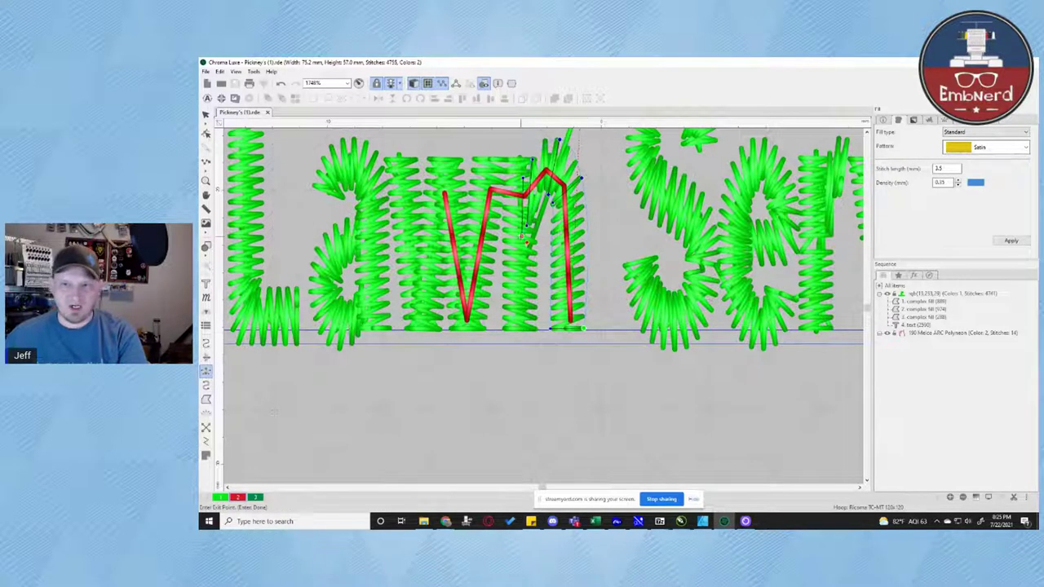
pyautogui.press('Return')
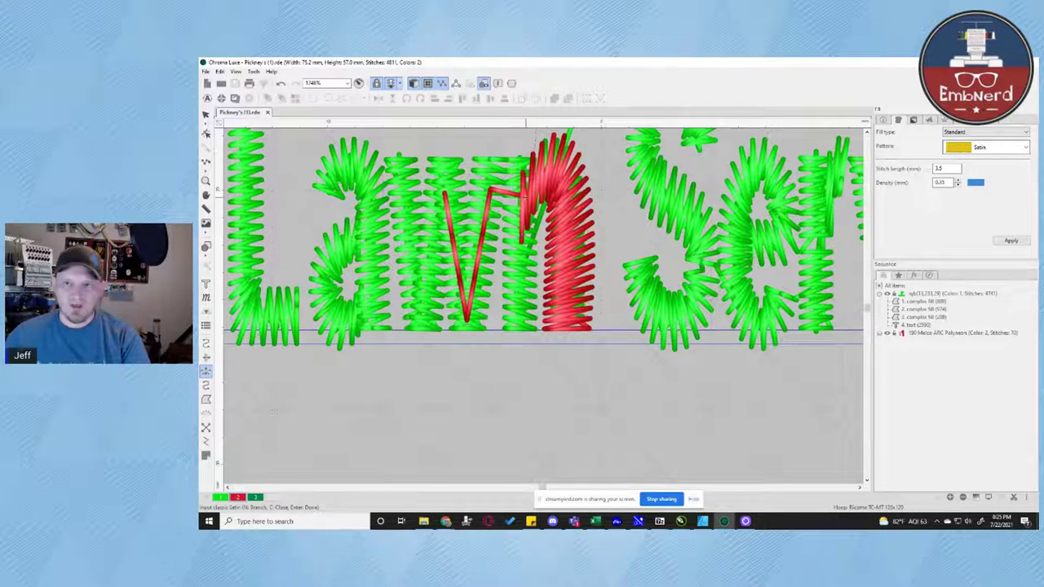
# Set the absolute pull compensation of the red satin column on the "n" to 0 mm and deselect it
pyautogui.click(206, 115)
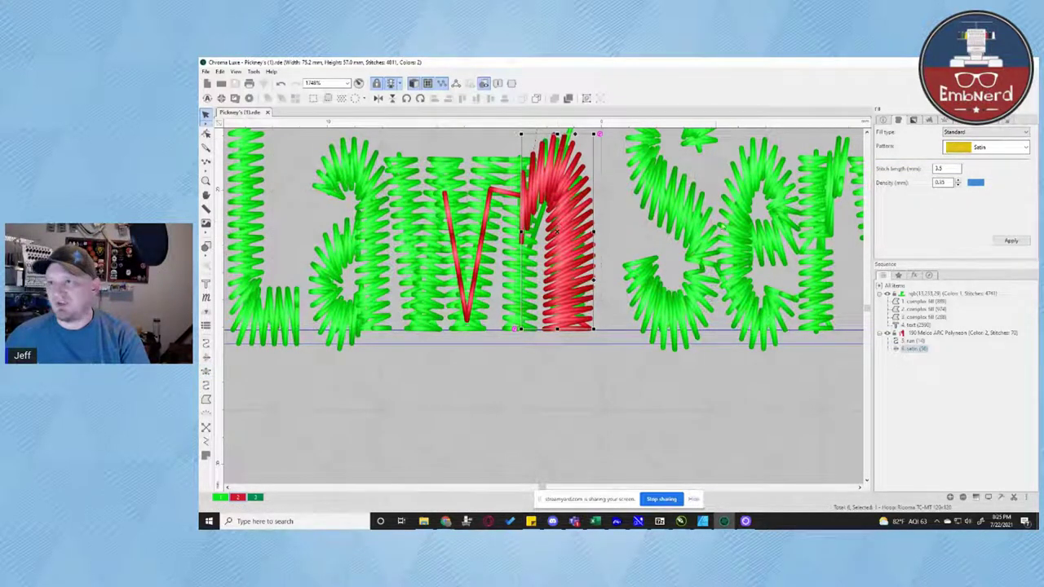
pyautogui.click(929, 120)
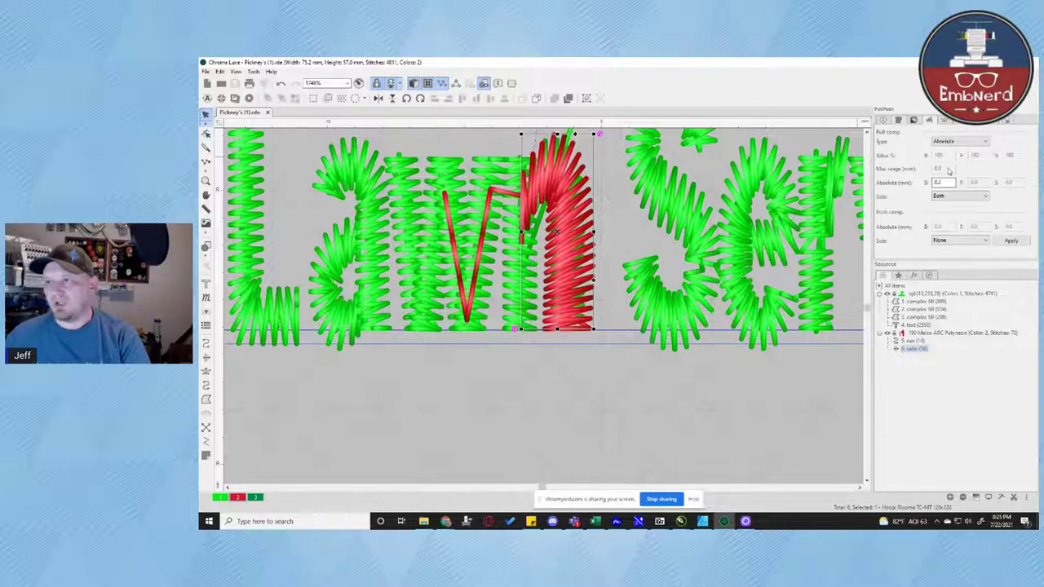
pyautogui.doubleClick(941, 182)
pyautogui.moveTo(927, 182); pyautogui.dragTo(892, 186)
pyautogui.write('0')
pyautogui.press('Return')
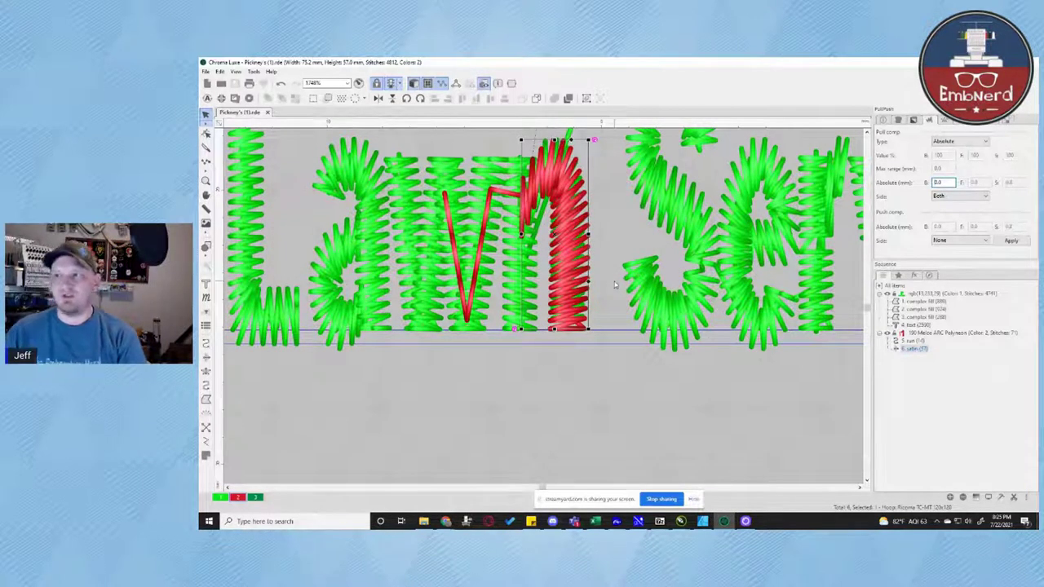
pyautogui.click(356, 385)
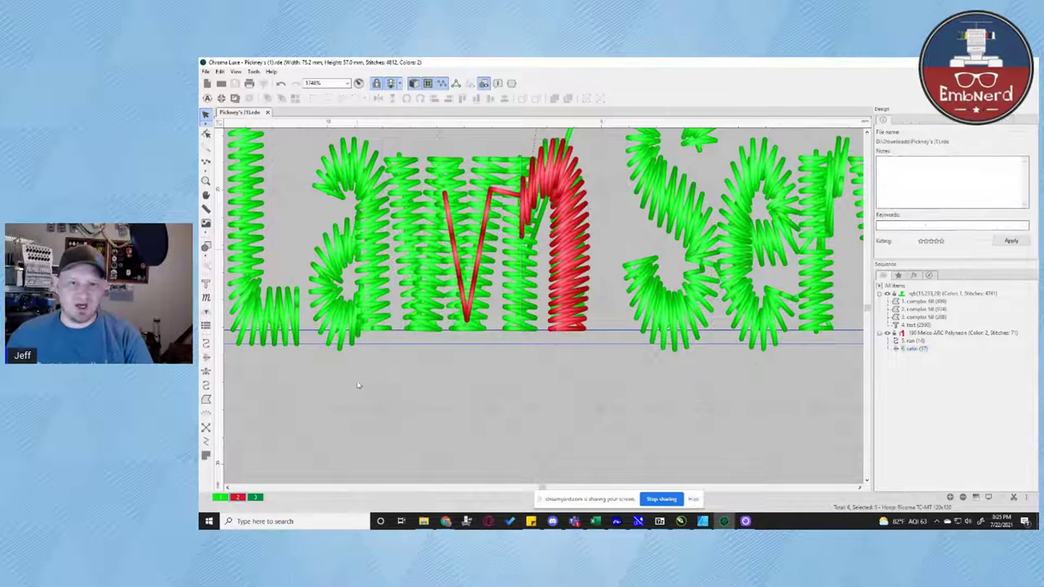
# Set the absolute pull compensation for new classic satin objects to 0 mm
pyautogui.click(206, 373)
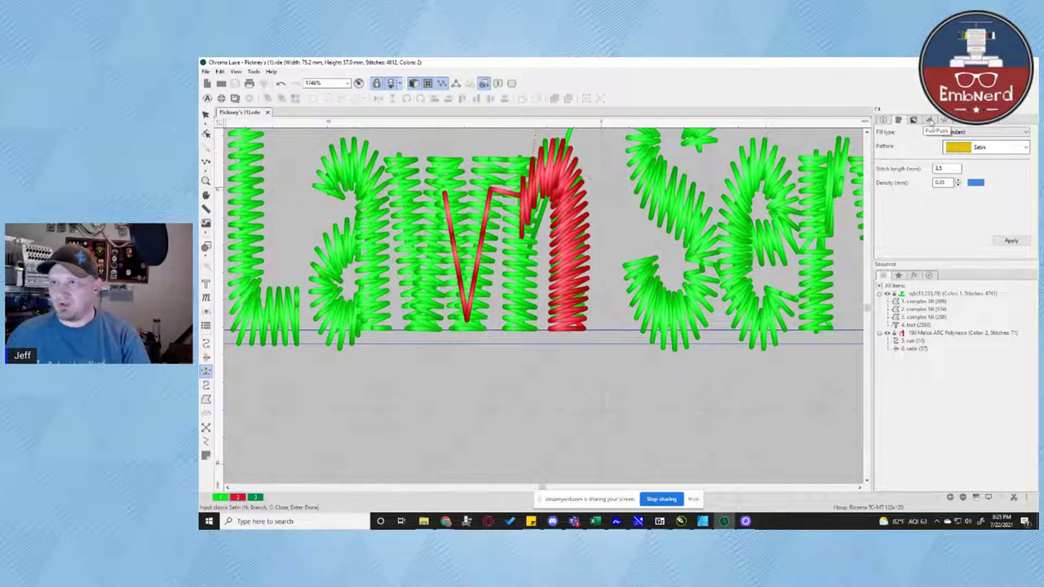
pyautogui.click(929, 120)
pyautogui.moveTo(948, 184); pyautogui.dragTo(869, 182)
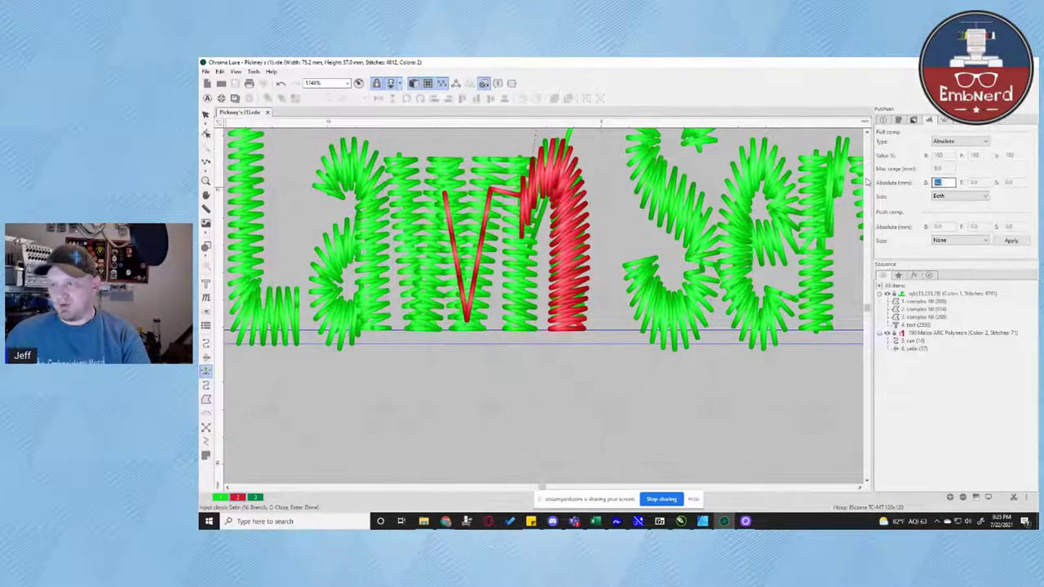
pyautogui.write('0')
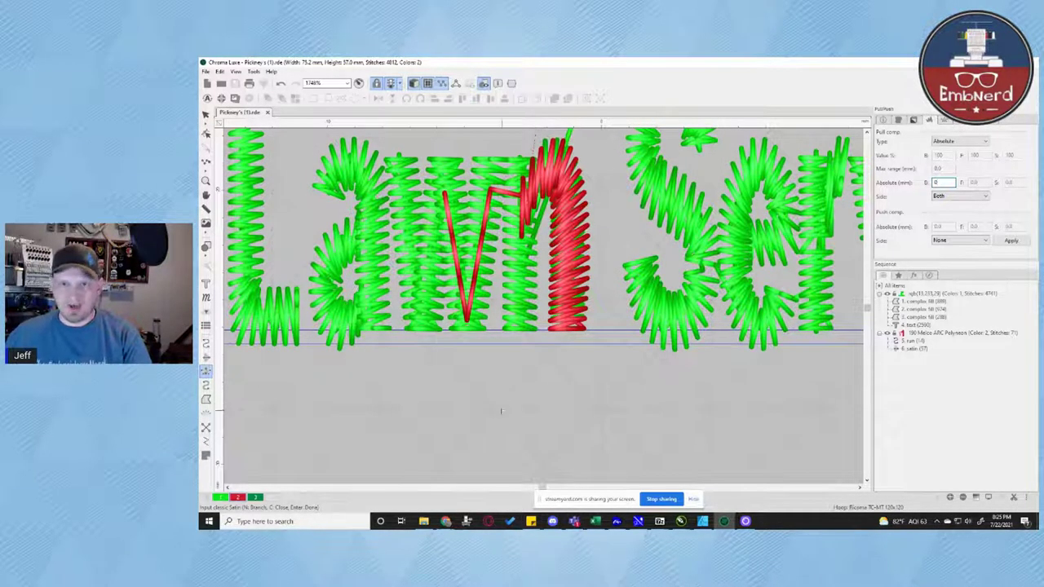
pyautogui.click(502, 411)
pyautogui.press('Escape')
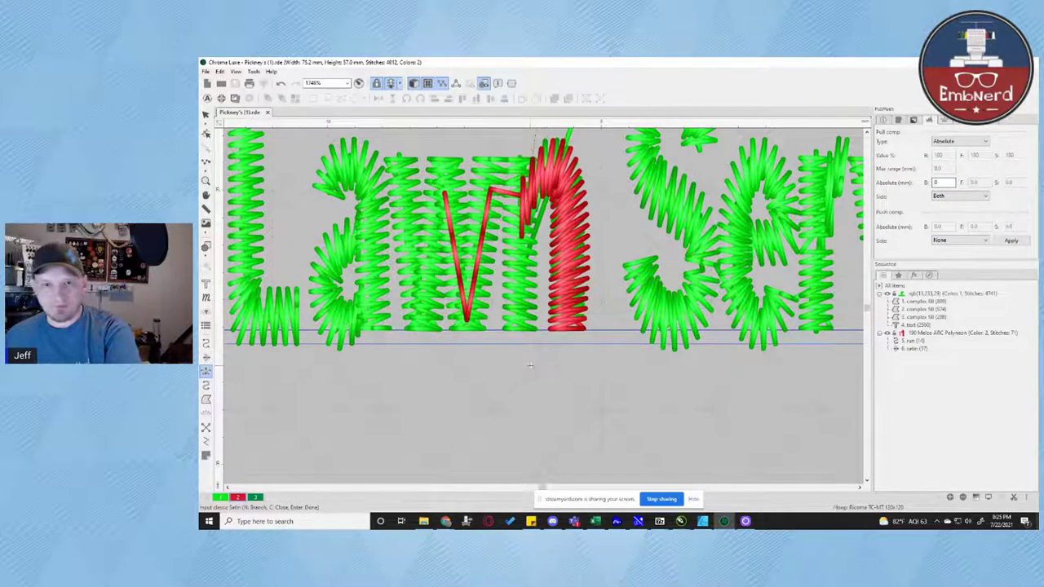
# Give the red run-stitch object a triangle tie-in and deselect it
pyautogui.click(207, 115)
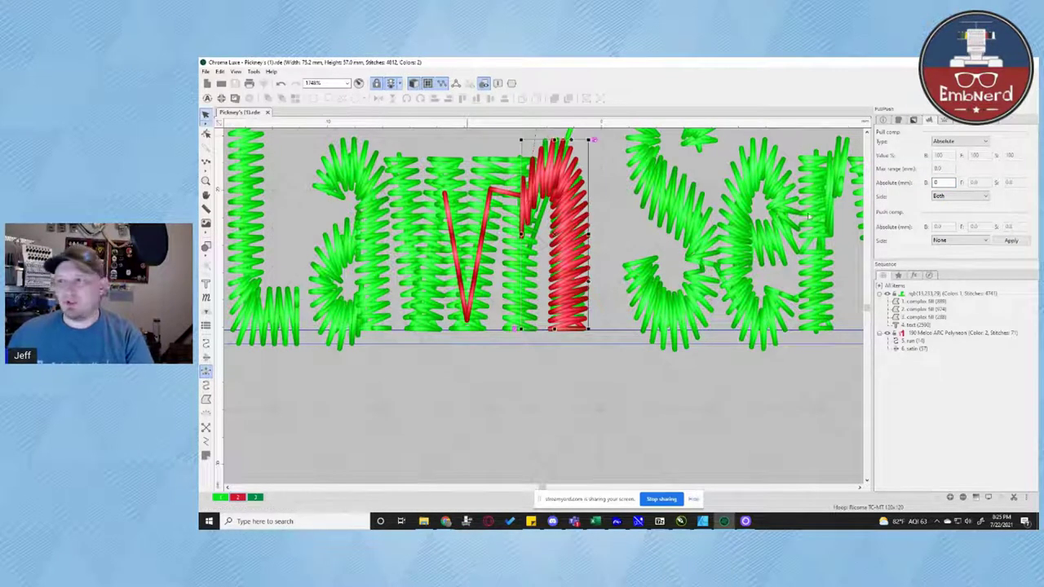
pyautogui.click(919, 348)
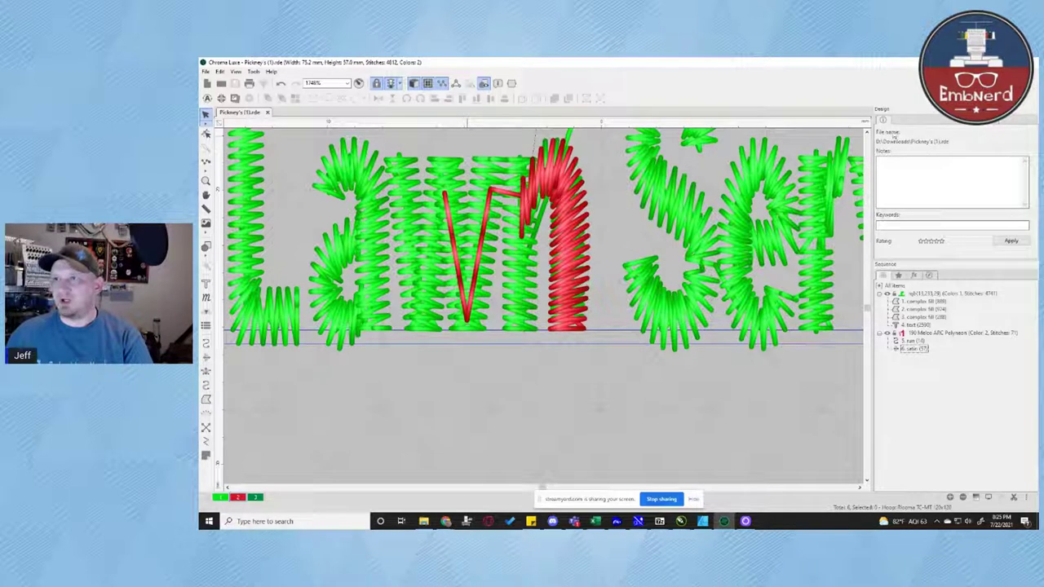
pyautogui.click(909, 341)
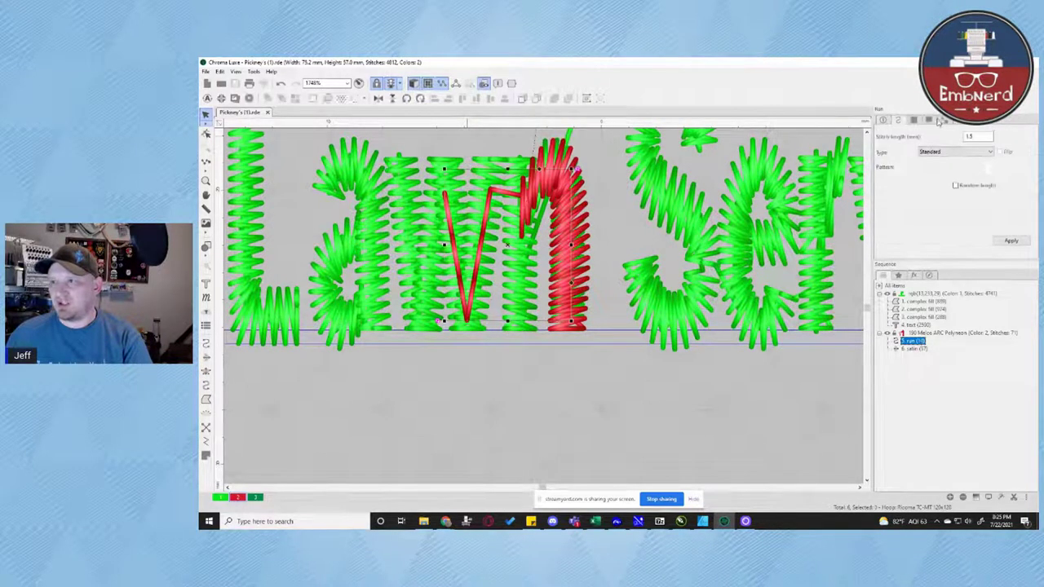
pyautogui.click(929, 120)
pyautogui.click(959, 174)
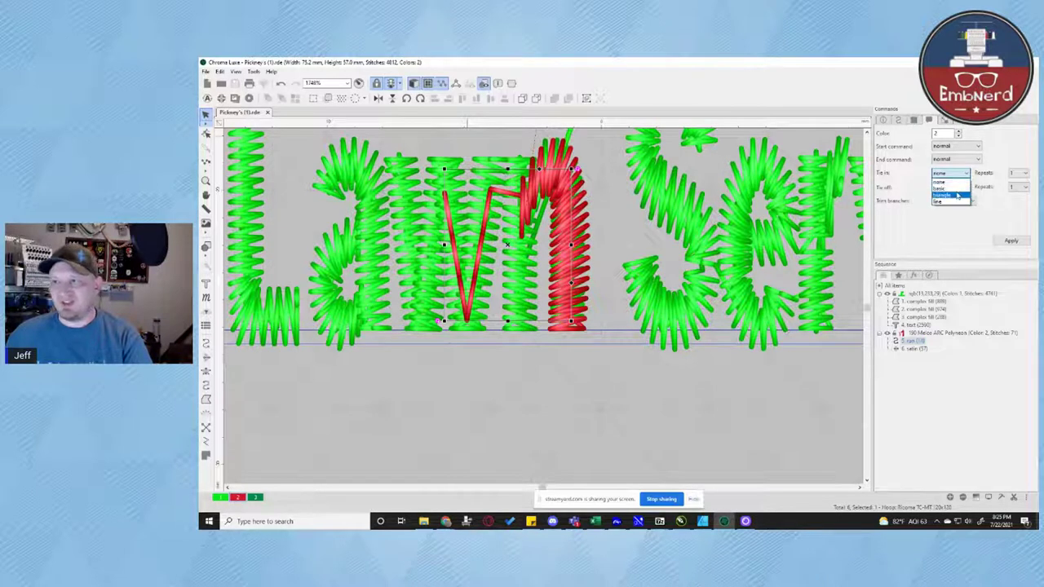
pyautogui.click(958, 196)
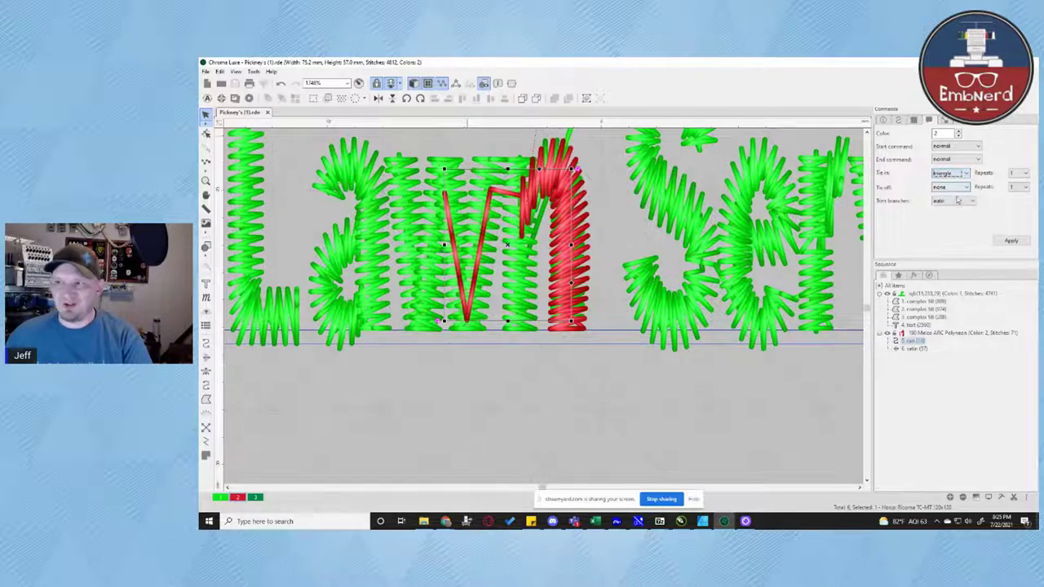
pyautogui.click(1013, 241)
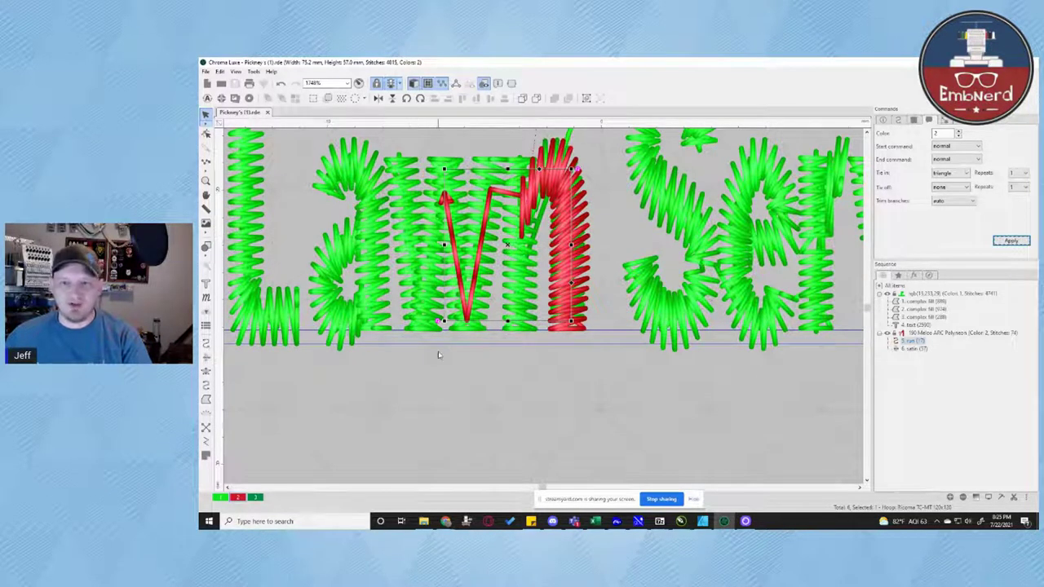
pyautogui.click(443, 379)
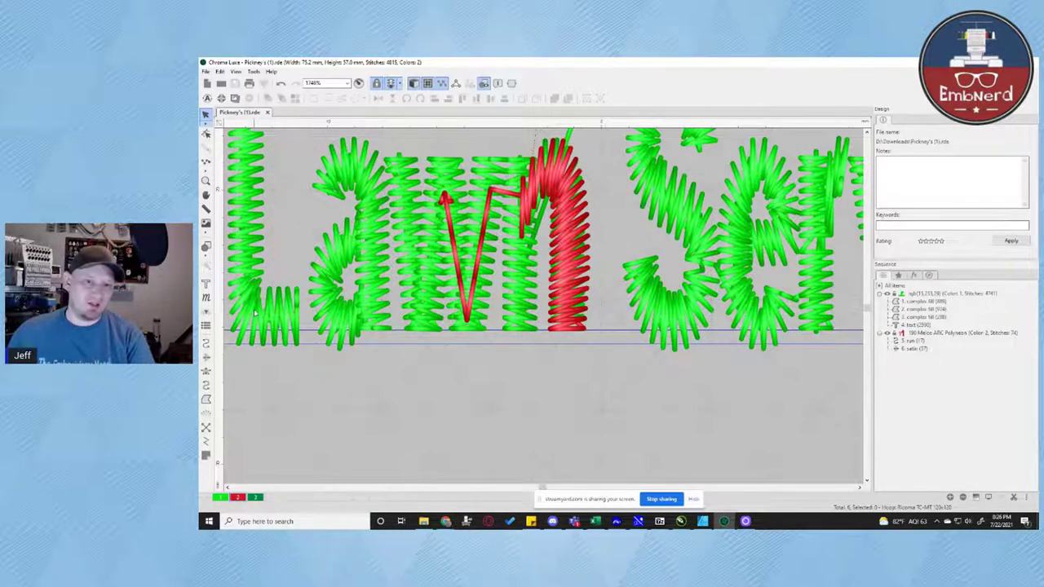
# Digitize a red classic satin column over the left stem of the "n" in "Lawn"
pyautogui.click(206, 371)
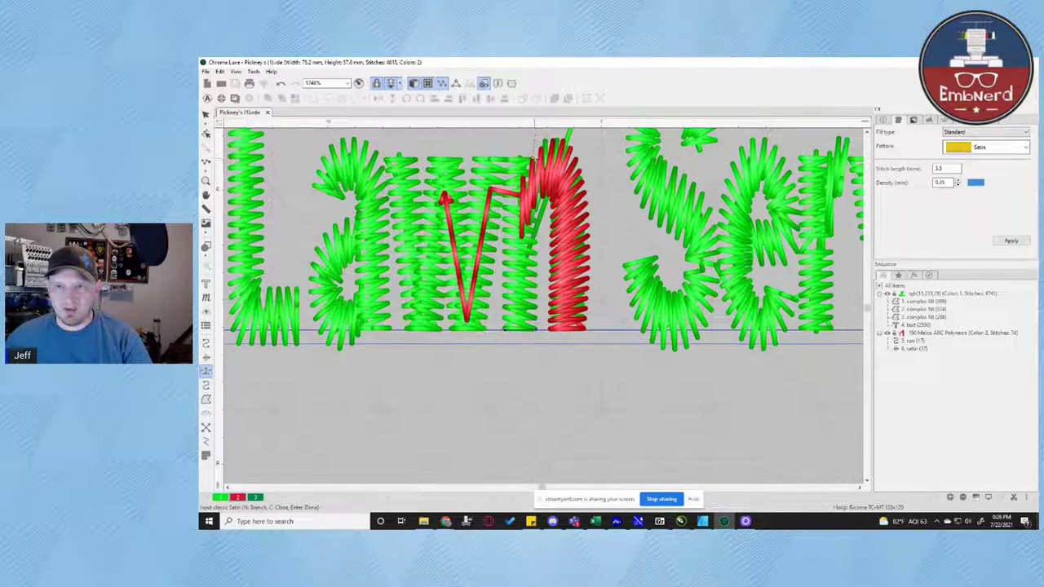
pyautogui.press('Return')
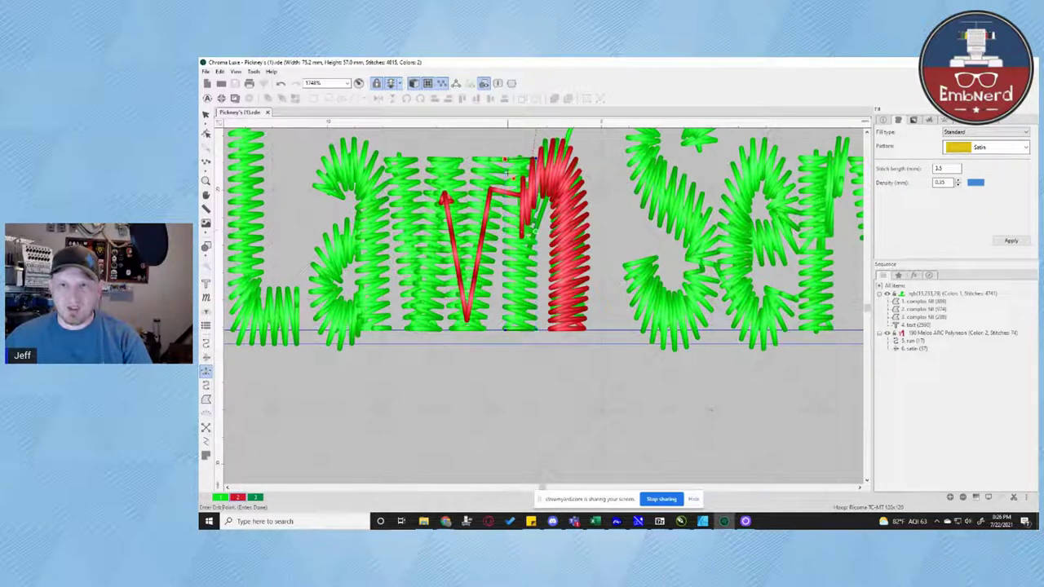
pyautogui.click(506, 162)
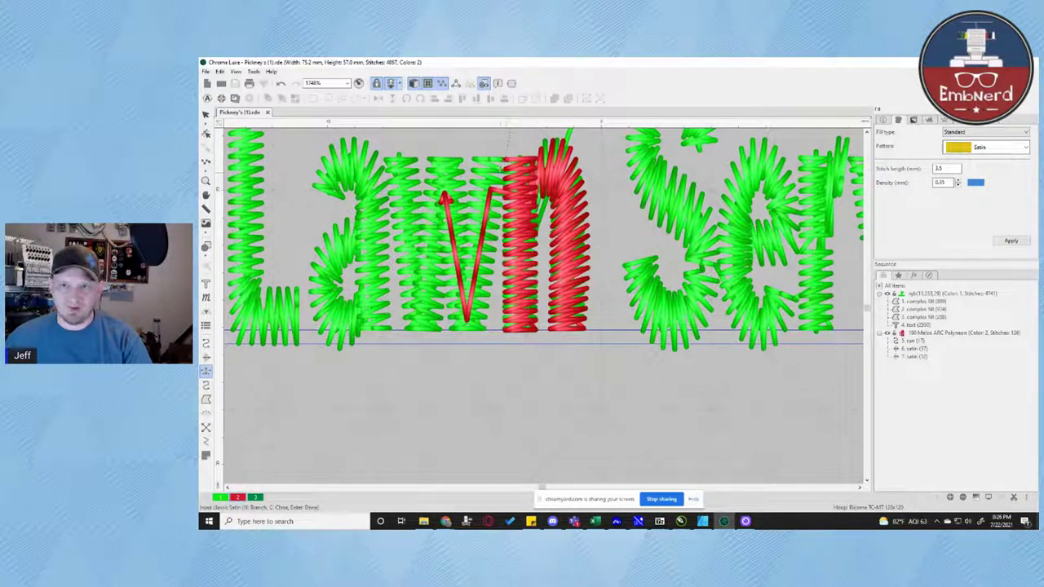
# Digitize one continuous red classic satin column over all the strokes of the "w" in "Lawn", including its entry and exit points
pyautogui.click(475, 159)
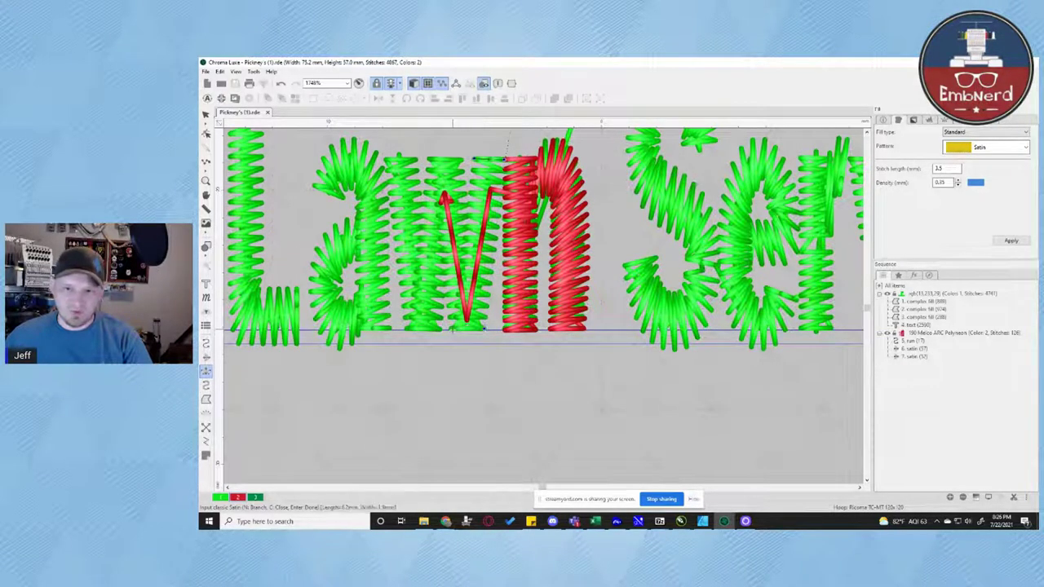
pyautogui.click(462, 159)
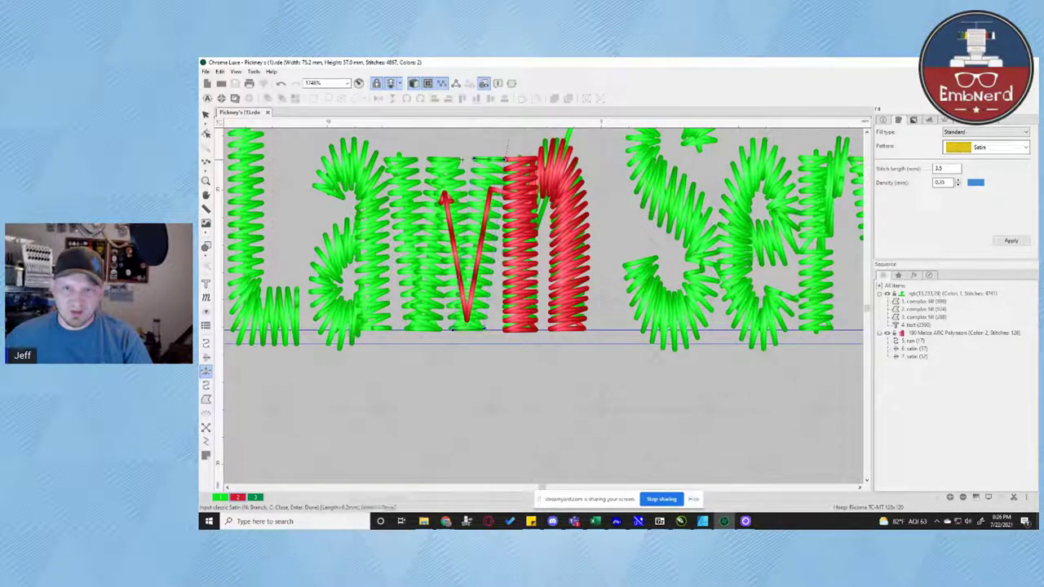
pyautogui.click(430, 157)
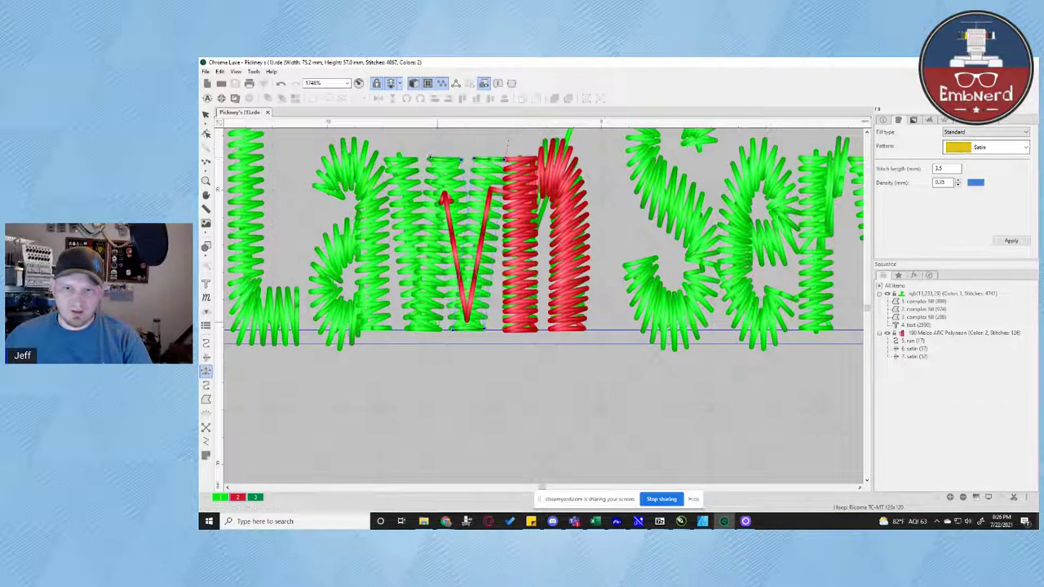
pyautogui.click(442, 331)
pyautogui.click(406, 331)
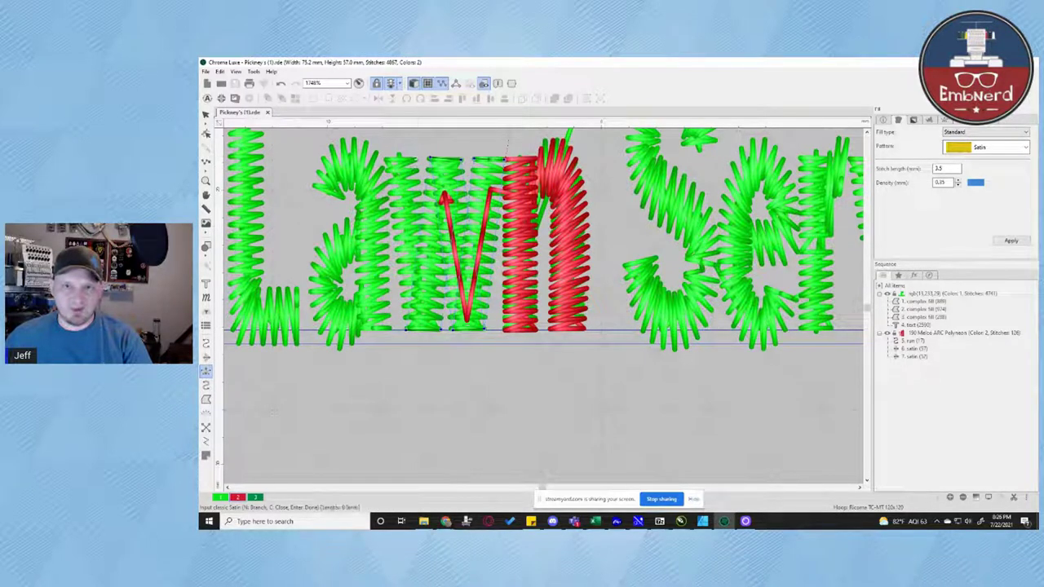
pyautogui.click(419, 159)
pyautogui.press('Return')
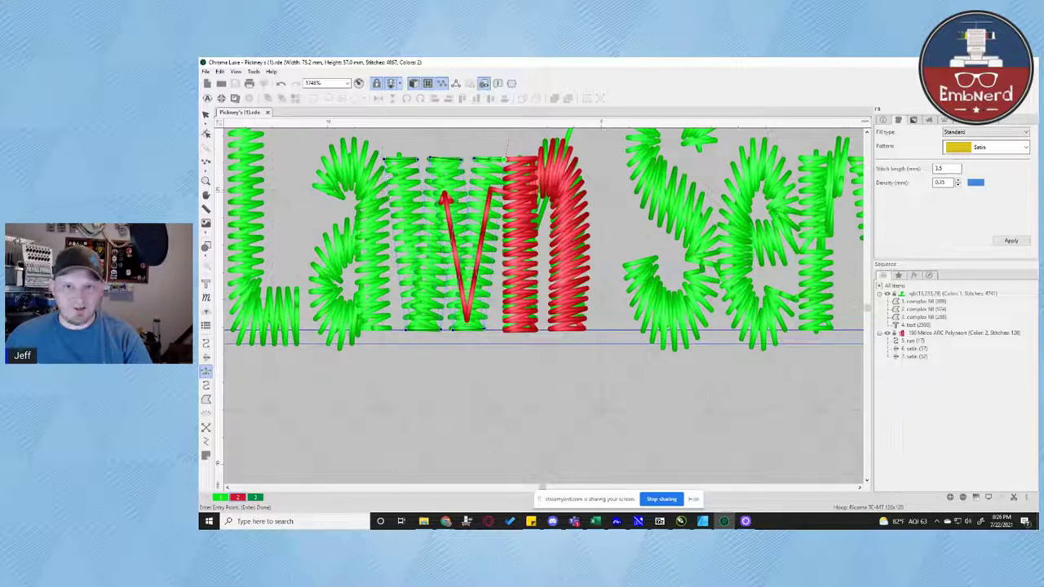
pyautogui.click(389, 176)
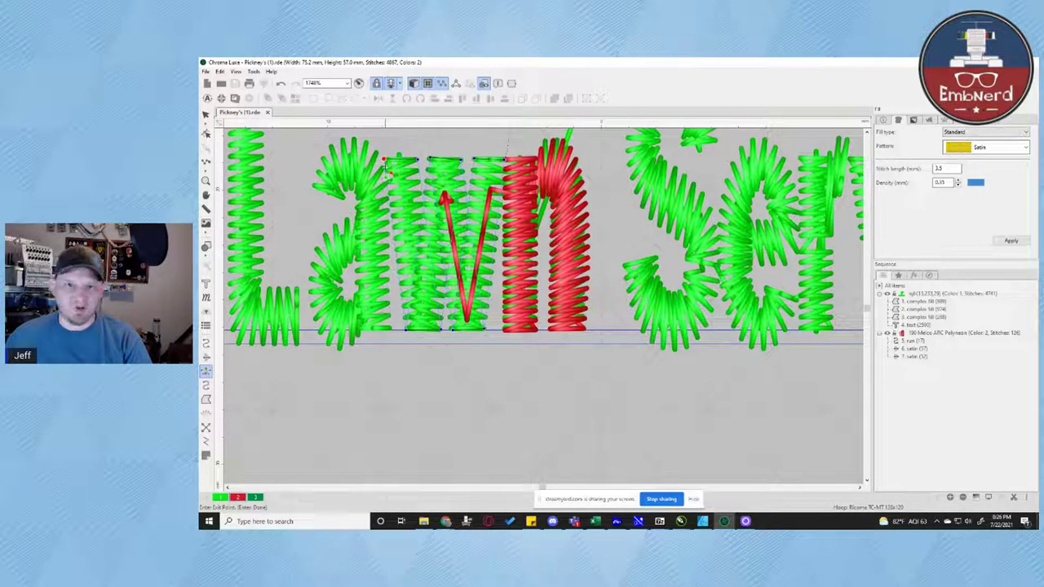
pyautogui.click(502, 187)
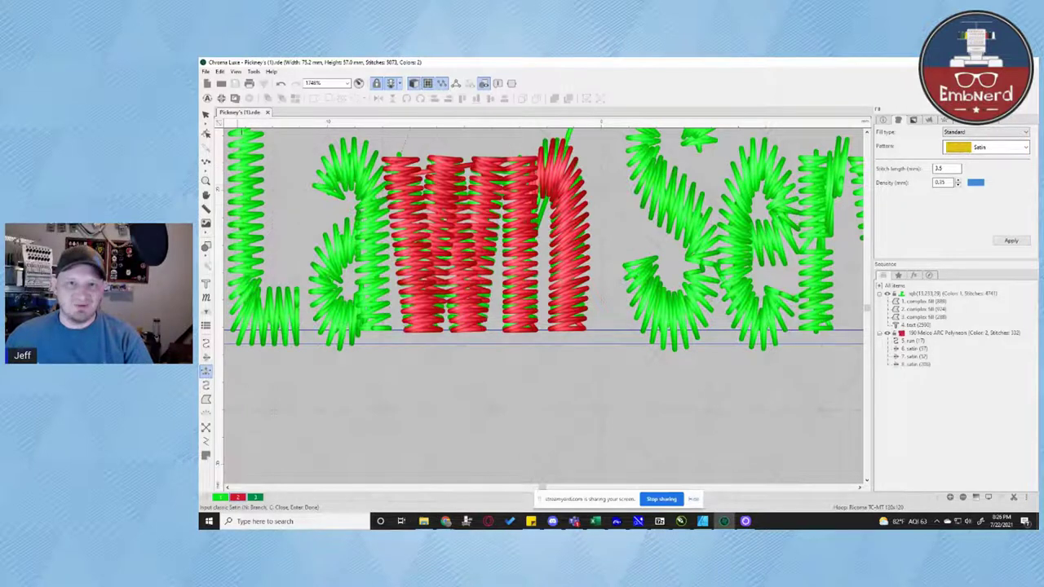
# Adjust the entry and exit points of the red satin column over the "w" and deselect it
pyautogui.click(206, 115)
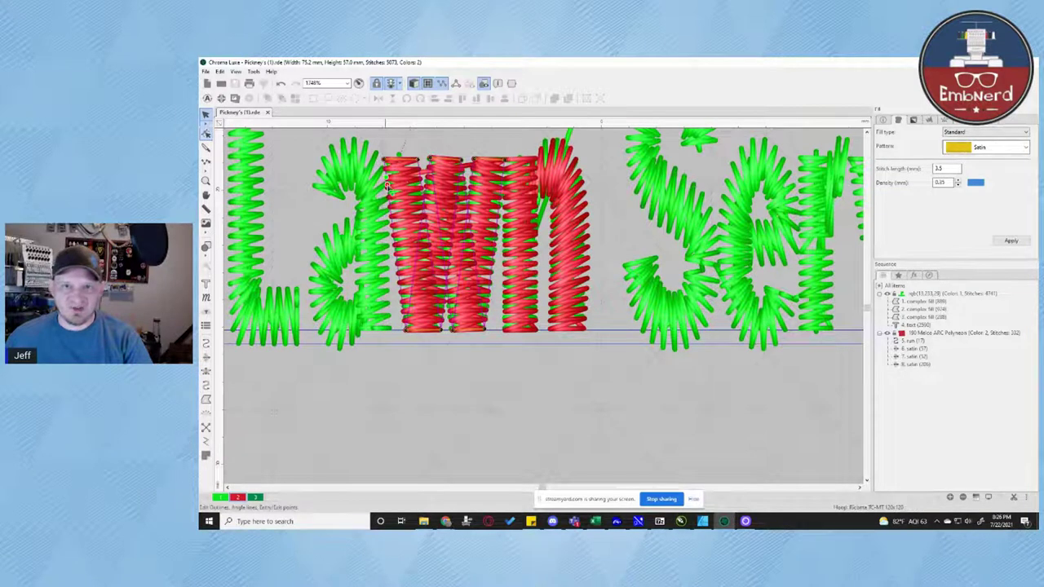
pyautogui.click(207, 134)
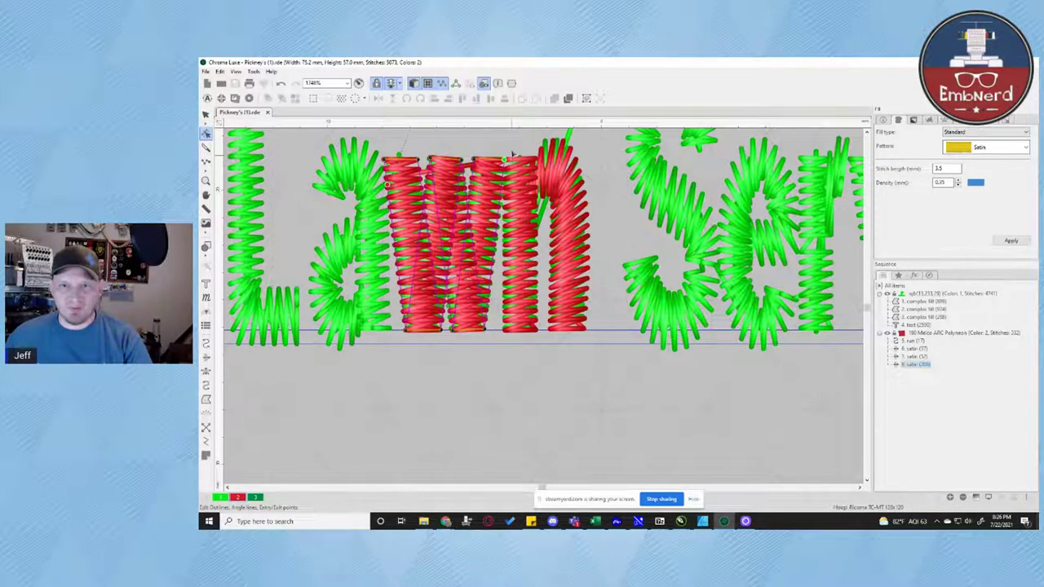
pyautogui.click(207, 115)
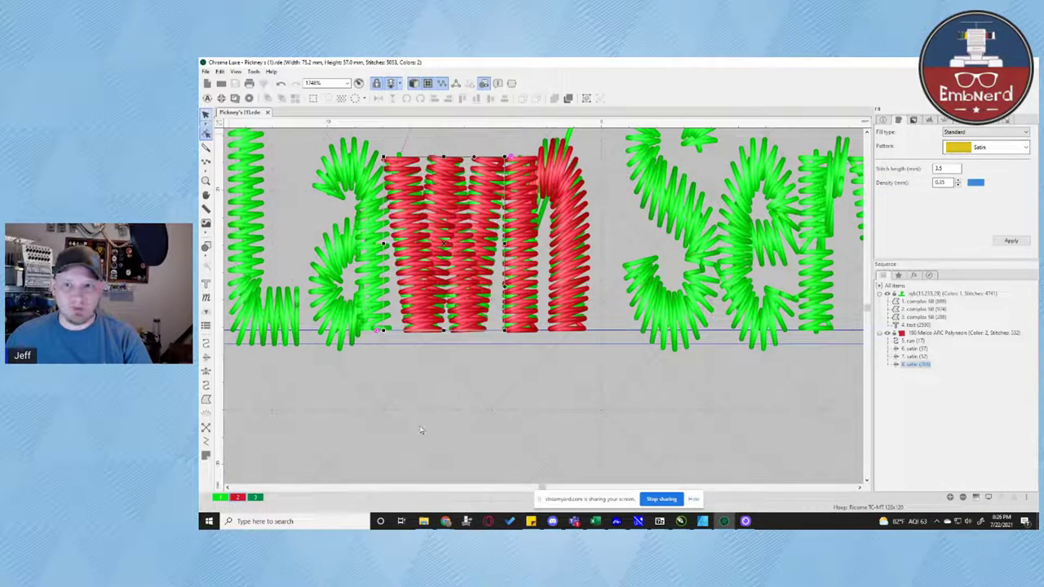
pyautogui.press('Escape')
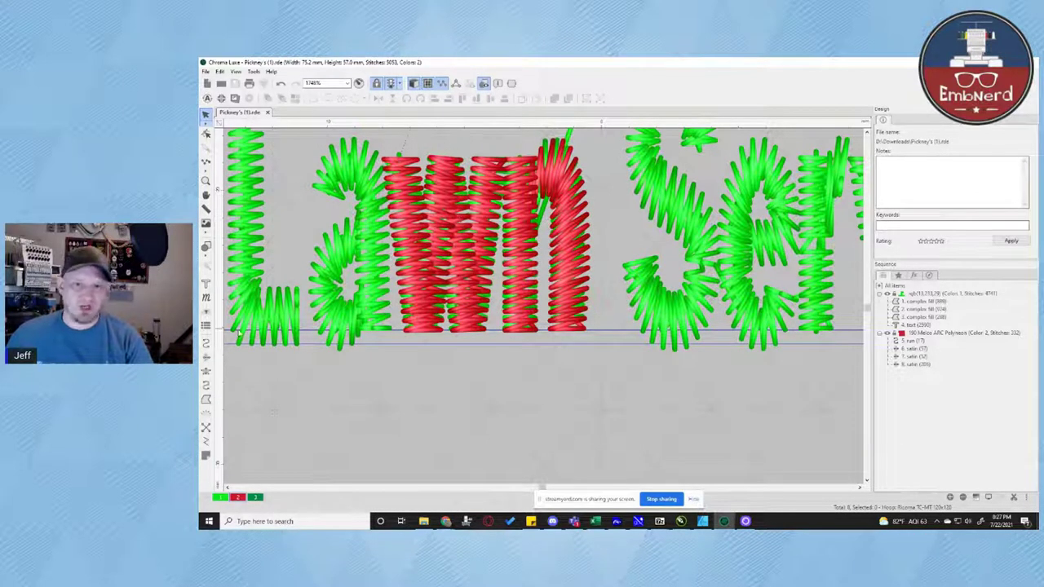
# Digitize a red classic satin column over the upper arch and right stem of the "a" in "Lawn"
pyautogui.click(207, 373)
pyautogui.click(344, 198)
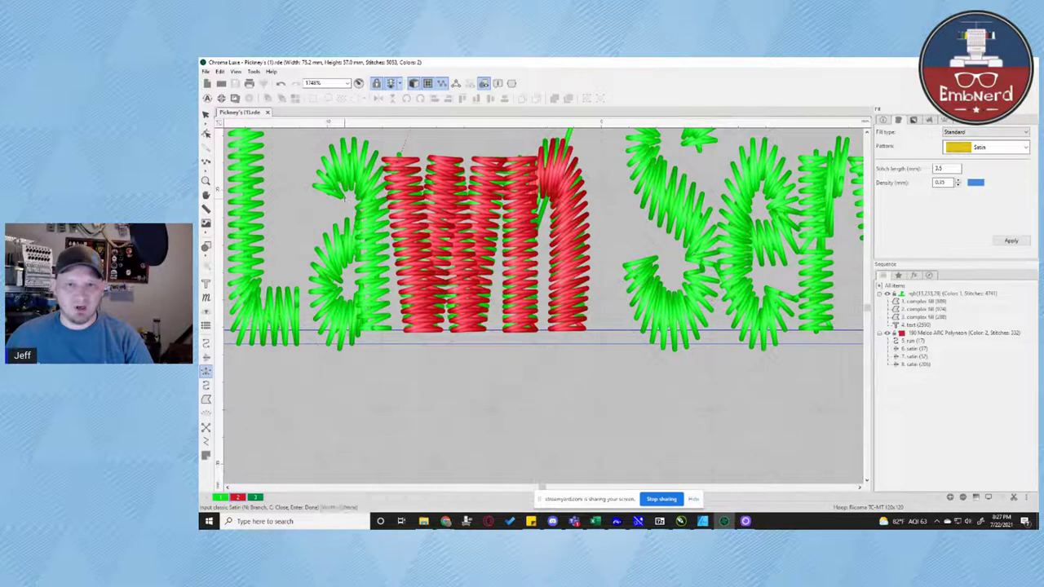
pyautogui.click(313, 185)
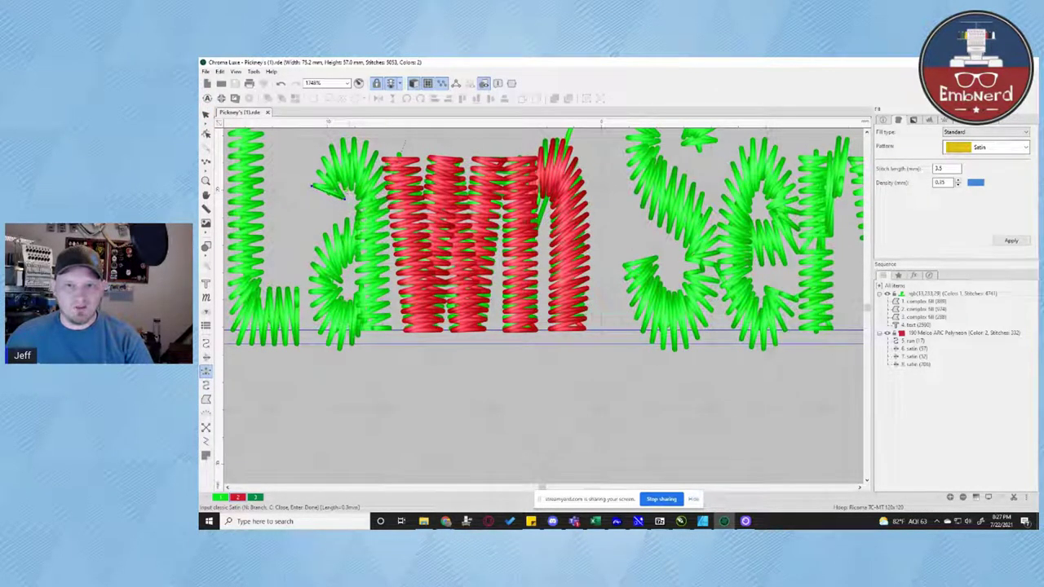
pyautogui.click(334, 144)
pyautogui.click(355, 193)
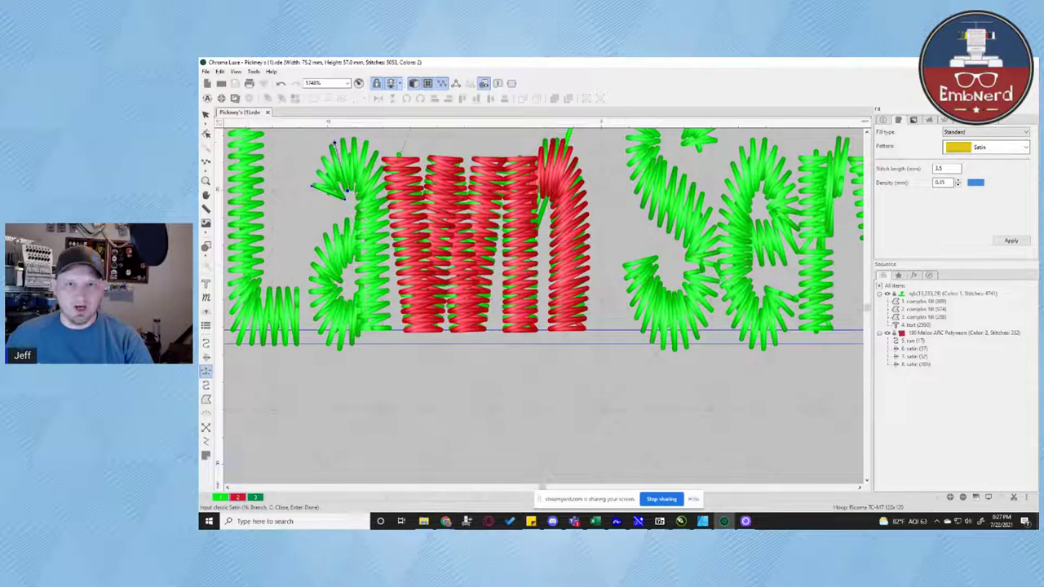
pyautogui.click(378, 154)
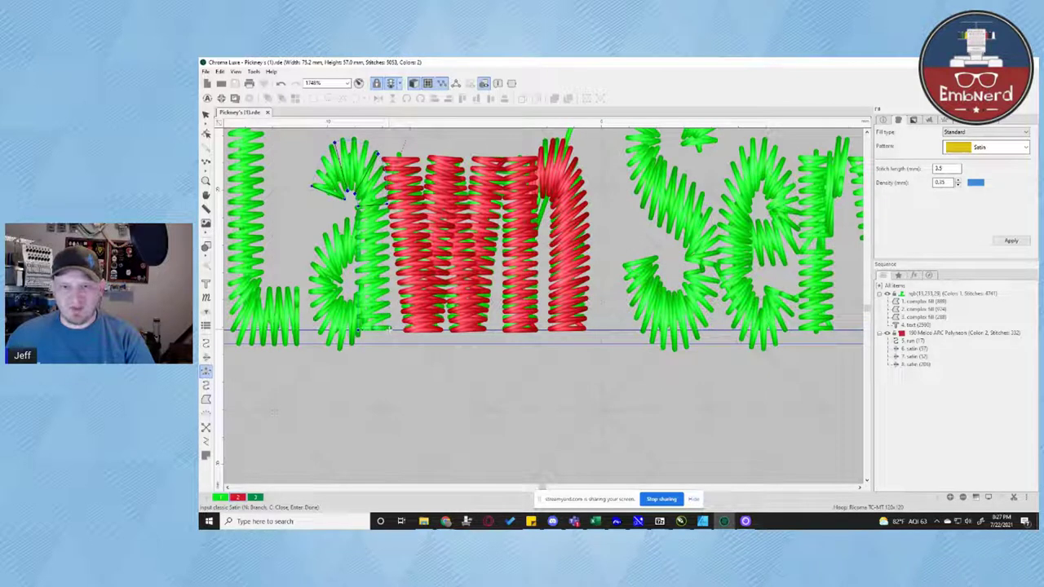
pyautogui.press('Return')
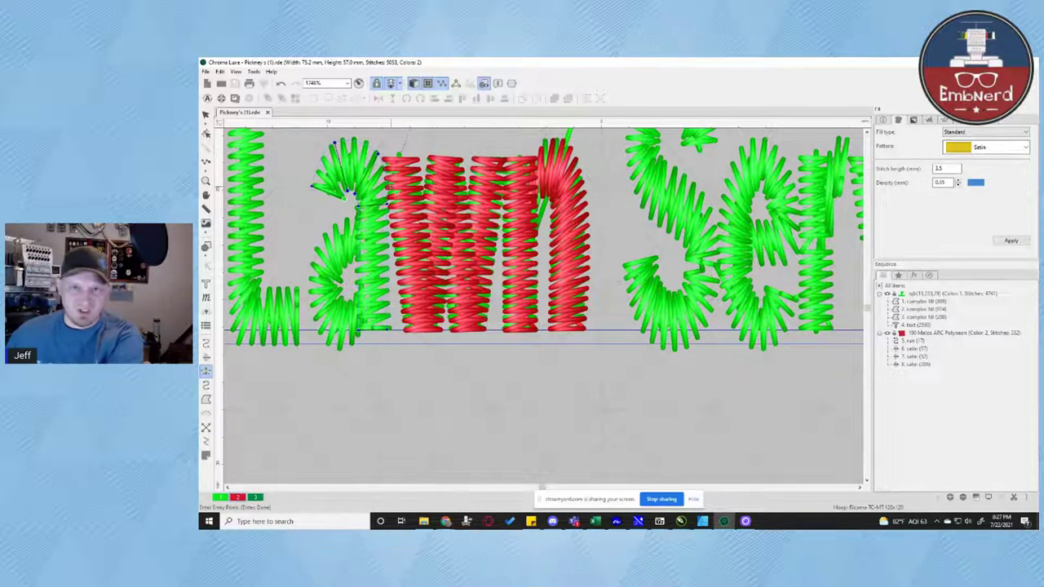
pyautogui.click(388, 180)
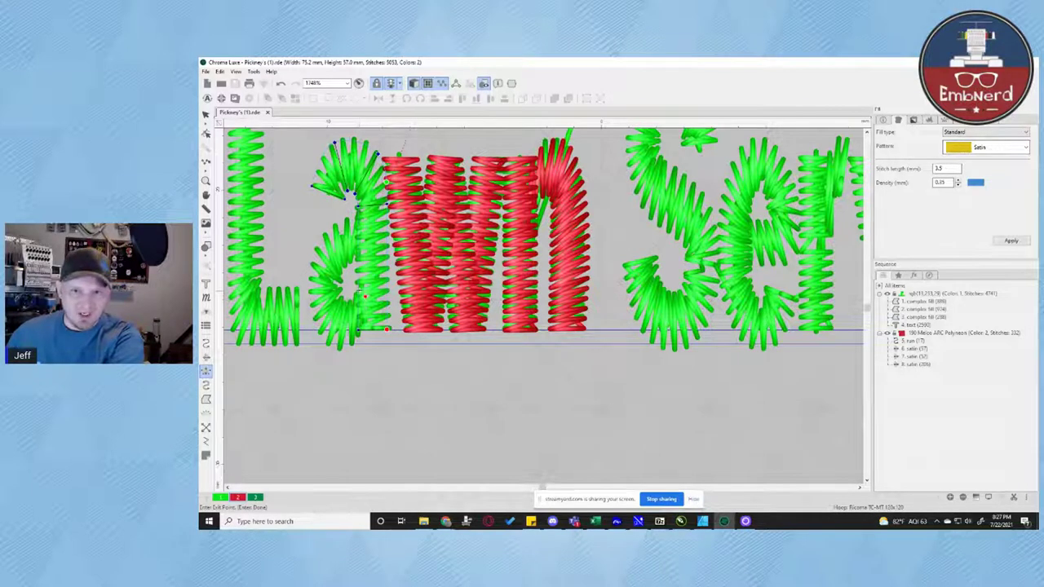
pyautogui.click(357, 216)
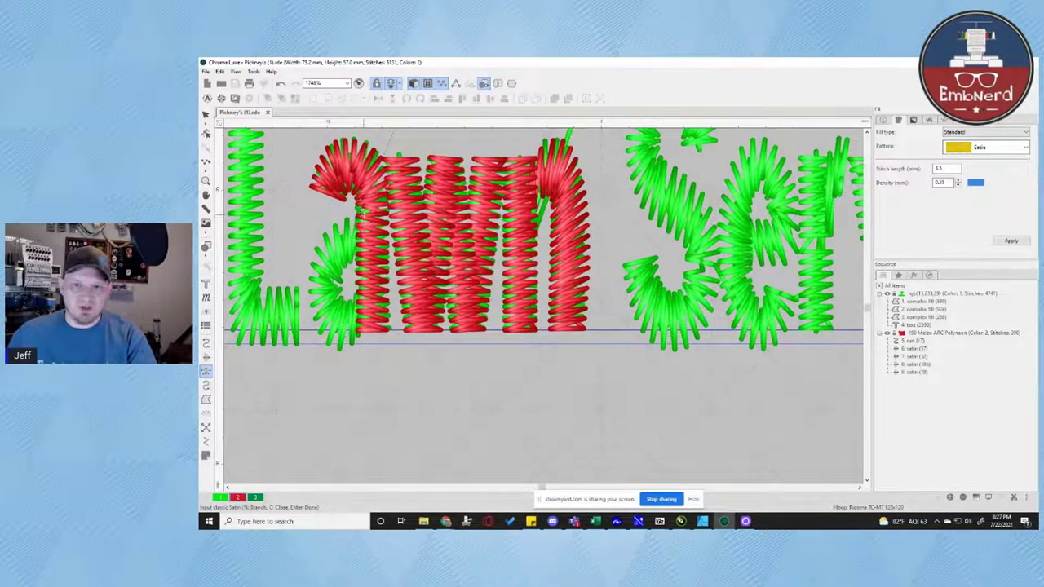
# Digitize a red classic satin column around the lower bowl of the "a" in "Lawn", including its entry and exit points
pyautogui.click(363, 260)
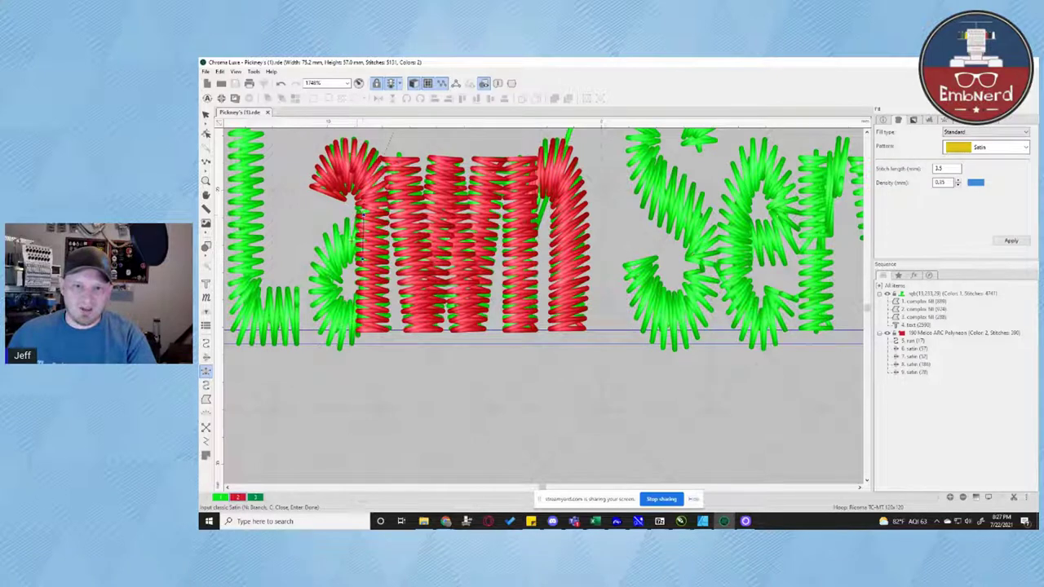
pyautogui.click(325, 229)
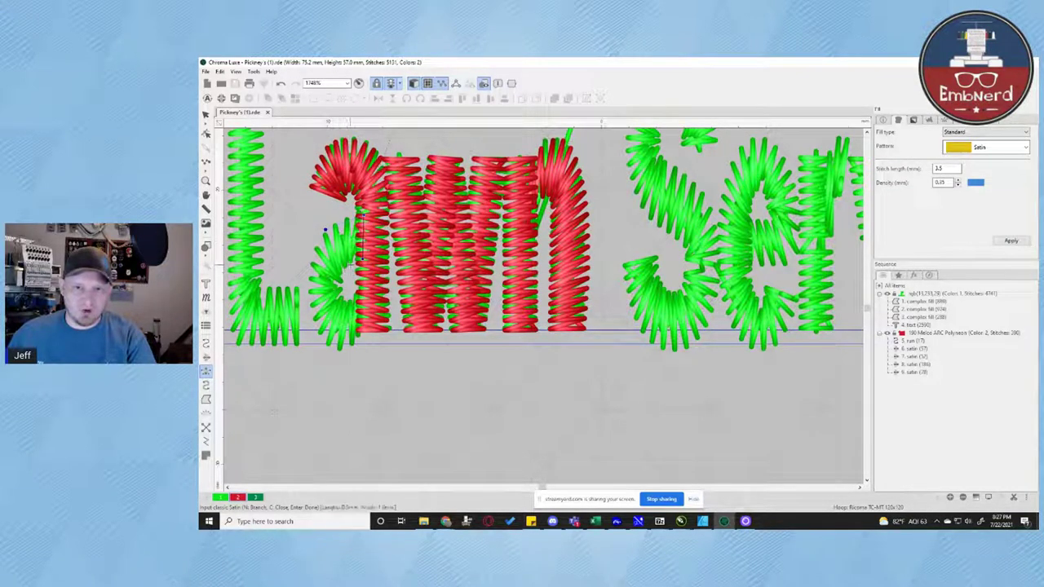
pyautogui.click(351, 265)
pyautogui.click(312, 267)
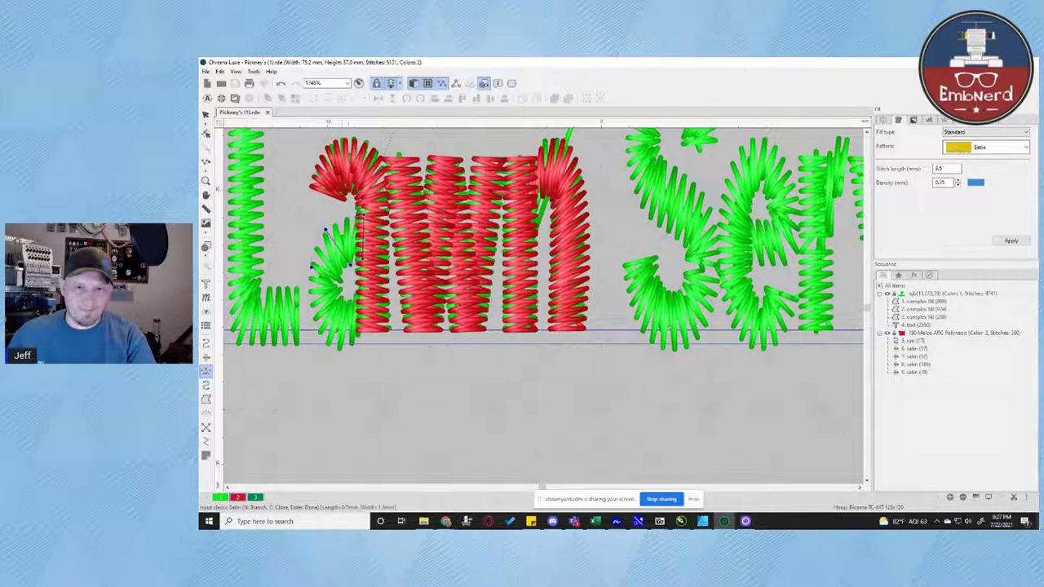
pyautogui.click(343, 280)
pyautogui.click(312, 310)
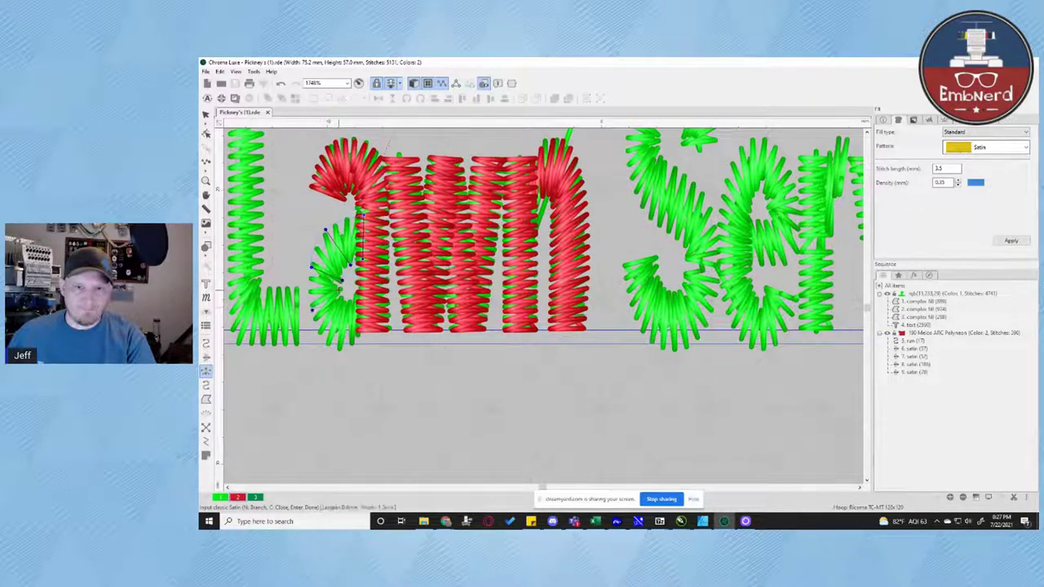
pyautogui.click(340, 295)
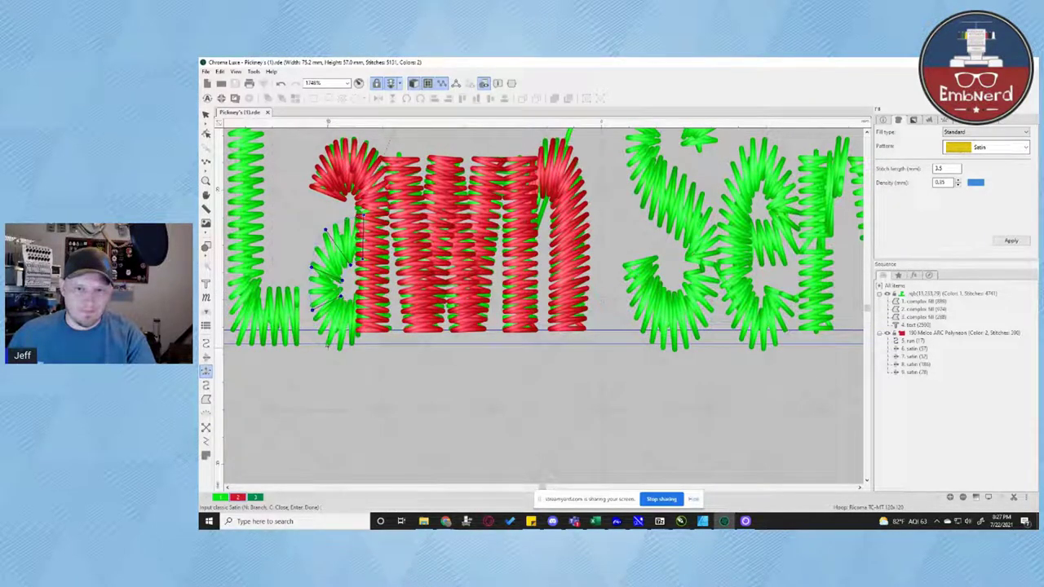
pyautogui.click(327, 345)
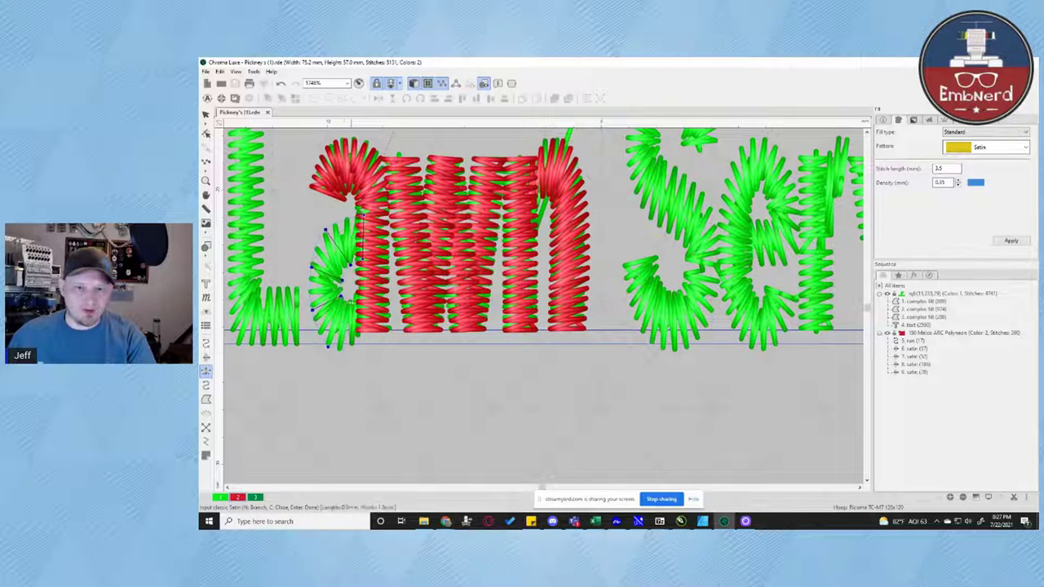
pyautogui.click(346, 302)
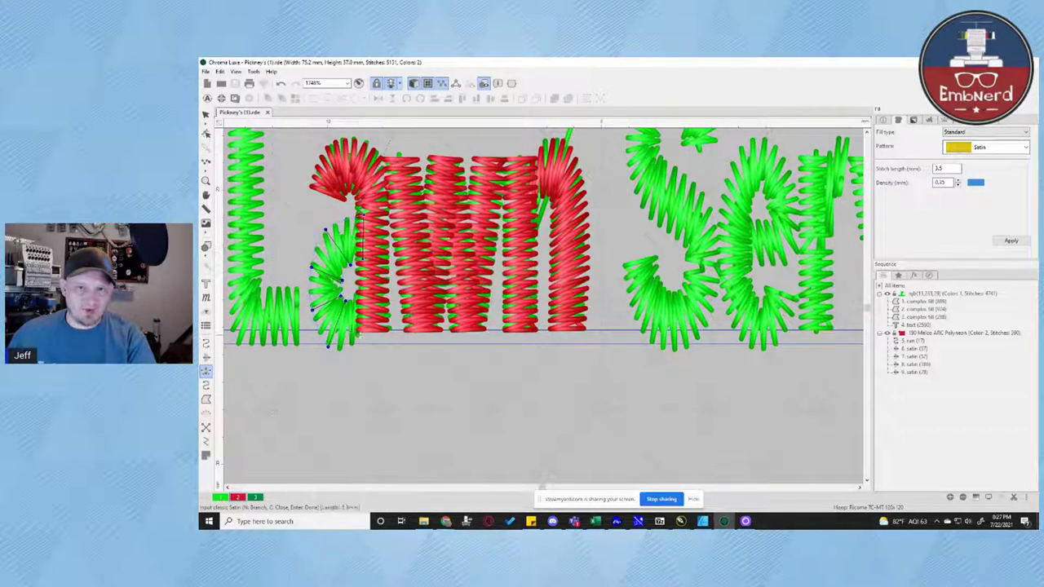
pyautogui.click(361, 332)
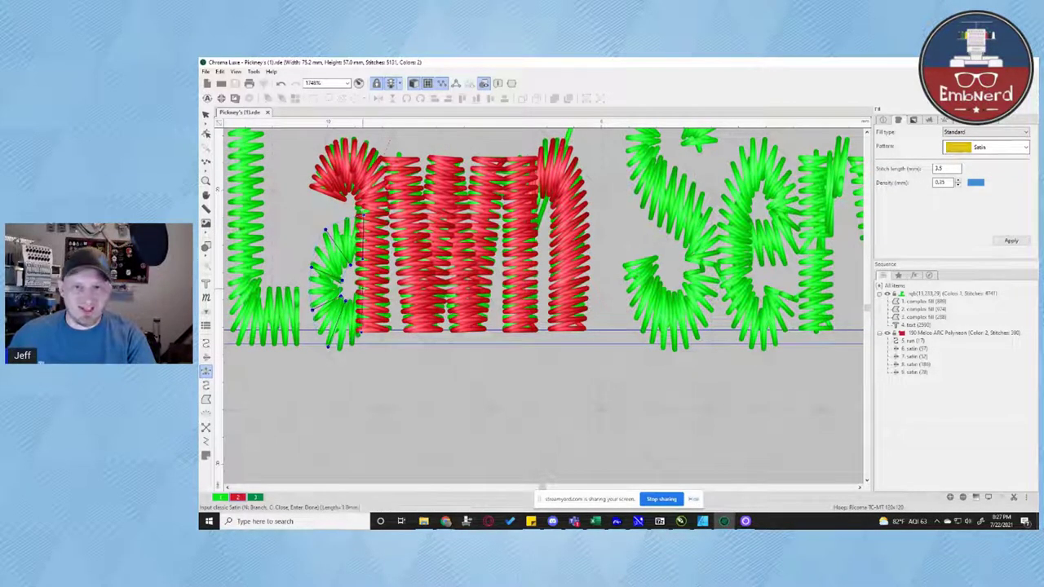
pyautogui.press('Return')
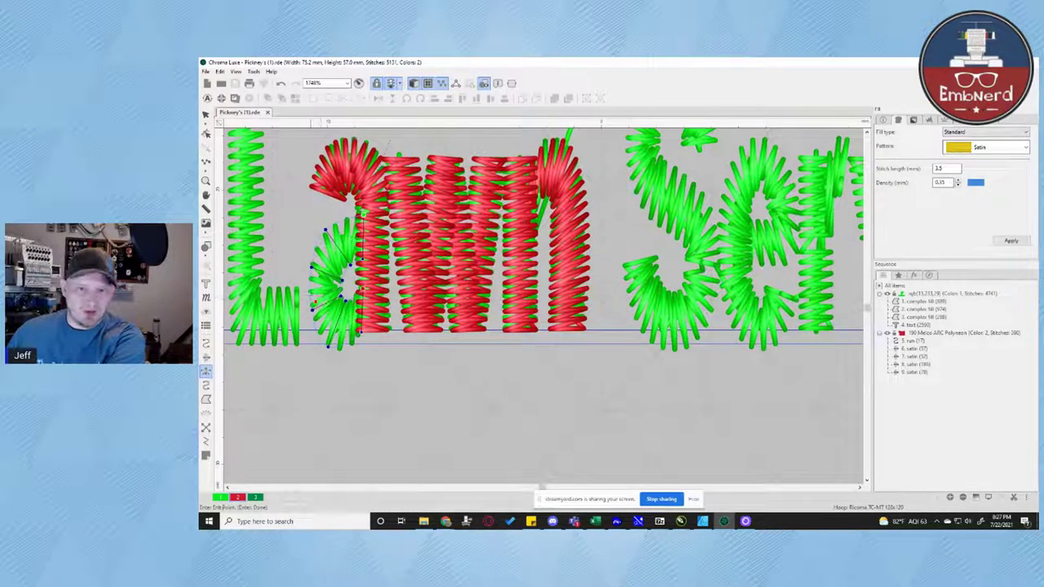
pyautogui.press('Return')
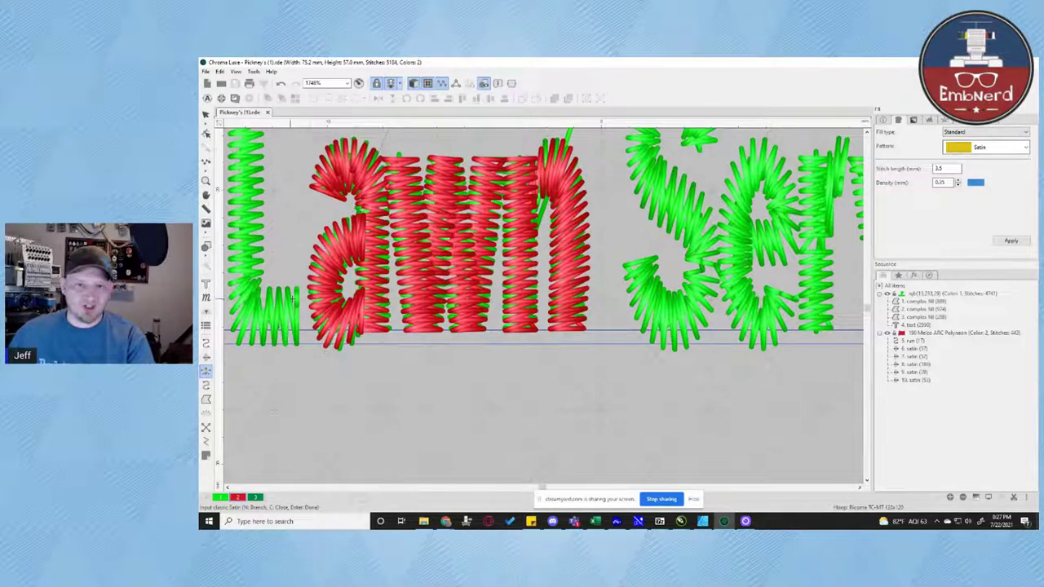
# Digitize one continuous red classic satin column over the foot and vertical stem of the "L" in "Lawn"
pyautogui.press('space')
pyautogui.moveTo(320, 365); pyautogui.dragTo(442, 374)
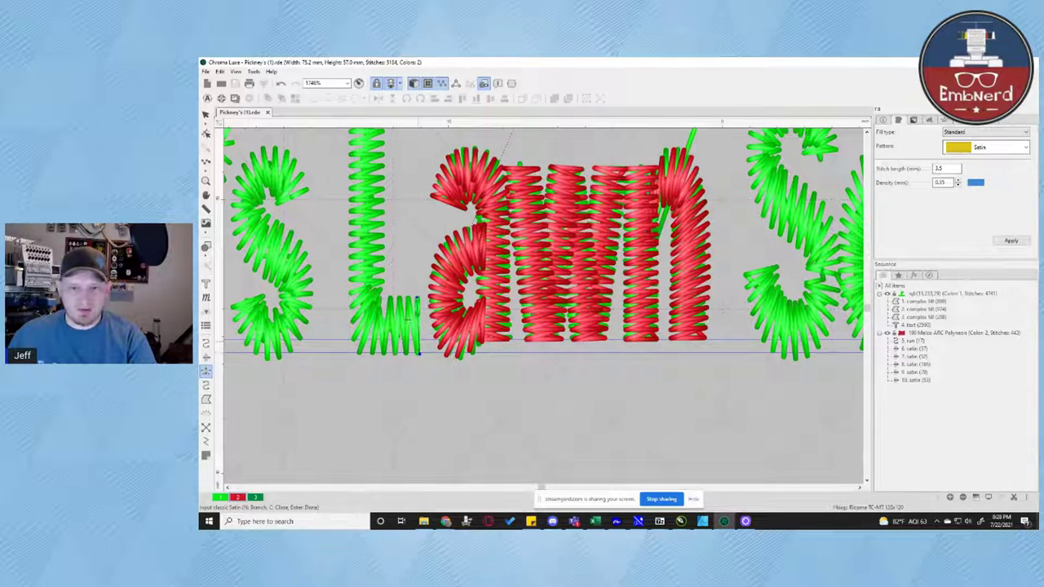
pyautogui.click(384, 297)
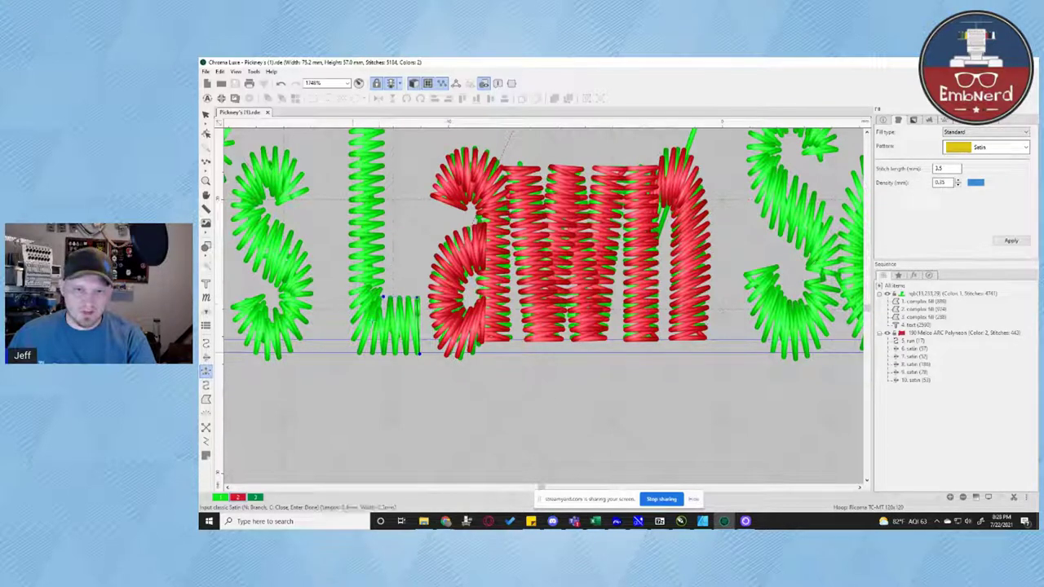
pyautogui.press('space')
pyautogui.moveTo(393, 157); pyautogui.dragTo(404, 265)
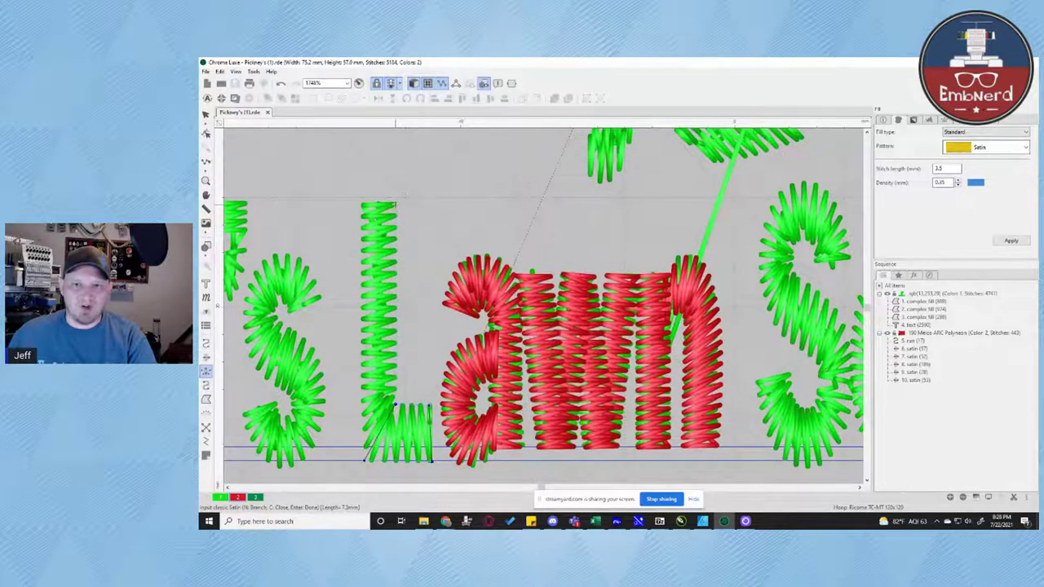
pyautogui.click(396, 204)
pyautogui.click(361, 203)
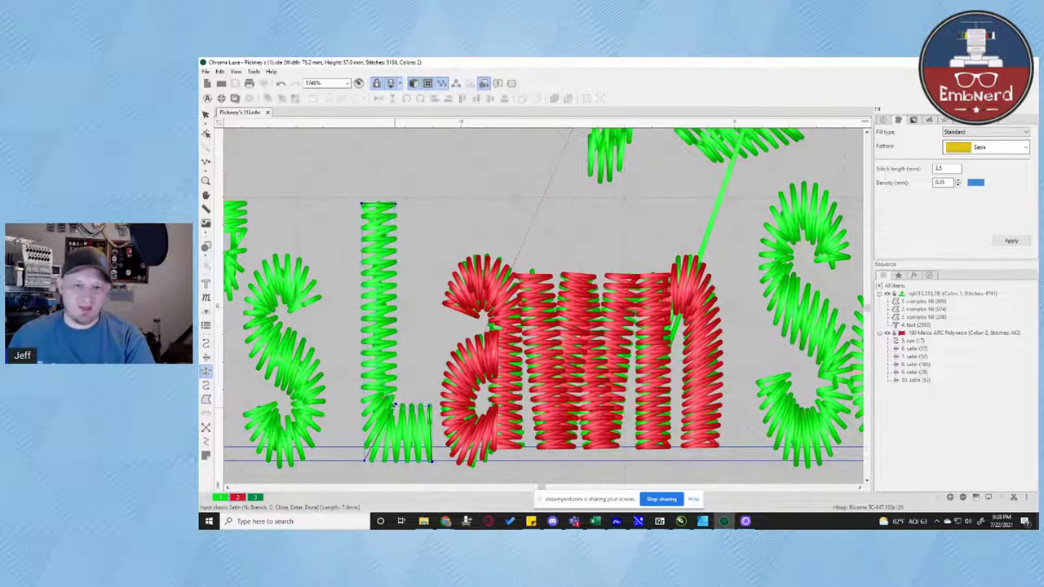
pyautogui.click(395, 406)
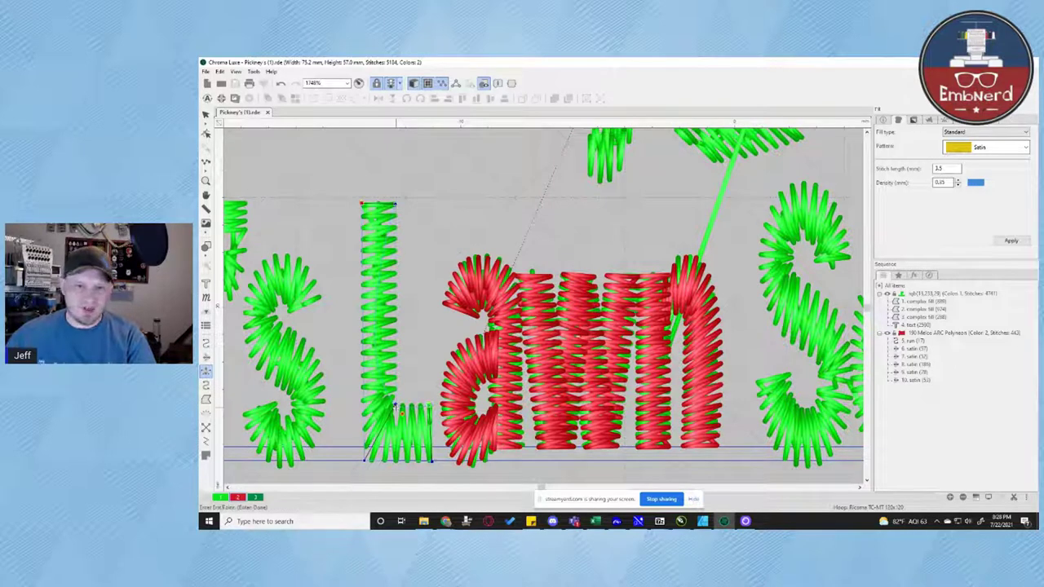
pyautogui.press('Return')
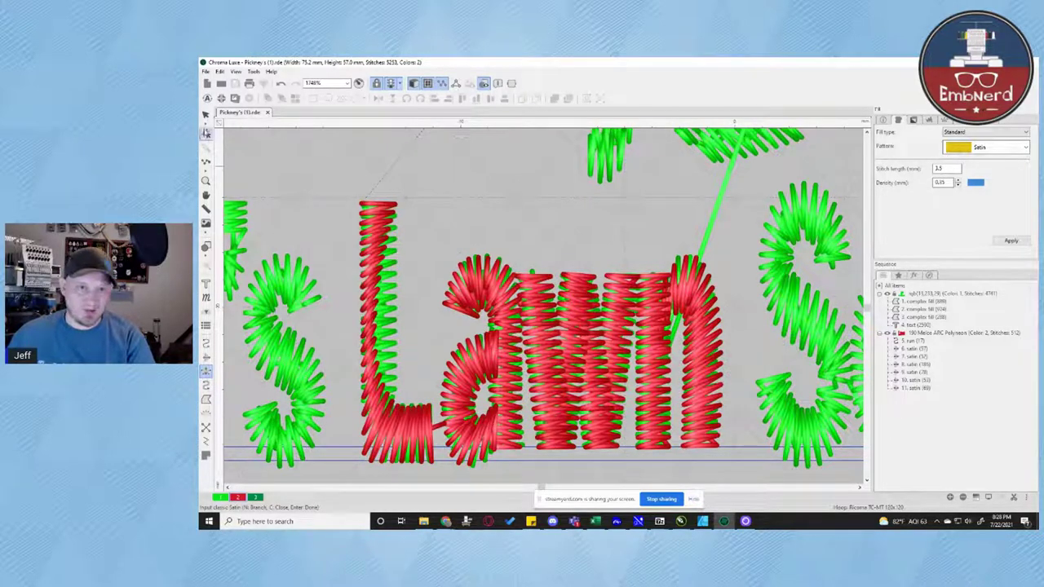
# Convert the inner corner point of the "L" satin to a cusp, straighten the stem's inner edge, and adjust the path point near the stem's top
pyautogui.click(205, 134)
pyautogui.click(401, 410)
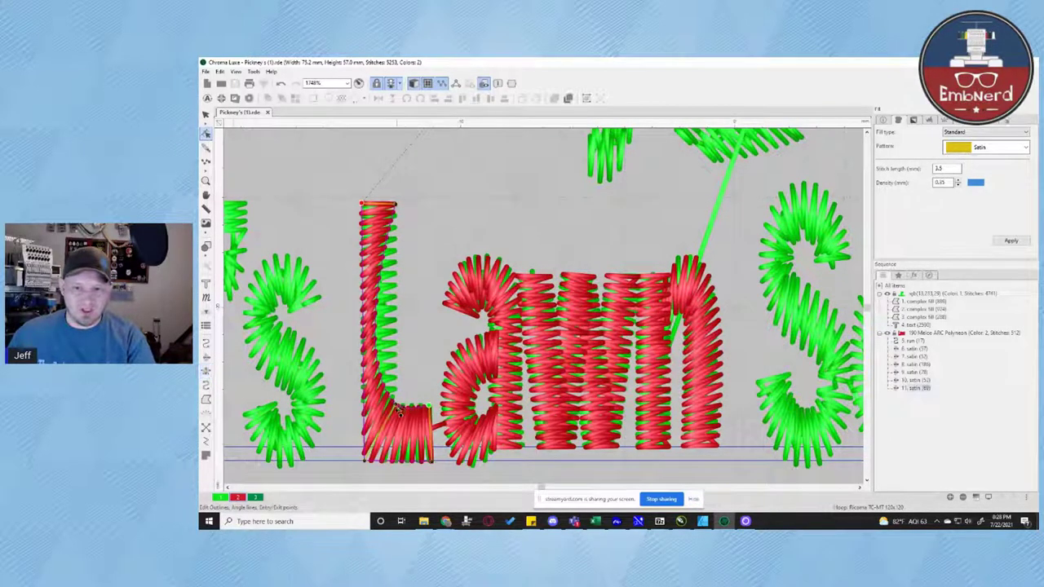
pyautogui.rightClick(398, 410)
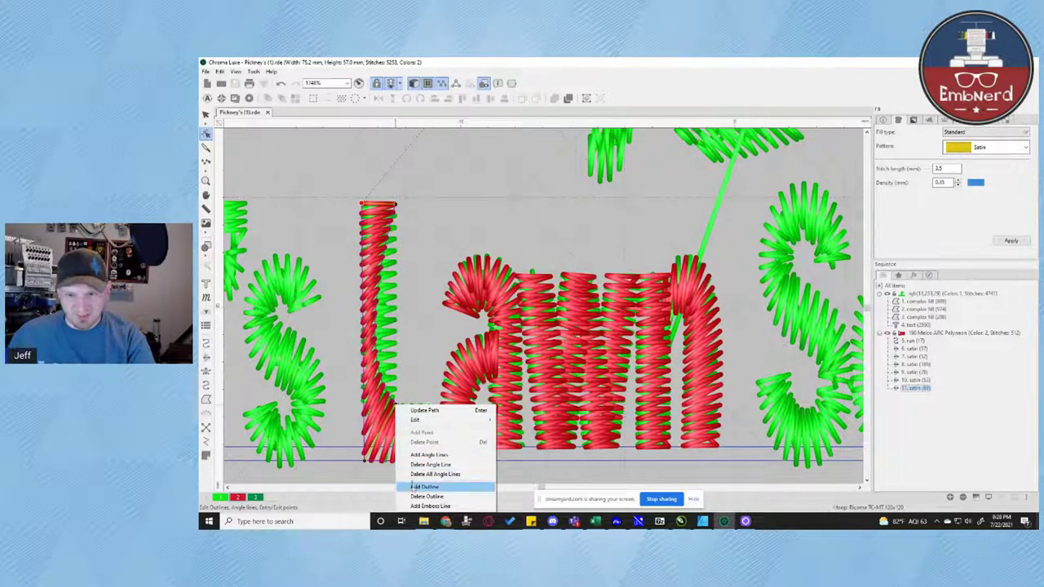
pyautogui.click(404, 410)
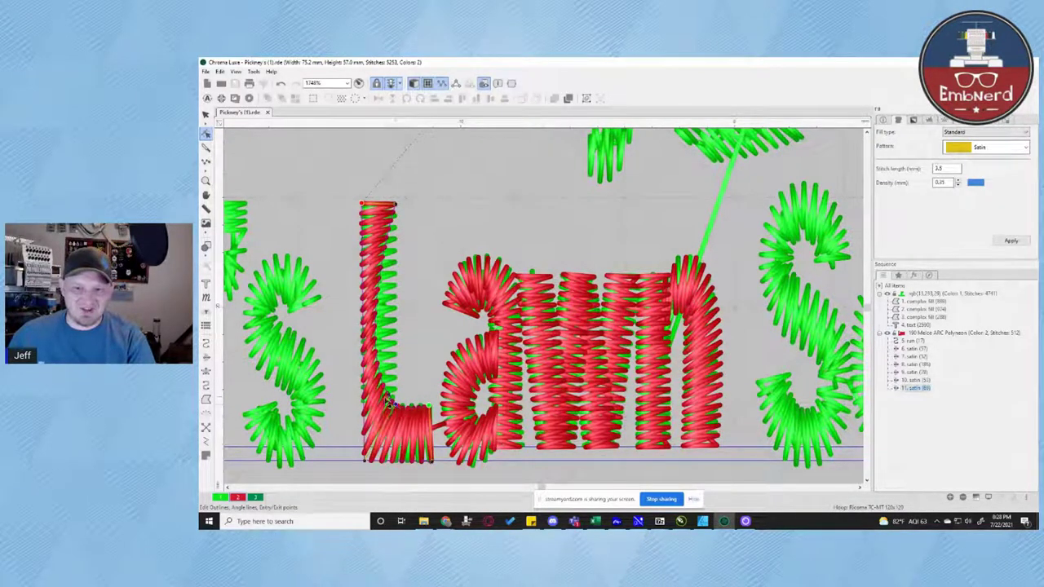
pyautogui.rightClick(401, 410)
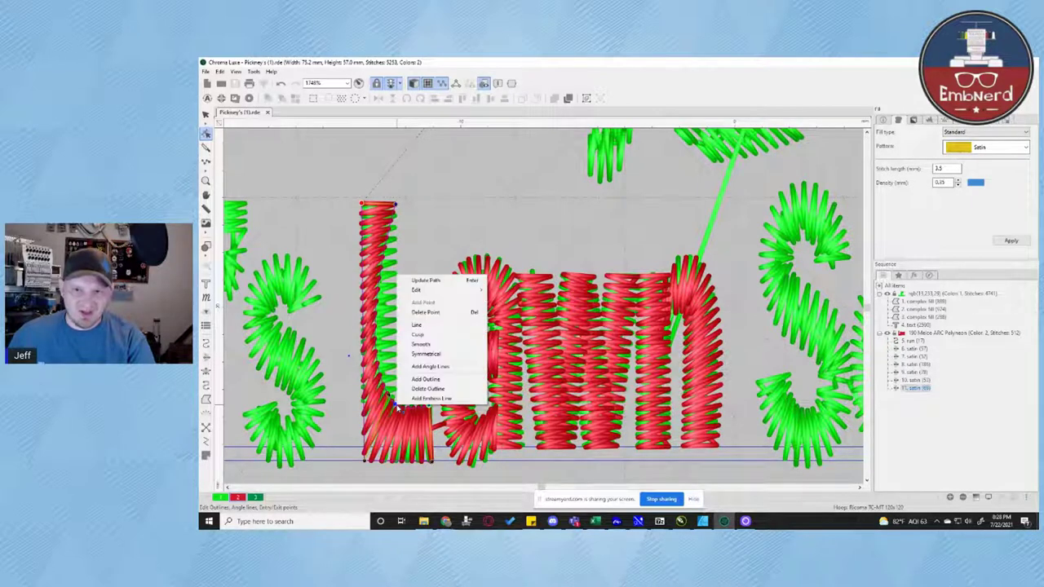
pyautogui.click(425, 335)
pyautogui.moveTo(349, 356); pyautogui.dragTo(392, 362)
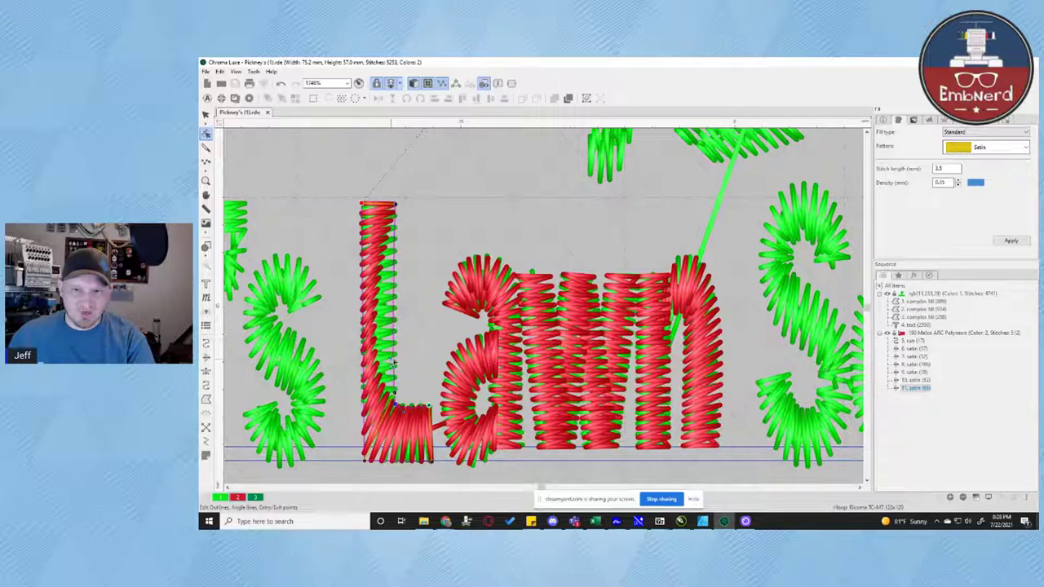
pyautogui.click(404, 415)
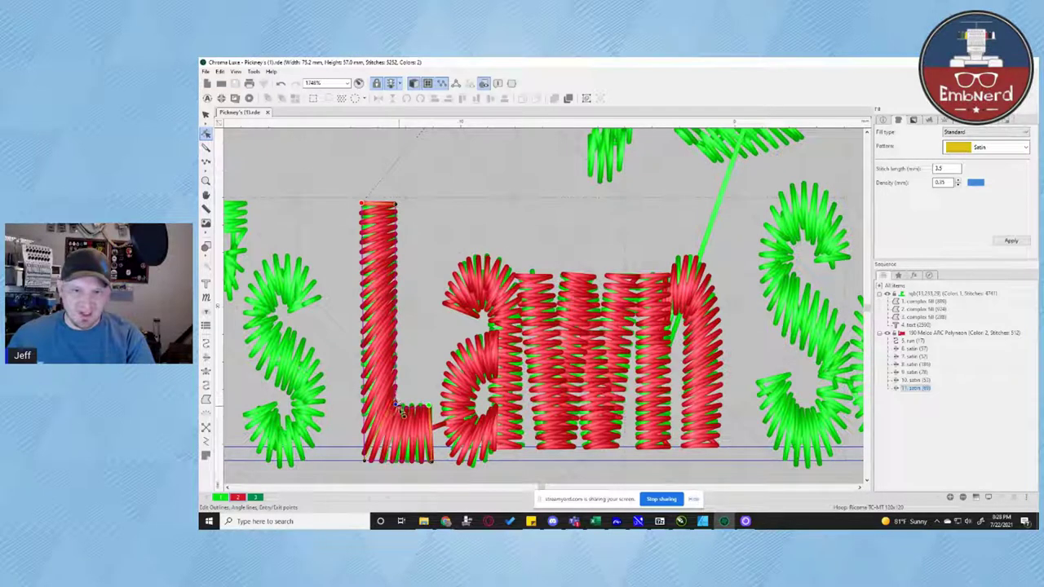
pyautogui.click(402, 413)
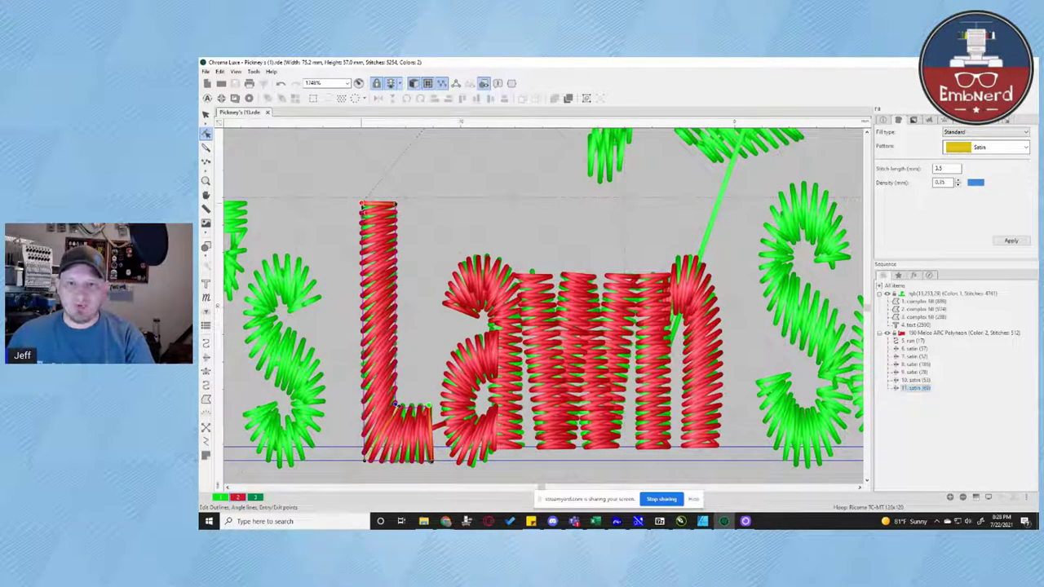
pyautogui.moveTo(362, 227); pyautogui.dragTo(362, 228)
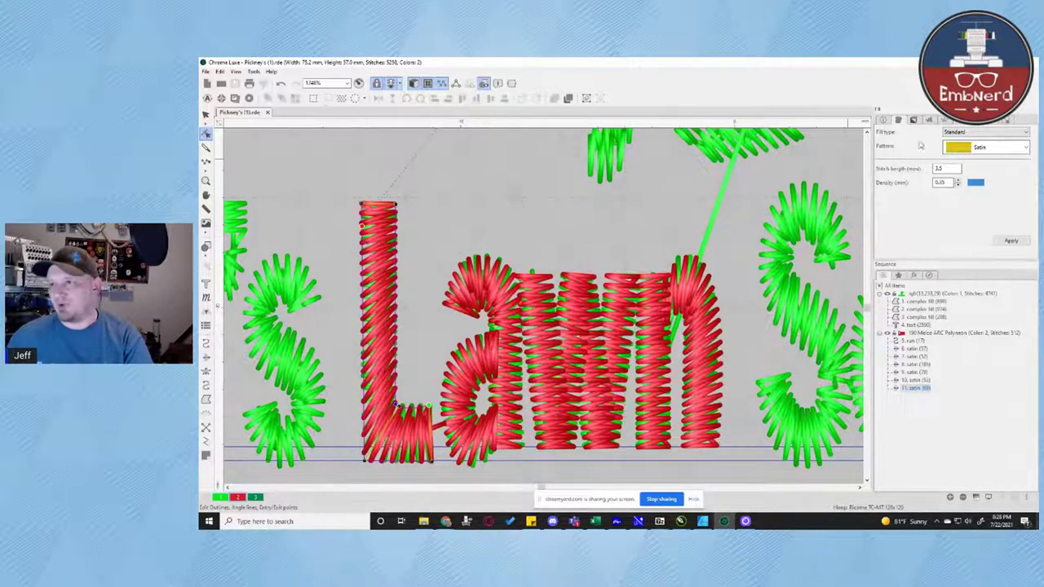
# Apply a line tie-off and a trim end command to the "L" satin column, and deselect it
pyautogui.click(994, 122)
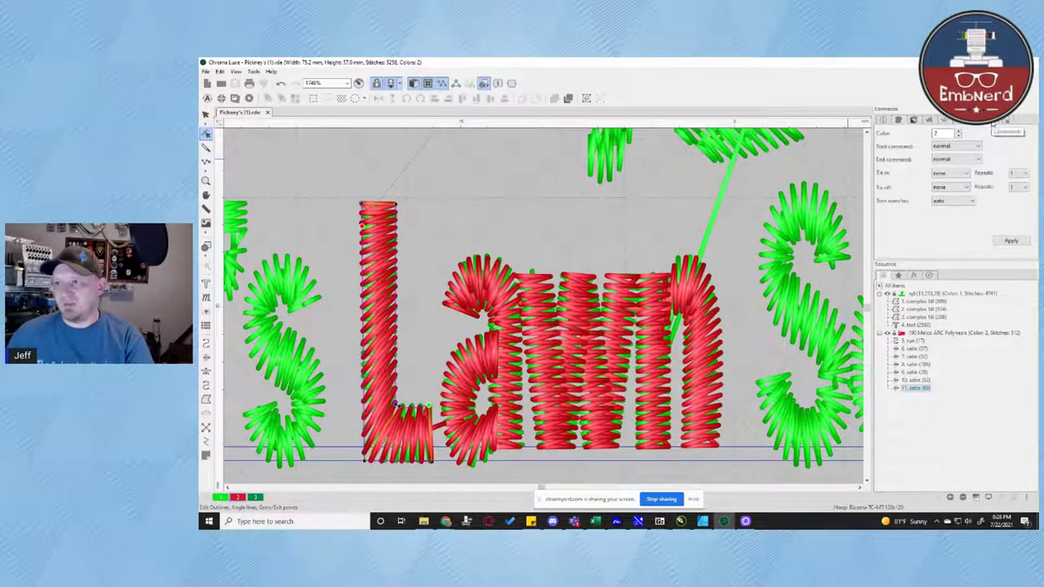
pyautogui.click(962, 188)
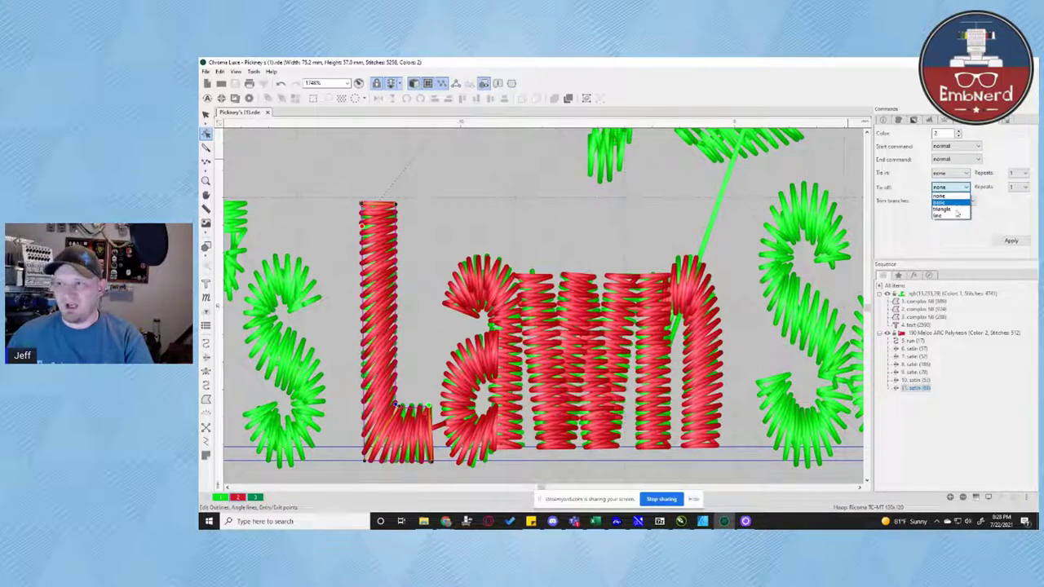
pyautogui.click(946, 215)
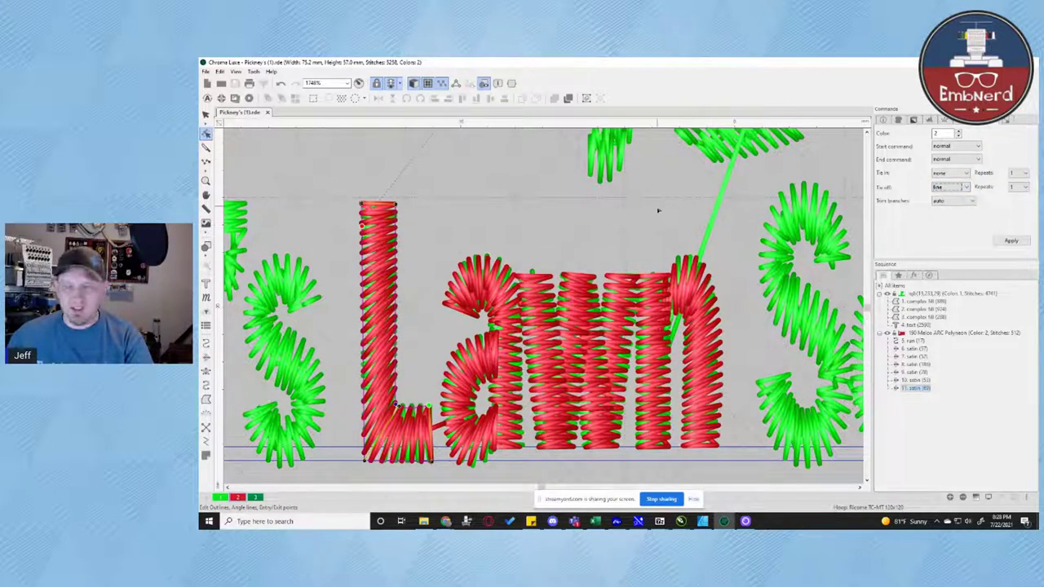
pyautogui.click(957, 159)
pyautogui.click(942, 180)
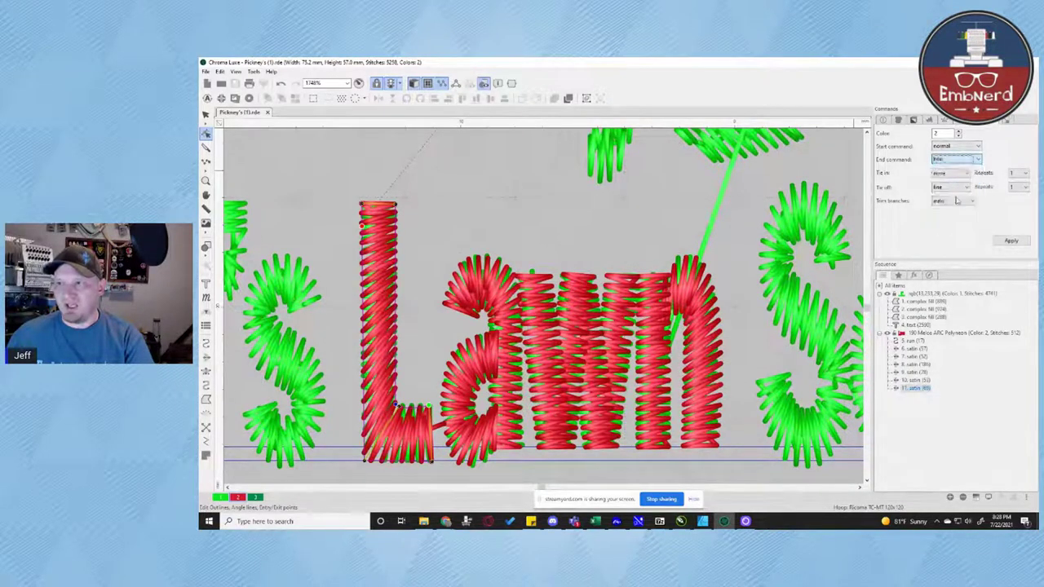
pyautogui.click(1012, 241)
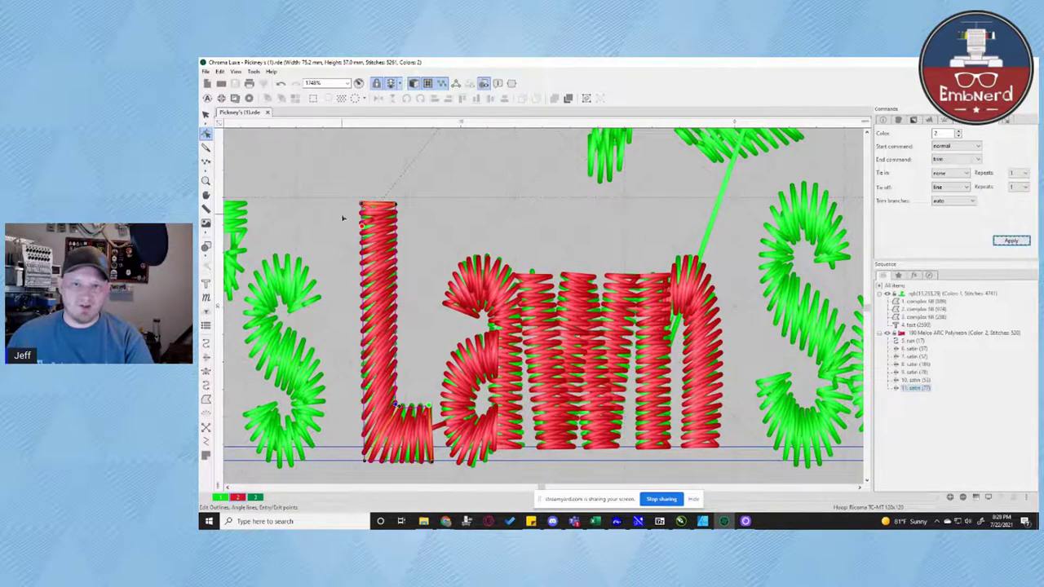
pyautogui.click(208, 115)
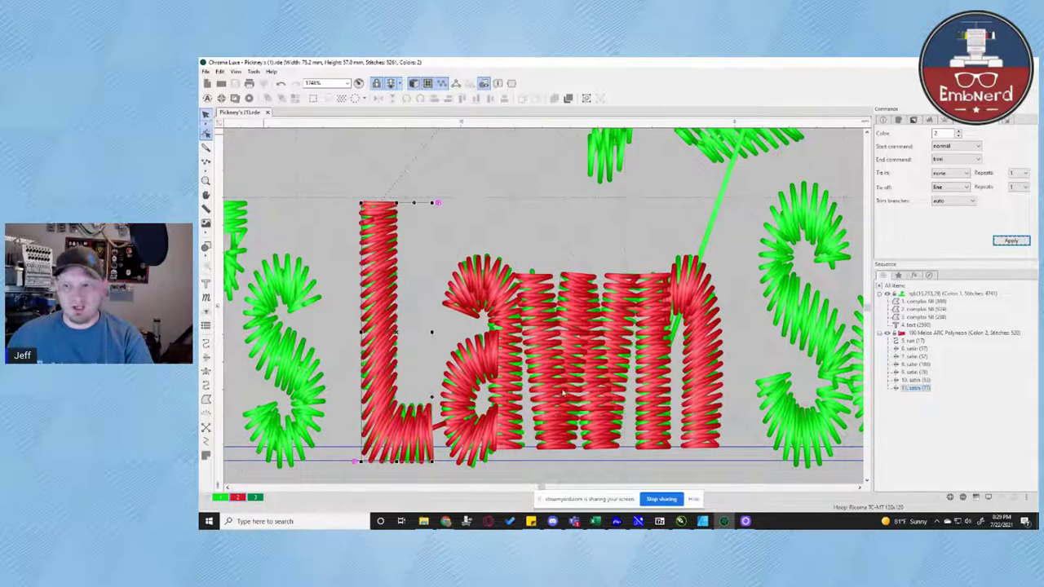
pyautogui.press('Escape')
# Digitize one continuous red classic satin column over the "s" in "Pickney's", with its exit point at the upper curve's outer edge beside the apostrophe
pyautogui.scroll(-1, 603, 310)
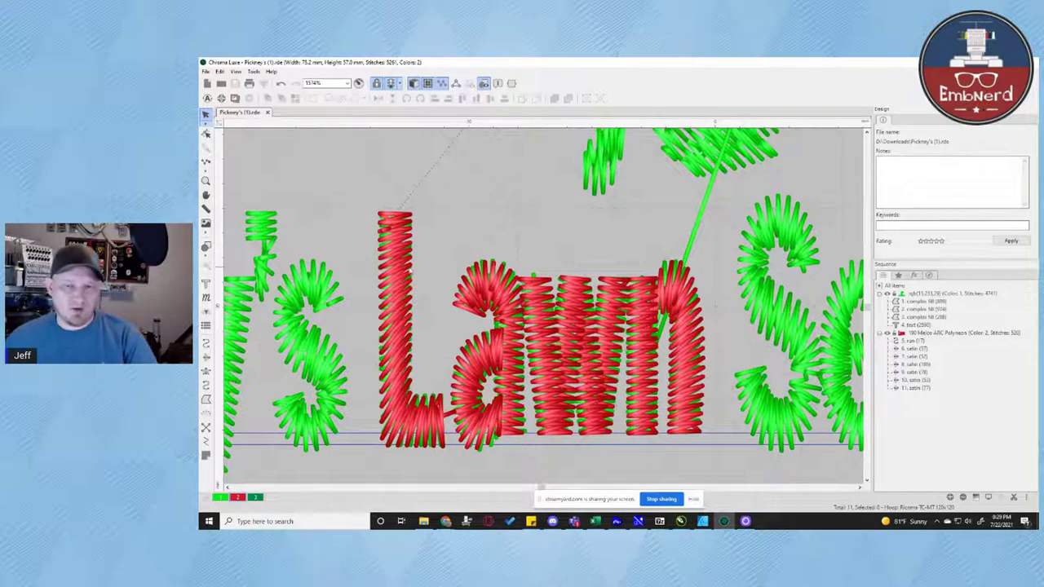
pyautogui.moveTo(501, 221); pyautogui.dragTo(661, 179)
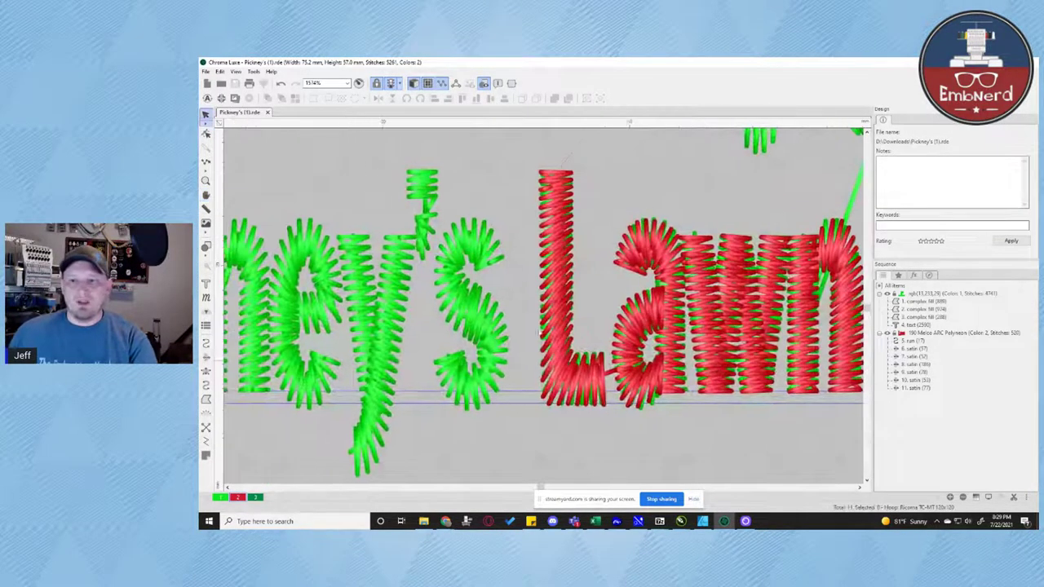
pyautogui.moveTo(475, 439); pyautogui.dragTo(513, 434)
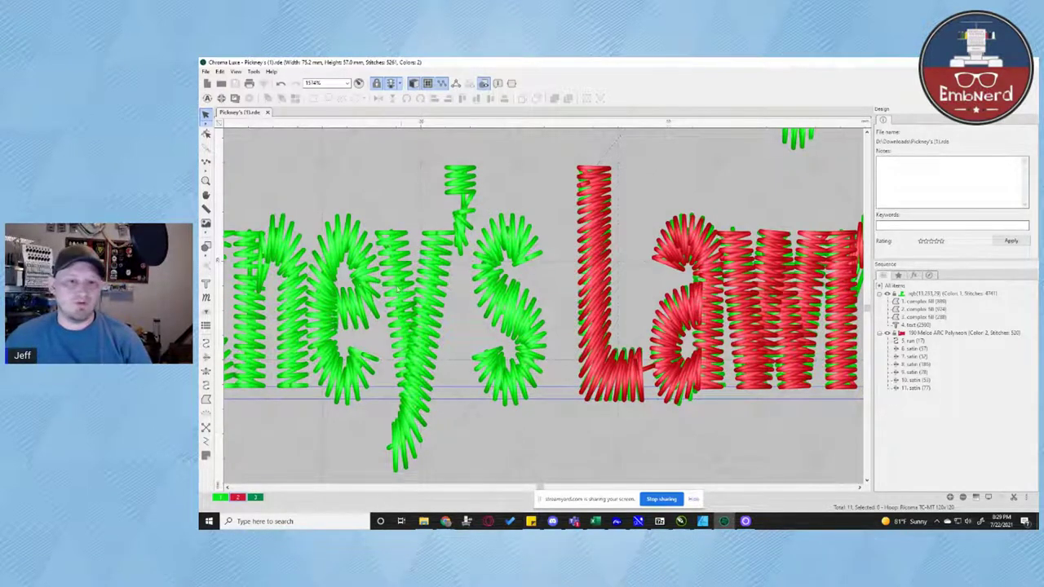
pyautogui.click(205, 371)
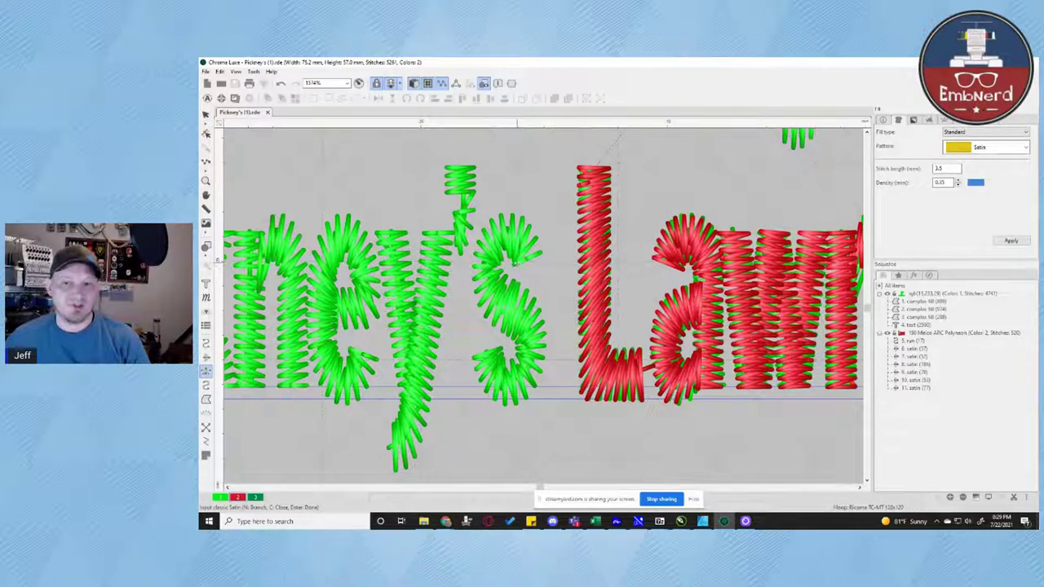
pyautogui.click(515, 263)
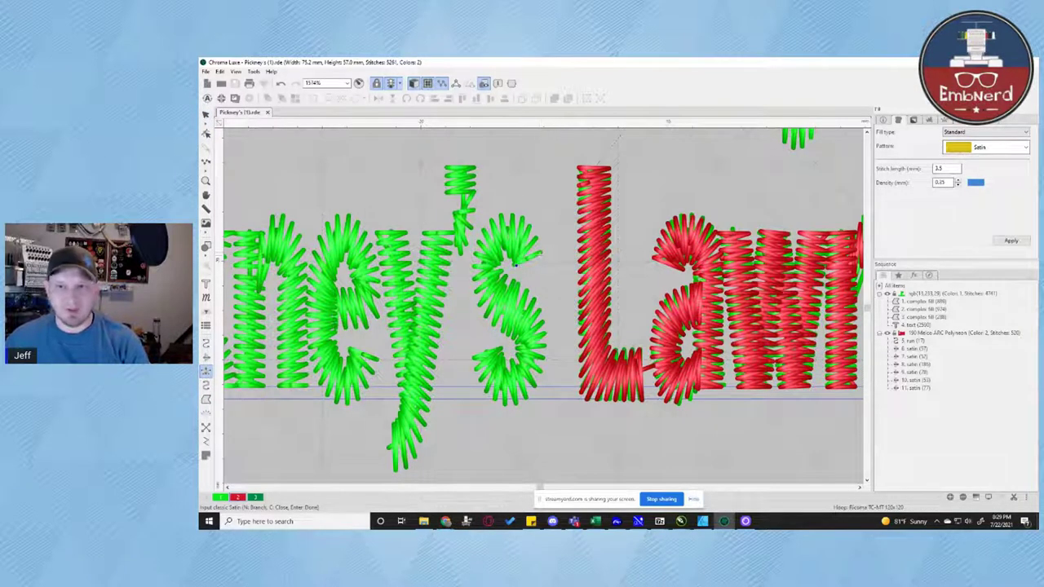
pyautogui.click(543, 254)
pyautogui.click(511, 256)
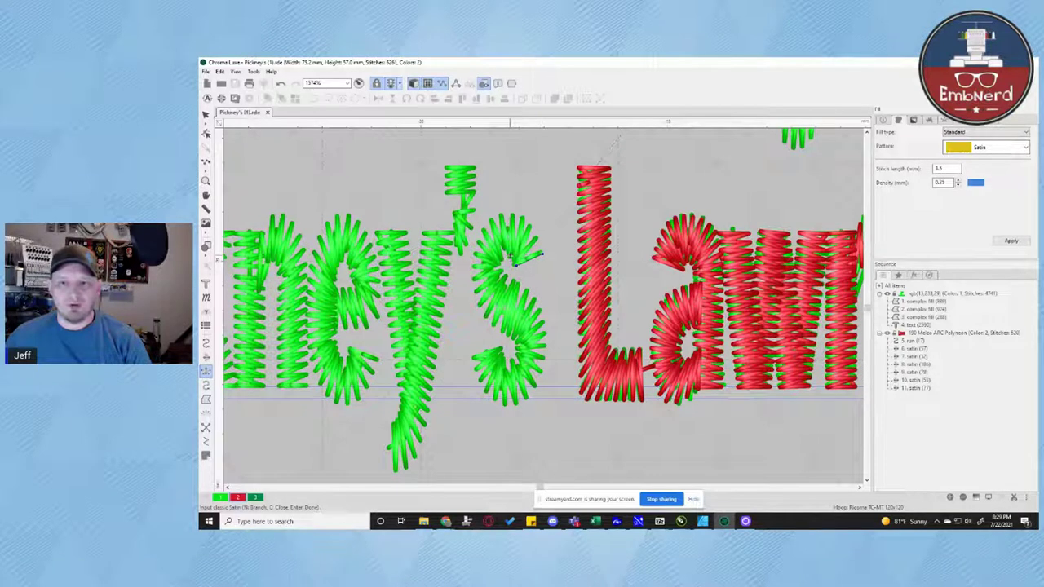
pyautogui.click(523, 219)
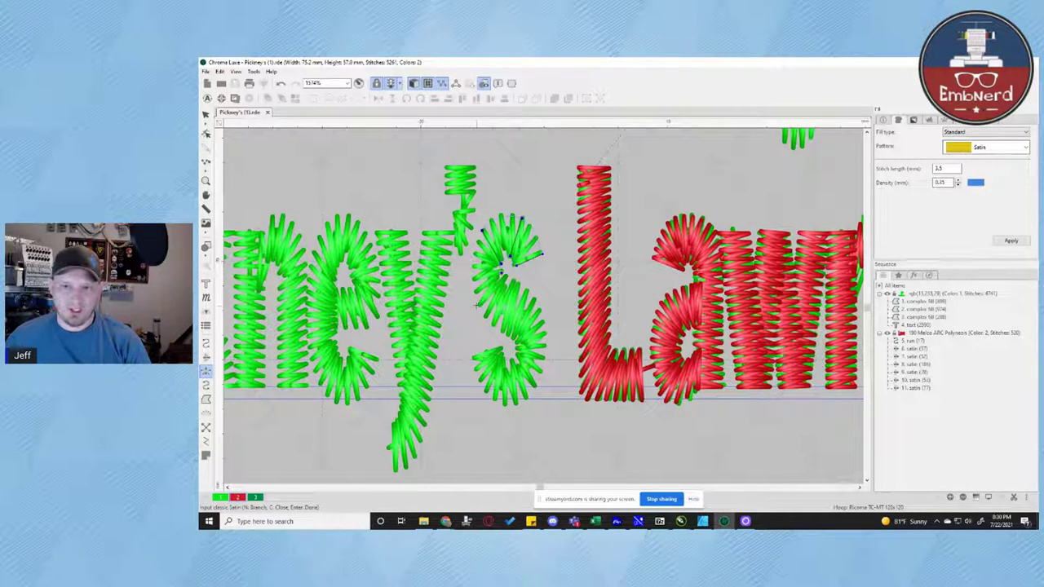
pyautogui.click(501, 271)
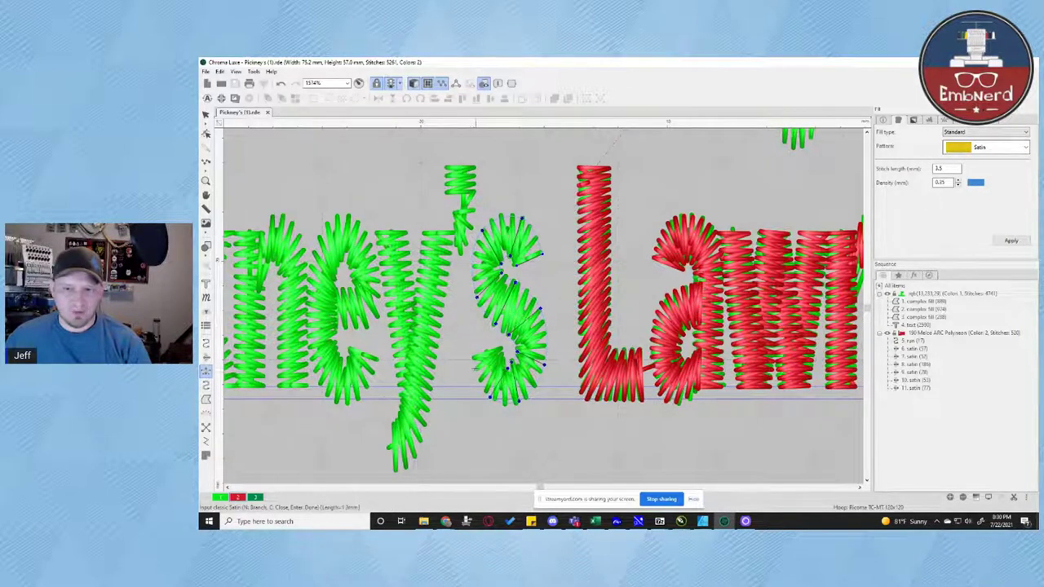
pyautogui.click(502, 352)
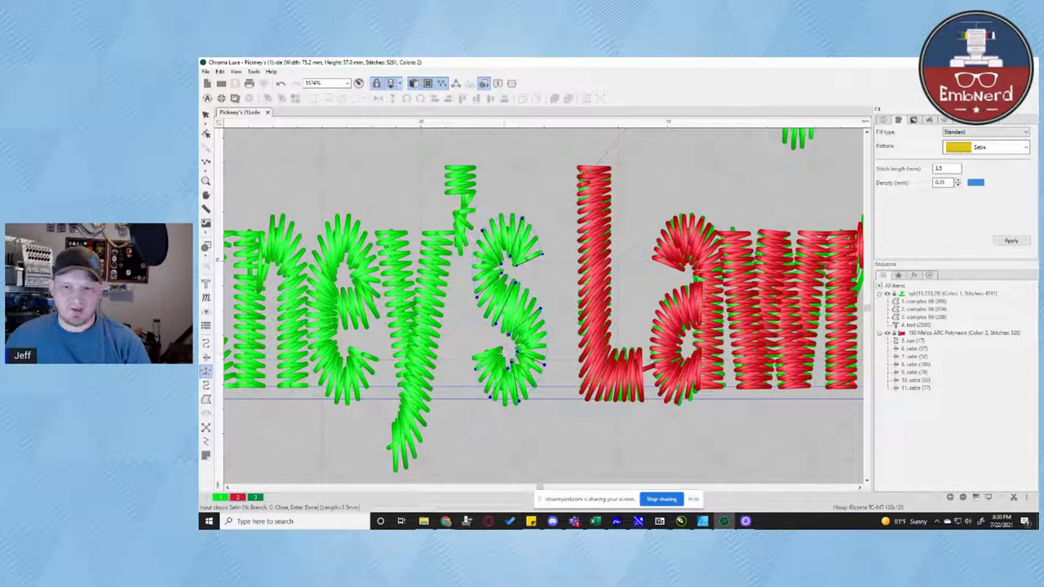
pyautogui.press('Return')
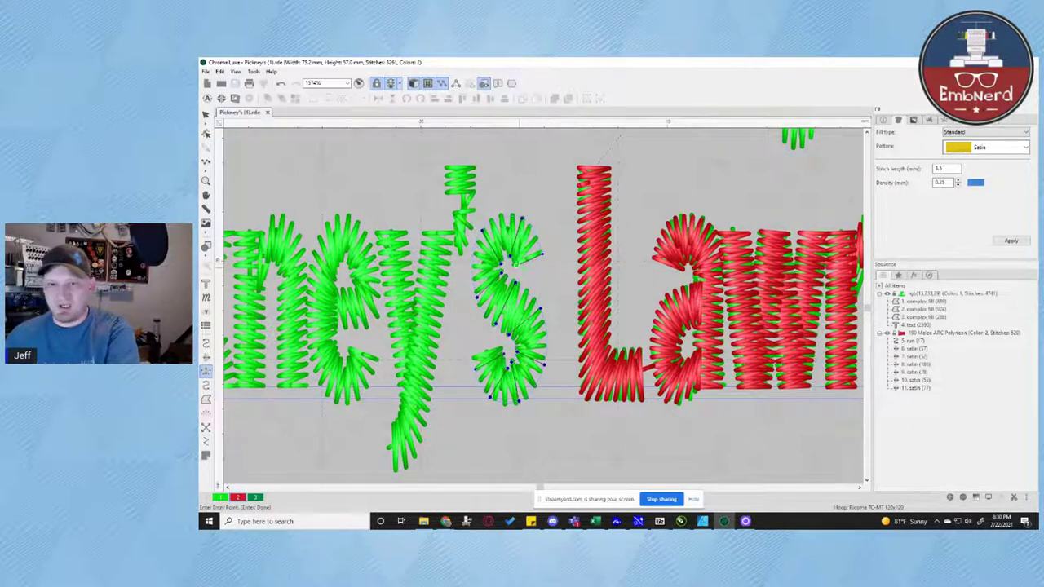
pyautogui.click(516, 264)
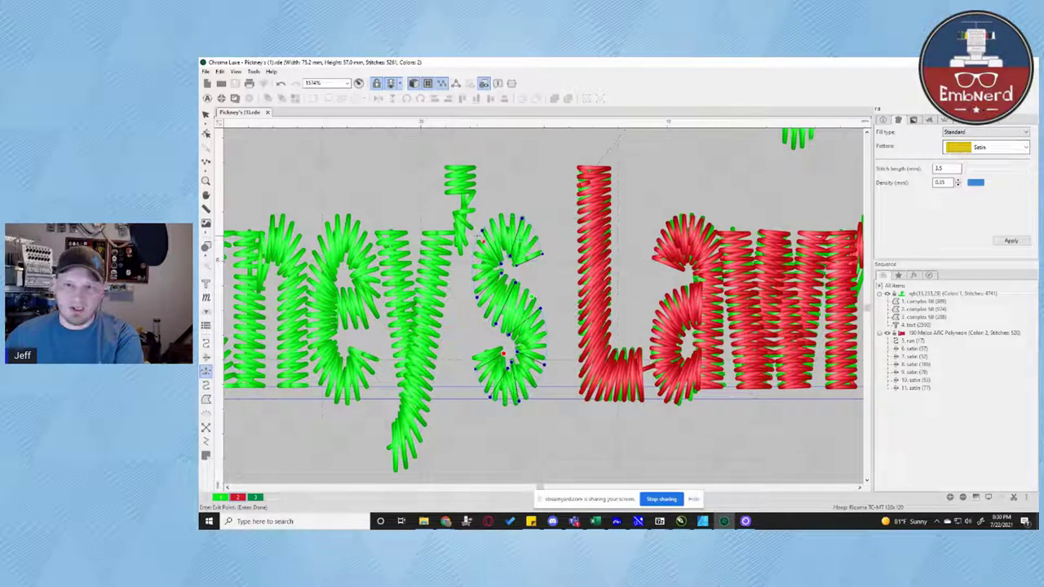
pyautogui.click(476, 245)
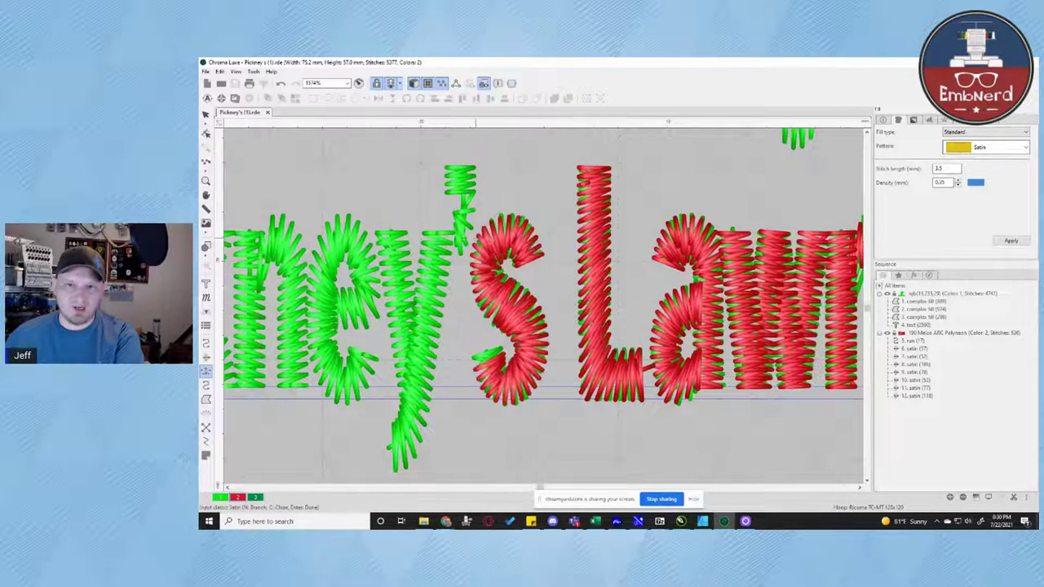
# Apply a triangle tie-in to the red satin column of the "s" in "Pickney's"
pyautogui.click(207, 115)
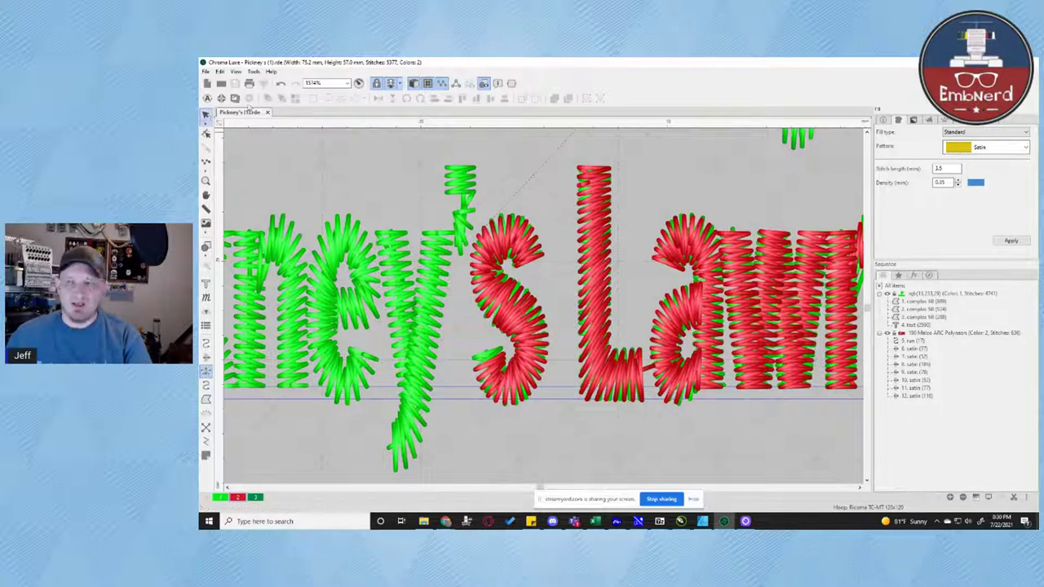
pyautogui.click(992, 120)
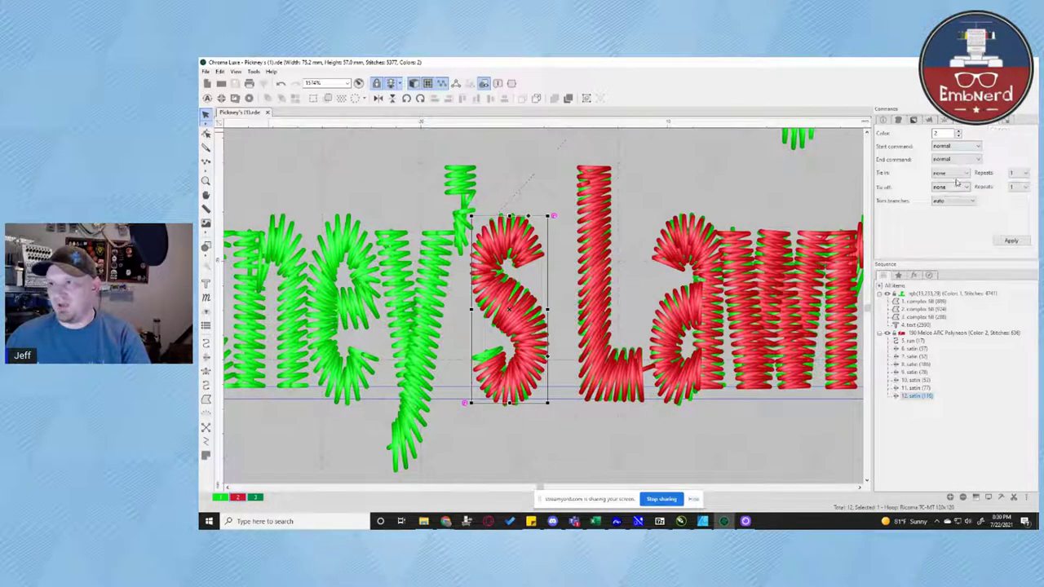
pyautogui.click(966, 176)
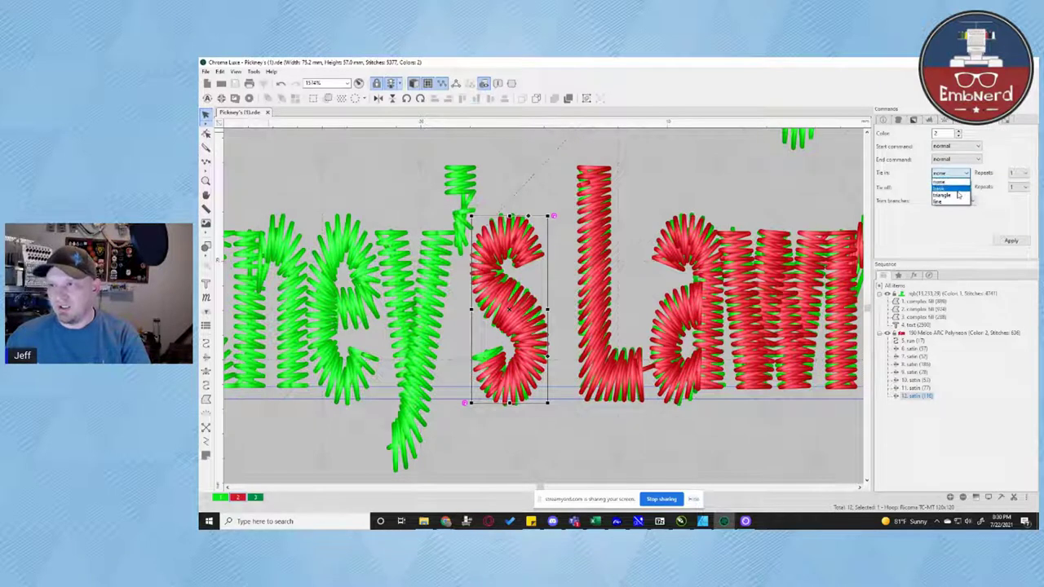
pyautogui.click(958, 195)
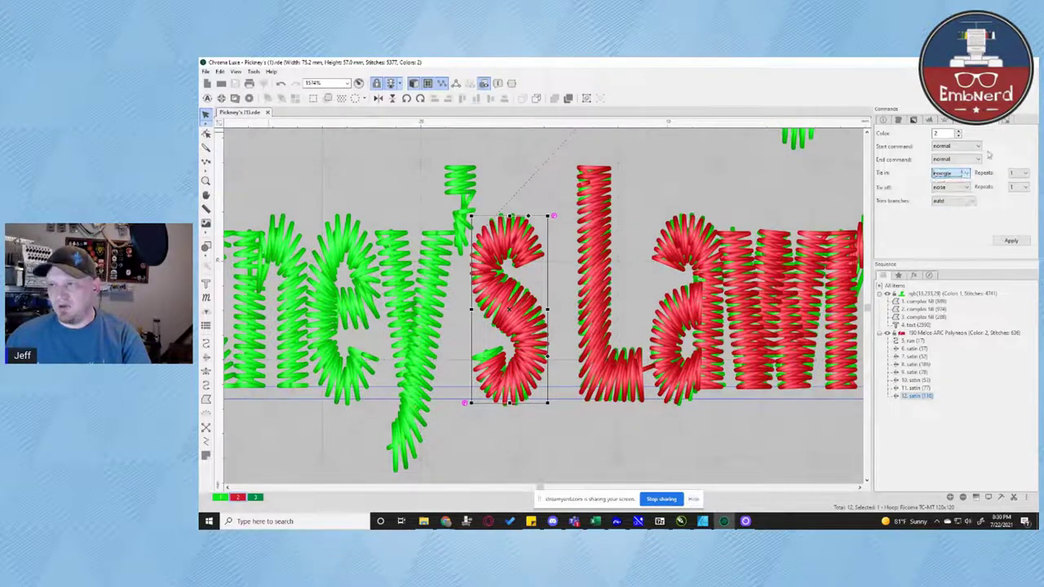
pyautogui.click(1011, 241)
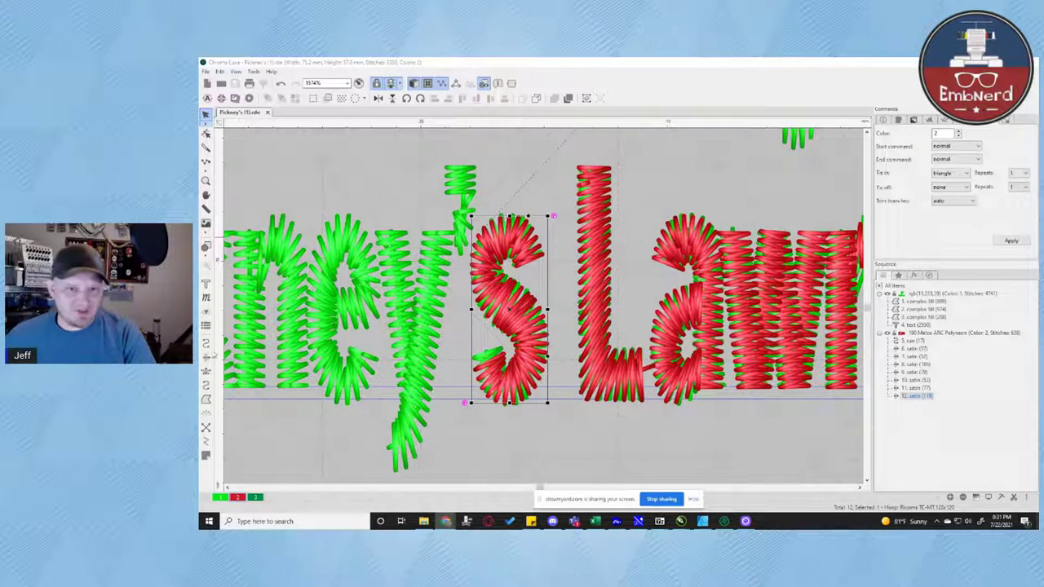
# Digitize a red classic satin column over the apostrophe in "Pickney's", with its exit point at the lower edge near the "s"
pyautogui.click(206, 371)
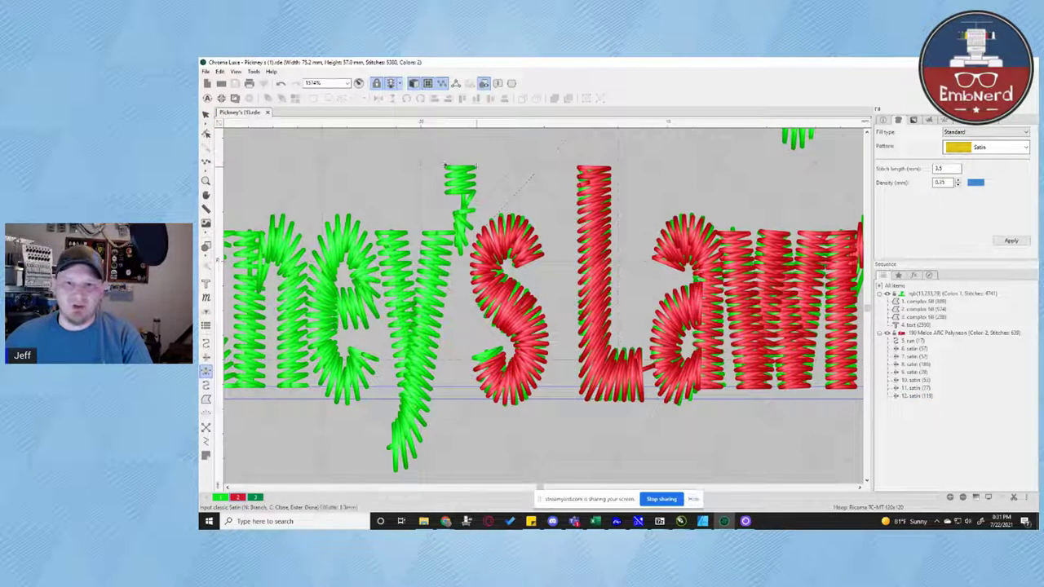
pyautogui.click(448, 168)
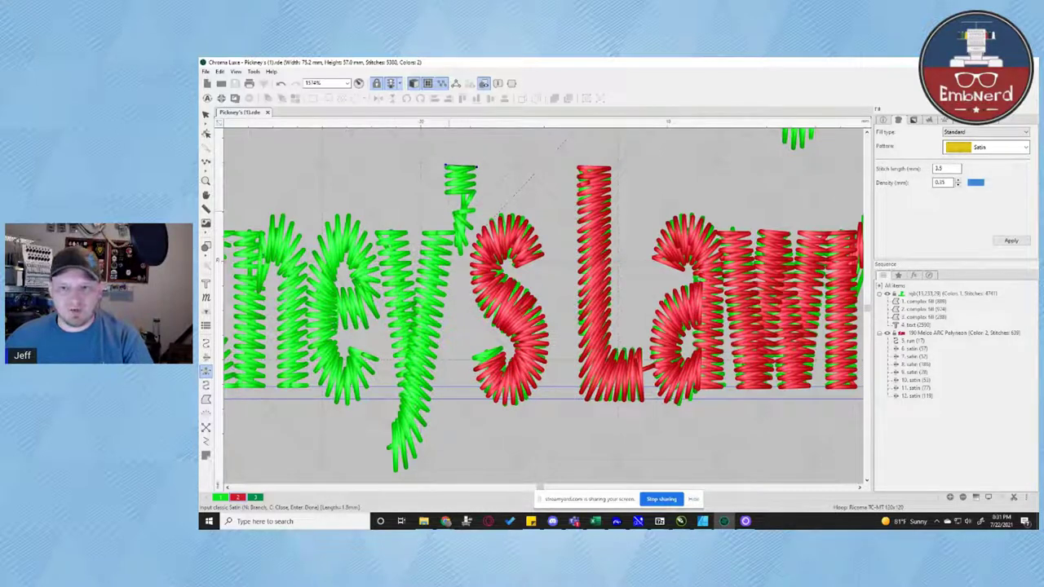
pyautogui.click(447, 207)
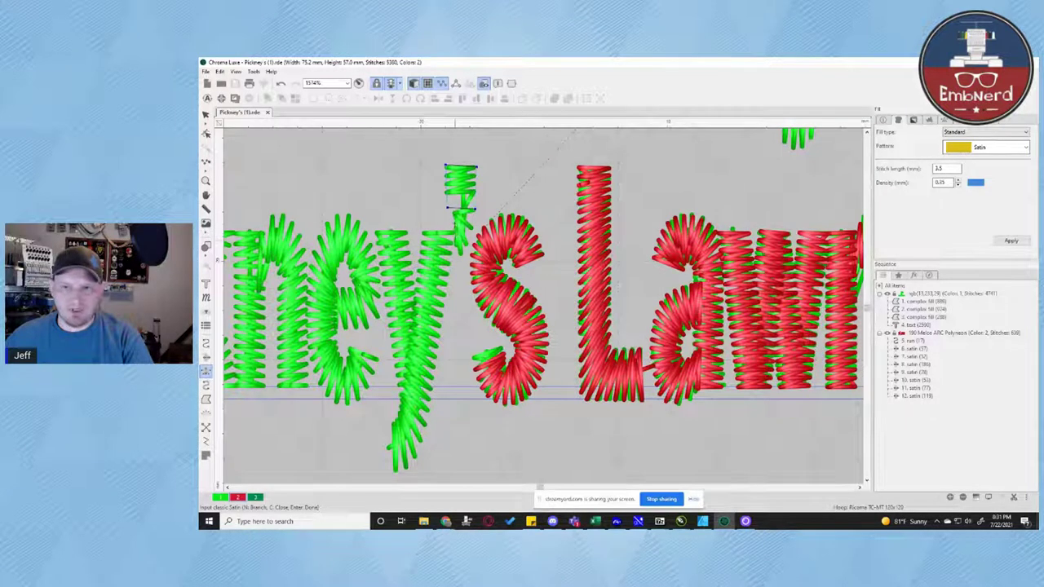
pyautogui.click(455, 223)
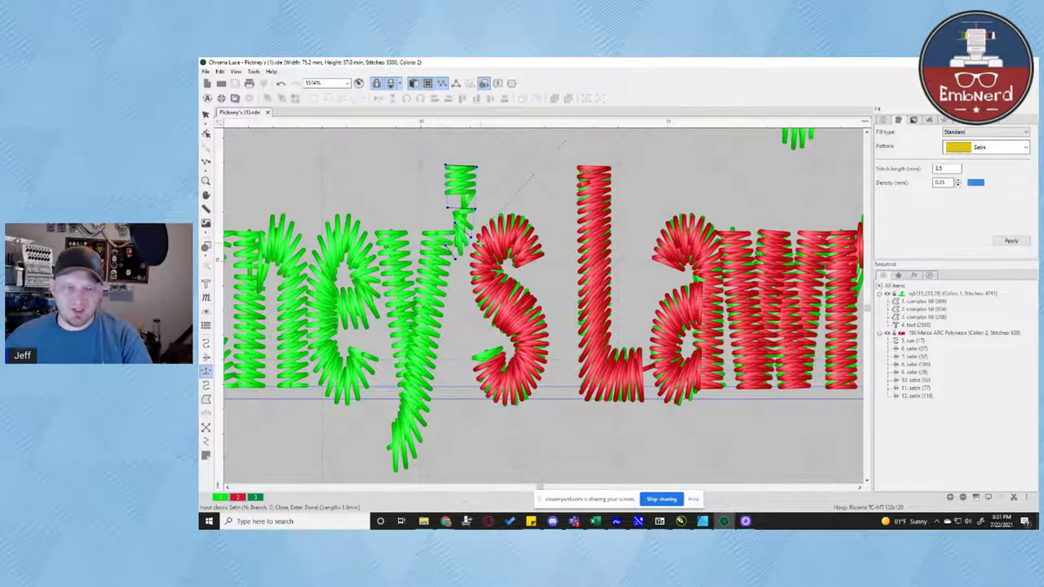
pyautogui.press('Return')
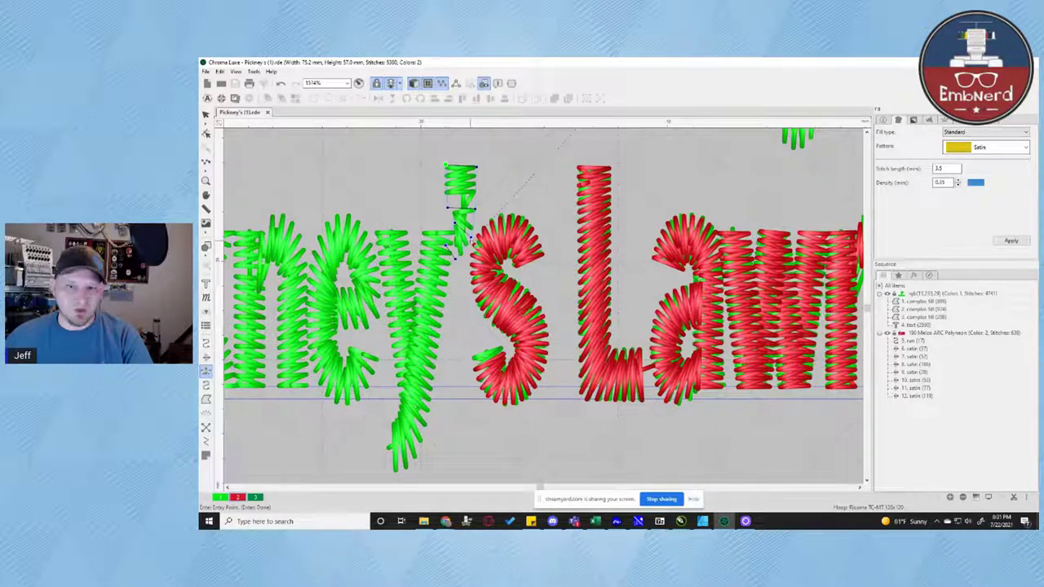
pyautogui.click(471, 242)
pyautogui.click(472, 243)
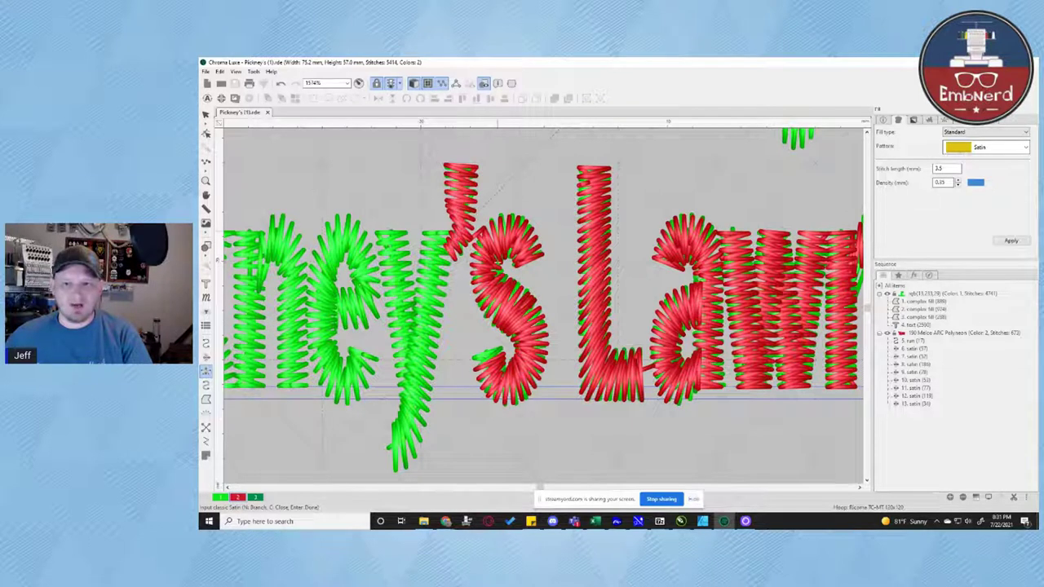
# Examine the outlines and the entry and exit points of the "s" and apostrophe satin columns where they meet
pyautogui.click(205, 114)
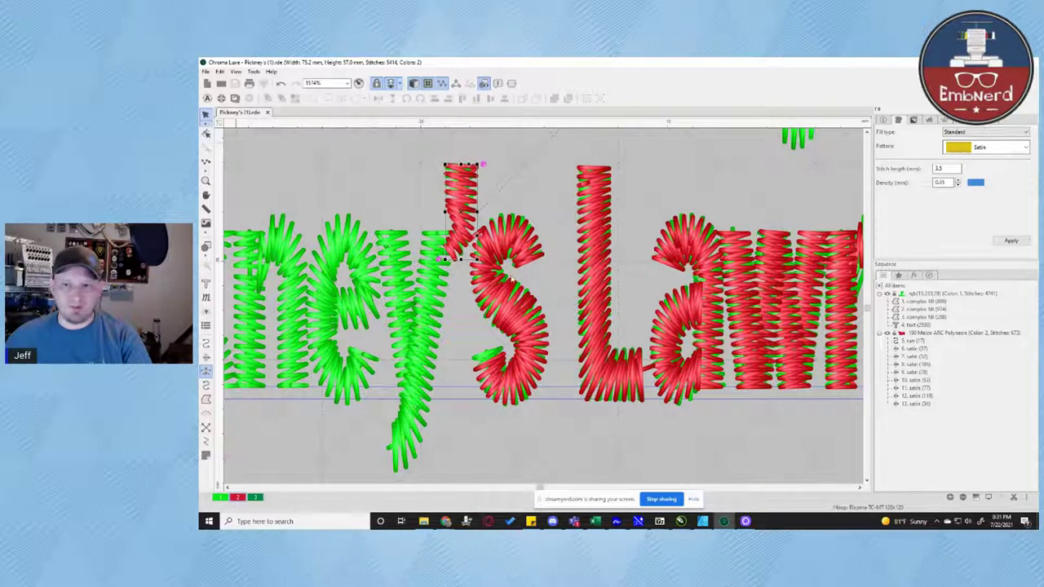
pyautogui.click(785, 324)
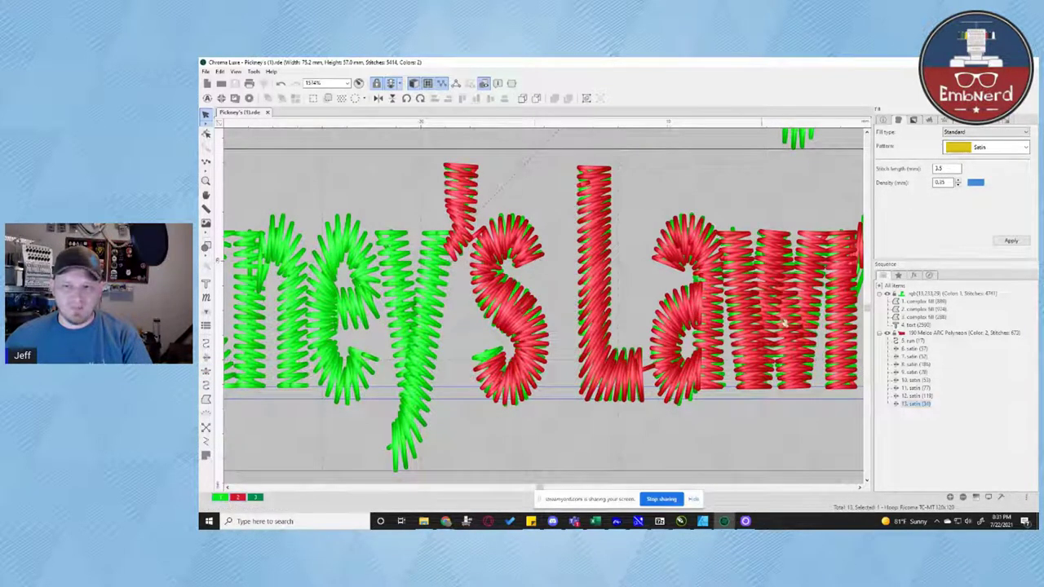
pyautogui.click(919, 396)
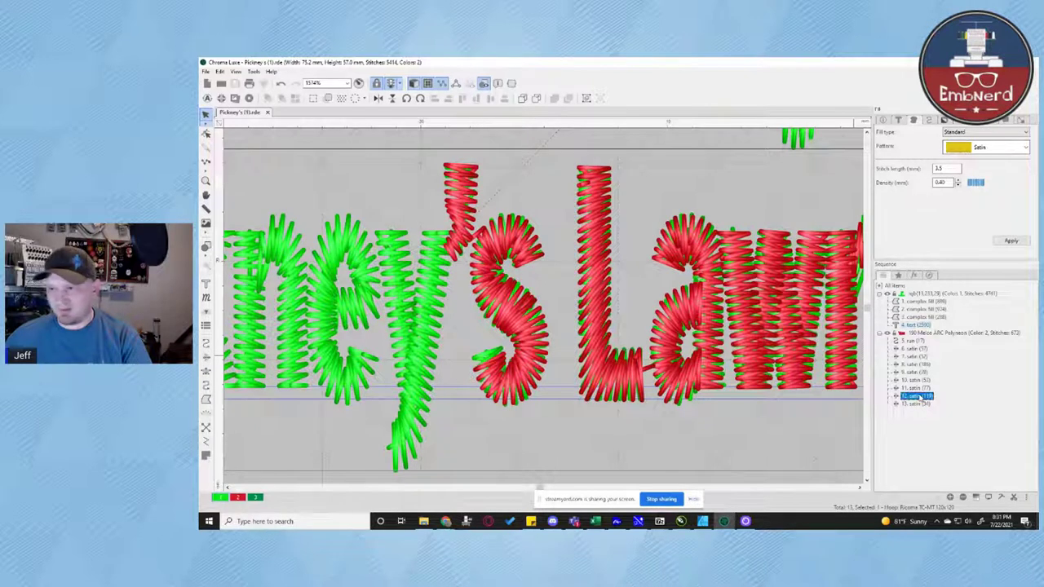
pyautogui.click(206, 133)
pyautogui.doubleClick(482, 245)
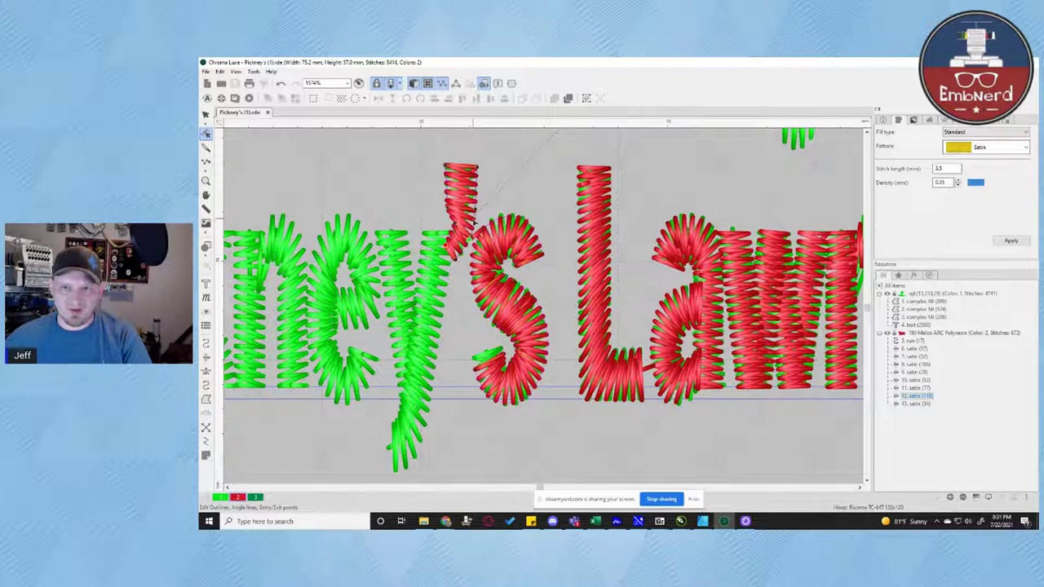
pyautogui.click(473, 239)
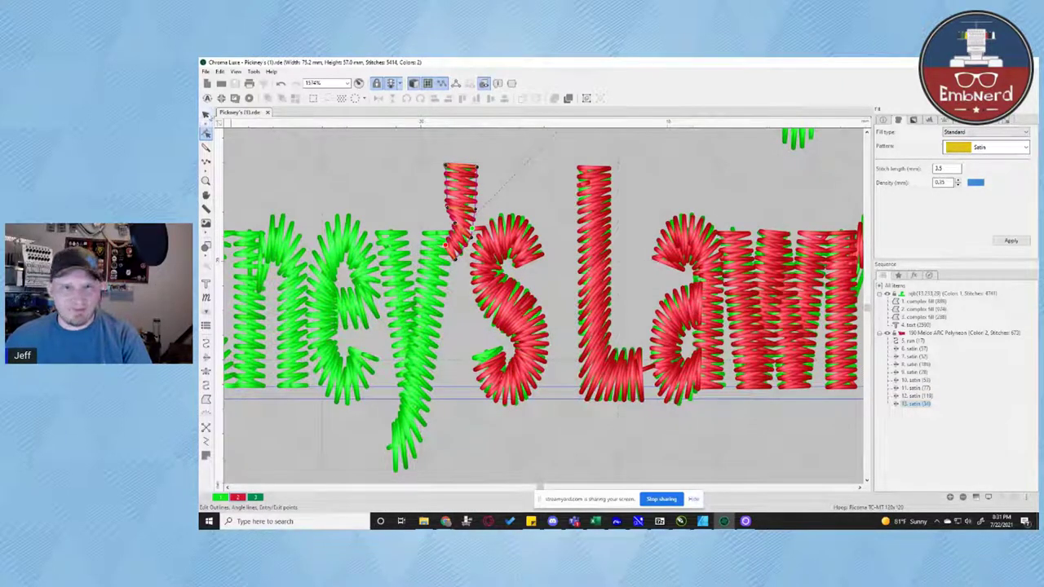
pyautogui.click(207, 114)
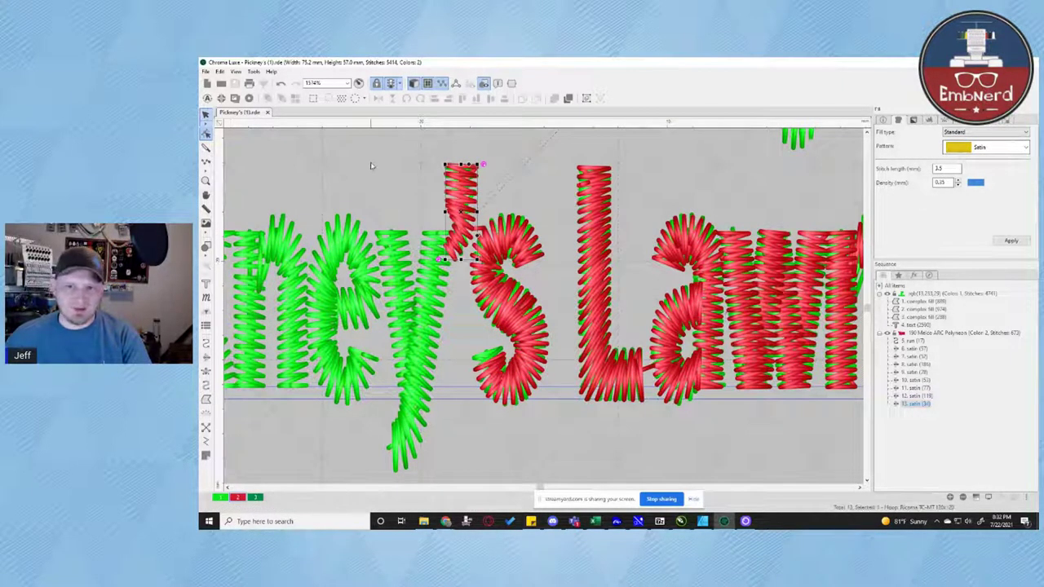
pyautogui.click(371, 166)
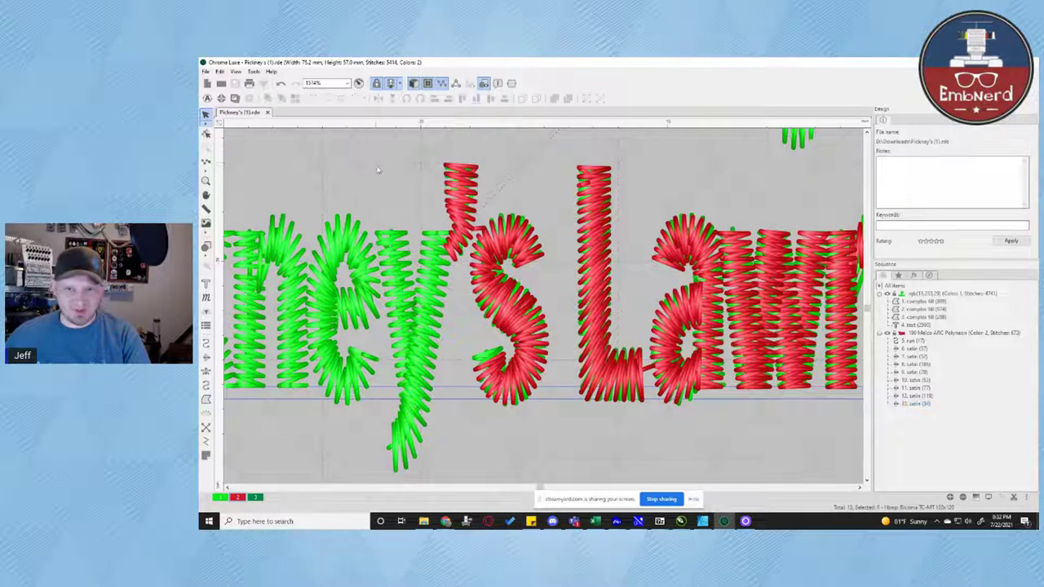
# Digitize a red classic satin column over the long stroke and tail of the "y", with its exit point where the short arm joins
pyautogui.click(207, 370)
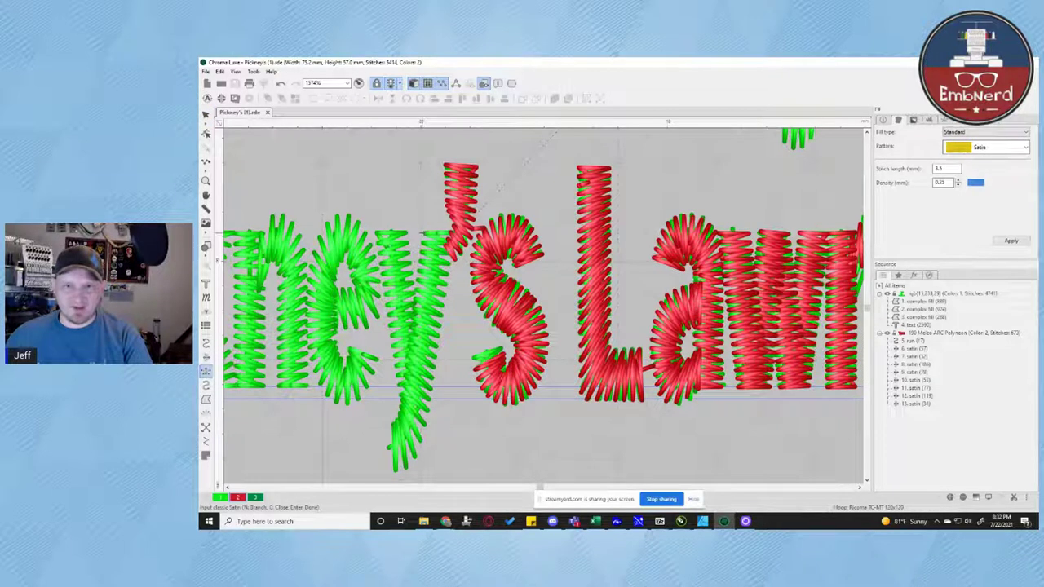
pyautogui.click(423, 234)
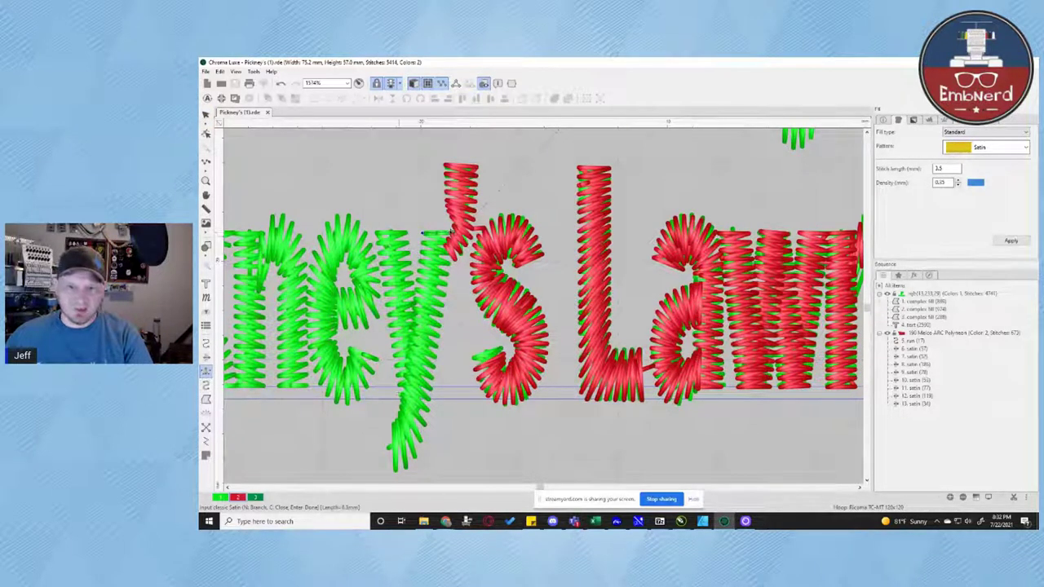
pyautogui.click(401, 396)
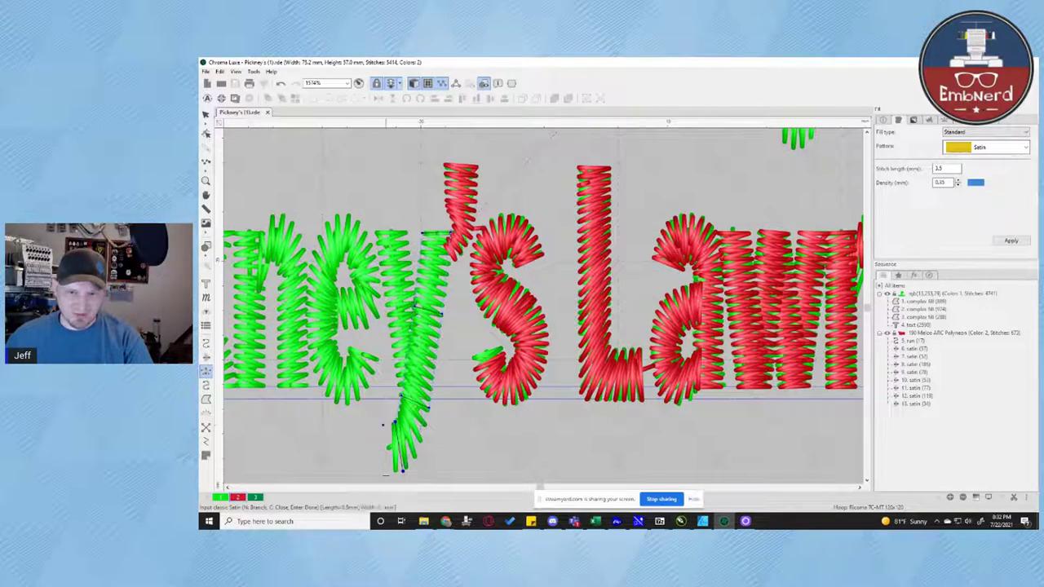
pyautogui.click(382, 424)
pyautogui.press('Return')
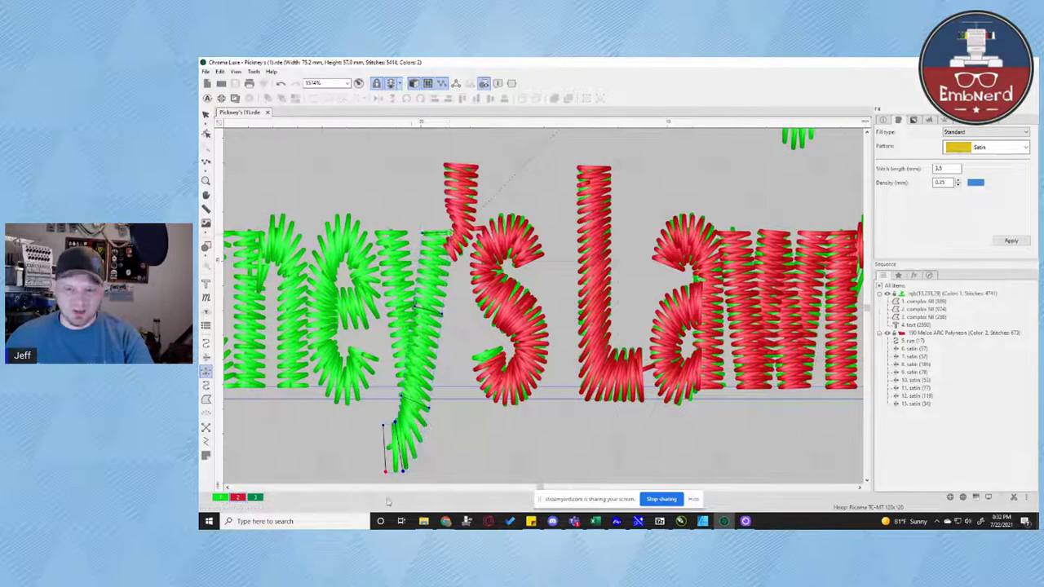
pyautogui.click(387, 471)
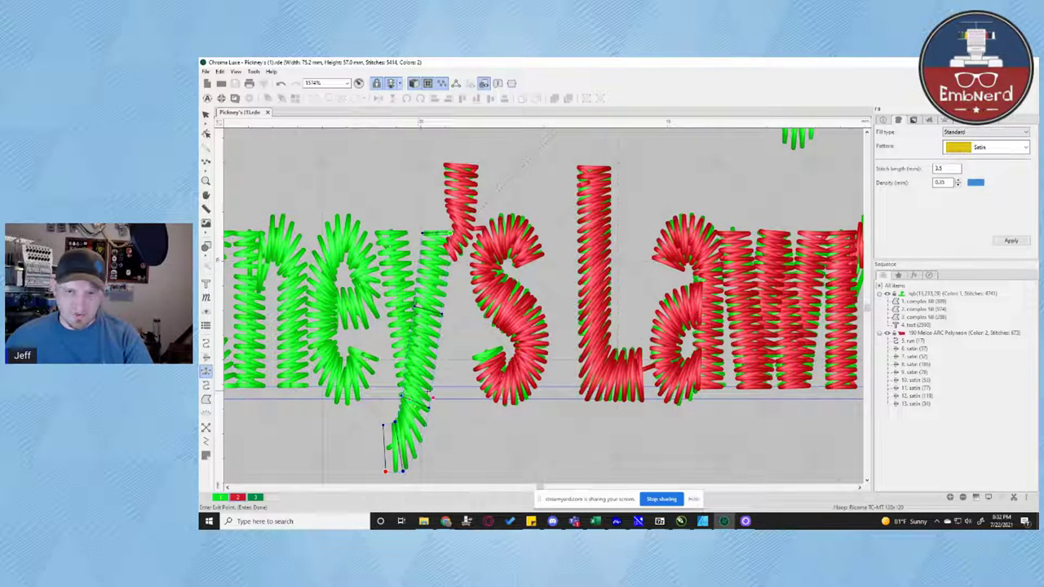
pyautogui.click(401, 395)
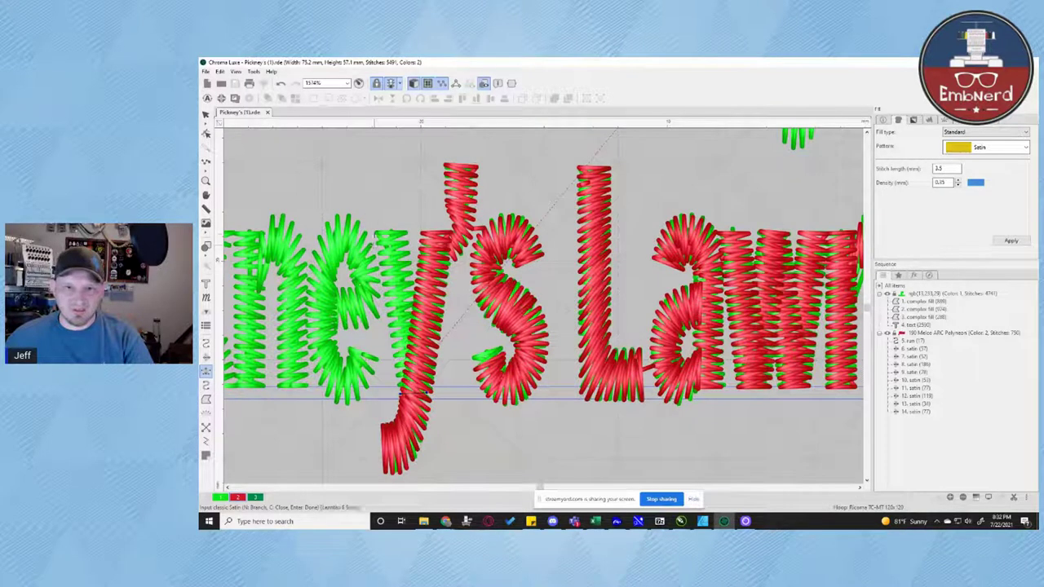
# Digitize a red classic satin column over the short arm of the "y", with its entry point at the lower end by the long stroke
pyautogui.click(376, 234)
pyautogui.click(407, 233)
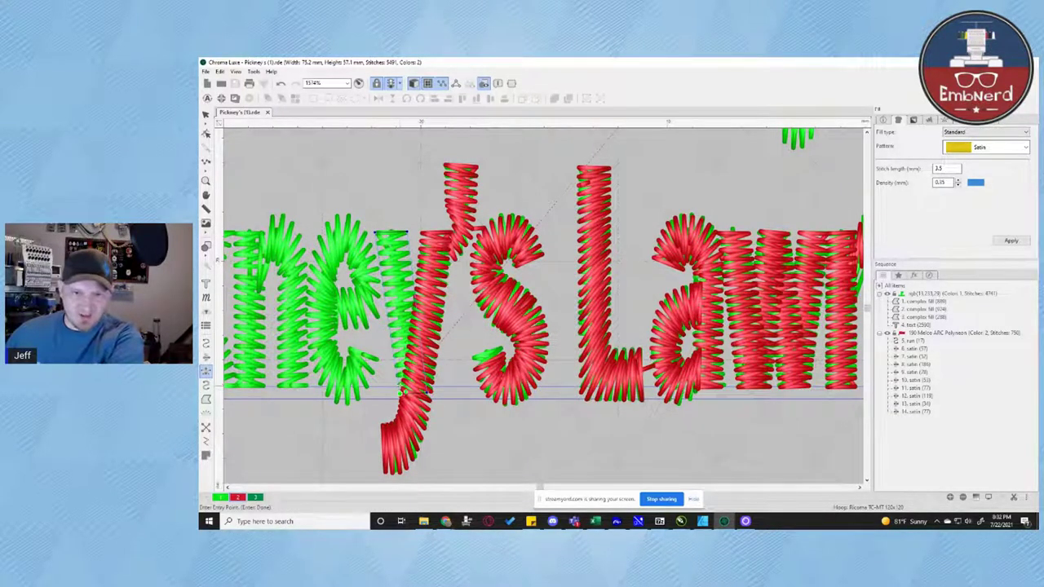
pyautogui.press('Return')
pyautogui.click(401, 389)
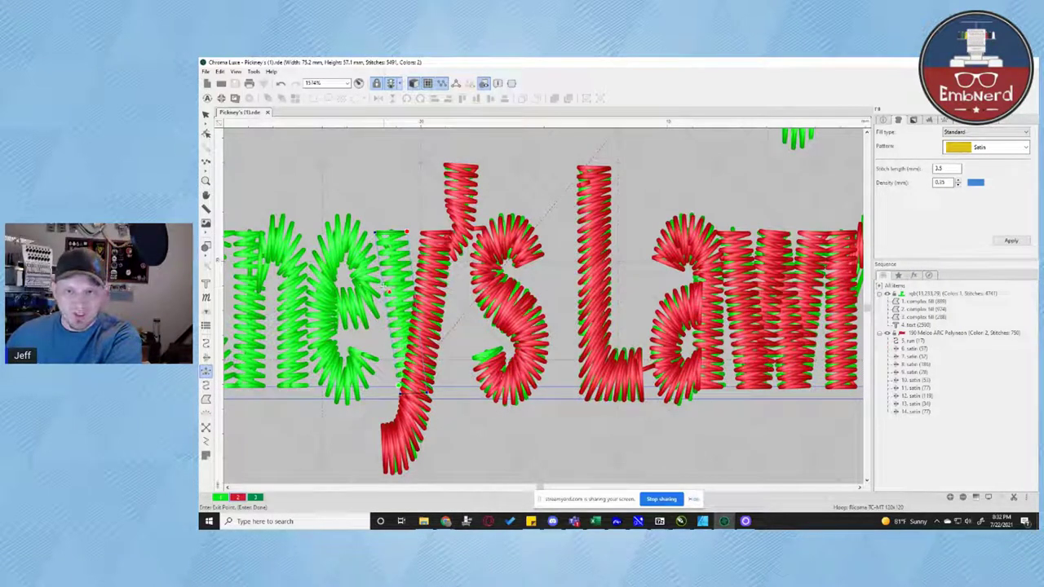
pyautogui.press('Return')
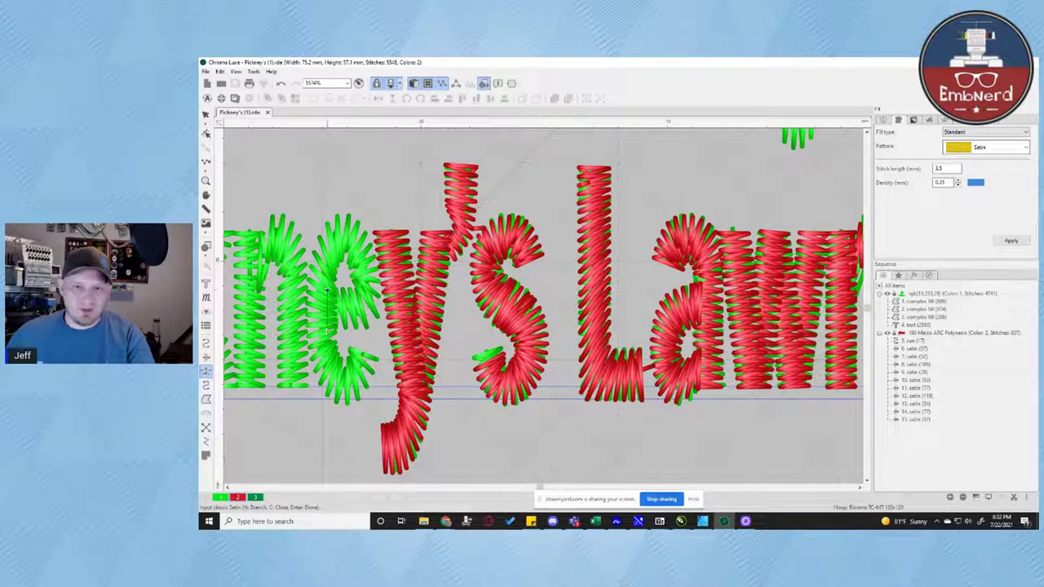
# Digitize one continuous red classic satin column over the "e" from its crossbar around to its lower end, with its exit point beside the "n"
pyautogui.click(327, 330)
pyautogui.click(354, 289)
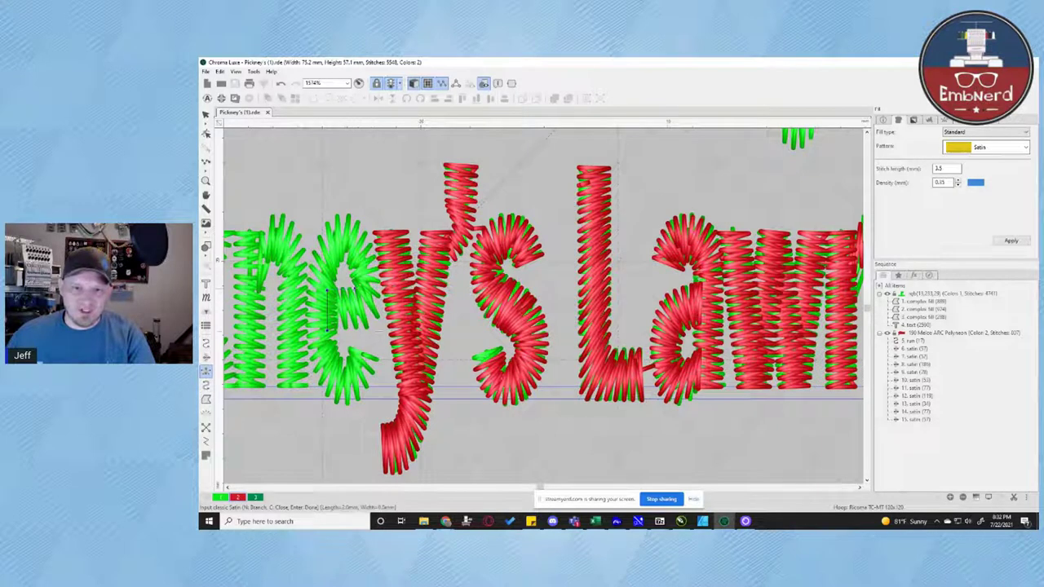
pyautogui.click(376, 328)
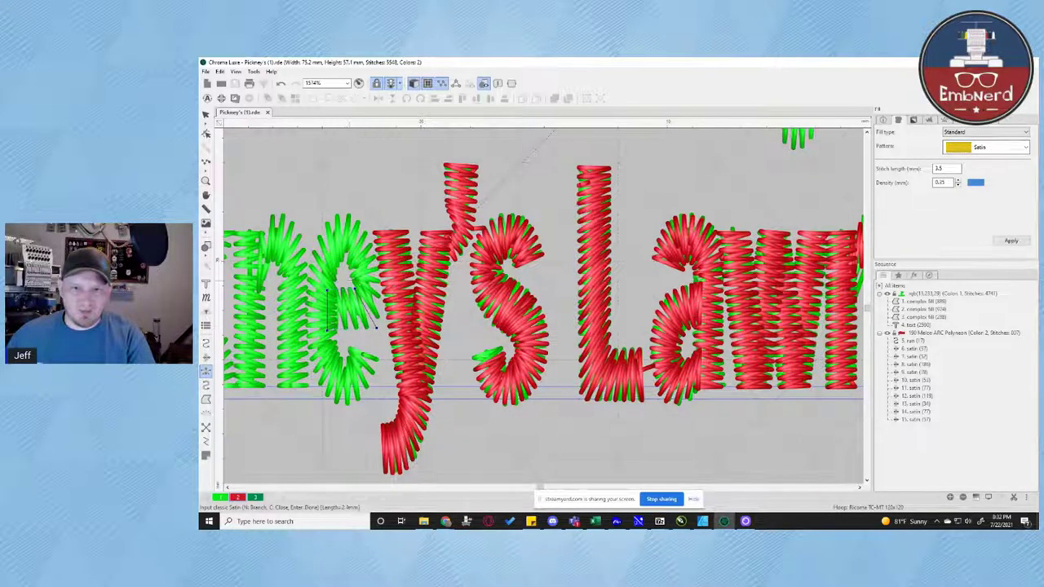
pyautogui.click(351, 273)
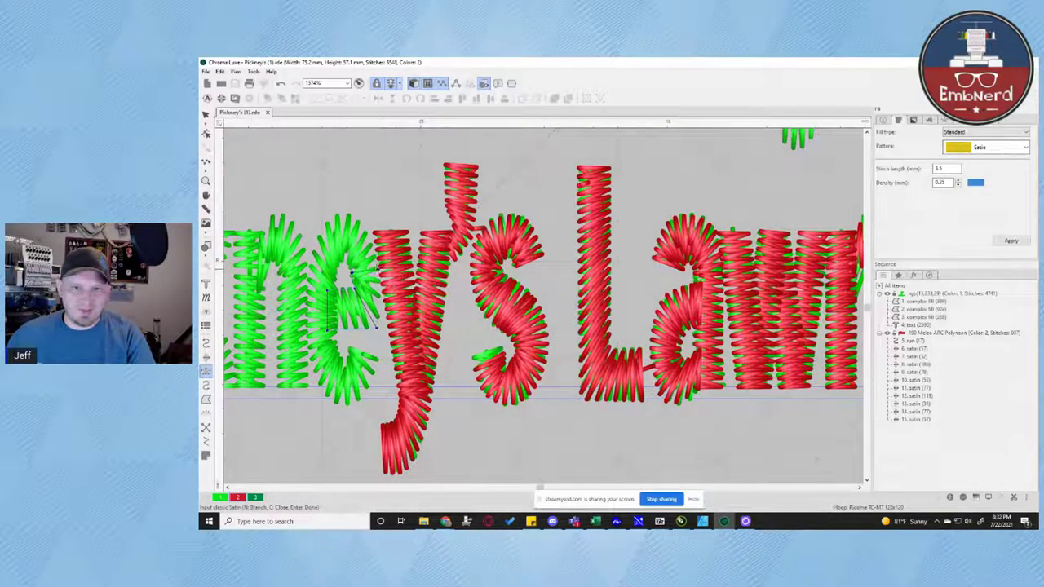
pyautogui.click(377, 269)
pyautogui.click(346, 254)
pyautogui.click(360, 224)
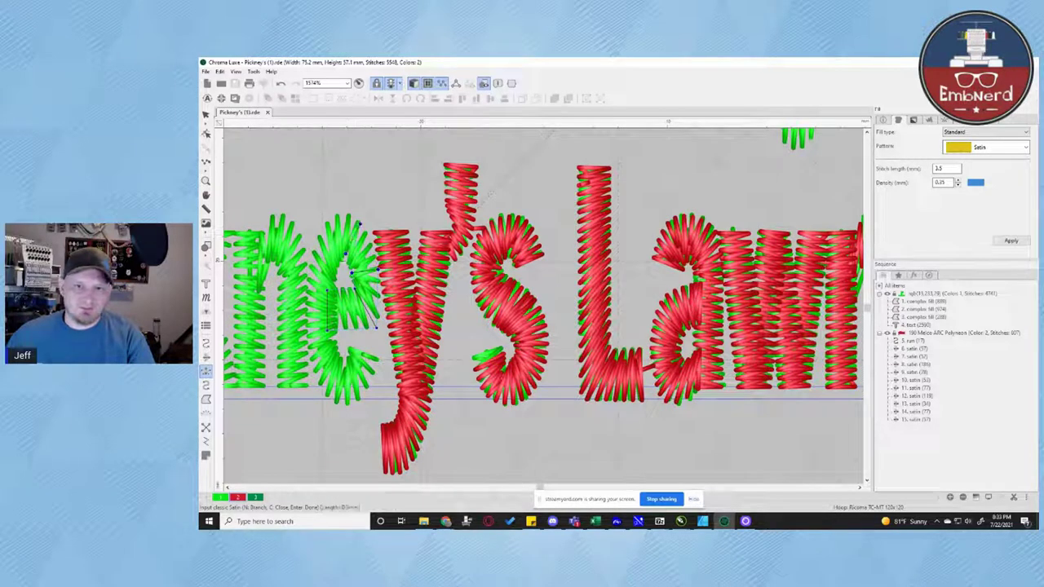
pyautogui.click(331, 220)
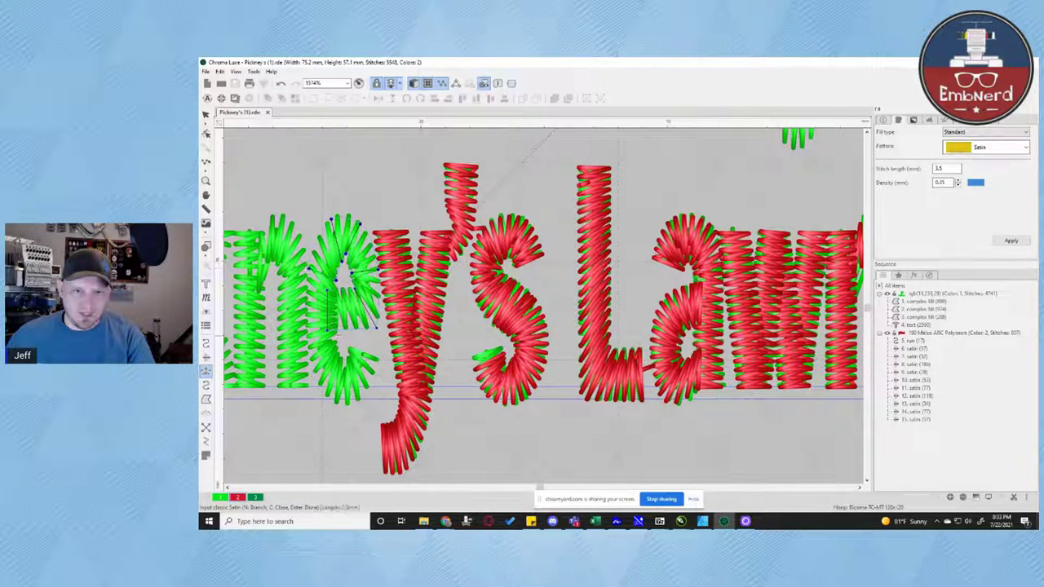
pyautogui.click(308, 338)
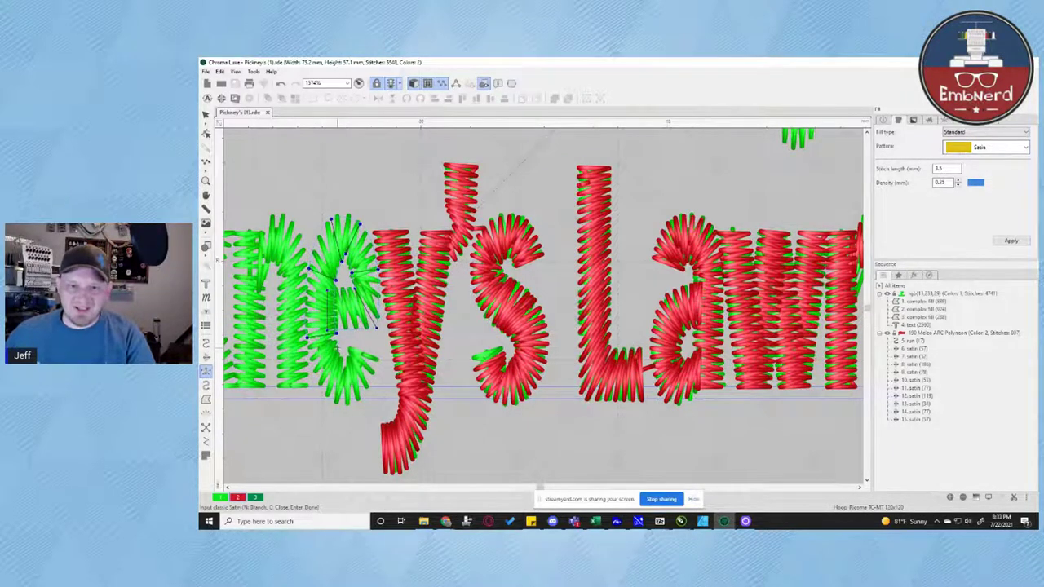
pyautogui.click(338, 349)
pyautogui.click(315, 376)
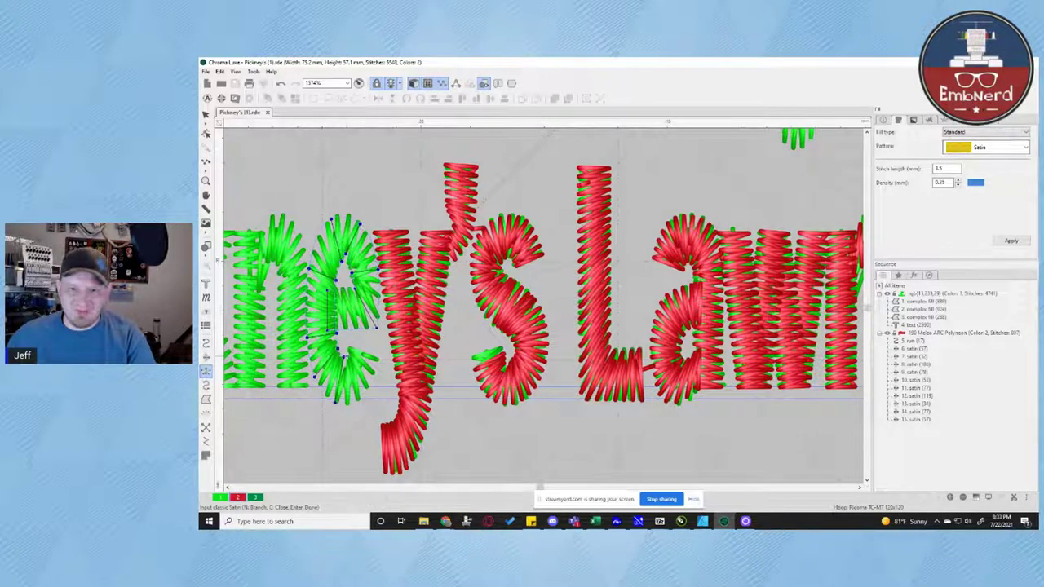
pyautogui.click(369, 390)
pyautogui.click(352, 358)
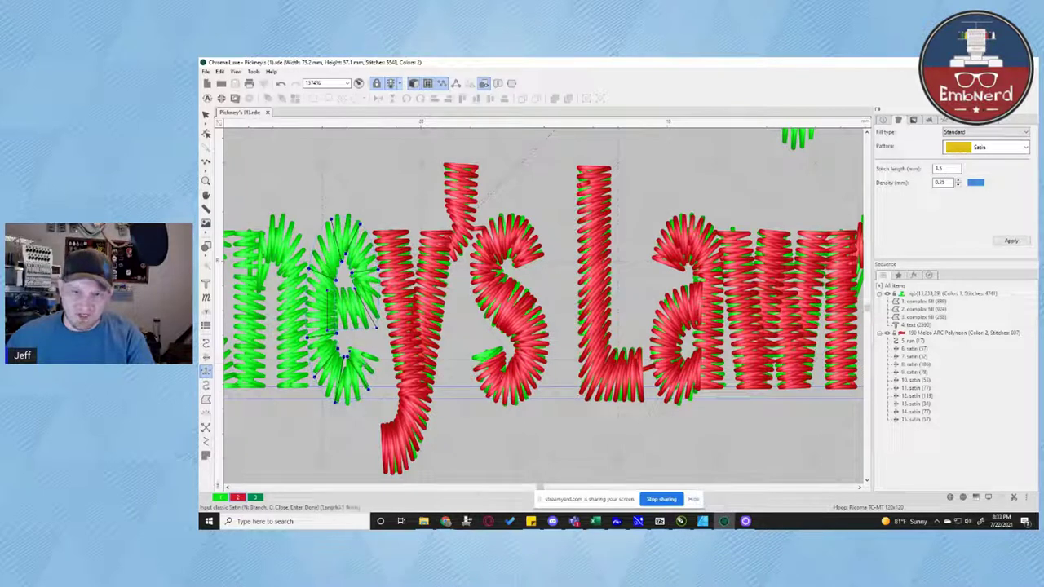
pyautogui.press('Return')
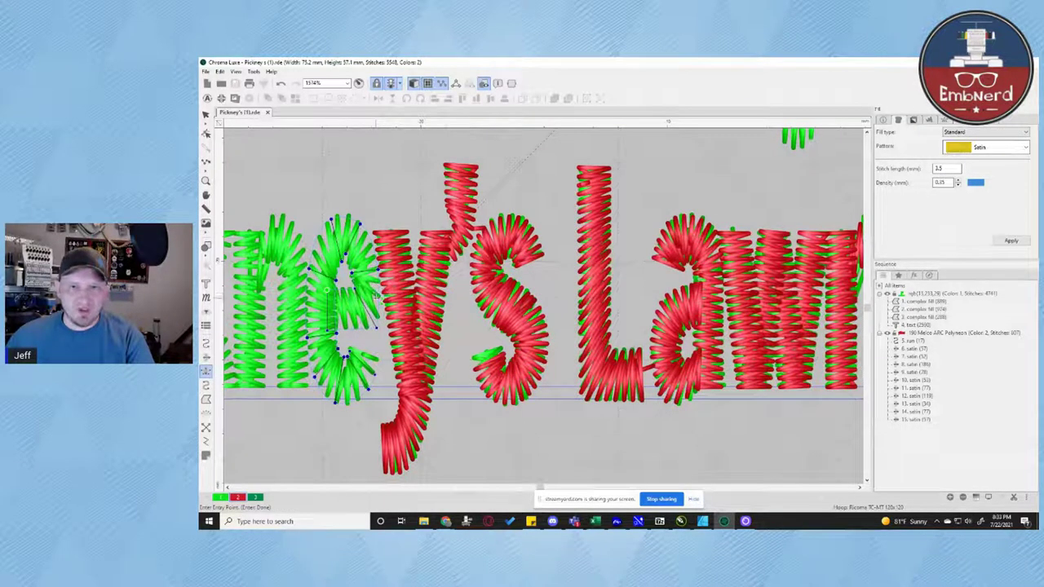
pyautogui.click(376, 295)
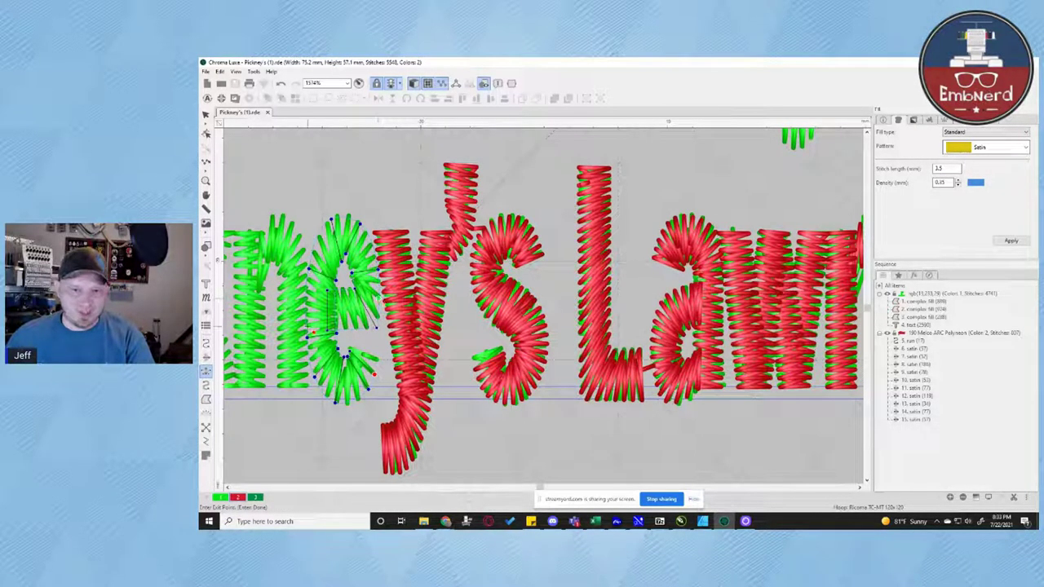
pyautogui.click(302, 359)
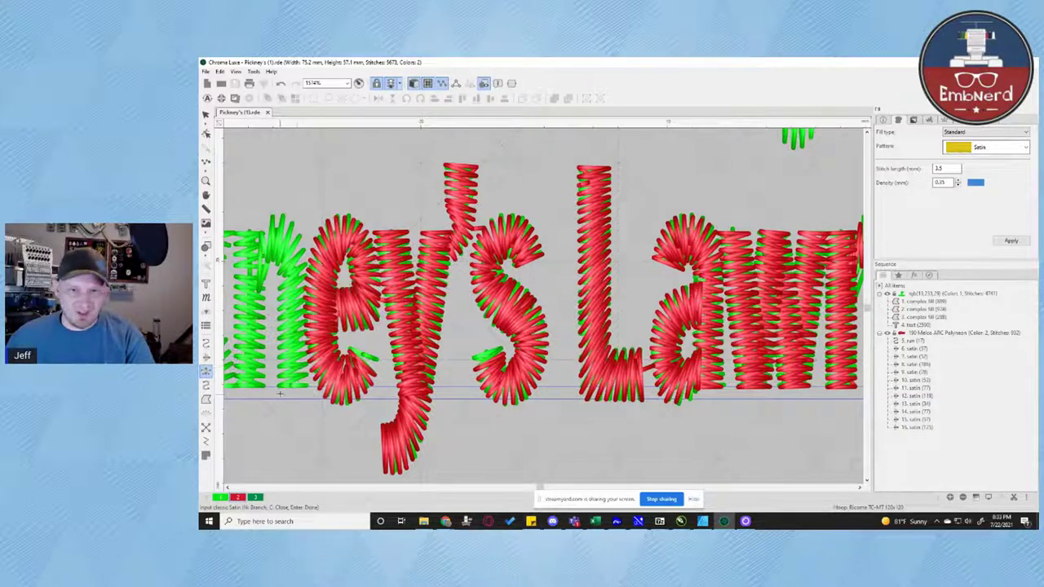
# Digitize a red classic satin column up the second leg of the "n" and over its arch, with its exit point at the stem
pyautogui.click(308, 386)
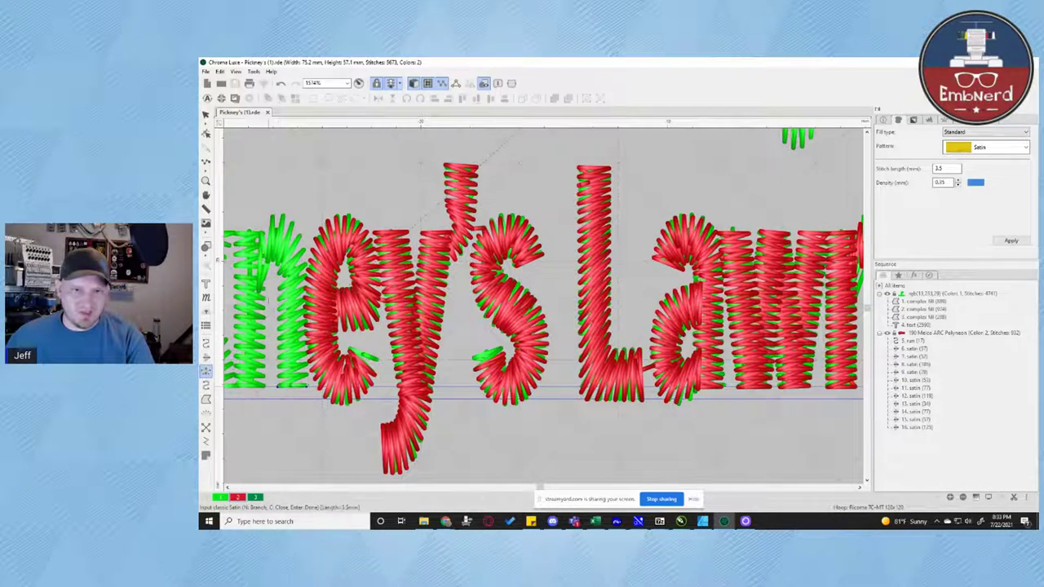
pyautogui.click(277, 386)
pyautogui.click(305, 277)
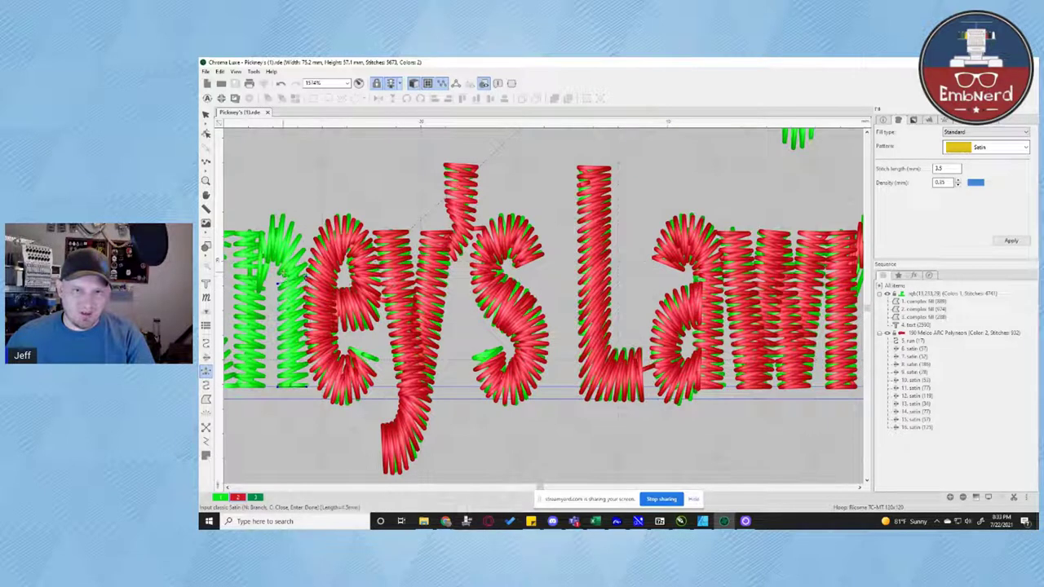
pyautogui.click(276, 269)
pyautogui.click(301, 234)
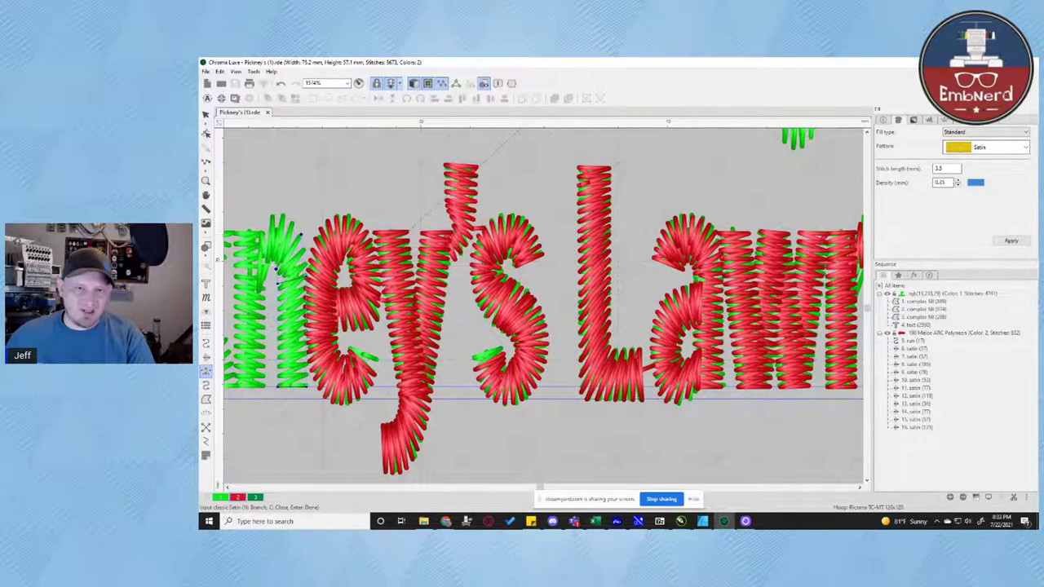
pyautogui.click(272, 264)
pyautogui.click(272, 217)
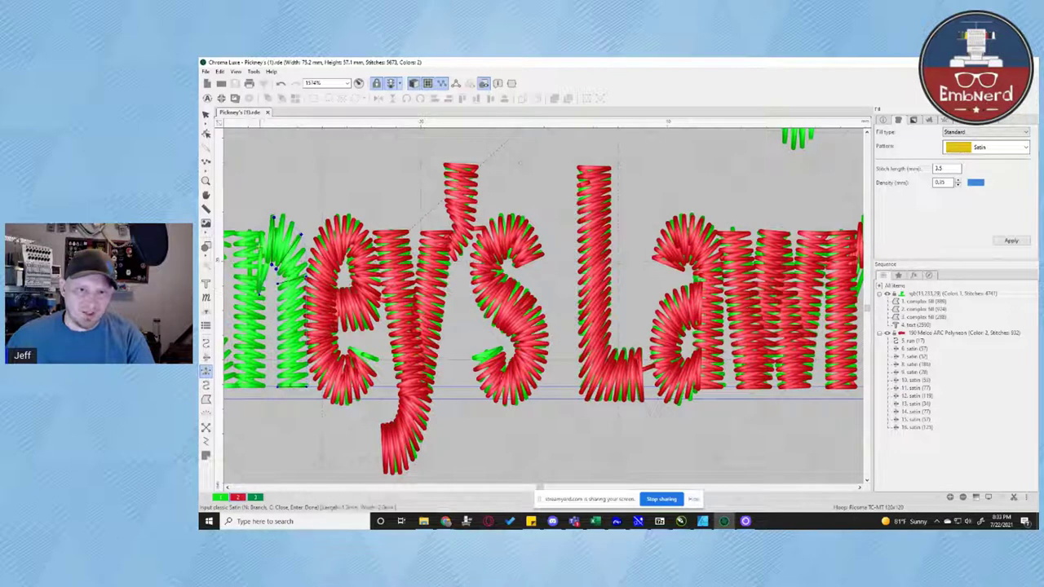
pyautogui.click(258, 242)
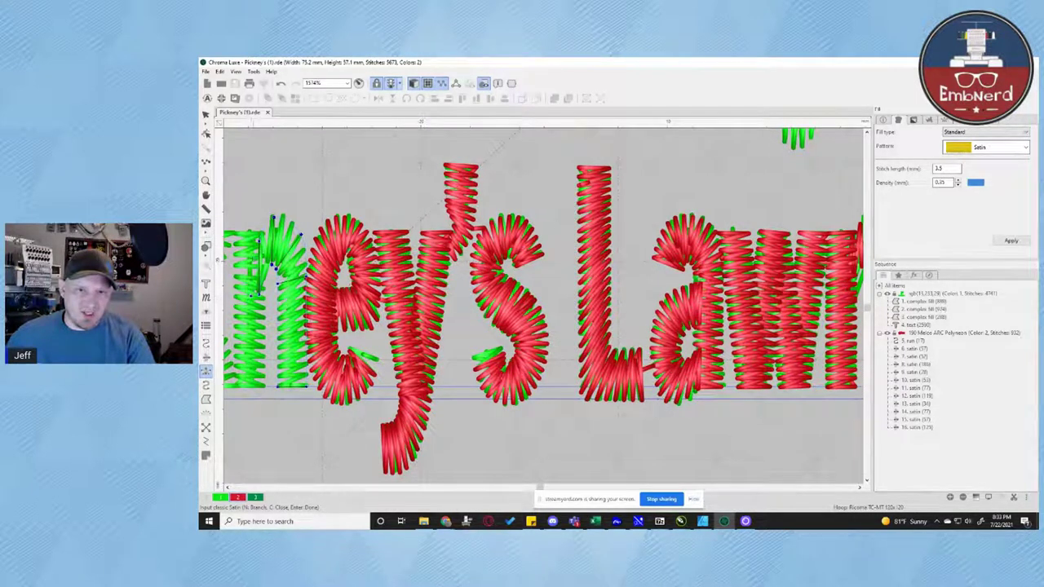
pyautogui.press('Return')
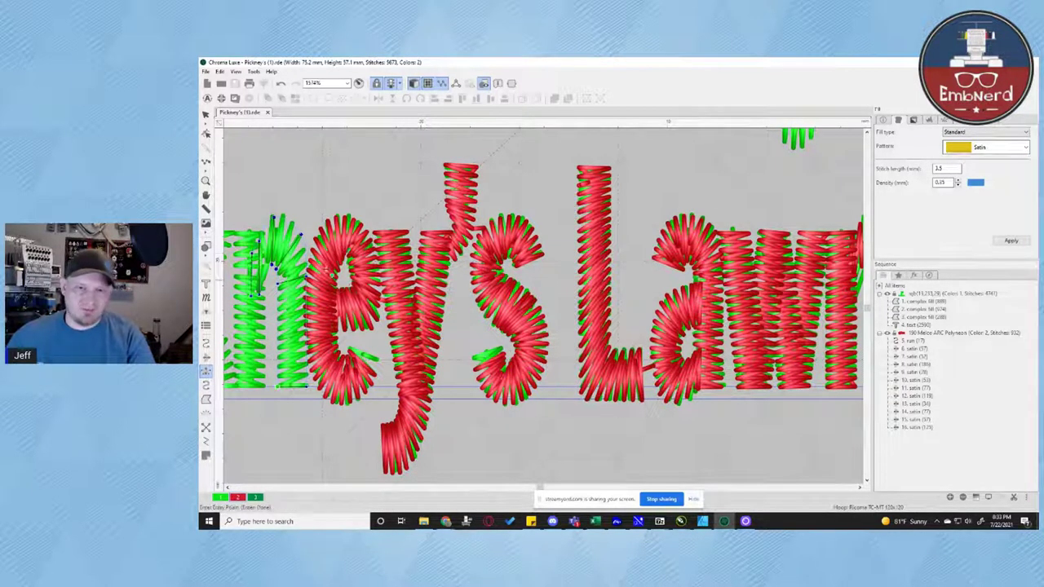
pyautogui.click(252, 253)
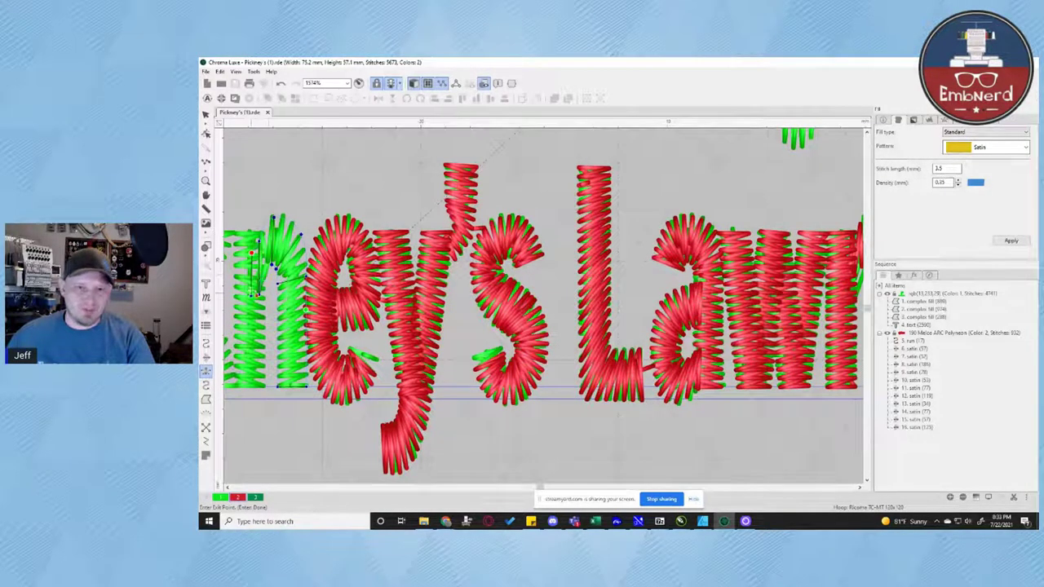
pyautogui.click(260, 260)
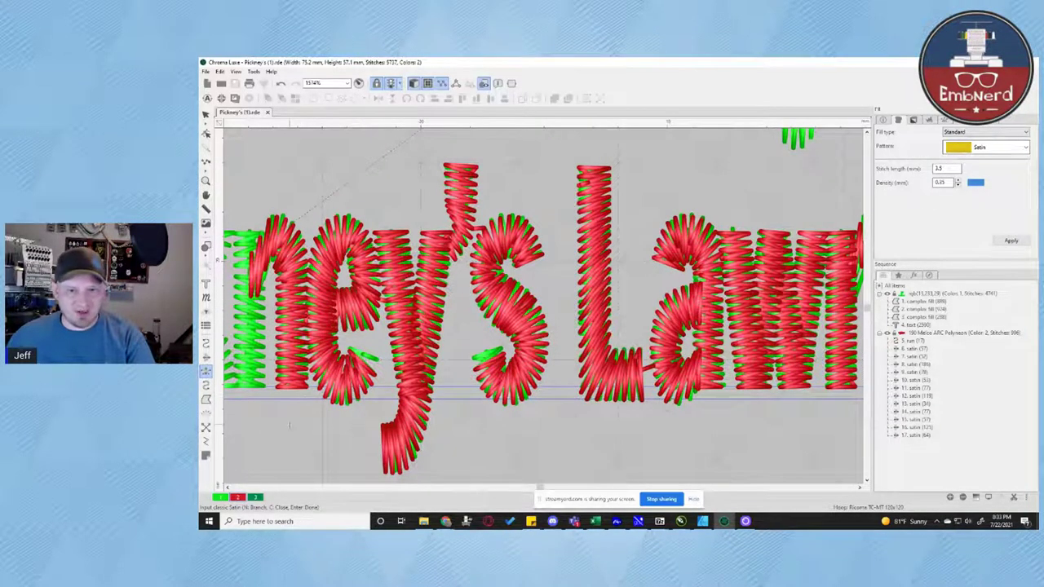
# Digitize a red classic satin column over the stem of the "n", with its entry at the arch and its exit at the base beside the "k"
pyautogui.press('space')
pyautogui.moveTo(291, 428); pyautogui.dragTo(466, 431)
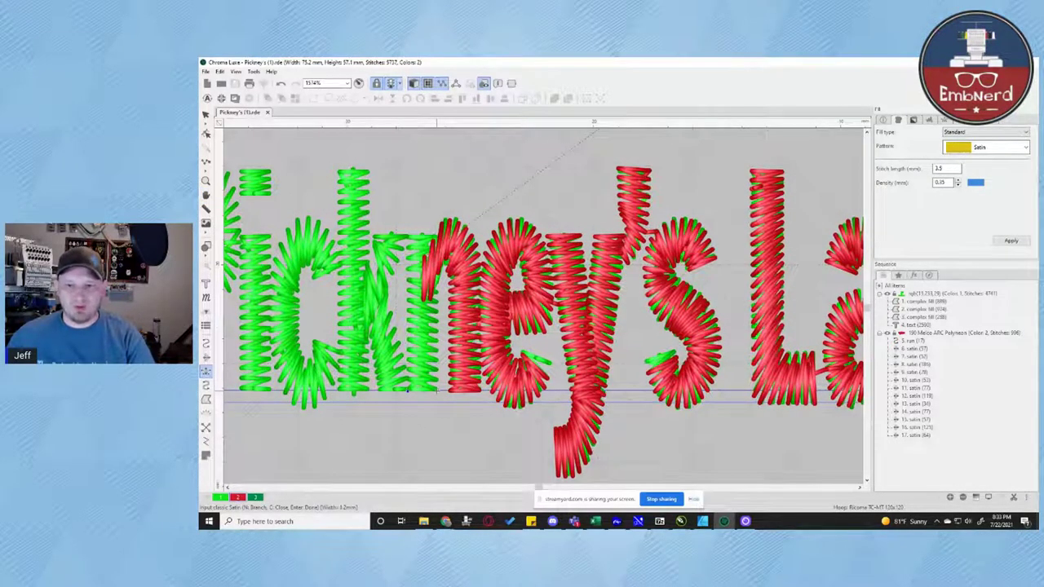
pyautogui.click(407, 390)
pyautogui.click(408, 236)
pyautogui.click(437, 237)
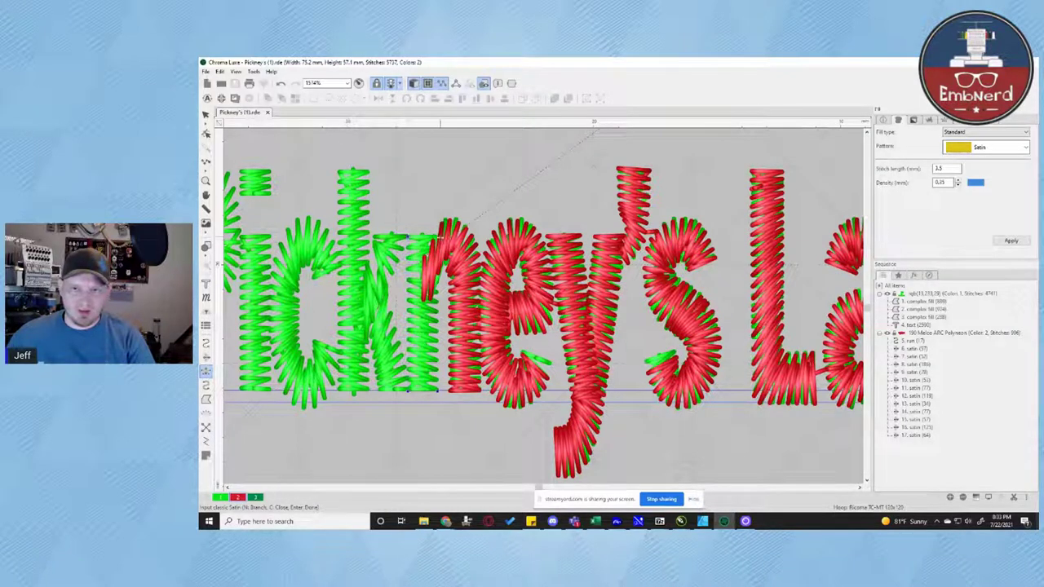
pyautogui.press('Return')
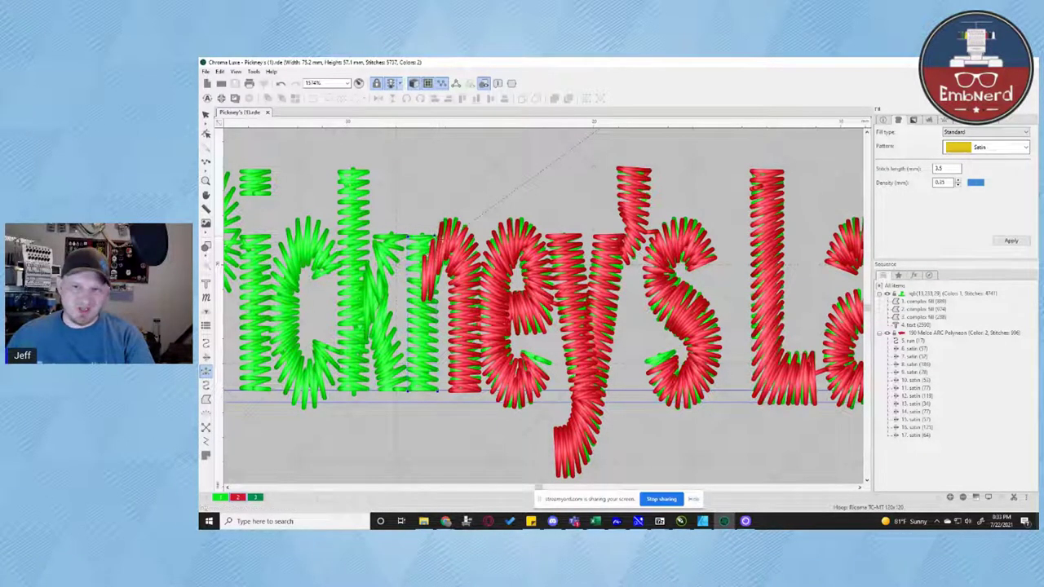
pyautogui.click(431, 299)
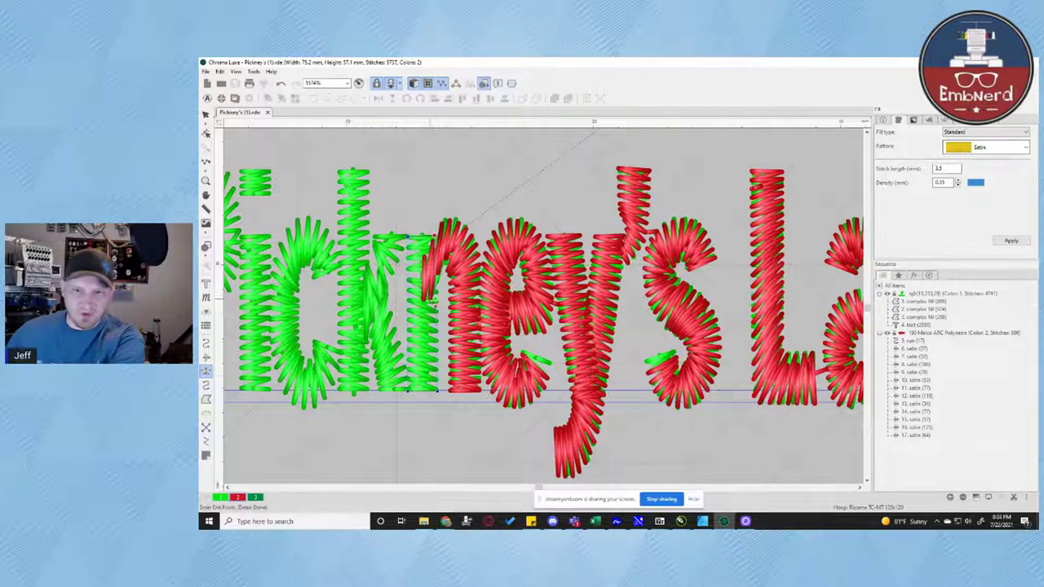
pyautogui.click(410, 392)
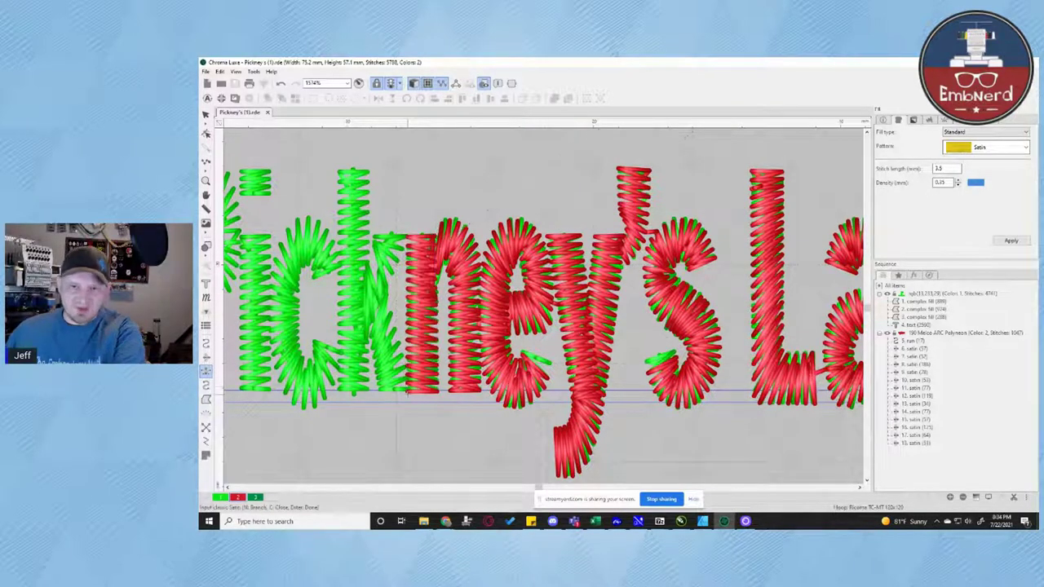
# Digitize a red classic satin column over the lower leg of the "k", with its entry at the base beside the "n"
pyautogui.click(379, 391)
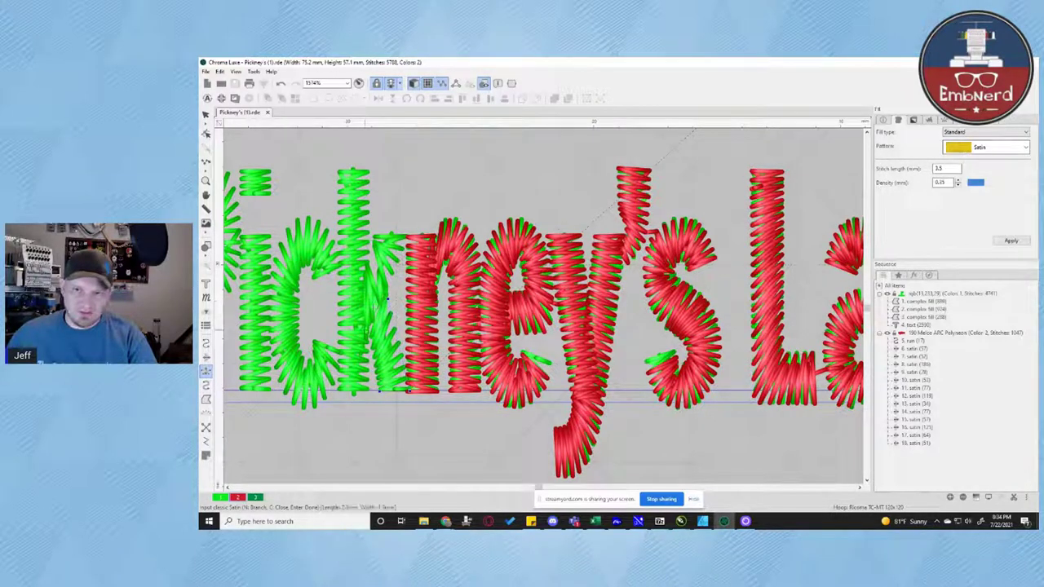
pyautogui.click(383, 287)
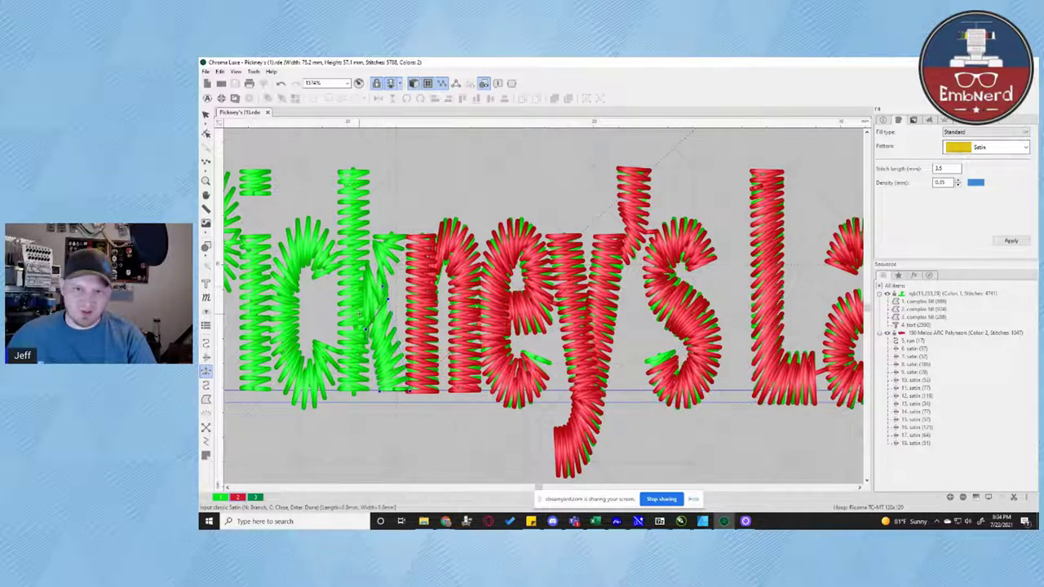
pyautogui.click(359, 314)
pyautogui.press('Return')
pyautogui.click(360, 315)
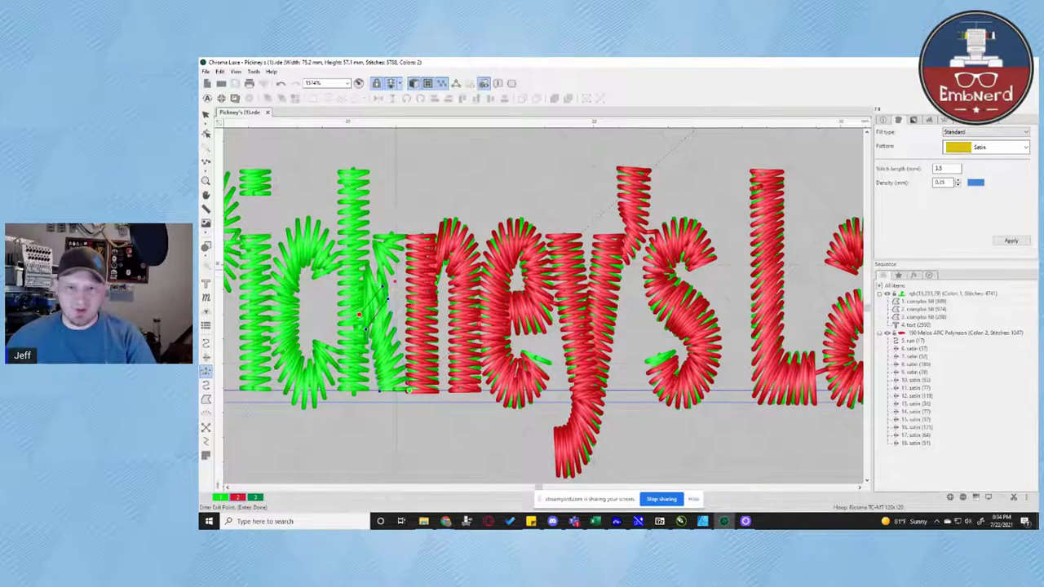
pyautogui.click(383, 288)
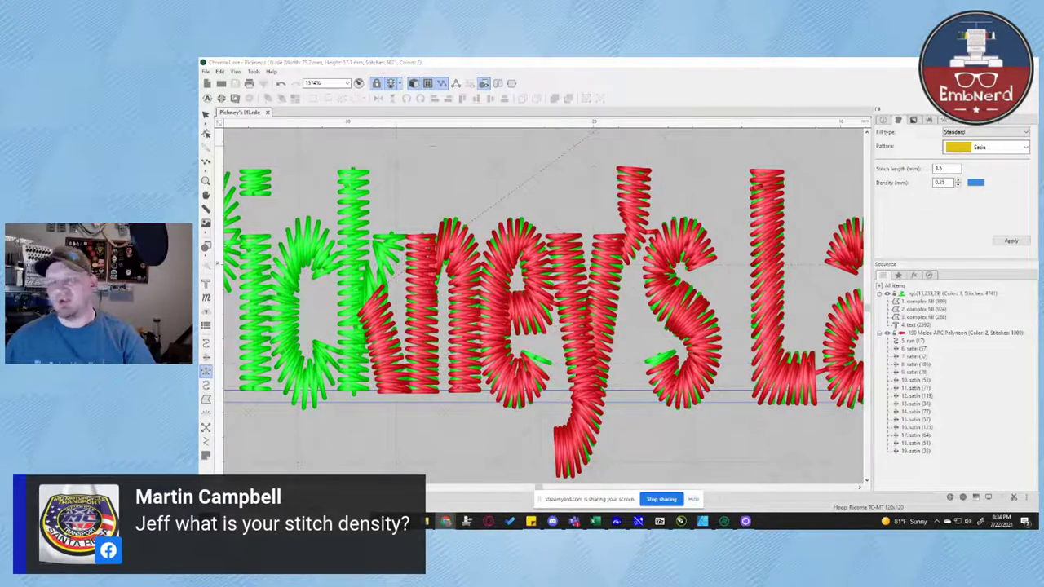
# Digitize a red classic satin column over the upper arm of the "k", with its entry at the lower leg and exit at the stem
pyautogui.click(206, 114)
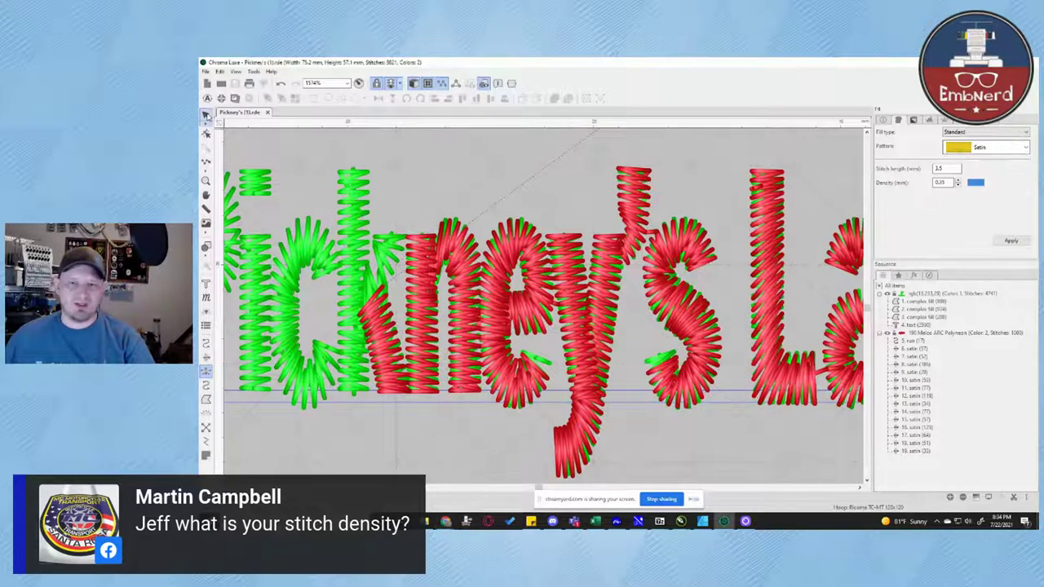
pyautogui.click(416, 191)
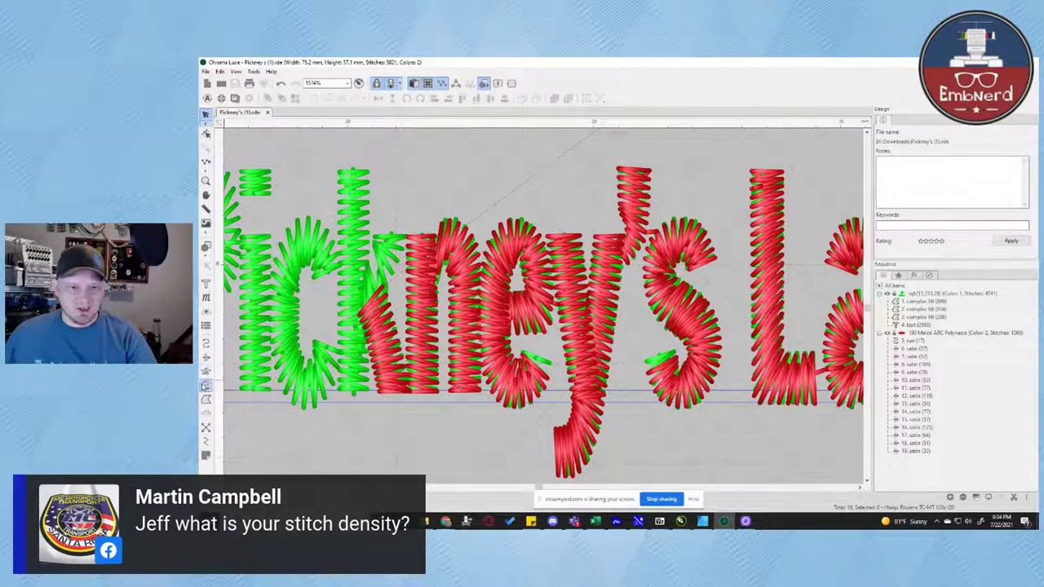
pyautogui.click(206, 374)
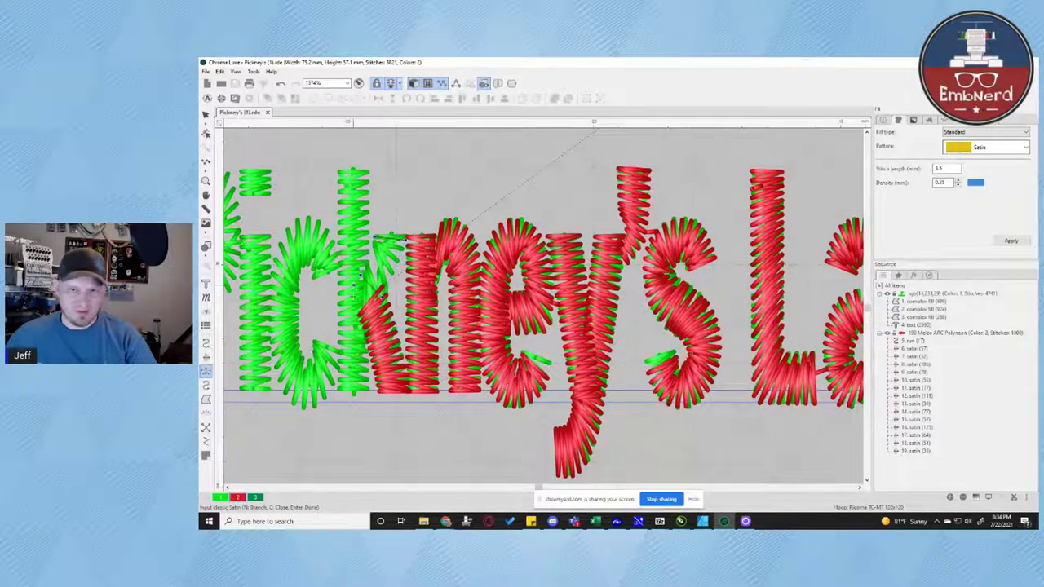
pyautogui.press('Return')
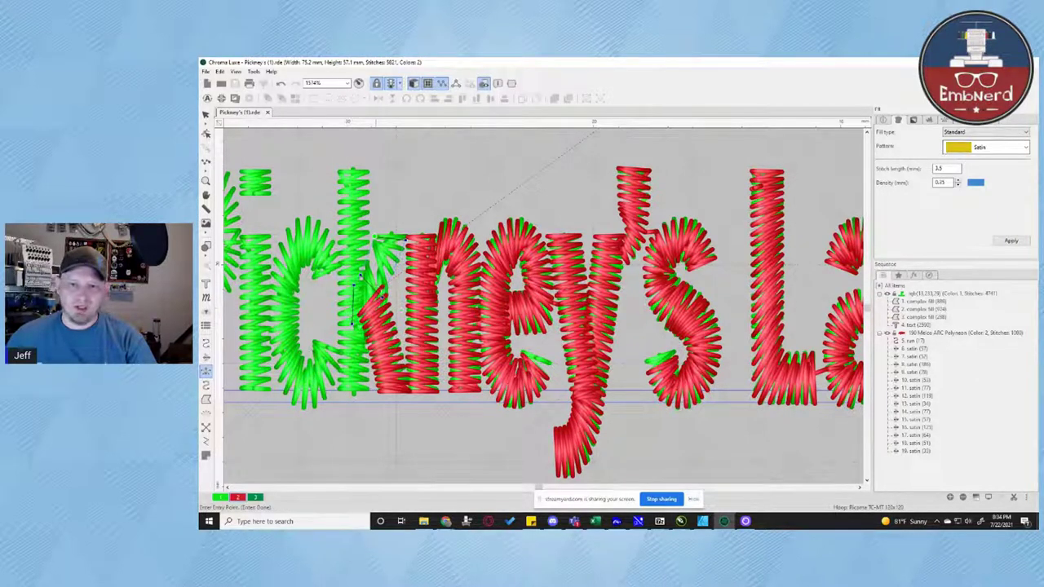
pyautogui.click(378, 295)
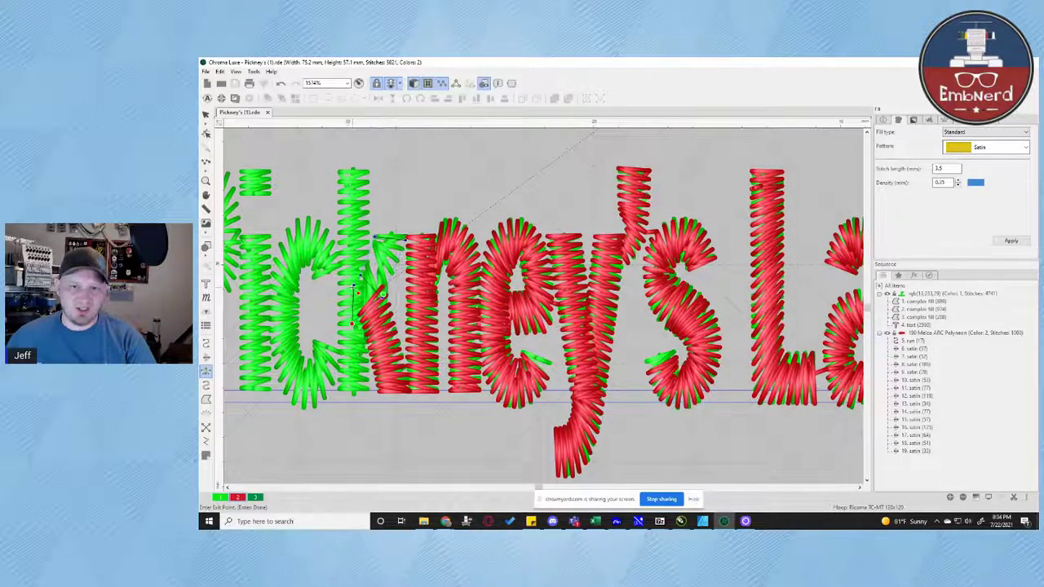
pyautogui.click(354, 287)
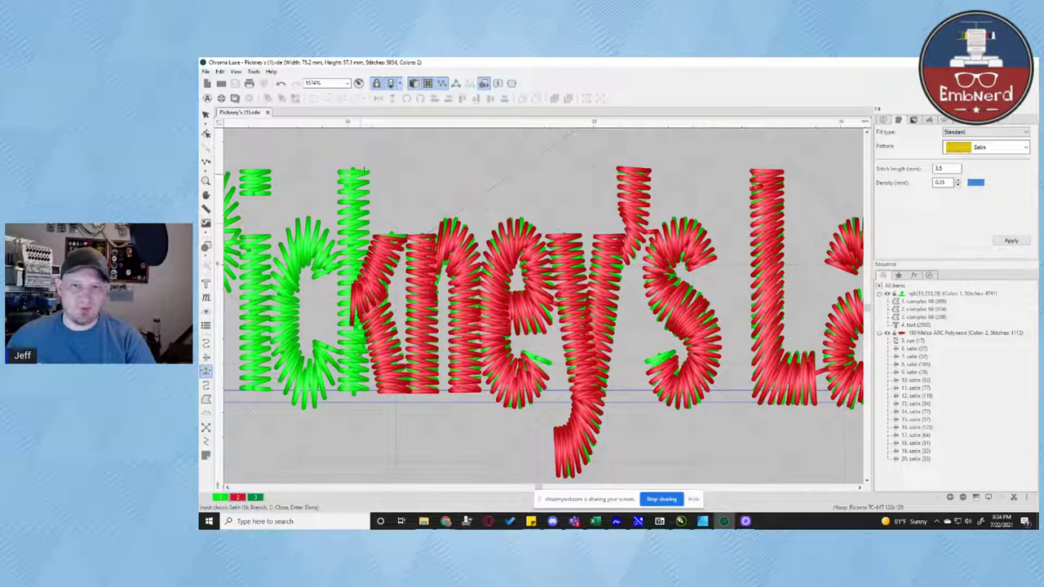
# Digitize a red classic satin column down the full stem of the "k", with its exit point near the base beside the "c"
pyautogui.click(369, 170)
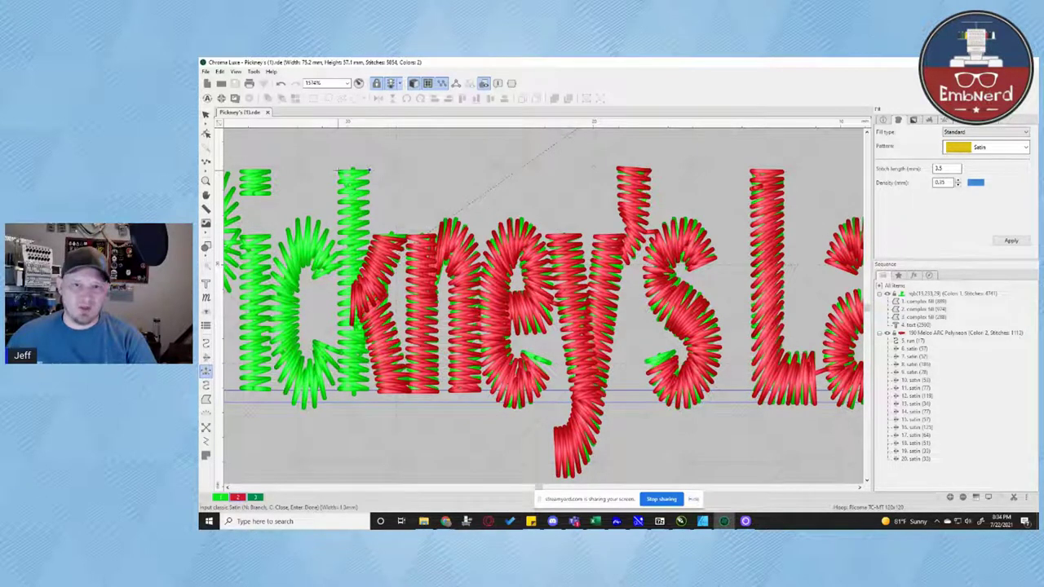
pyautogui.click(338, 170)
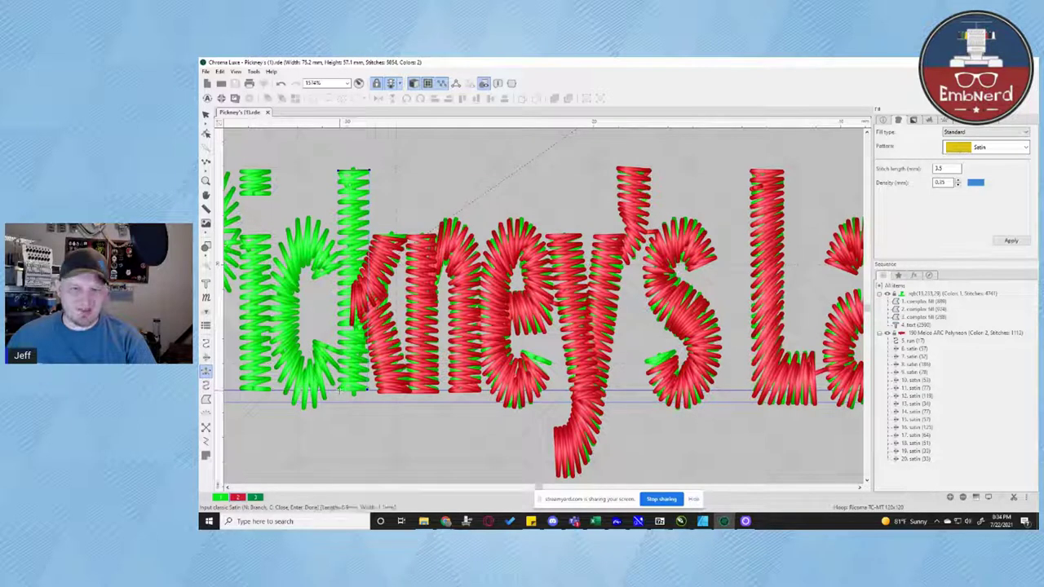
pyautogui.click(340, 390)
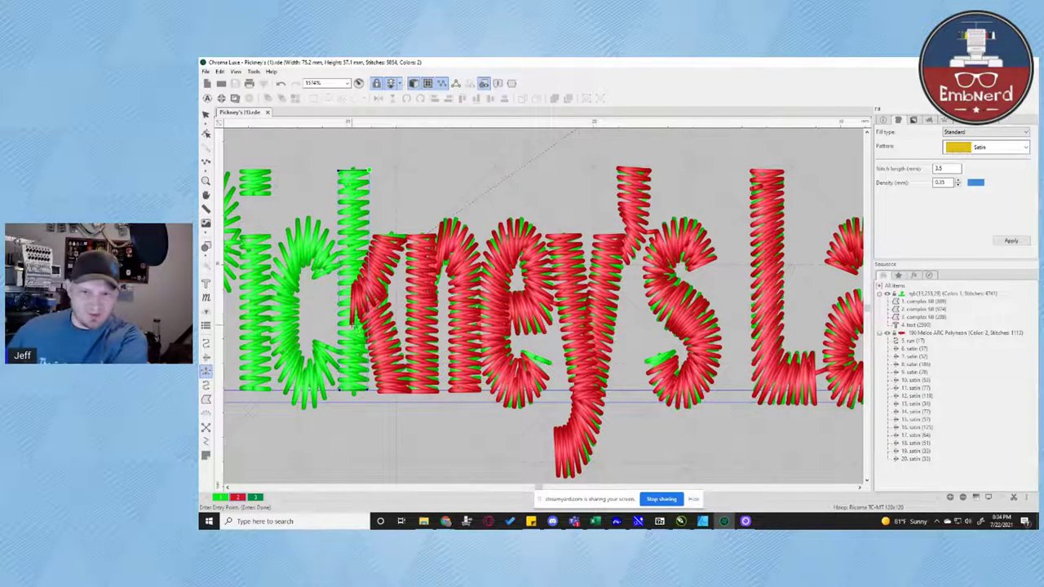
pyautogui.press('Return')
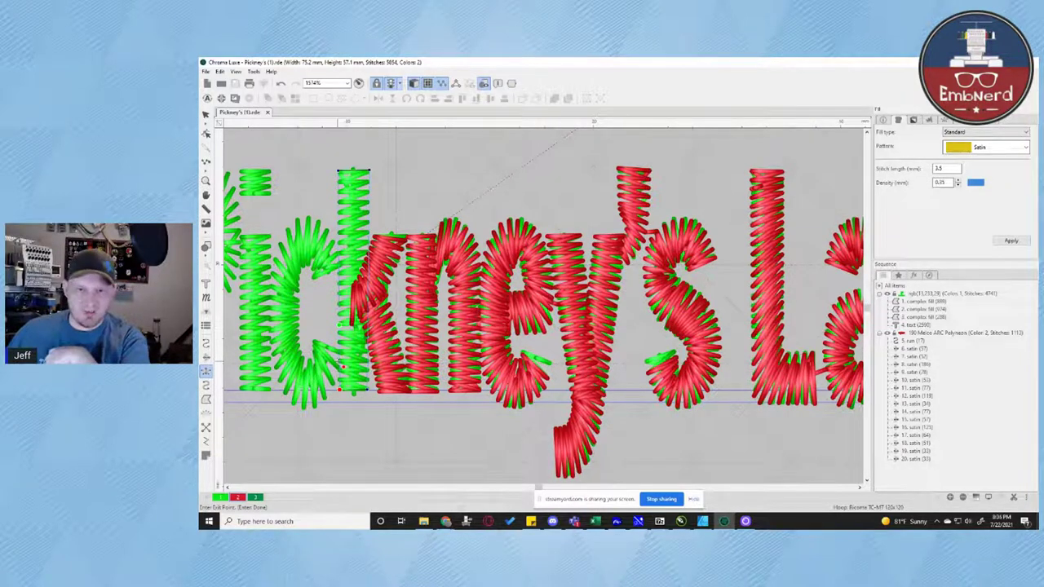
pyautogui.press('Return')
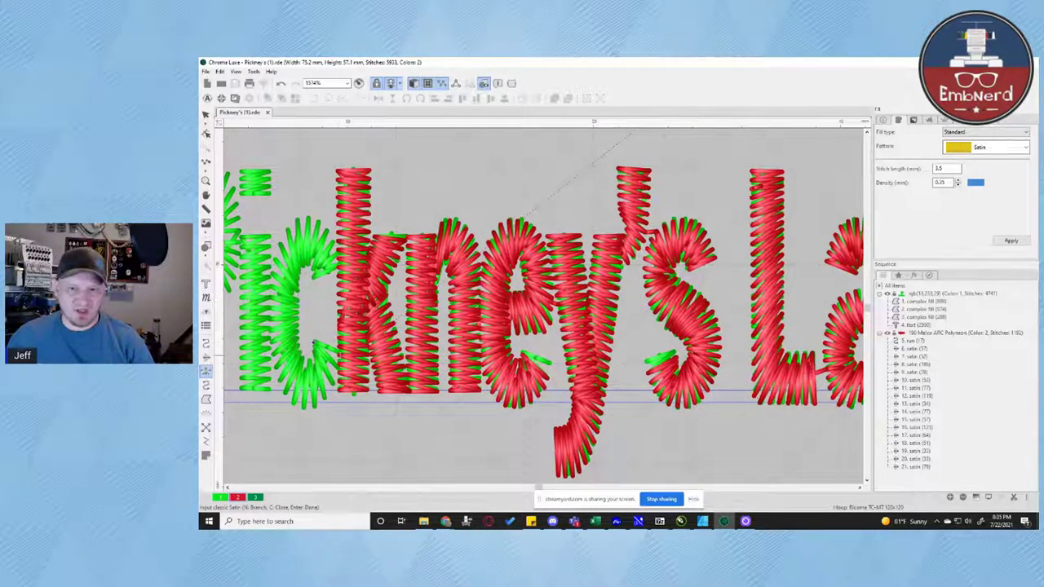
# Digitize one continuous red classic satin column around the "c" from its lower end to its upper end, with entry beside the "k" and exit beside the "i"
pyautogui.click(341, 354)
pyautogui.click(314, 343)
pyautogui.click(312, 357)
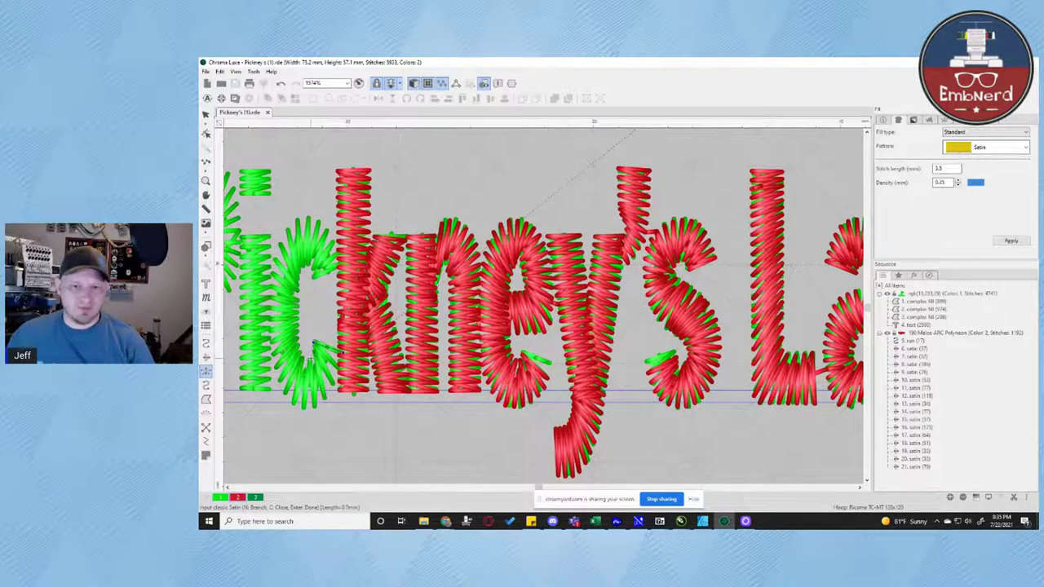
pyautogui.click(327, 398)
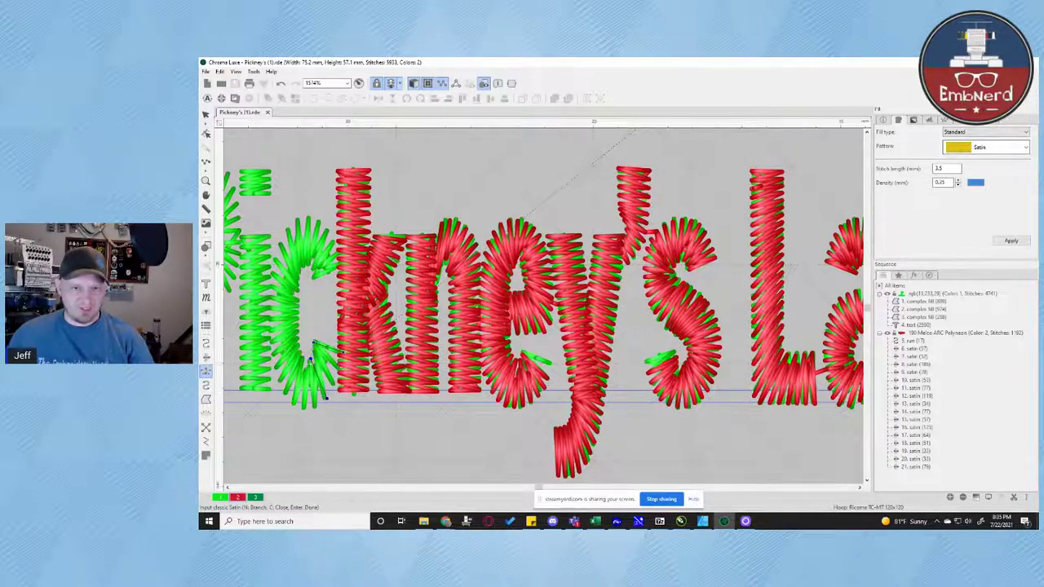
pyautogui.click(296, 399)
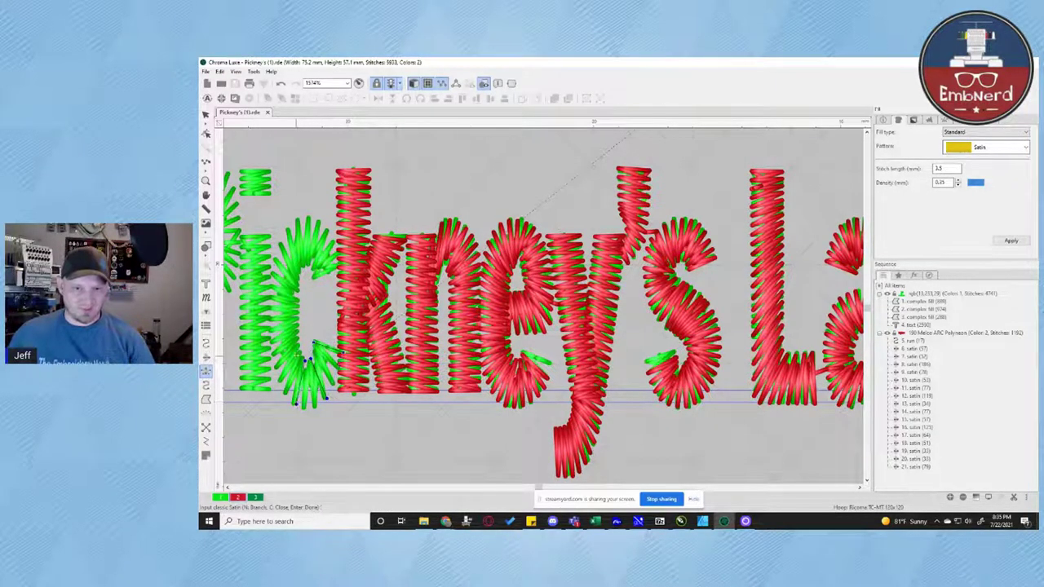
pyautogui.click(301, 346)
pyautogui.click(275, 355)
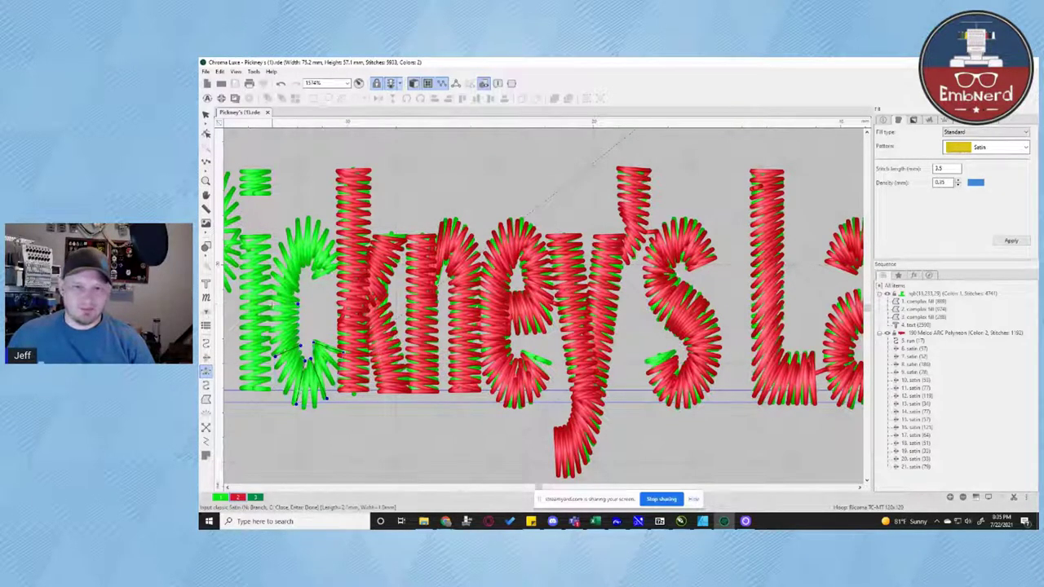
pyautogui.click(295, 304)
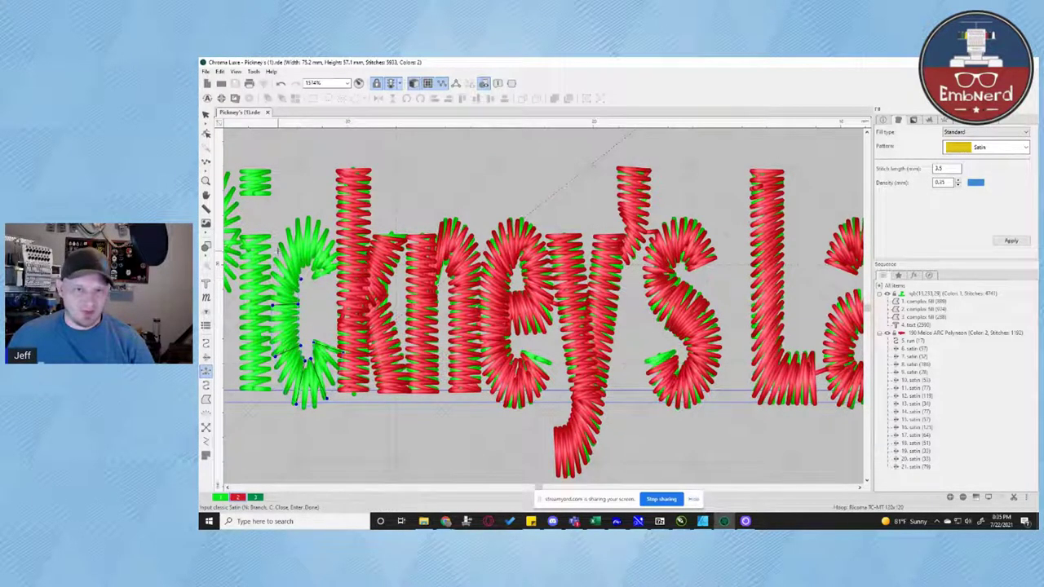
pyautogui.click(277, 251)
pyautogui.click(305, 266)
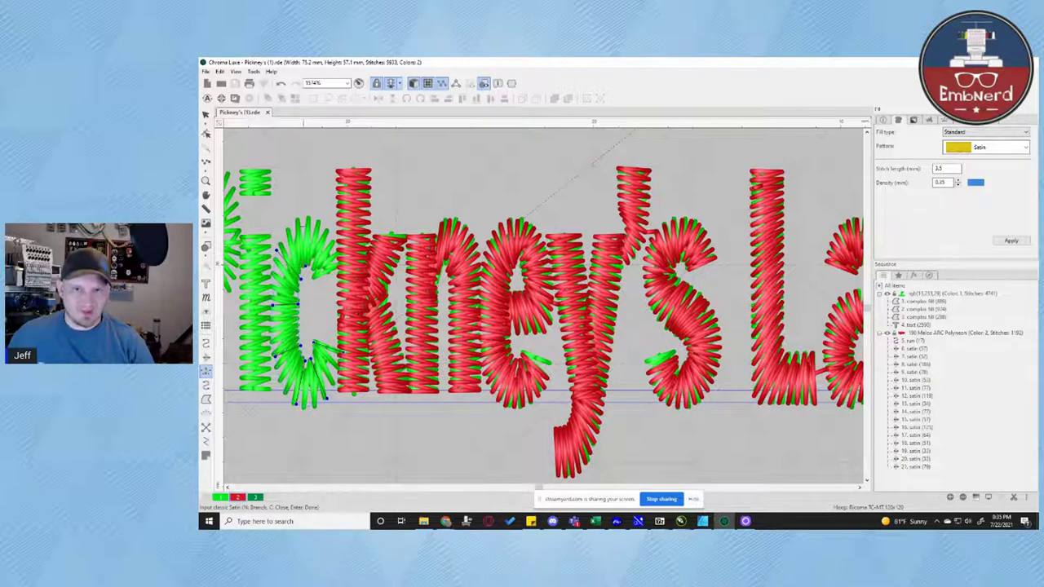
pyautogui.click(300, 221)
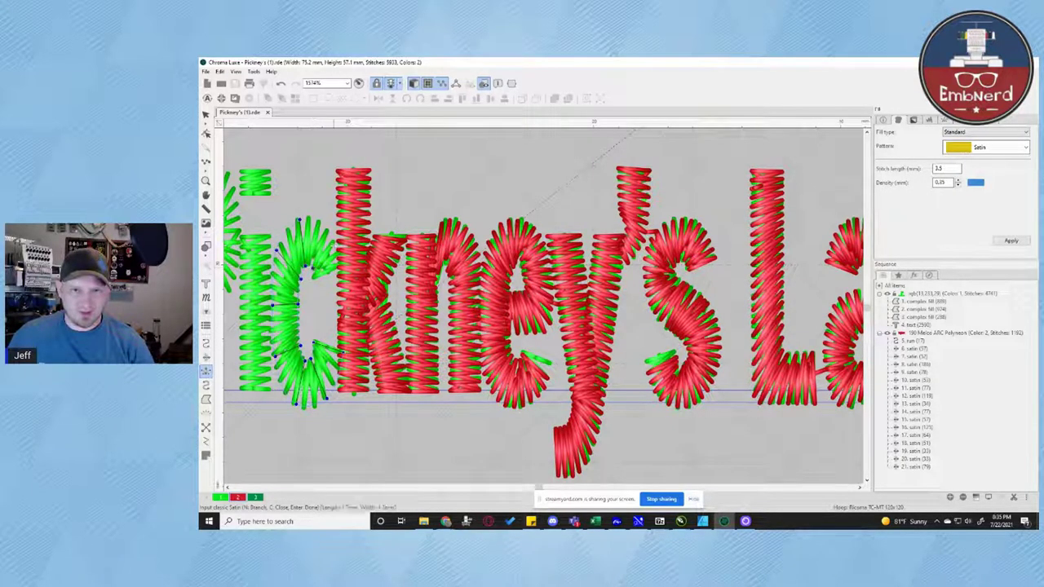
pyautogui.click(335, 245)
pyautogui.click(313, 269)
pyautogui.click(337, 267)
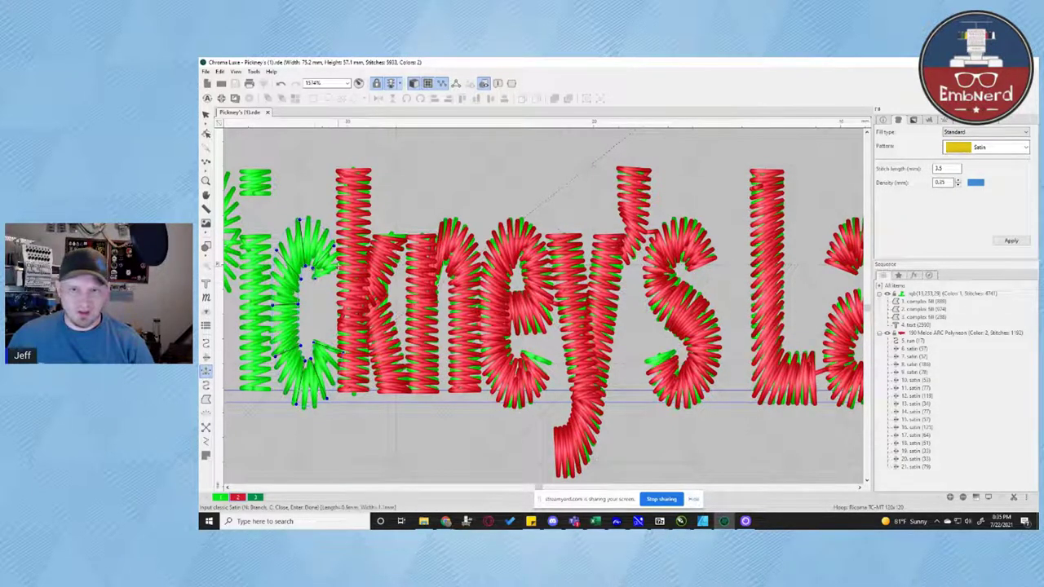
pyautogui.click(315, 278)
pyautogui.press('Return')
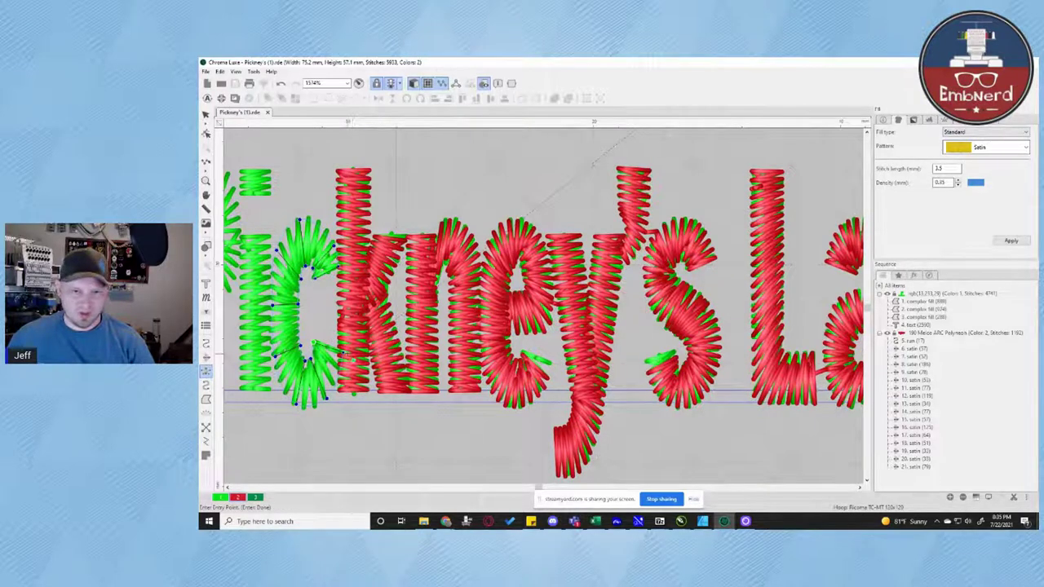
pyautogui.click(346, 355)
pyautogui.click(276, 357)
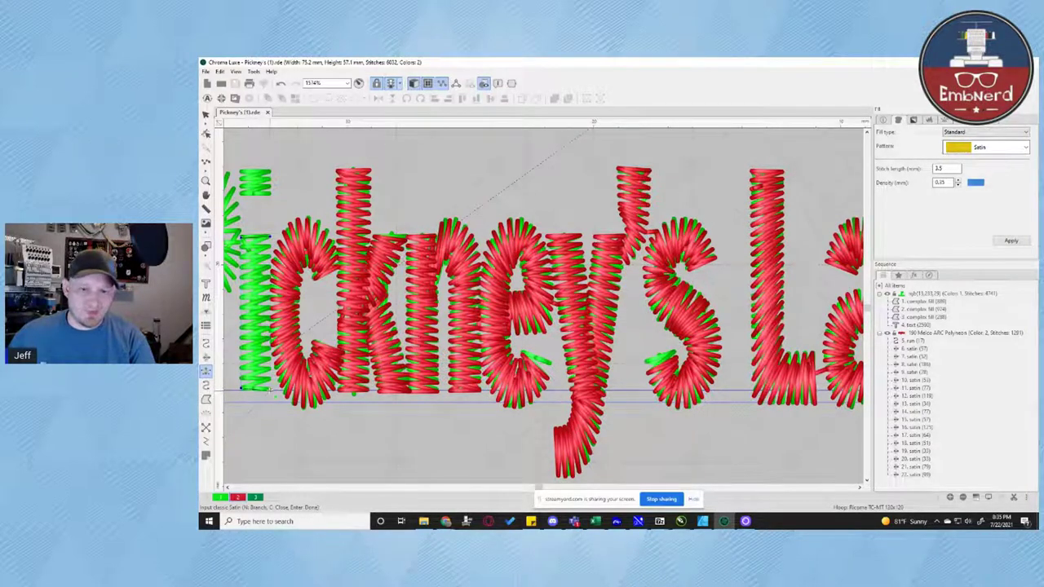
# Digitize a red classic satin column over the stem of the "i", with its exit point at the upper end beside the "P"
pyautogui.press('Return')
pyautogui.click(268, 389)
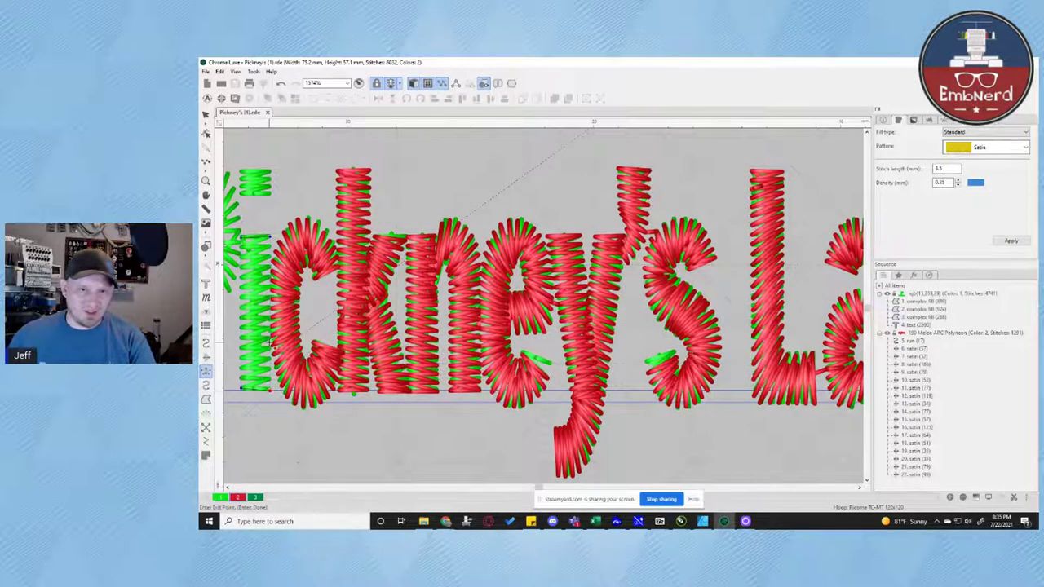
pyautogui.click(240, 238)
pyautogui.moveTo(343, 201); pyautogui.dragTo(681, 201)
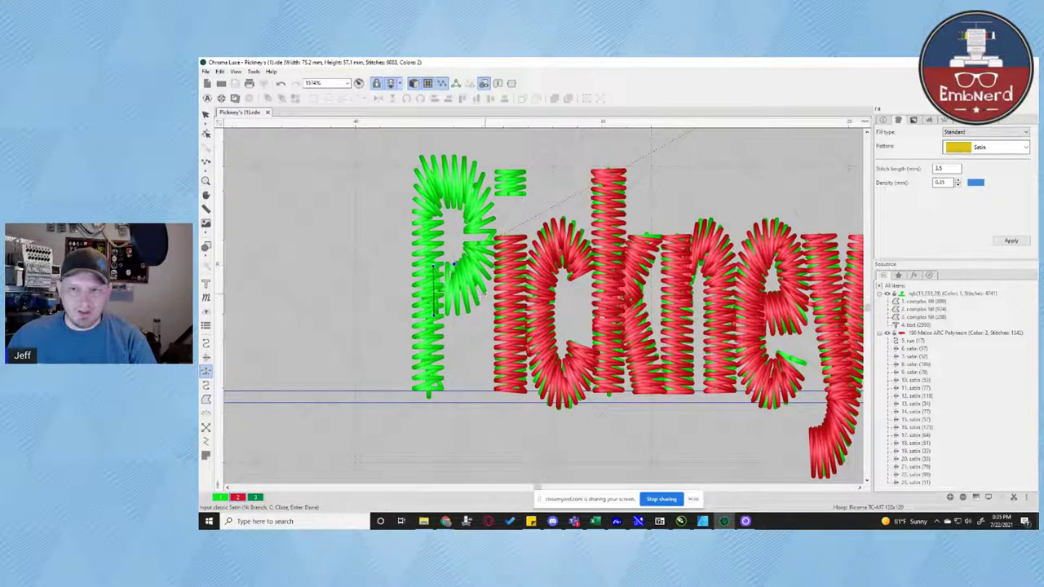
pyautogui.click(487, 293)
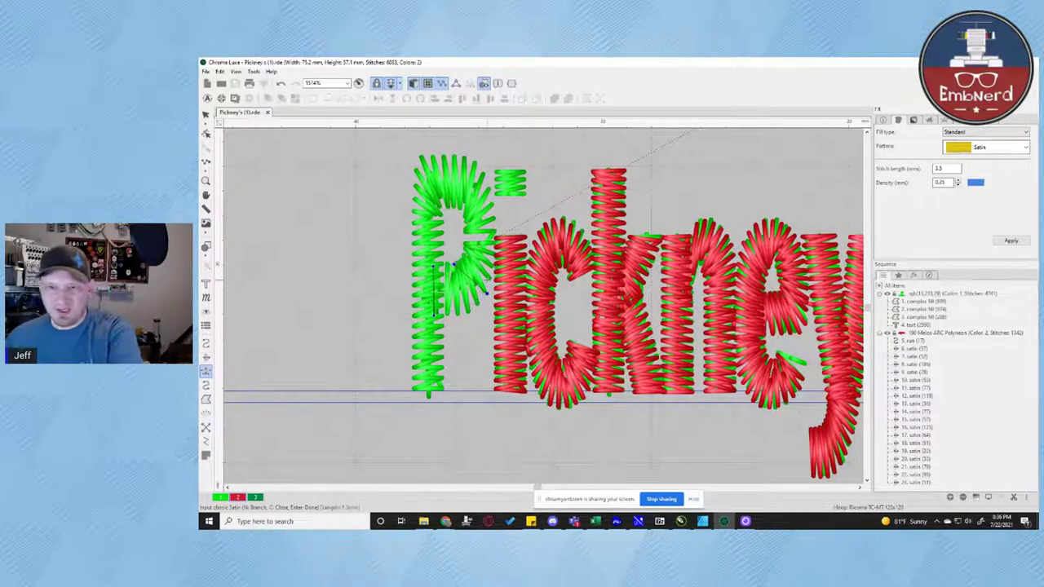
pyautogui.press('BackSpace')
pyautogui.press('BackSpace')
pyautogui.press('BackSpace')
pyautogui.press('BackSpace')
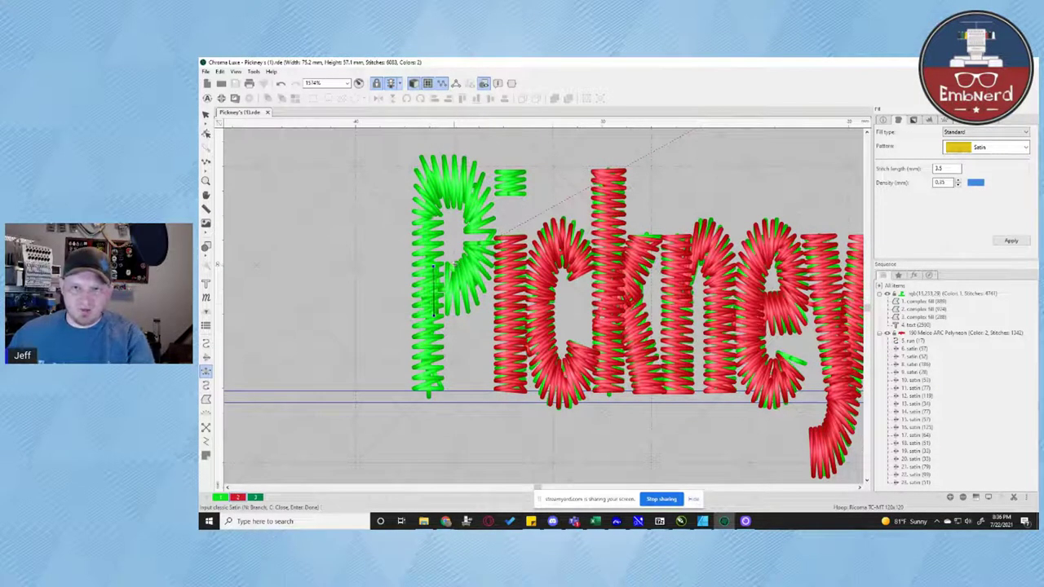
# Outline one continuous classic satin column around the bowl of the "P" to its upper corner and down the stem to the base
pyautogui.click(455, 264)
pyautogui.click(468, 310)
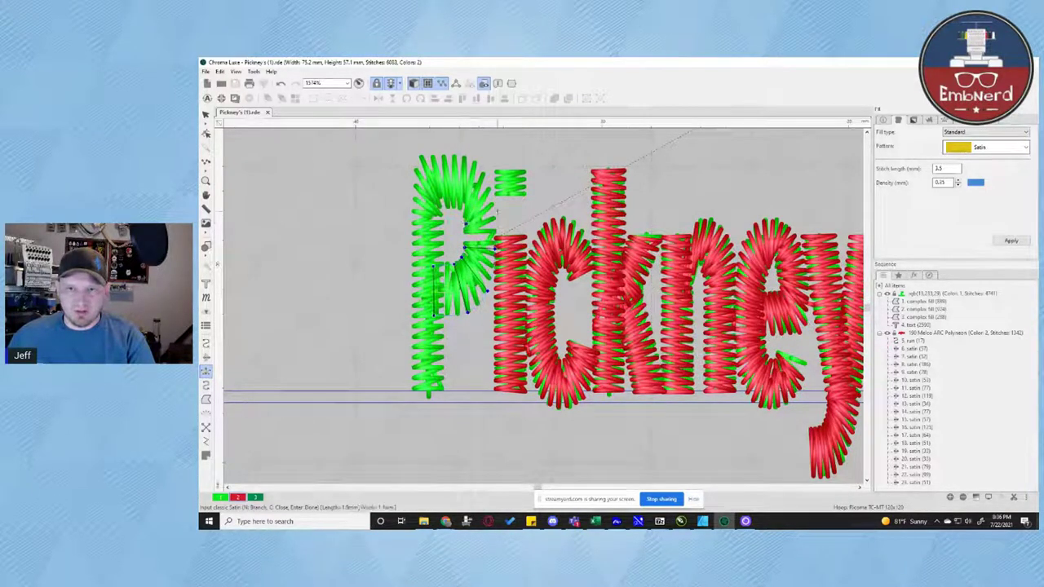
pyautogui.click(415, 156)
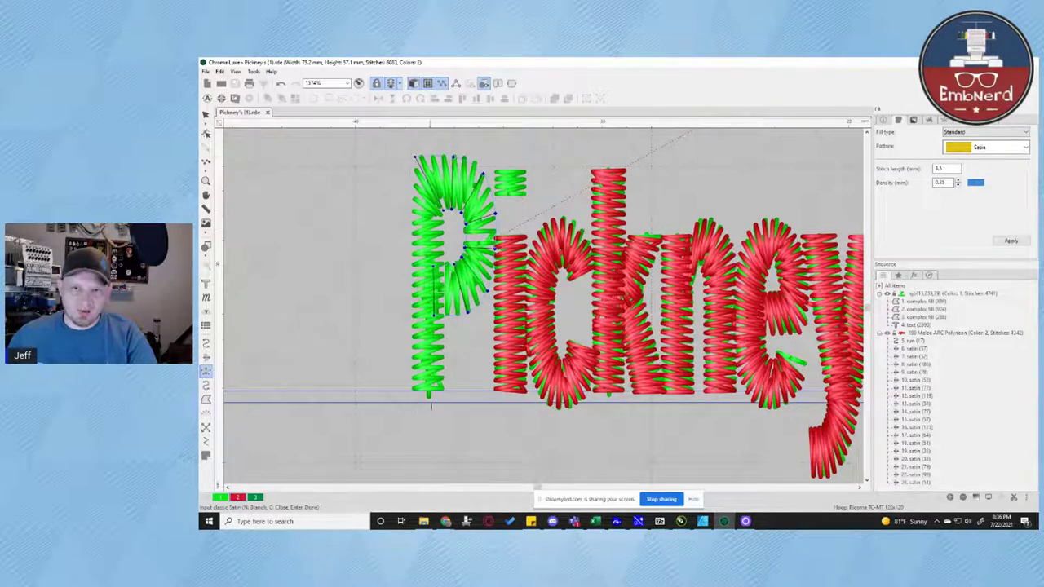
pyautogui.click(443, 390)
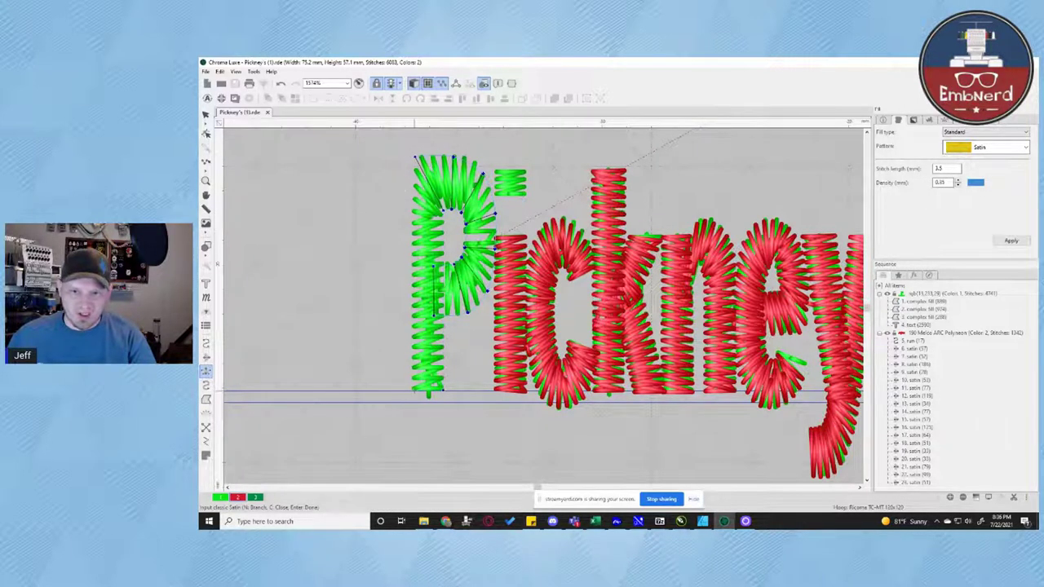
pyautogui.click(413, 390)
pyautogui.press('Return')
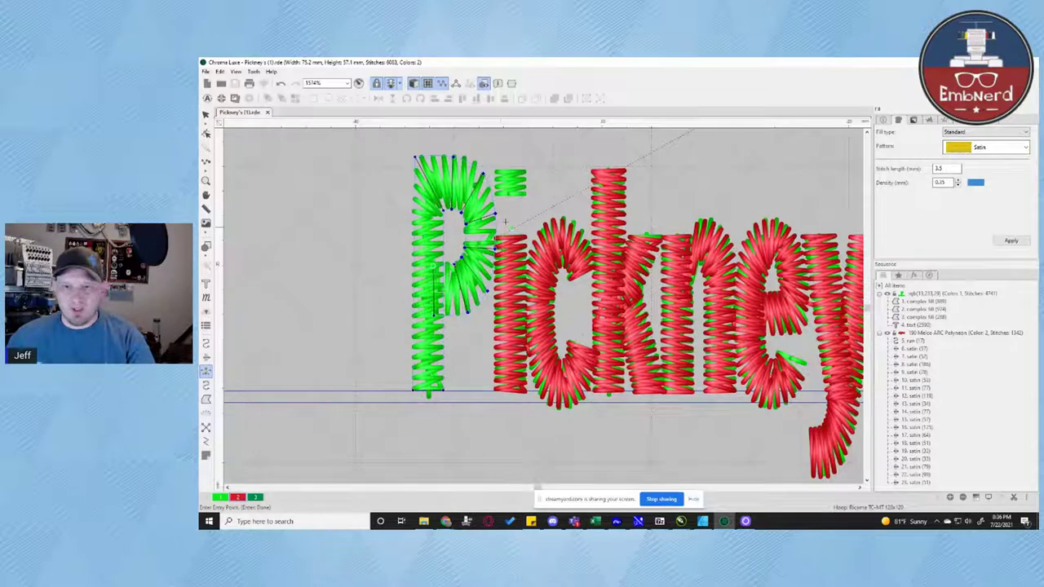
# Finish the classic satin over the letter P and move its exit point to the bowl's upper edge beside the i's dot
pyautogui.press('Return')
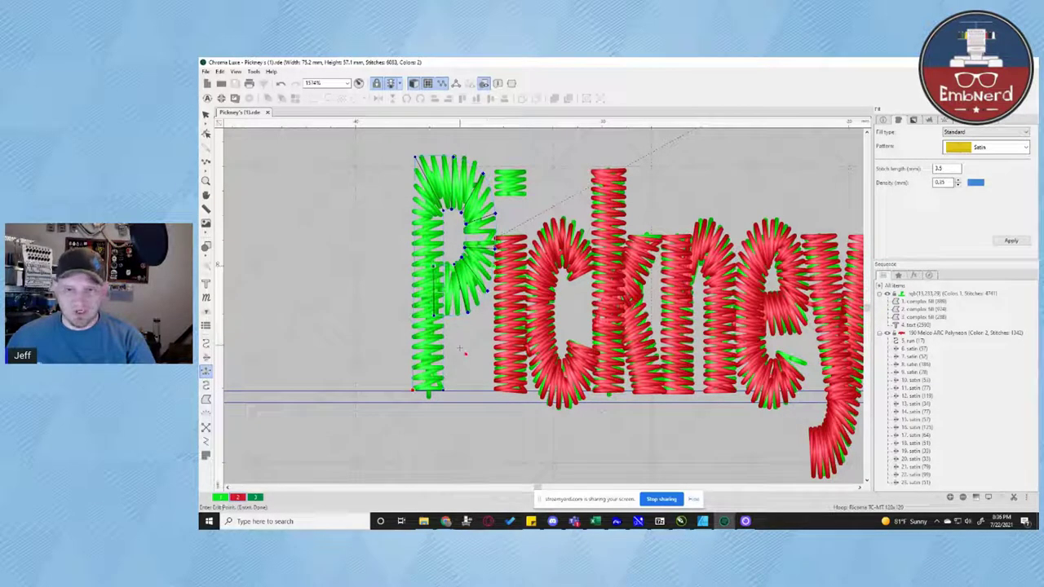
pyautogui.press('Return')
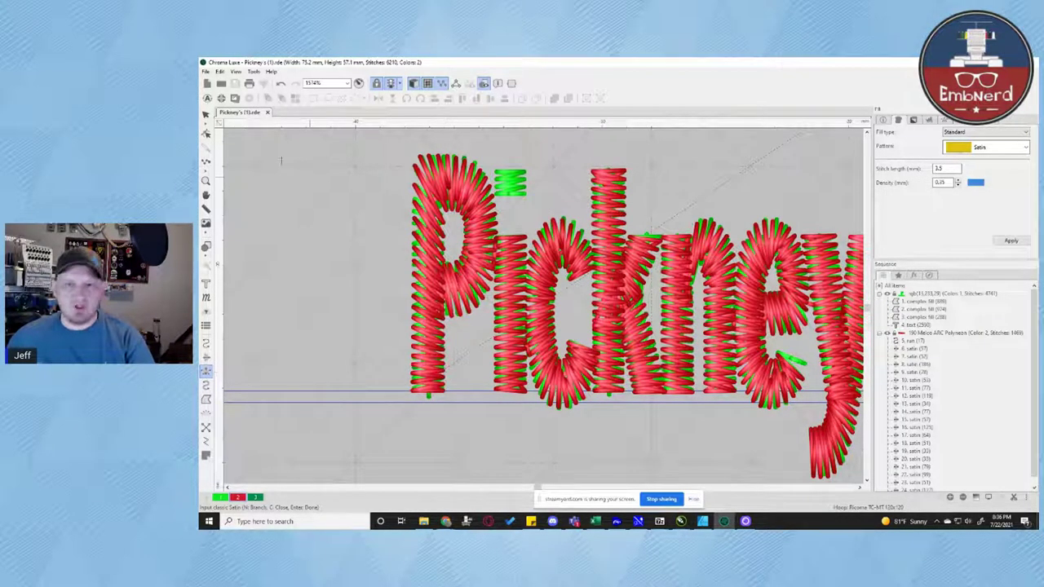
pyautogui.click(207, 115)
pyautogui.click(438, 259)
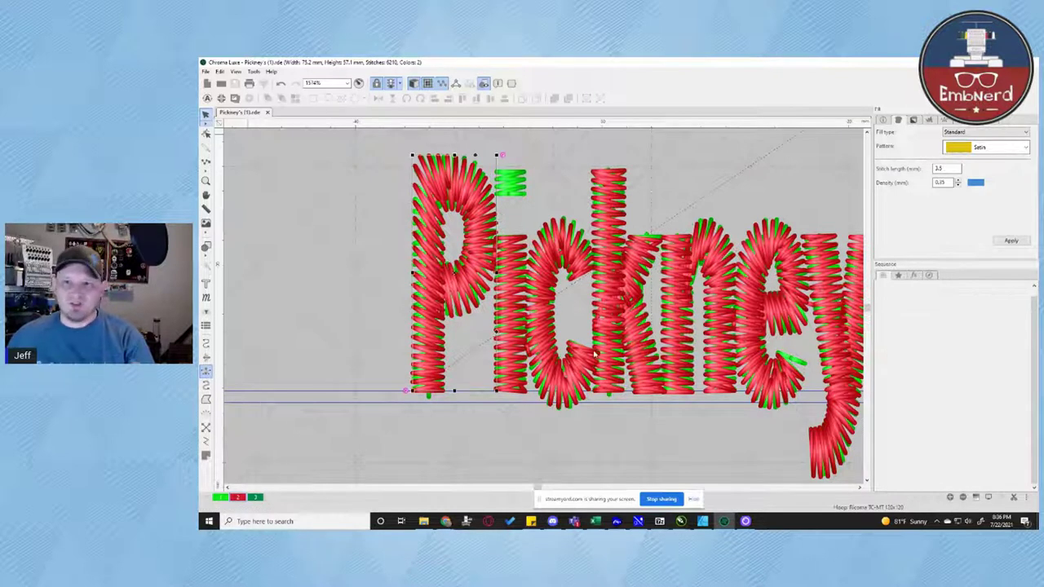
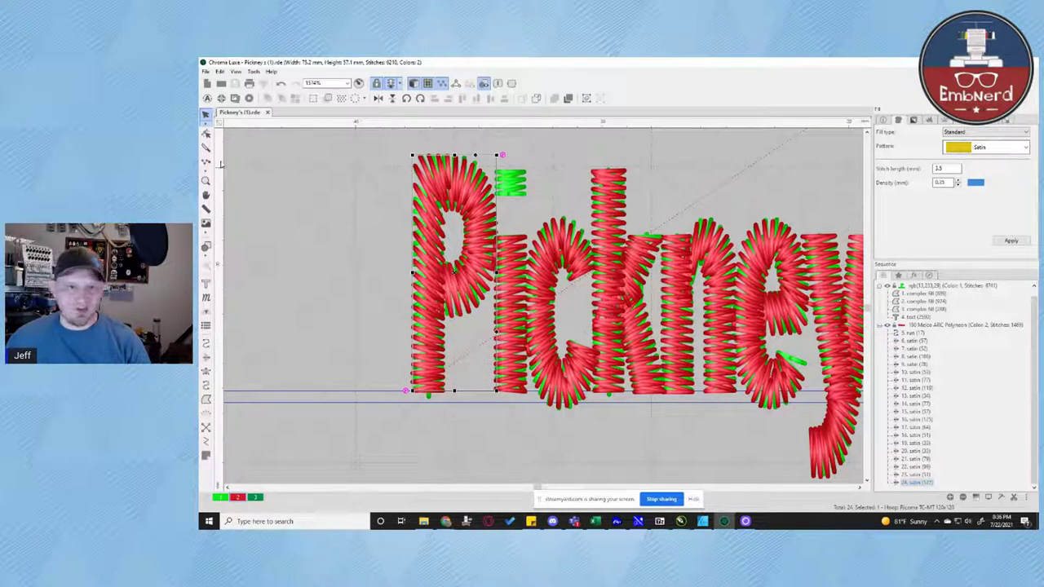
pyautogui.click(205, 134)
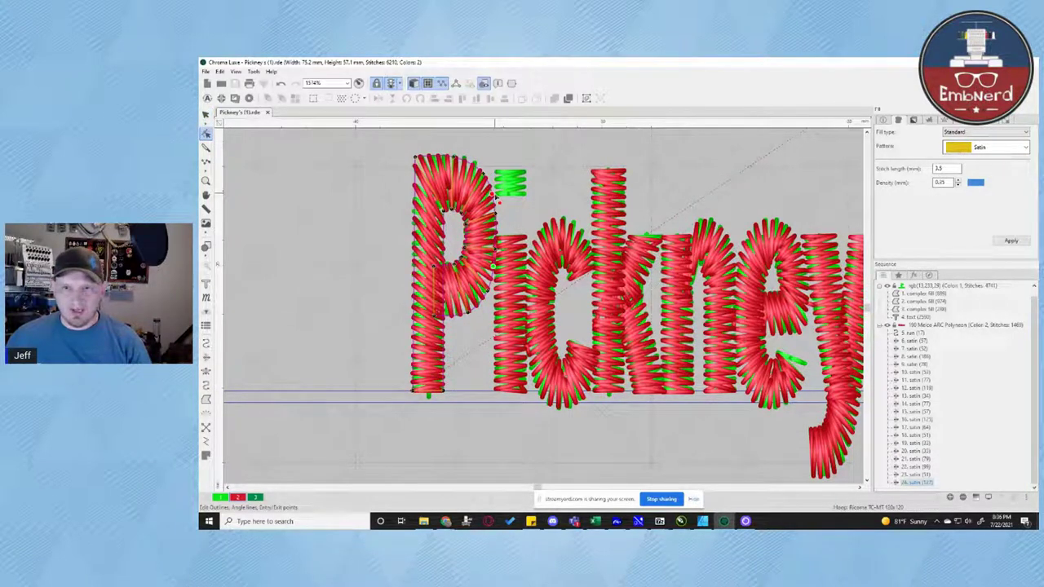
pyautogui.moveTo(494, 194); pyautogui.dragTo(494, 194)
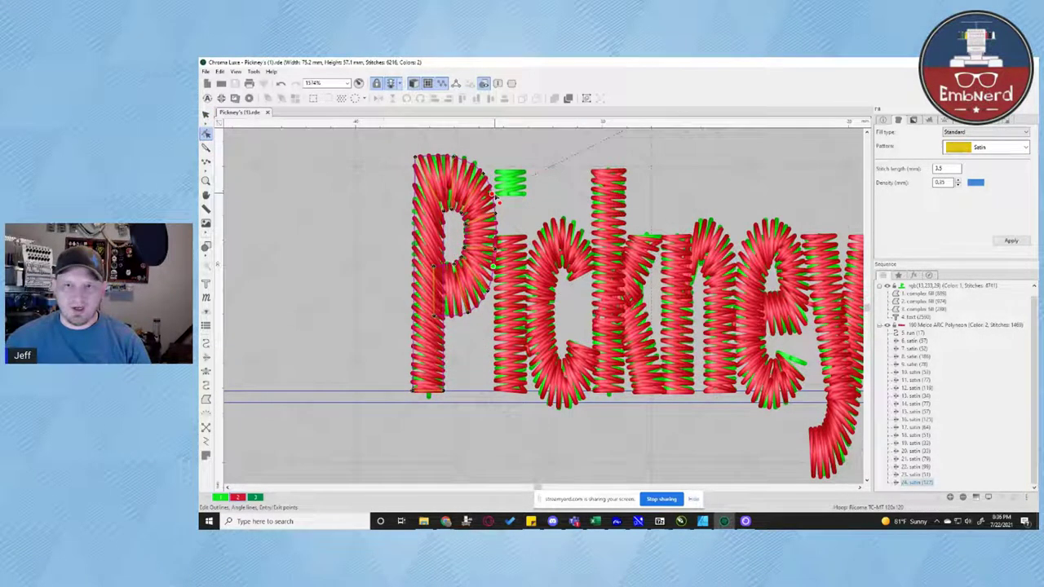
pyautogui.click(206, 115)
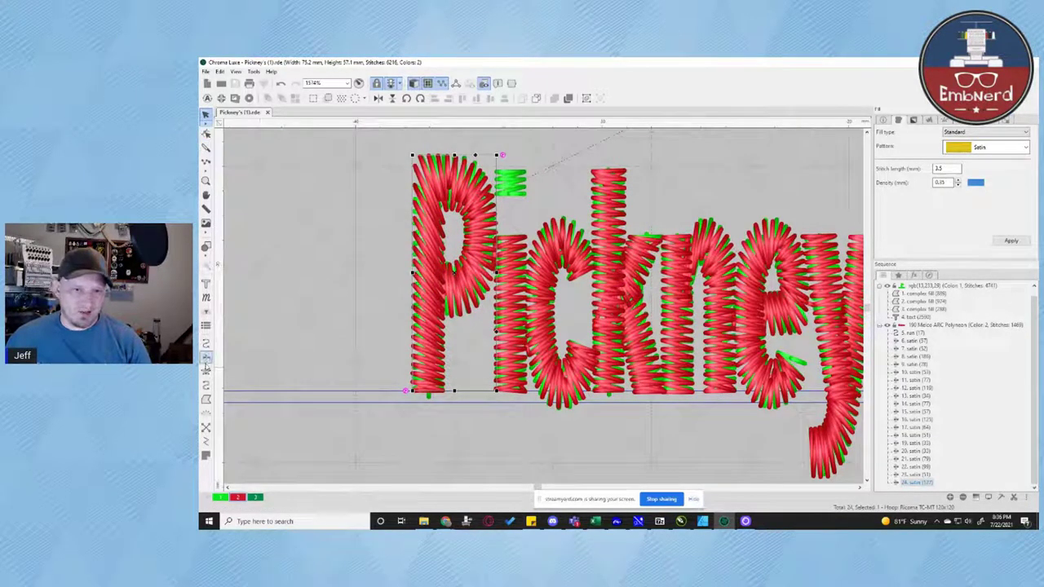
# Cover the dot of the i in "Pickney's" with a classic satin block, from its lower edge to its upper edge
pyautogui.click(206, 371)
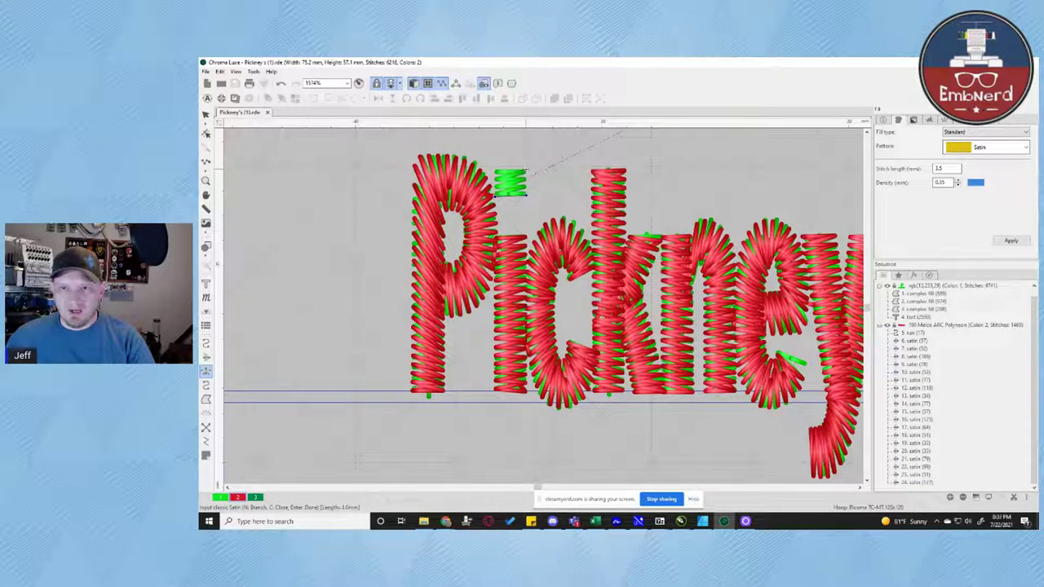
pyautogui.click(526, 167)
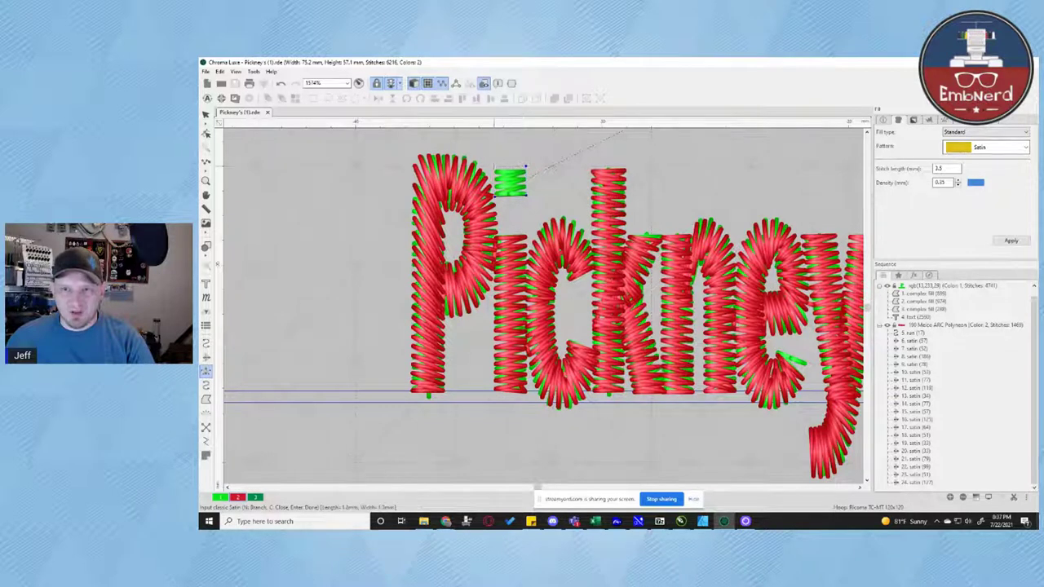
pyautogui.press('Return')
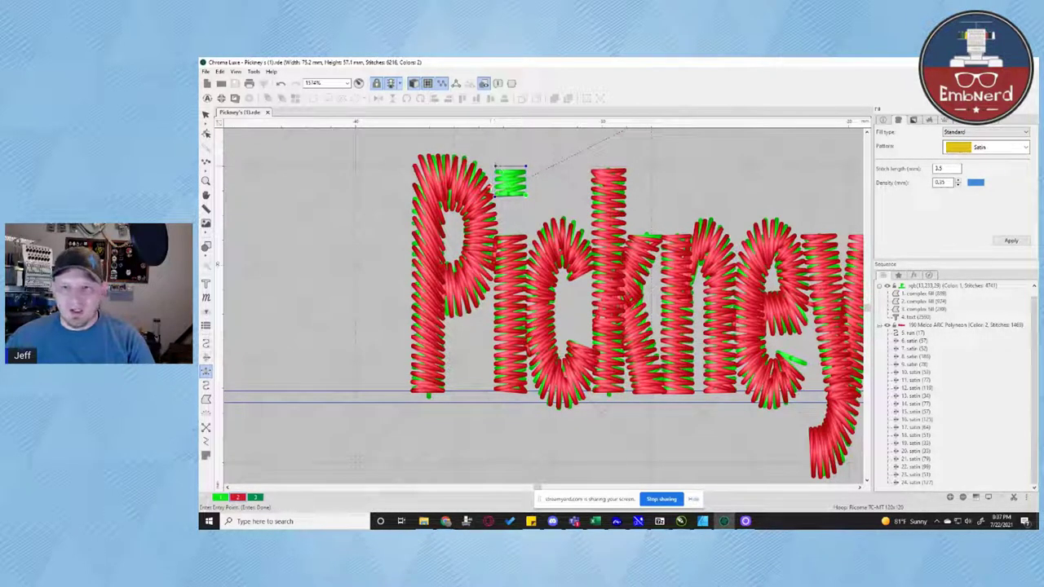
pyautogui.click(525, 194)
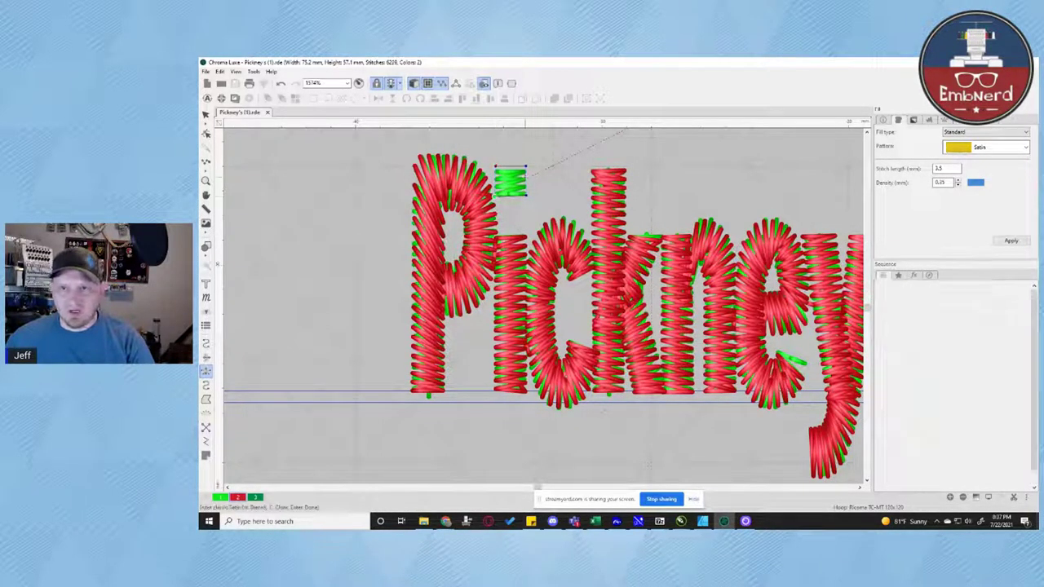
pyautogui.press('Return')
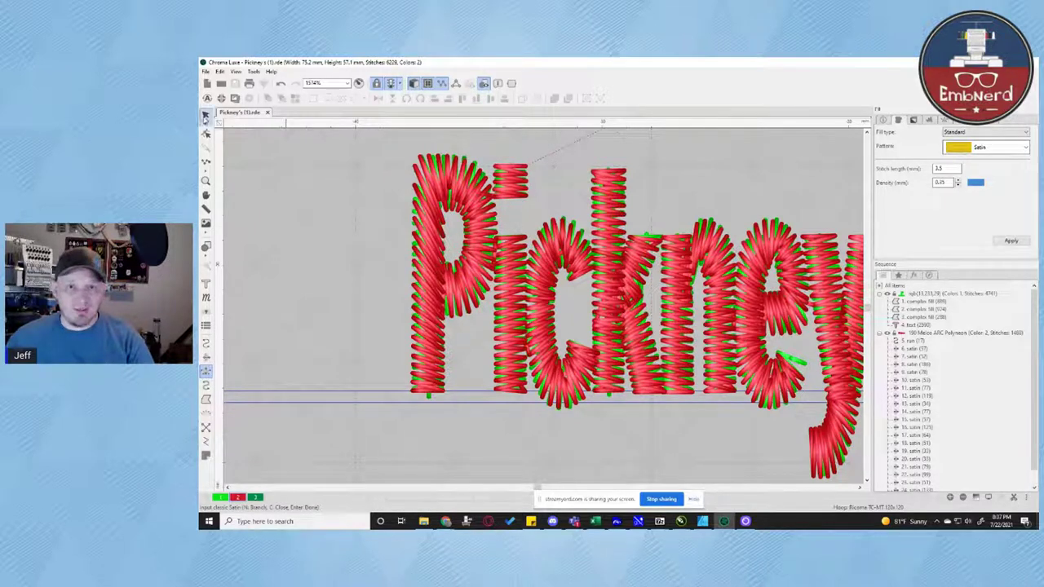
# Give the satin on the i's dot a line tie off and a trim end command
pyautogui.click(206, 116)
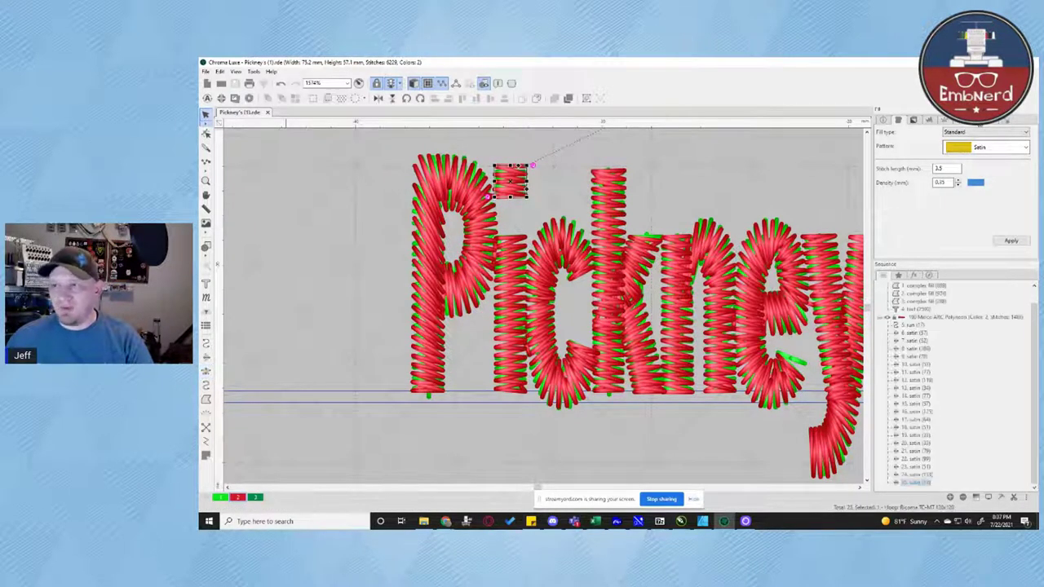
pyautogui.click(979, 120)
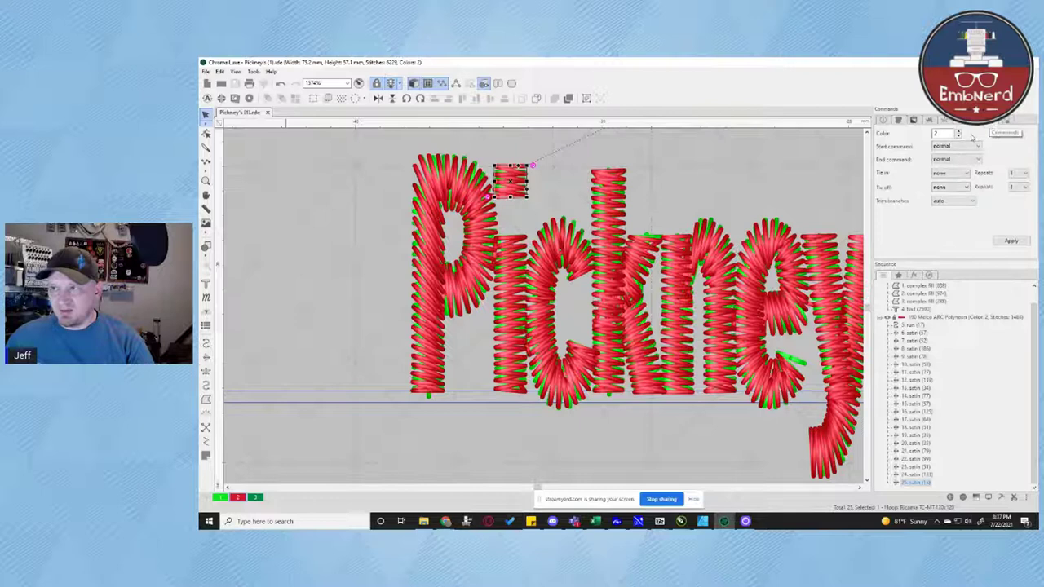
pyautogui.click(963, 186)
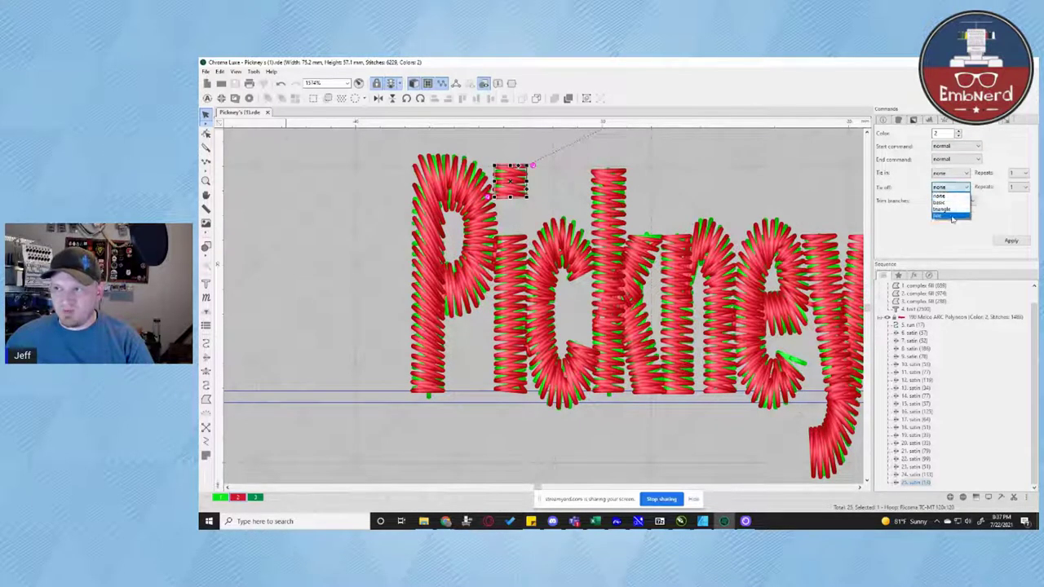
pyautogui.click(952, 215)
pyautogui.click(957, 159)
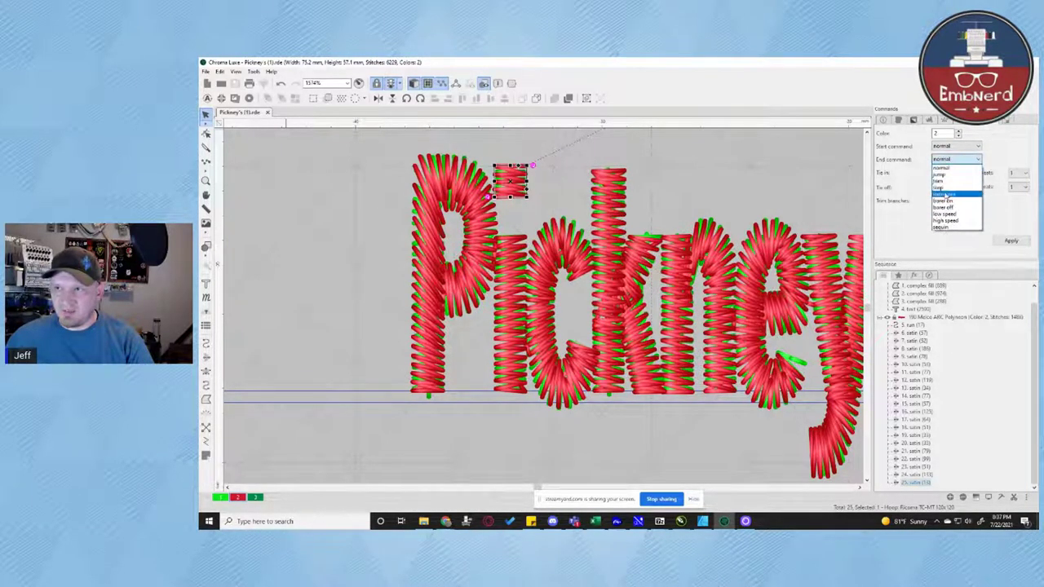
pyautogui.click(942, 181)
pyautogui.click(1011, 241)
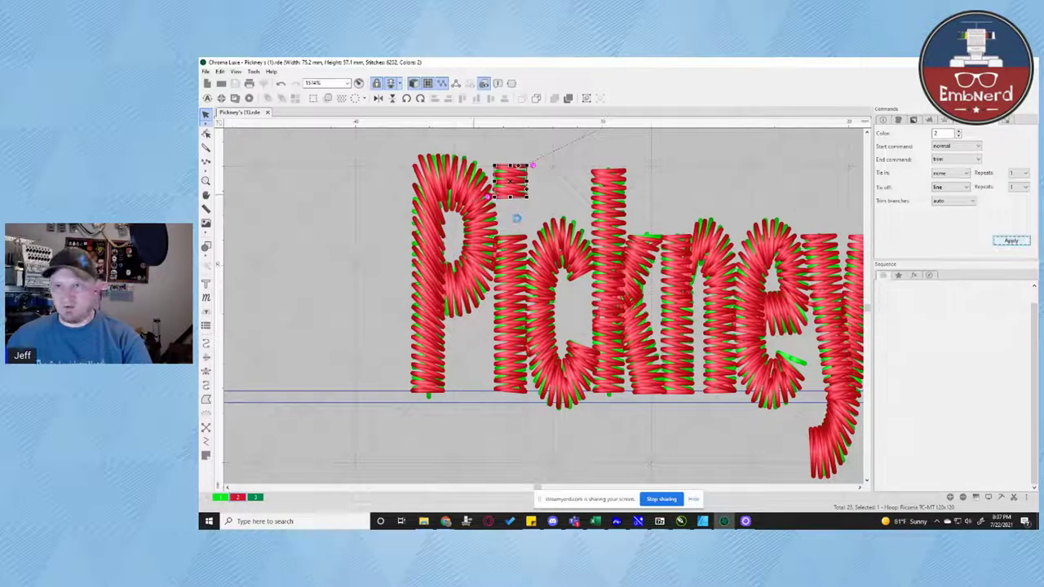
pyautogui.click(542, 428)
# Digitize the S of "Service" as a classic satin following its curve from upper to lower end, with the exit point on the edge facing the e
pyautogui.press('space')
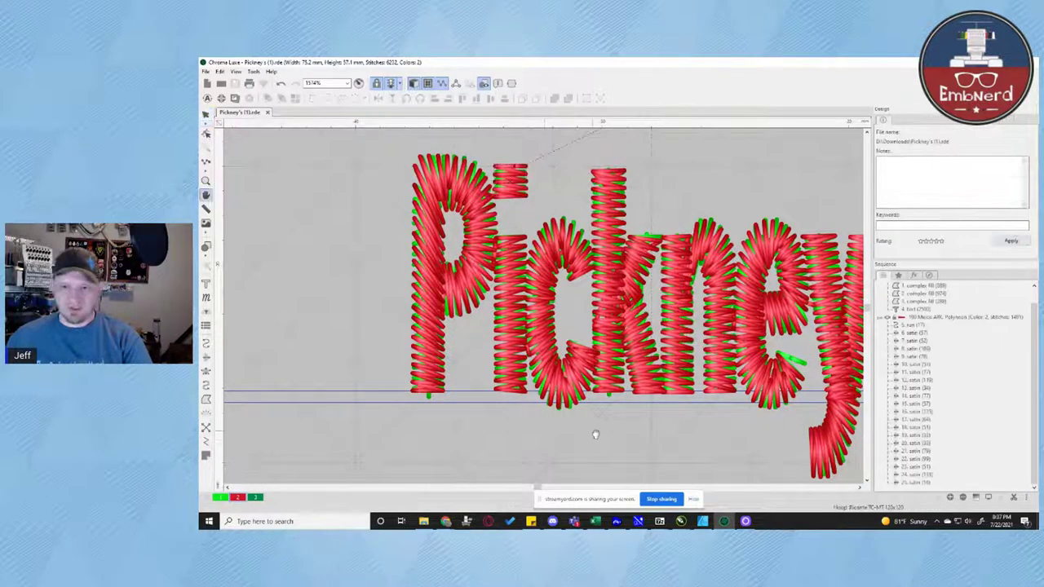
pyautogui.moveTo(596, 435); pyautogui.dragTo(314, 445)
pyautogui.moveTo(631, 444); pyautogui.dragTo(571, 411)
pyautogui.scroll(-3, 760, 418)
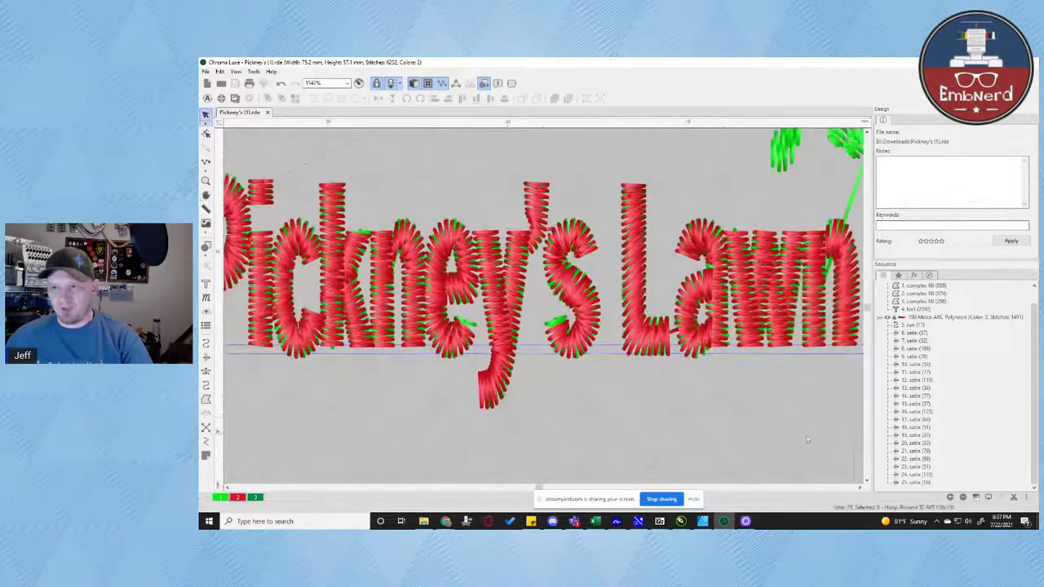
pyautogui.scroll(-4, 796, 408)
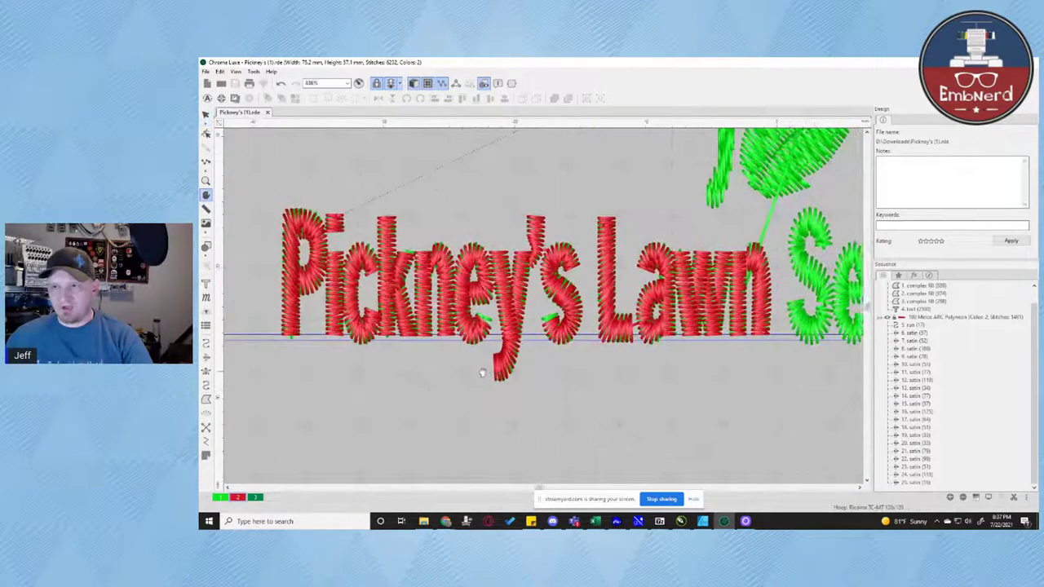
pyautogui.moveTo(482, 373); pyautogui.dragTo(450, 371)
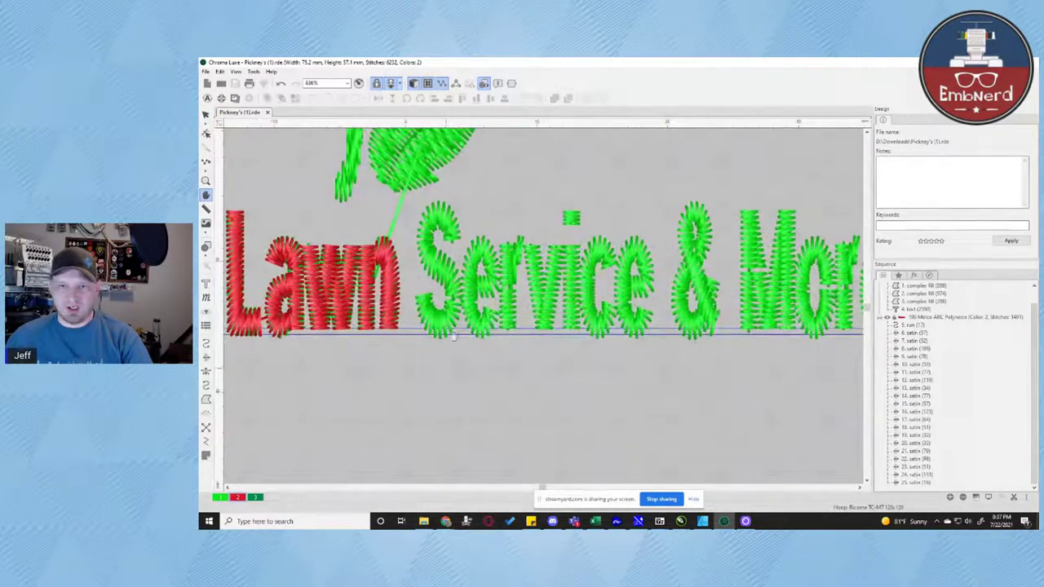
pyautogui.scroll(3, 516, 431)
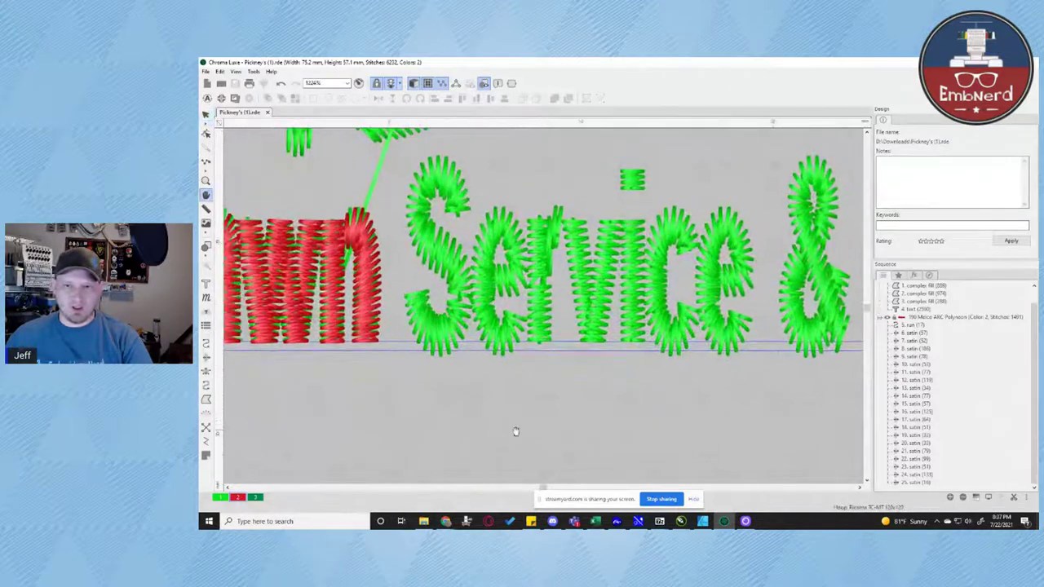
pyautogui.hscroll(-3, 516, 432)
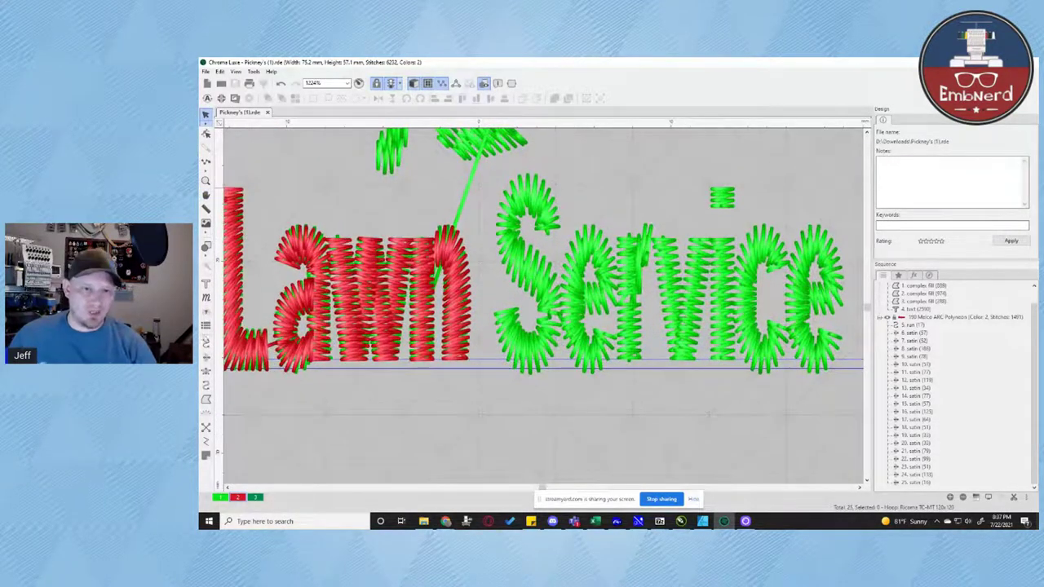
pyautogui.click(205, 372)
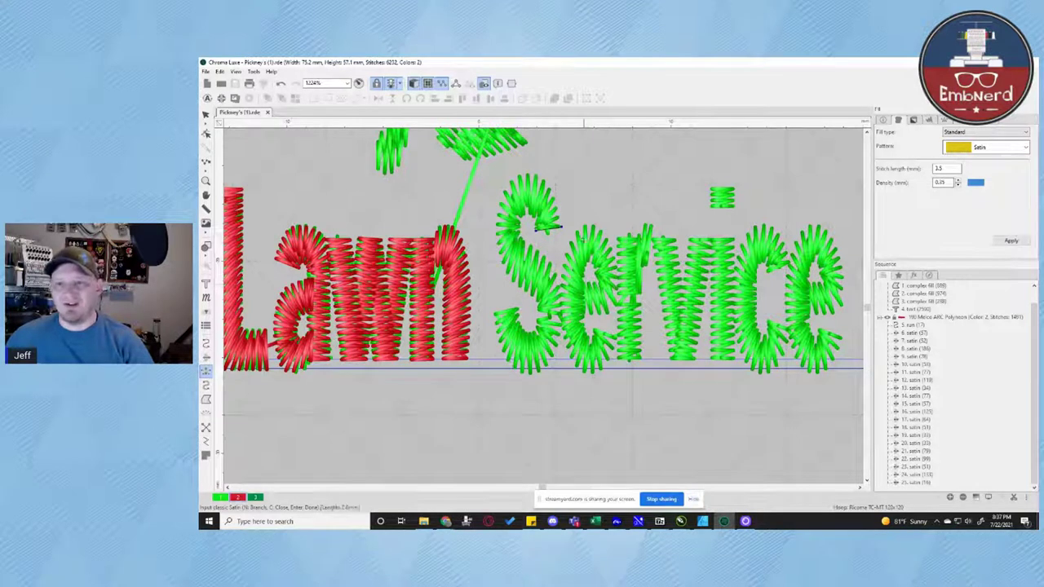
pyautogui.click(535, 218)
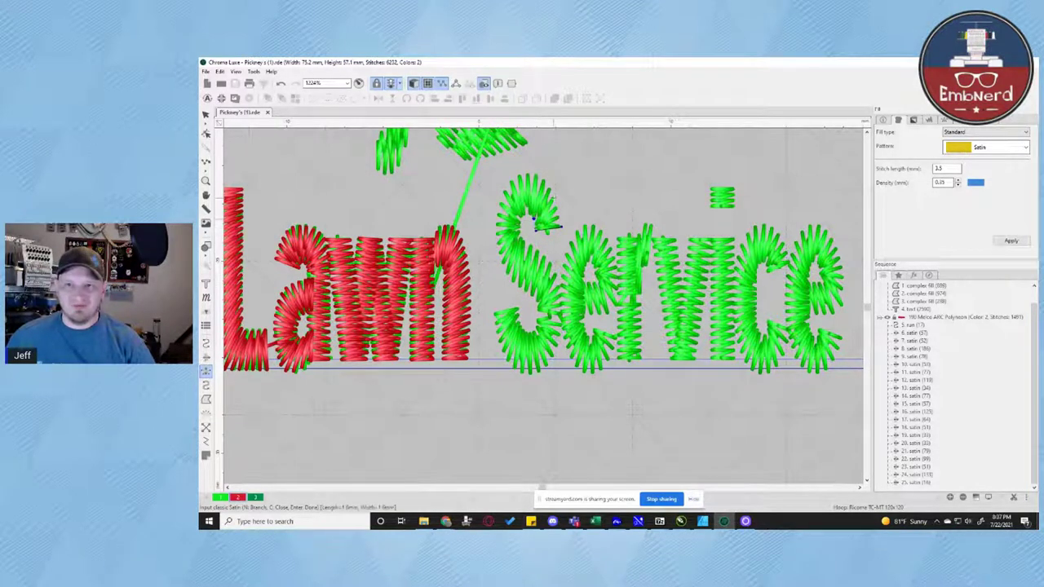
pyautogui.click(554, 197)
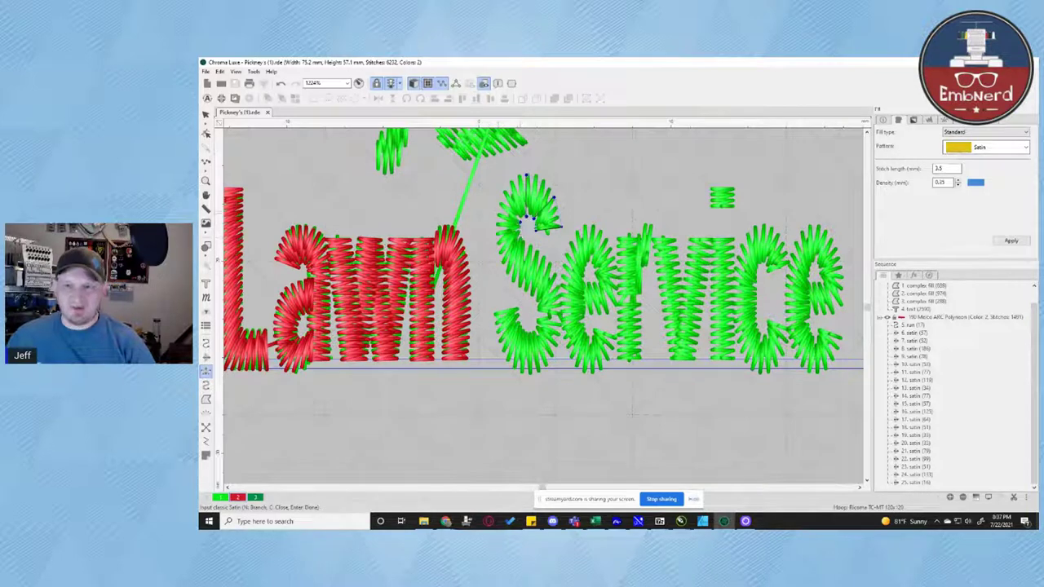
pyautogui.click(499, 212)
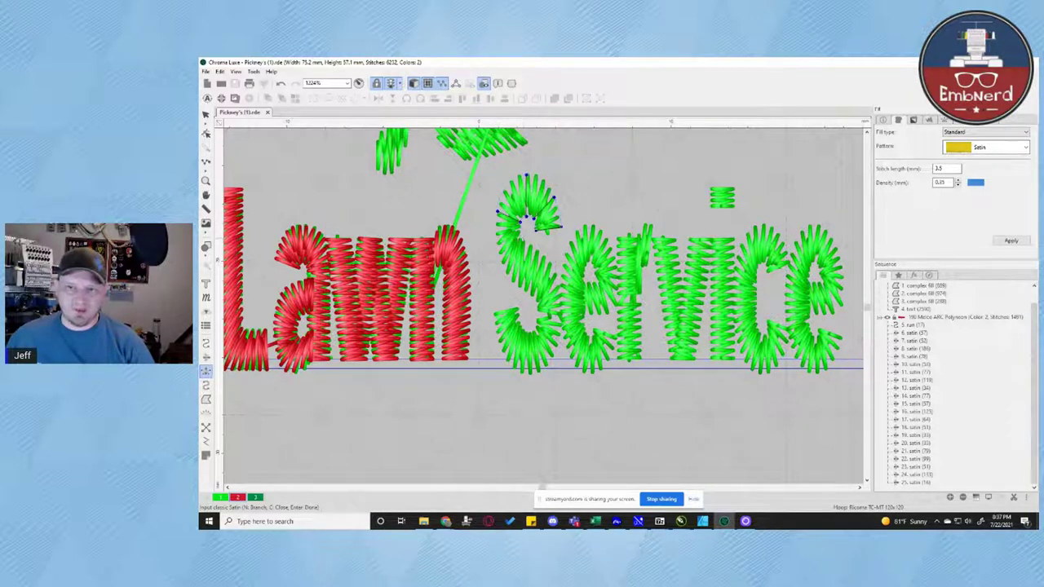
pyautogui.click(500, 253)
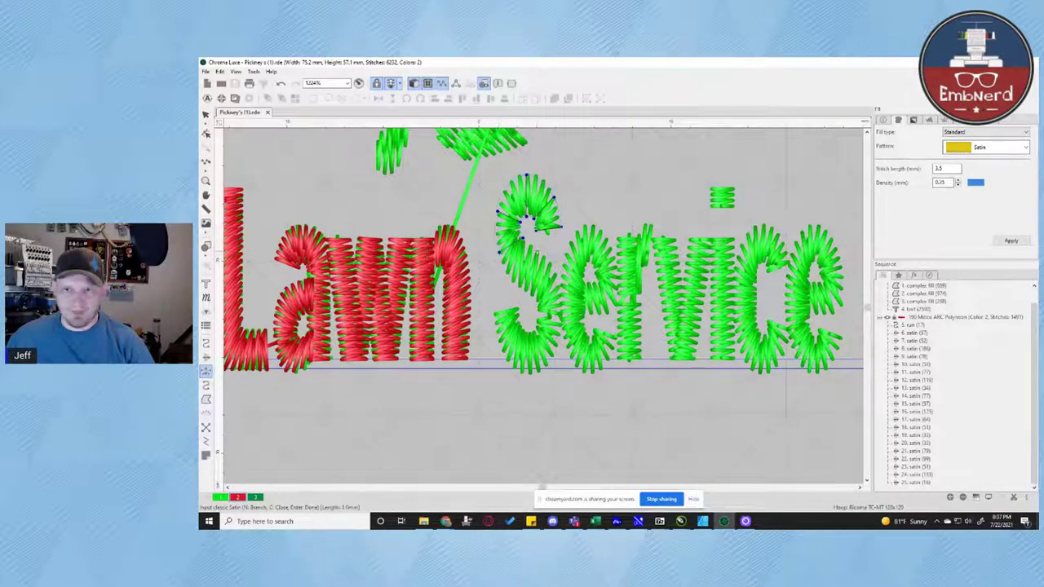
pyautogui.click(536, 248)
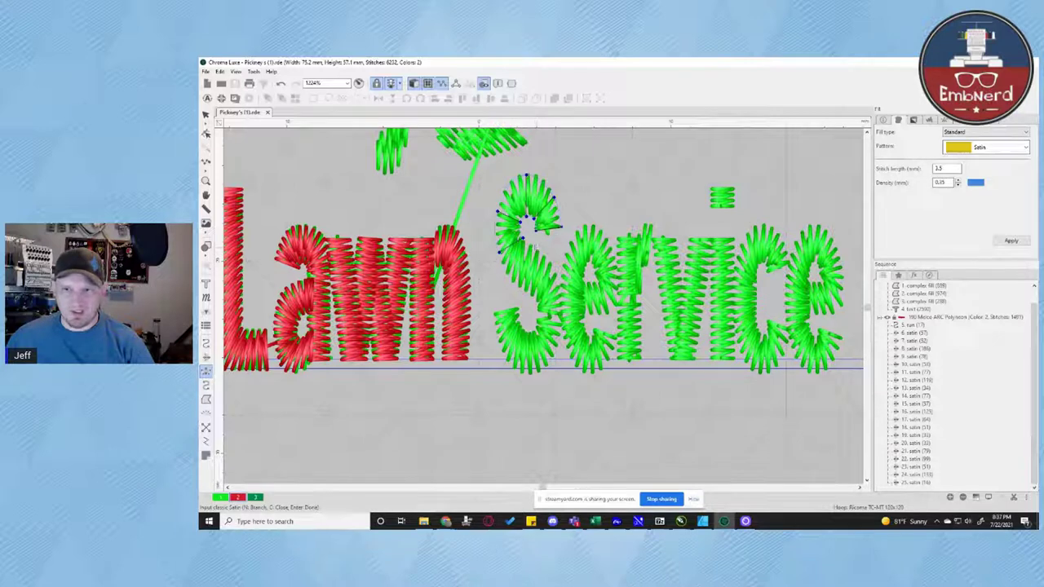
pyautogui.click(510, 275)
pyautogui.click(552, 270)
pyautogui.click(528, 289)
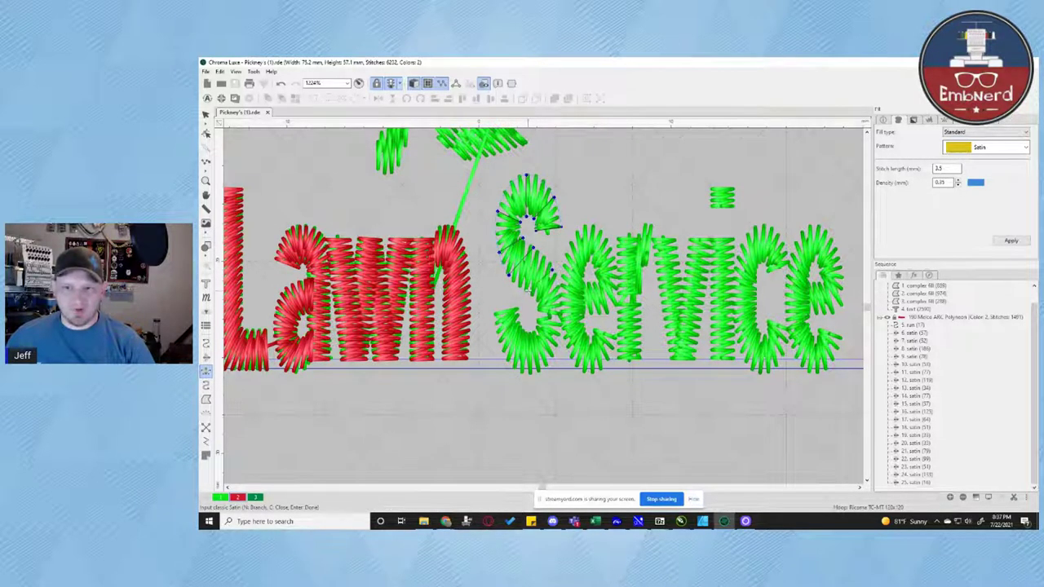
pyautogui.click(563, 308)
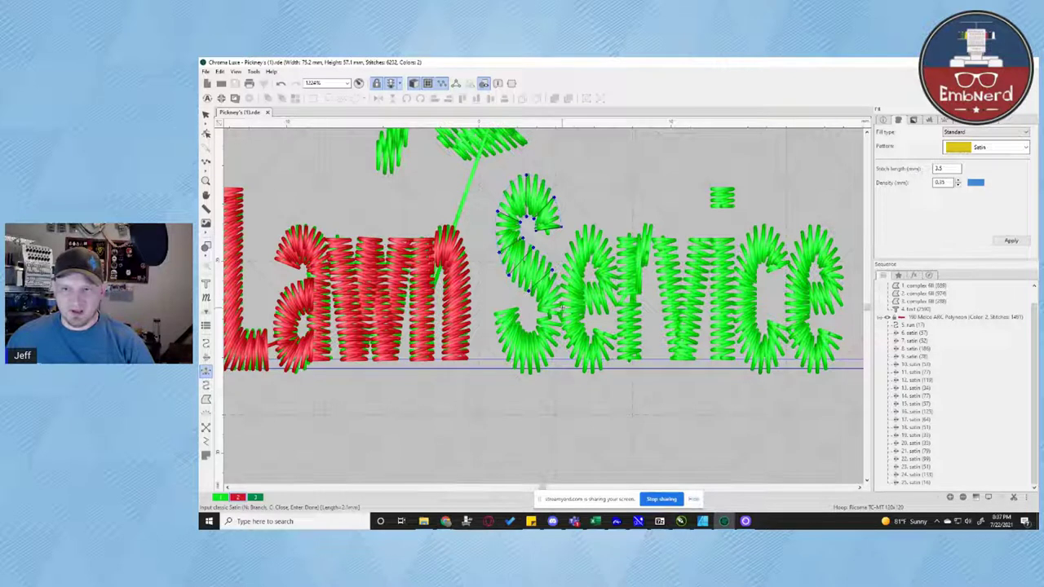
pyautogui.click(539, 310)
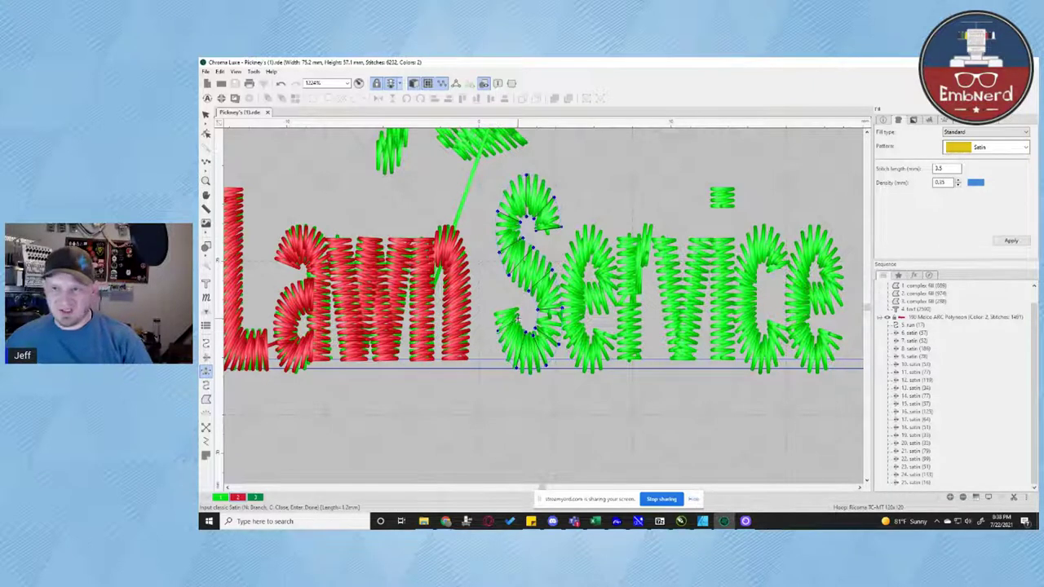
pyautogui.press('Return')
pyautogui.click(555, 277)
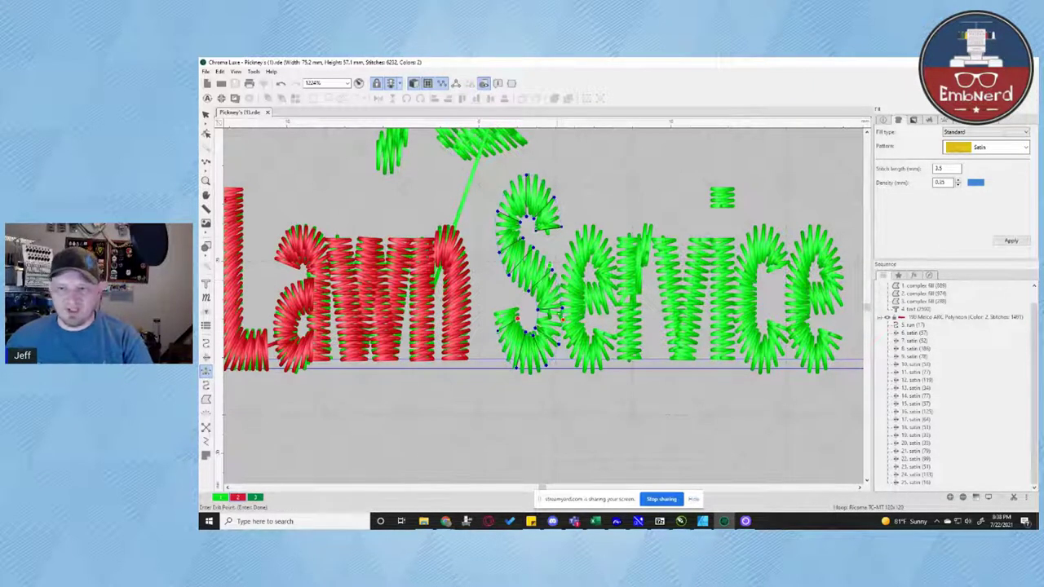
pyautogui.press('Return')
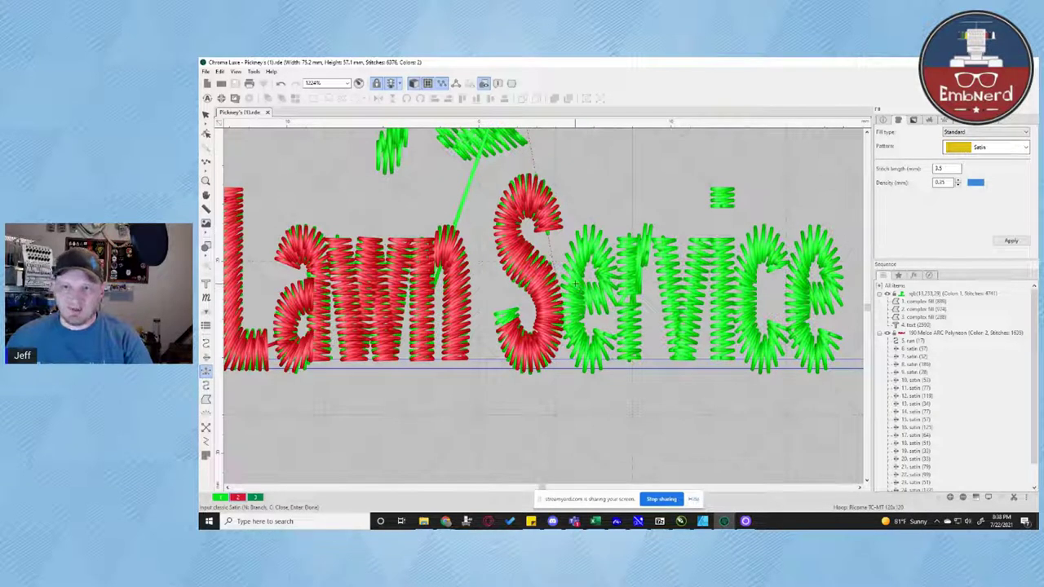
# Digitize the first e of "Service" as a classic satin running from its crossbar around the bowl to the lower tail
pyautogui.click(574, 284)
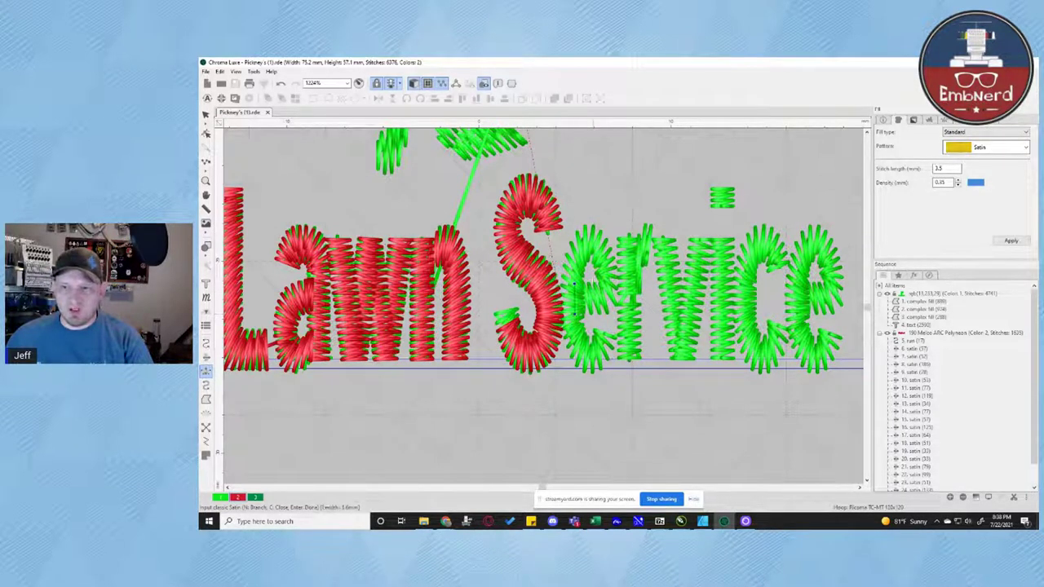
pyautogui.click(597, 282)
pyautogui.click(619, 311)
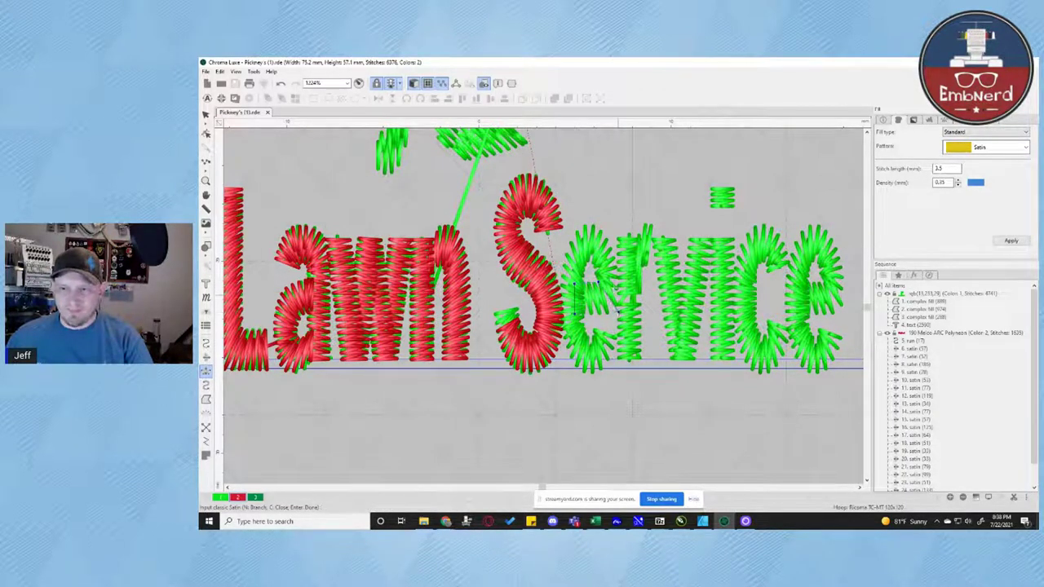
pyautogui.click(594, 263)
pyautogui.click(607, 242)
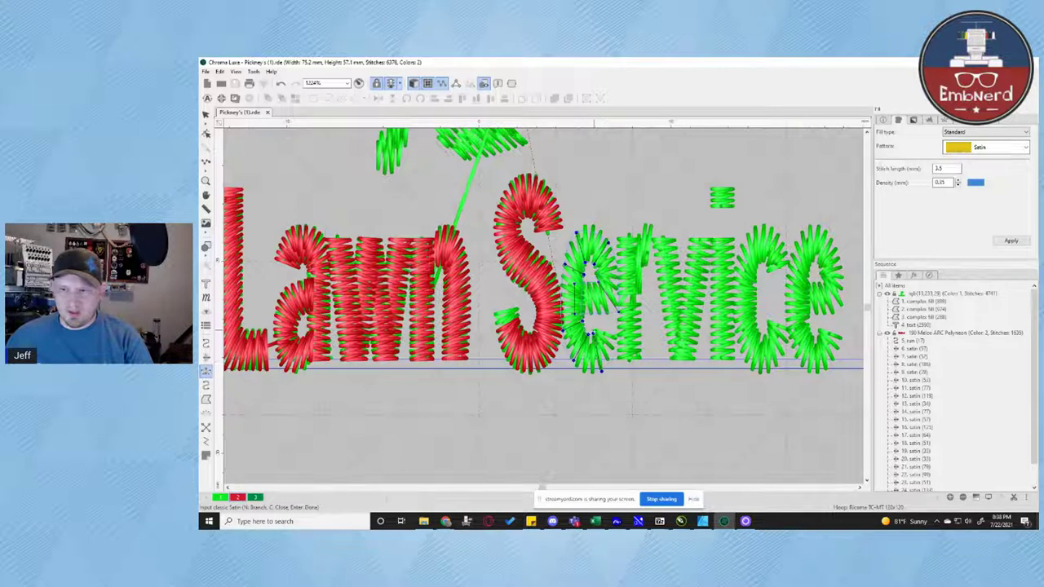
pyautogui.click(618, 342)
pyautogui.press('Return')
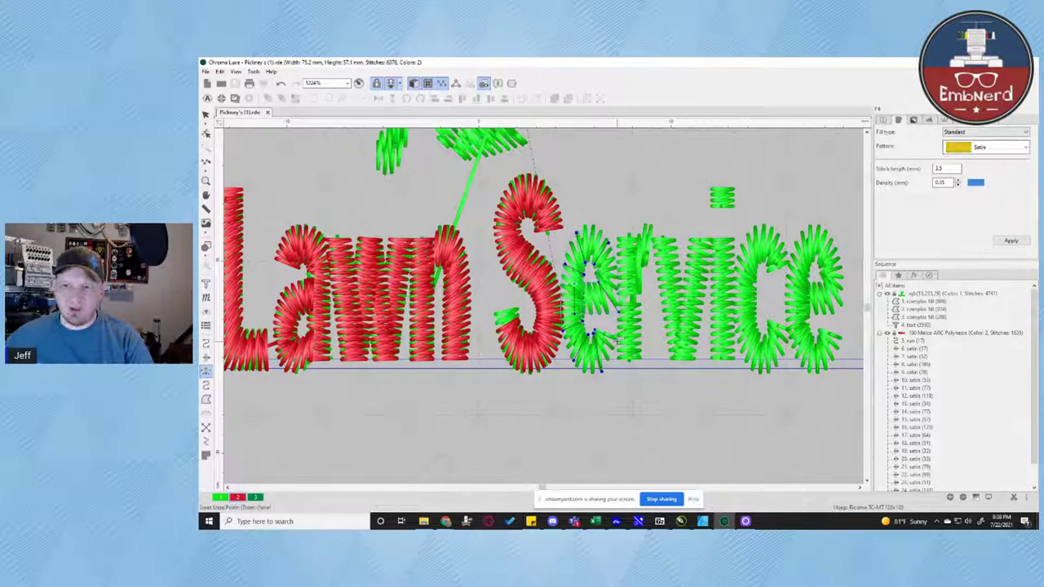
pyautogui.press('Return')
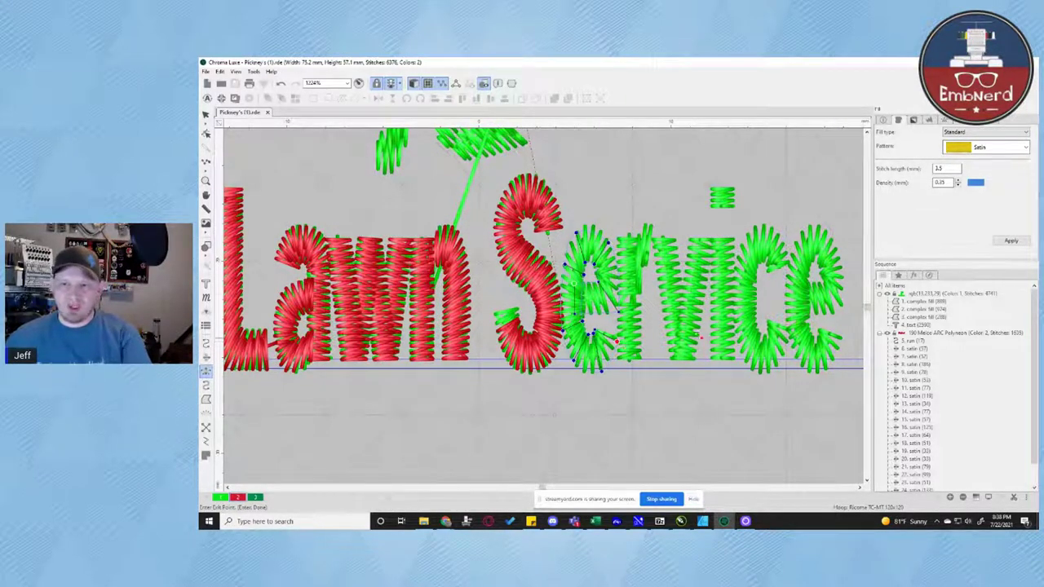
pyautogui.press('Return')
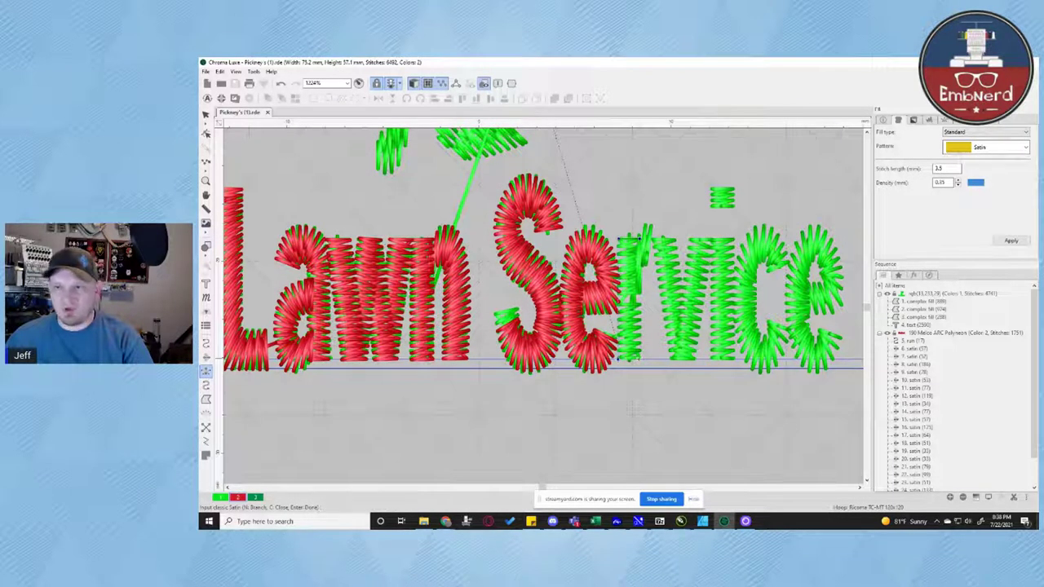
# Finish the classic satin over the stem of the r in "Service", with the entry point at the stem's base
pyautogui.press('Return')
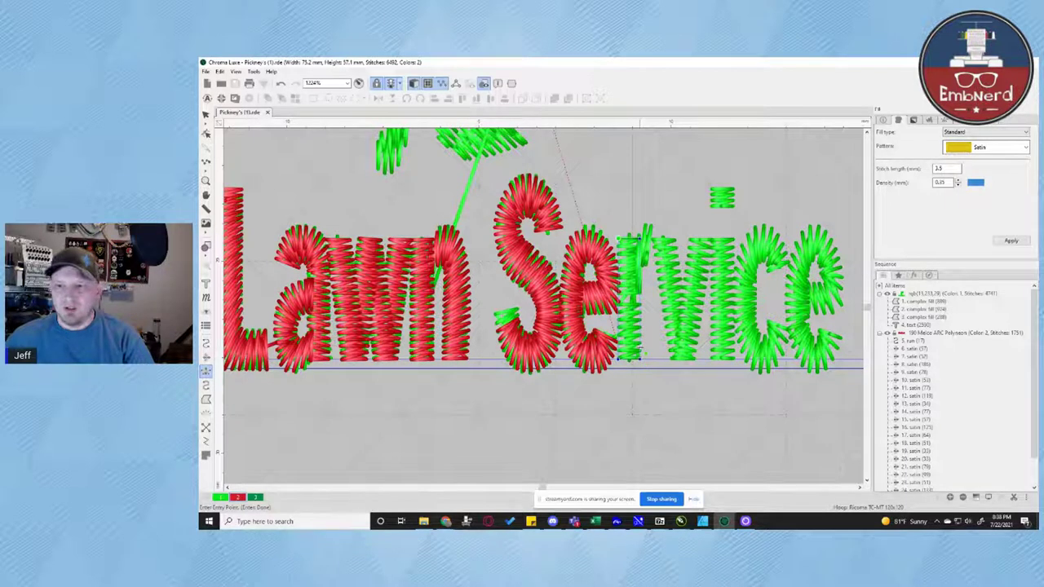
pyautogui.click(638, 359)
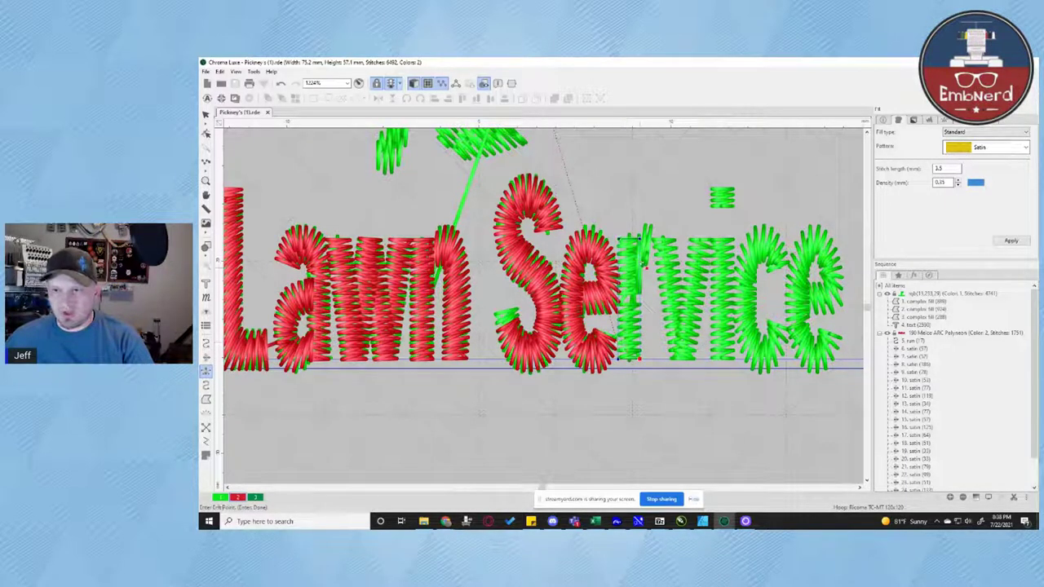
pyautogui.press('Return')
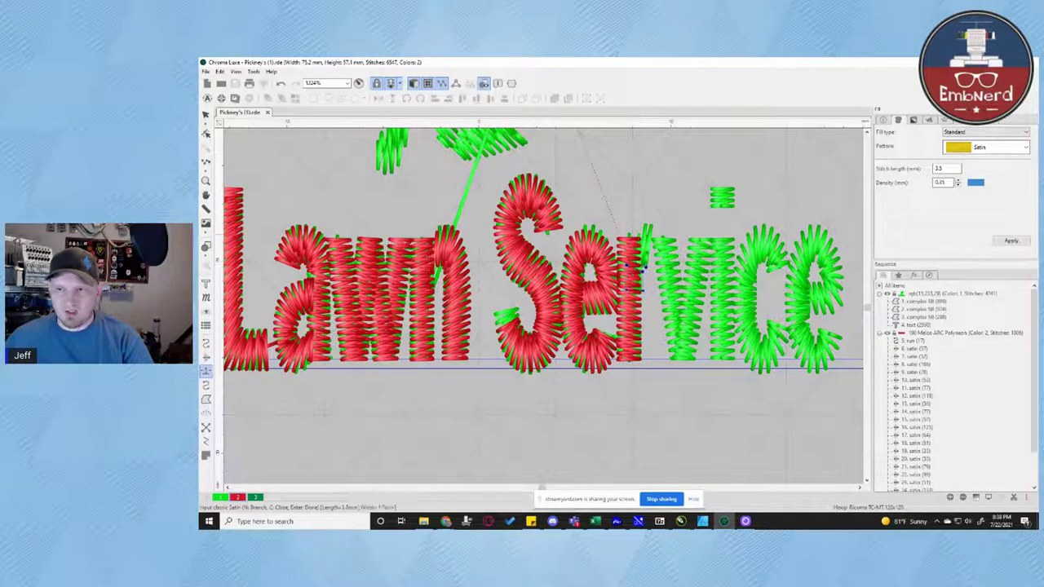
# Cover the curved arm of the r in "Service" with its own classic satin out to the tip beside the v
pyautogui.click(641, 235)
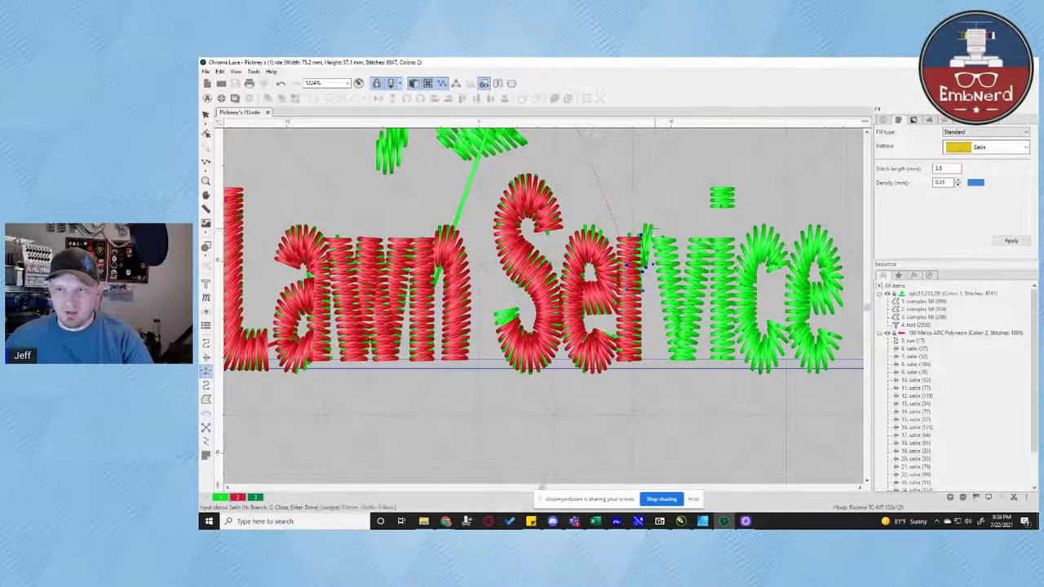
pyautogui.press('Return')
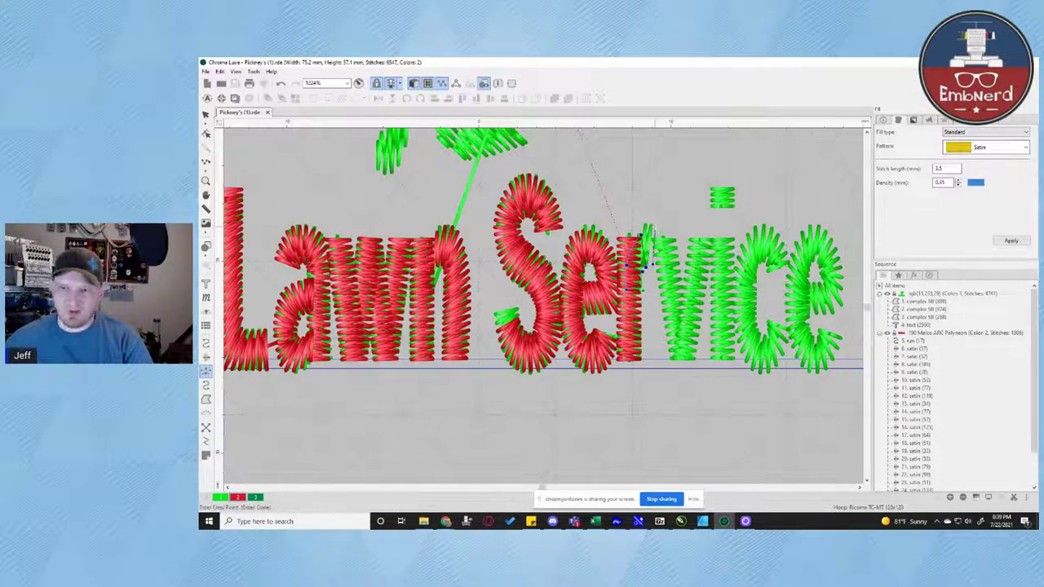
pyautogui.click(652, 230)
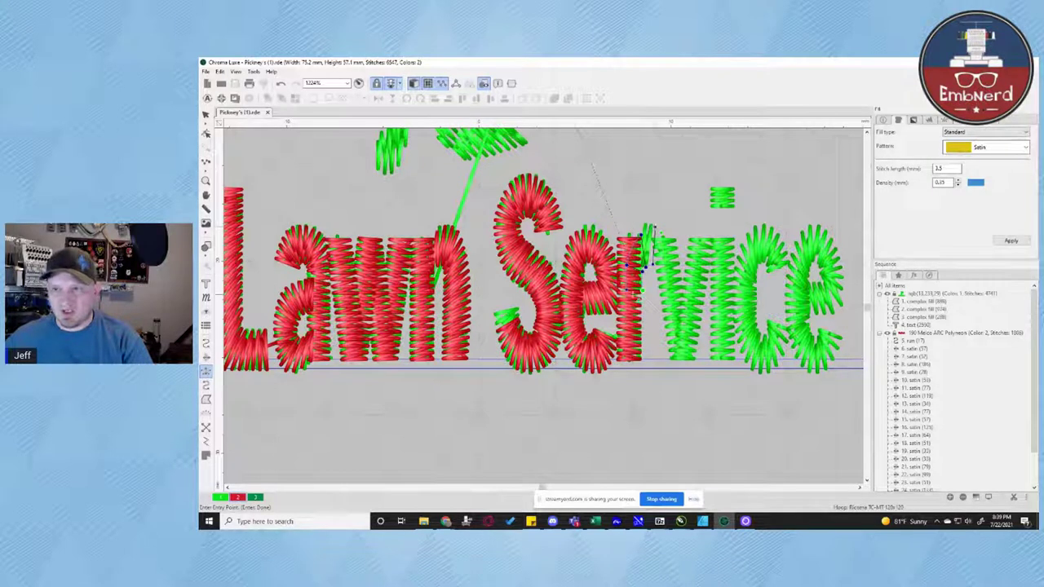
pyautogui.click(644, 265)
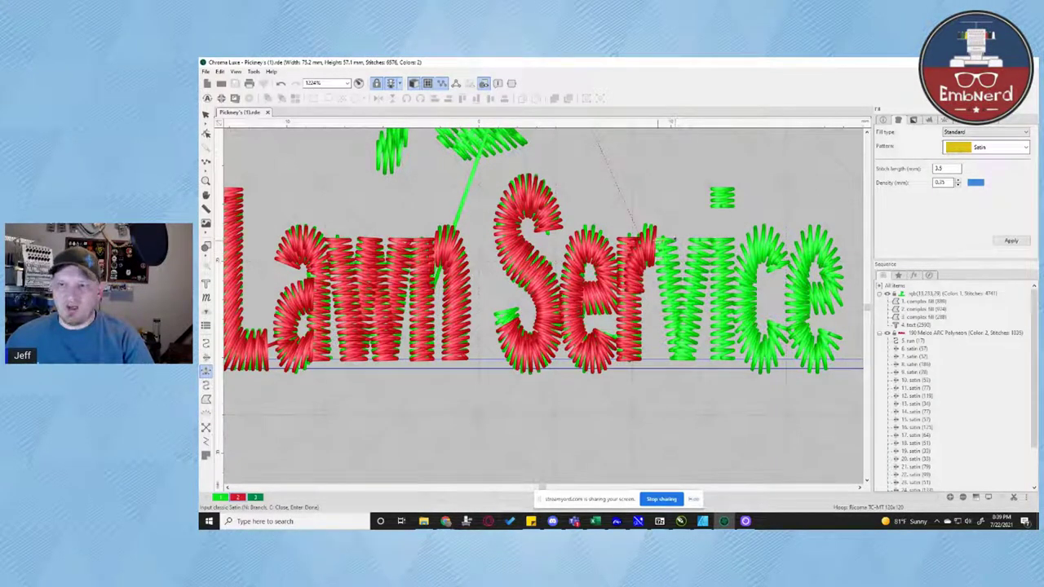
# Digitize the v of "Service" as one classic satin going down its first stroke and back up its second
pyautogui.click(655, 239)
pyautogui.click(676, 239)
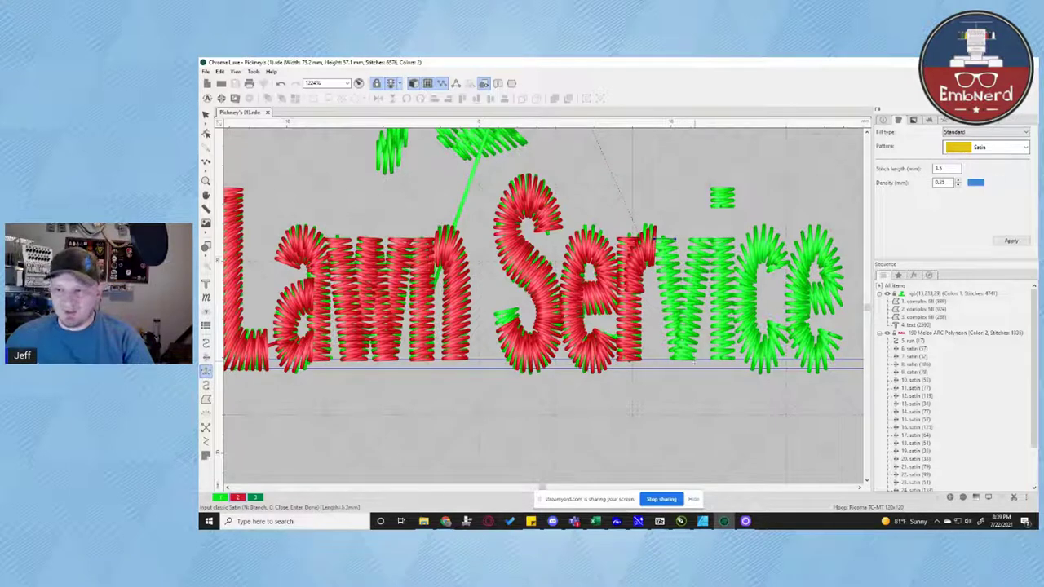
pyautogui.click(695, 361)
pyautogui.click(671, 361)
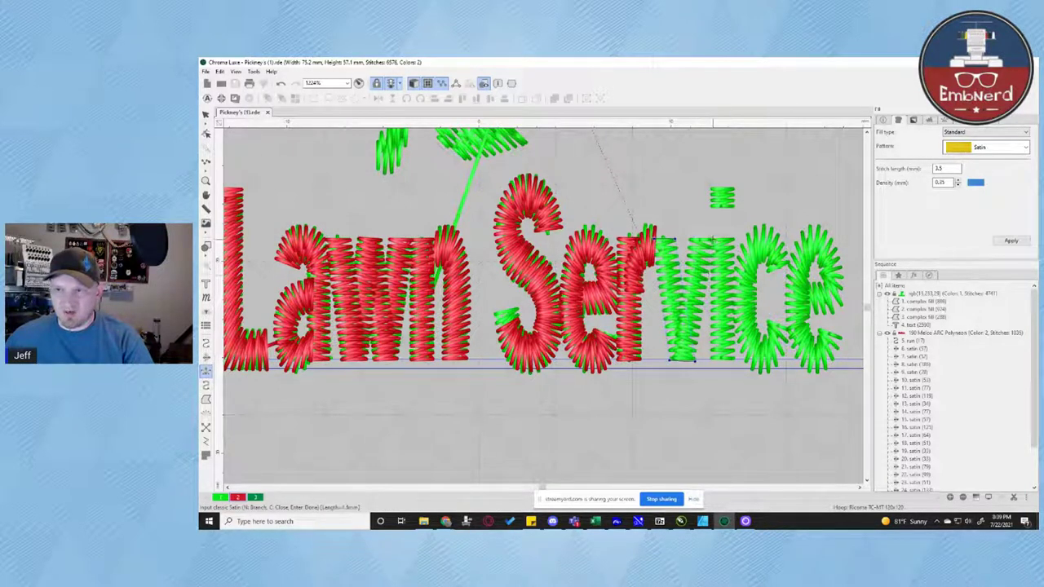
pyautogui.click(713, 239)
pyautogui.click(690, 239)
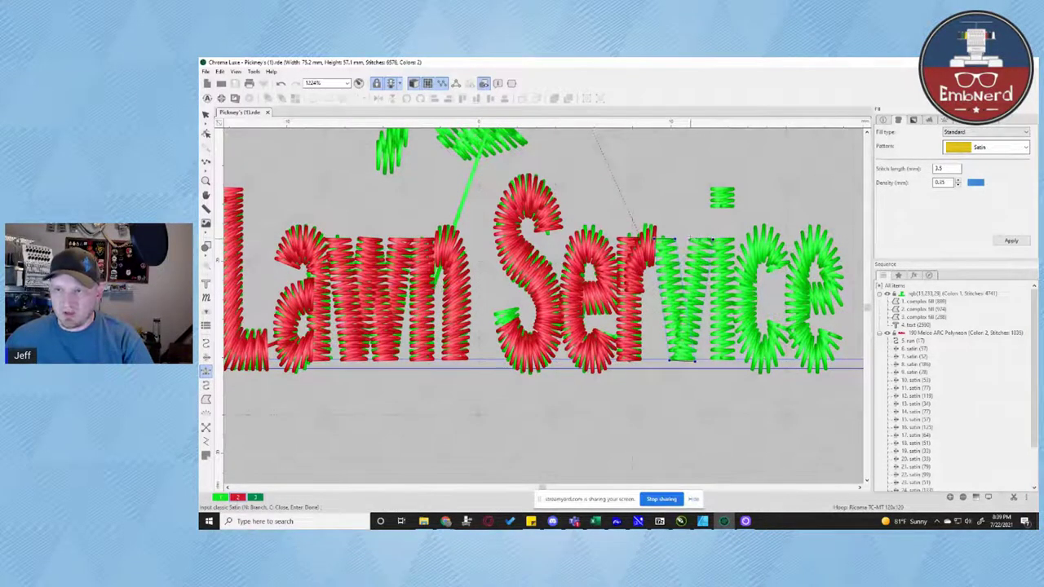
pyautogui.press('Return')
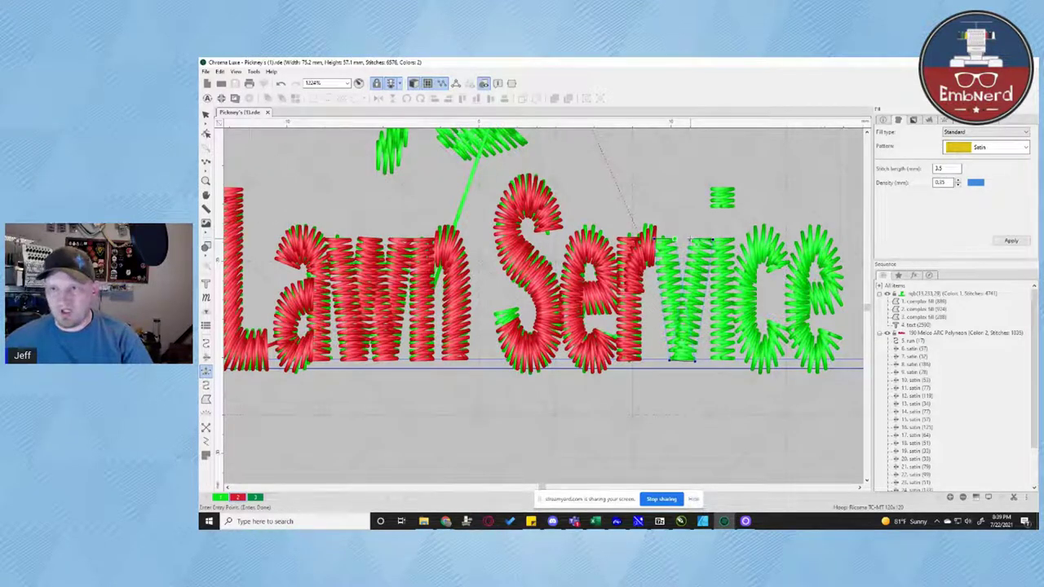
pyautogui.press('Return')
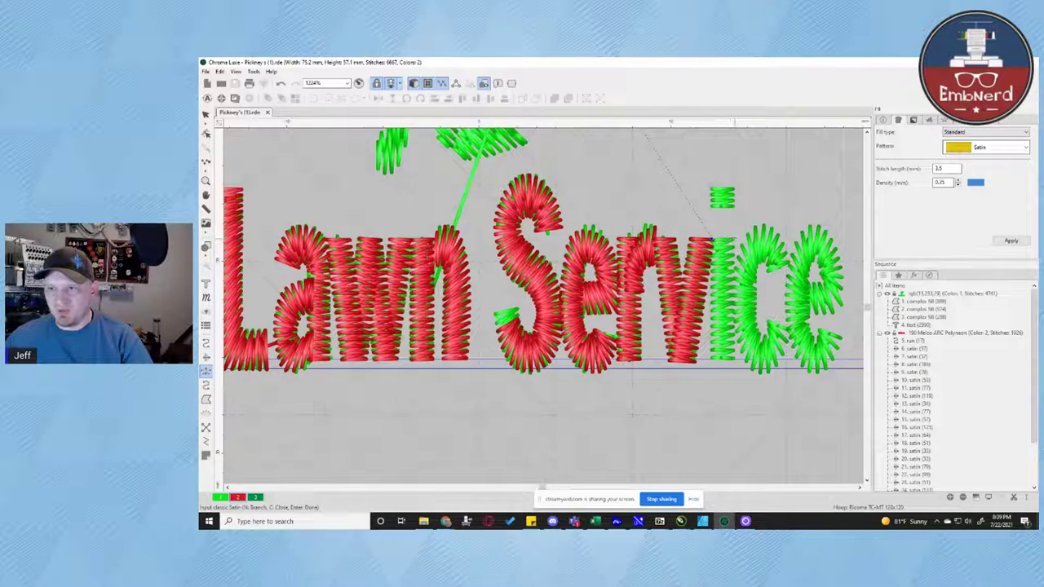
# Cover the stem of the i in "Service" with a classic satin, placing its entry and exit points on the edge facing the c
pyautogui.click(712, 357)
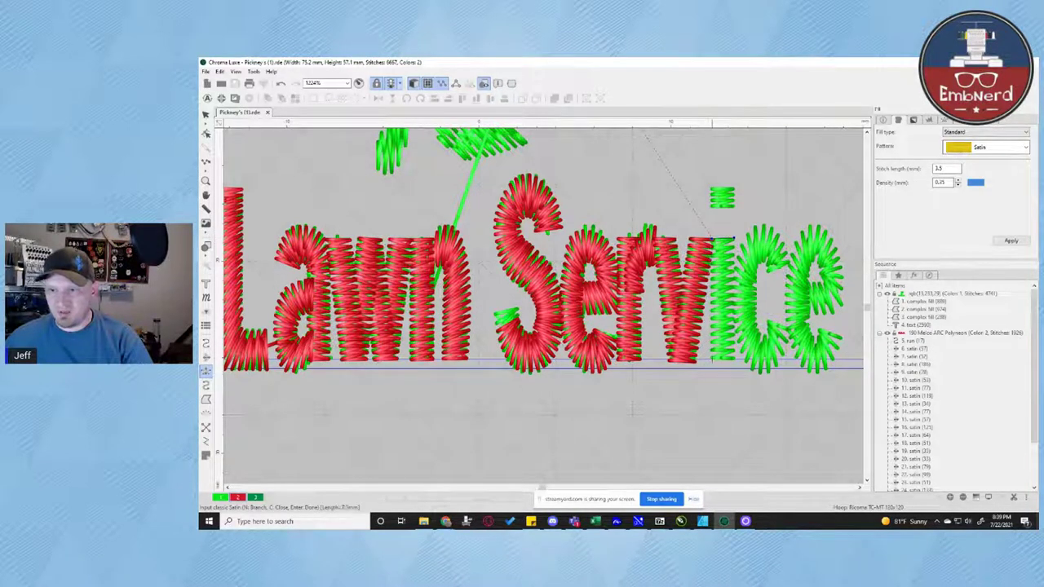
pyautogui.click(713, 359)
pyautogui.click(733, 359)
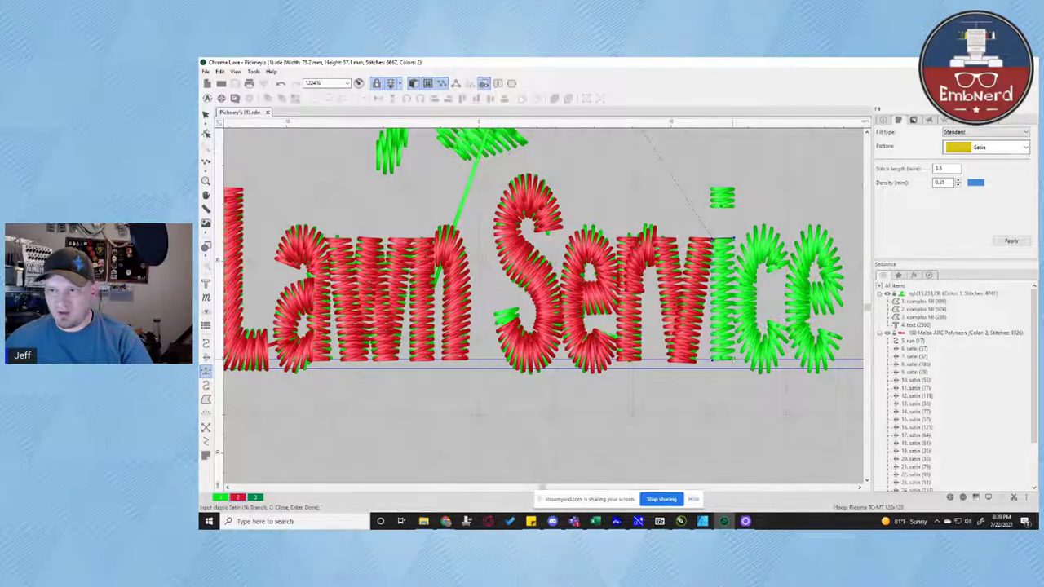
pyautogui.press('Return')
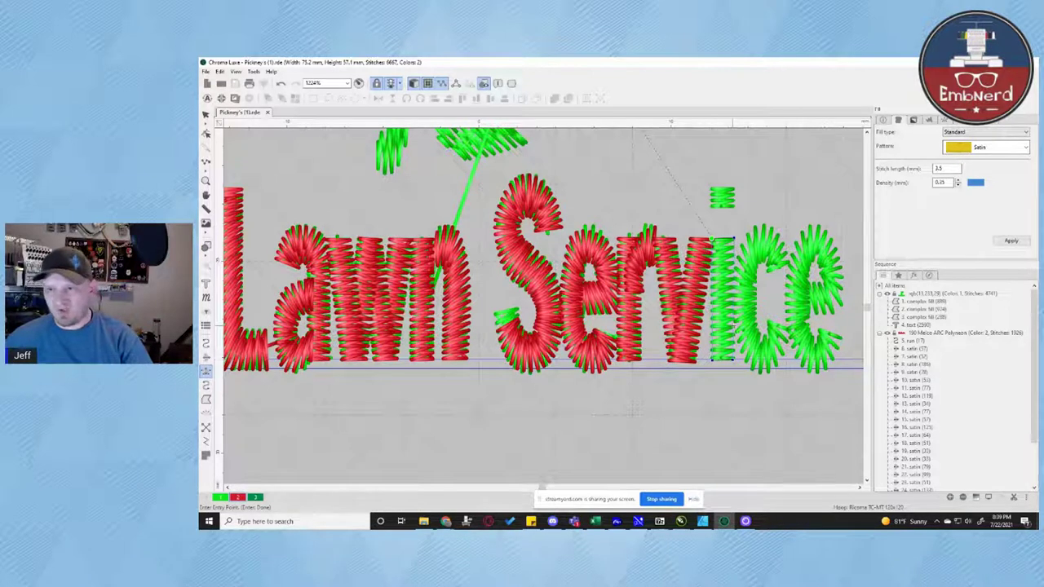
pyautogui.click(732, 326)
pyautogui.click(734, 305)
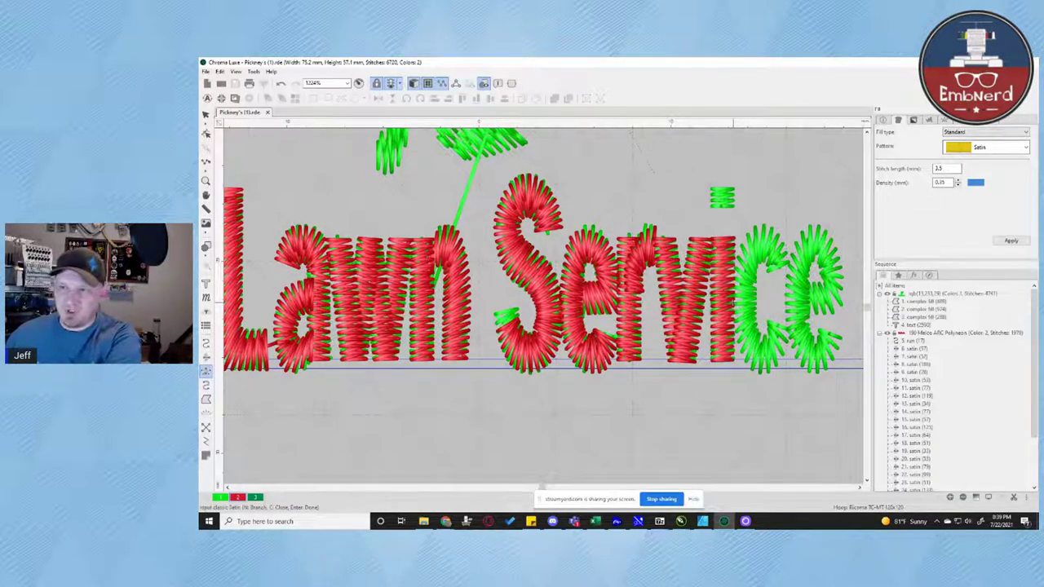
# Digitize the c of "Service" as a classic satin from upper to lower end, entering beside the i and exiting at the lower end facing the e
pyautogui.click(789, 260)
pyautogui.click(769, 273)
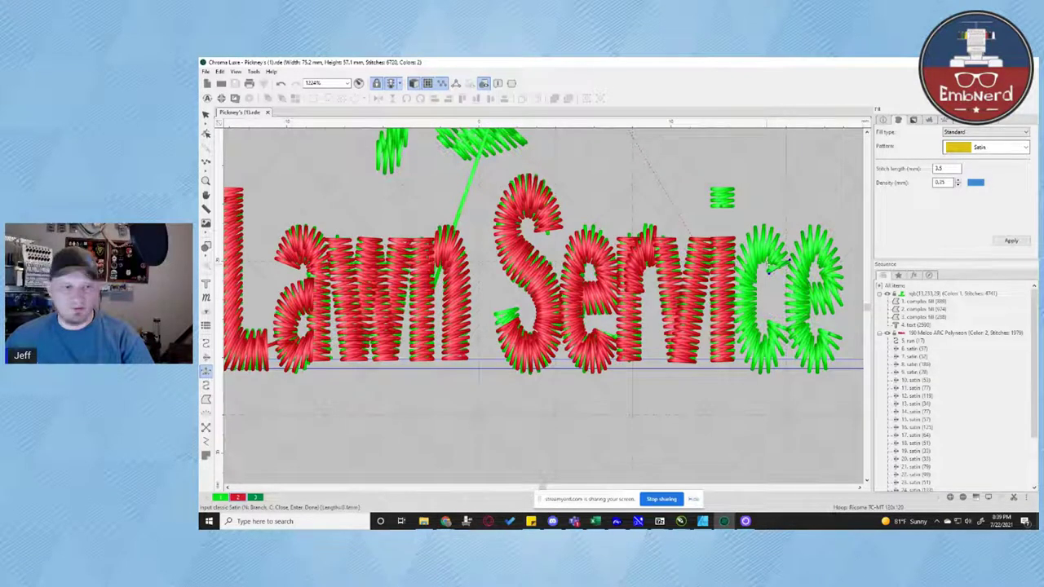
pyautogui.click(767, 265)
pyautogui.click(780, 236)
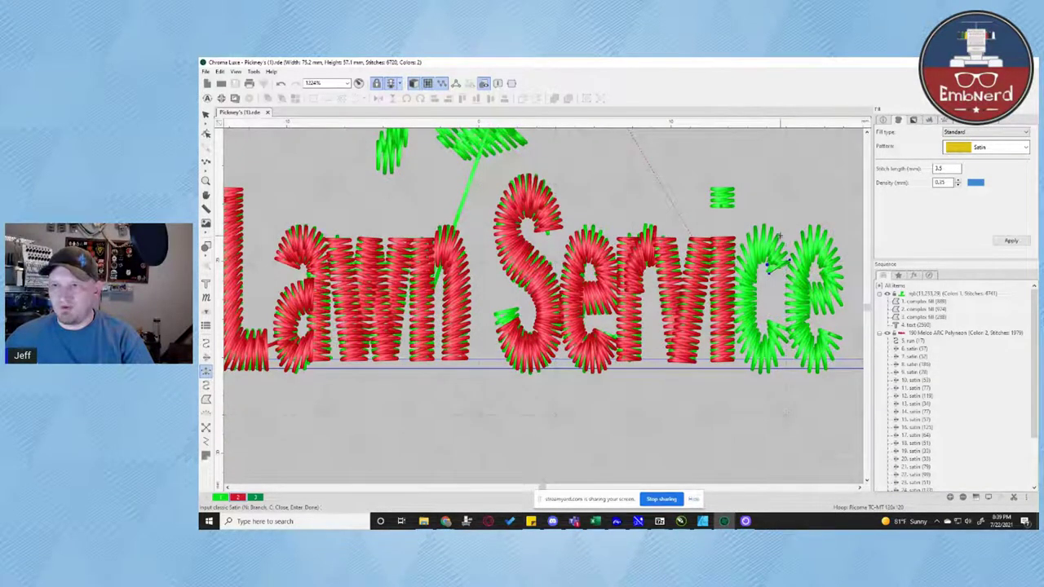
pyautogui.click(763, 264)
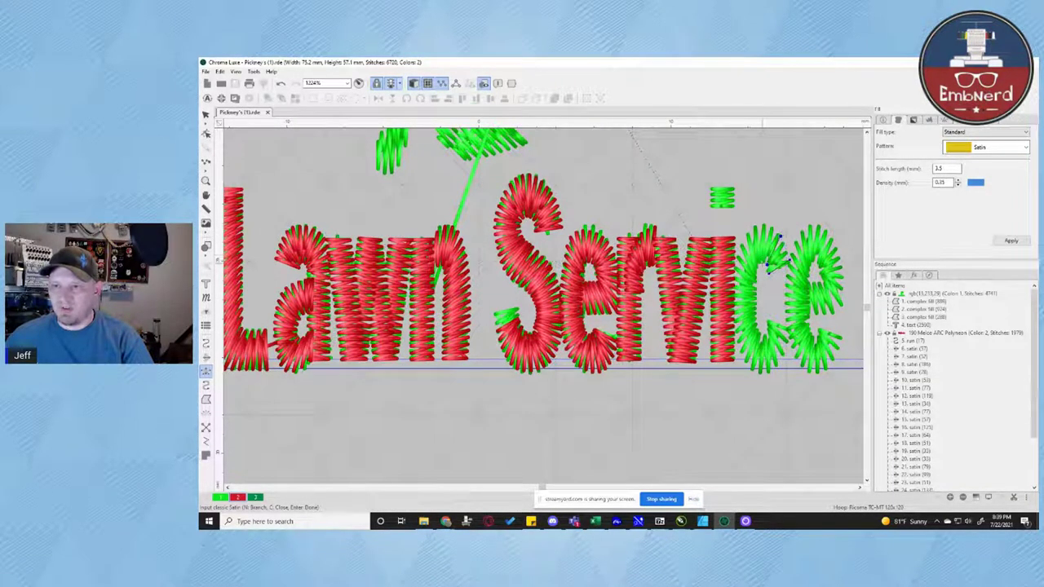
pyautogui.click(758, 225)
pyautogui.click(758, 270)
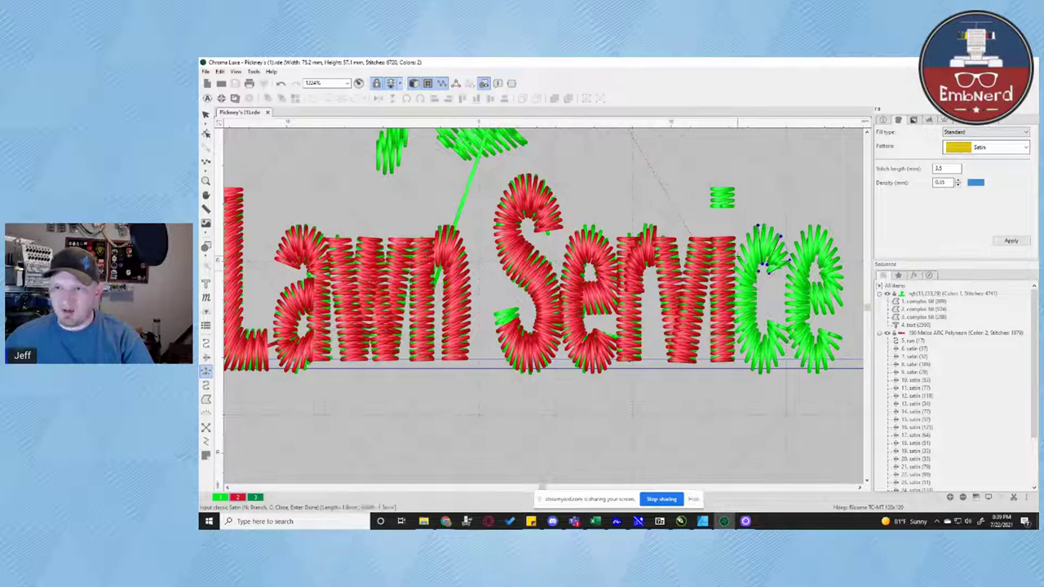
pyautogui.click(738, 257)
pyautogui.click(757, 304)
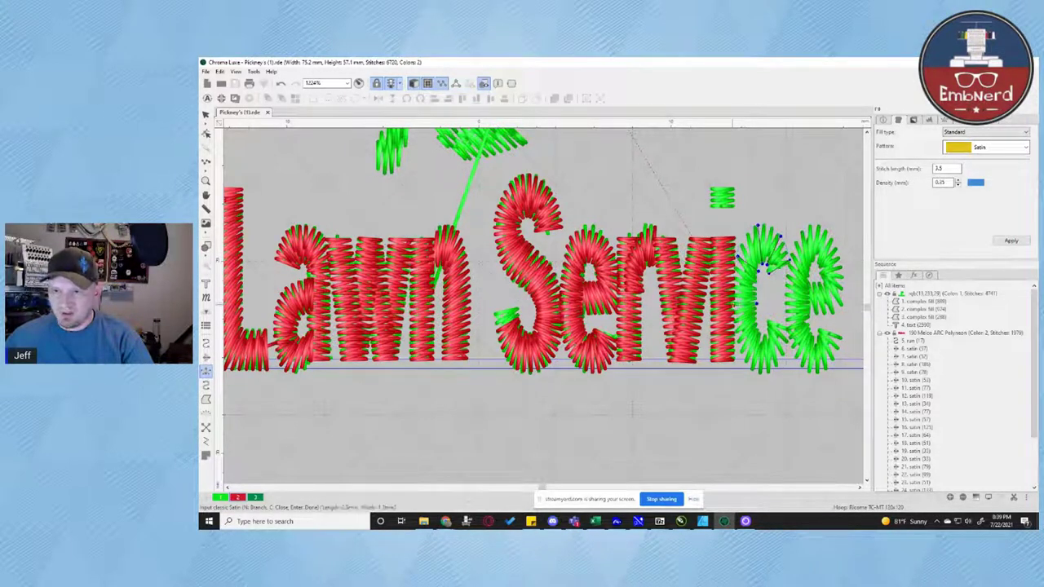
pyautogui.click(734, 305)
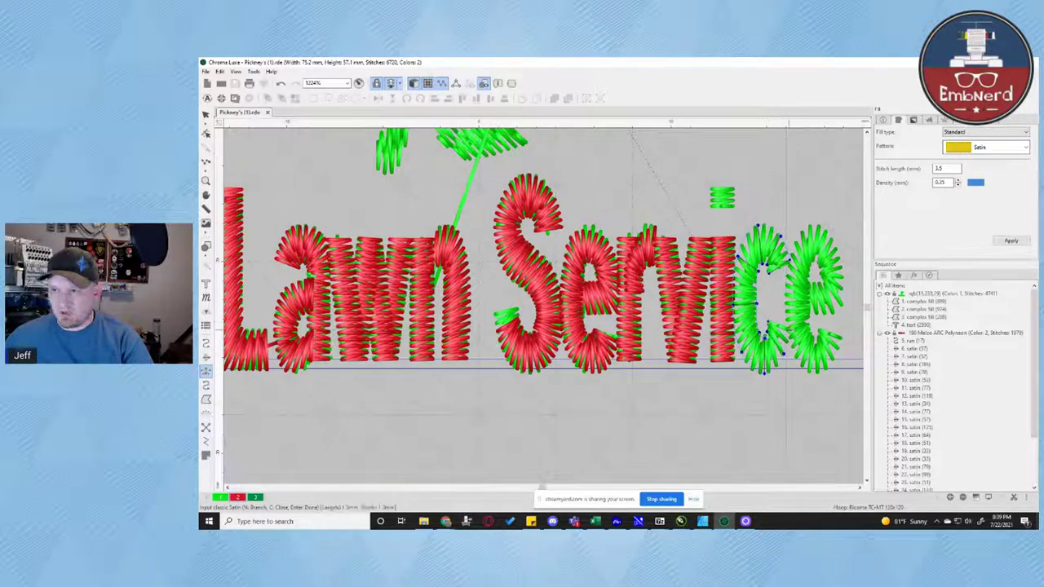
pyautogui.press('Return')
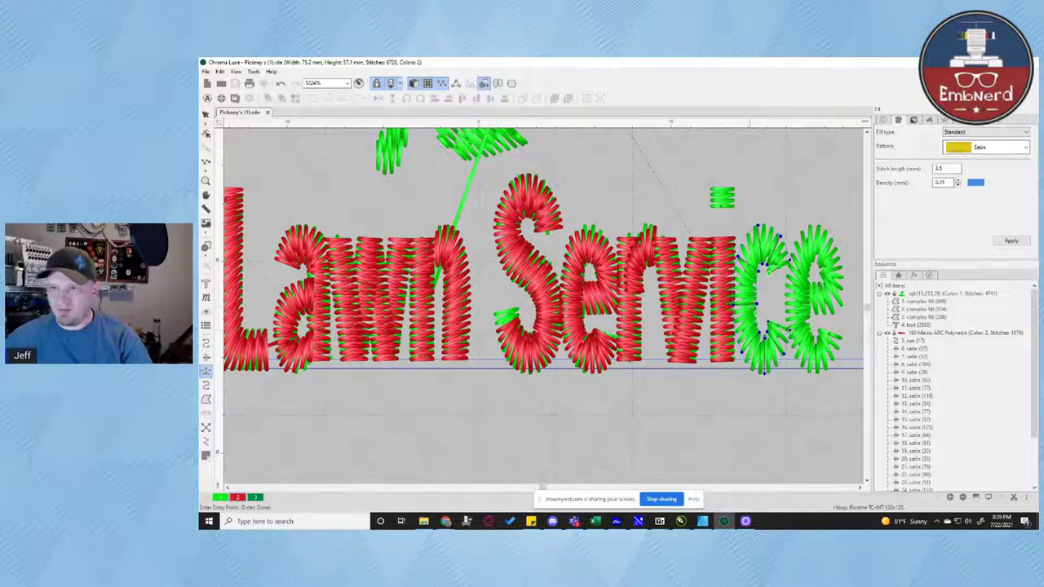
pyautogui.click(733, 303)
pyautogui.click(790, 332)
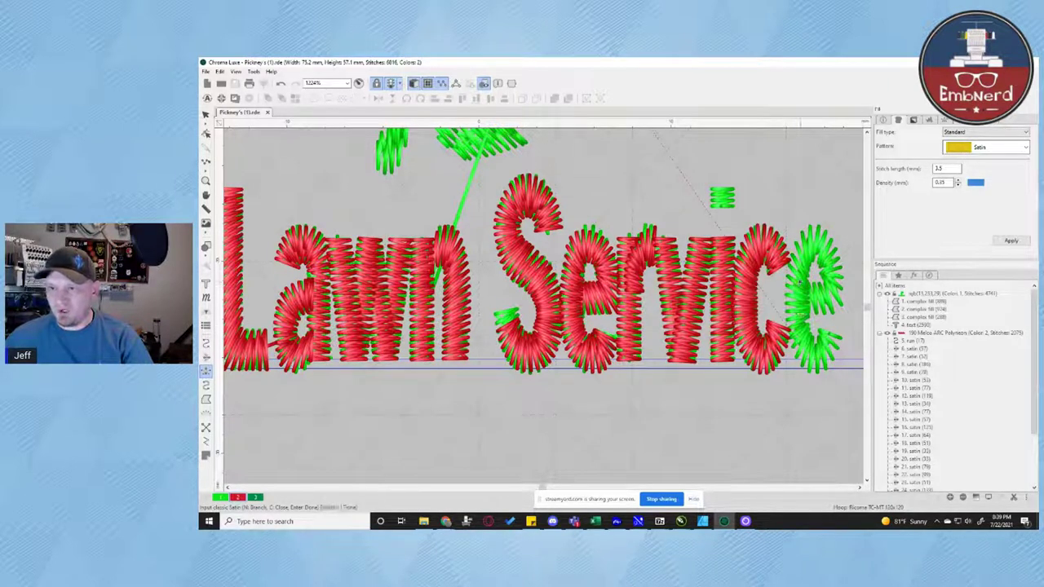
# Digitize the final e of "Service" as a classic satin from crossbar to lower tail, with the exit point on the tail's outer edge
pyautogui.click(842, 314)
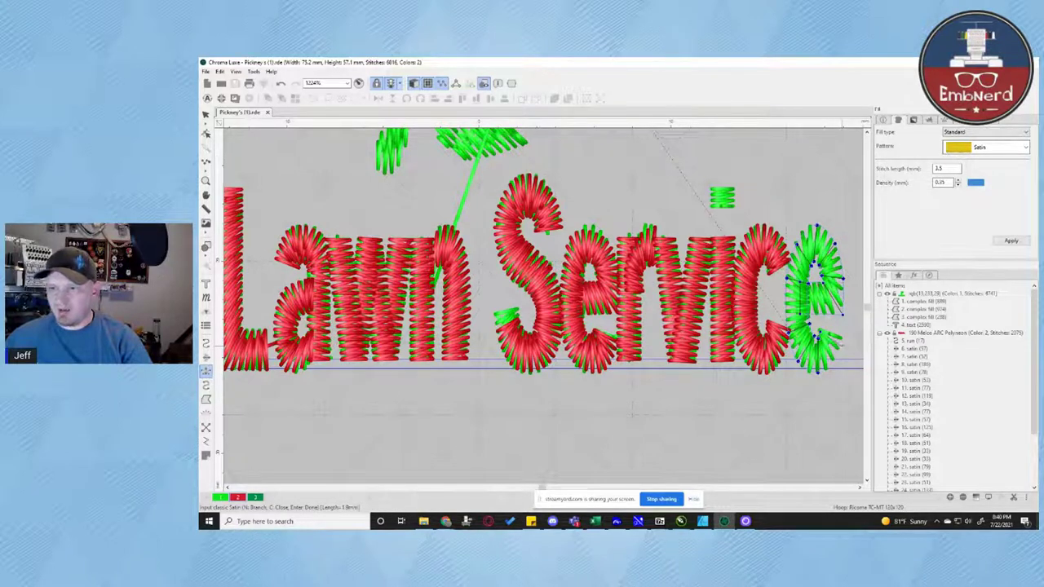
pyautogui.press('Return')
pyautogui.press('Return')
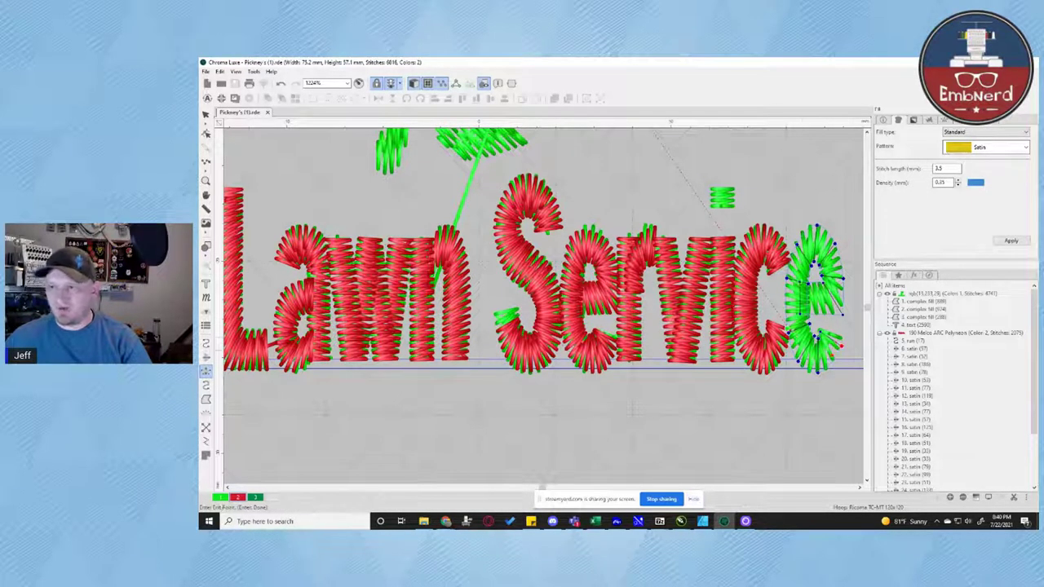
pyautogui.click(831, 366)
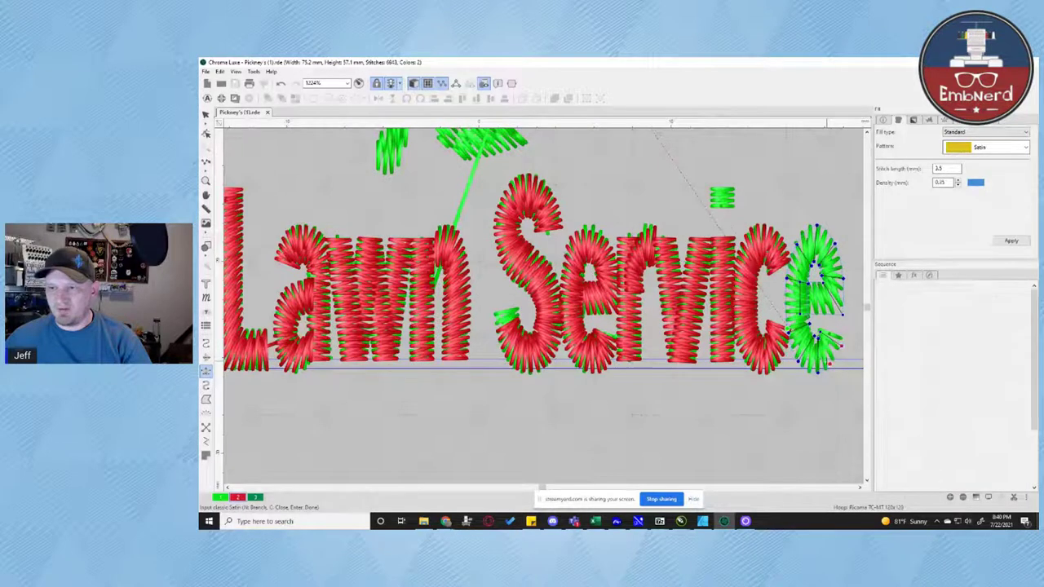
# Give the final e of "Service" a line tie off and a trim end command, and apply them
pyautogui.click(206, 115)
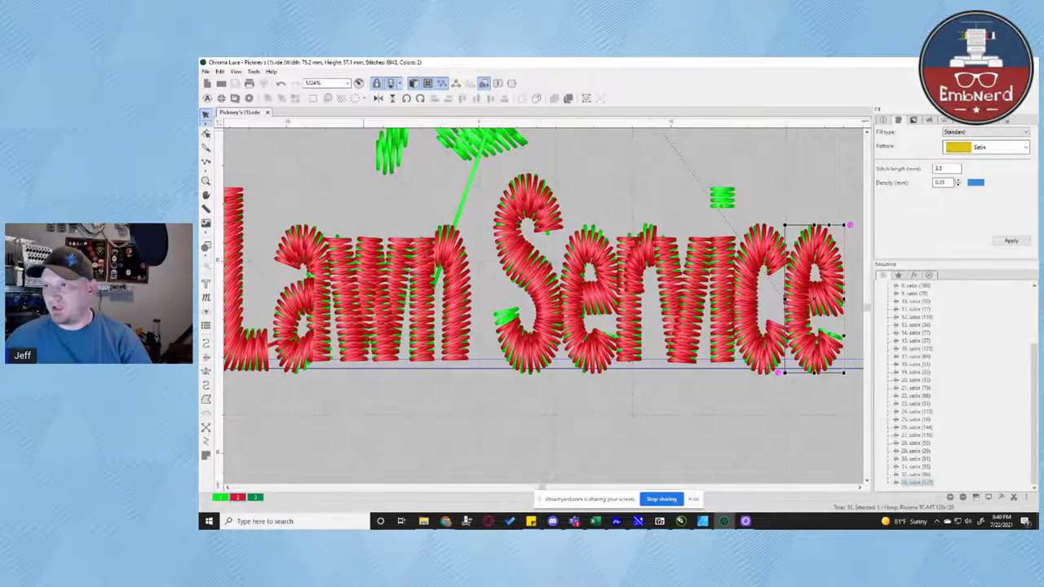
pyautogui.click(882, 120)
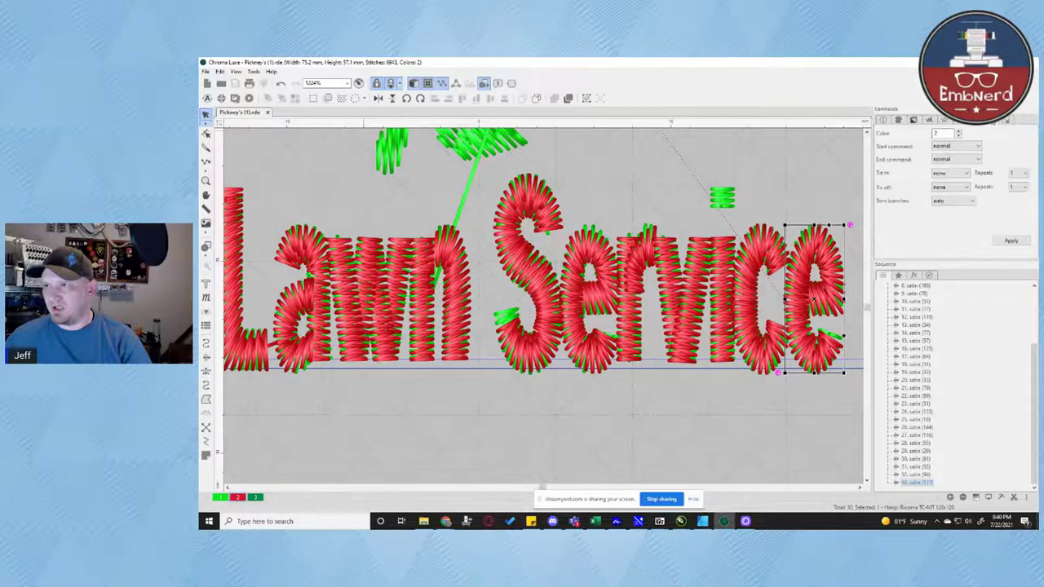
pyautogui.click(965, 188)
pyautogui.click(954, 209)
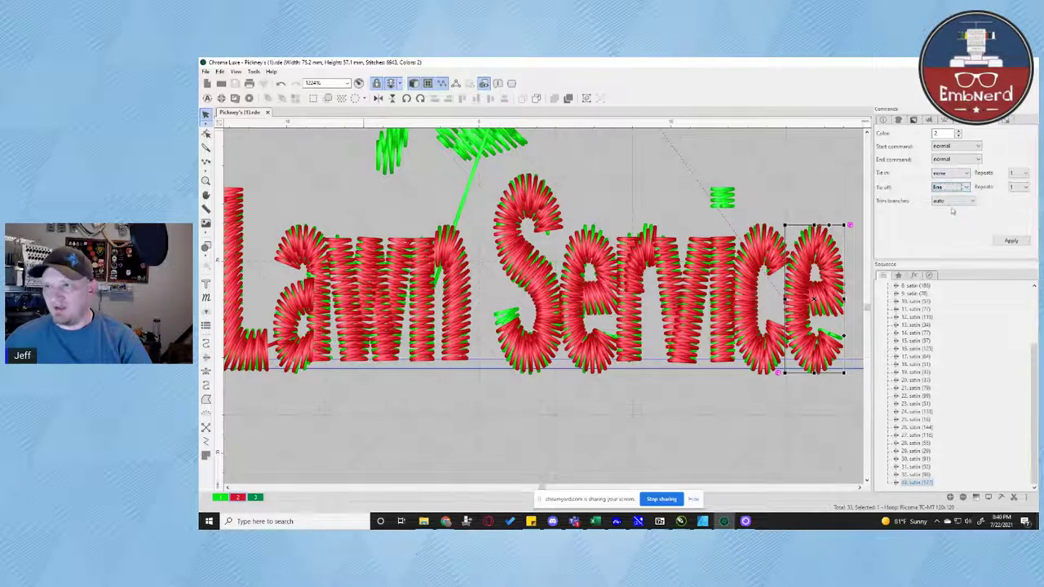
pyautogui.click(960, 160)
pyautogui.click(944, 181)
pyautogui.click(1012, 241)
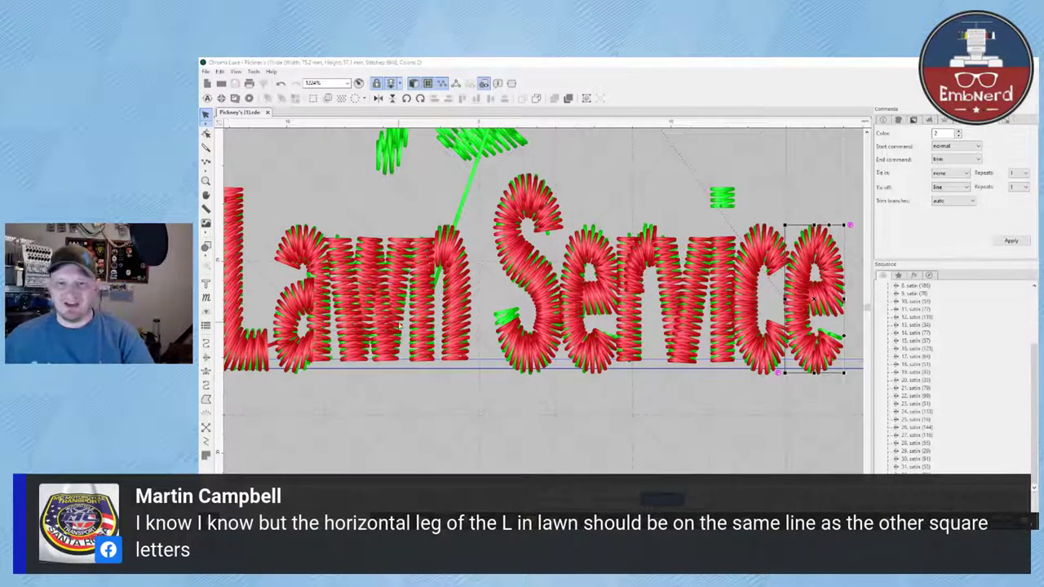
# Examine how the horizontal leg of the L in "Lawn" lines up with the neighbouring letters along the baseline
pyautogui.scroll(-5, 400, 327)
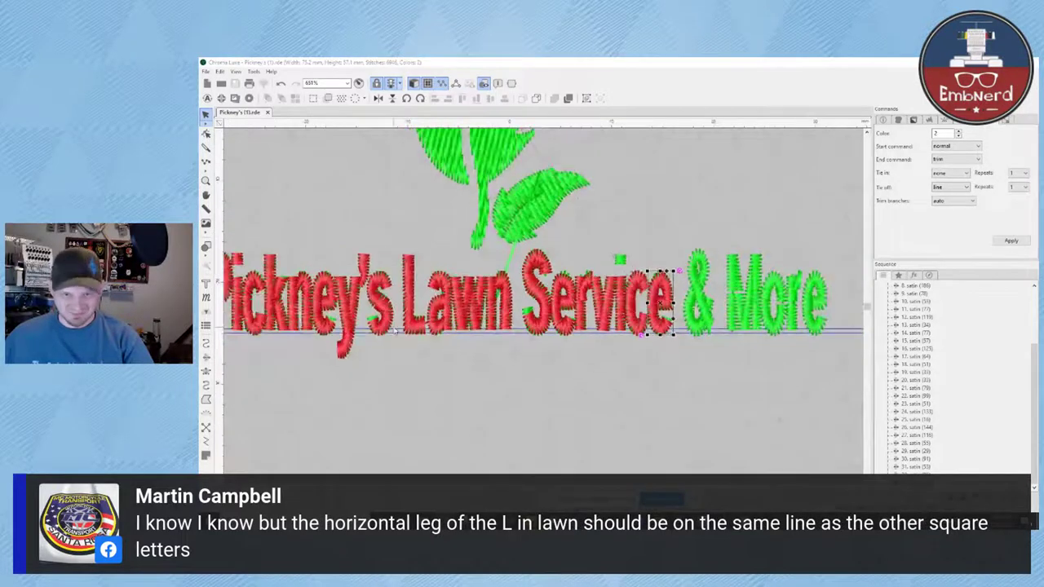
pyautogui.scroll(-3, 394, 329)
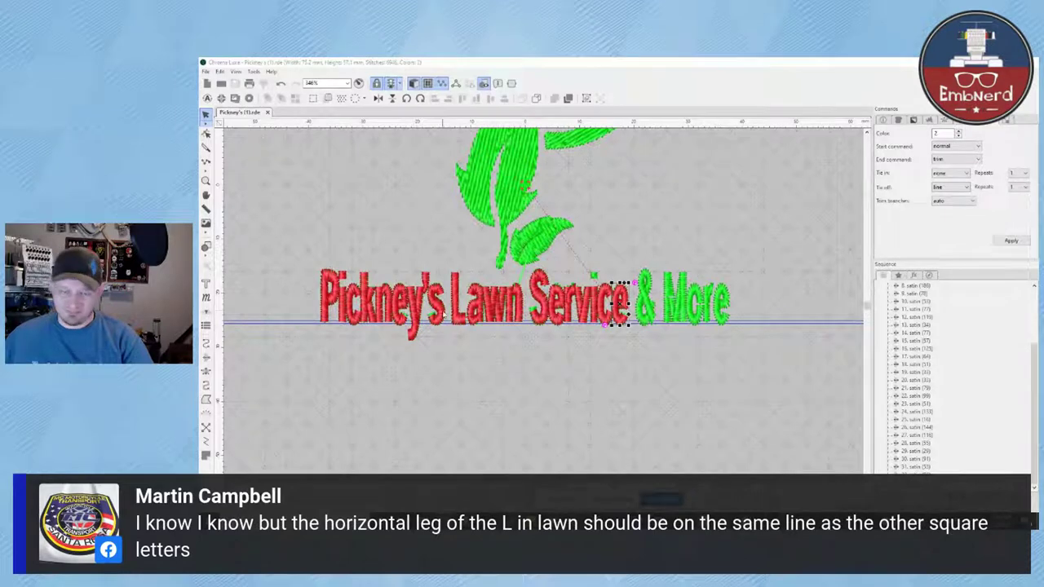
pyautogui.scroll(5, 454, 317)
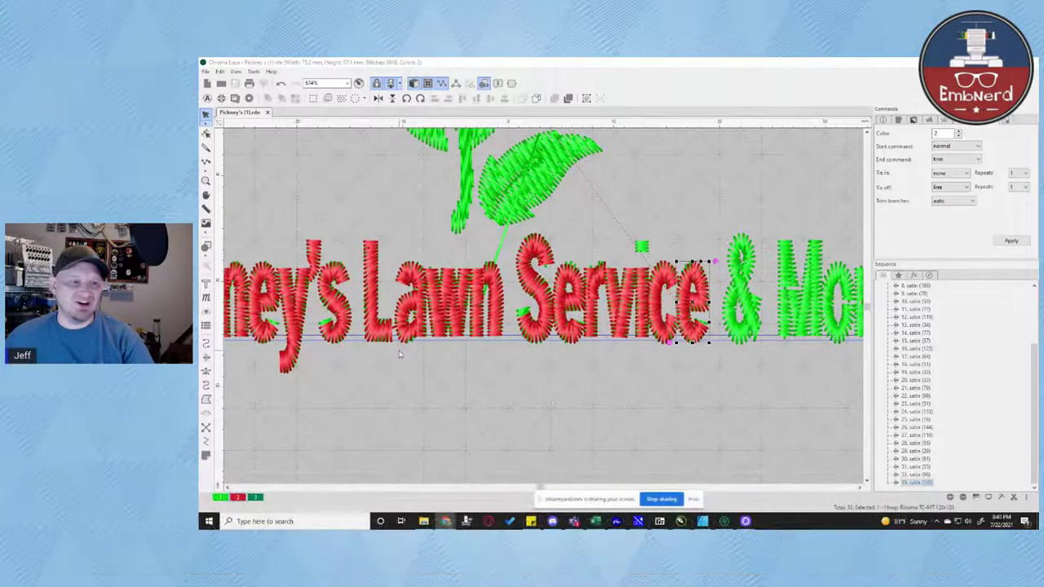
pyautogui.click(399, 353)
pyautogui.press('space')
pyautogui.moveTo(386, 352); pyautogui.dragTo(559, 396)
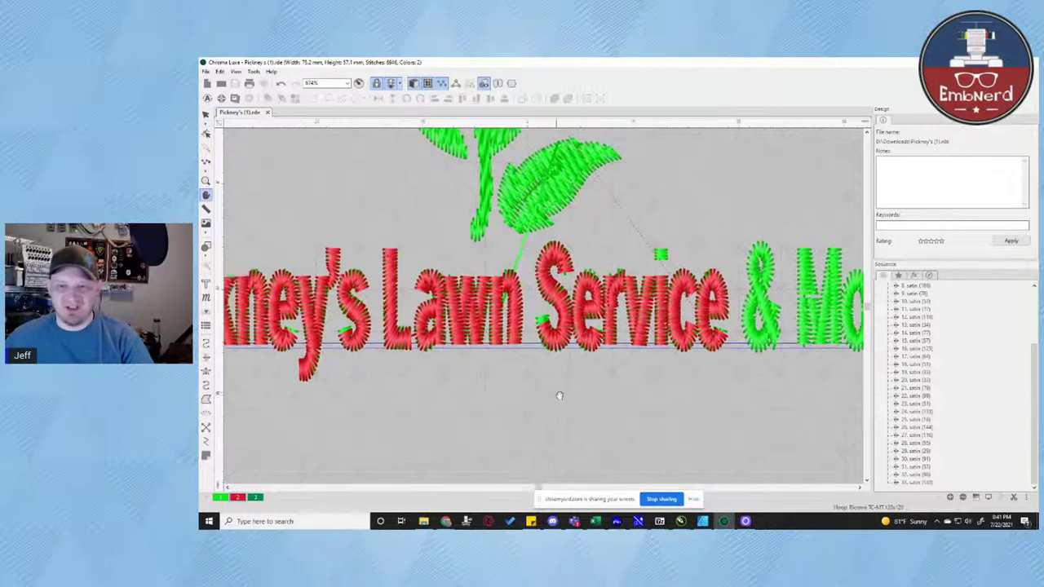
pyautogui.scroll(2, 564, 460)
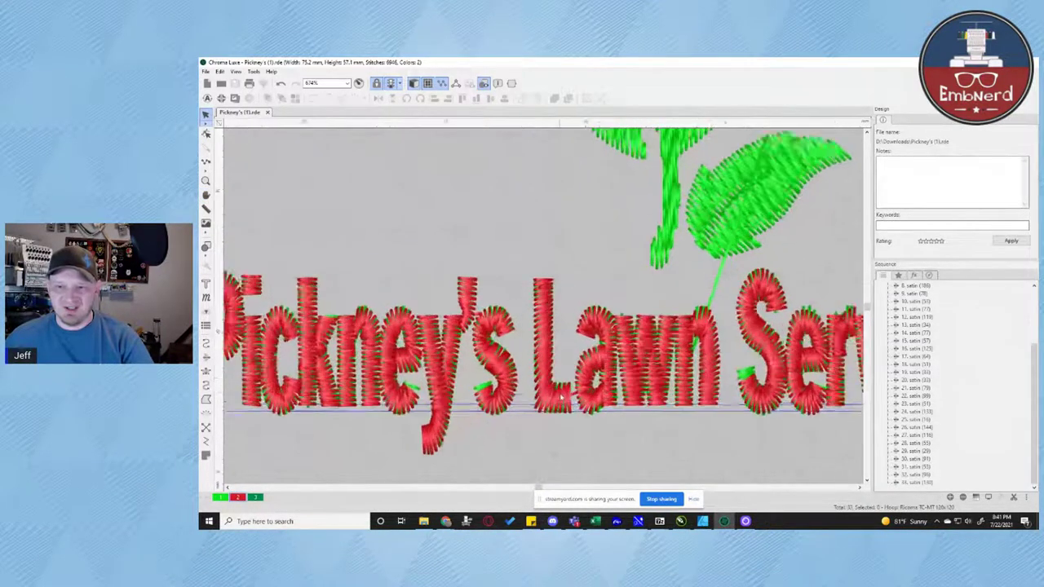
pyautogui.press('space')
pyautogui.moveTo(563, 465); pyautogui.dragTo(565, 398)
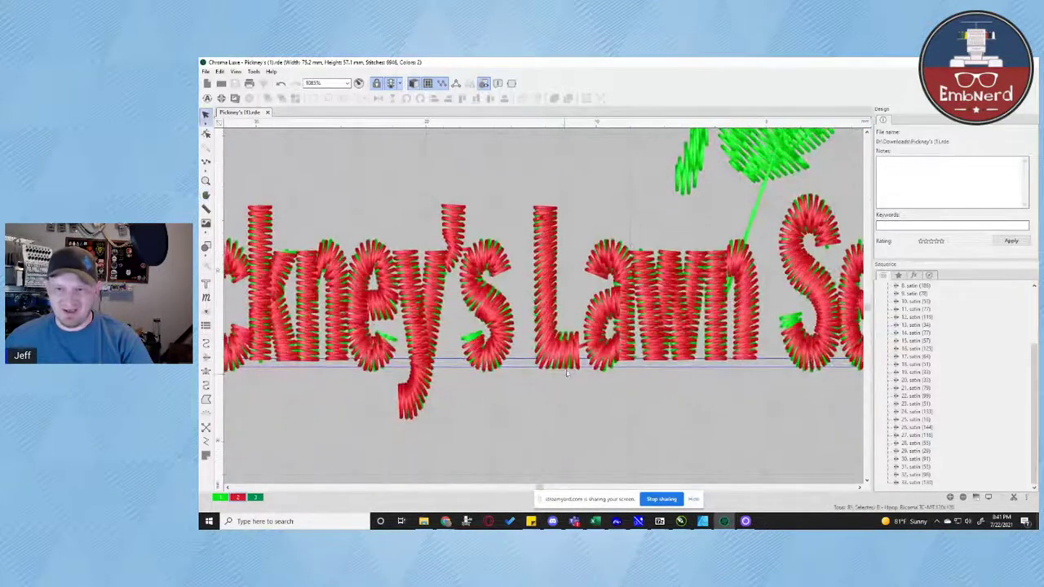
pyautogui.click(574, 339)
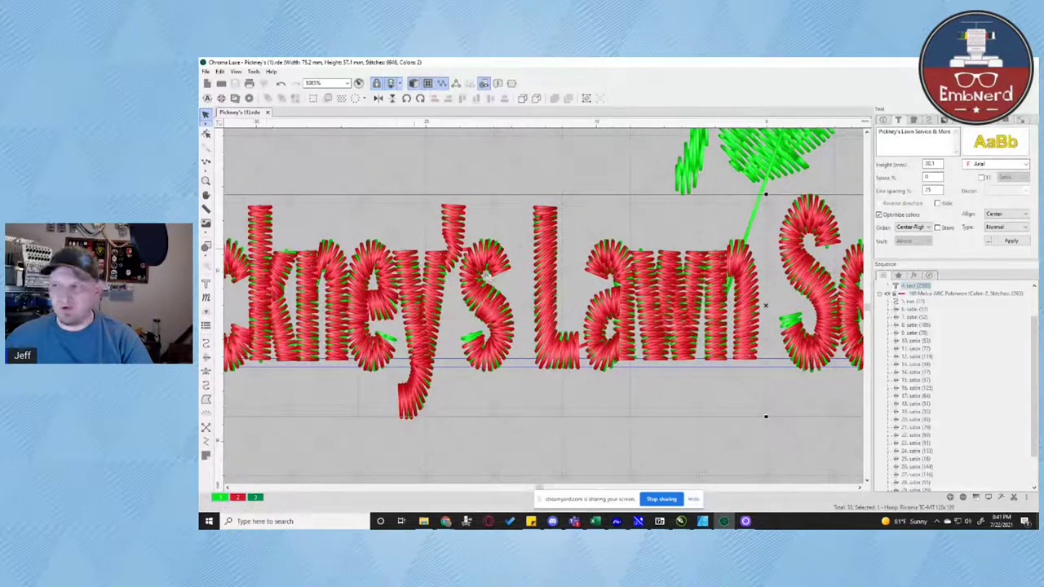
pyautogui.scroll(-2, 904, 335)
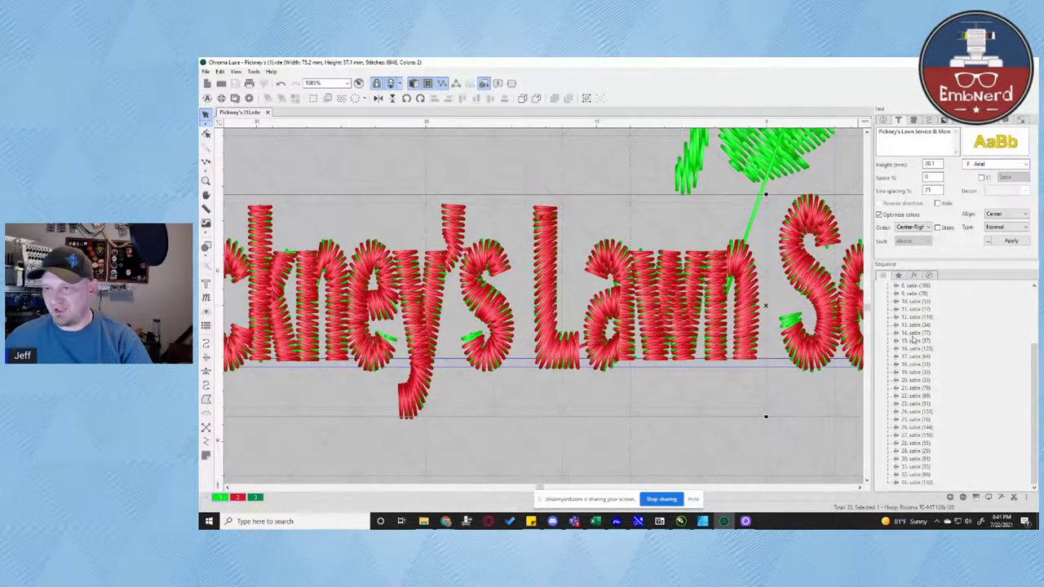
pyautogui.click(554, 212)
pyautogui.click(554, 178)
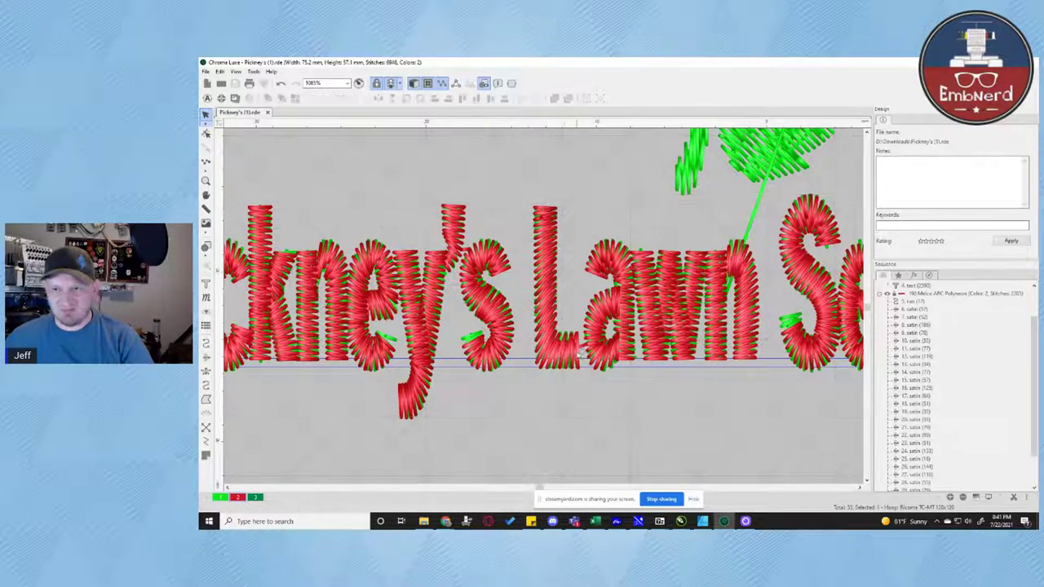
# Lower the upper edge of the horizontal leg of the L in "Lawn" by editing its satin outline, making the leg thinner
pyautogui.scroll(1, 577, 361)
pyautogui.click(587, 359)
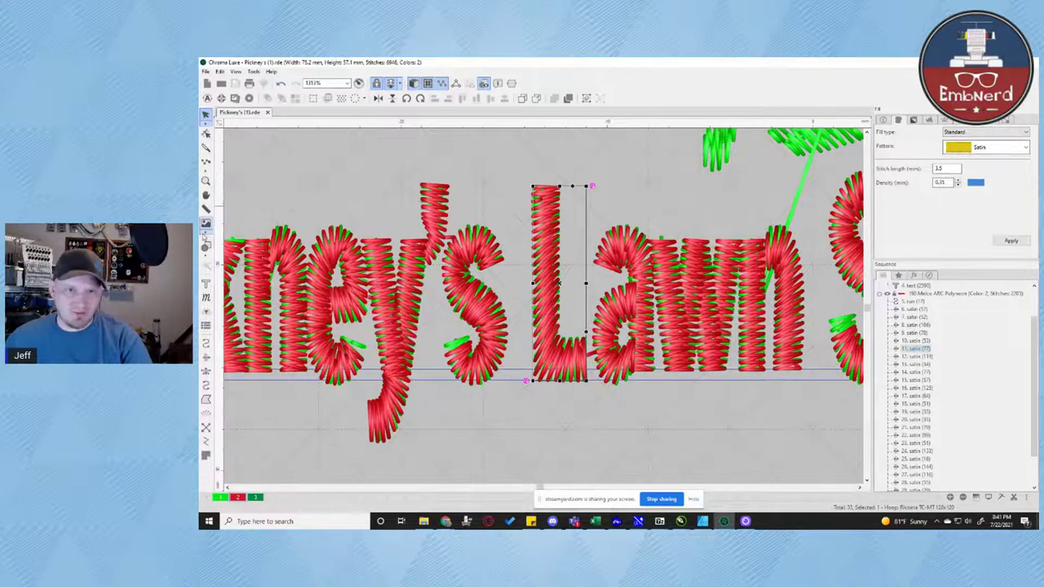
pyautogui.click(207, 133)
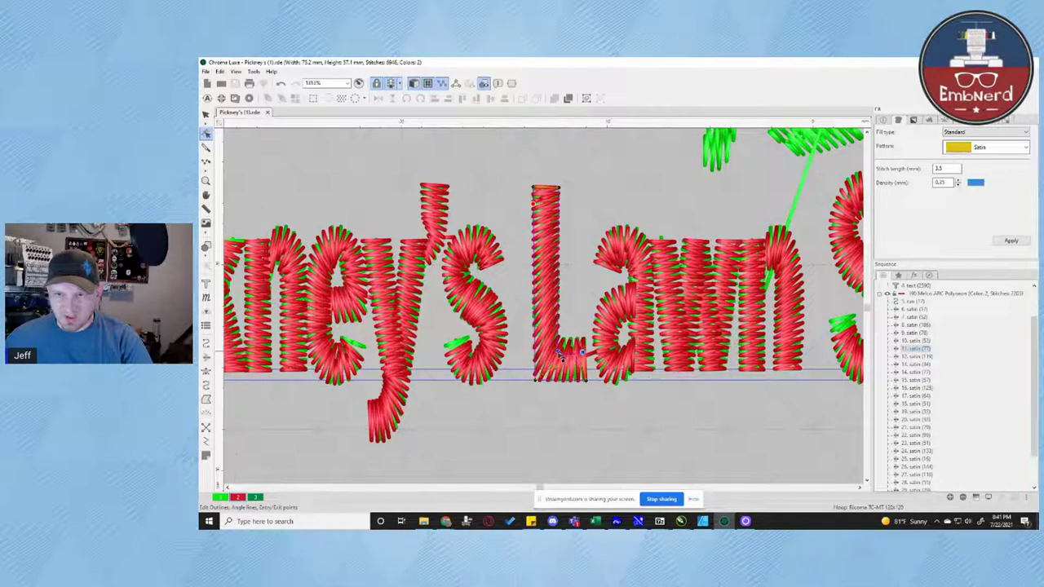
pyautogui.click(561, 356)
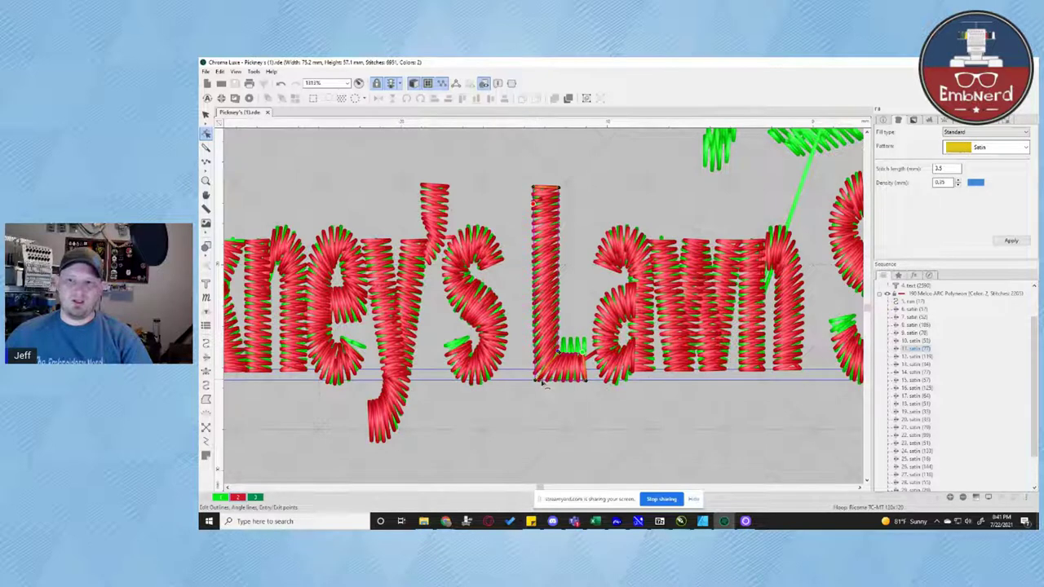
pyautogui.click(207, 115)
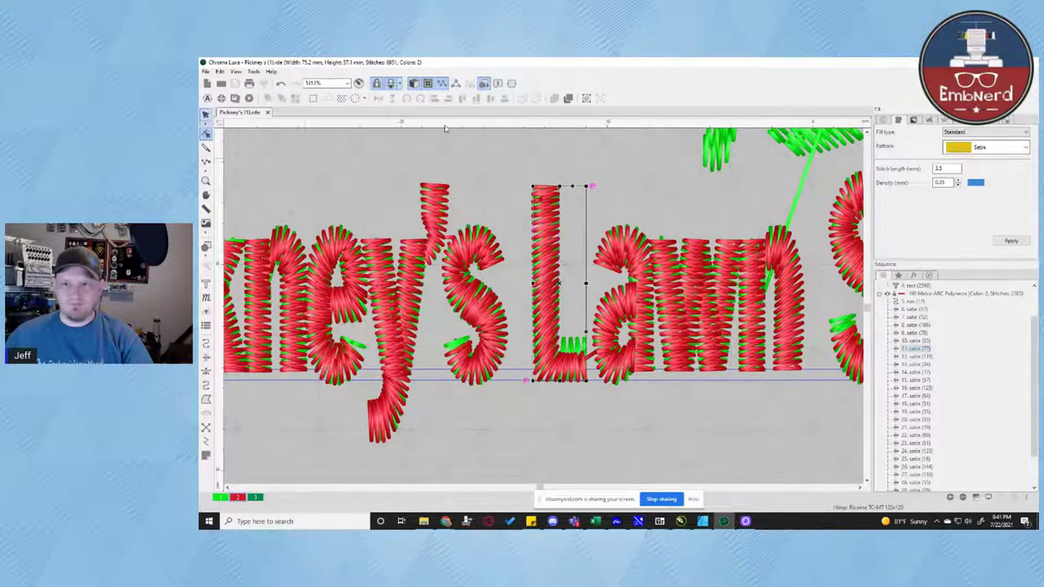
pyautogui.click(488, 162)
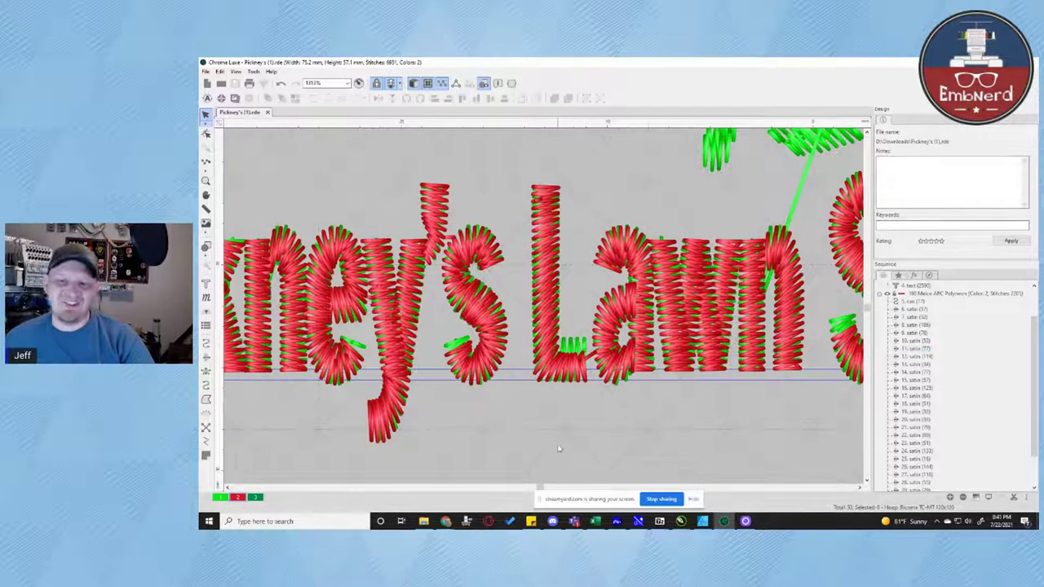
pyautogui.moveTo(652, 412); pyautogui.dragTo(229, 377)
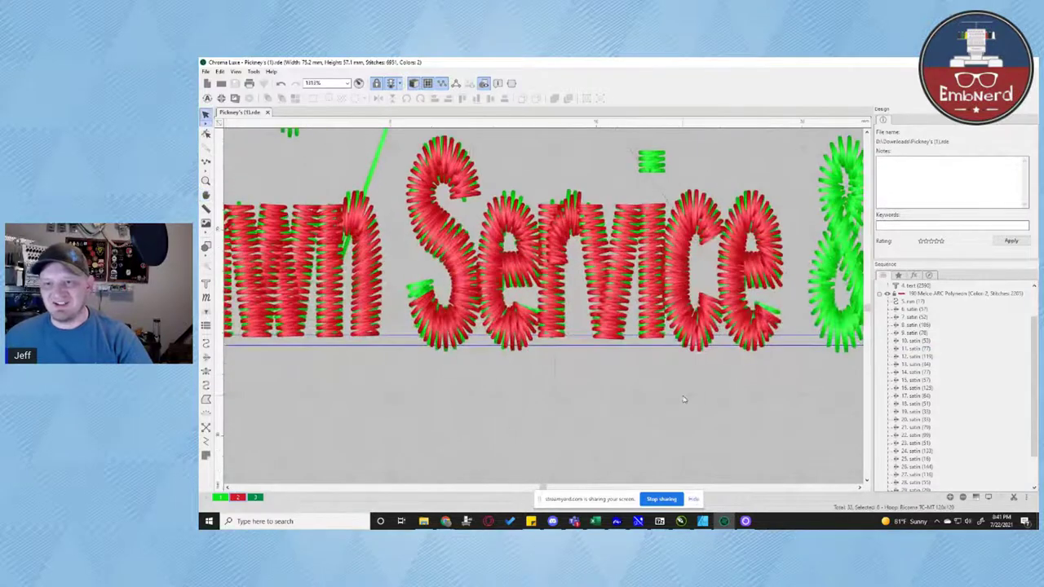
pyautogui.scroll(-2, 684, 399)
pyautogui.moveTo(753, 380); pyautogui.dragTo(424, 379)
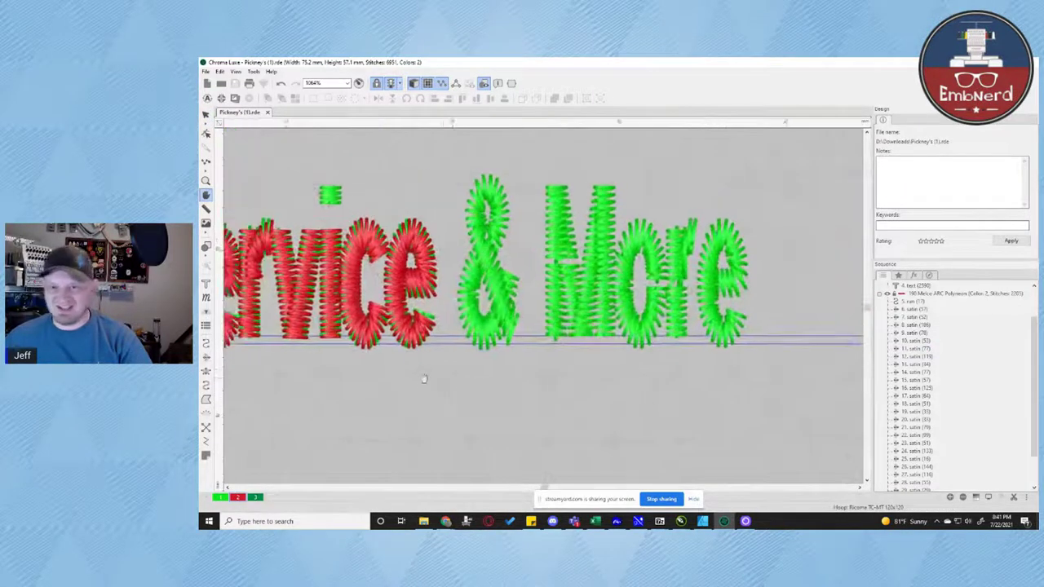
pyautogui.hscroll(2, 457, 371)
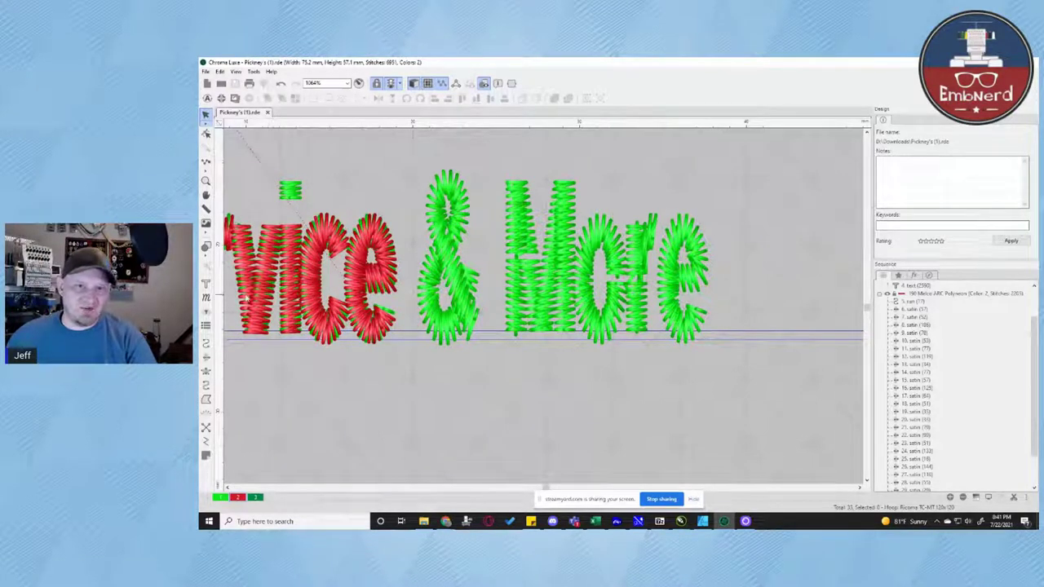
pyautogui.click(207, 357)
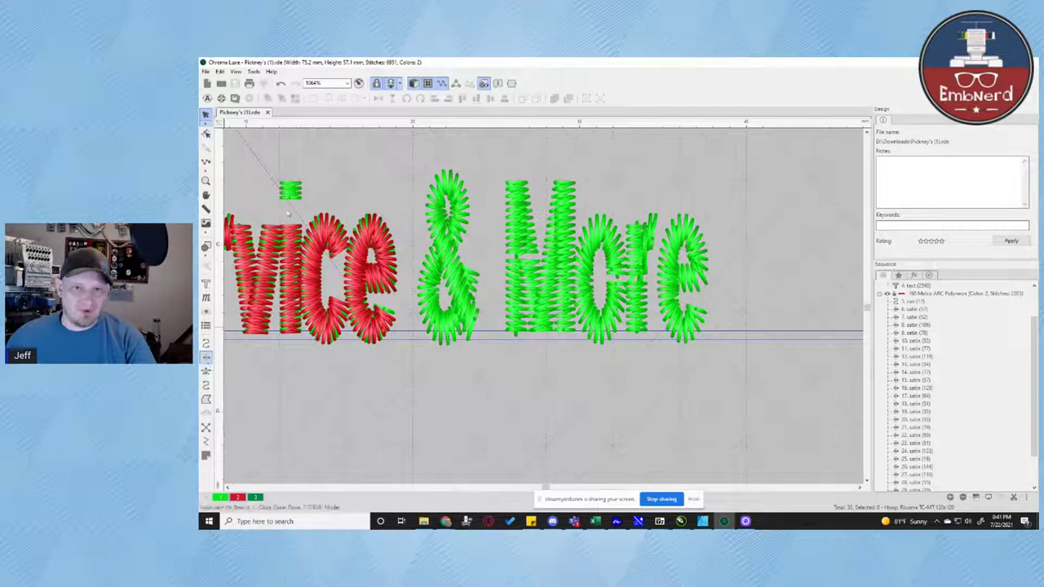
pyautogui.click(301, 200)
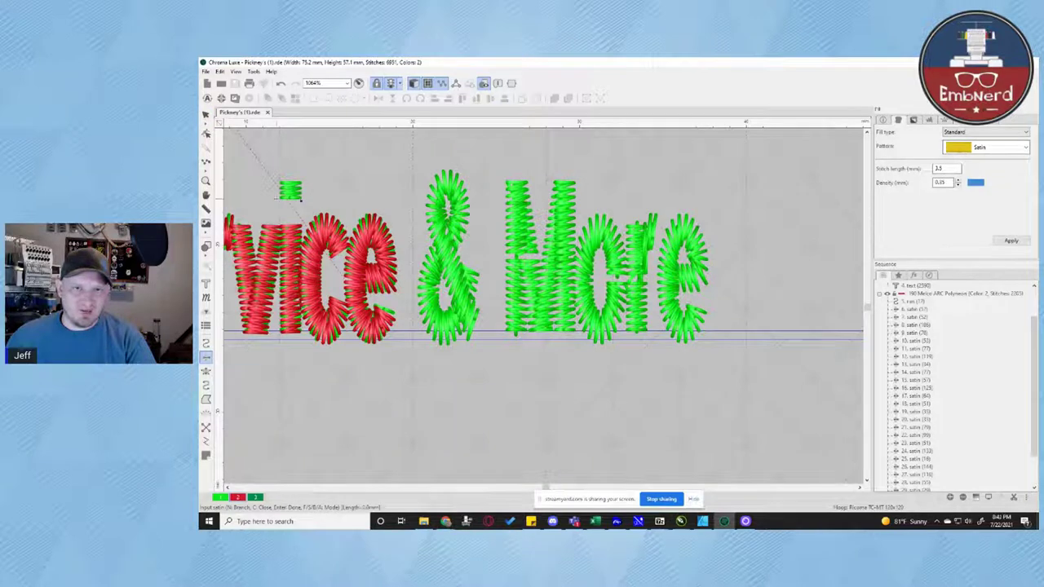
pyautogui.click(279, 199)
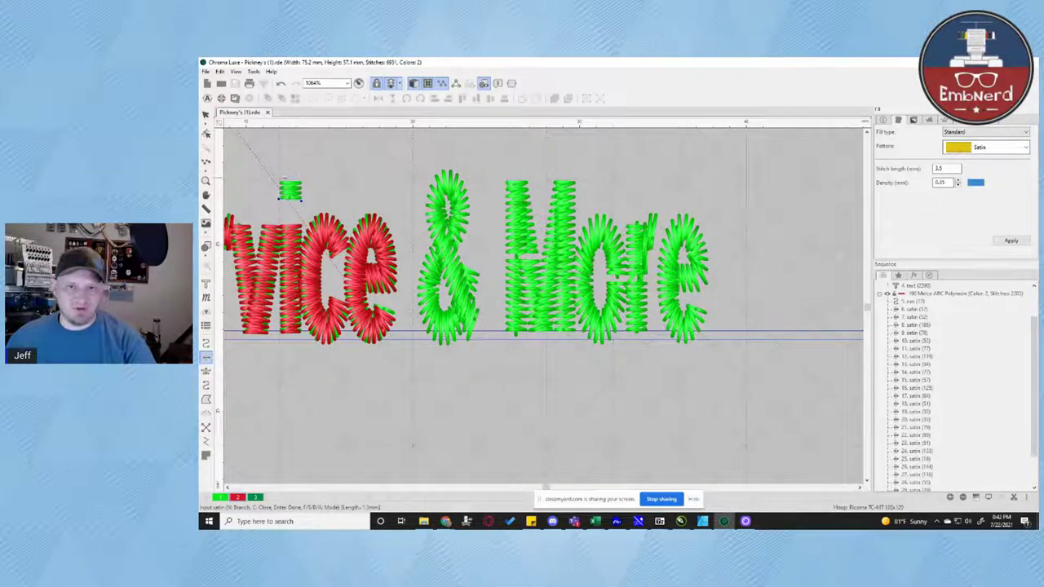
pyautogui.press('Escape')
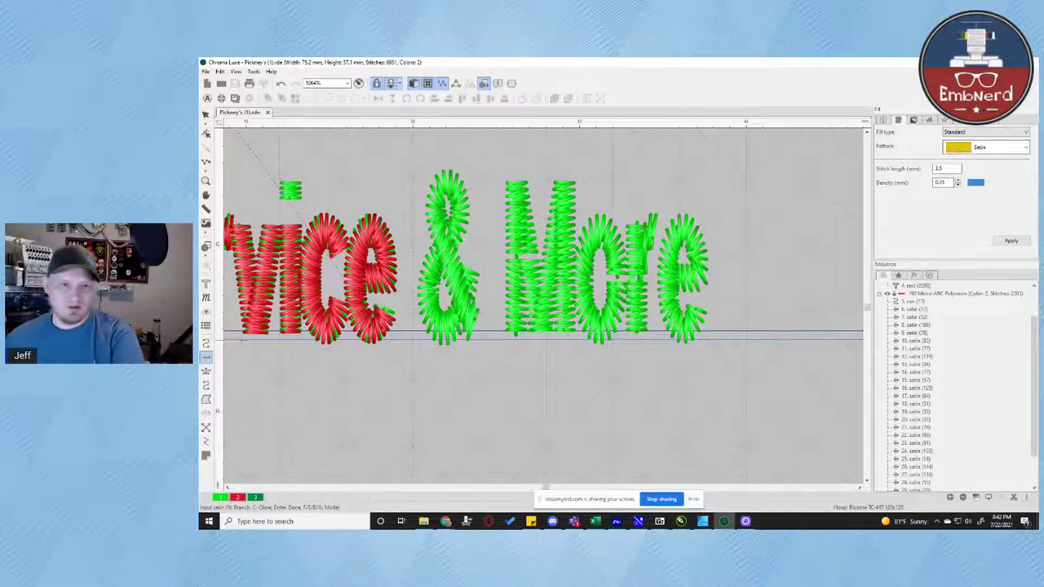
# Cover the dot of the i in "Service" with a classic satin from its lower to its upper edge, using the default entry and exit points
pyautogui.click(206, 372)
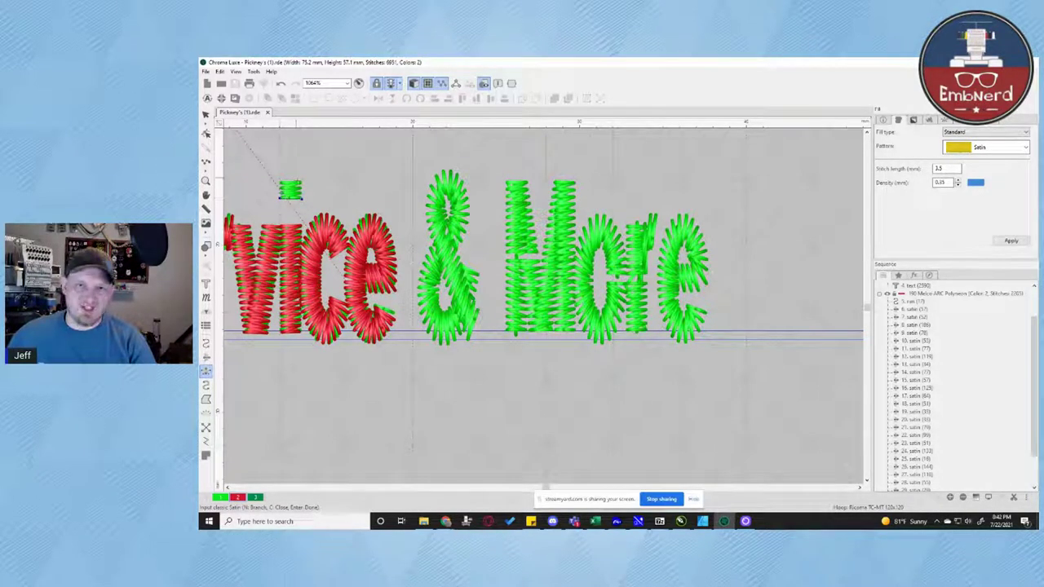
pyautogui.click(301, 177)
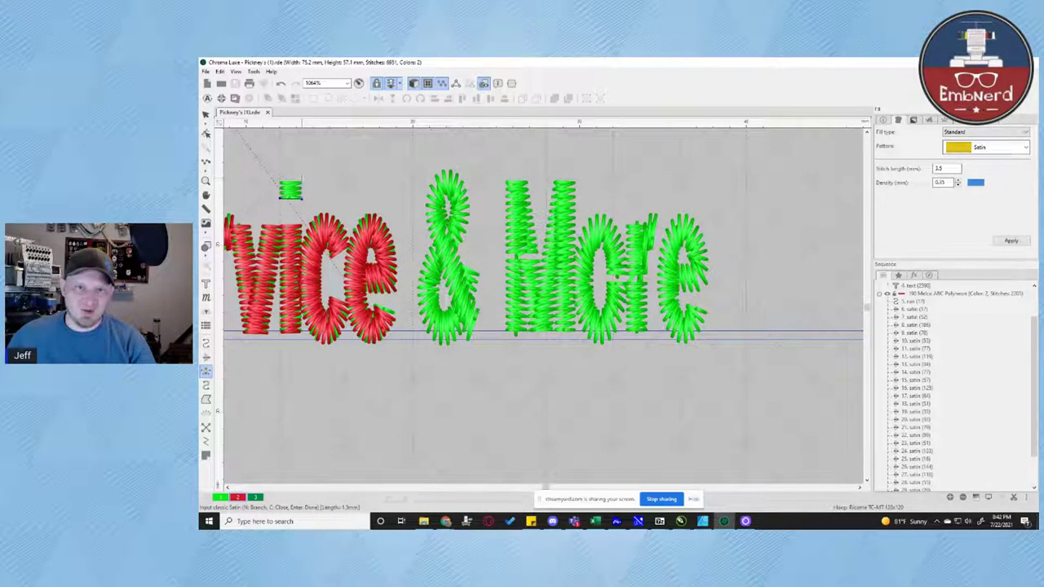
pyautogui.click(280, 177)
pyautogui.press('Return')
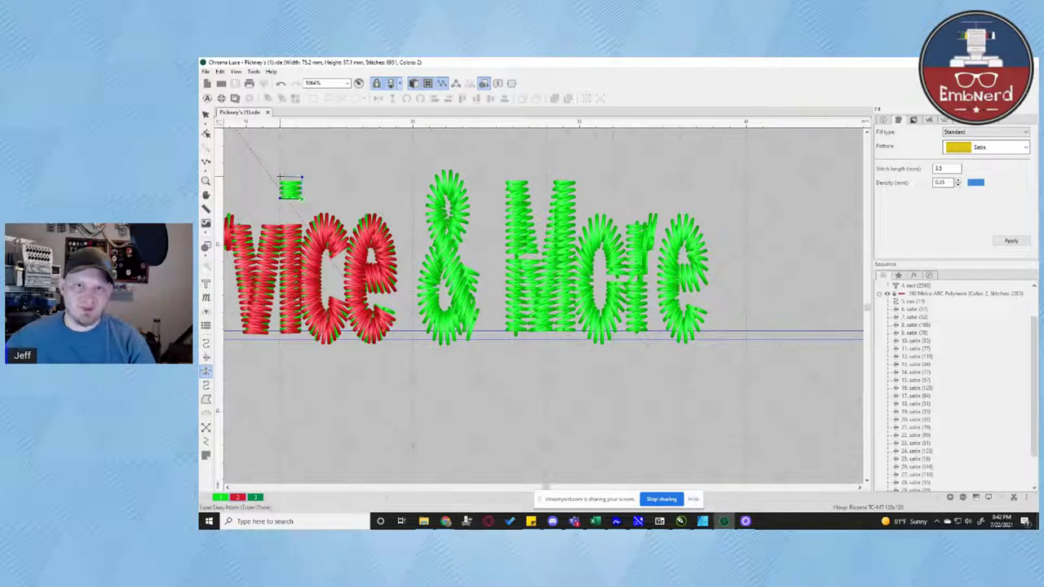
pyautogui.press('Return')
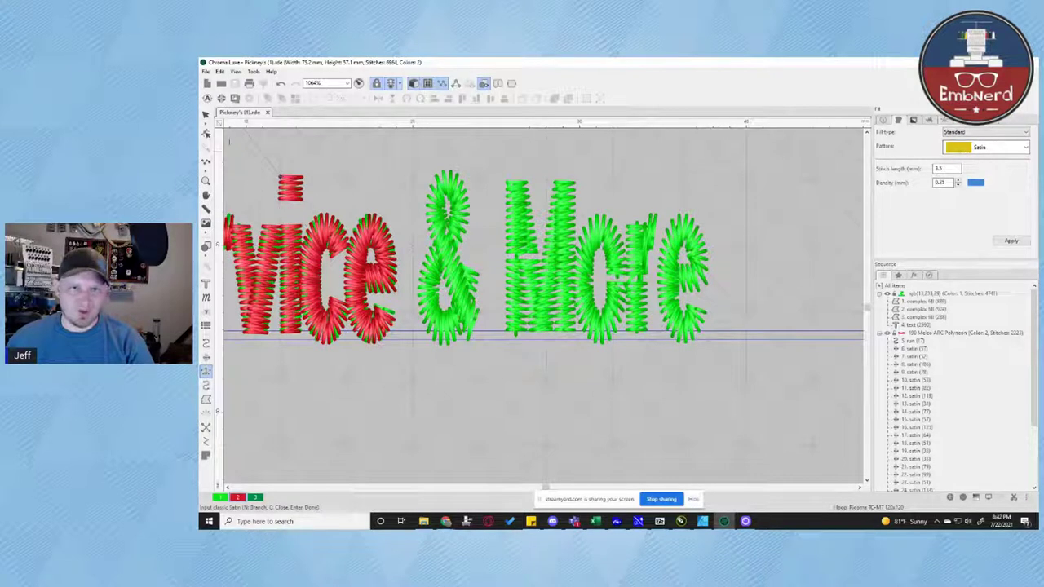
# Give the i's dot a line tie in, a line tie off and a trim end command, and apply them
pyautogui.click(205, 115)
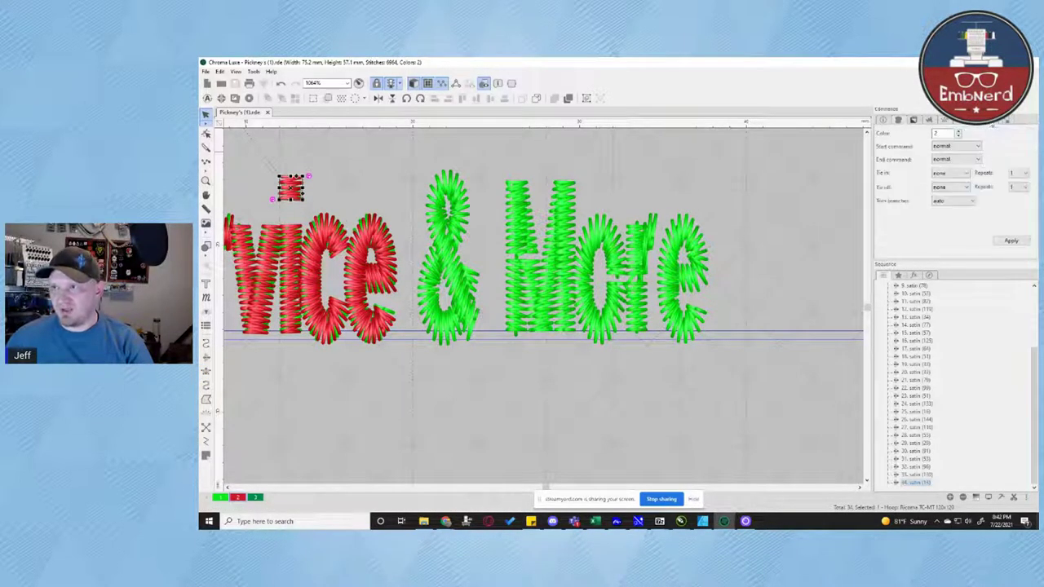
pyautogui.click(963, 177)
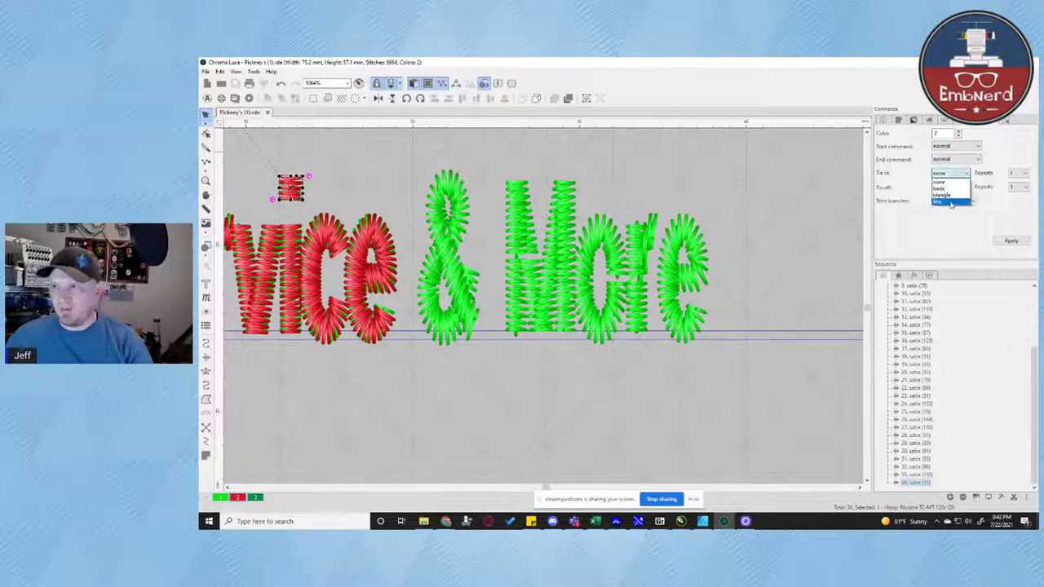
pyautogui.click(951, 189)
pyautogui.click(956, 188)
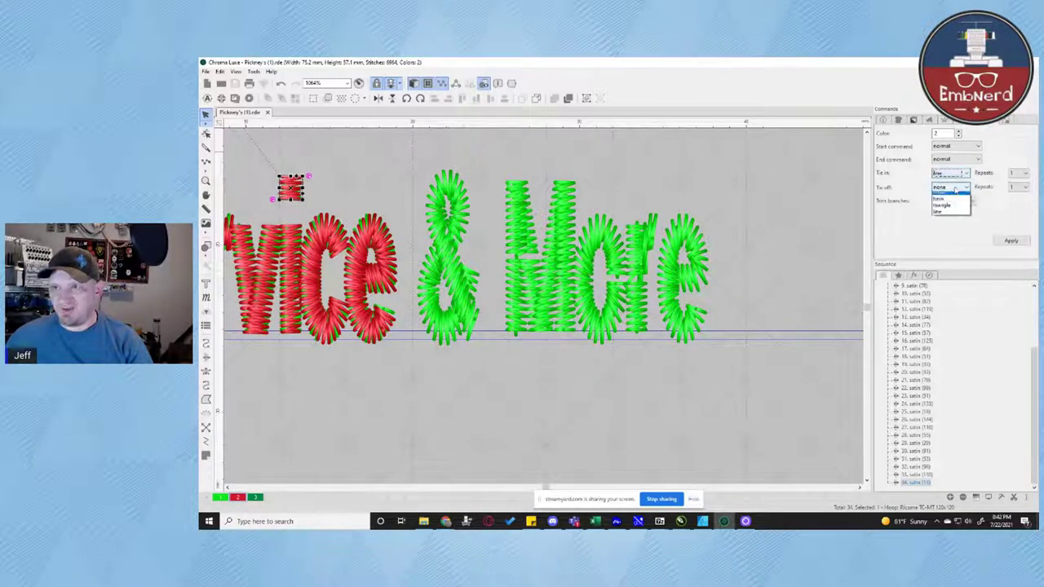
pyautogui.click(944, 215)
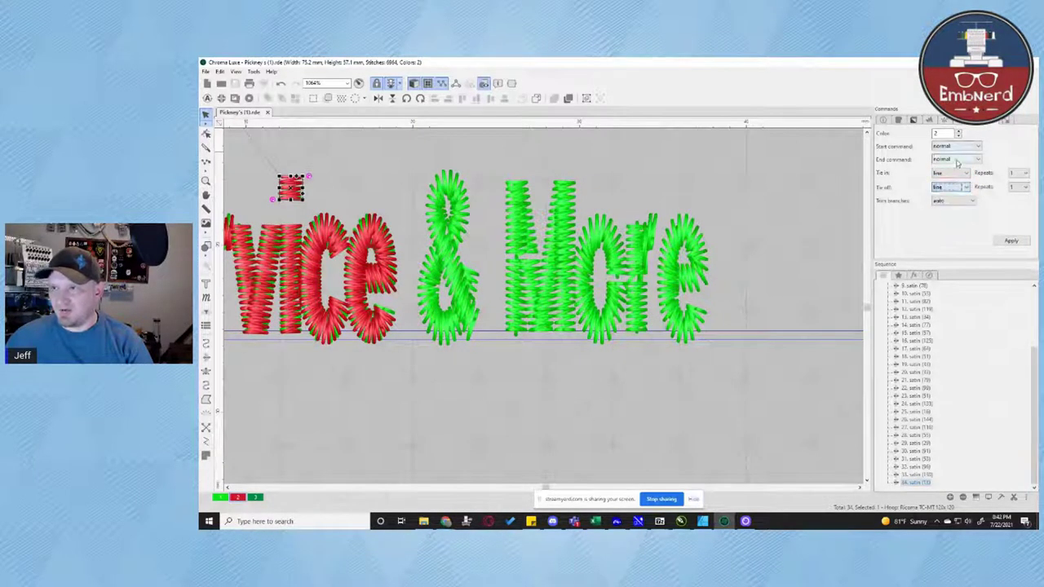
pyautogui.click(956, 159)
pyautogui.click(942, 180)
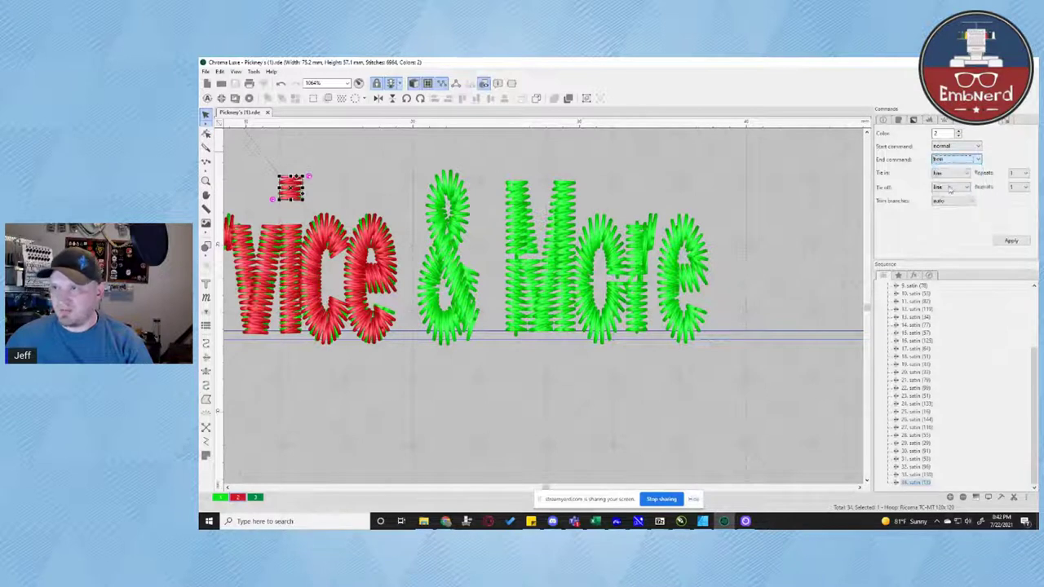
pyautogui.click(1011, 240)
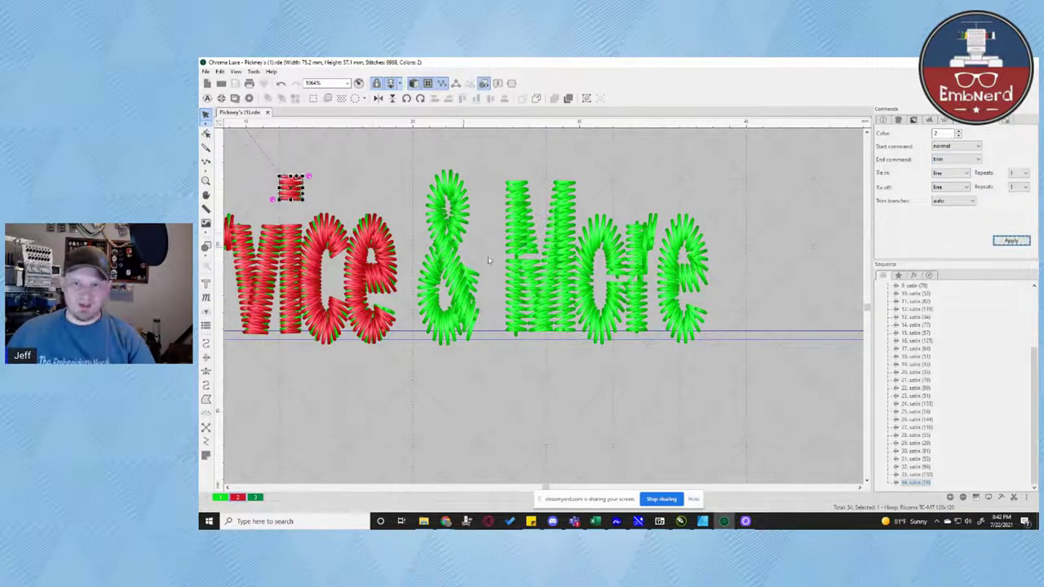
# Trace the ampersand as one continuous classic satin column from its right arm, around the lower bowl and through the upper loop
pyautogui.click(501, 374)
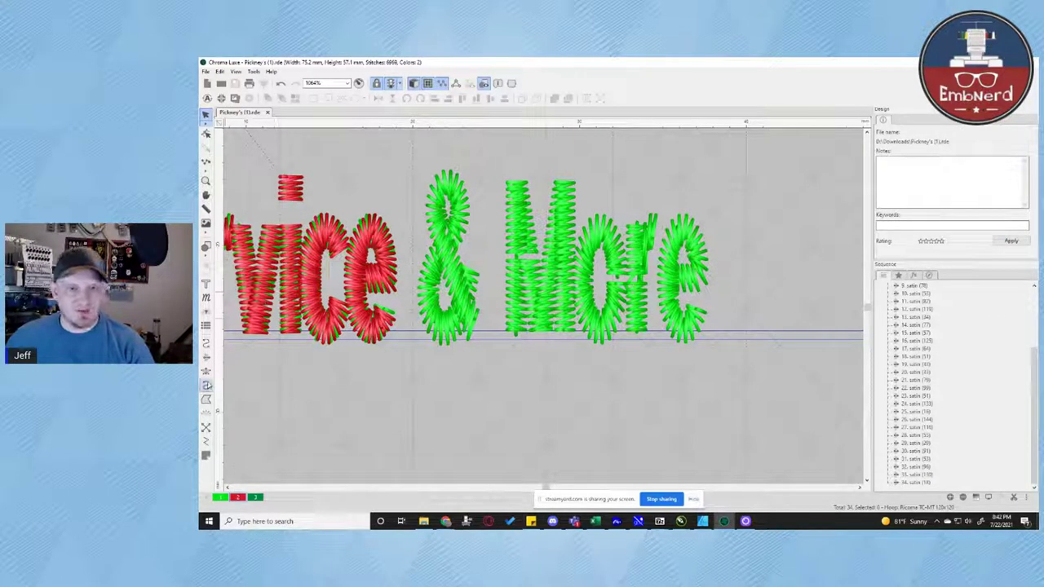
pyautogui.click(206, 373)
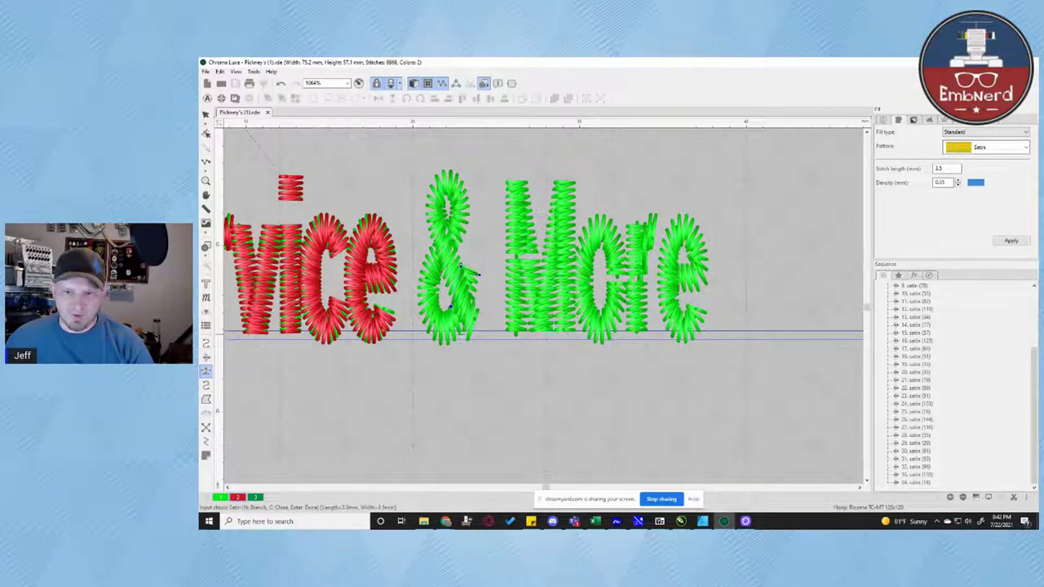
pyautogui.click(461, 335)
pyautogui.click(443, 309)
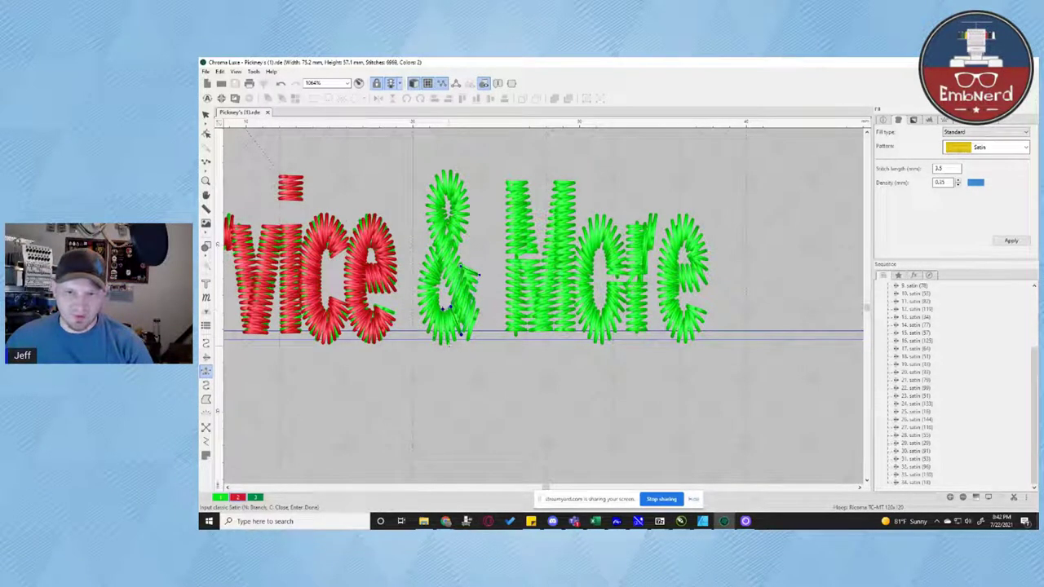
pyautogui.click(426, 330)
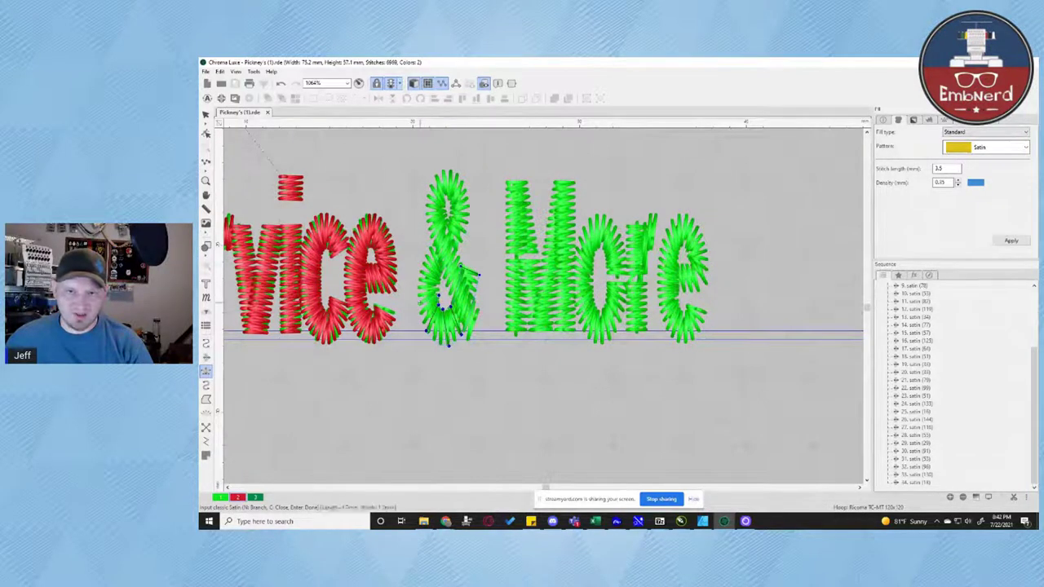
pyautogui.click(418, 303)
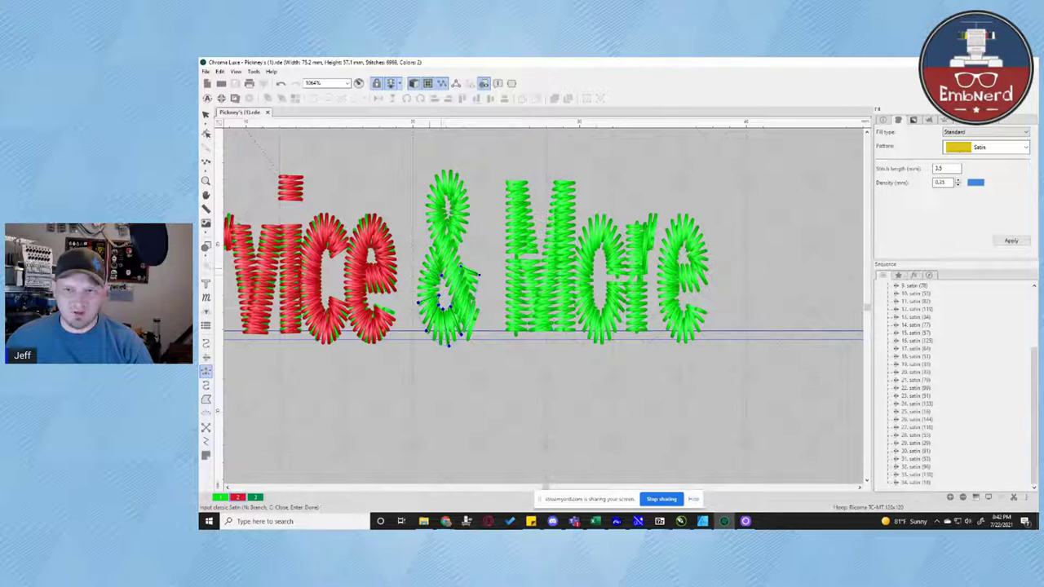
pyautogui.click(441, 276)
pyautogui.click(421, 264)
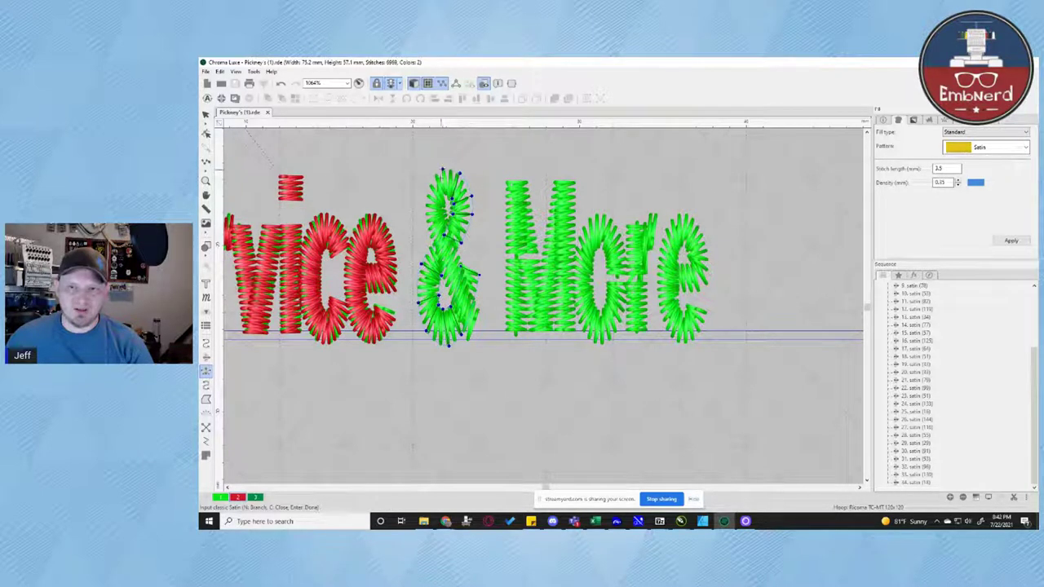
pyautogui.click(443, 169)
pyautogui.click(447, 198)
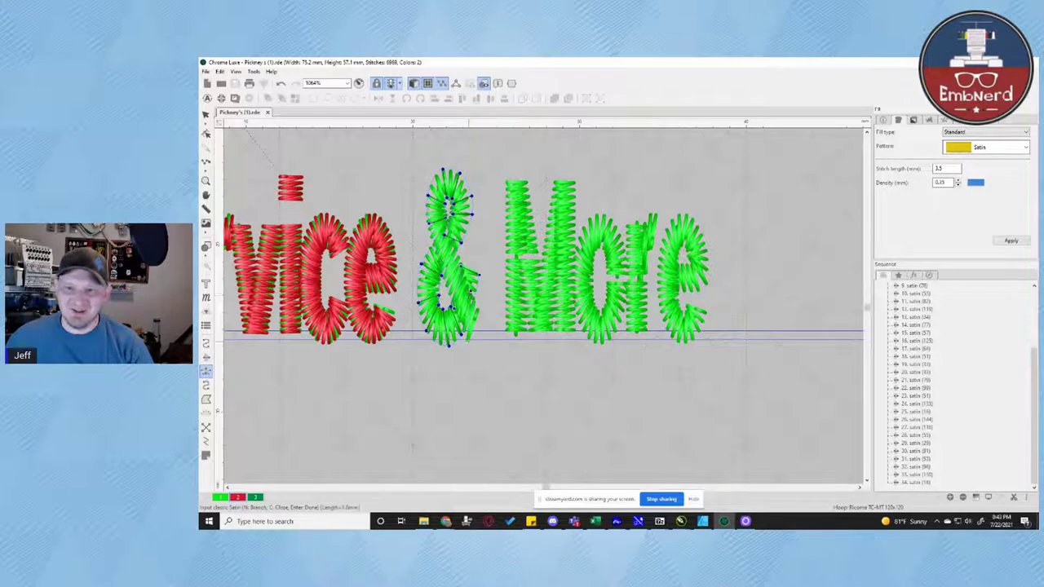
# Close the ampersand's satin outline and place its entry and exit points in the lower part of the character
pyautogui.press('Return')
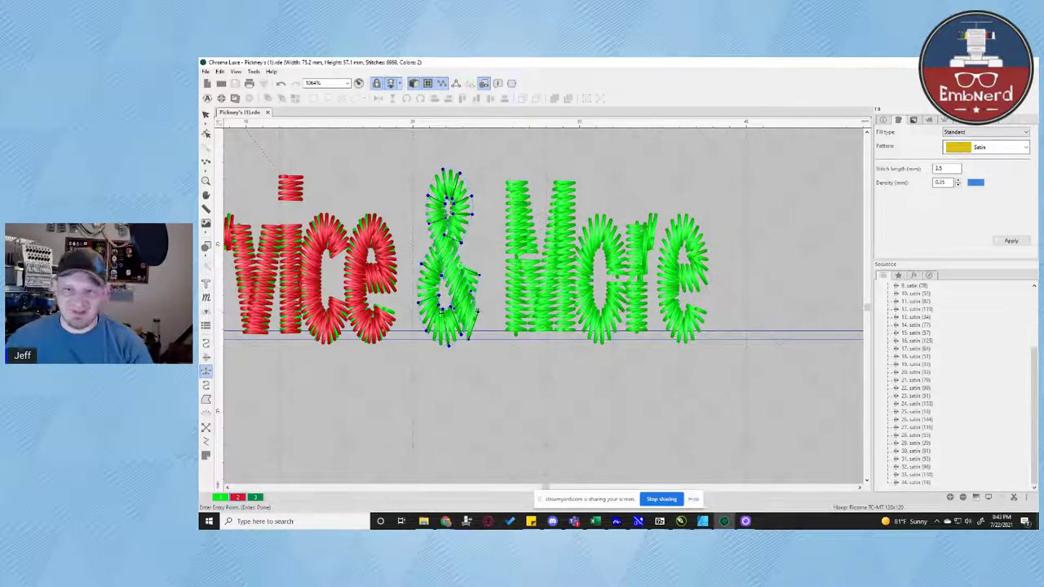
pyautogui.click(444, 314)
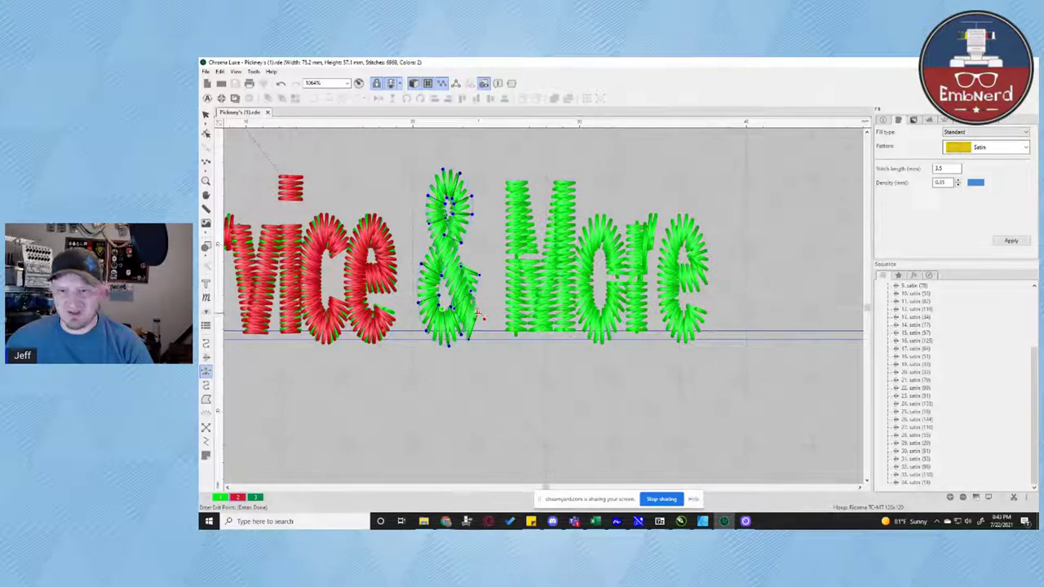
pyautogui.click(470, 293)
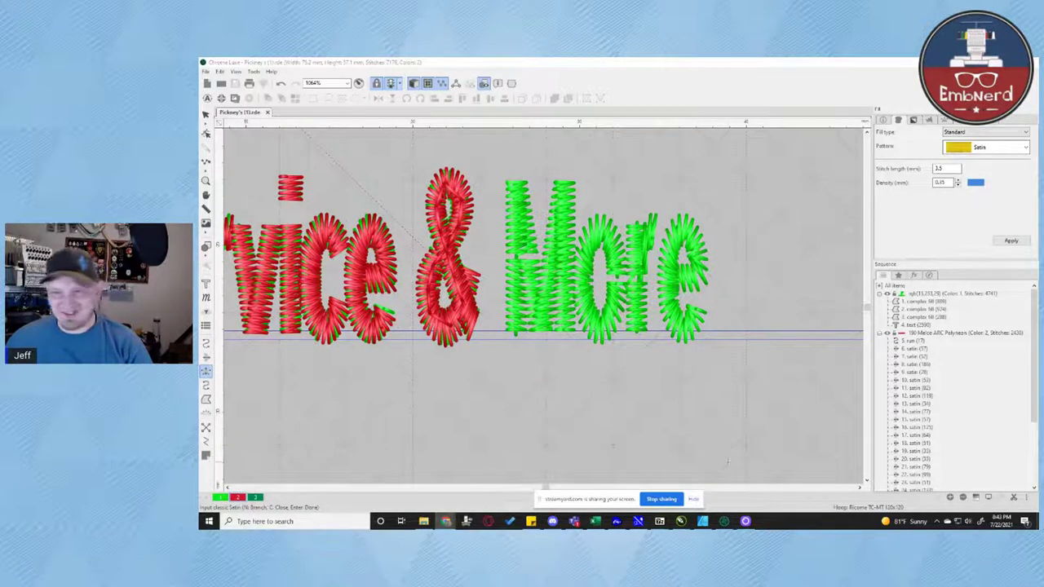
# Delete the stray outline point at the ampersand's lower right leg to smooth the satin there
pyautogui.click(207, 115)
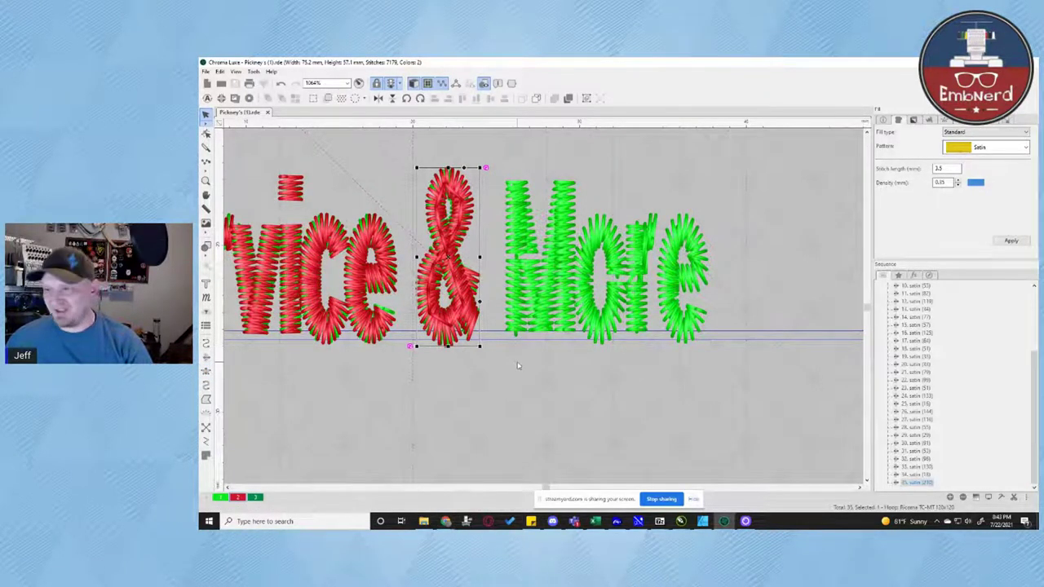
pyautogui.click(205, 133)
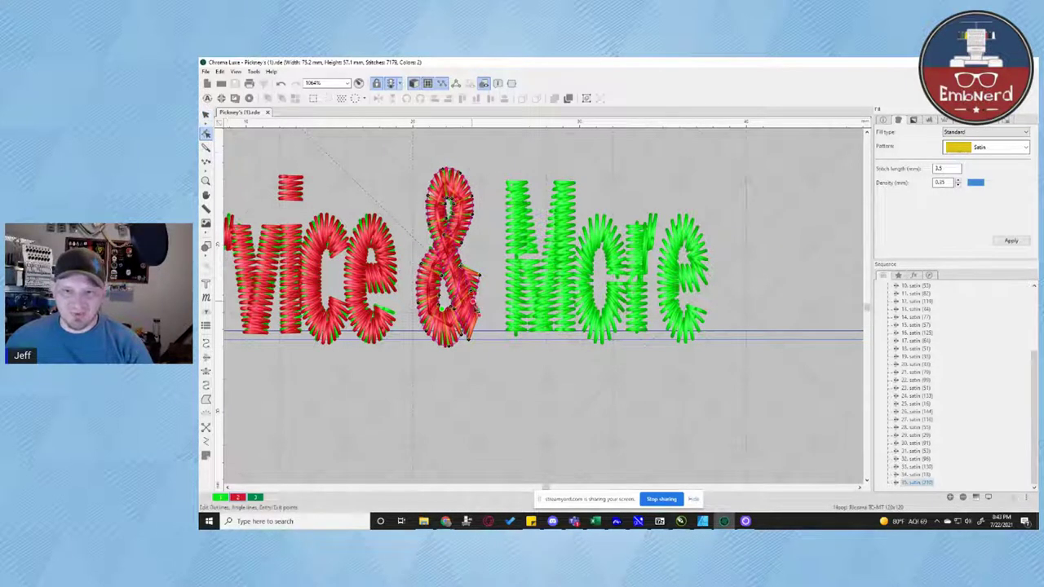
pyautogui.click(478, 310)
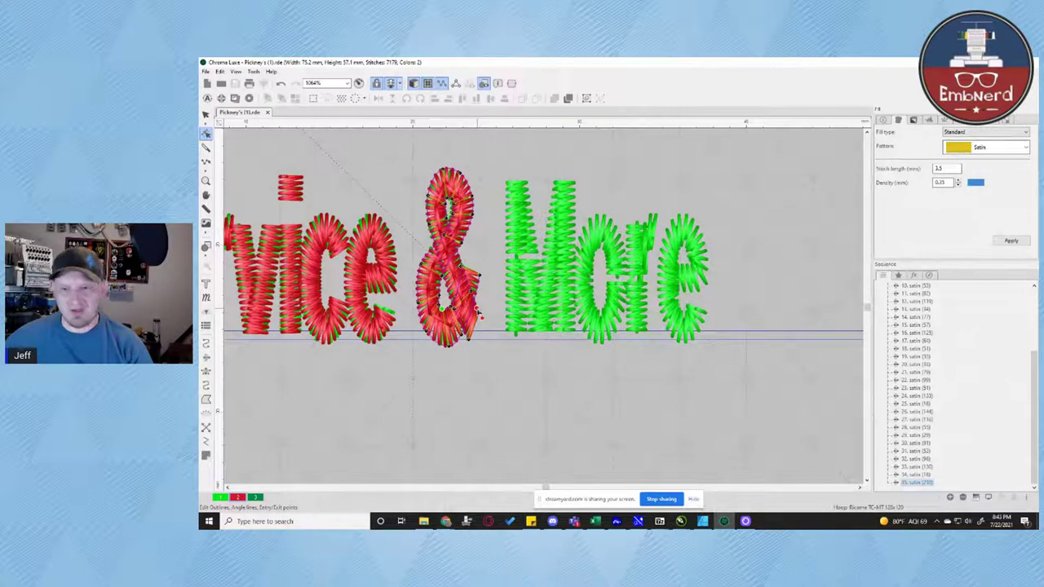
pyautogui.press('Delete')
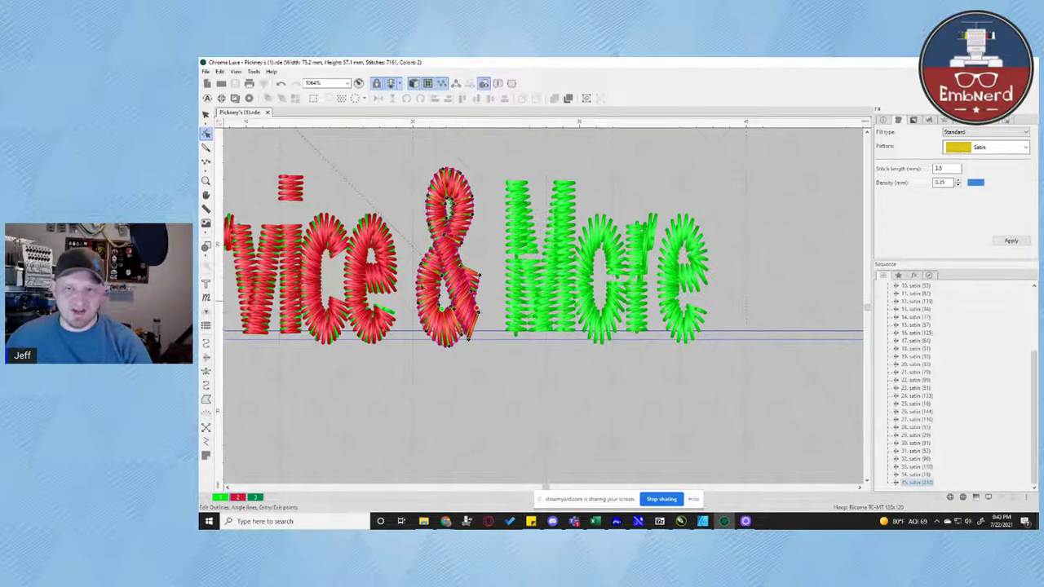
# Give the ampersand a triangle tie in, a line tie off and a trim end command, and apply them
pyautogui.click(206, 118)
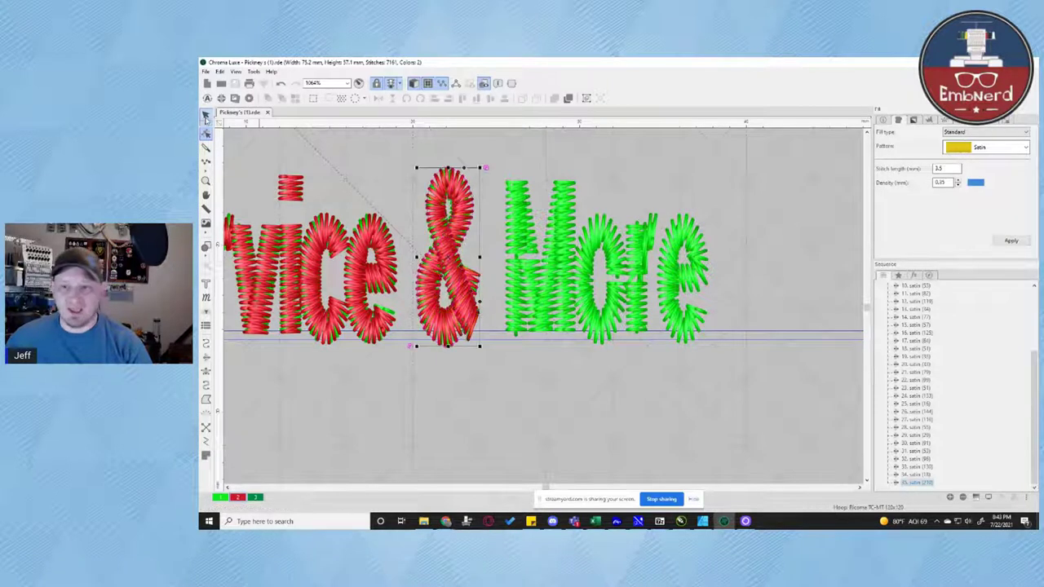
pyautogui.click(991, 120)
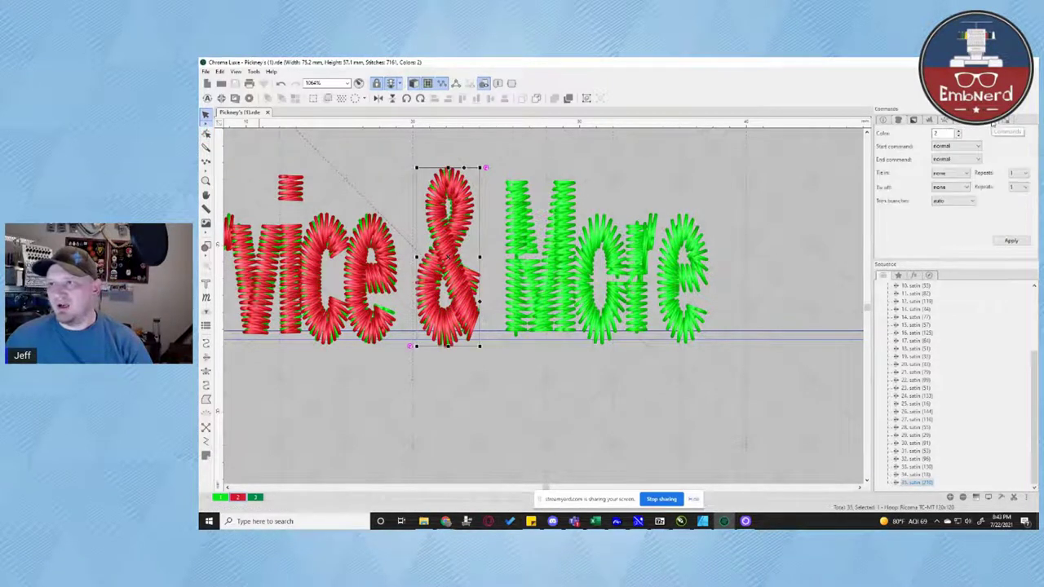
pyautogui.click(967, 177)
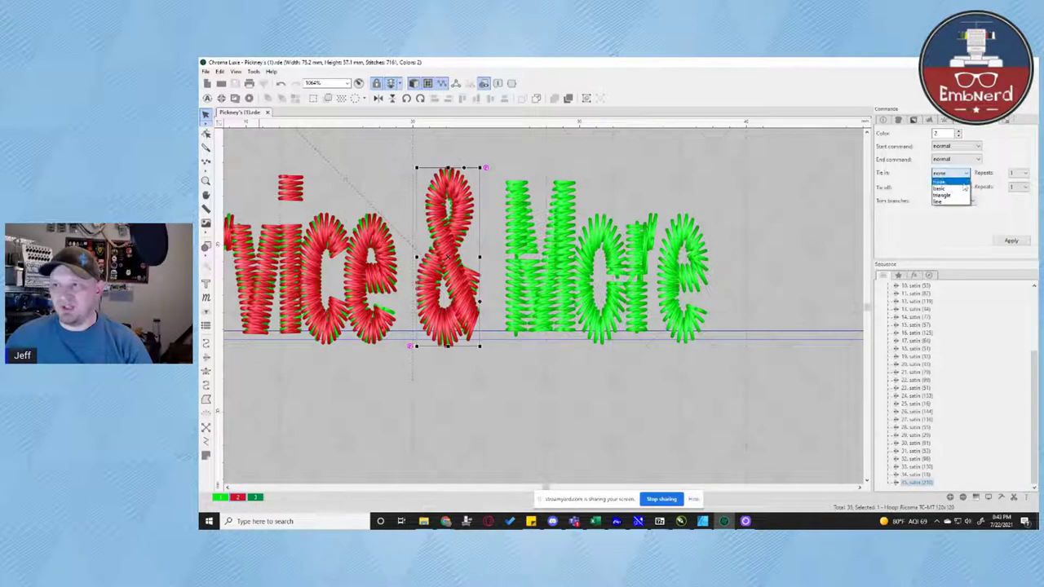
pyautogui.click(956, 195)
pyautogui.click(965, 187)
pyautogui.click(951, 205)
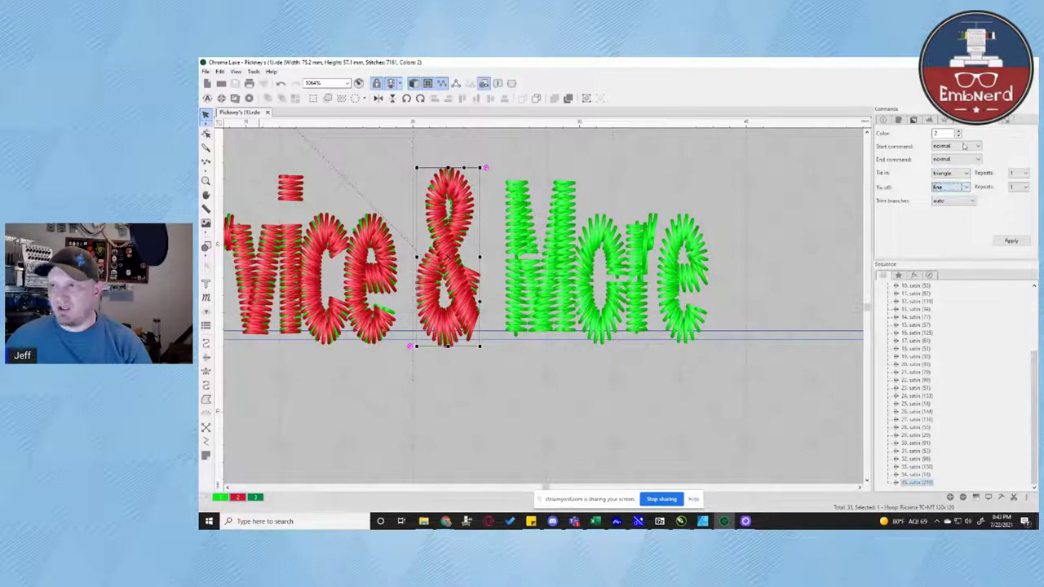
pyautogui.click(967, 159)
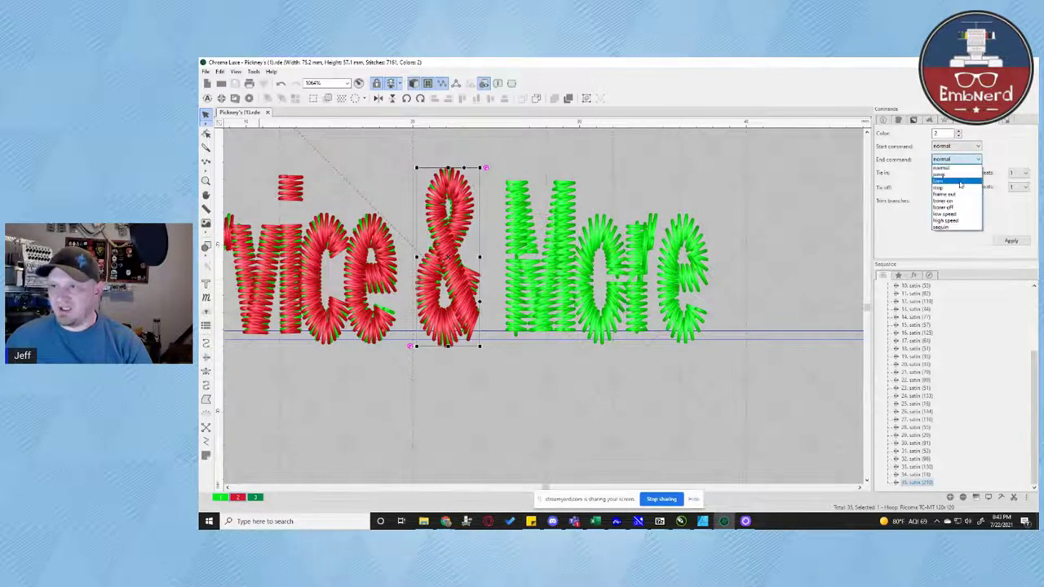
pyautogui.click(950, 178)
pyautogui.click(1011, 241)
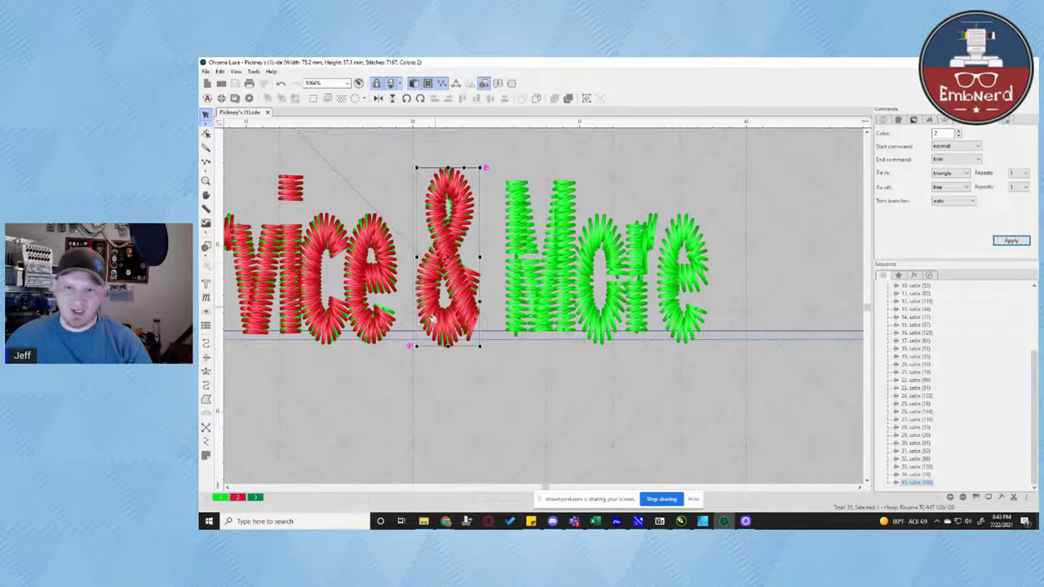
pyautogui.click(461, 401)
# Start a classic satin on the M of "More", covering its left stem from the baseline to the top
pyautogui.scroll(-4, 444, 219)
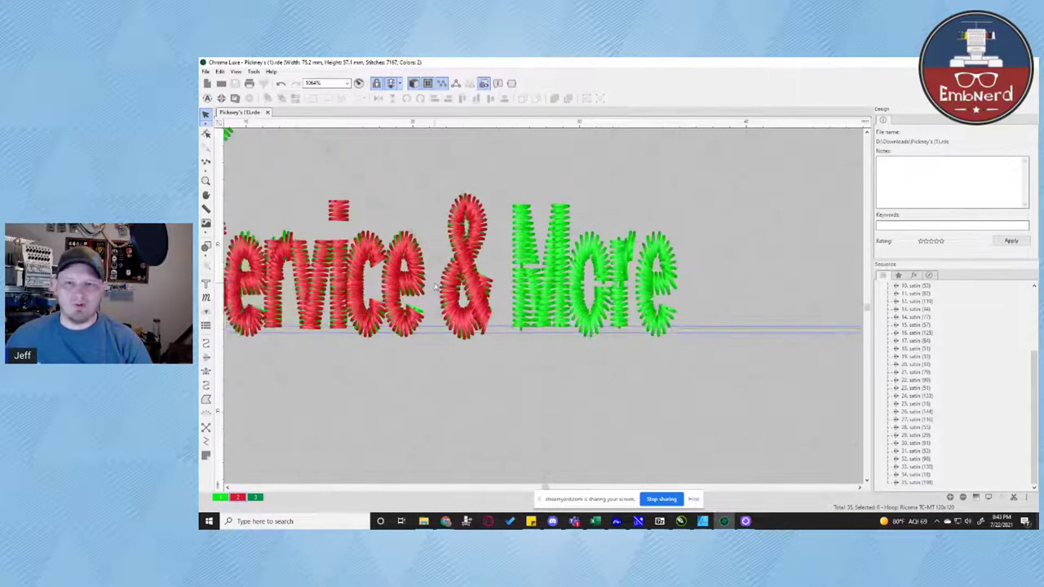
pyautogui.scroll(-2, 535, 325)
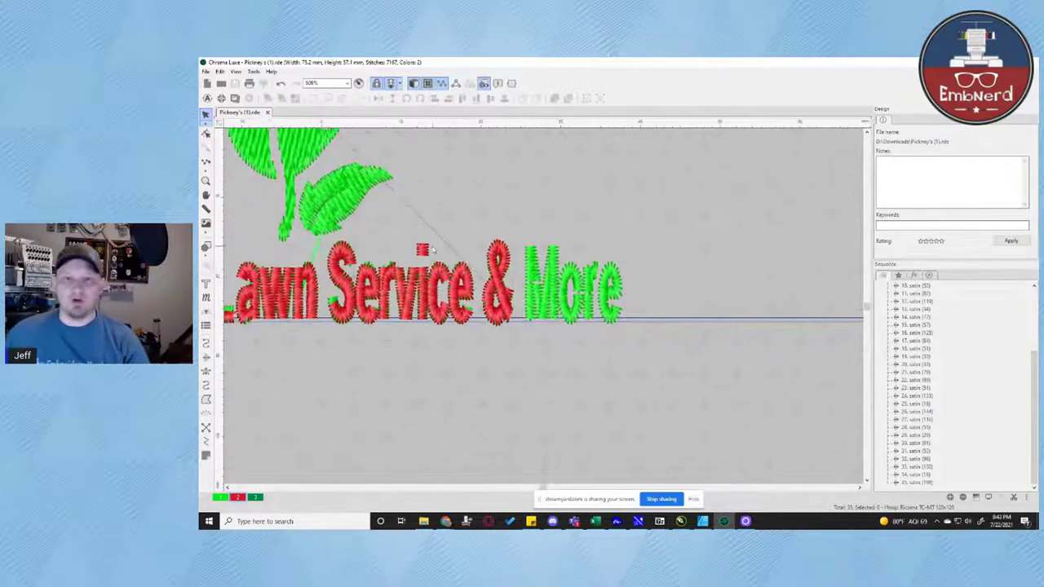
pyautogui.scroll(2, 533, 327)
pyautogui.scroll(1, 533, 327)
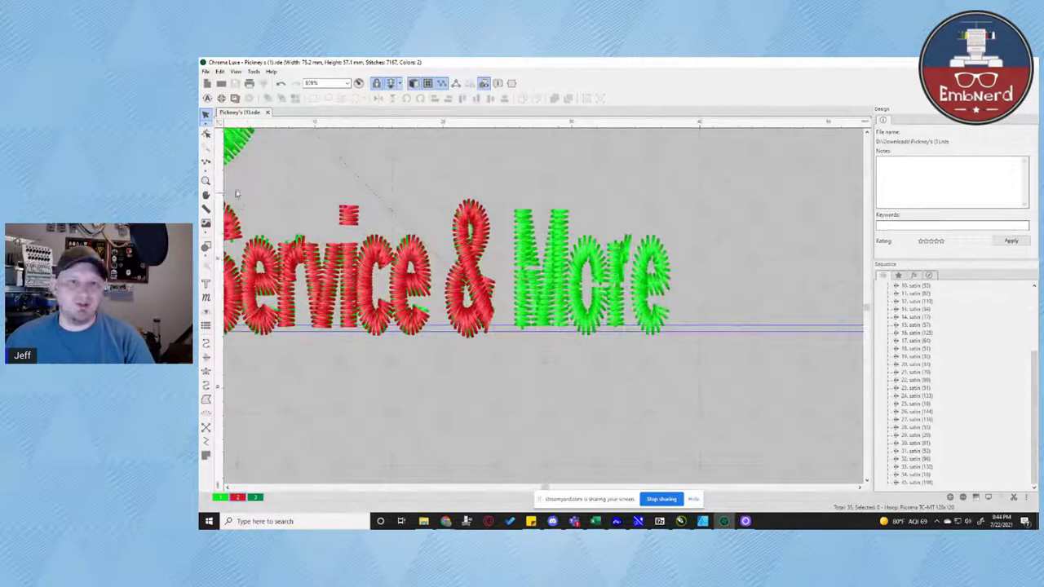
pyautogui.click(205, 372)
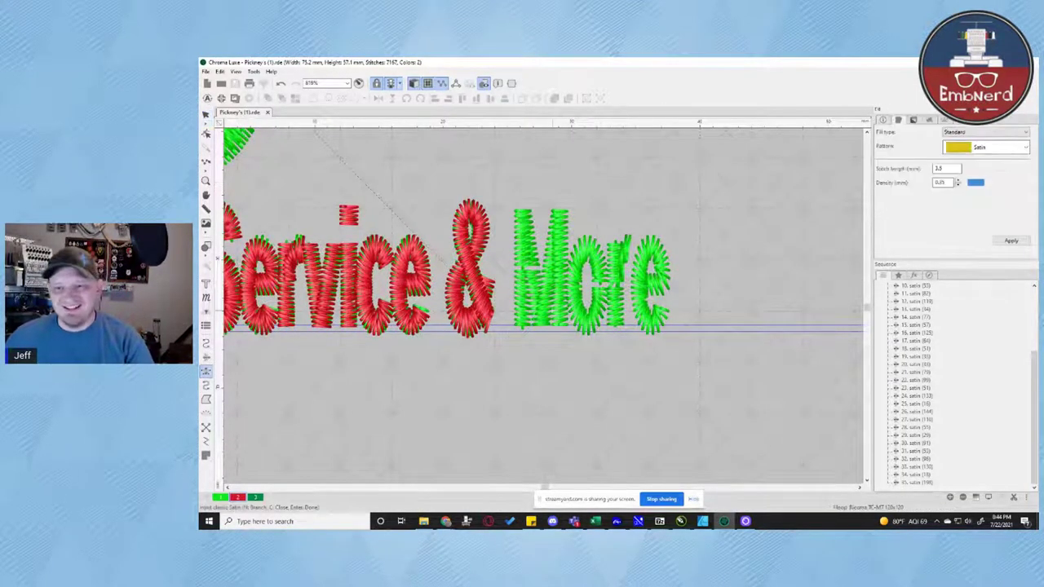
pyautogui.click(529, 324)
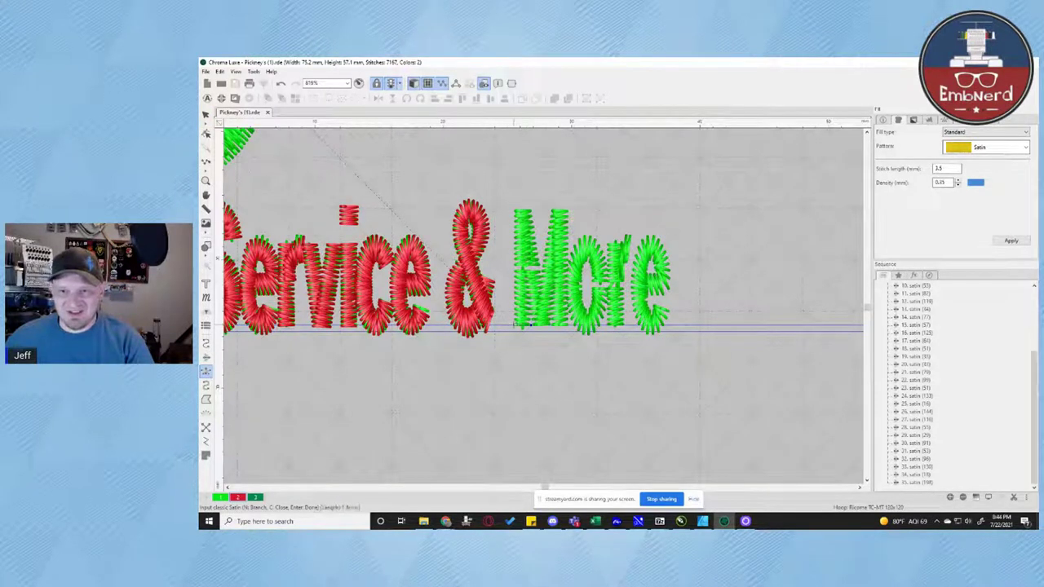
pyautogui.click(515, 209)
pyautogui.click(532, 208)
pyautogui.click(515, 208)
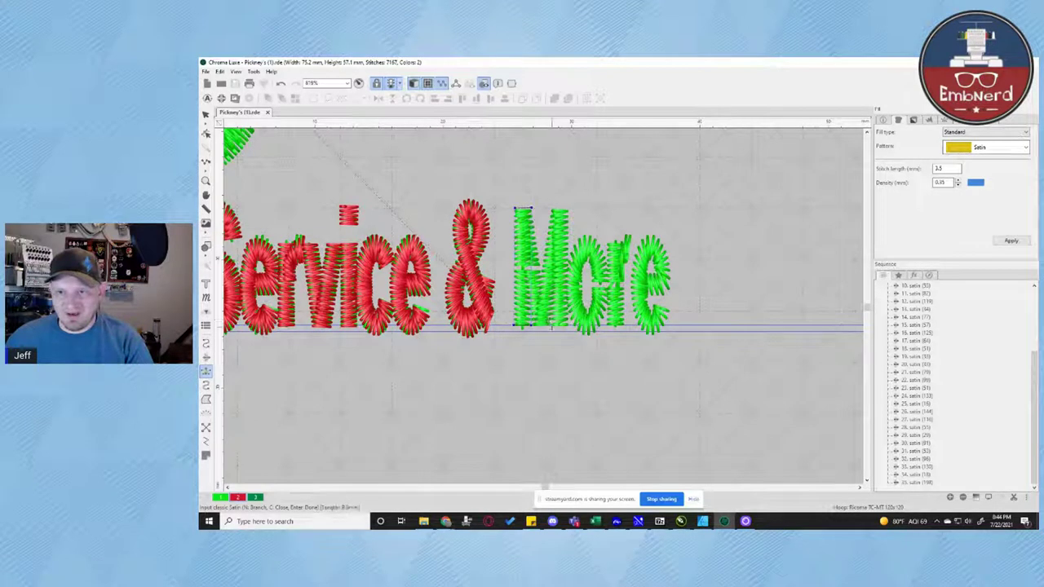
# Continue the M's satin down to its middle point at the baseline, up to the top right and down the right stem
pyautogui.click(551, 324)
pyautogui.click(537, 324)
pyautogui.click(535, 325)
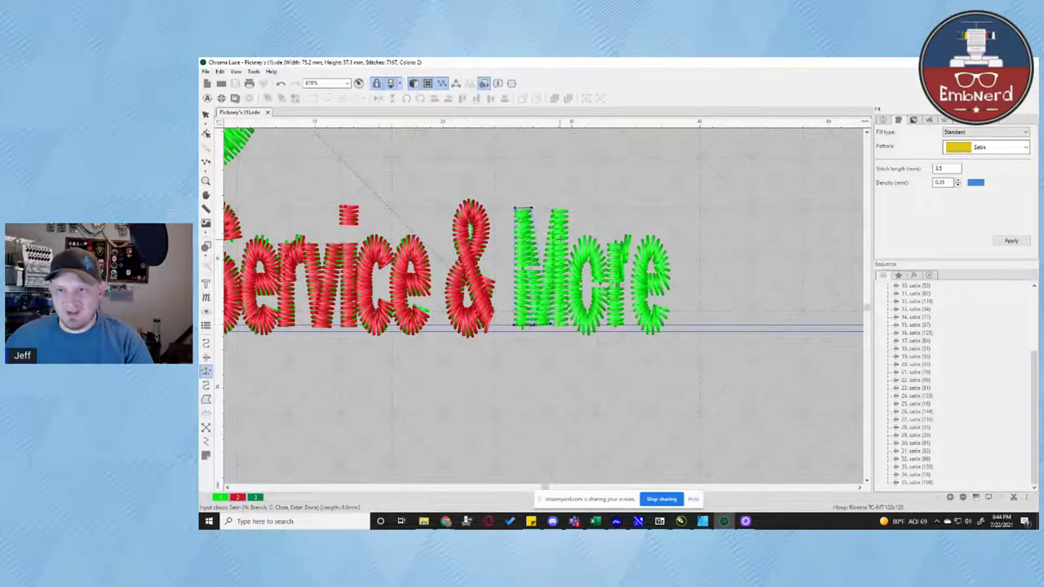
pyautogui.click(560, 209)
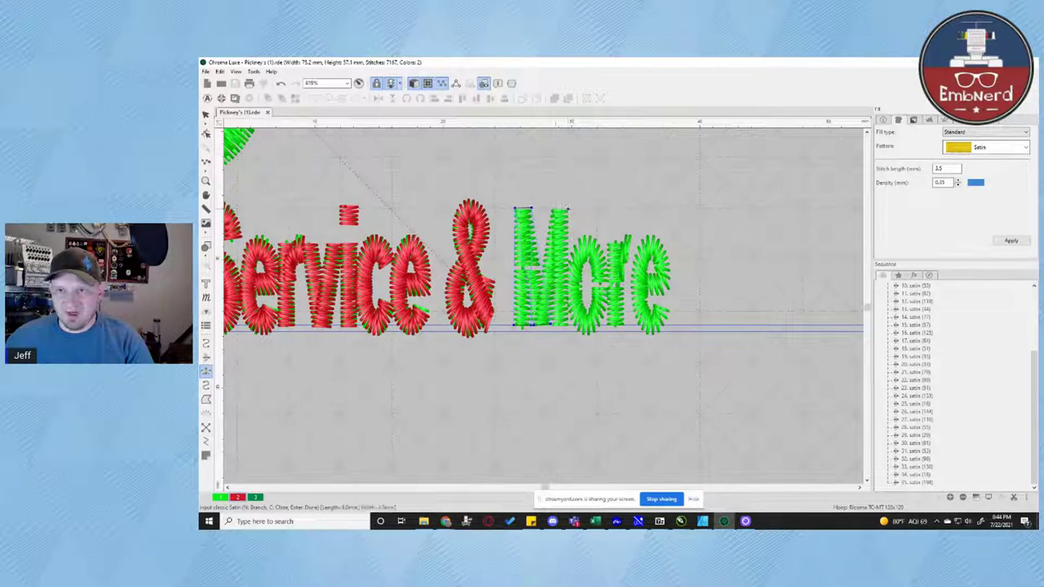
pyautogui.press('Return')
pyautogui.click(567, 325)
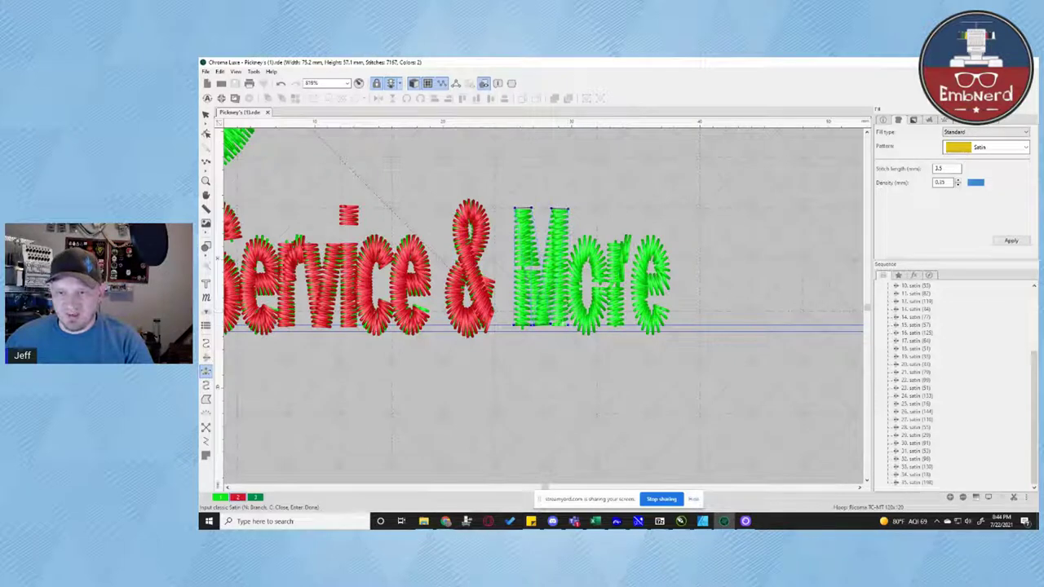
# Finish the M's satin with an entry point at the baseline and an exit point on the right stem
pyautogui.press('Return')
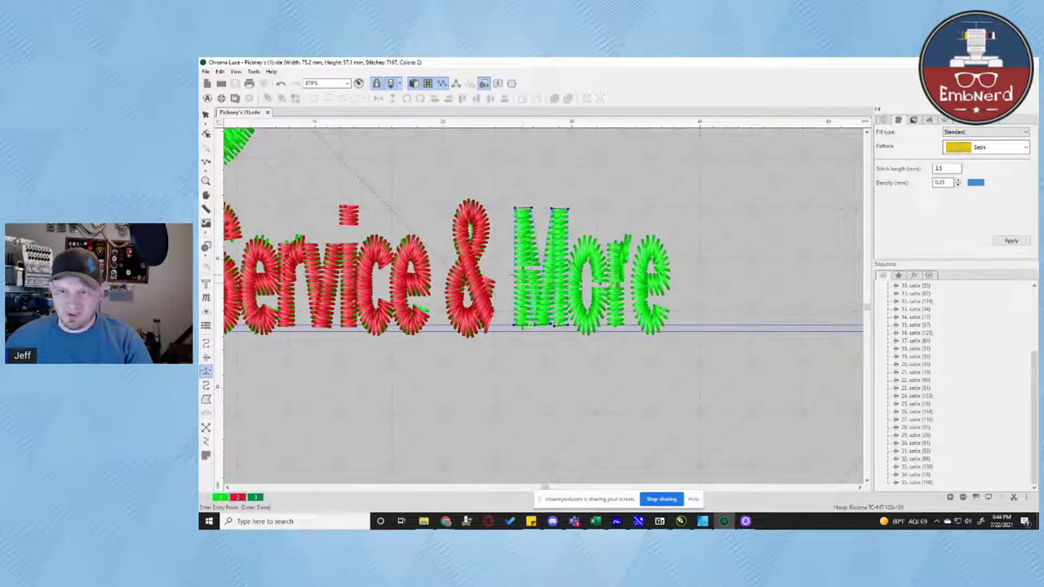
pyautogui.click(530, 324)
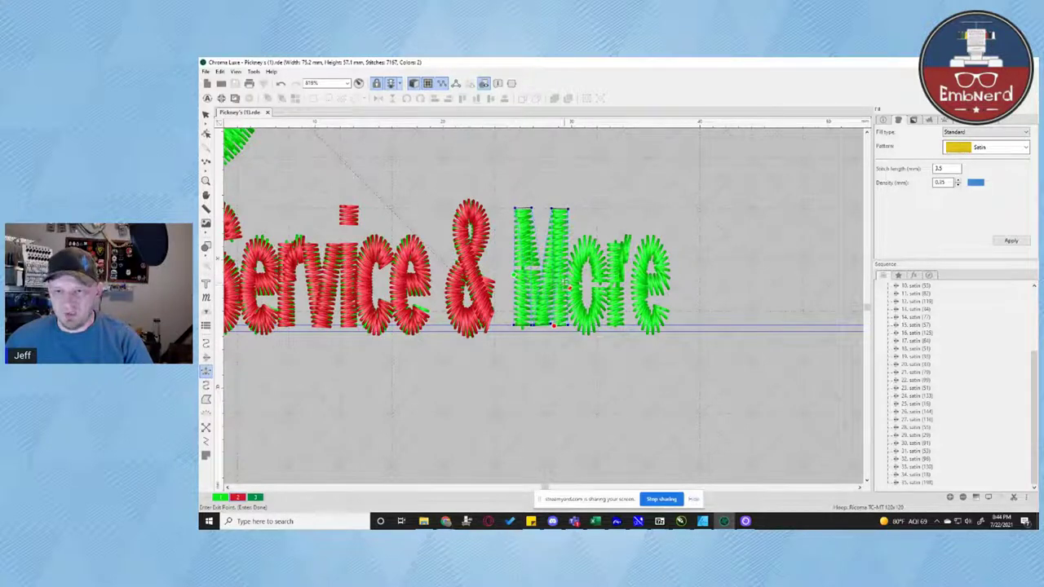
pyautogui.click(567, 282)
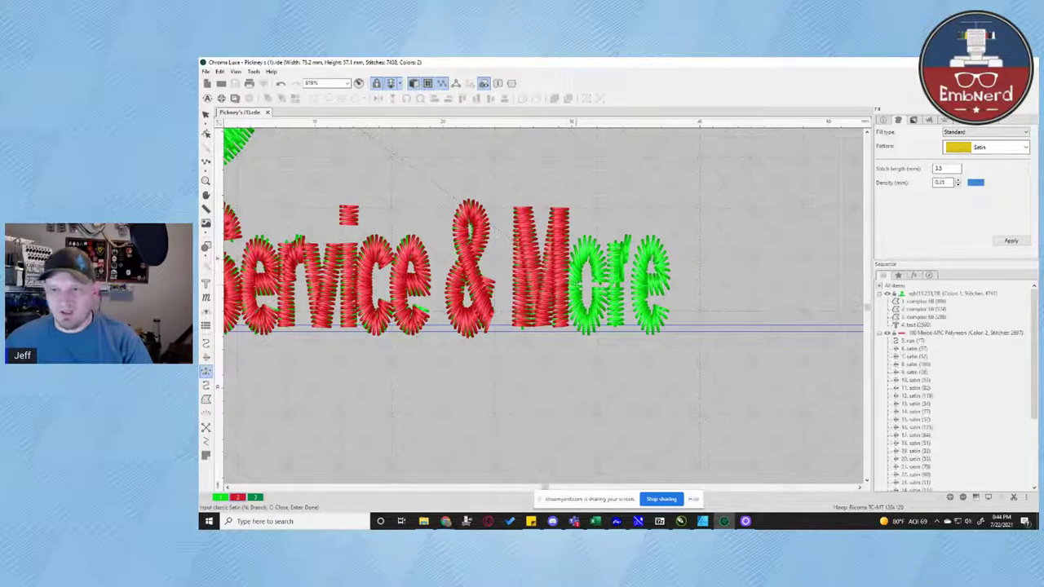
# Give the M's satin in "More" a triangle tie in, apply it and deselect the letter
pyautogui.click(978, 120)
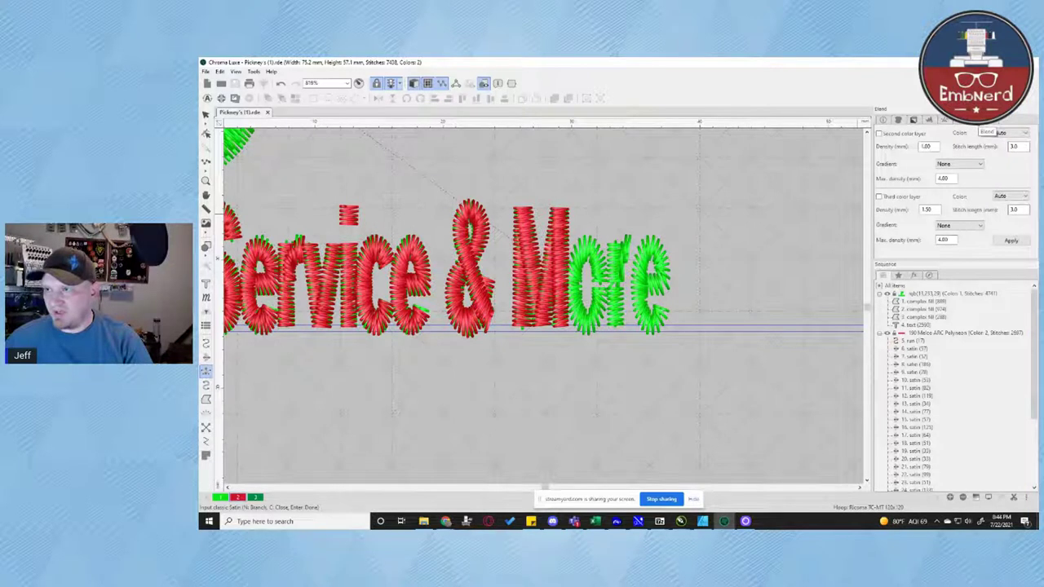
pyautogui.click(207, 115)
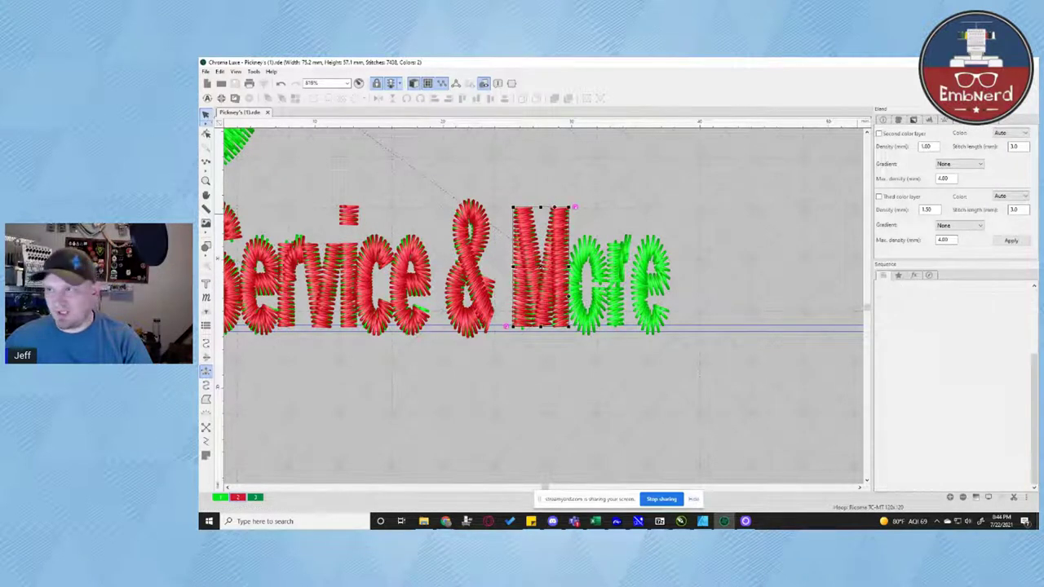
pyautogui.click(992, 123)
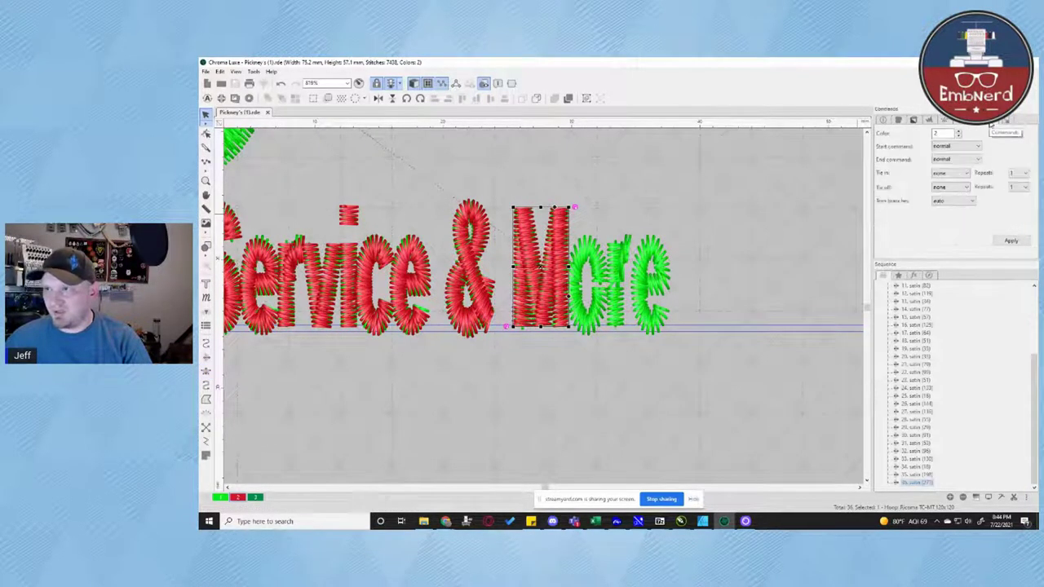
pyautogui.click(958, 174)
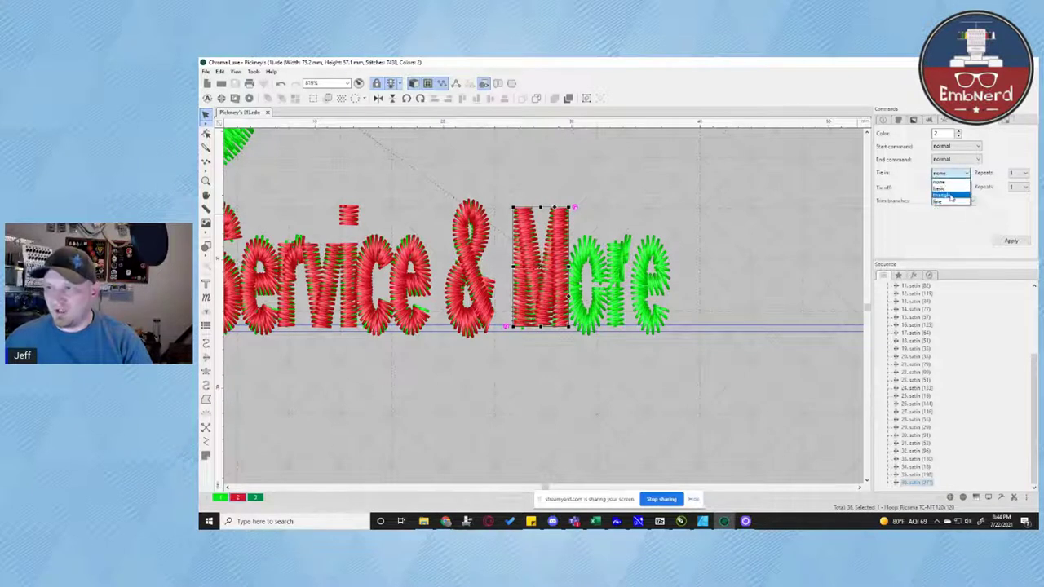
pyautogui.click(942, 186)
pyautogui.click(1011, 241)
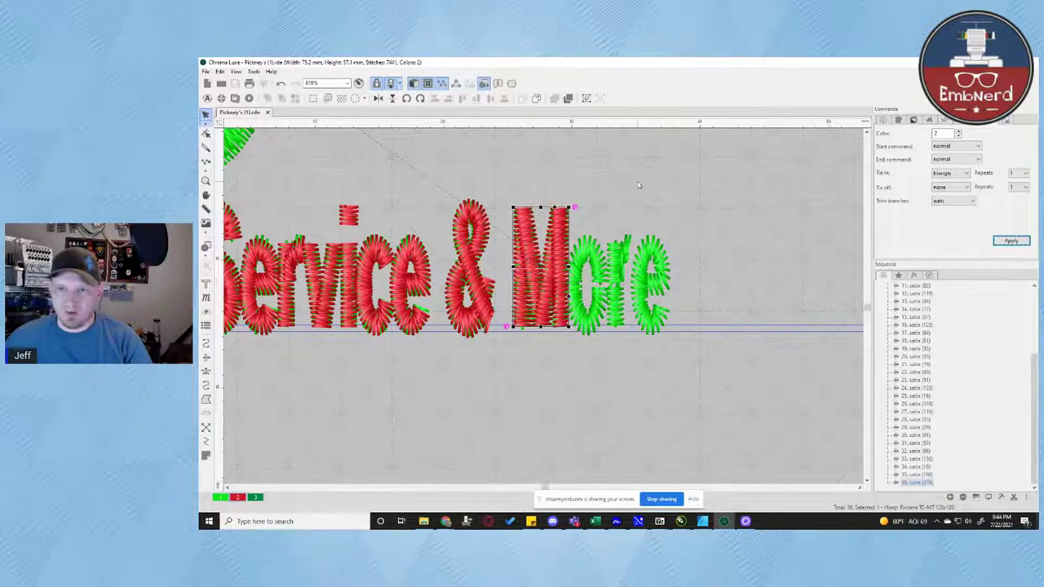
pyautogui.click(234, 178)
# Digitize the o of "More" as a closed classic satin around the letter, with its entry point on the left side
pyautogui.click(205, 371)
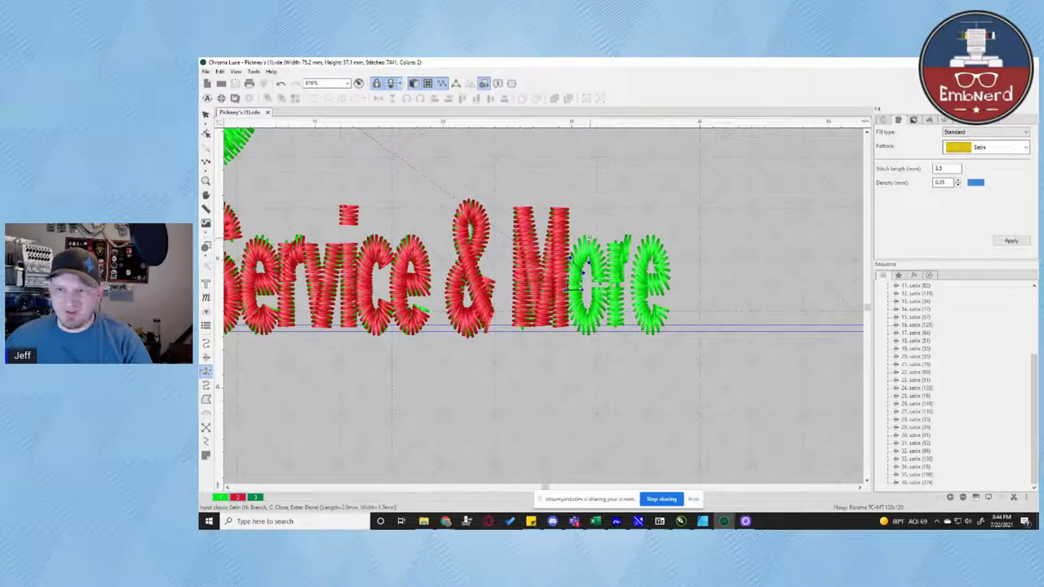
pyautogui.click(589, 237)
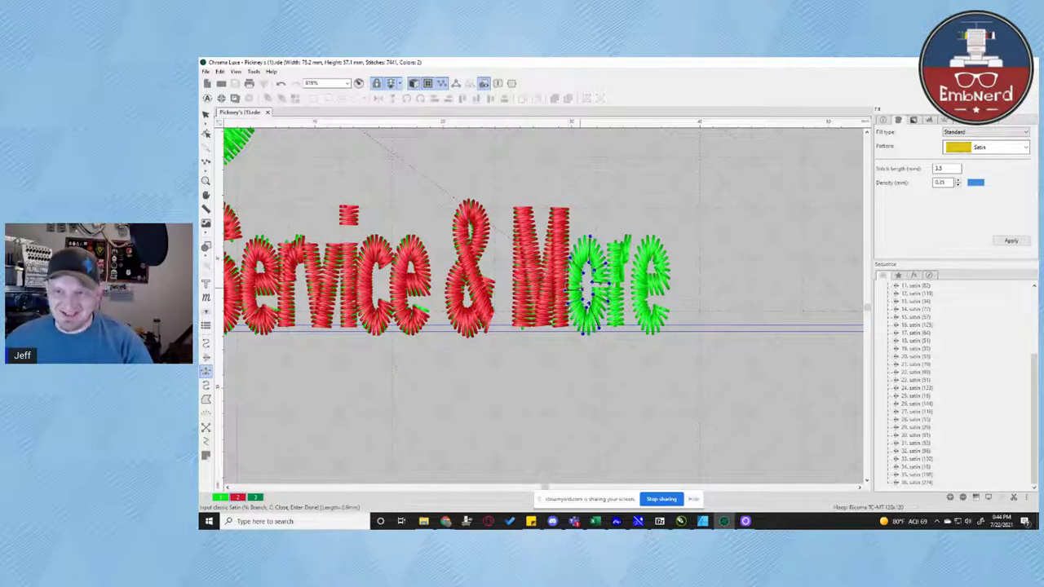
pyautogui.press('Return')
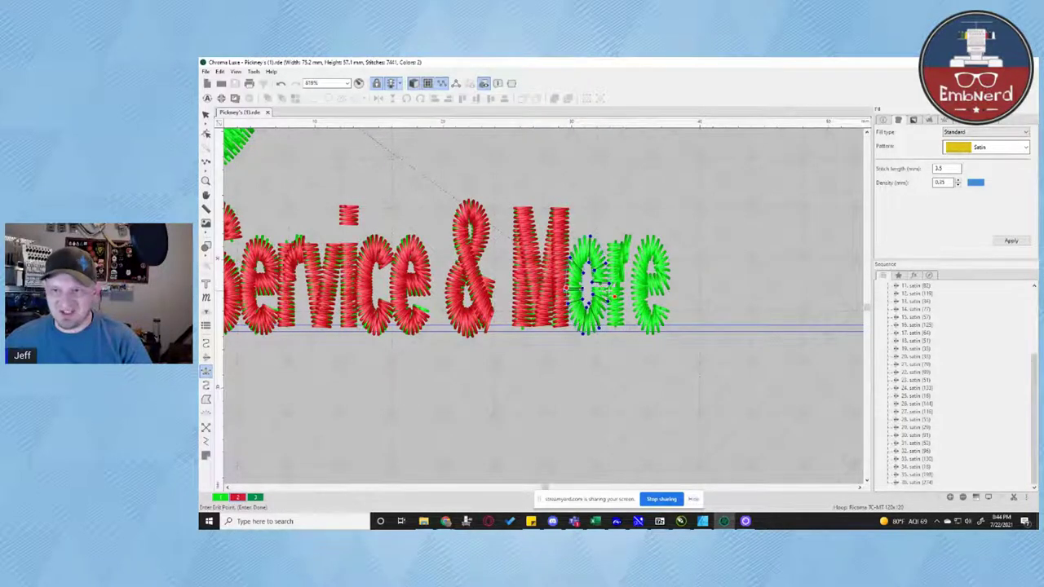
pyautogui.press('Return')
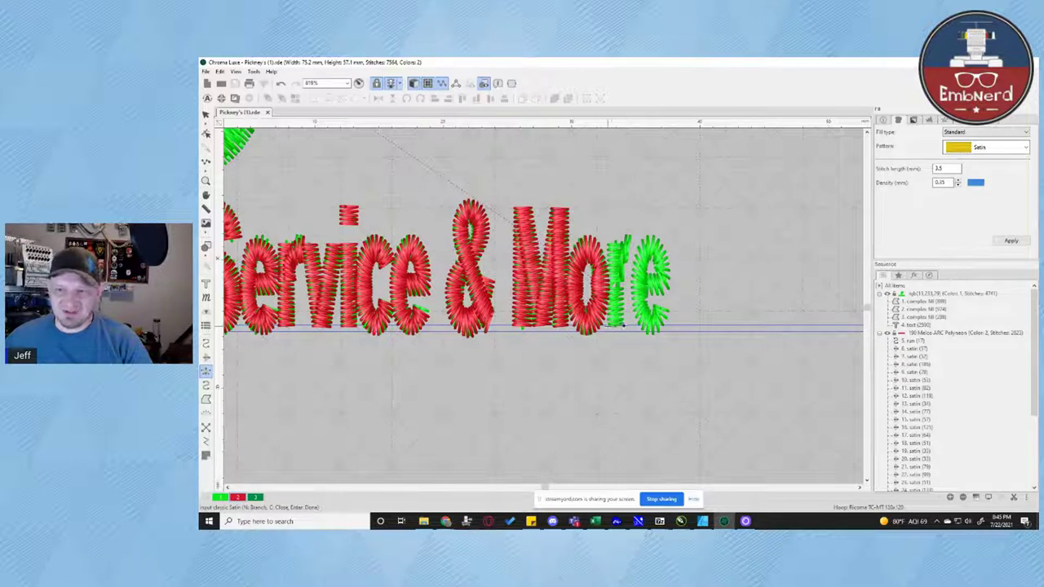
# Digitize the stem of the r in "More" as a classic satin, with entry and exit points on its left and right edges
pyautogui.click(622, 246)
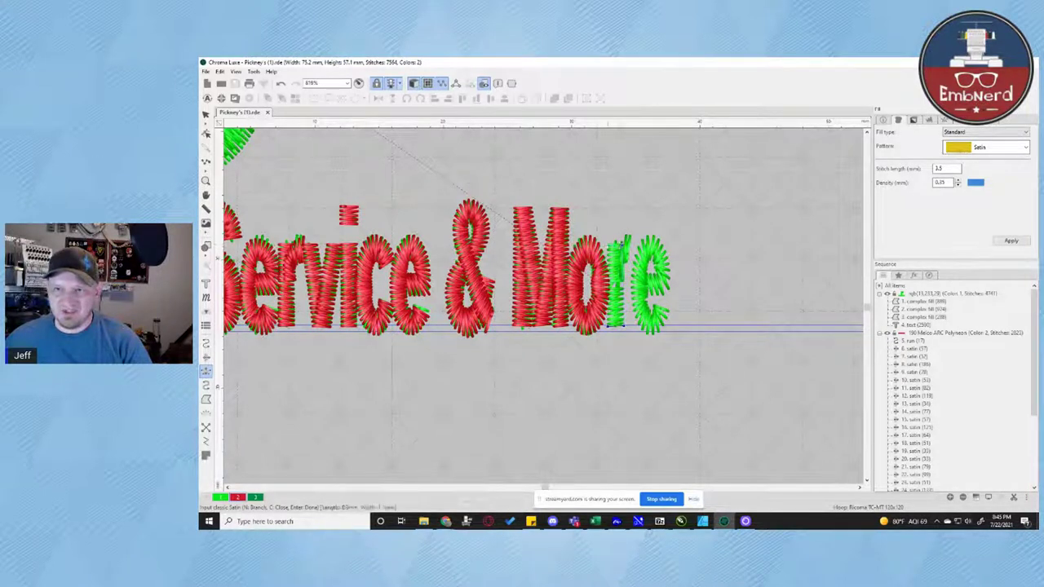
pyautogui.click(609, 244)
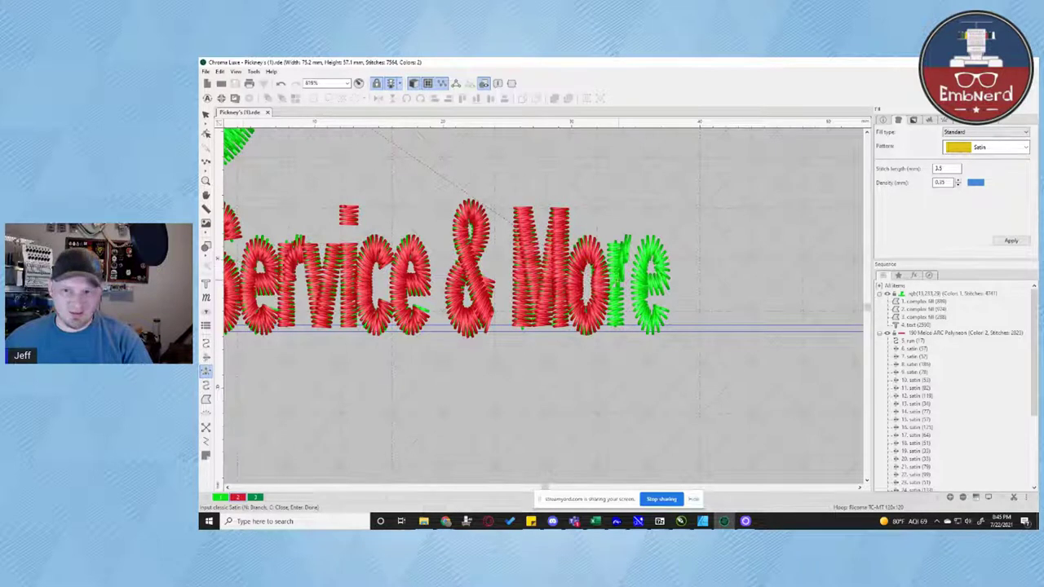
pyautogui.click(625, 325)
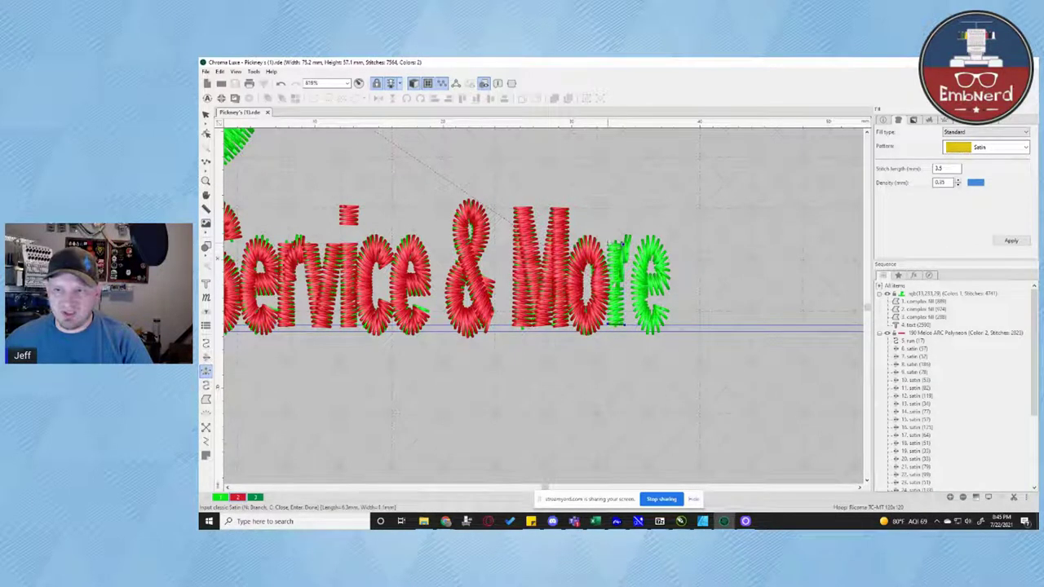
pyautogui.click(620, 243)
pyautogui.press('Return')
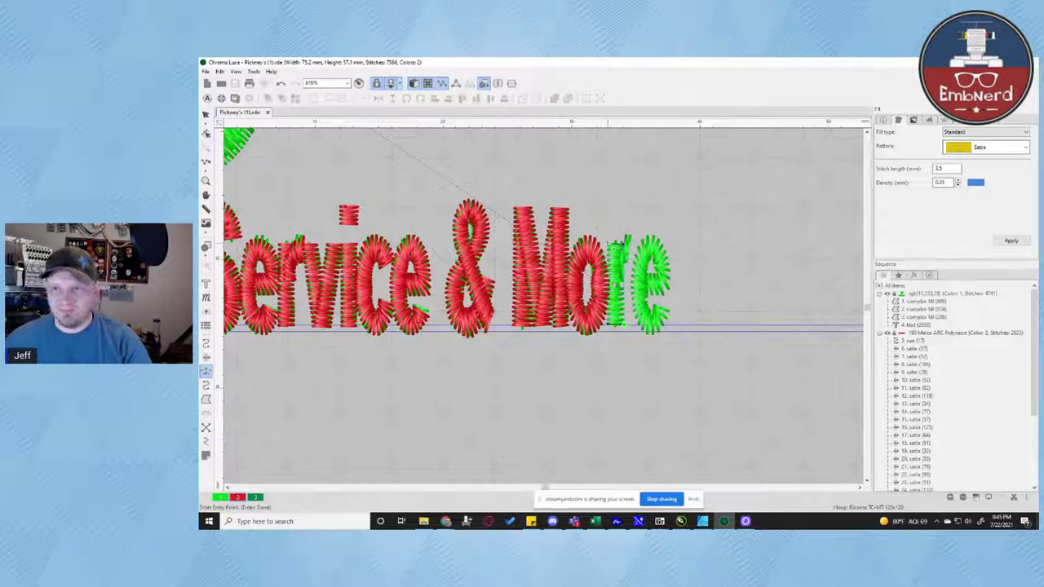
pyautogui.click(608, 288)
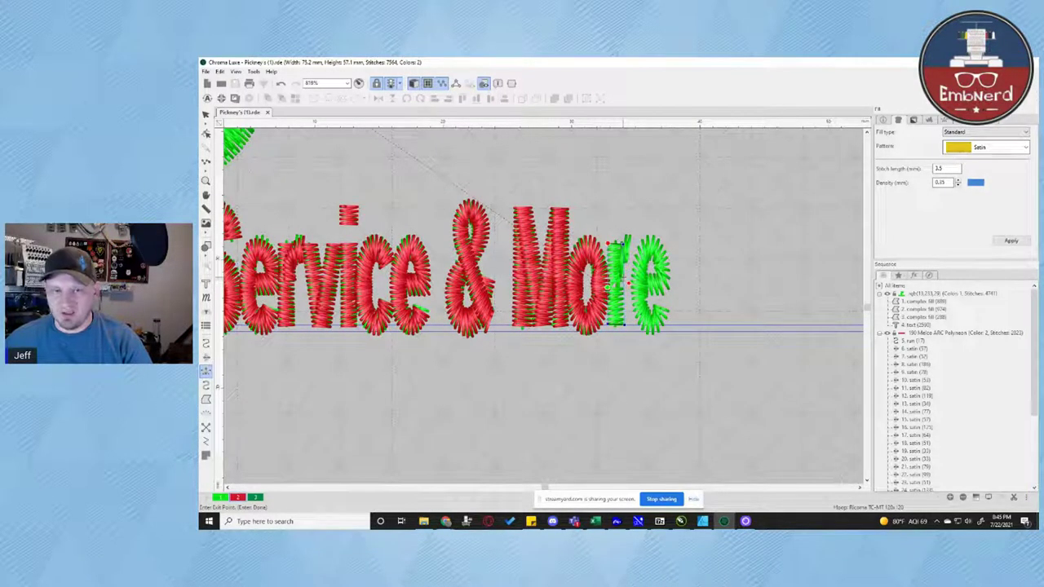
pyautogui.click(624, 277)
pyautogui.press('Return')
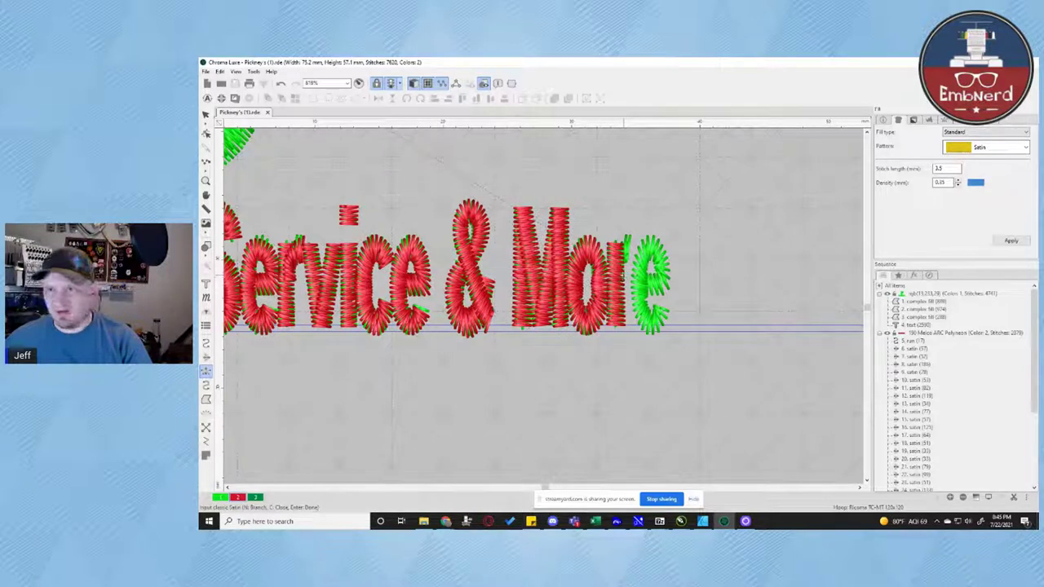
# Digitize the arm of the r as a separate classic satin from the stem up to its tip, with entry and exit points
pyautogui.click(618, 276)
pyautogui.click(618, 275)
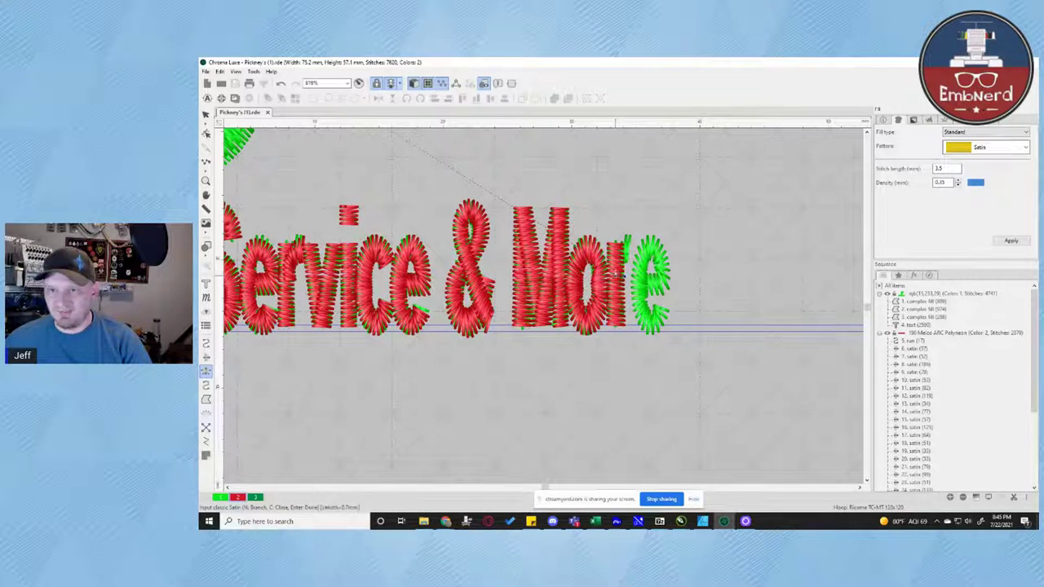
pyautogui.click(626, 262)
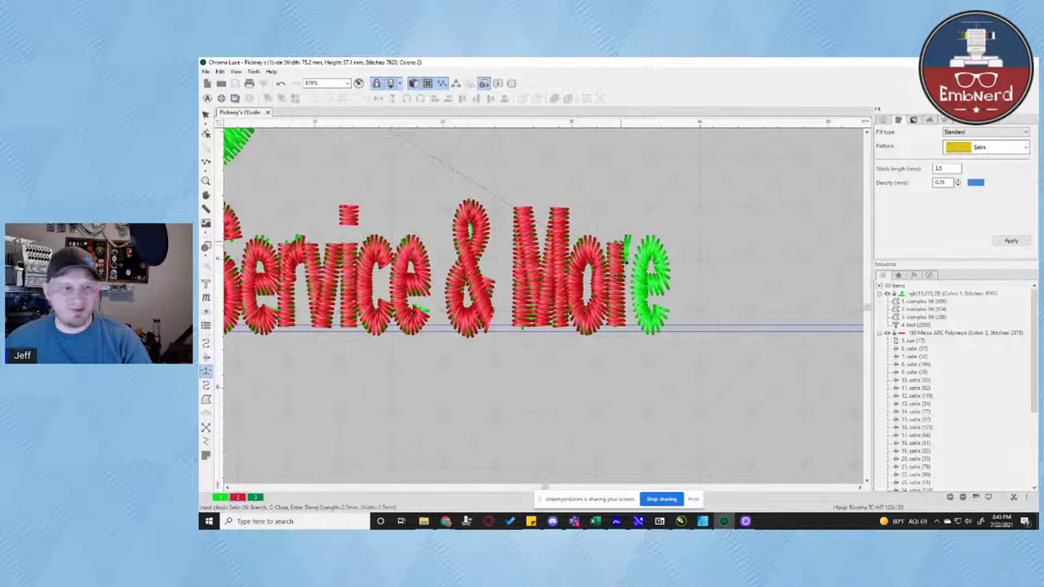
pyautogui.click(621, 243)
pyautogui.click(632, 254)
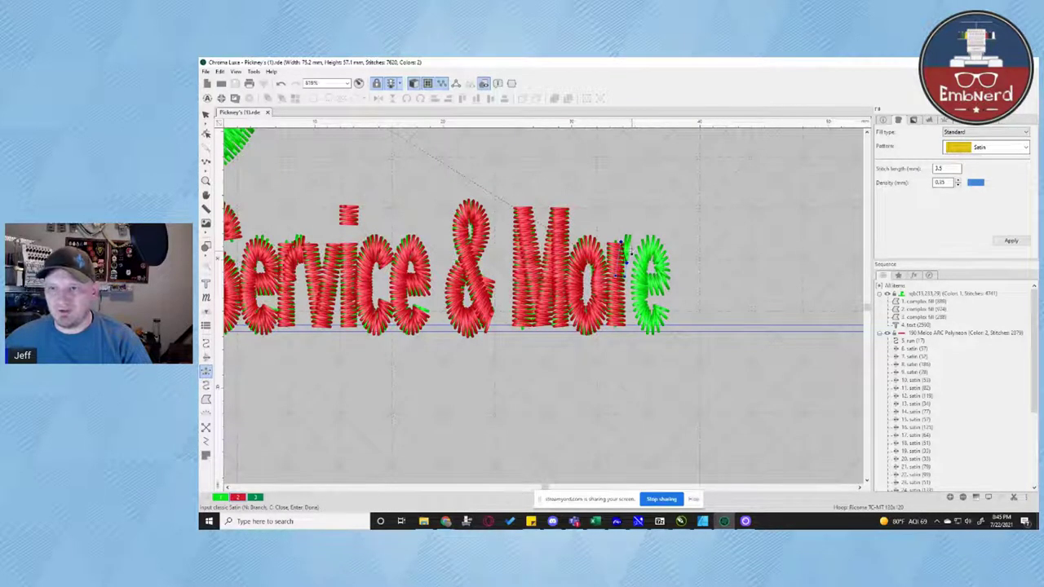
pyautogui.press('Return')
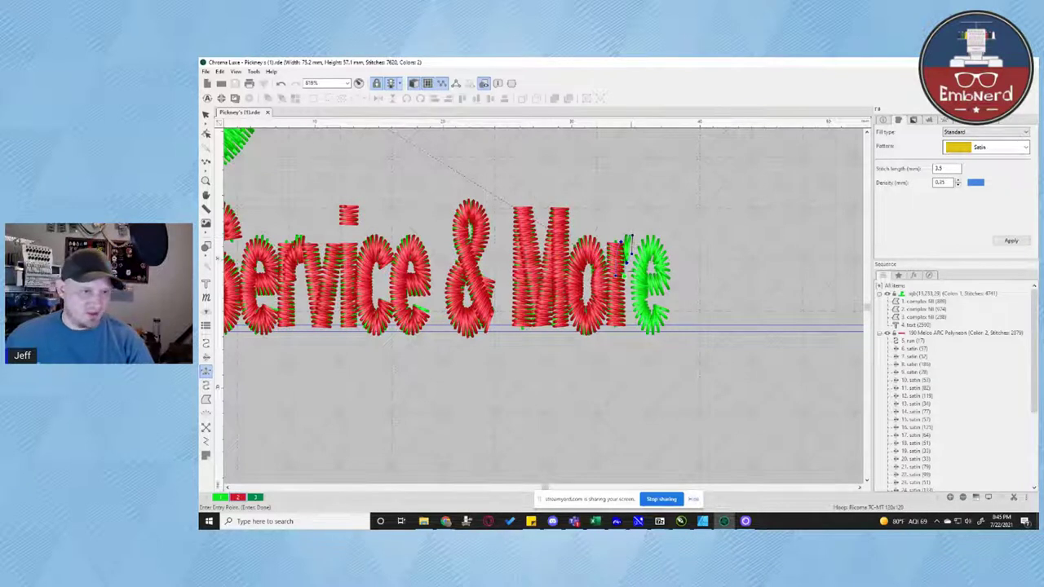
pyautogui.click(629, 237)
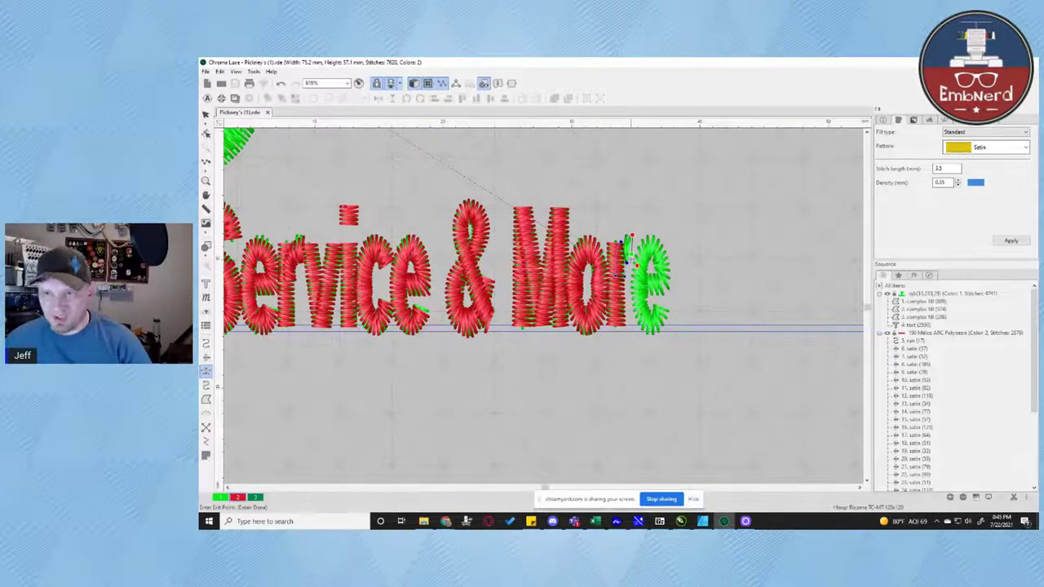
pyautogui.click(632, 260)
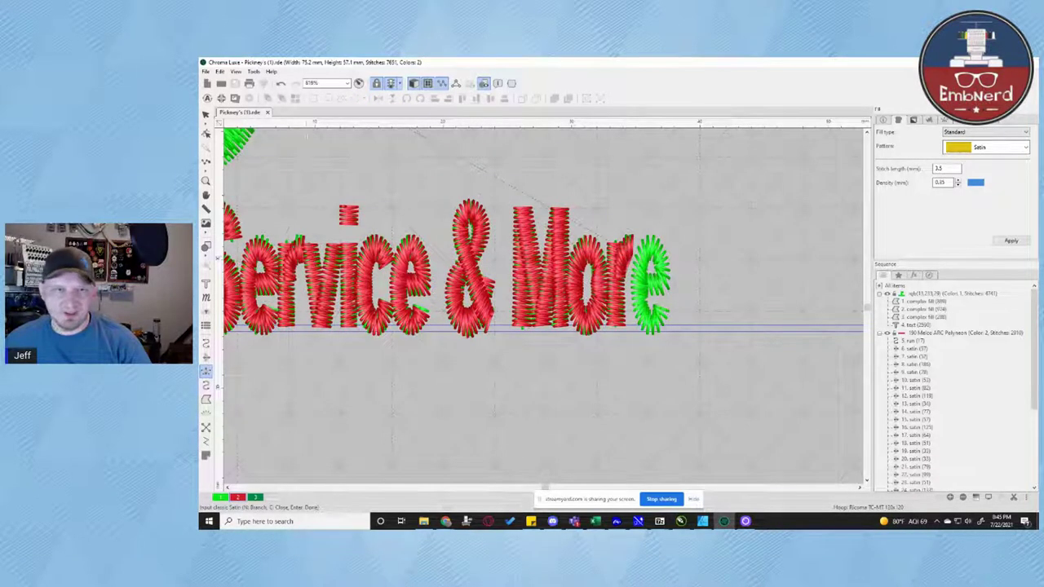
# Adjust the satin of the r's arm by editing its outline and entry/exit points, and deselect it
pyautogui.click(207, 115)
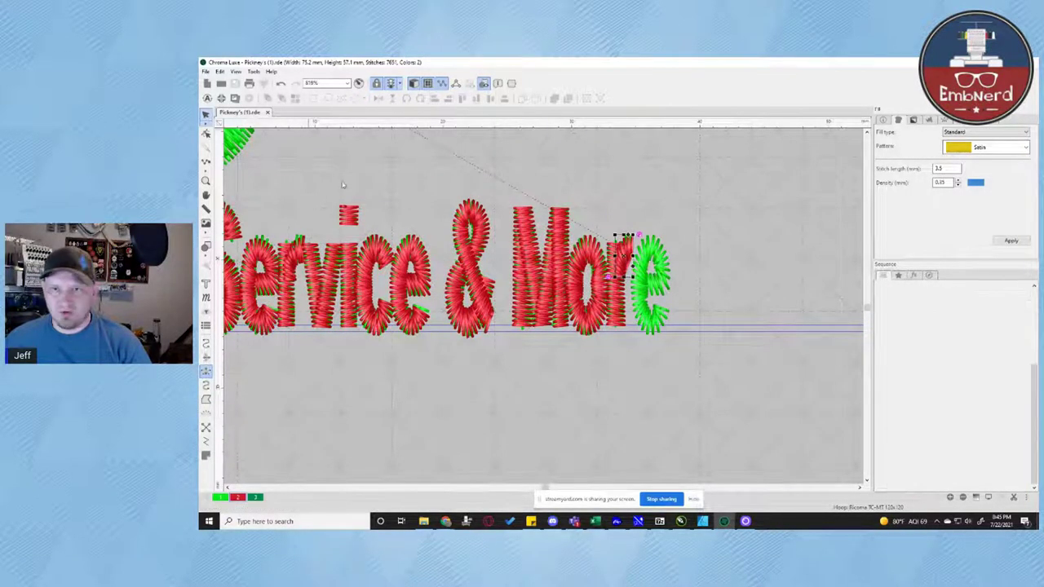
pyautogui.click(206, 132)
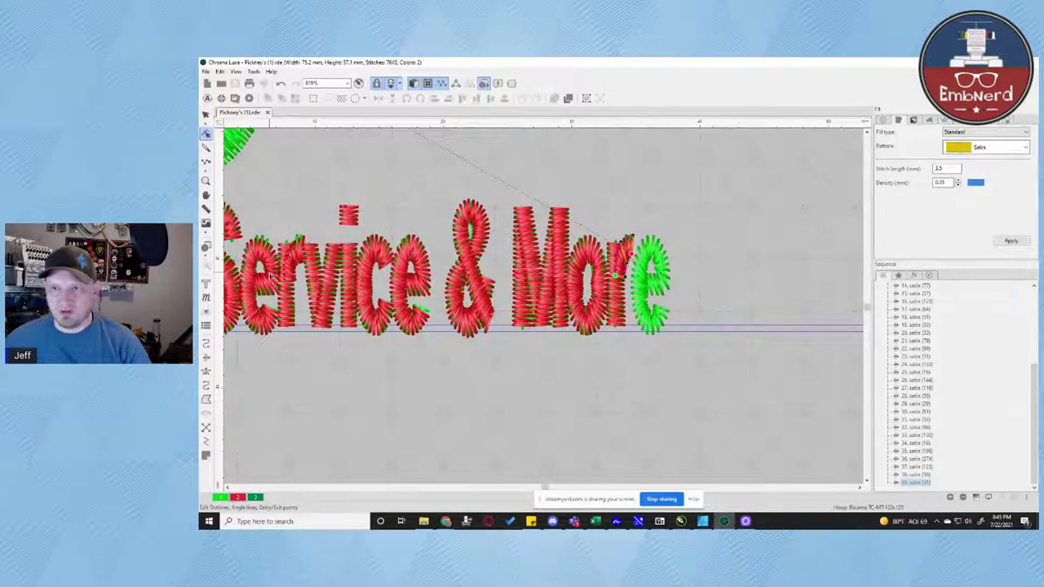
pyautogui.click(205, 115)
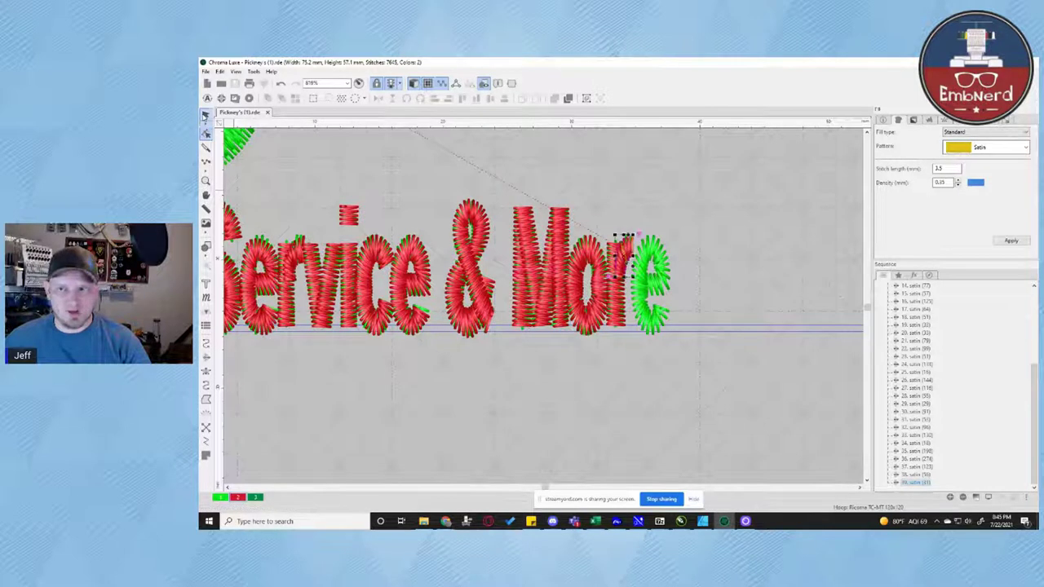
pyautogui.click(560, 187)
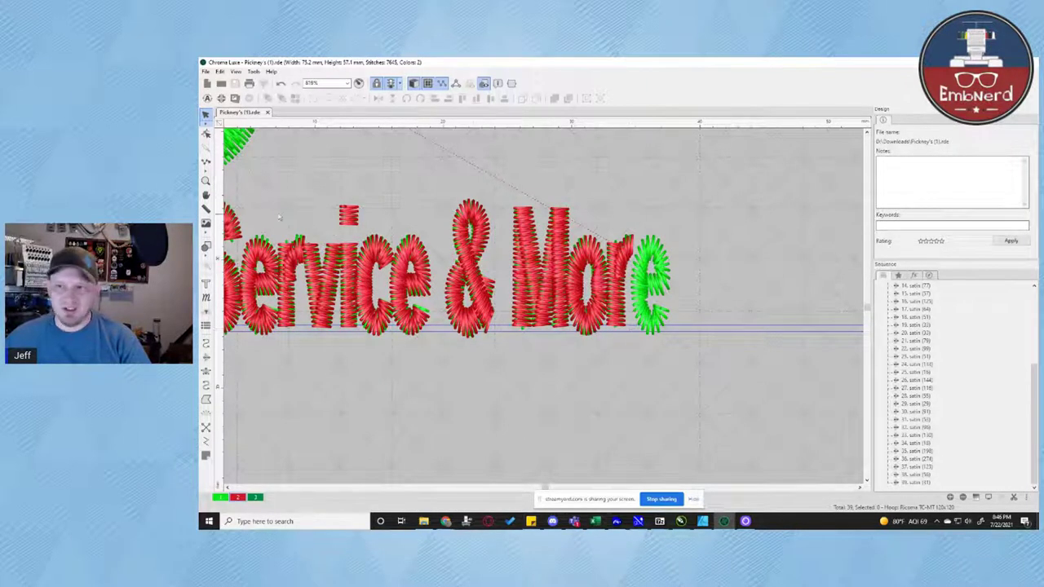
# Start a classic satin on the final e of "More", running along its crossbar and up around the right side to the top
pyautogui.click(206, 371)
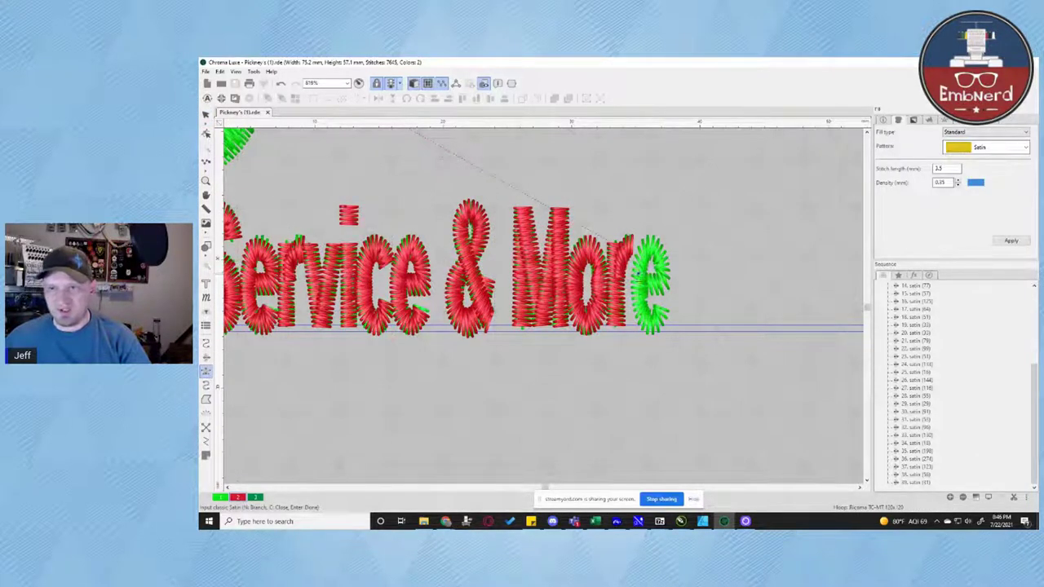
pyautogui.click(639, 295)
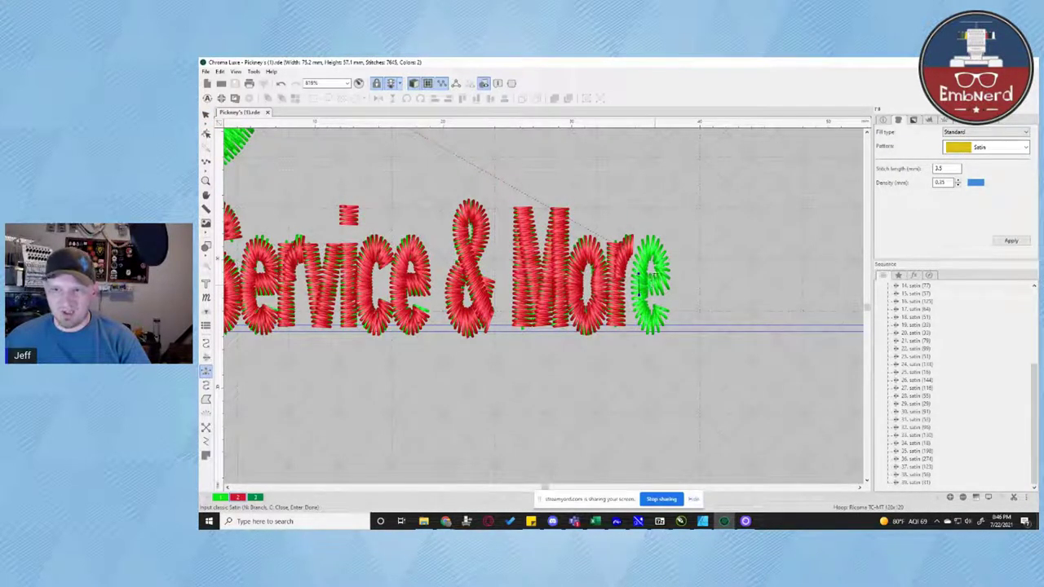
pyautogui.click(671, 295)
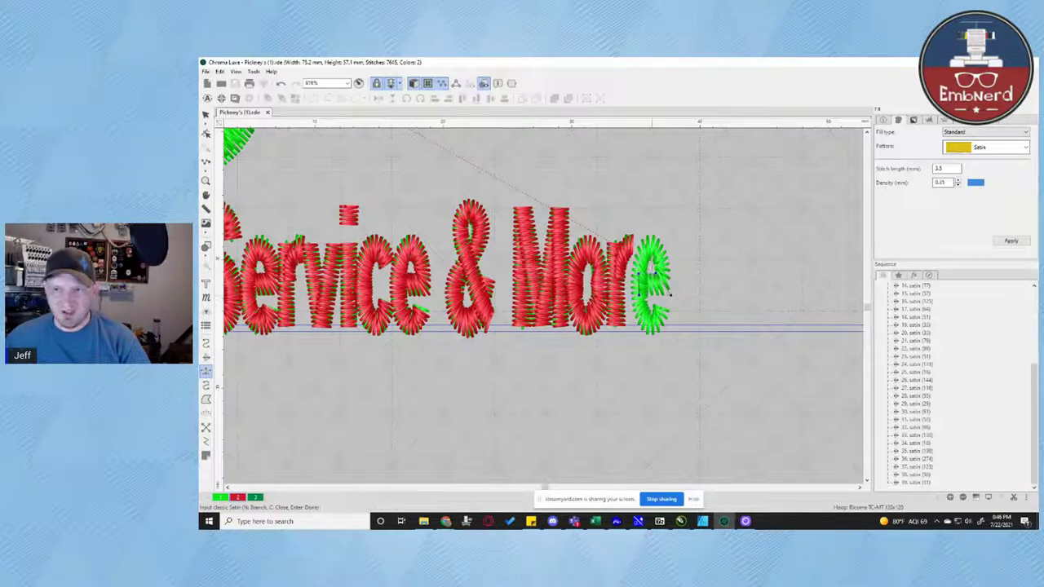
pyautogui.click(654, 267)
pyautogui.click(669, 275)
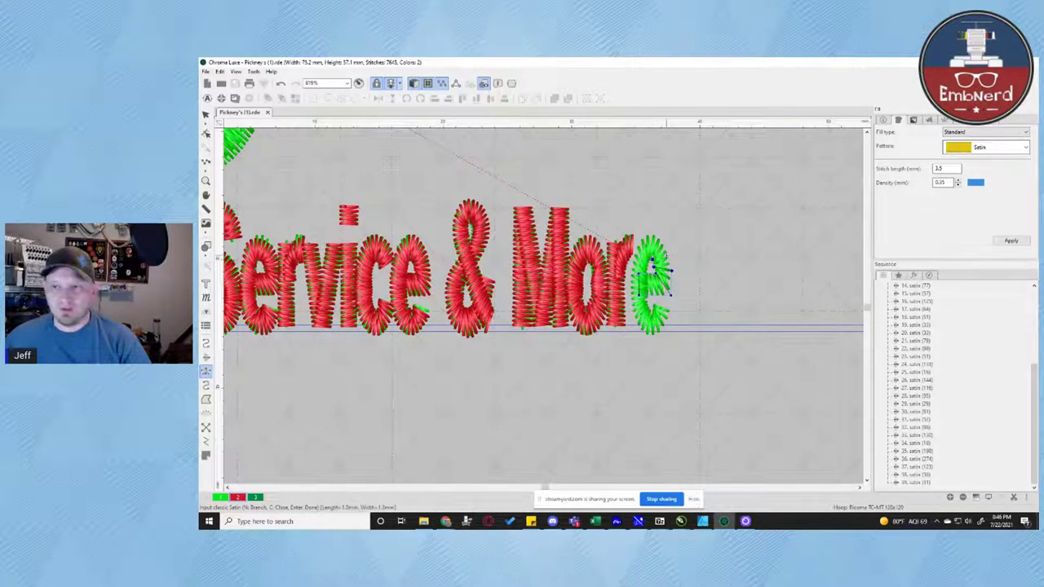
pyautogui.click(667, 256)
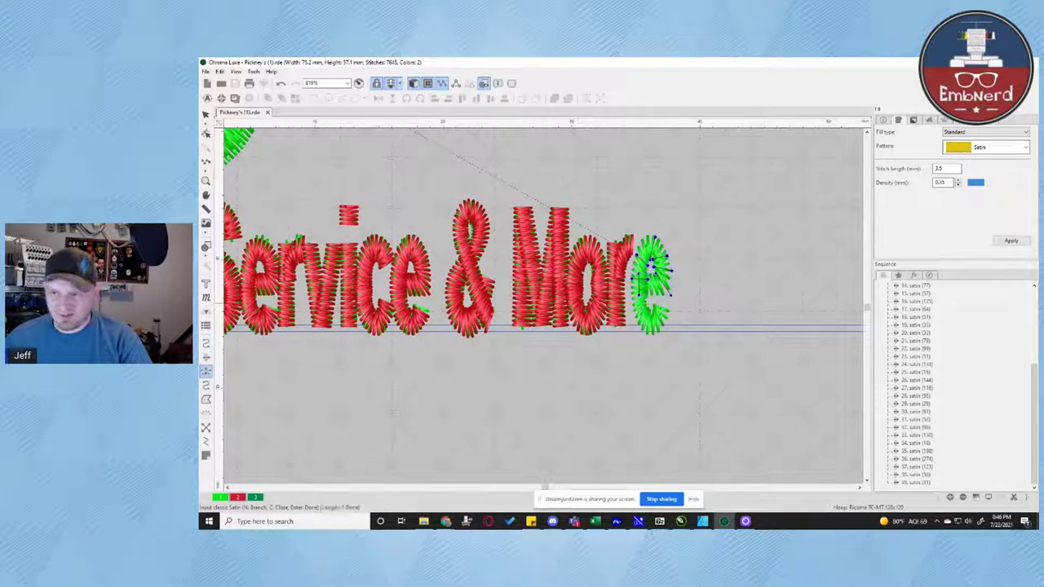
# Continue the e's satin down its left side and around the lower curve to the tail, and finish it with entry and exit points
pyautogui.click(635, 314)
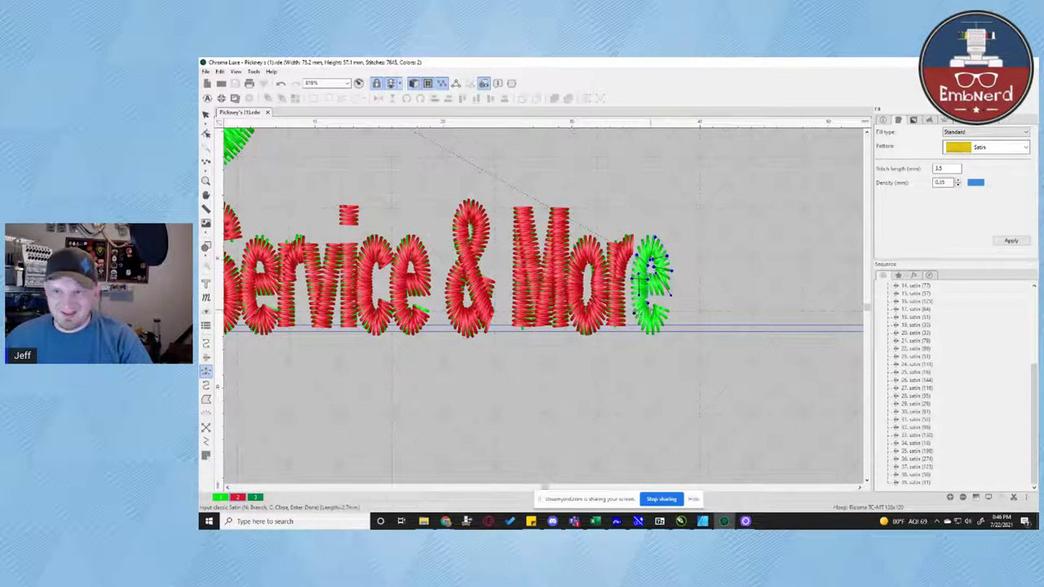
pyautogui.click(649, 304)
pyautogui.click(648, 334)
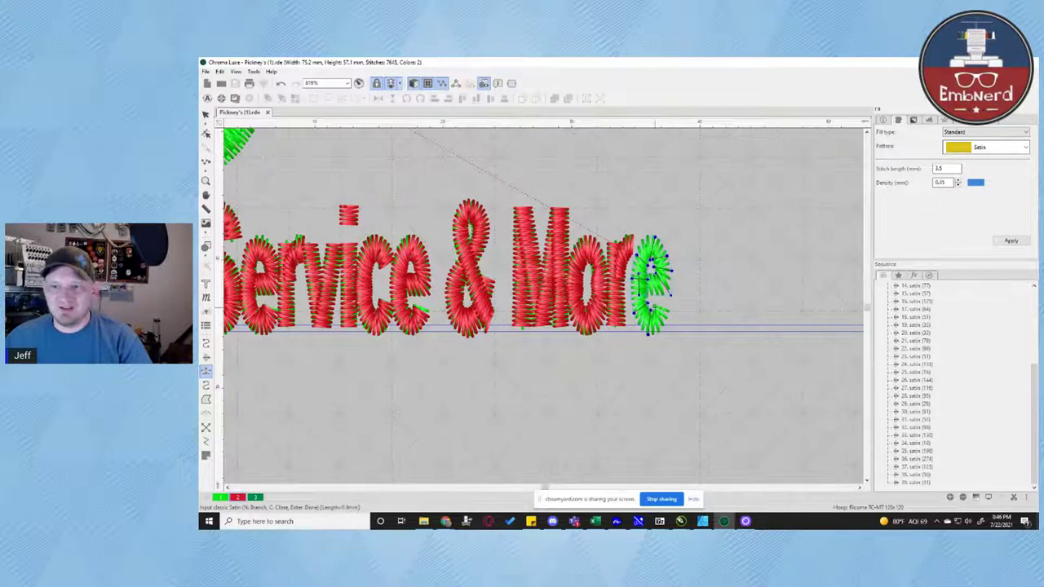
pyautogui.press('Return')
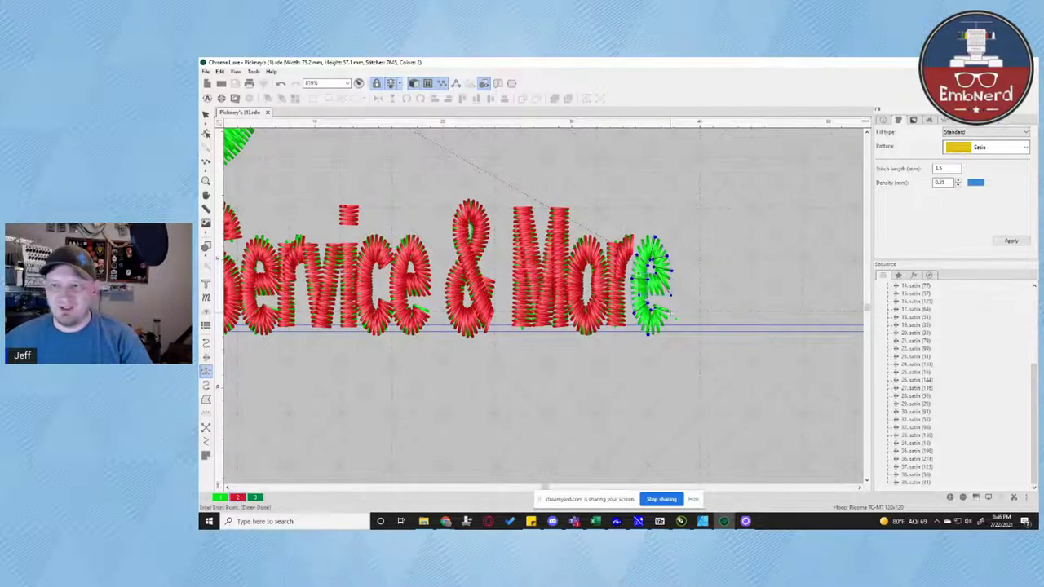
pyautogui.click(641, 261)
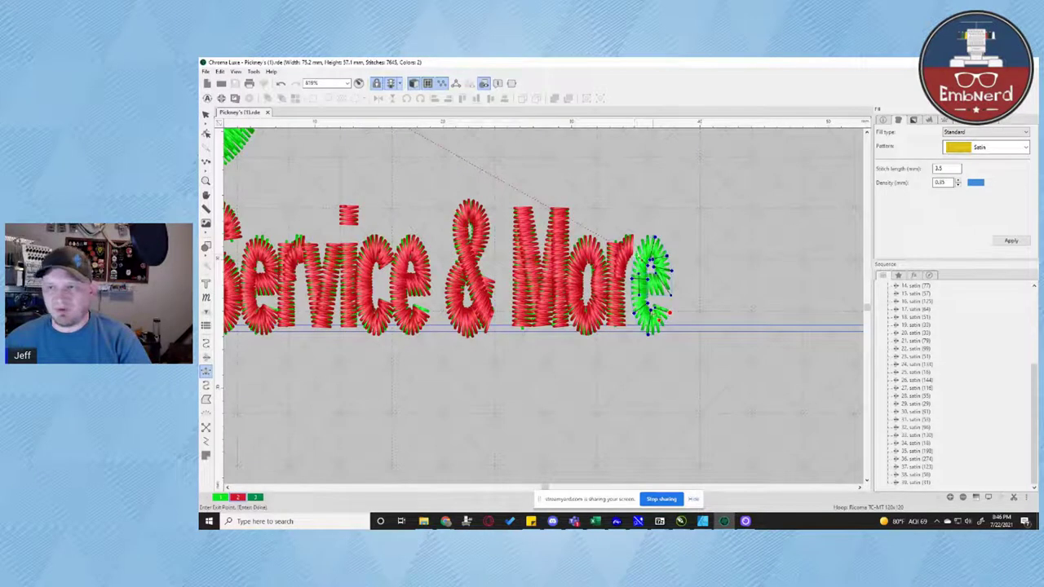
pyautogui.click(663, 321)
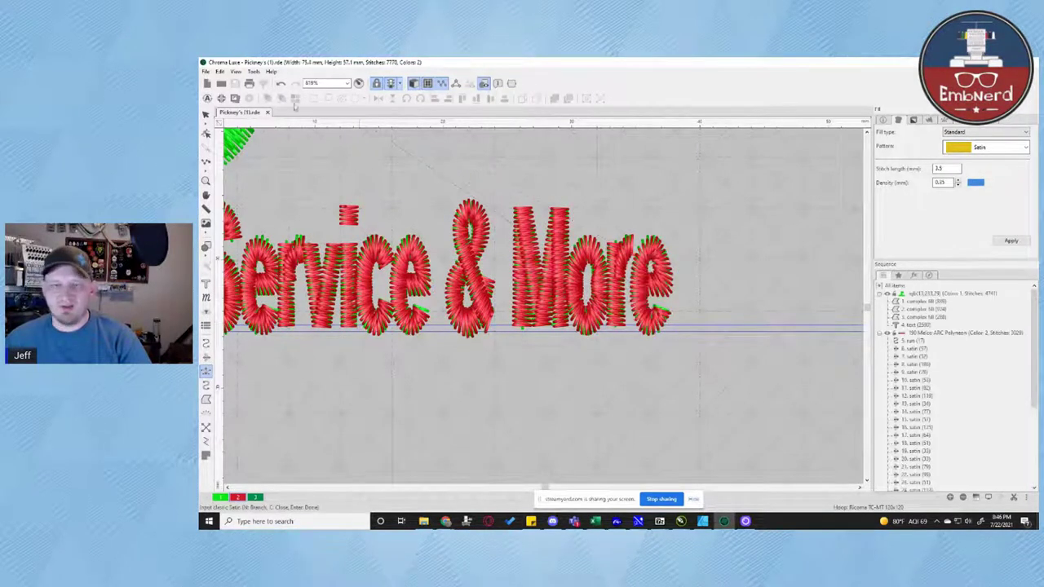
# Give the final e's satin a line tie-off and a trim end command, apply them, and deselect it
pyautogui.click(206, 114)
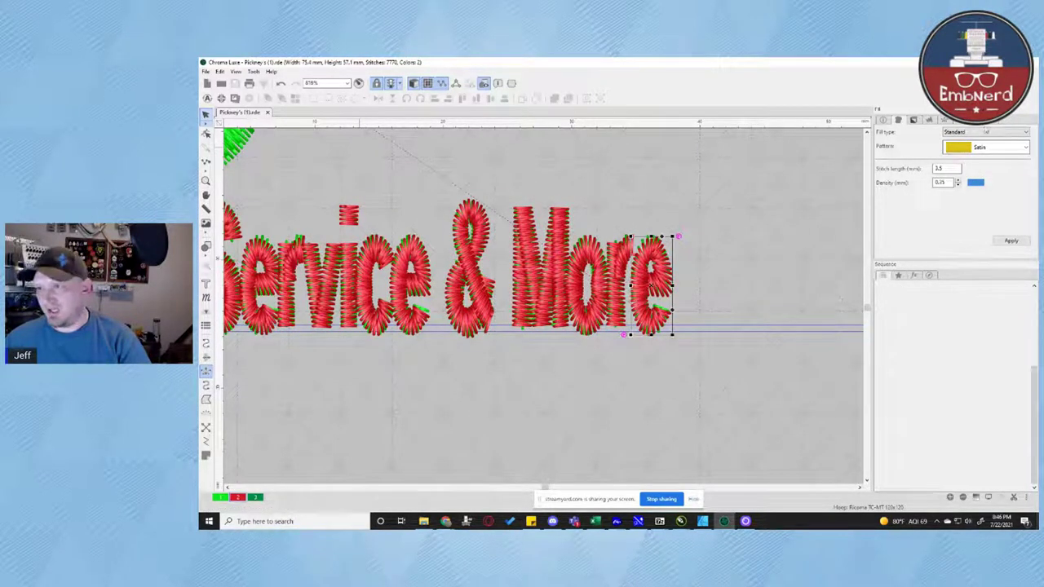
pyautogui.click(1000, 120)
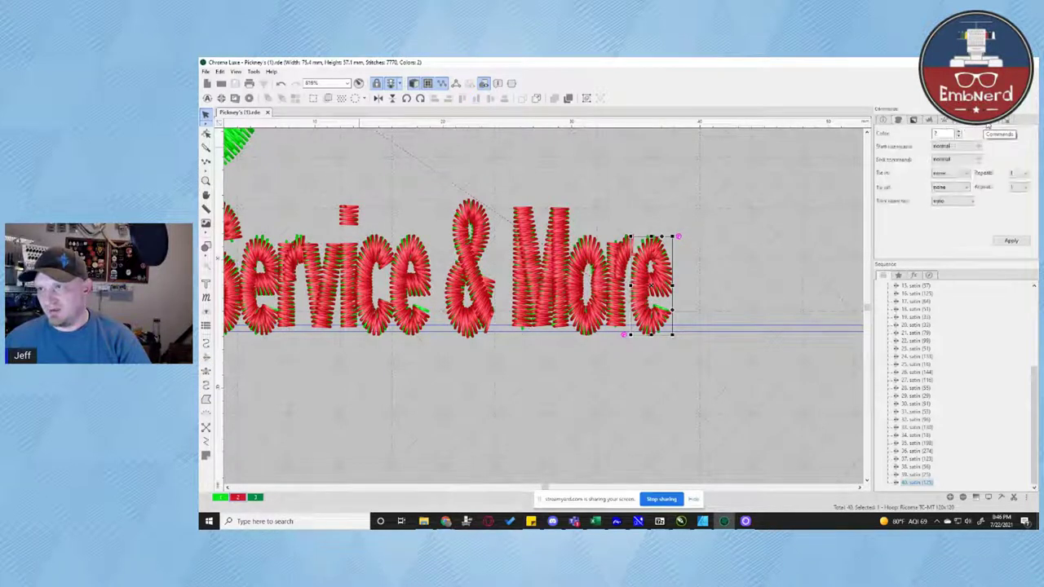
pyautogui.click(964, 188)
pyautogui.click(946, 202)
pyautogui.click(950, 161)
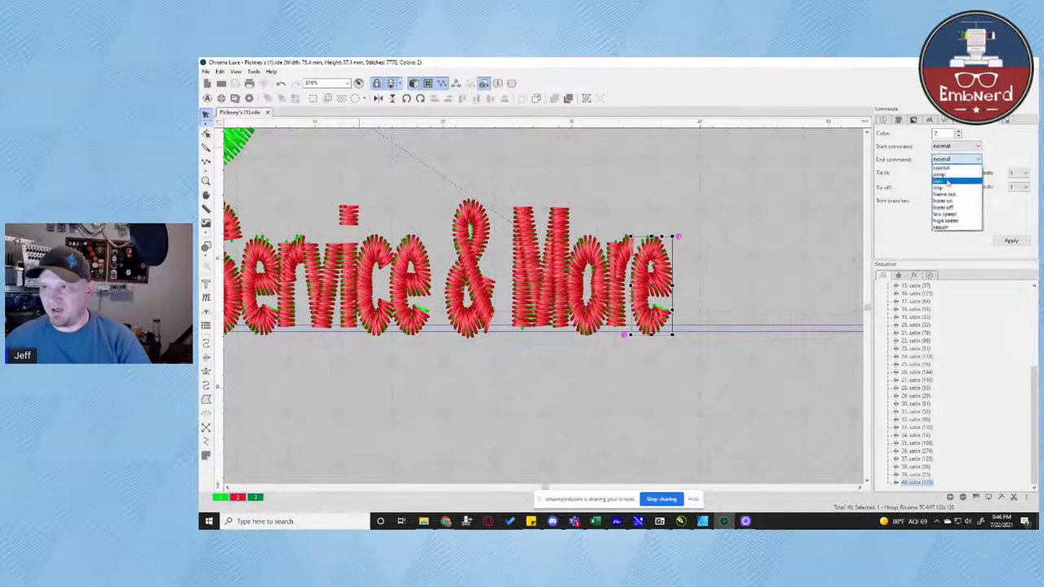
pyautogui.click(946, 178)
pyautogui.click(1011, 244)
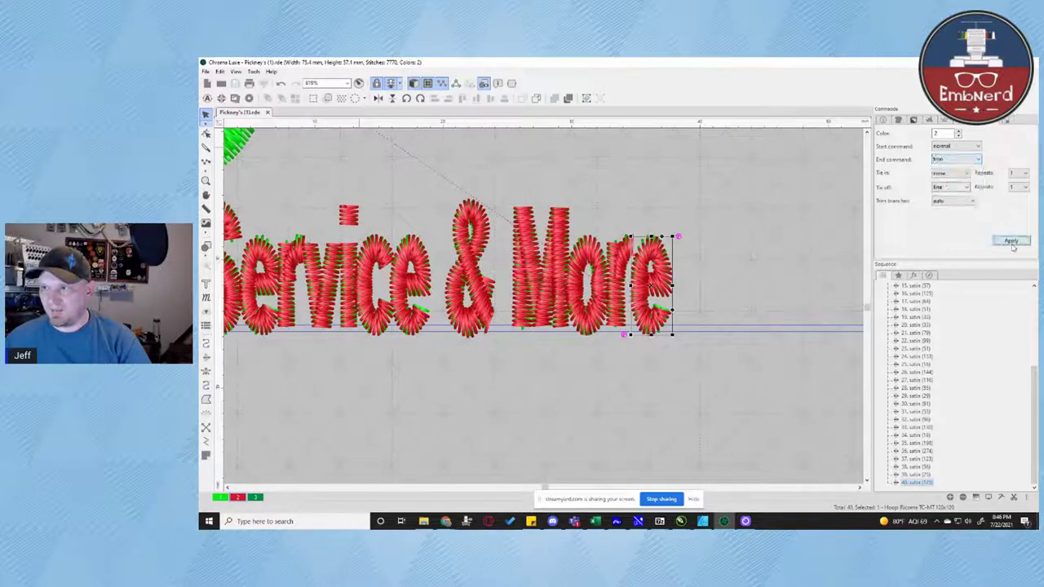
pyautogui.click(728, 192)
# Delete the original green text object from the sequence, leaving the hand-digitized red satin lettering, and clear the selection
pyautogui.scroll(-3, 591, 299)
pyautogui.scroll(-2, 592, 302)
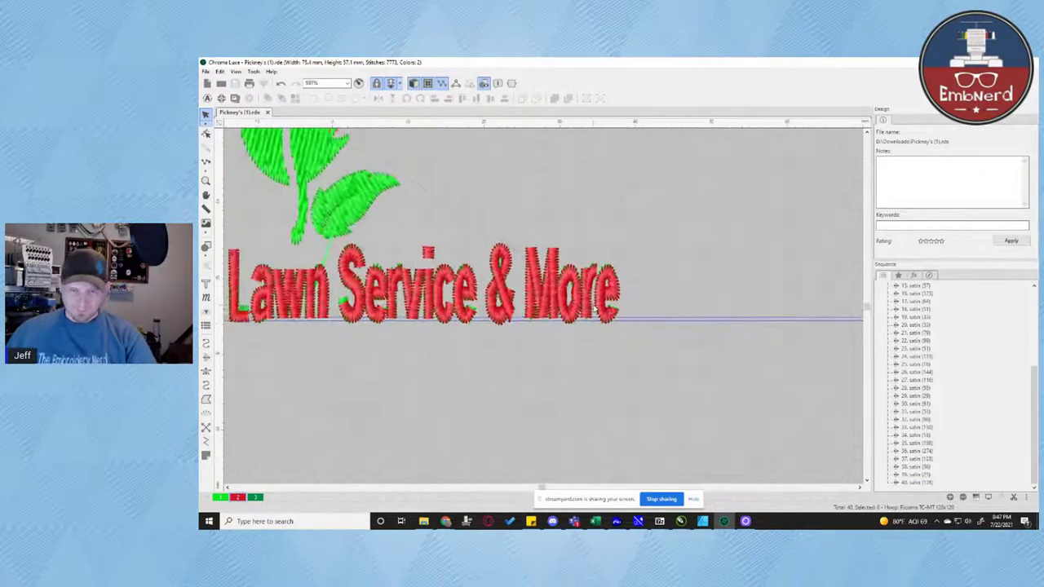
pyautogui.moveTo(351, 380); pyautogui.dragTo(534, 398)
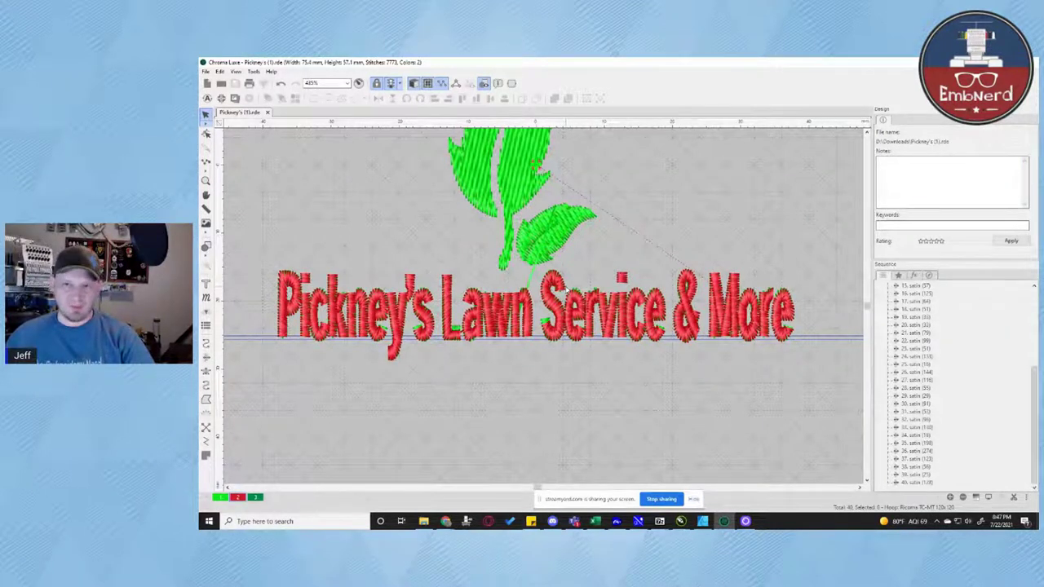
pyautogui.scroll(6, 946, 312)
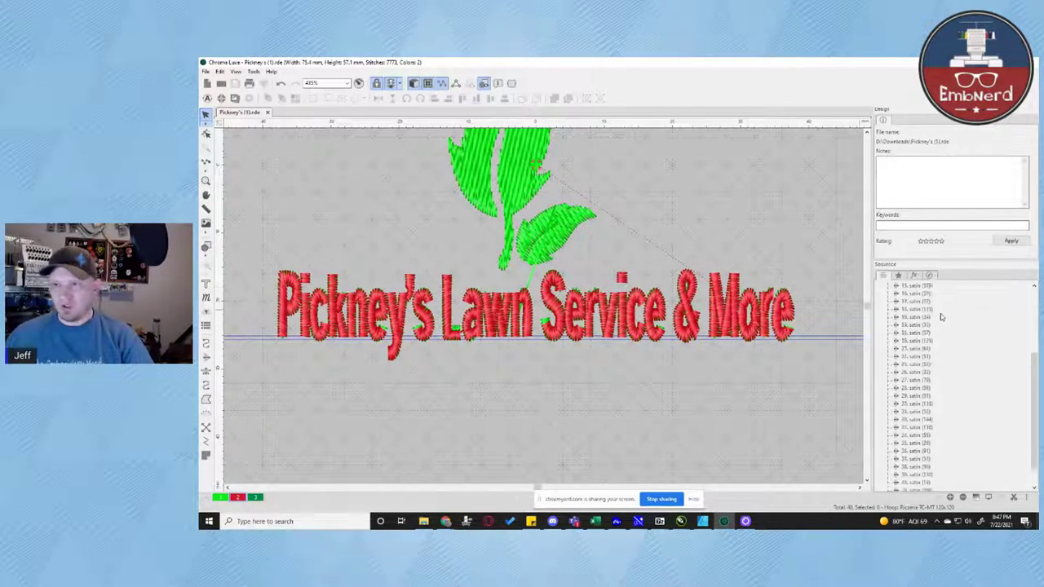
pyautogui.click(922, 326)
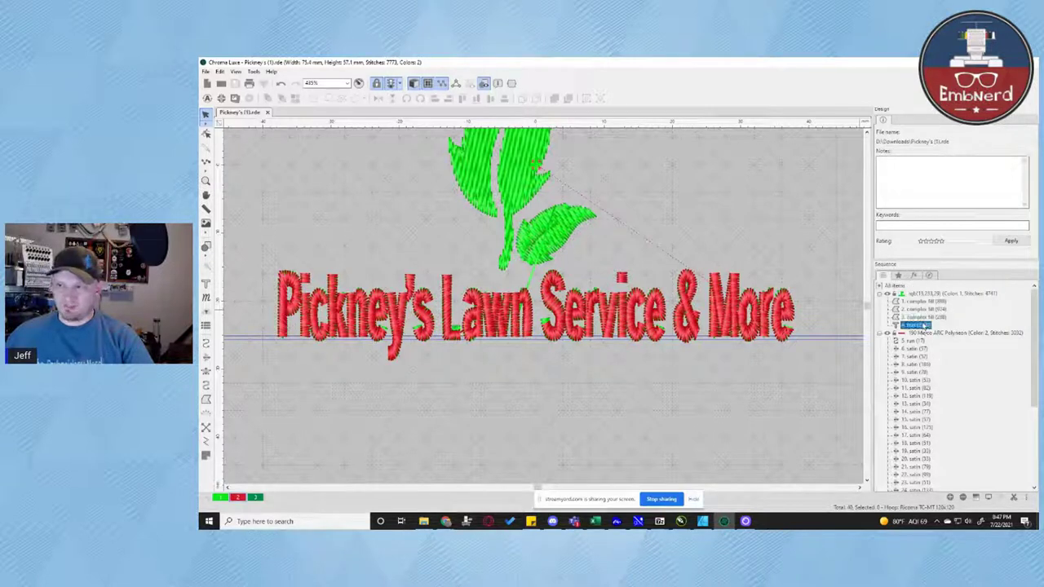
pyautogui.press('Delete')
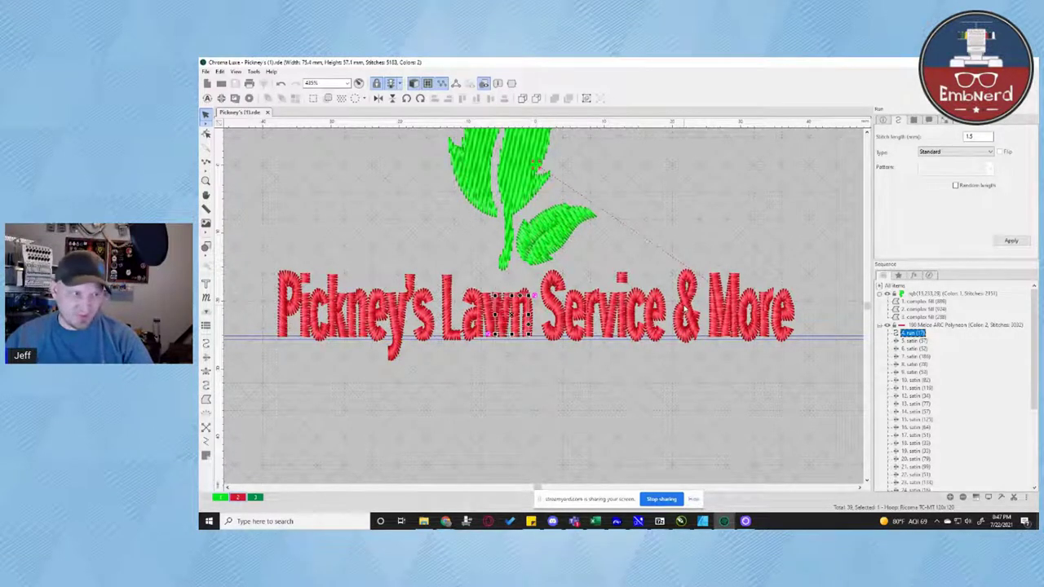
pyautogui.click(592, 252)
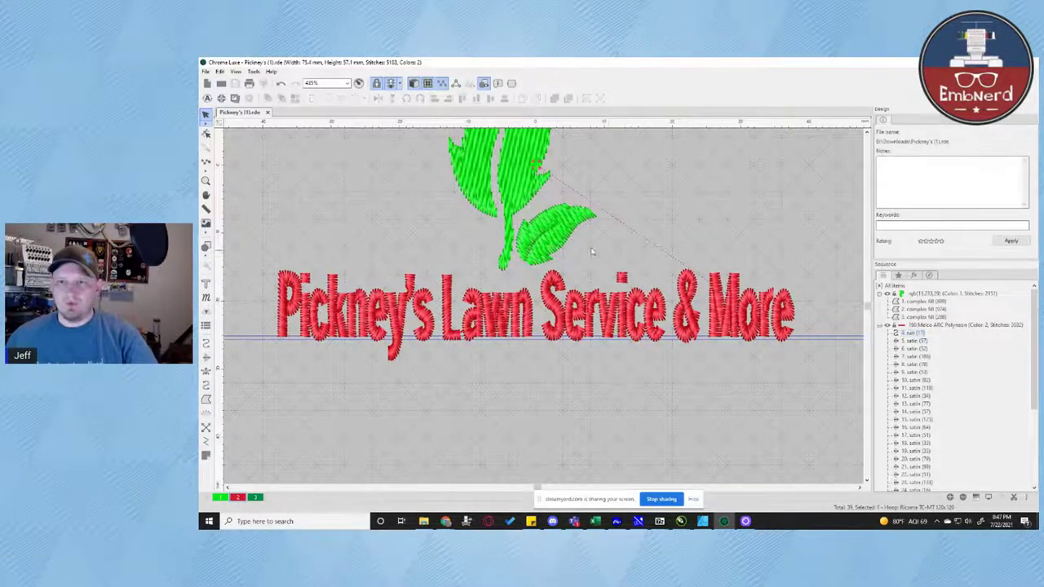
# Digitize a run stitch on the small leaf from its lower left along the vein toward the tip, then back down to its bottom edge
pyautogui.scroll(4, 562, 218)
pyautogui.moveTo(649, 210); pyautogui.dragTo(657, 266)
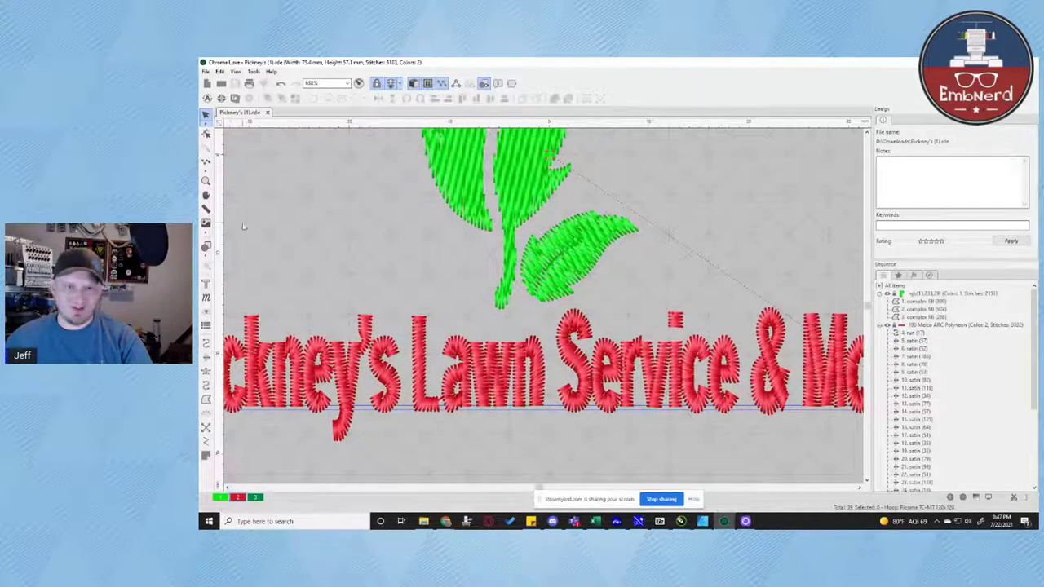
pyautogui.click(206, 343)
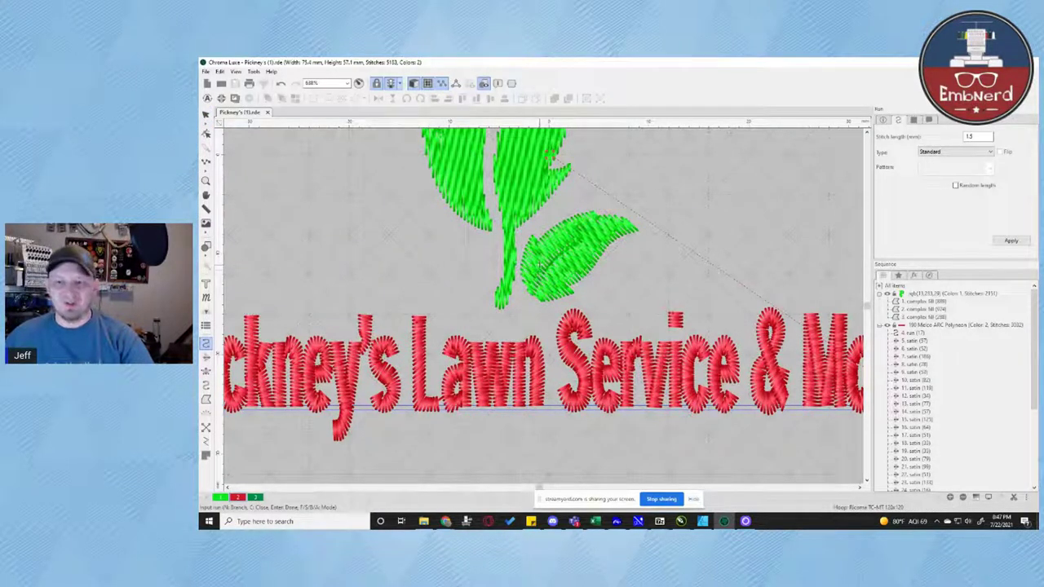
pyautogui.click(537, 267)
pyautogui.click(567, 242)
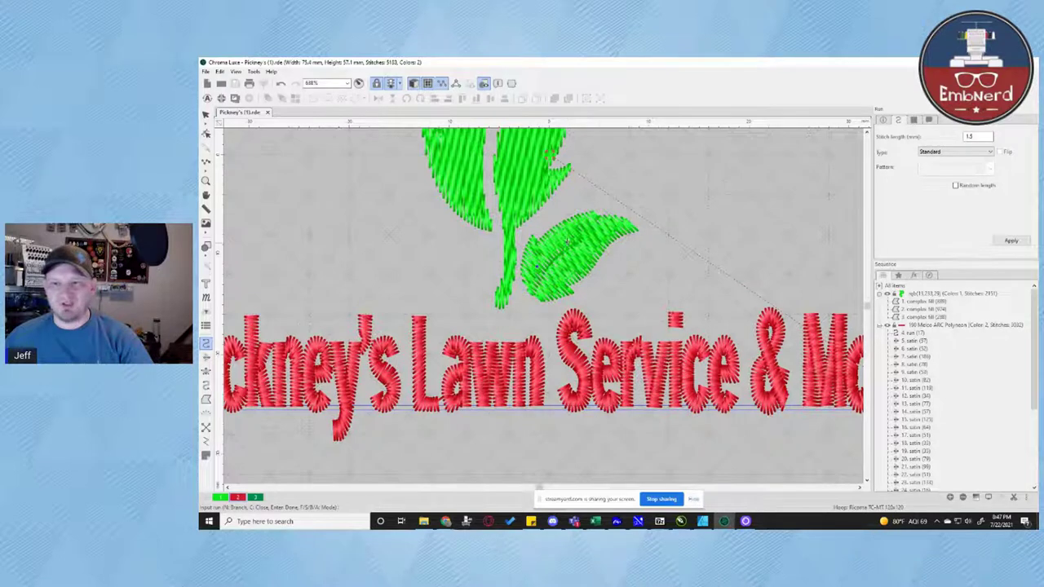
pyautogui.click(592, 231)
pyautogui.click(561, 265)
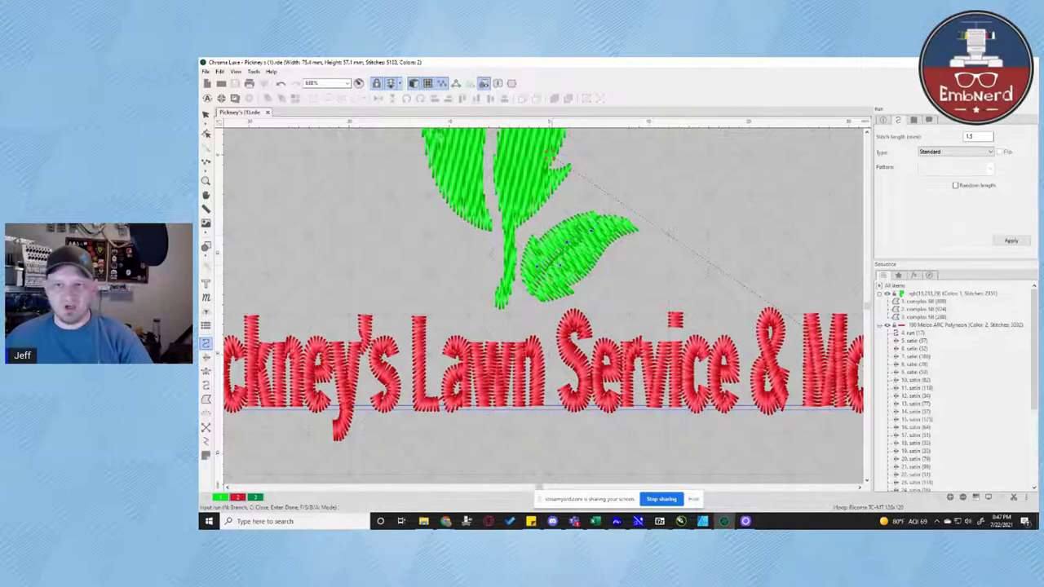
pyautogui.click(547, 294)
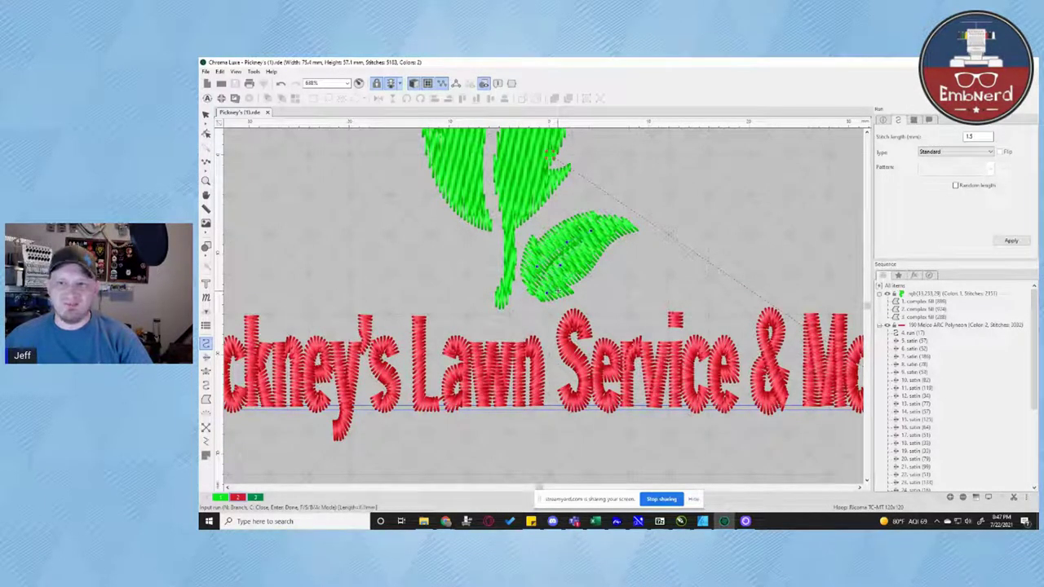
pyautogui.press('Return')
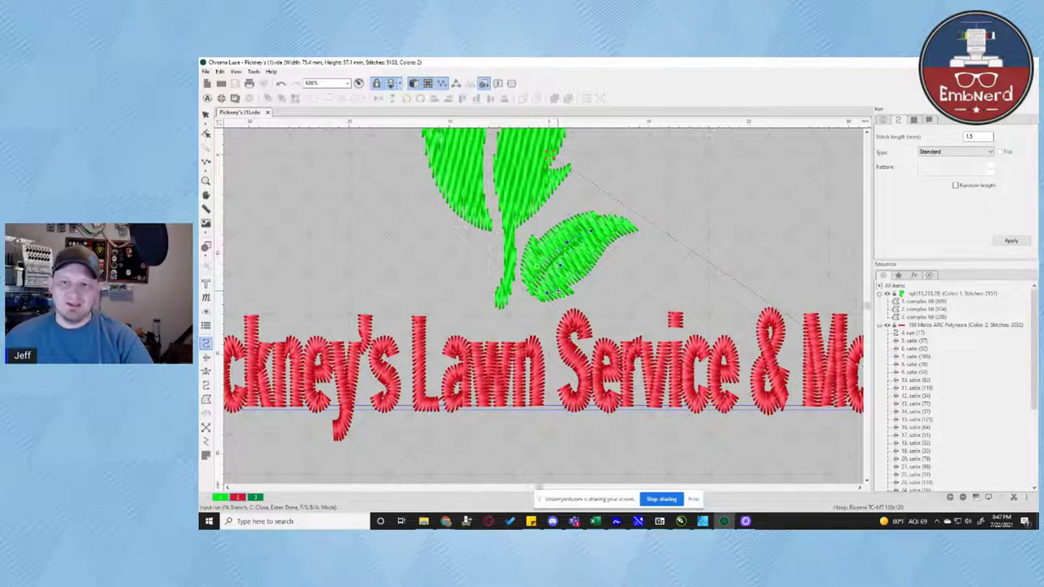
pyautogui.press('Return')
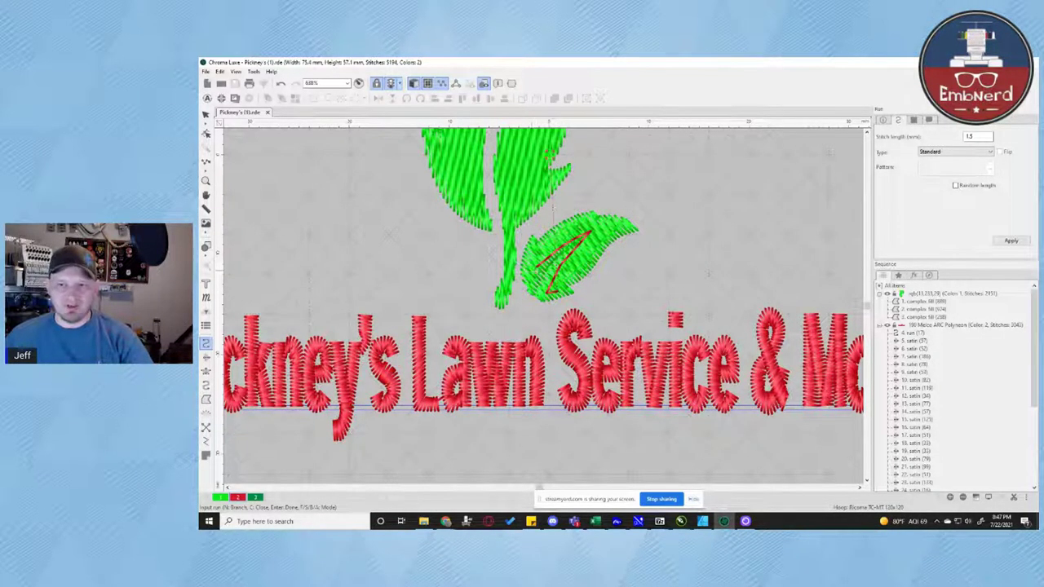
# Set the small leaf's run stitch to a triangle tie-in and apply it
pyautogui.click(971, 136)
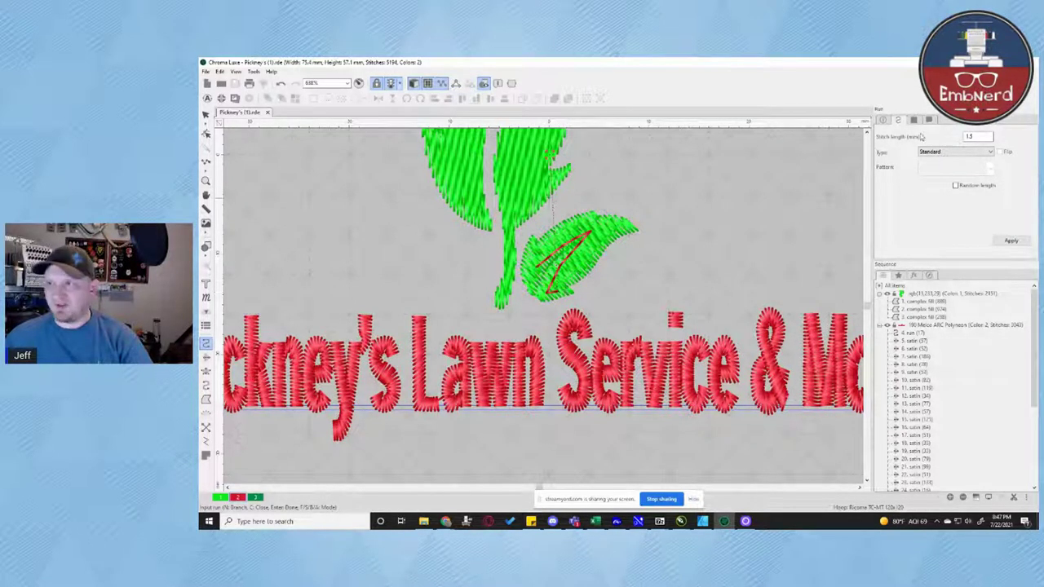
pyautogui.click(211, 115)
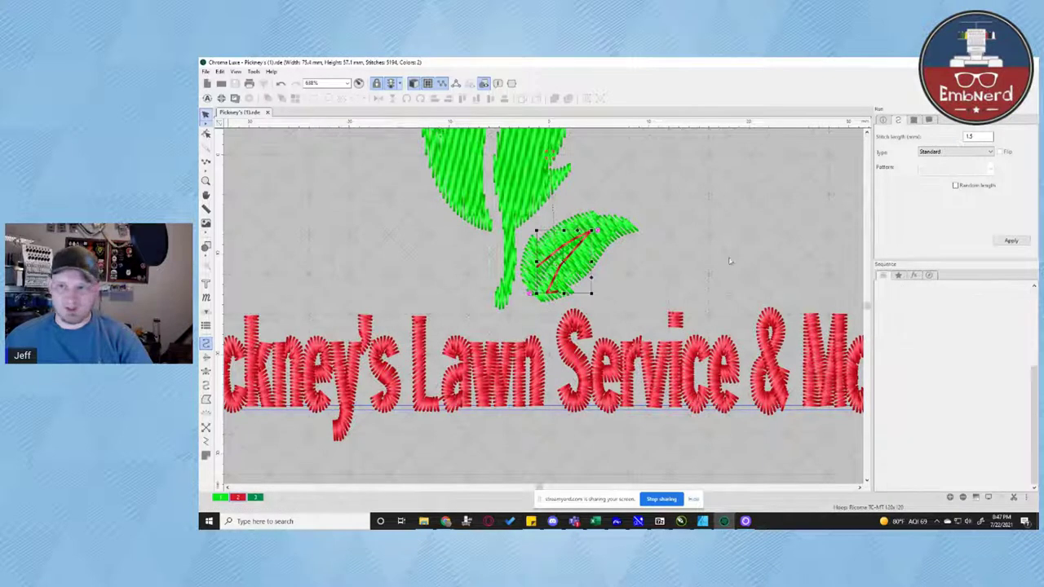
pyautogui.click(930, 120)
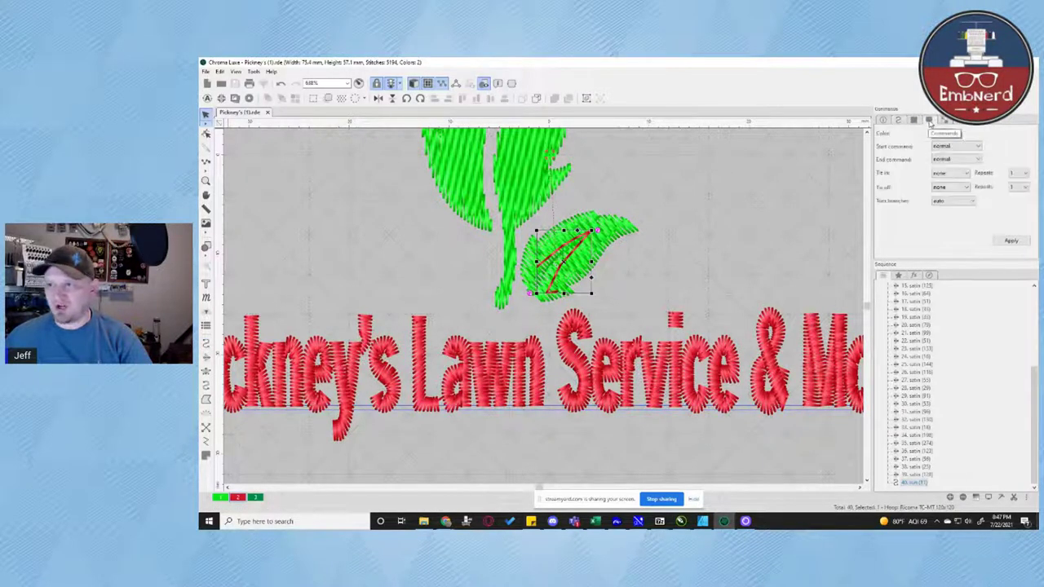
pyautogui.click(959, 174)
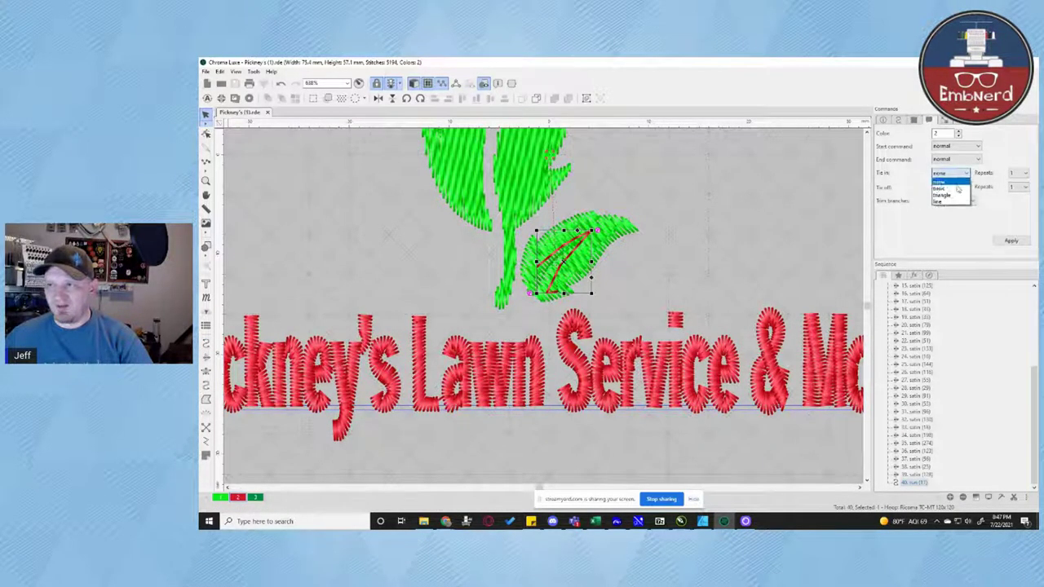
pyautogui.click(956, 197)
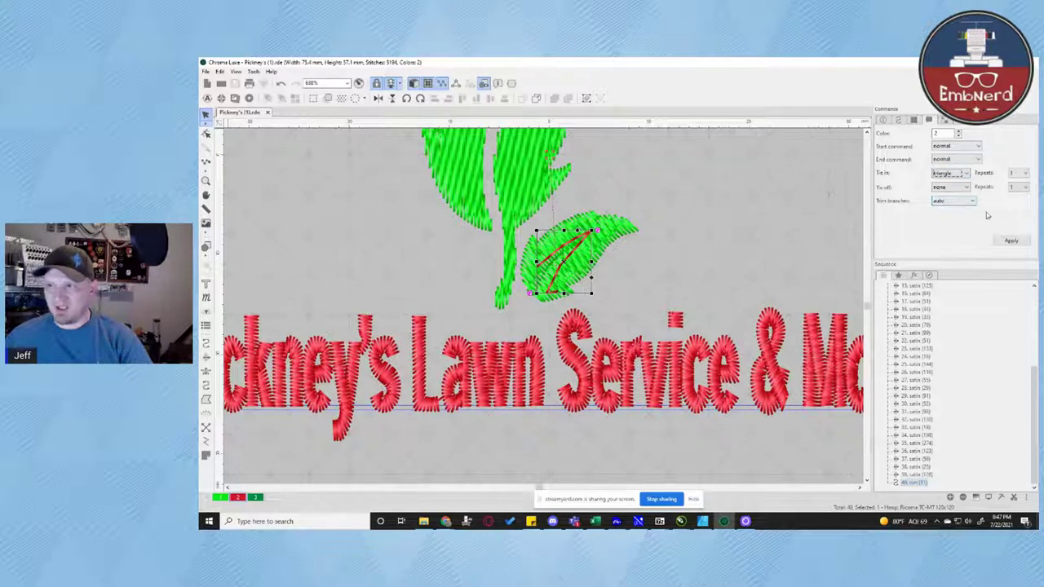
pyautogui.click(1005, 239)
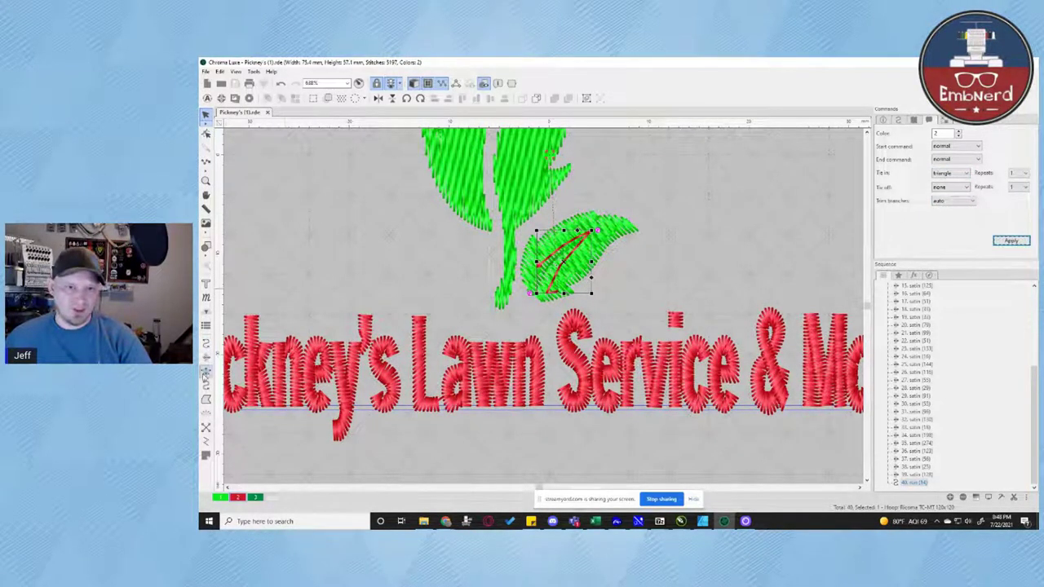
# Digitize a short classic satin along the small leaf's bottom edge, from the lower right corner to the end of the run stitch
pyautogui.click(206, 374)
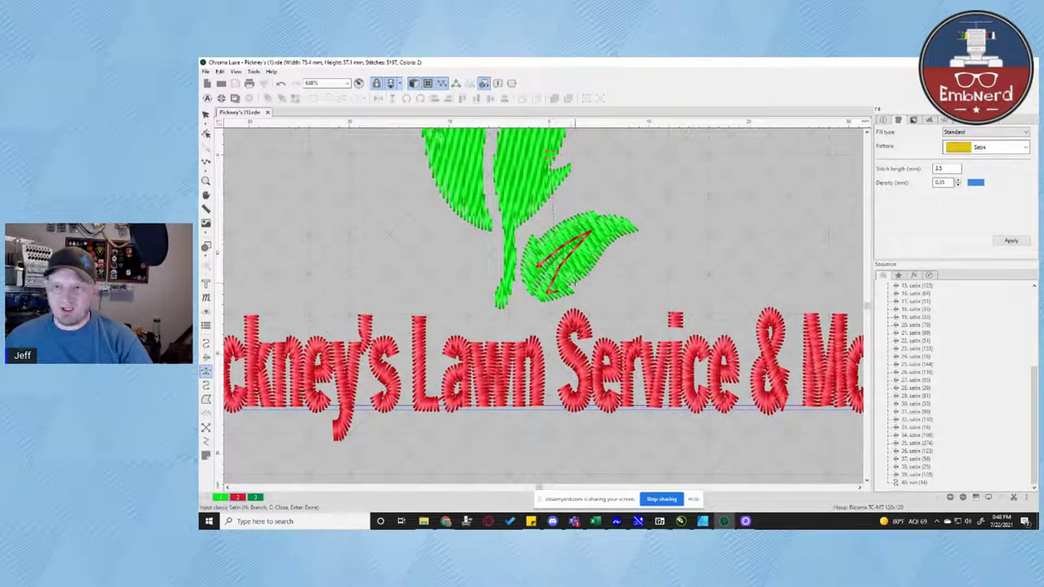
pyautogui.click(578, 284)
pyautogui.click(578, 292)
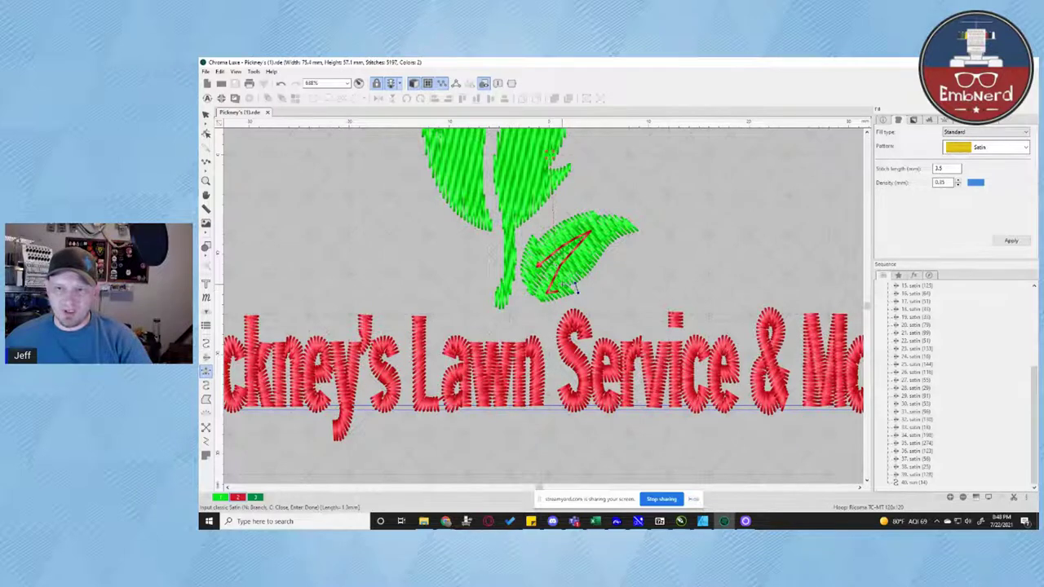
pyautogui.click(563, 285)
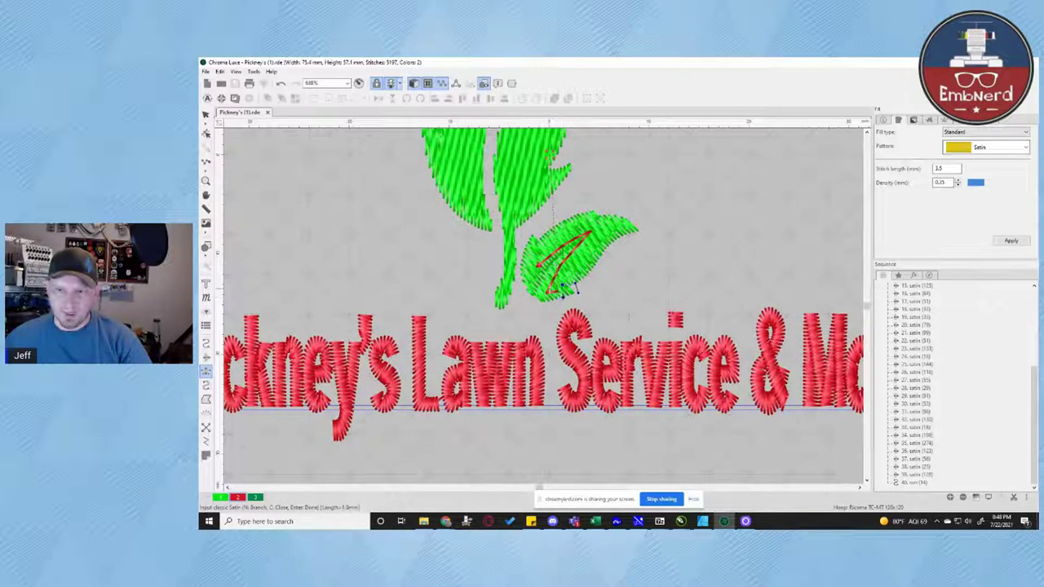
pyautogui.click(563, 296)
pyautogui.press('Return')
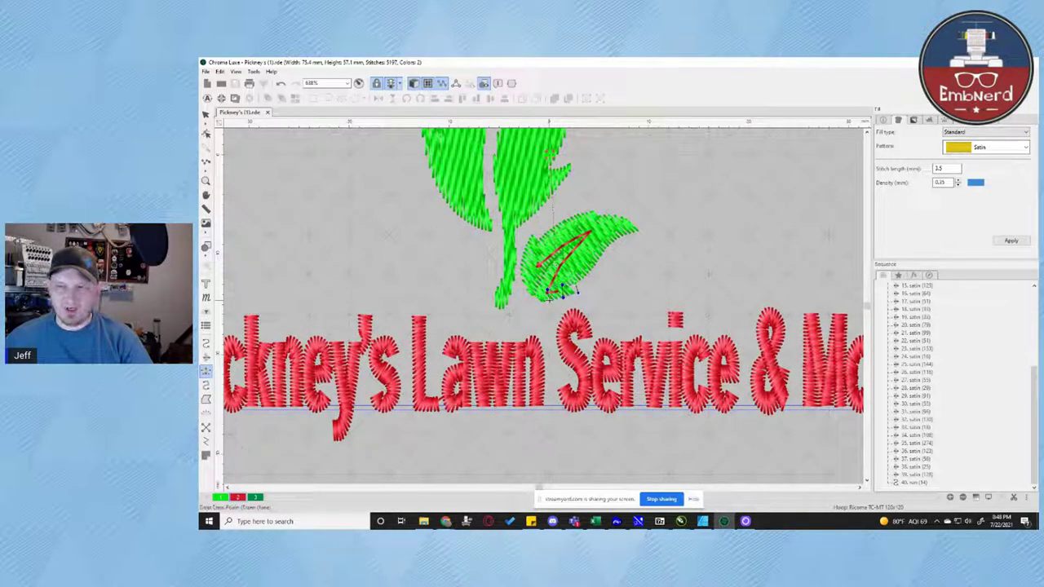
pyautogui.click(549, 300)
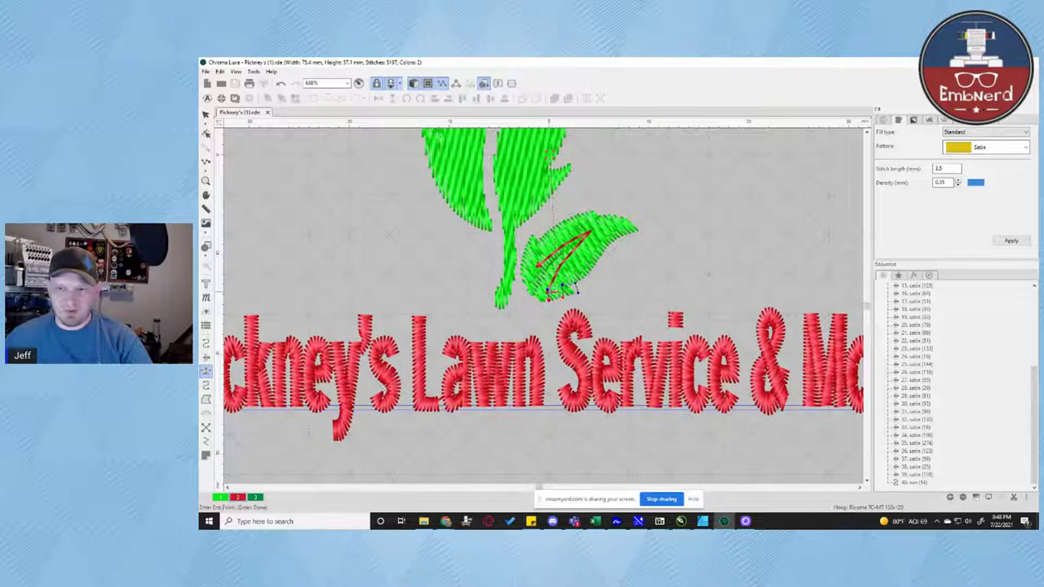
pyautogui.press('Return')
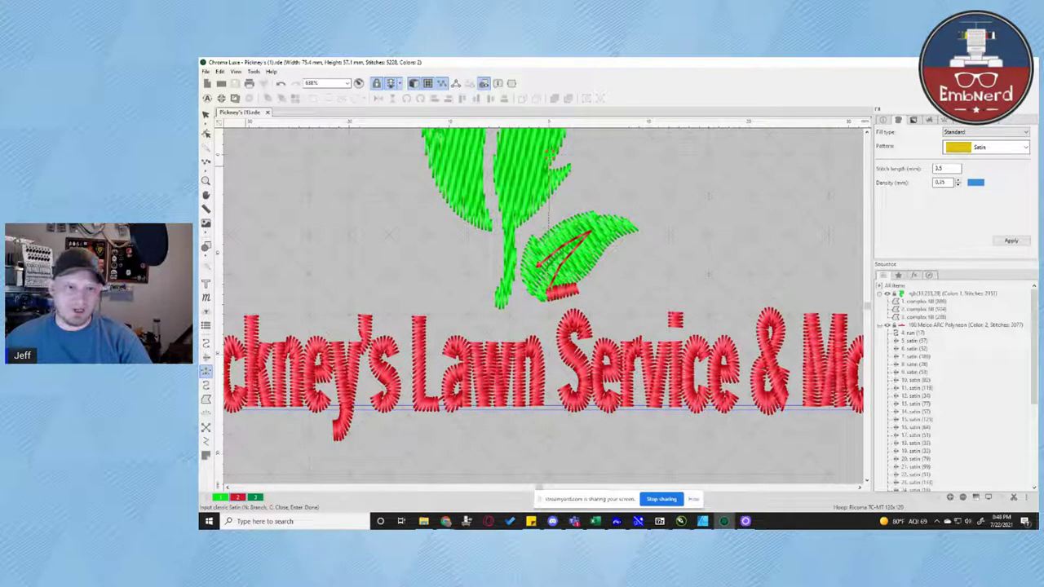
# Add a travel run stitch from the bottom satin up to the upper left lobe of the small leaf
pyautogui.click(206, 343)
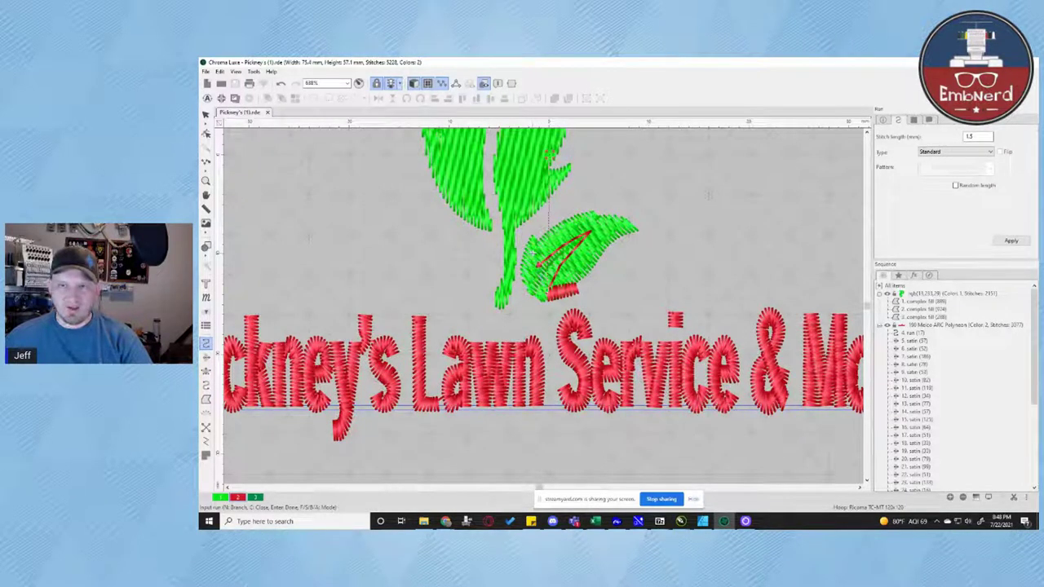
pyautogui.click(532, 253)
pyautogui.press('Return')
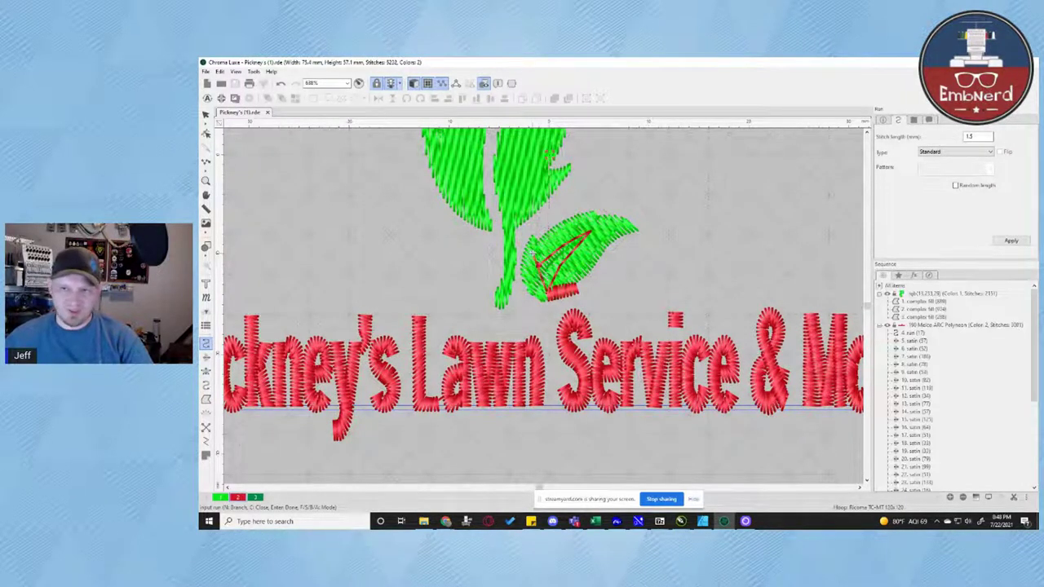
# Digitize a classic satin down the upper left edge of the small leaf and finish it with entry and exit points
pyautogui.click(207, 372)
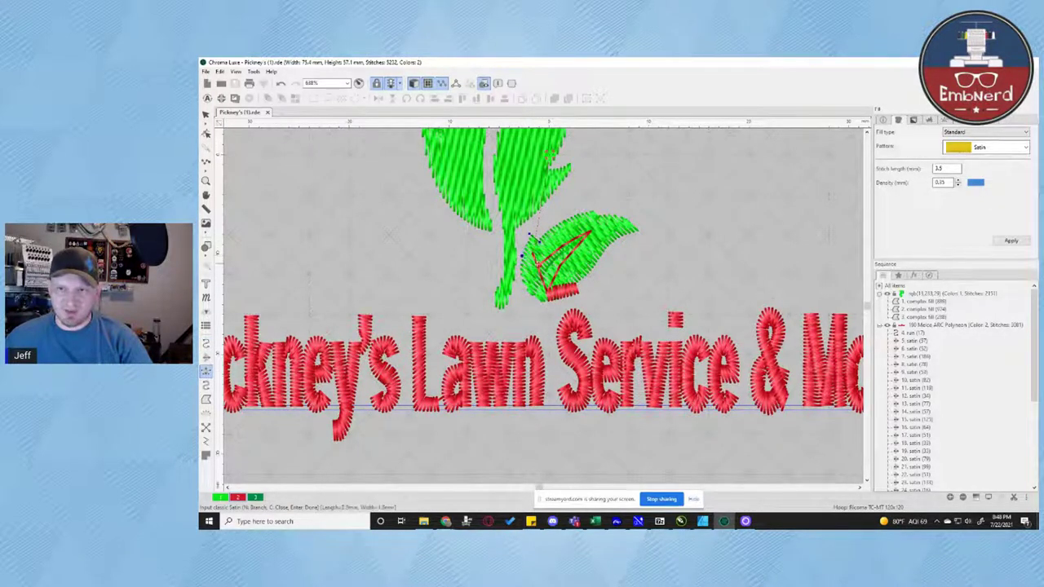
pyautogui.click(538, 258)
pyautogui.click(521, 275)
pyautogui.click(540, 278)
pyautogui.press('Return')
pyautogui.press('Return')
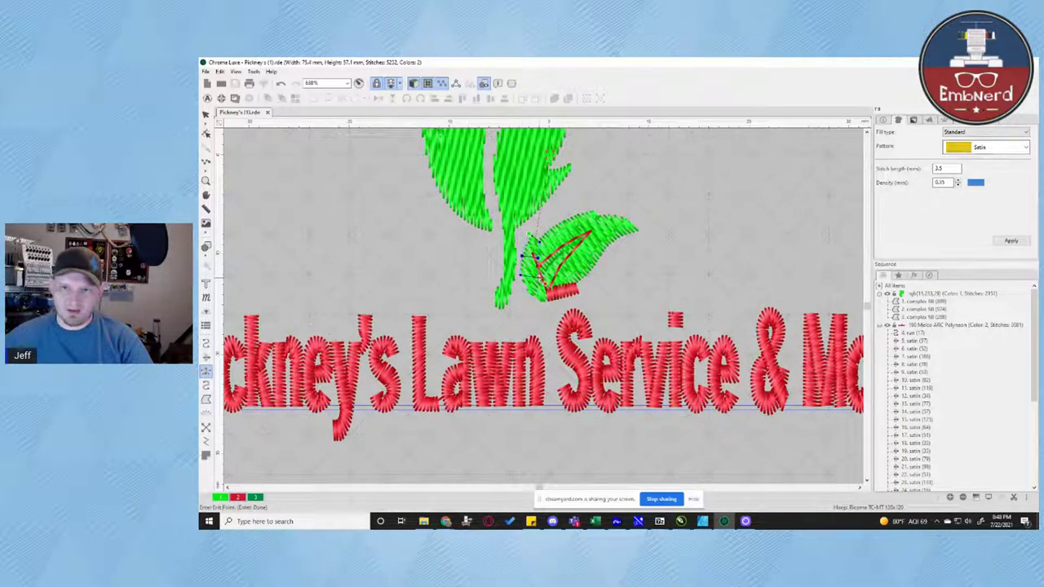
pyautogui.press('Return')
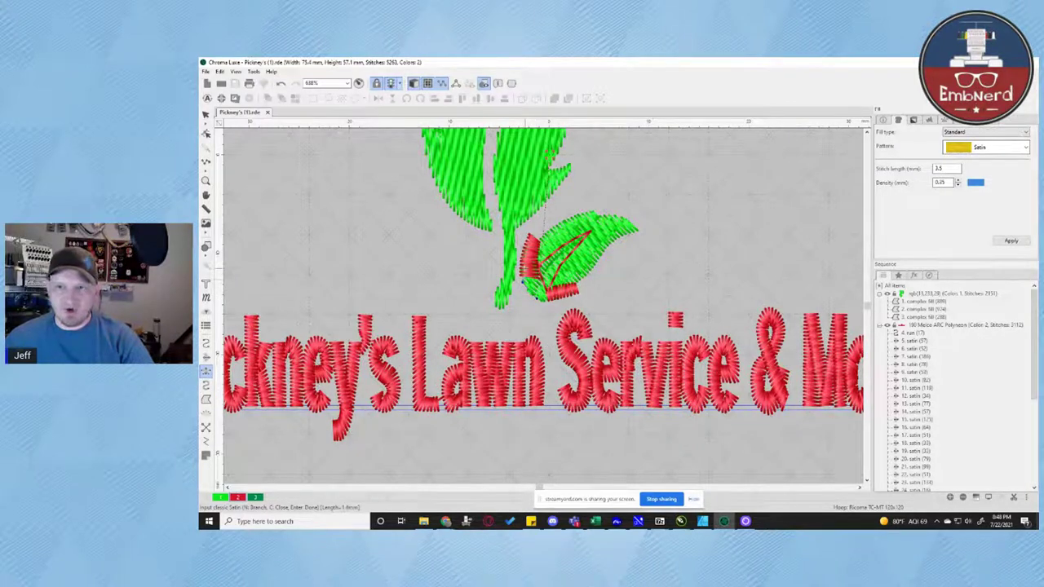
# Digitize a classic satin along the upper half of the small leaf, from its lower left base toward the tip
pyautogui.click(523, 270)
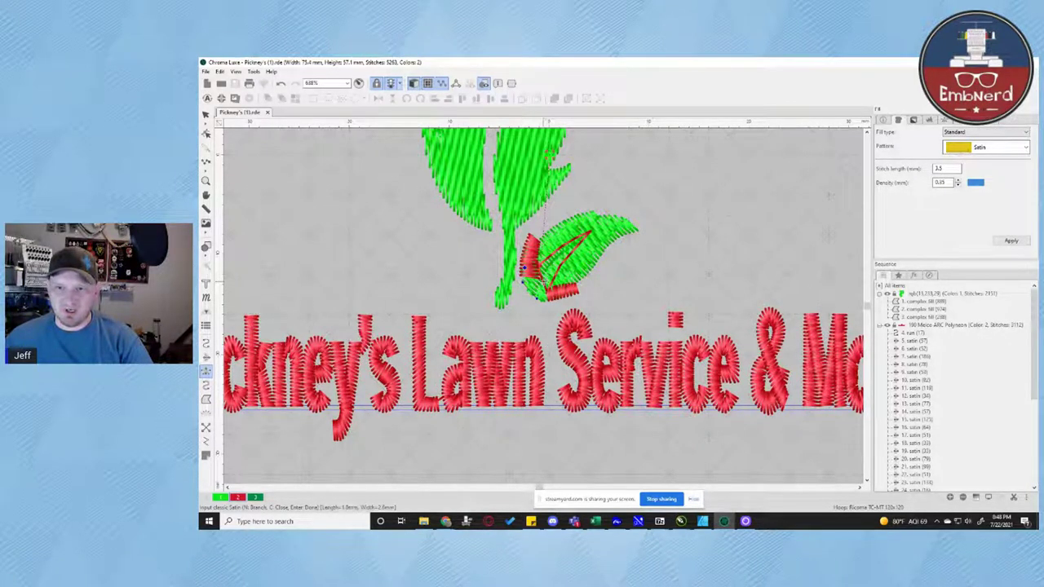
pyautogui.click(545, 283)
pyautogui.click(541, 240)
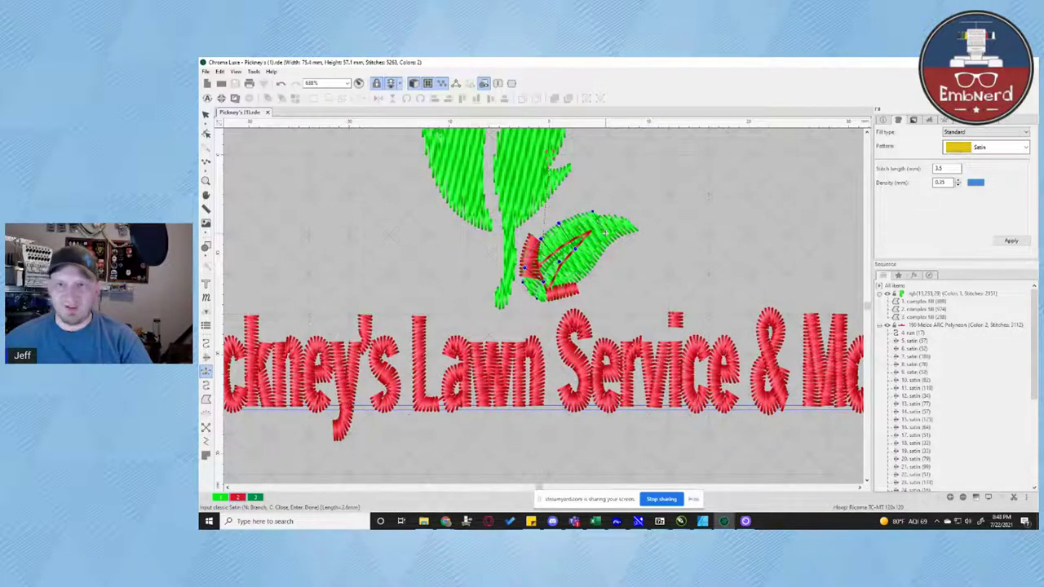
pyautogui.press('Return')
pyautogui.press('Return')
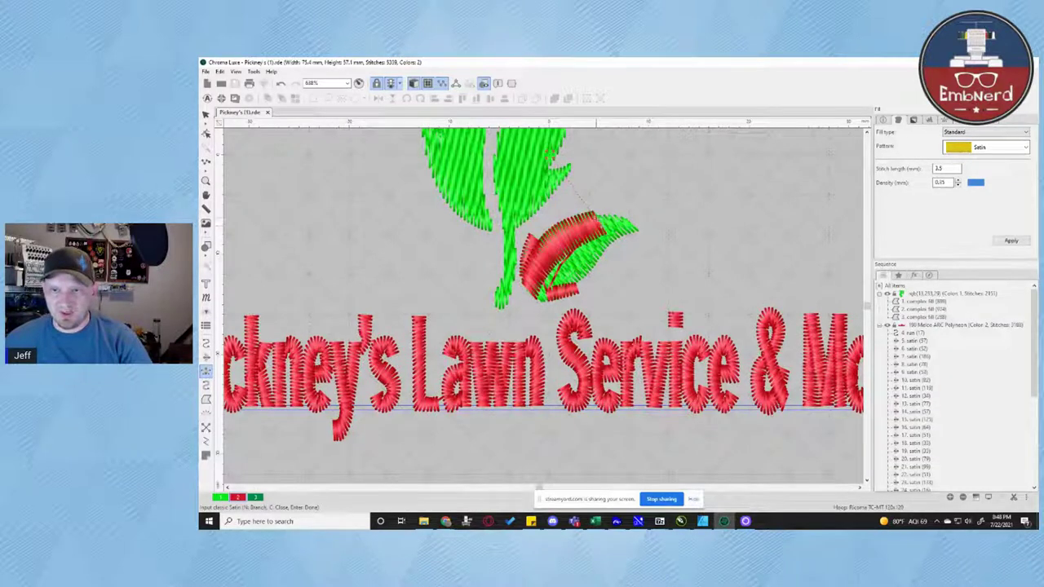
# Digitize a short tapering classic satin over the small leaf's upper right tip and finish it with entry and exit points
pyautogui.click(611, 242)
pyautogui.click(614, 216)
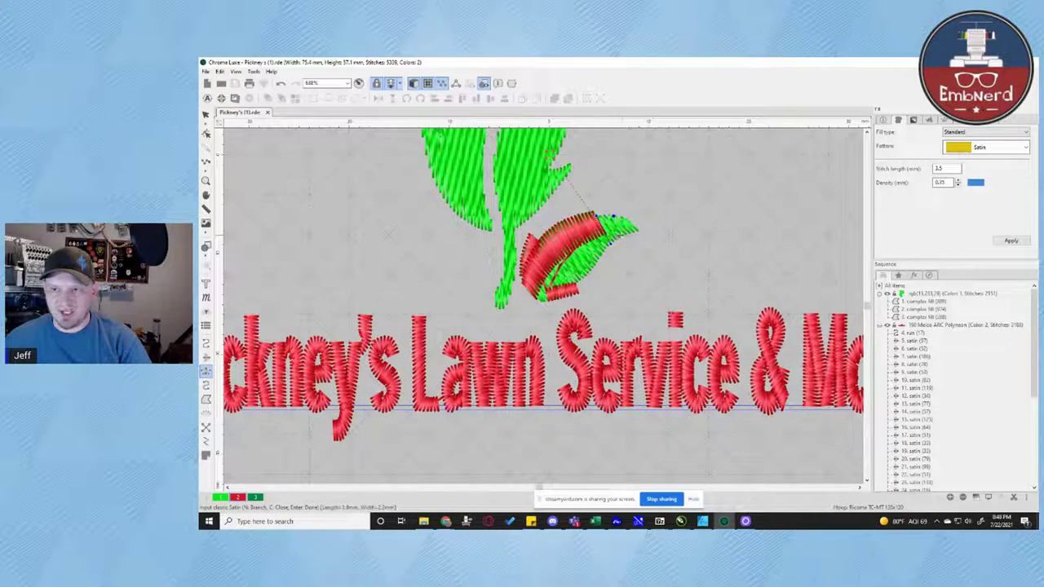
pyautogui.click(622, 237)
pyautogui.click(628, 217)
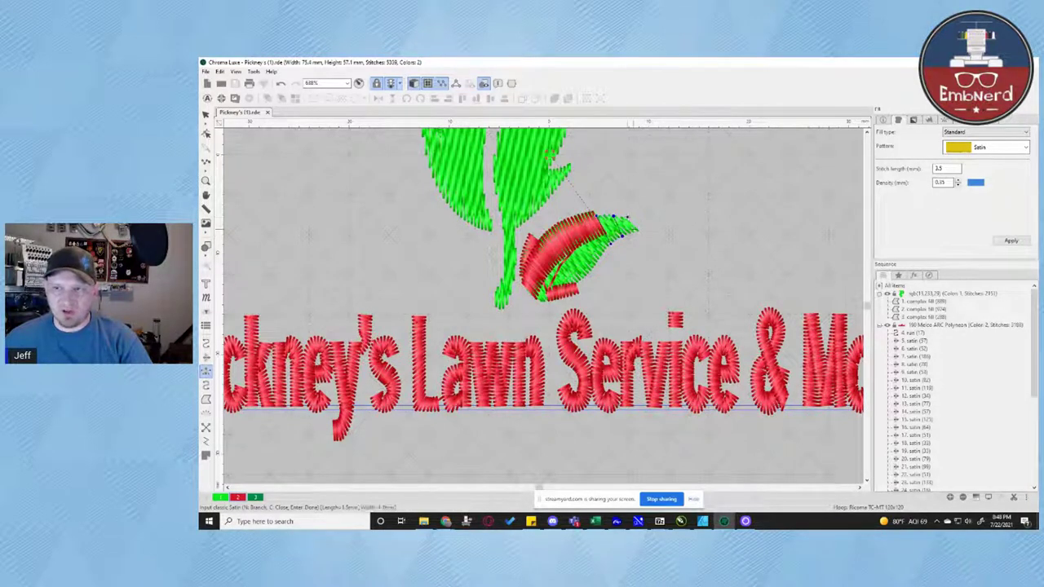
pyautogui.click(635, 230)
pyautogui.press('Return')
pyautogui.click(633, 231)
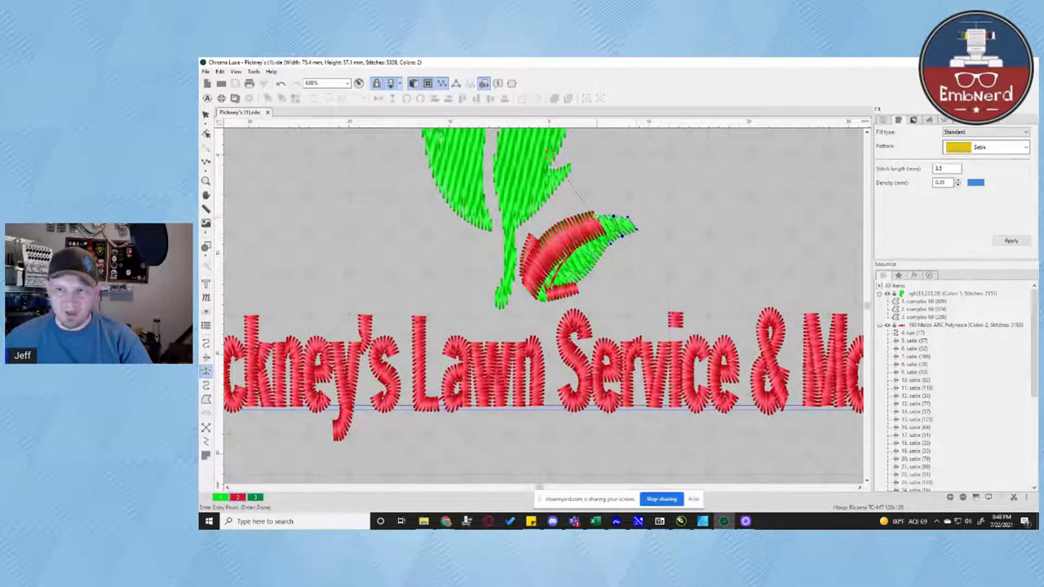
pyautogui.press('Return')
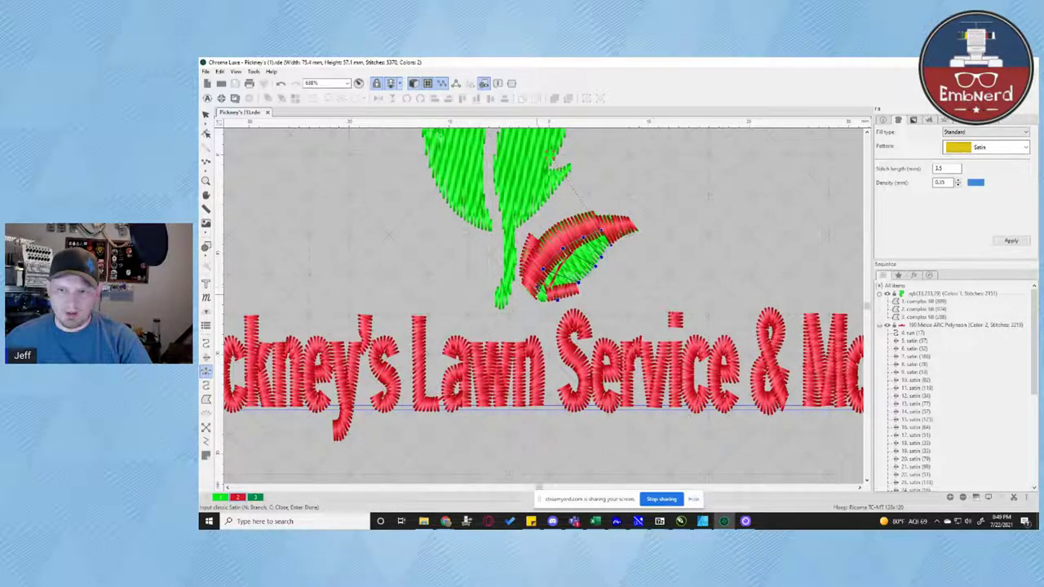
# Digitize a classic satin over the lower half of the small leaf, ending at its base, with default entry and exit points
pyautogui.click(541, 301)
pyautogui.click(536, 294)
pyautogui.press('Return')
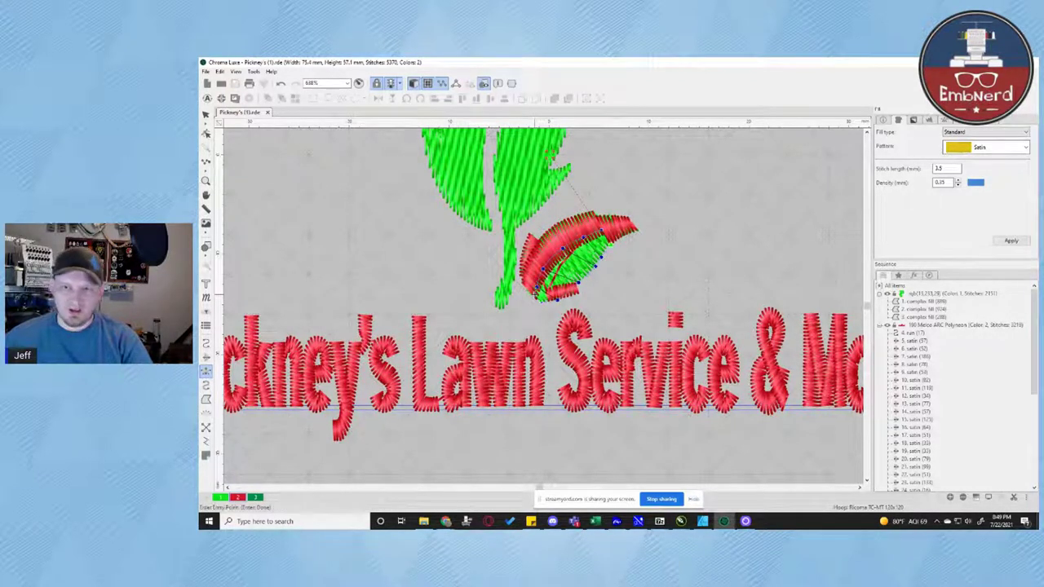
pyautogui.press('Return')
pyautogui.press('Return')
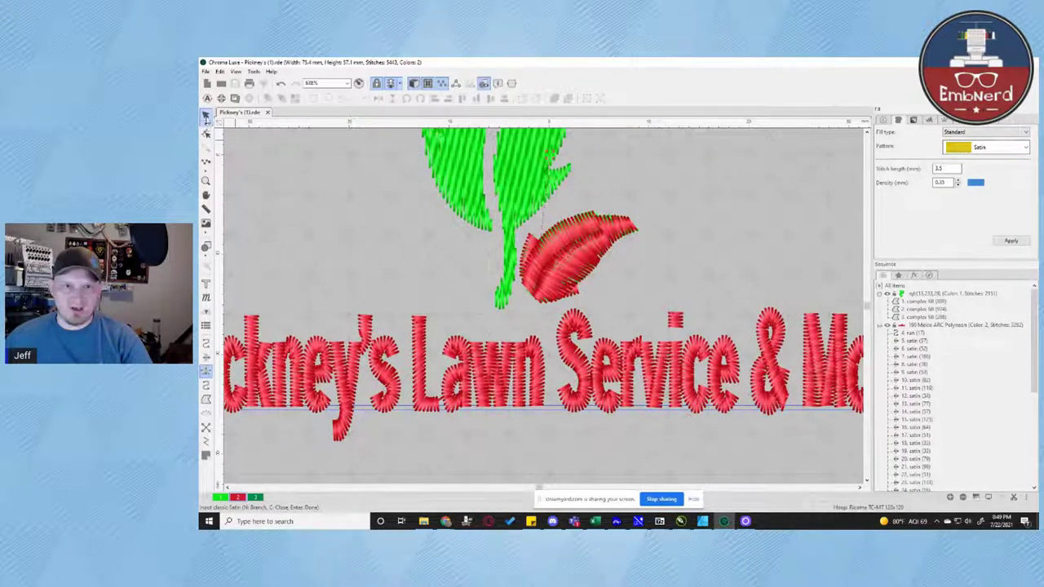
# Set the small leaf's last satin to a trim end command and a line tie-off, and apply it
pyautogui.click(207, 116)
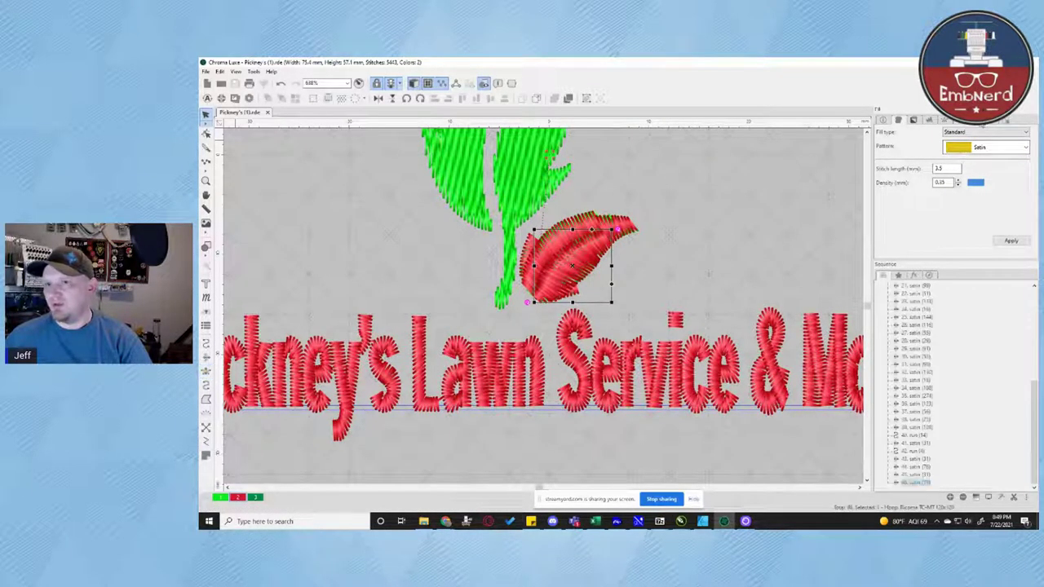
pyautogui.click(984, 122)
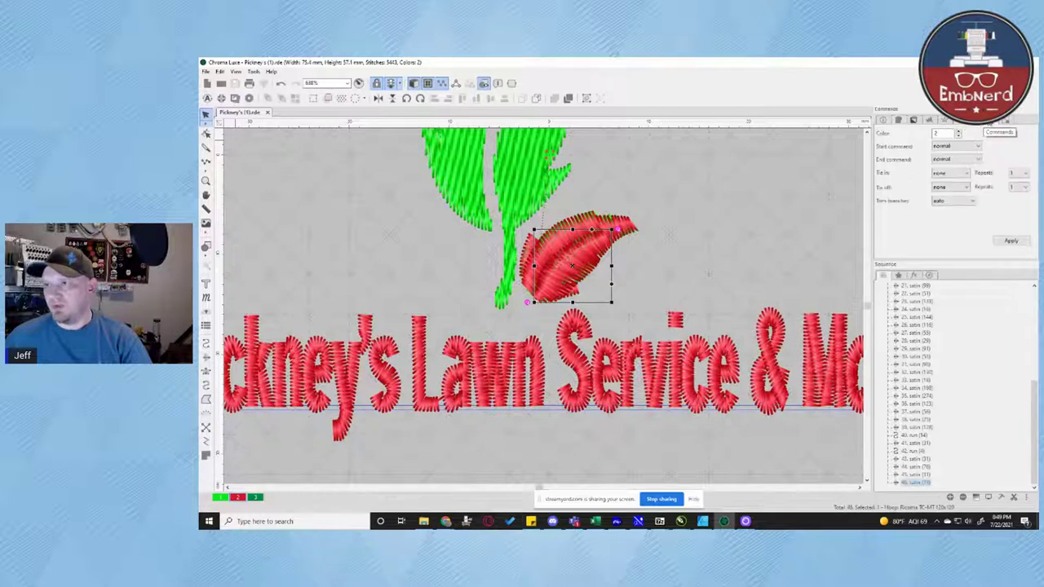
pyautogui.click(956, 159)
pyautogui.click(953, 180)
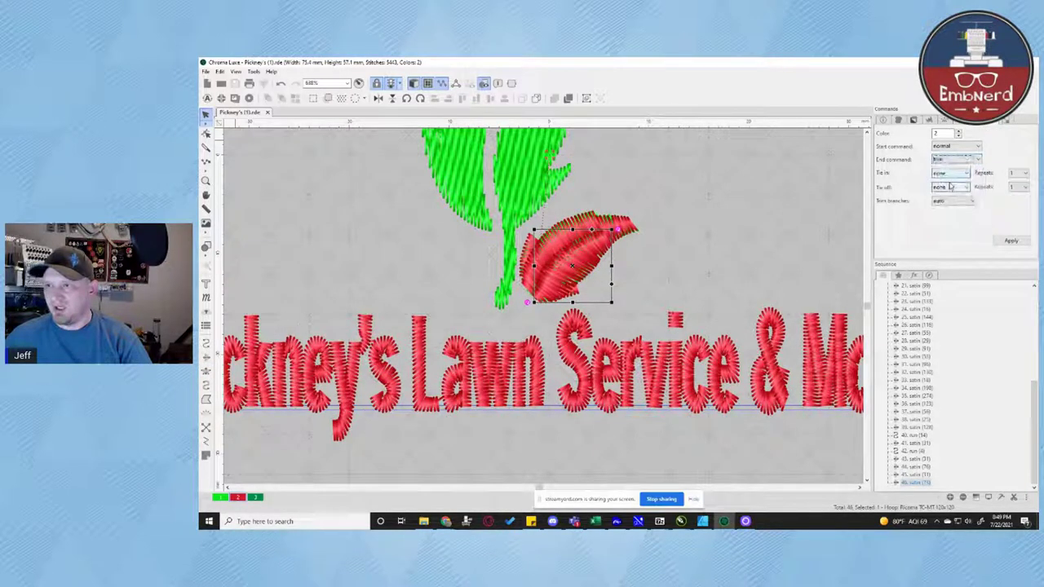
pyautogui.click(949, 188)
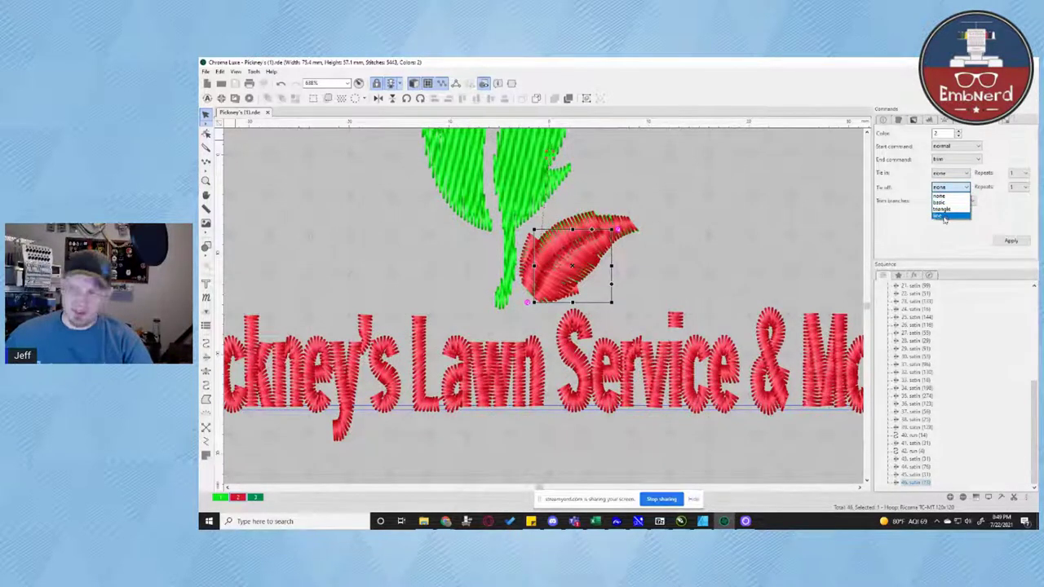
pyautogui.click(945, 217)
pyautogui.click(1011, 241)
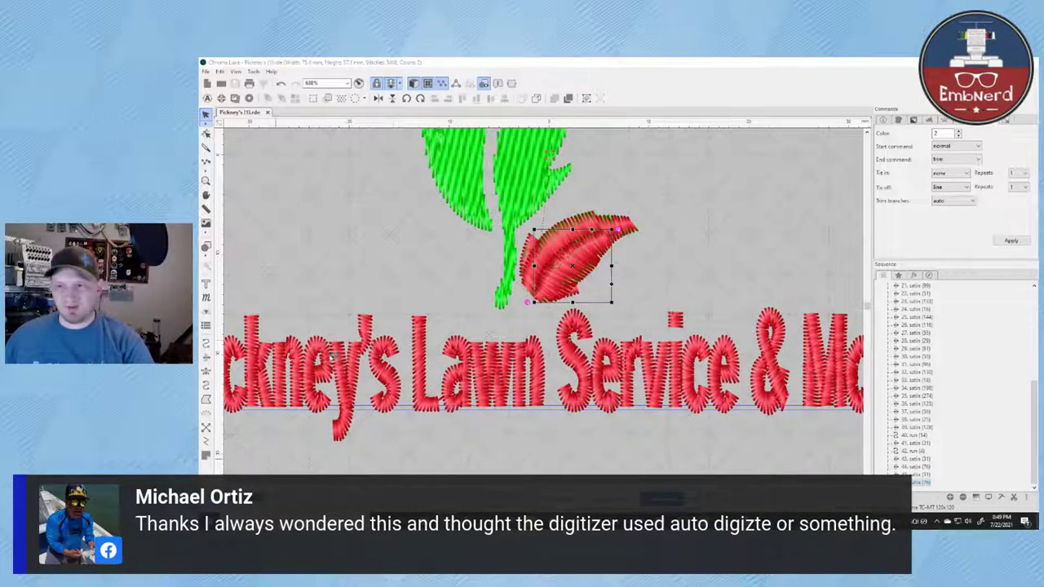
pyautogui.click(306, 182)
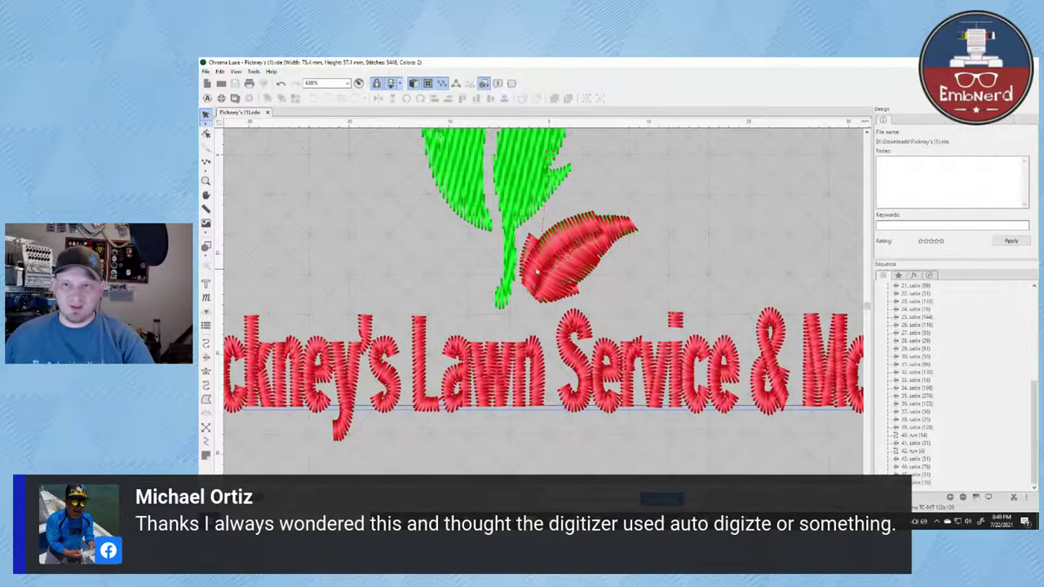
# Digitize a travel run stitch through the large leaf, from its right half over the top and down to the left barb
pyautogui.scroll(-5, 535, 267)
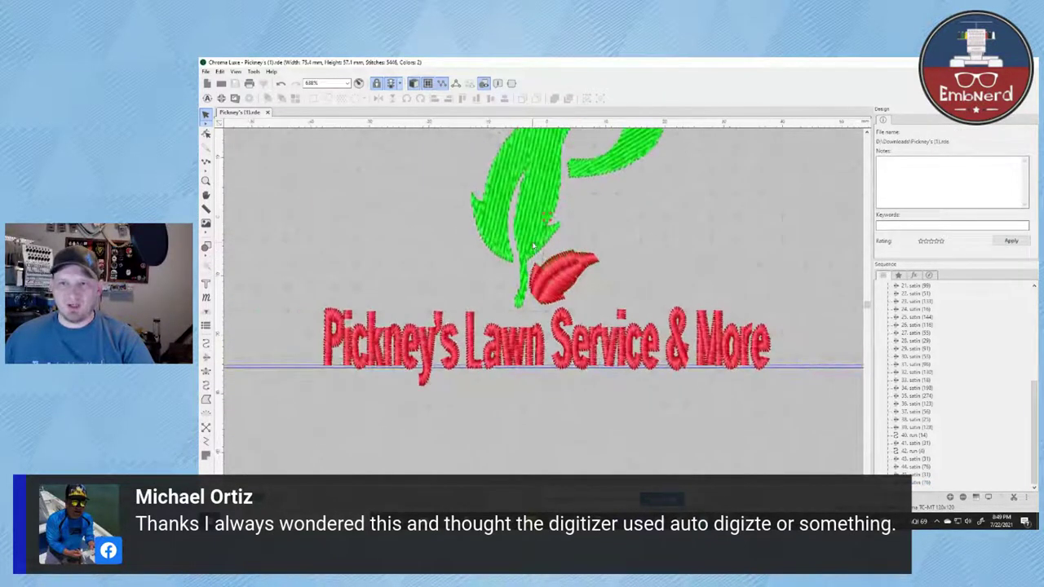
pyautogui.press('space')
pyautogui.press('space')
pyautogui.moveTo(585, 212); pyautogui.dragTo(610, 306)
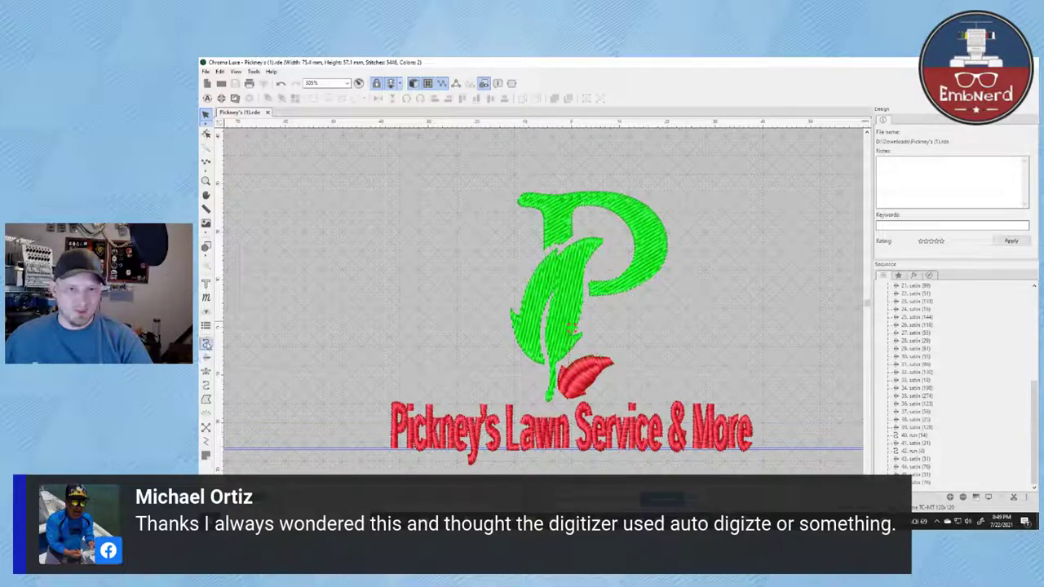
pyautogui.click(207, 343)
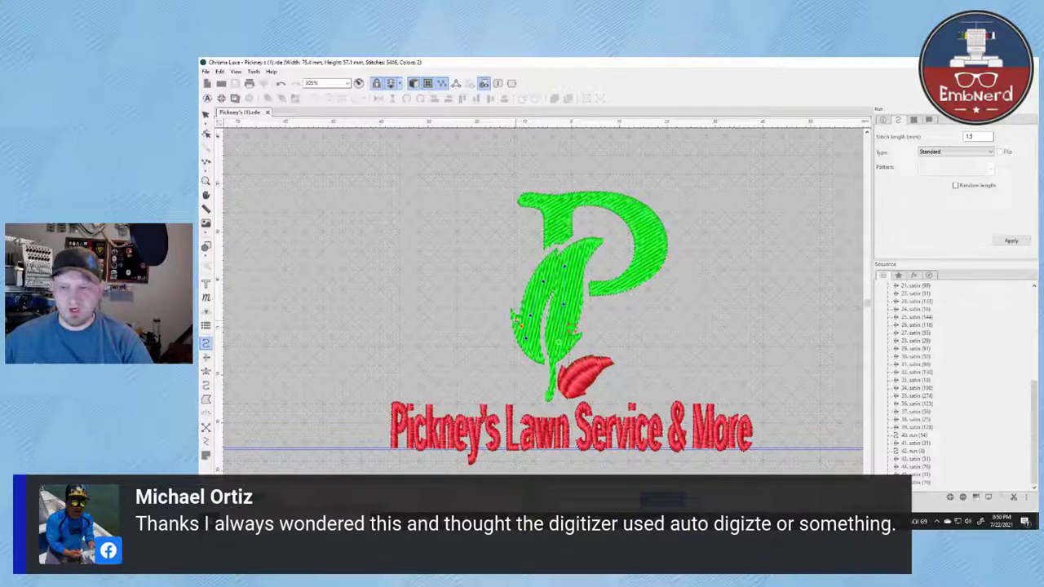
pyautogui.press('Return')
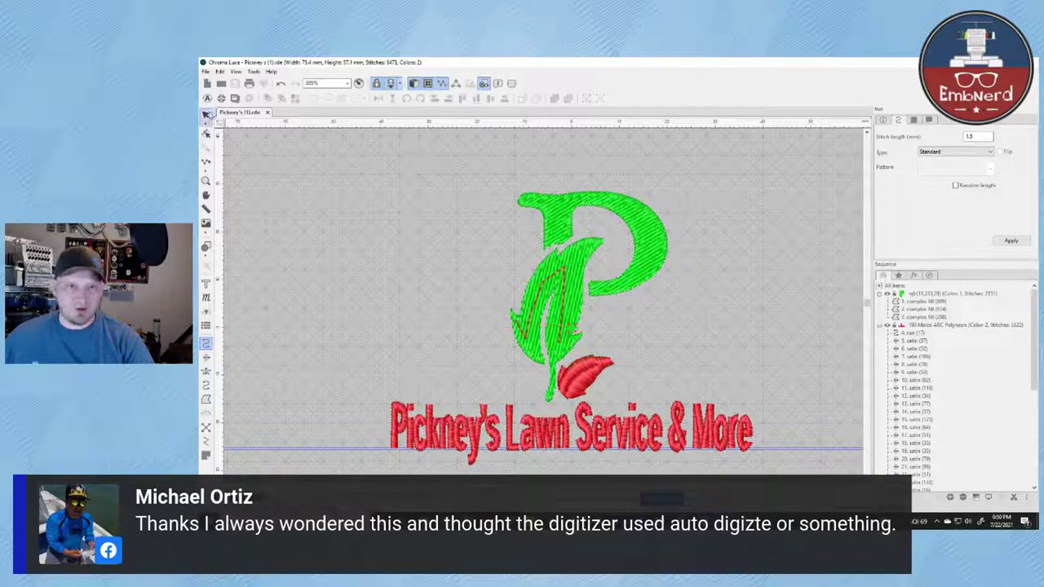
# Set the large leaf's run stitch to a triangle tie-in and apply it
pyautogui.click(206, 114)
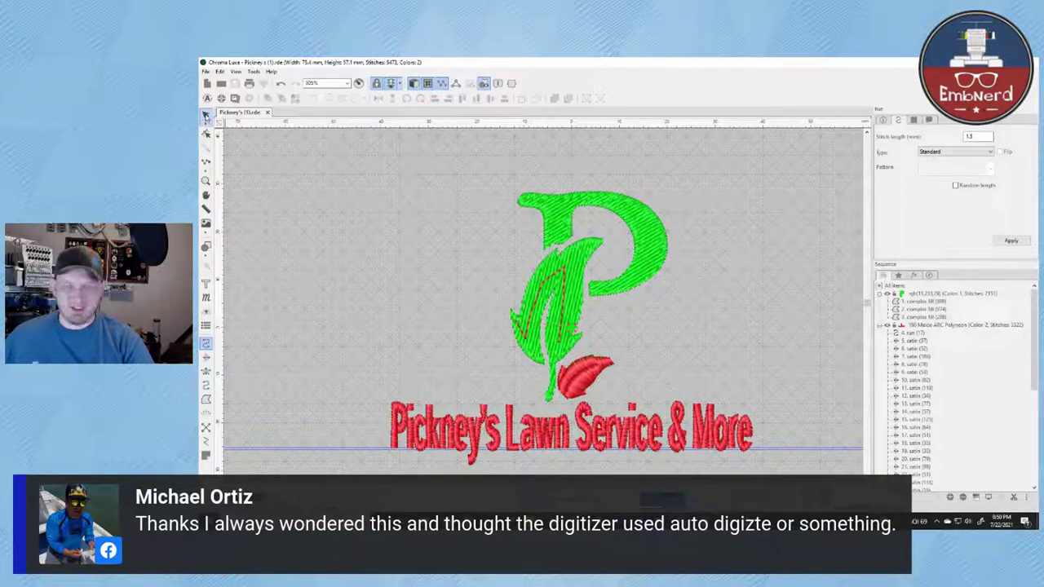
pyautogui.click(933, 122)
pyautogui.click(956, 175)
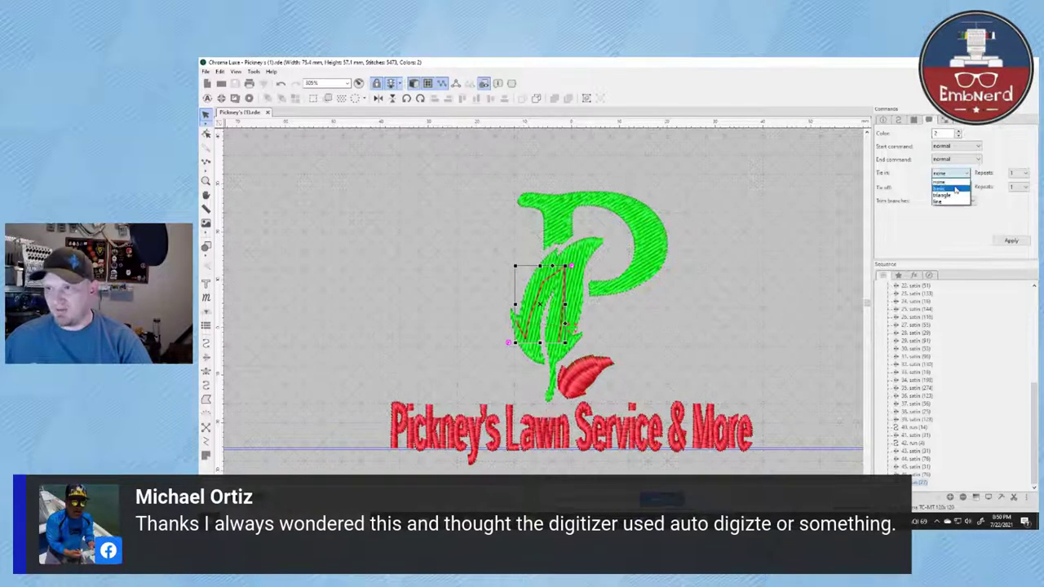
pyautogui.click(953, 188)
pyautogui.click(1010, 240)
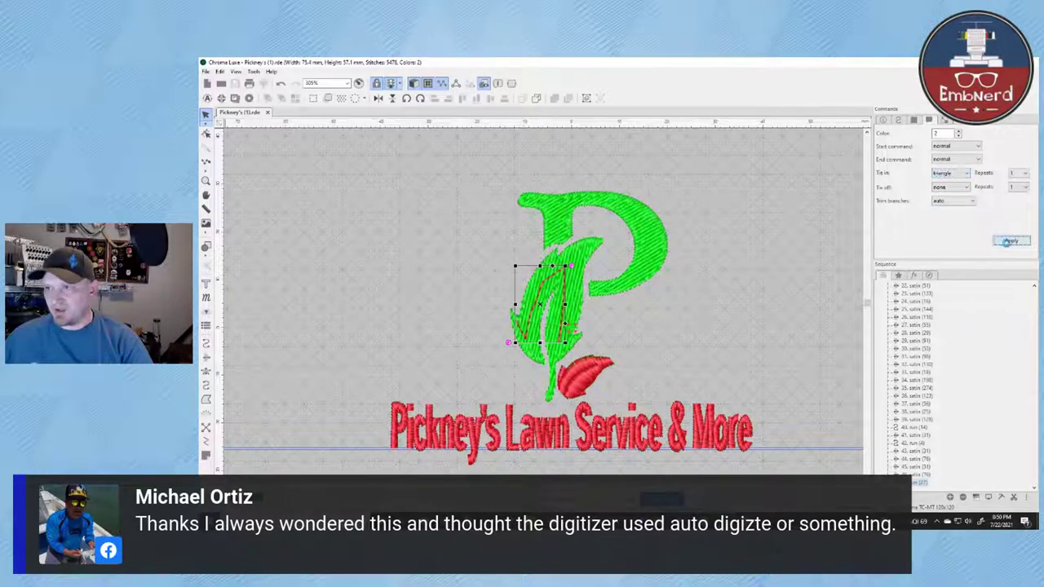
# Digitize a small classic satin over the large leaf's pointed left barb, with entry and exit points
pyautogui.click(206, 371)
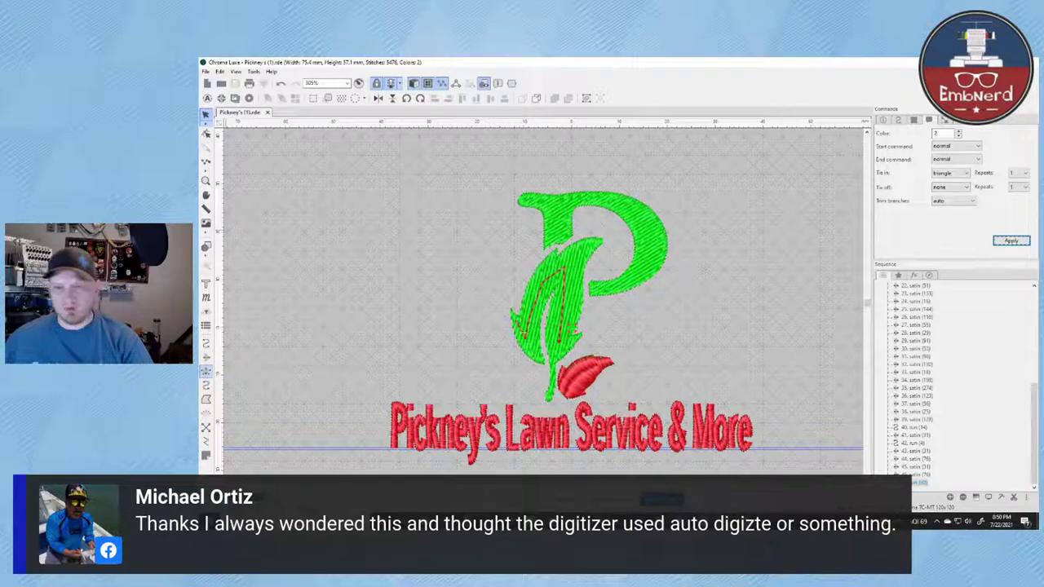
pyautogui.press('Escape')
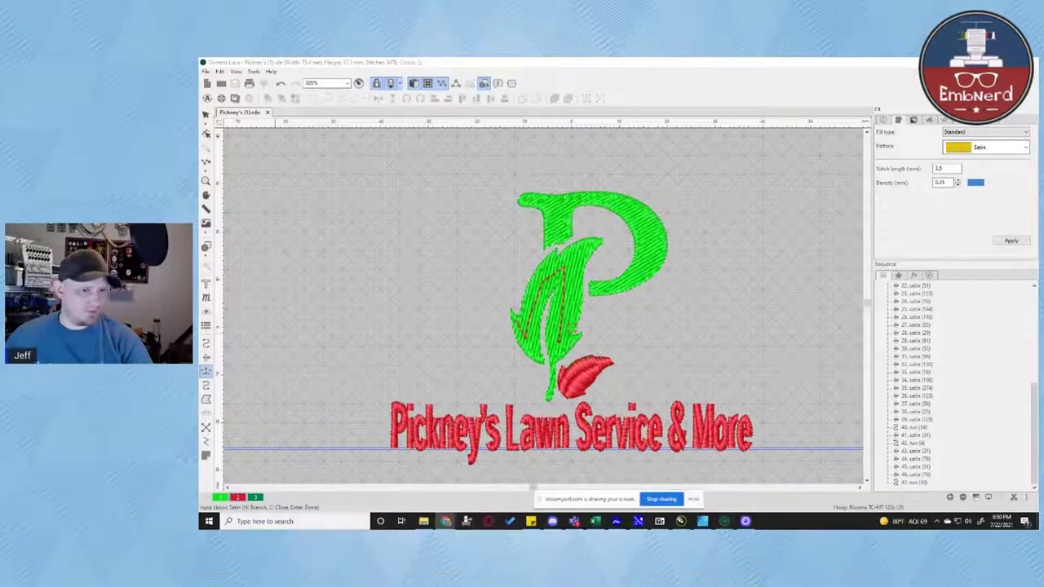
pyautogui.scroll(4, 511, 295)
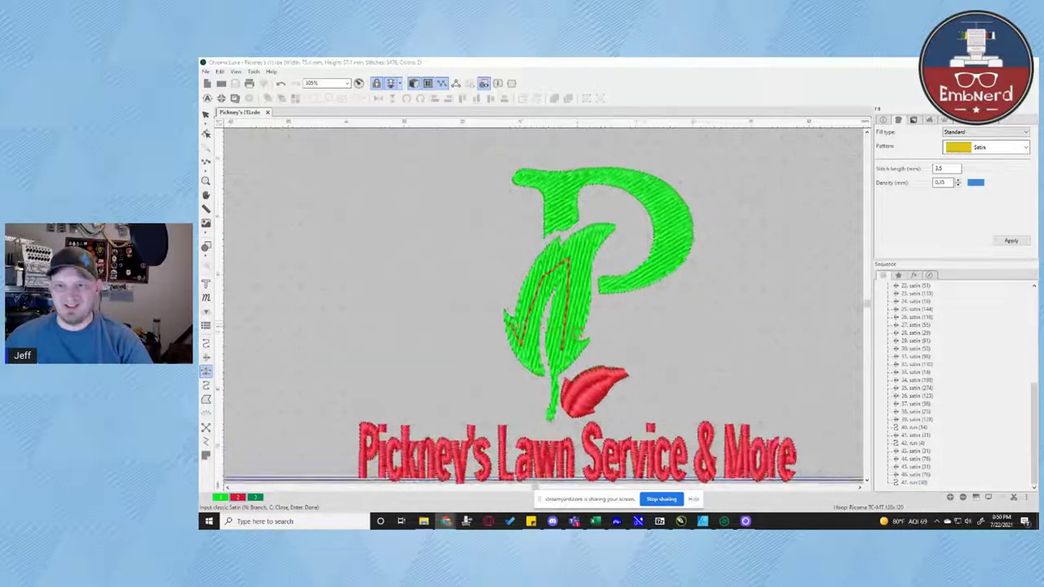
pyautogui.click(484, 314)
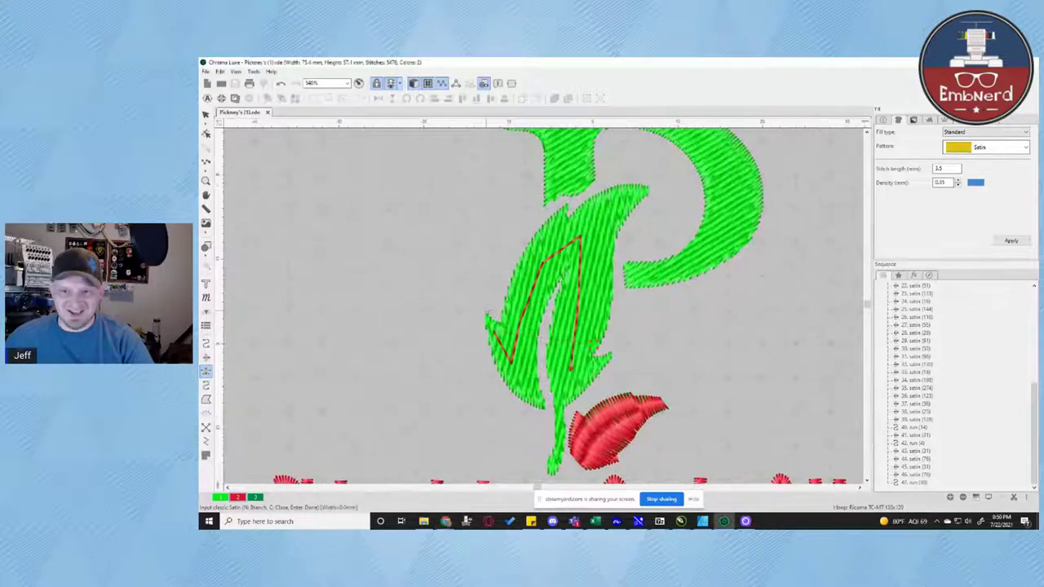
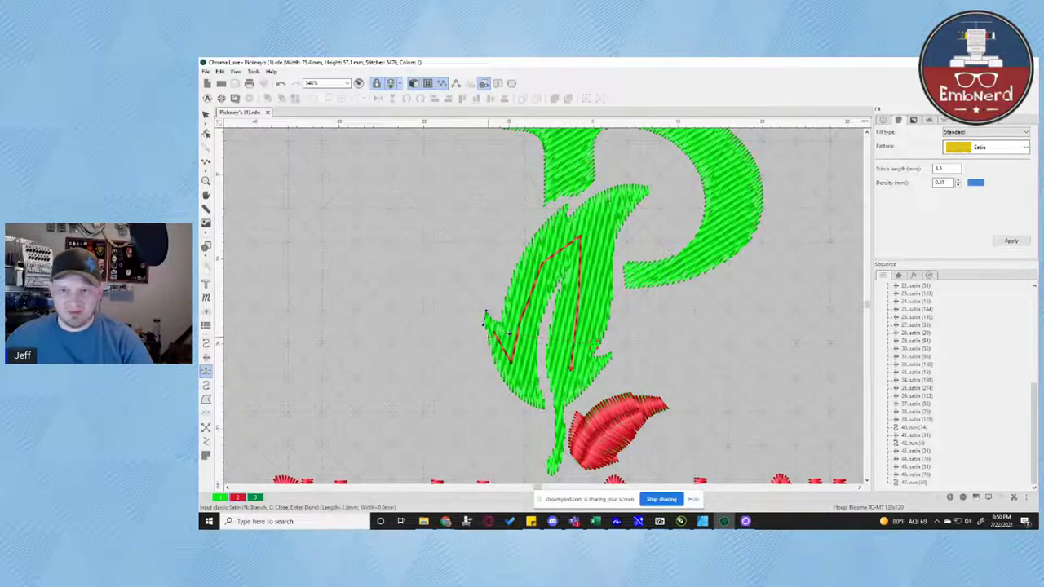
pyautogui.press('Return')
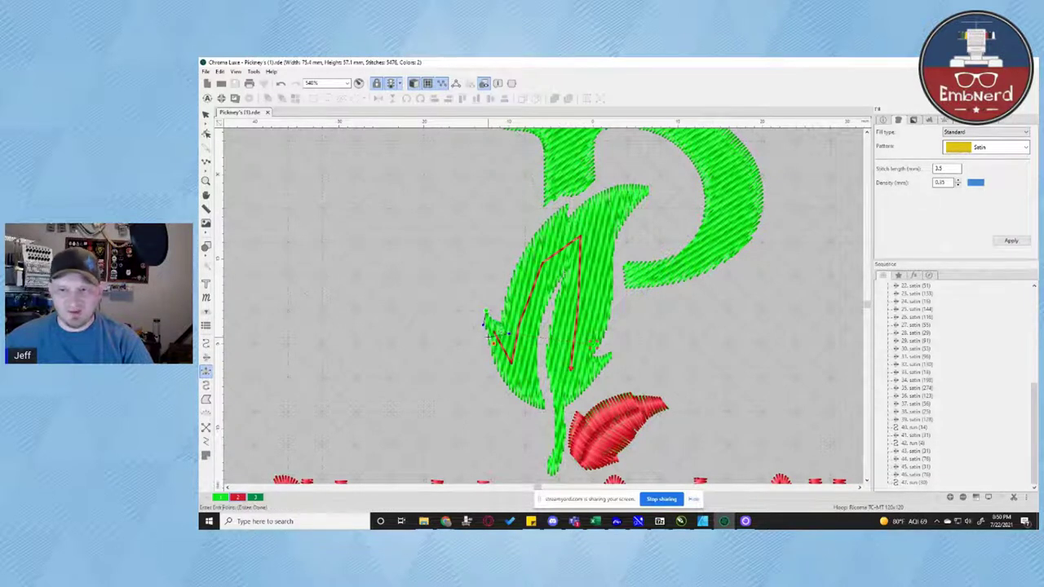
pyautogui.click(488, 333)
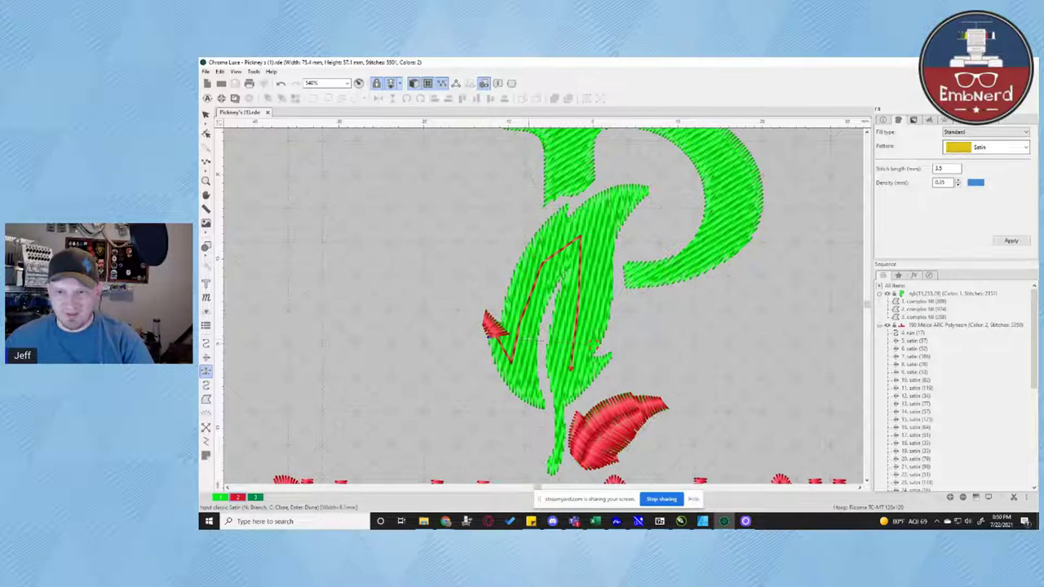
# Digitize a classic satin over the large leaf's lower left section, entering at the bottom tip and exiting at the upper edge
pyautogui.click(539, 339)
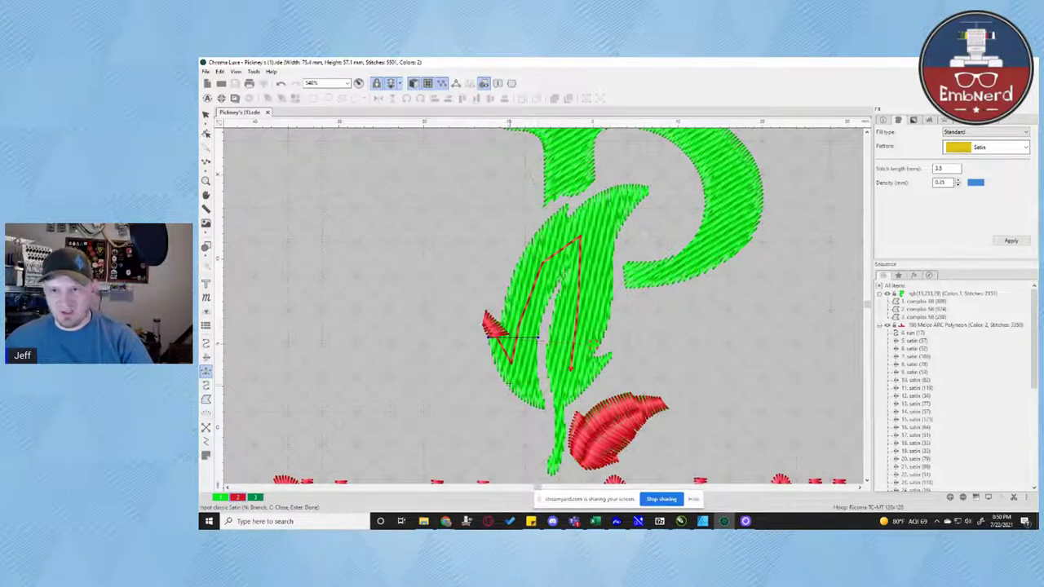
pyautogui.click(537, 376)
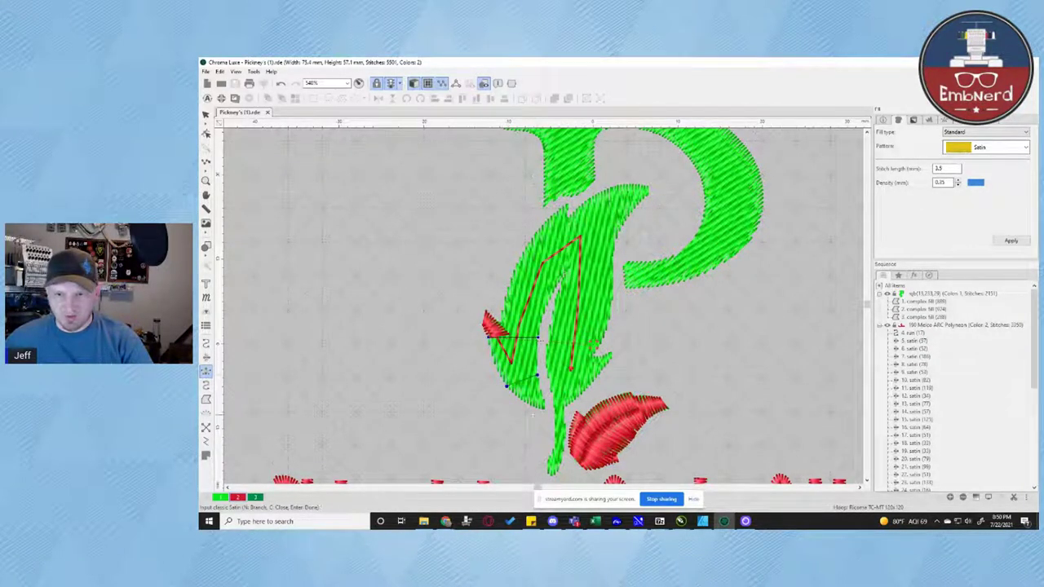
pyautogui.click(540, 409)
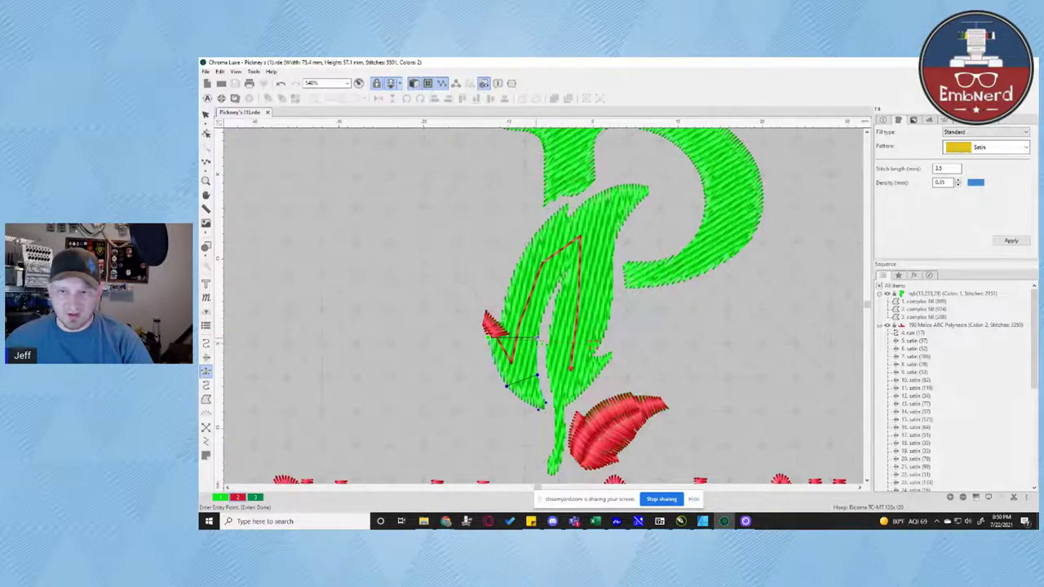
pyautogui.click(537, 339)
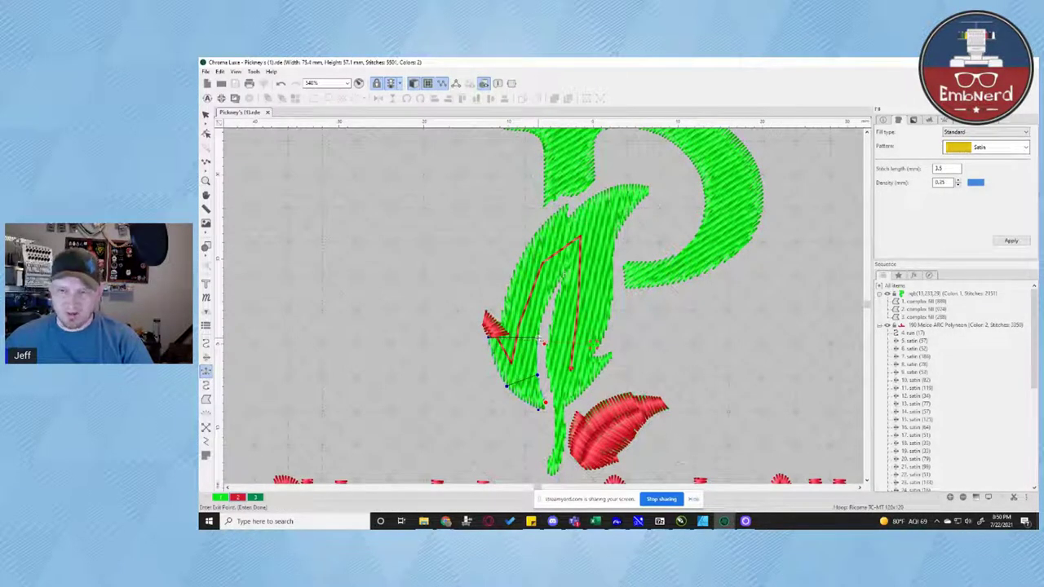
pyautogui.click(539, 338)
pyautogui.click(206, 133)
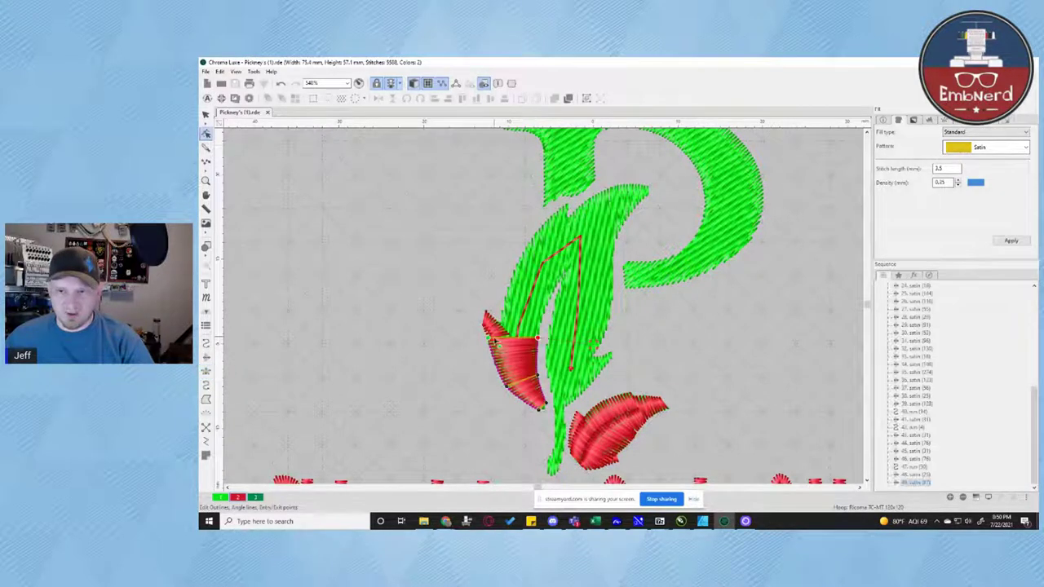
pyautogui.click(206, 114)
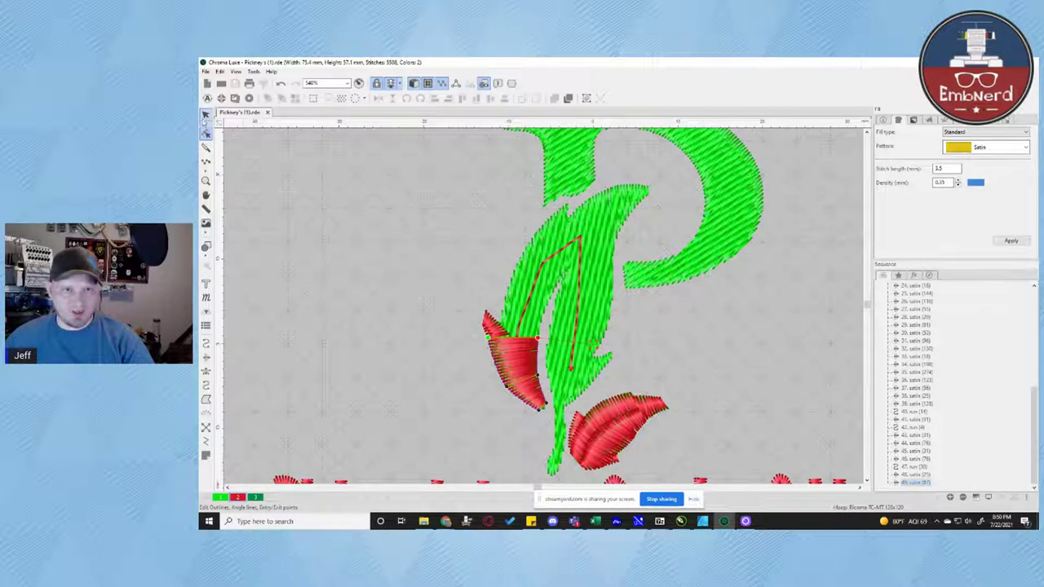
# Digitize a classic satin over the middle of the large leaf's left half, from the lower left satin up to just below its upper tip
pyautogui.click(514, 371)
pyautogui.click(410, 357)
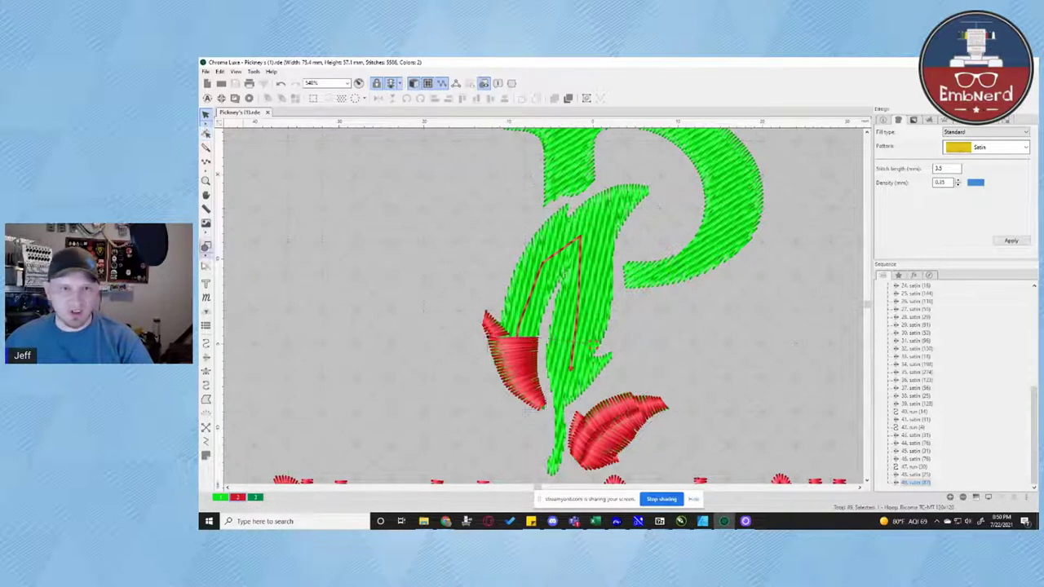
pyautogui.click(205, 371)
pyautogui.click(540, 337)
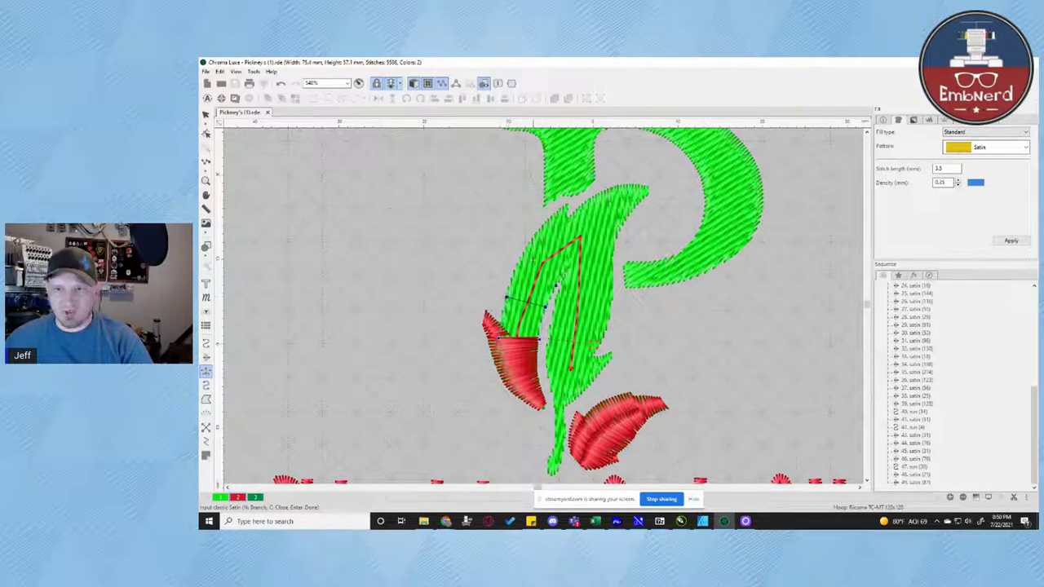
pyautogui.click(507, 297)
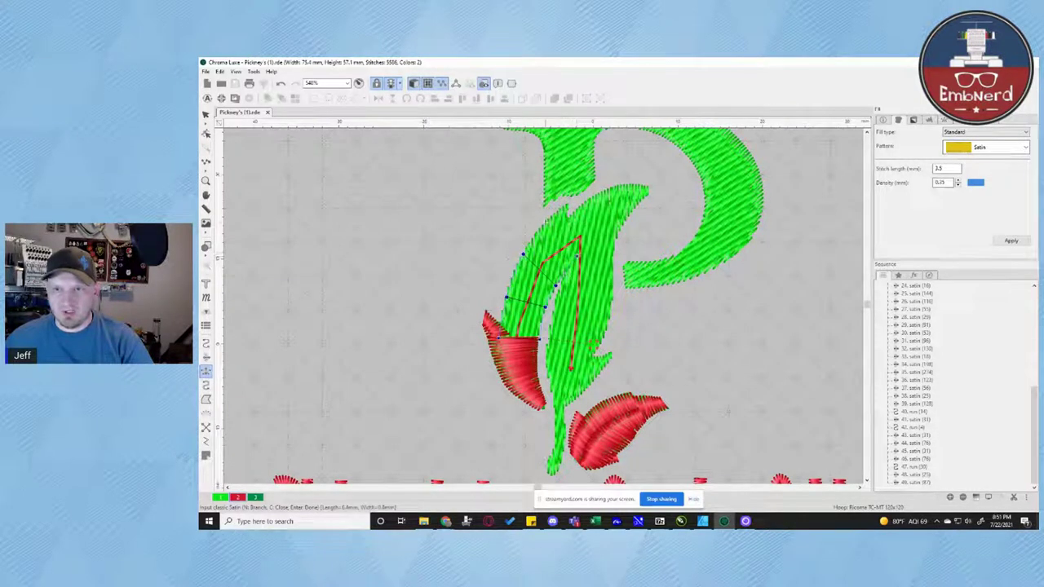
pyautogui.press('Return')
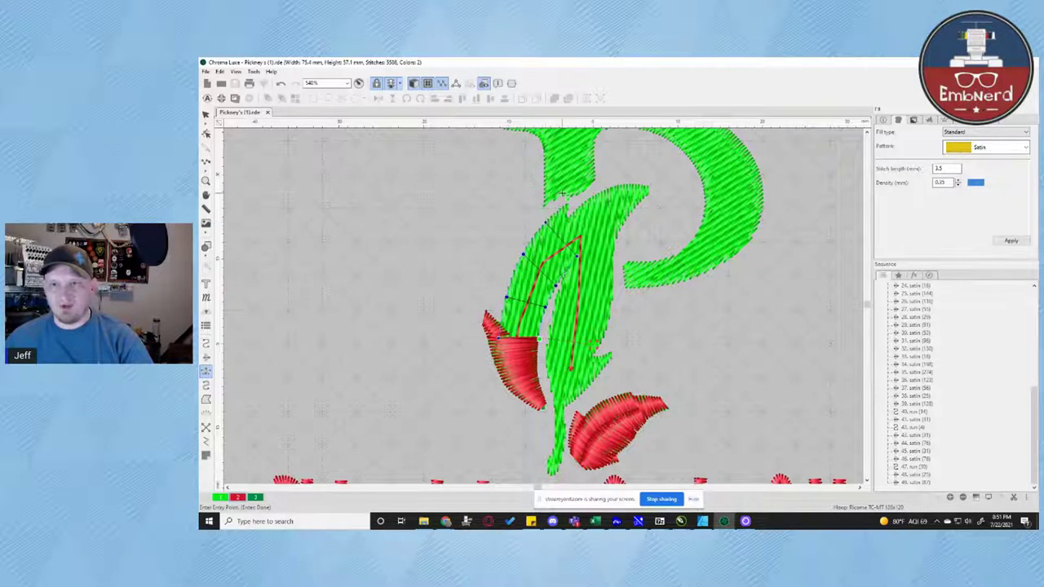
pyautogui.press('Return')
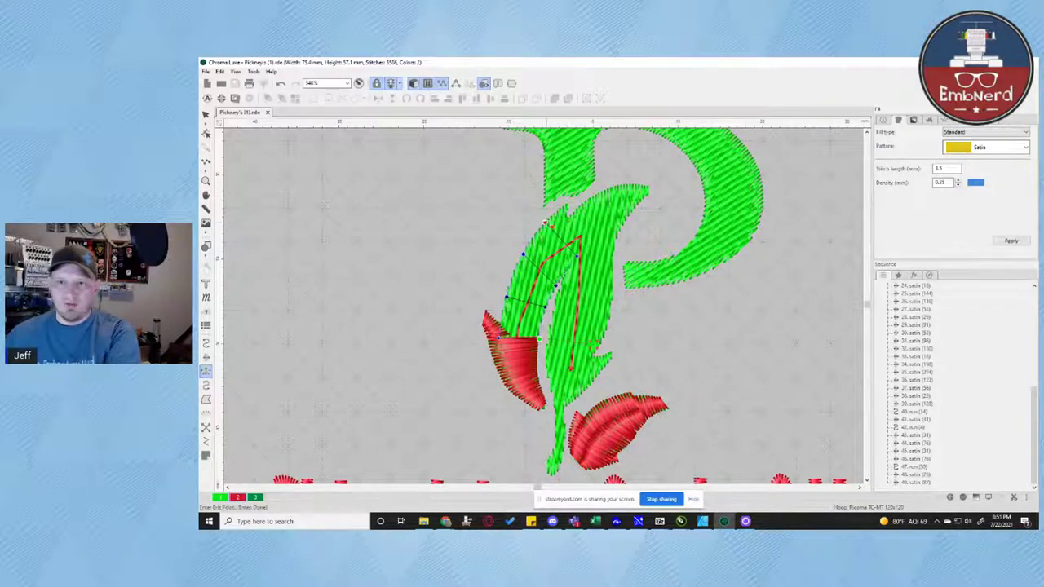
pyautogui.click(547, 223)
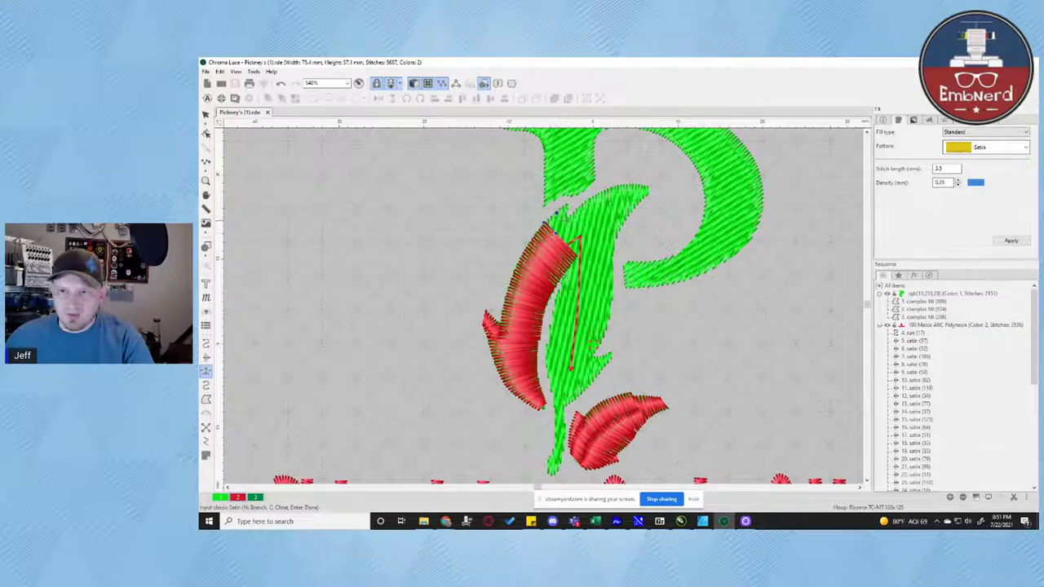
# Digitize a small classic satin over the pointed upper tip of the large leaf's left half, with entry and exit points
pyautogui.click(567, 205)
pyautogui.click(570, 210)
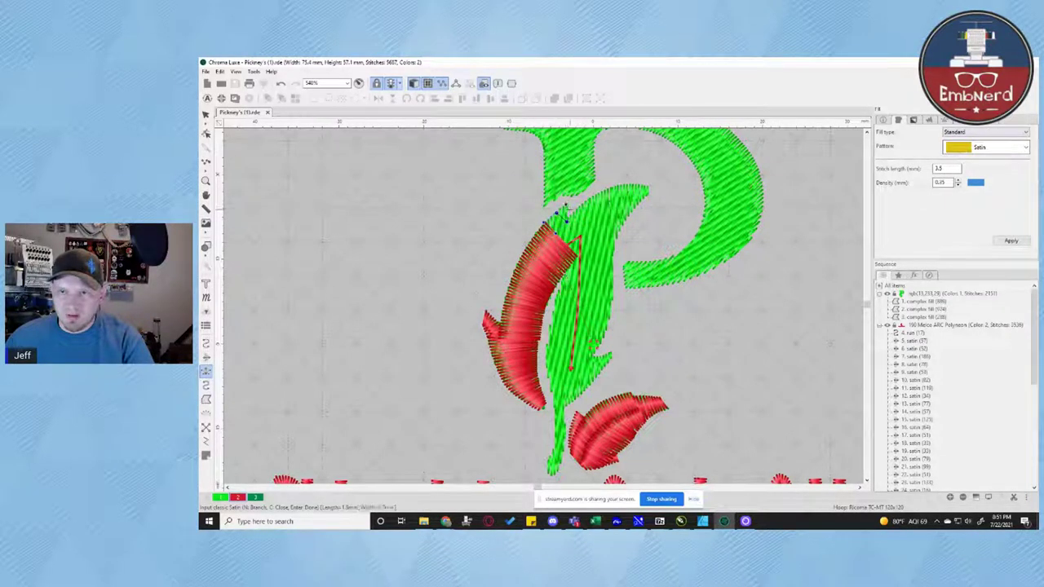
pyautogui.press('Return')
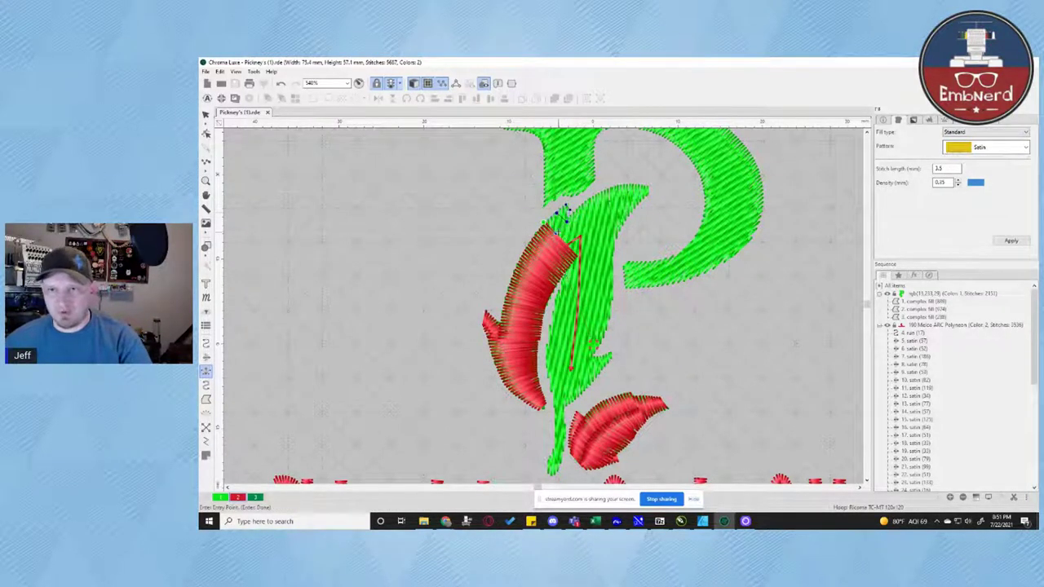
pyautogui.click(560, 235)
pyautogui.click(547, 222)
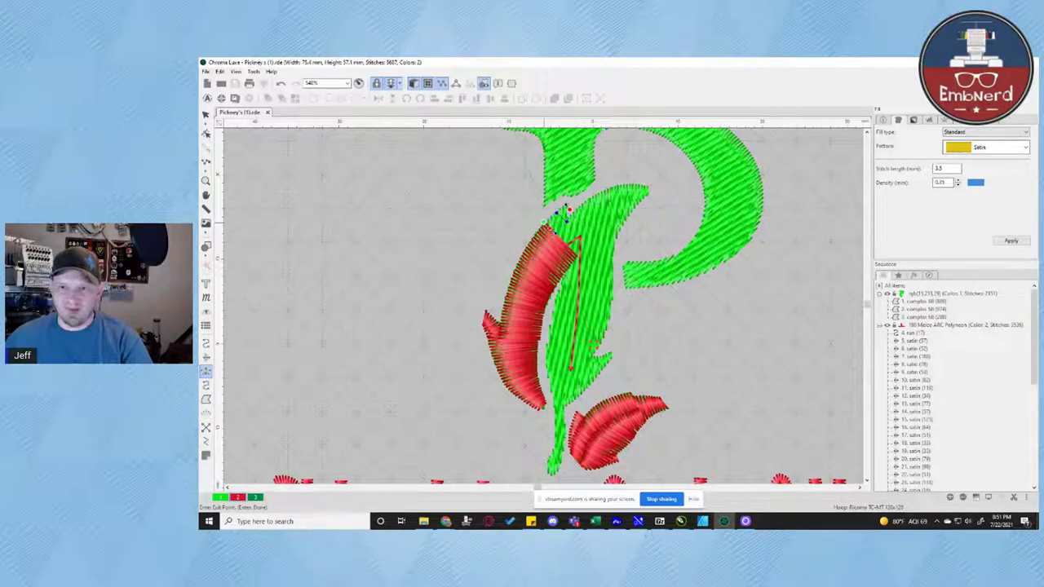
pyautogui.click(577, 256)
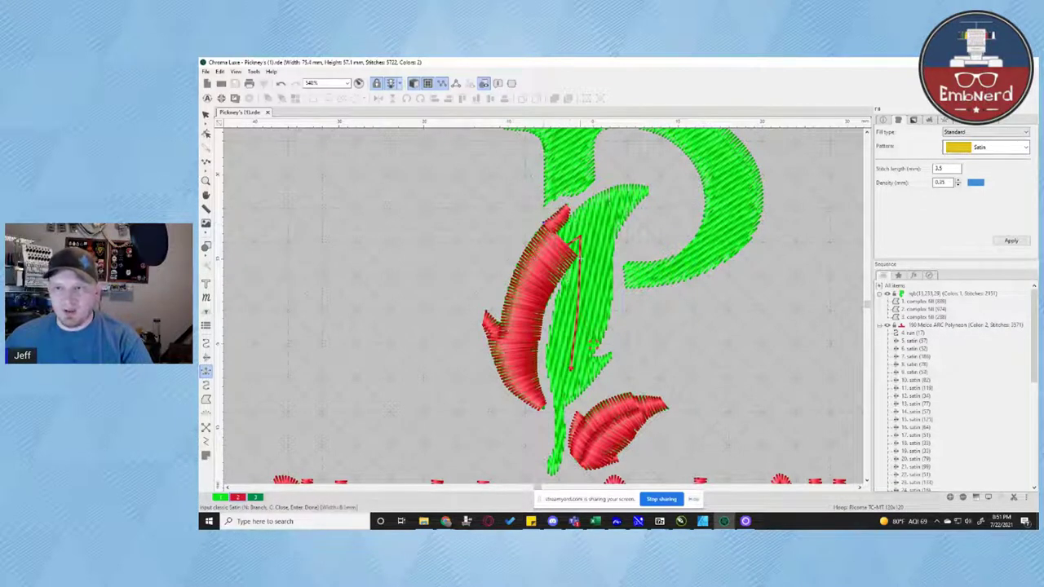
# Digitize a classic satin bridging the top of the large leaf's left half into its right half, with entry and exit points
pyautogui.click(545, 223)
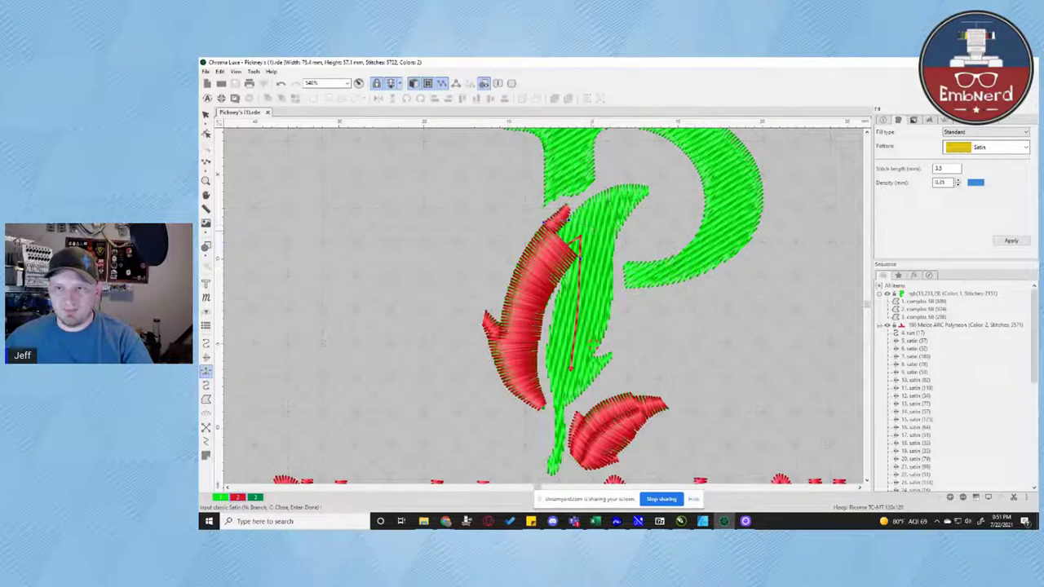
pyautogui.click(568, 218)
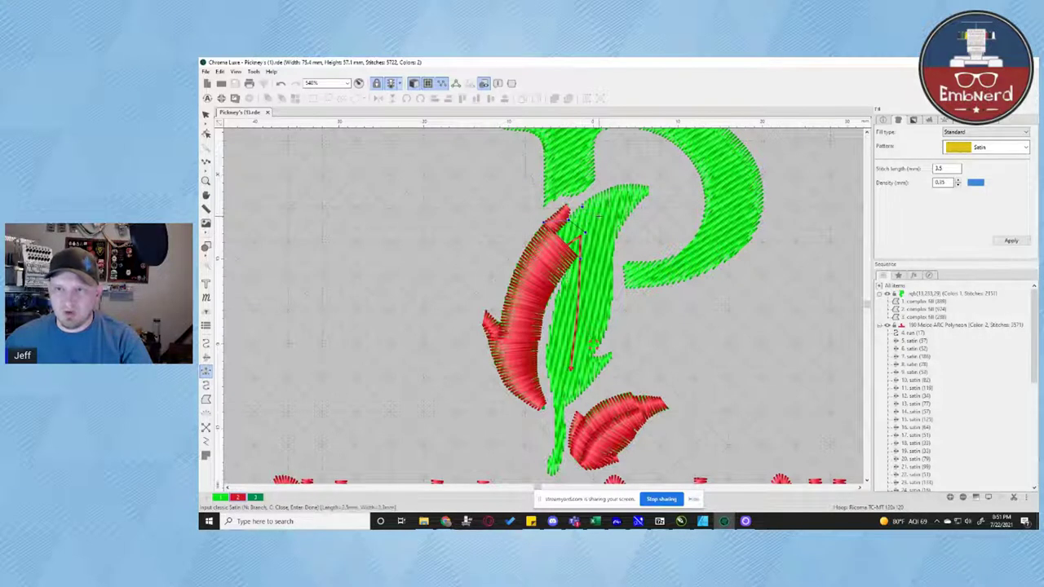
pyautogui.press('Return')
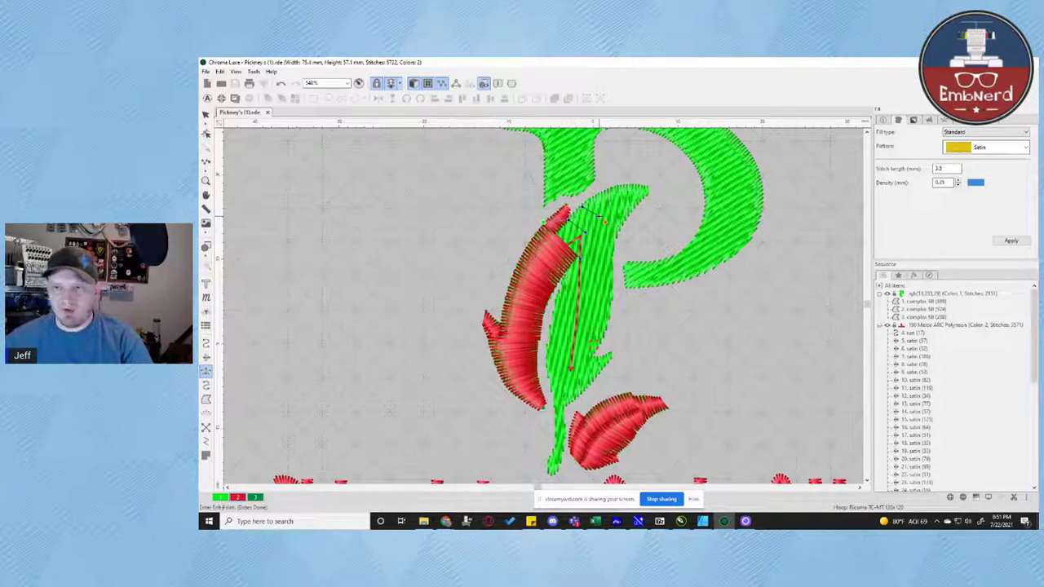
pyautogui.press('Return')
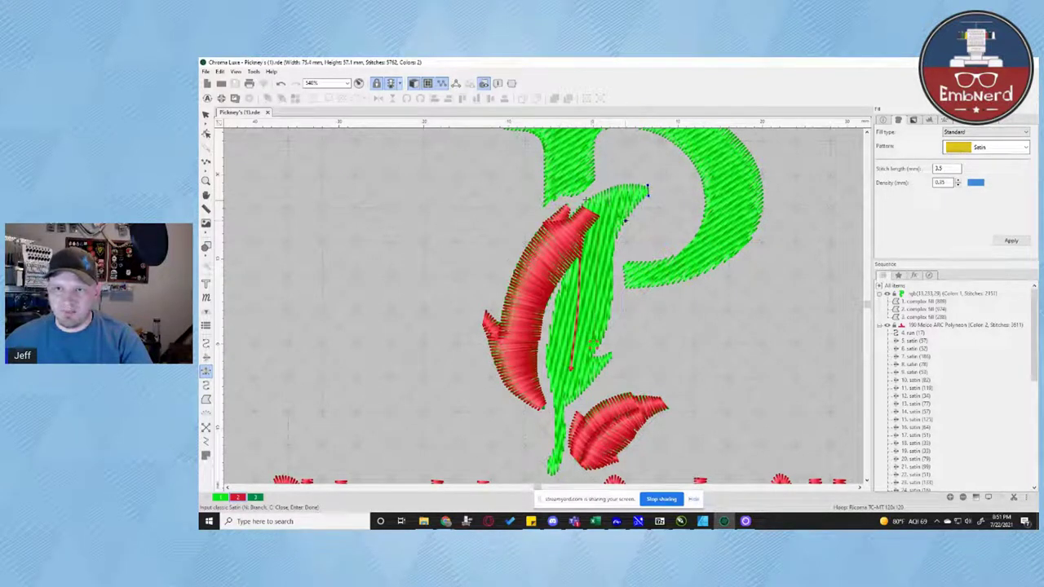
# Digitize a classic satin down the large leaf's right half, from its pointed top to the level of the right barb, with entry and exit points
pyautogui.click(585, 200)
pyautogui.click(614, 248)
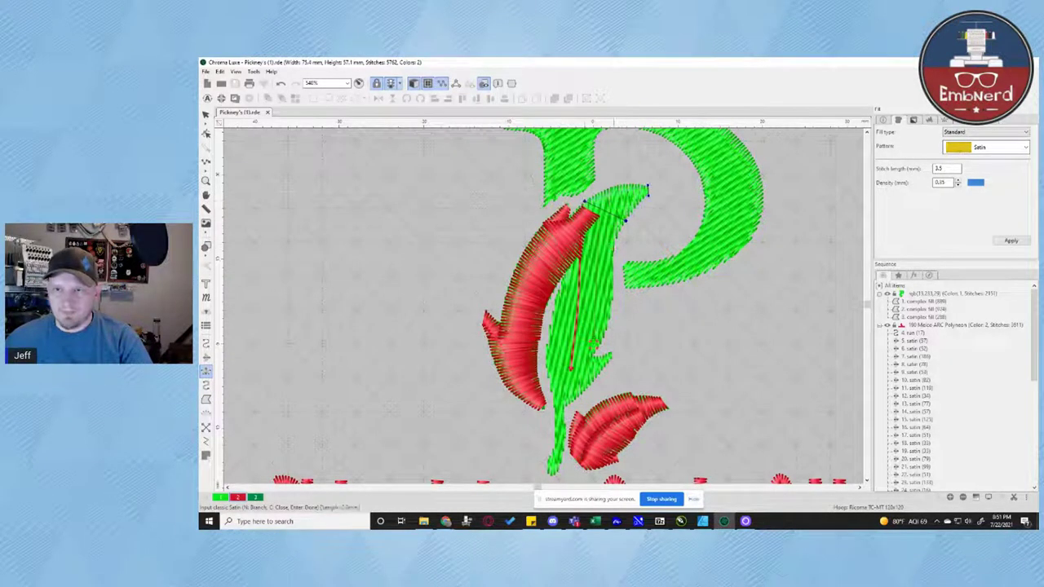
pyautogui.click(569, 244)
pyautogui.click(613, 302)
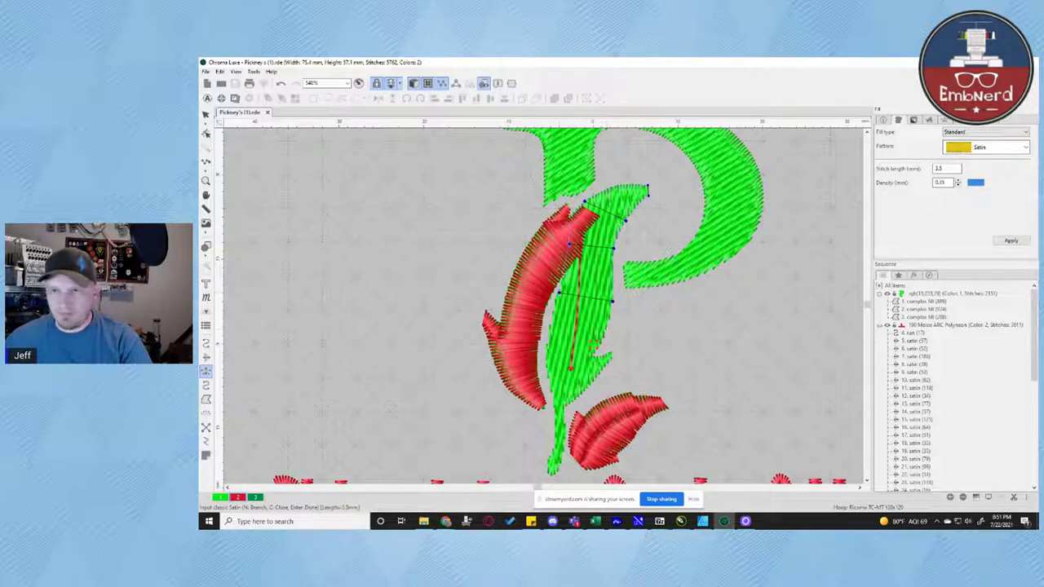
pyautogui.click(609, 328)
pyautogui.click(551, 324)
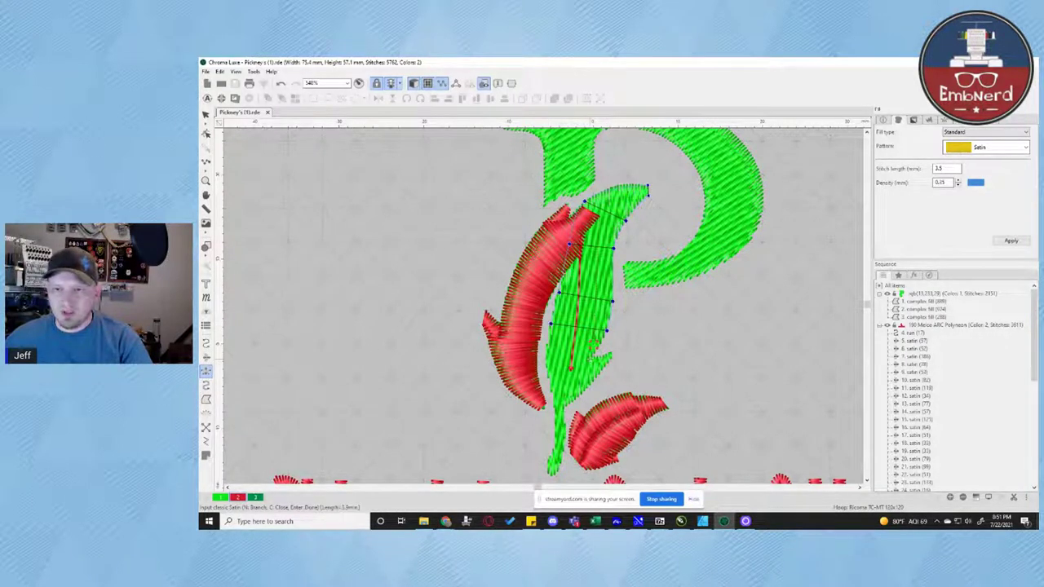
pyautogui.press('Return')
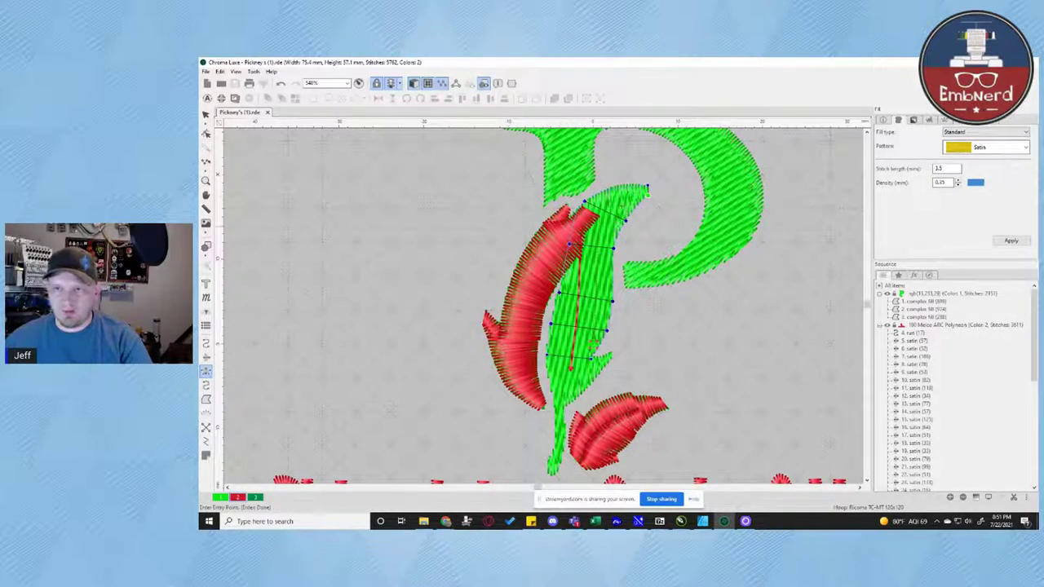
pyautogui.press('Return')
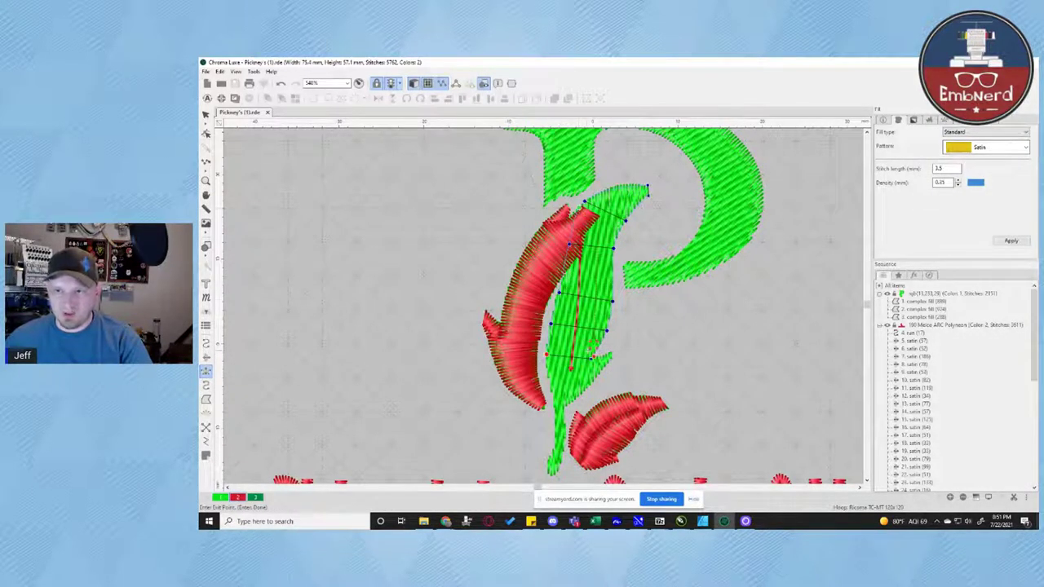
pyautogui.click(593, 346)
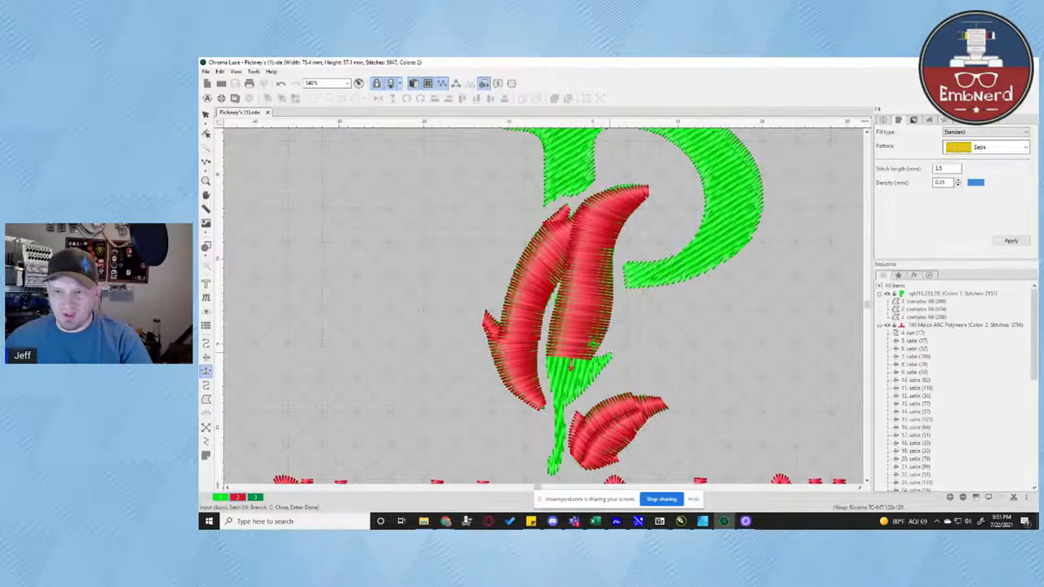
# Digitize a small classic satin over the large leaf's pointed right barb, extending into the leaf body, with entry and exit points
pyautogui.click(610, 354)
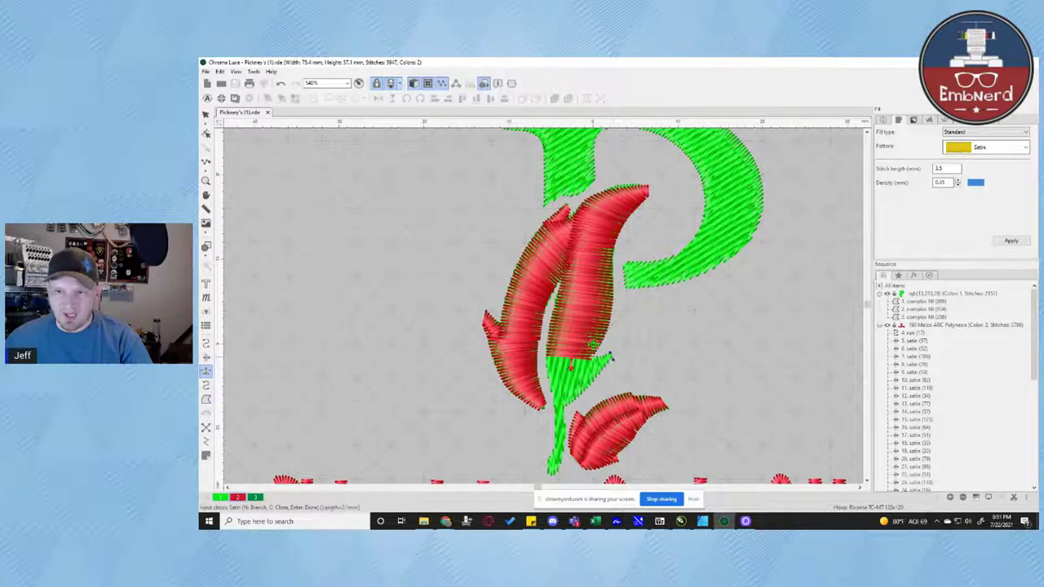
pyautogui.click(591, 357)
pyautogui.click(599, 372)
pyautogui.click(581, 366)
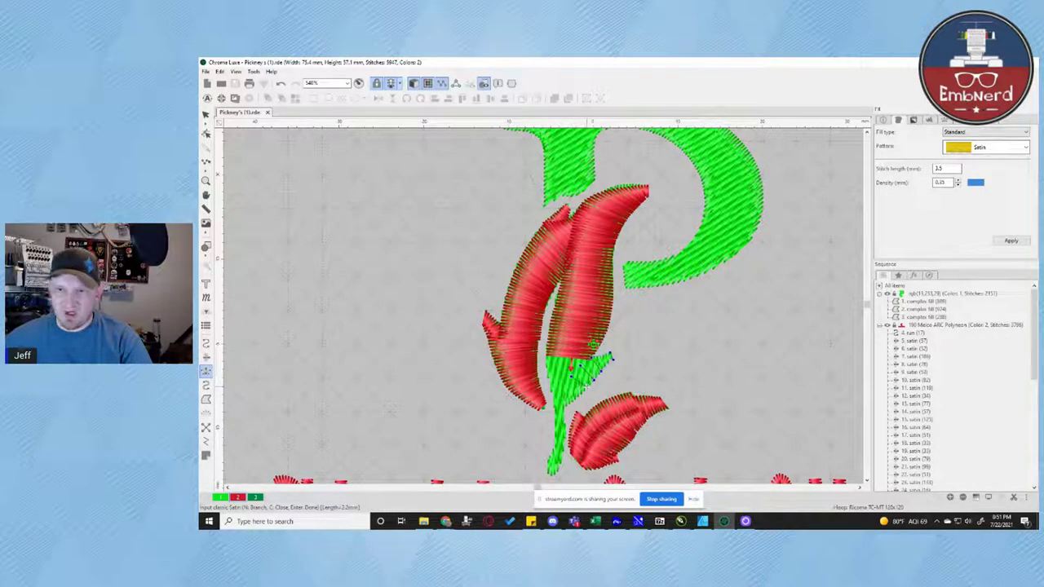
pyautogui.press('Return')
pyautogui.click(594, 361)
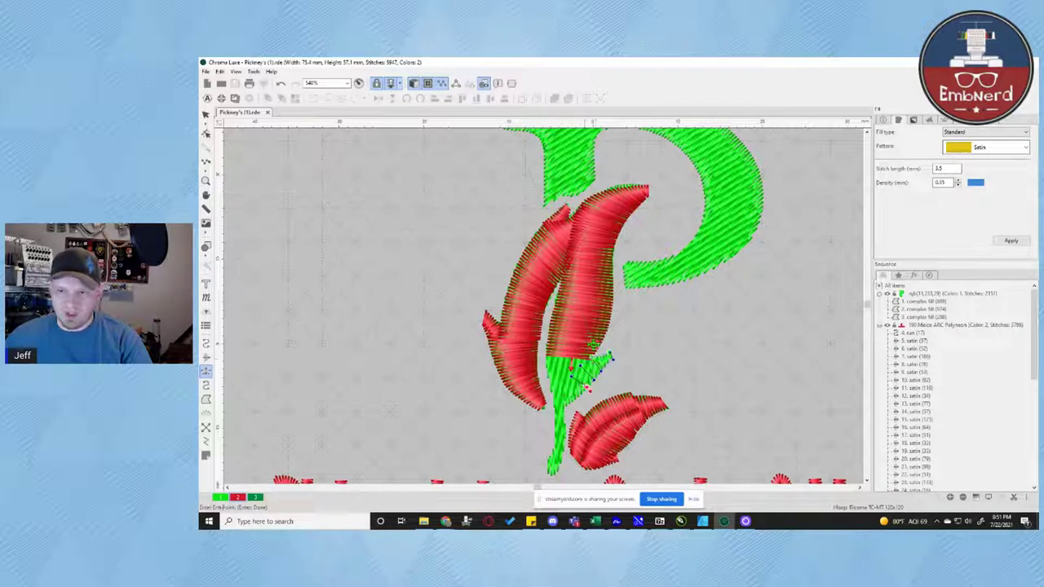
pyautogui.click(588, 389)
# Digitize a classic satin over the large leaf's lower right section and down the narrow stem to its base, with entry and exit points
pyautogui.click(595, 356)
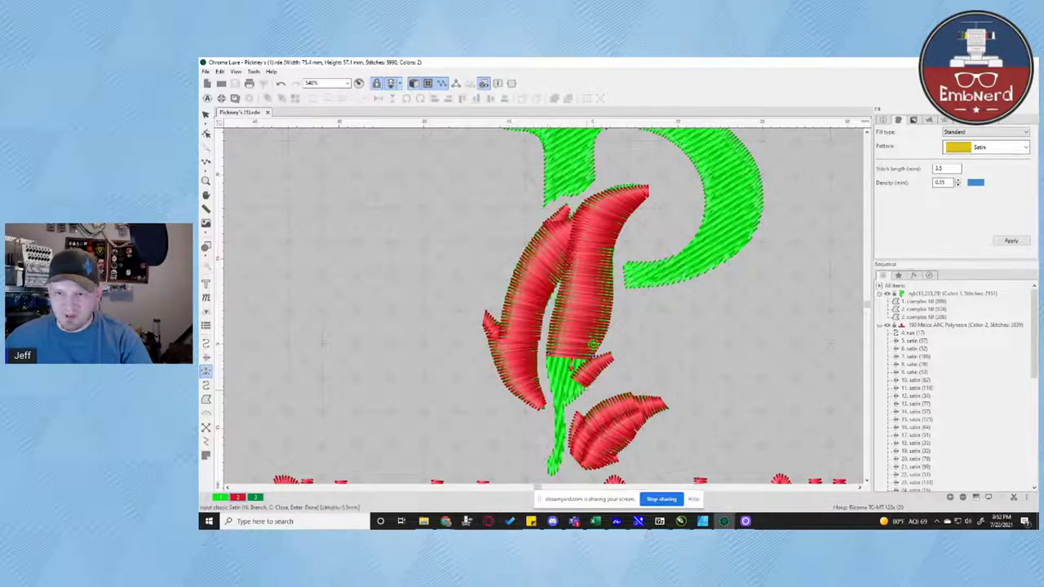
pyautogui.click(587, 387)
pyautogui.click(550, 382)
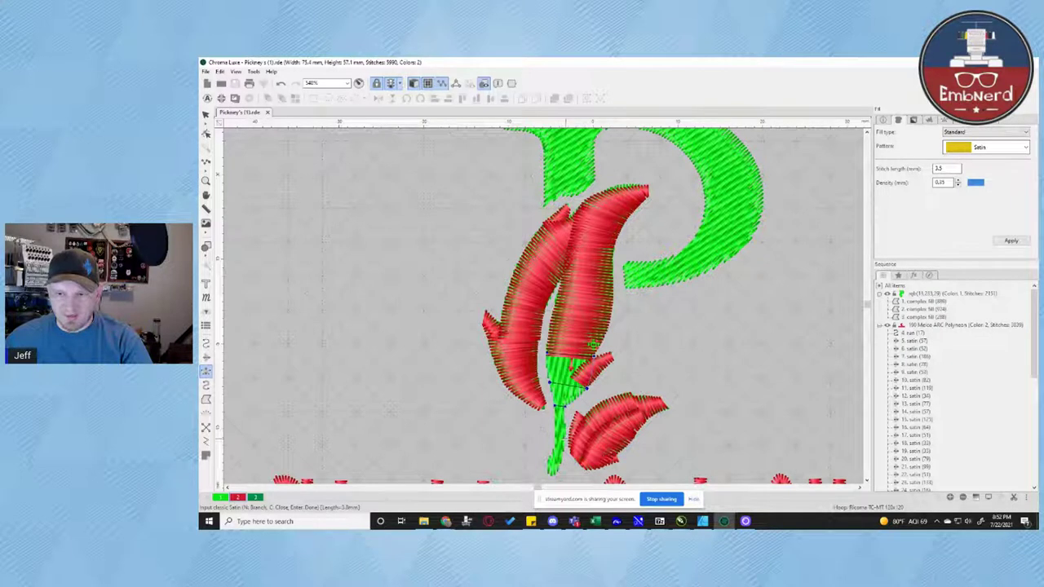
pyautogui.click(553, 437)
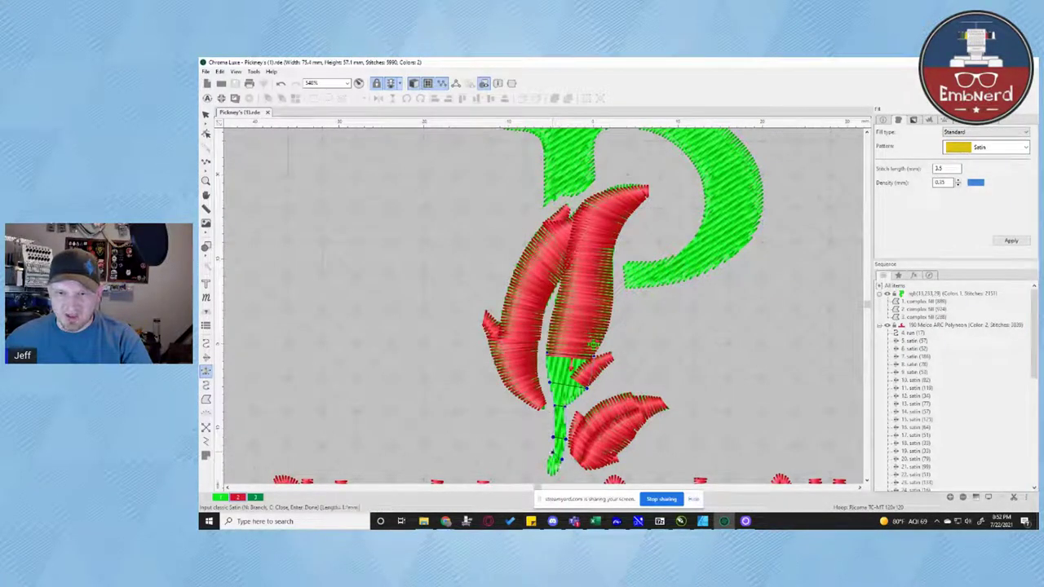
pyautogui.click(553, 468)
pyautogui.press('Return')
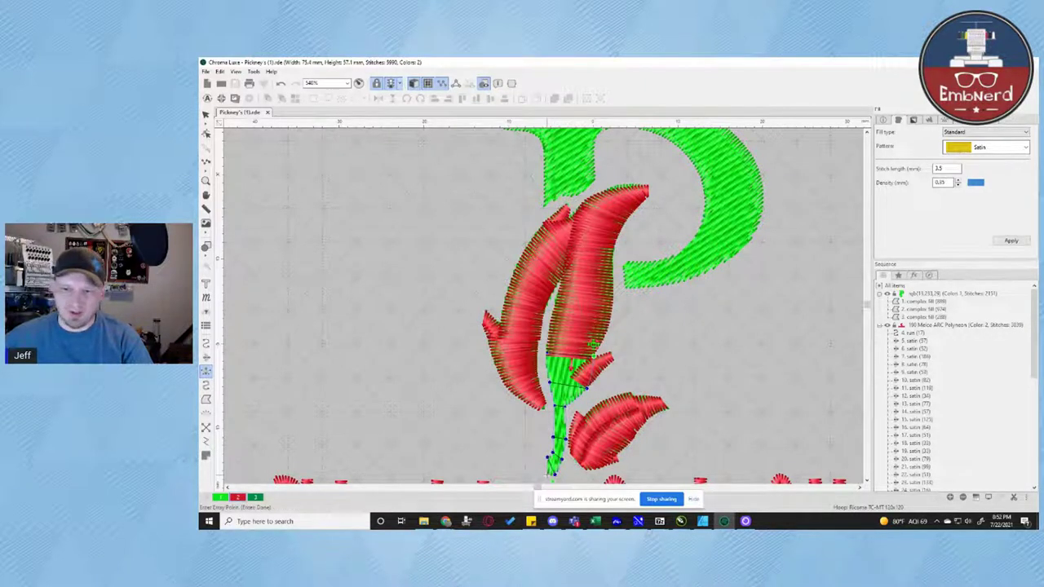
pyautogui.press('Return')
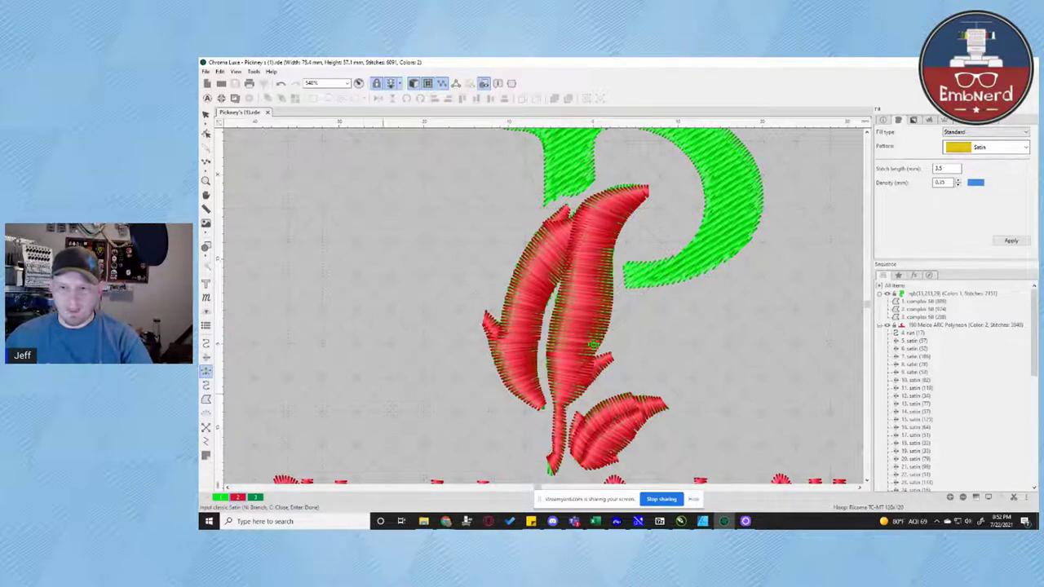
# Set the stem satin's tie-off to line, apply it, and deselect the satin
pyautogui.click(205, 115)
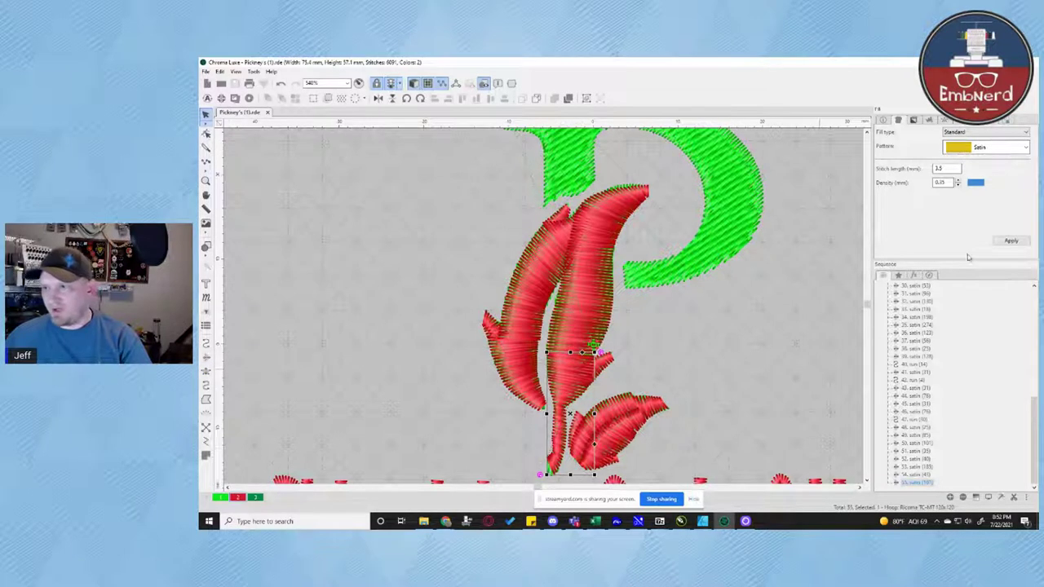
pyautogui.click(990, 120)
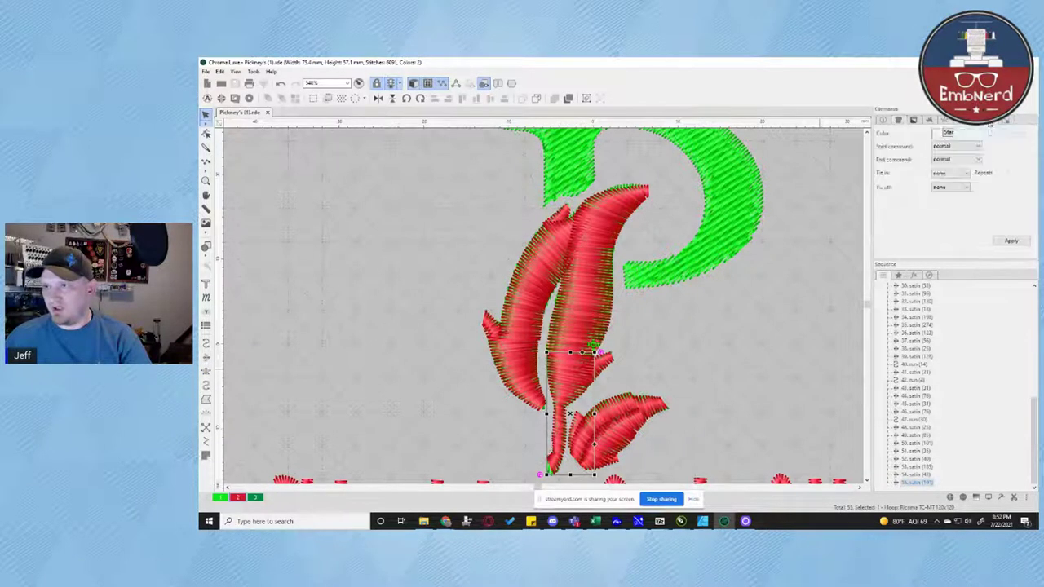
pyautogui.click(953, 187)
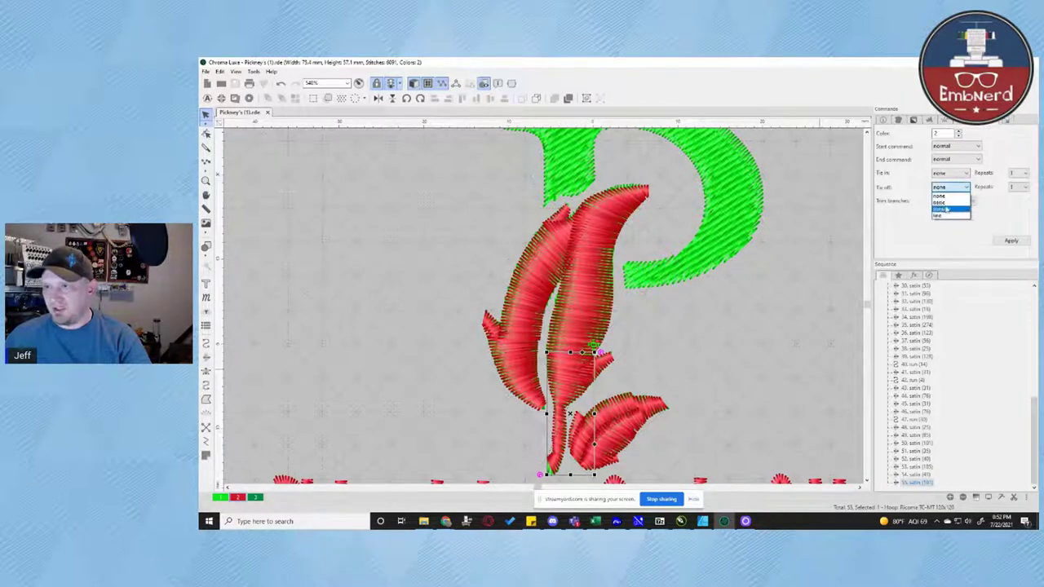
pyautogui.click(944, 215)
pyautogui.click(1011, 241)
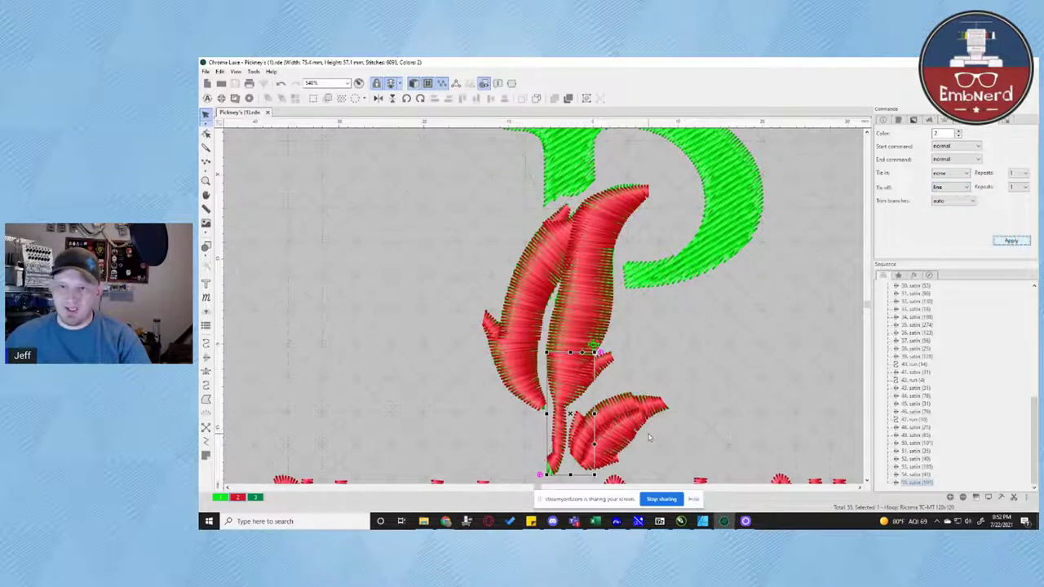
pyautogui.click(369, 304)
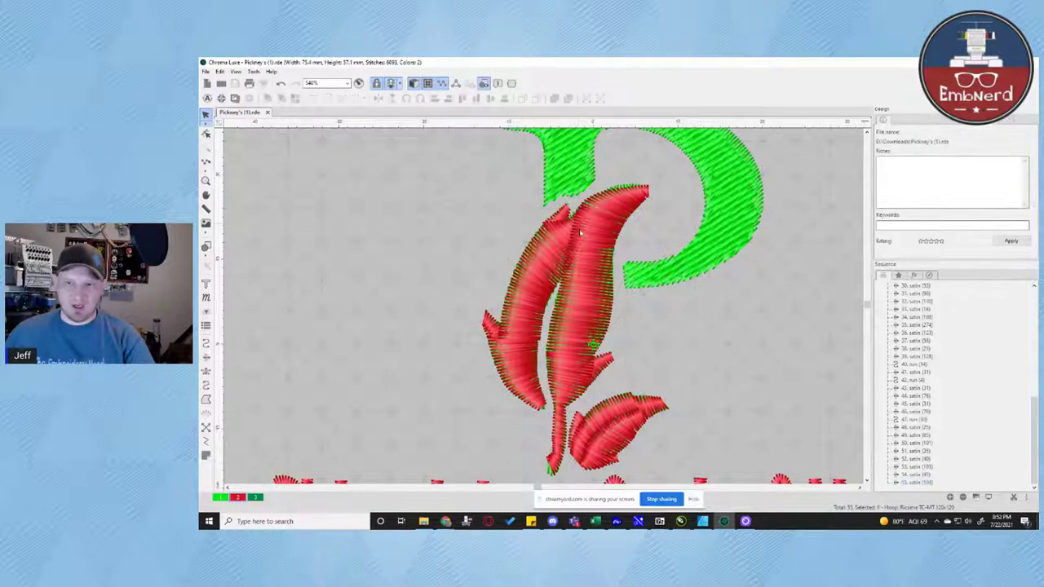
# Delete the two old complex fills beneath the leaves, keeping the P's complex fill, and clear the selection
pyautogui.scroll(-2, 579, 222)
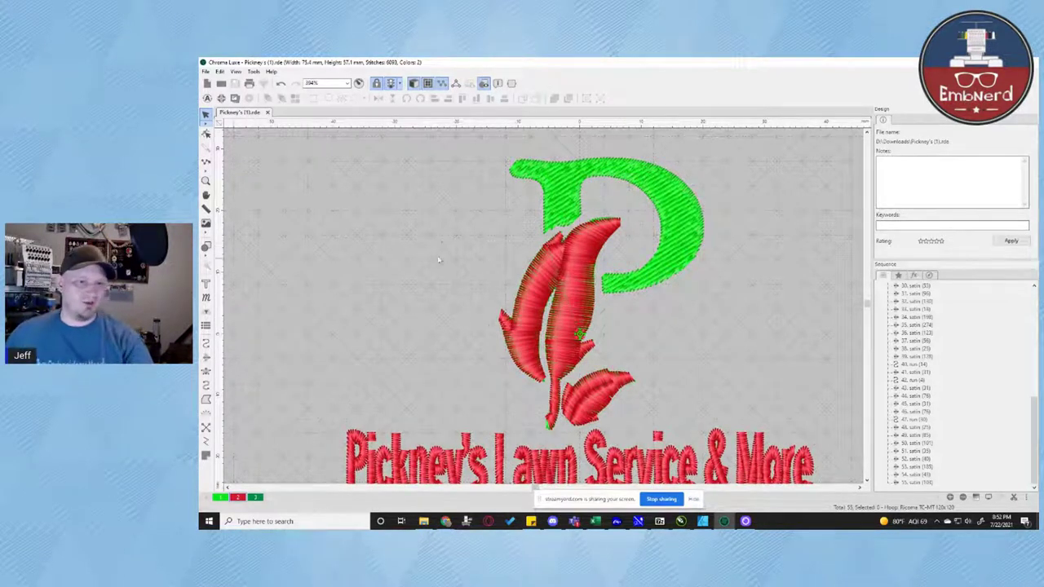
pyautogui.press('space')
pyautogui.moveTo(517, 233); pyautogui.dragTo(441, 371)
pyautogui.scroll(5, 927, 367)
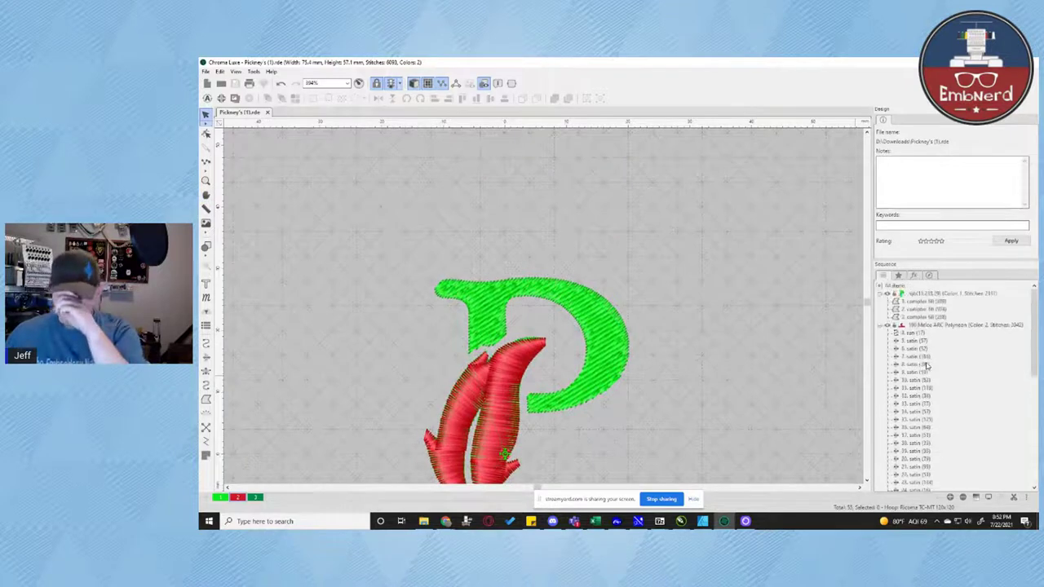
pyautogui.click(925, 302)
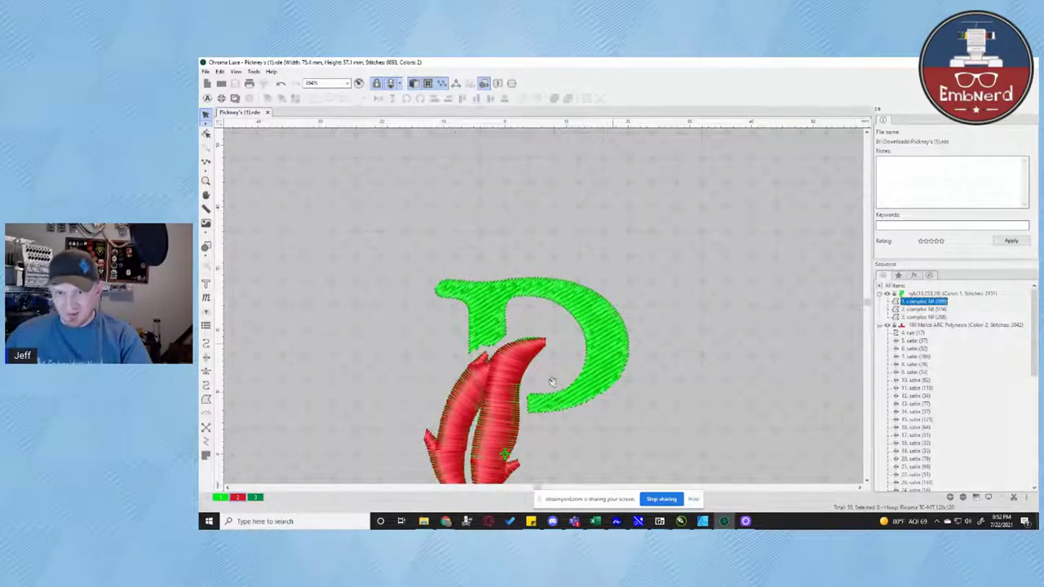
pyautogui.click(919, 310)
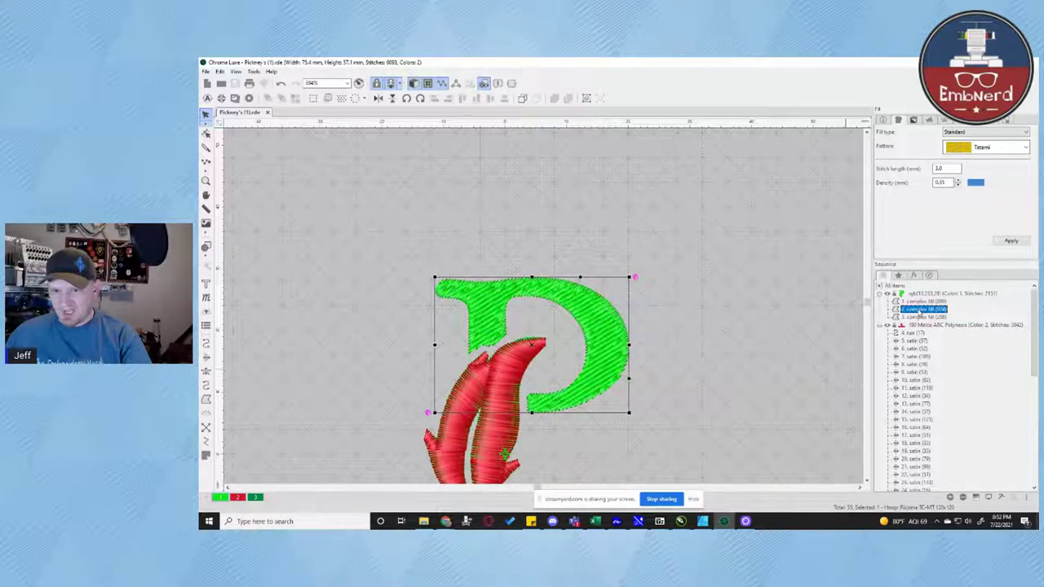
pyautogui.press('Delete')
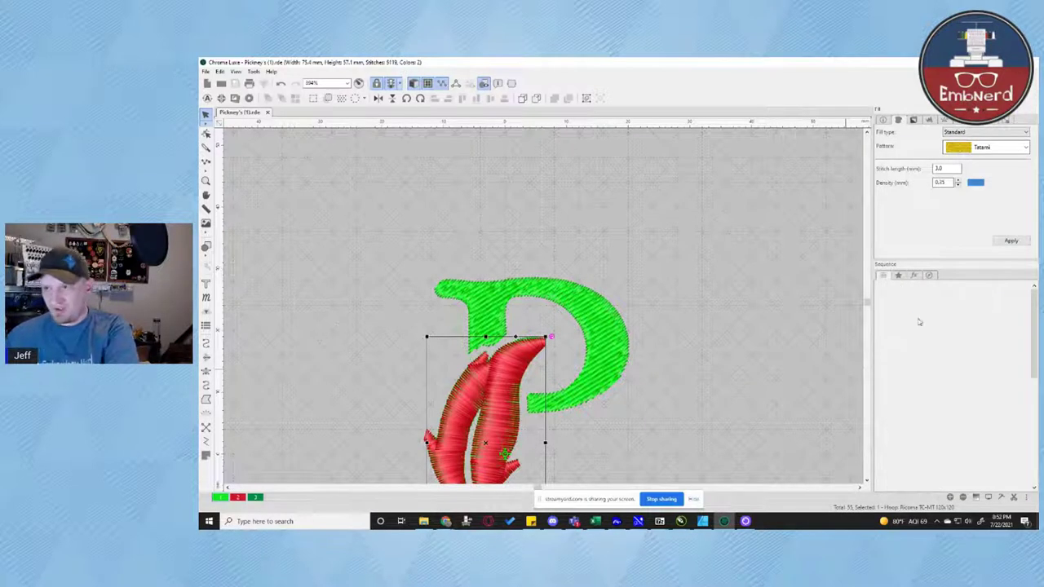
pyautogui.press('Delete')
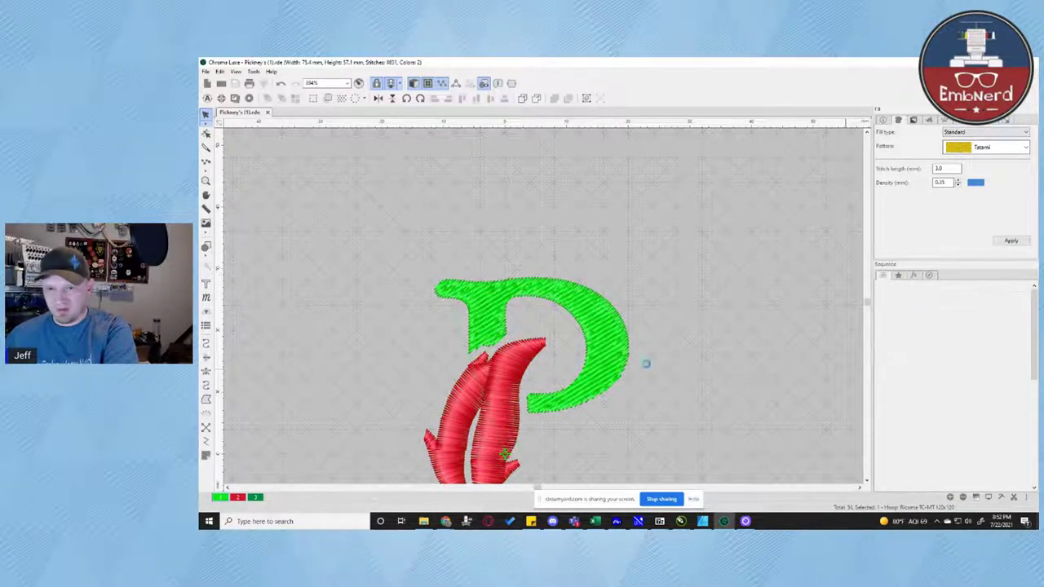
pyautogui.scroll(-3, 572, 438)
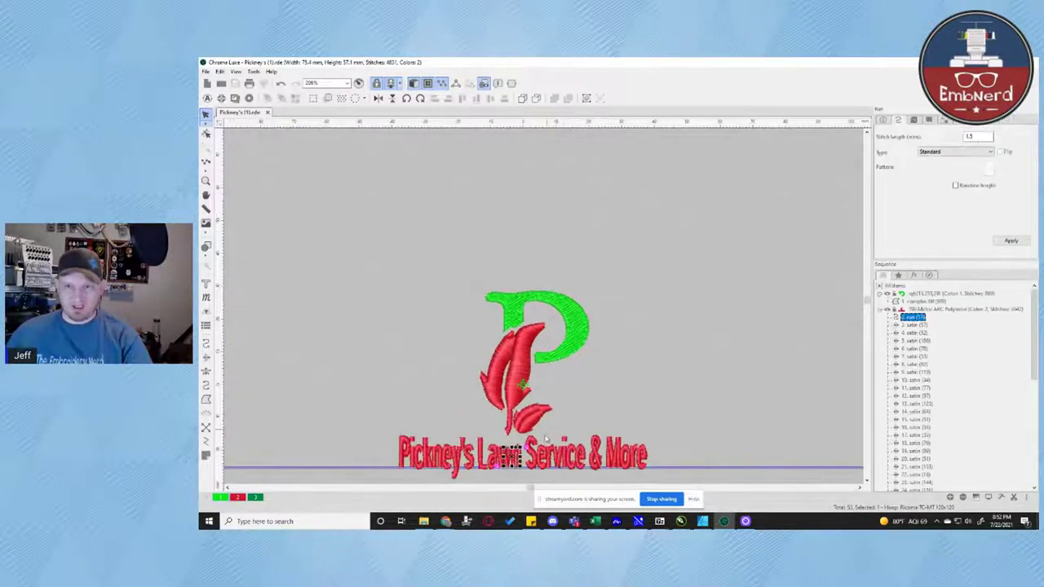
pyautogui.click(436, 413)
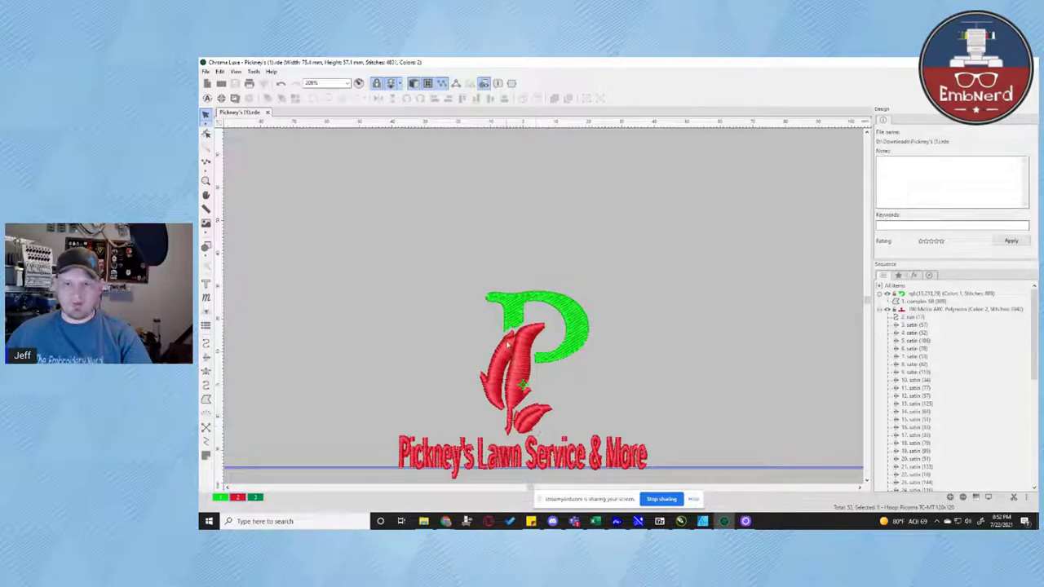
# Digitize a classic satin up the P's stem, from its slanted lower end into the top bar, with entry and exit points
pyautogui.scroll(3, 514, 317)
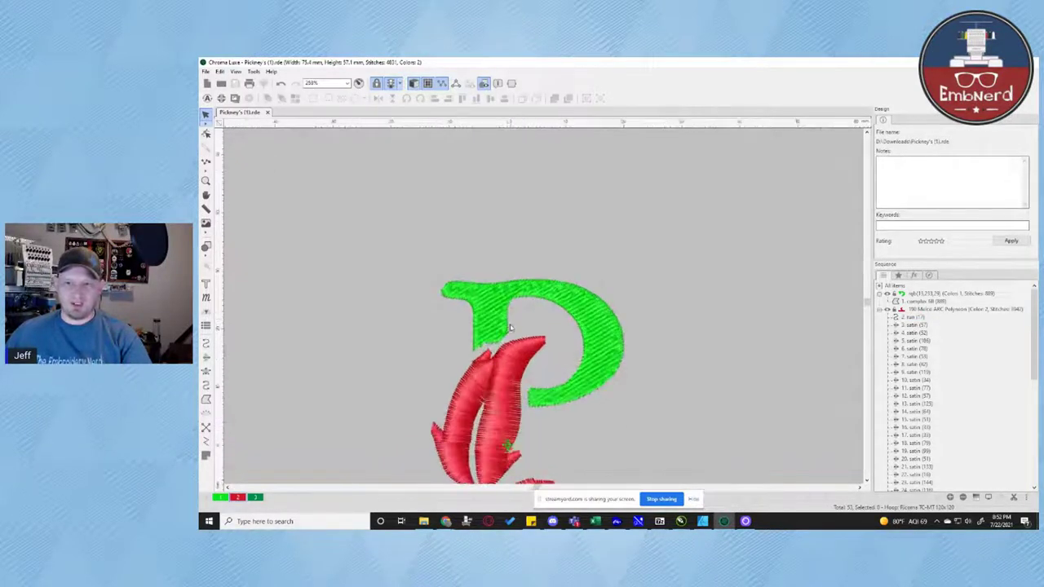
pyautogui.scroll(5, 508, 329)
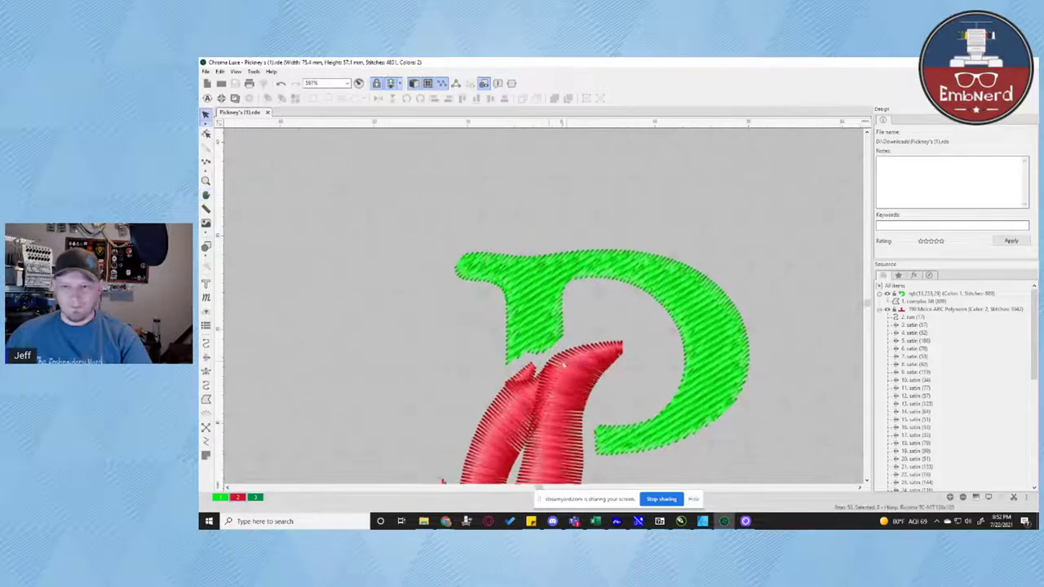
pyautogui.scroll(2, 522, 363)
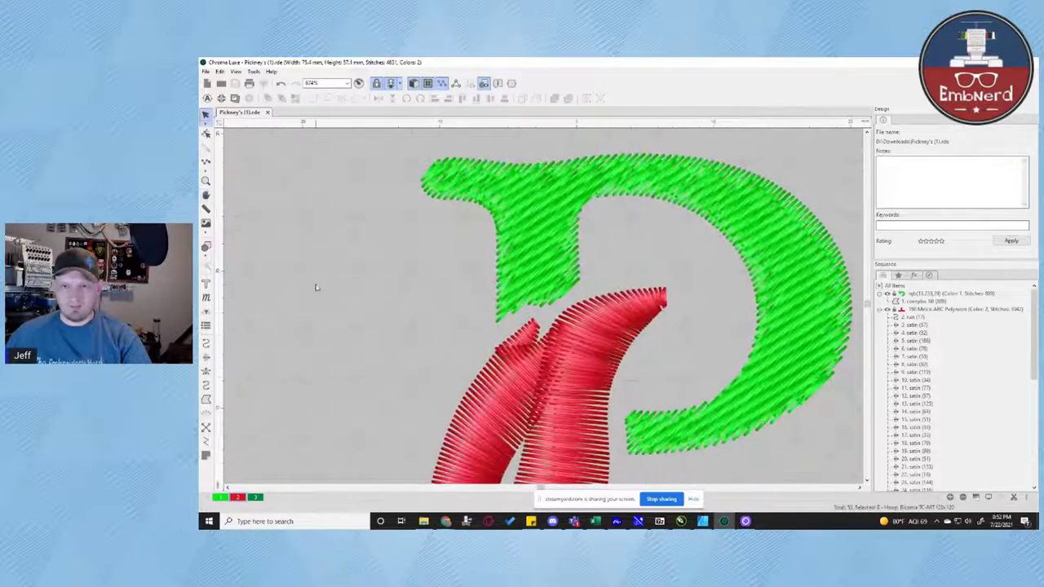
pyautogui.click(205, 371)
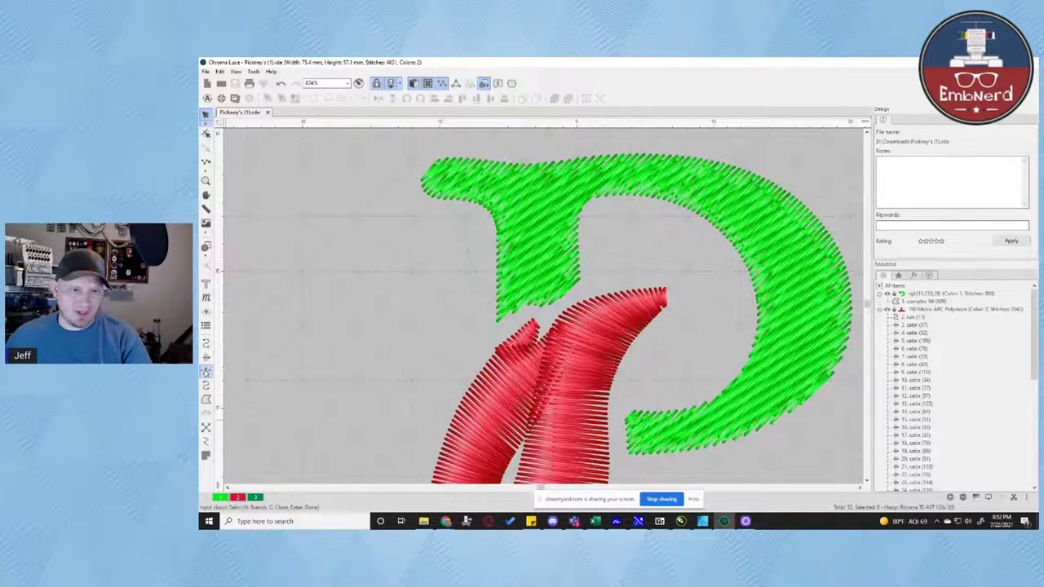
pyautogui.click(496, 318)
pyautogui.click(507, 319)
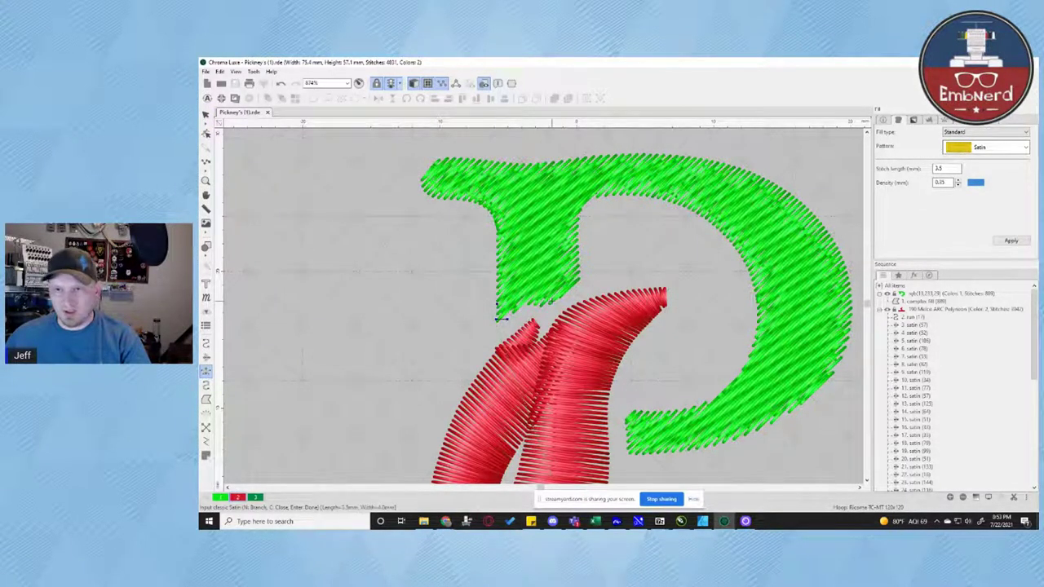
pyautogui.click(553, 301)
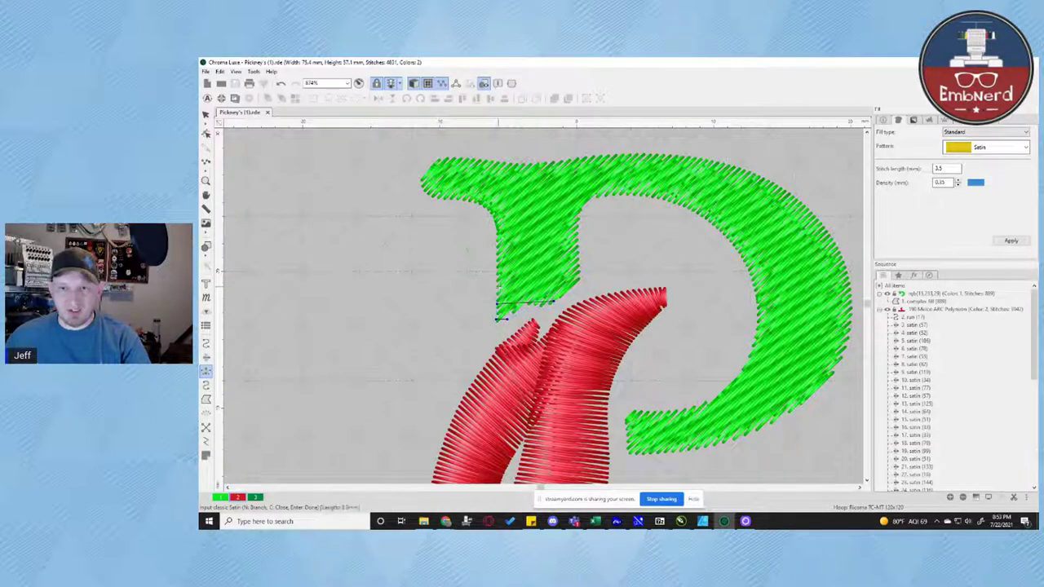
pyautogui.click(497, 287)
pyautogui.click(579, 280)
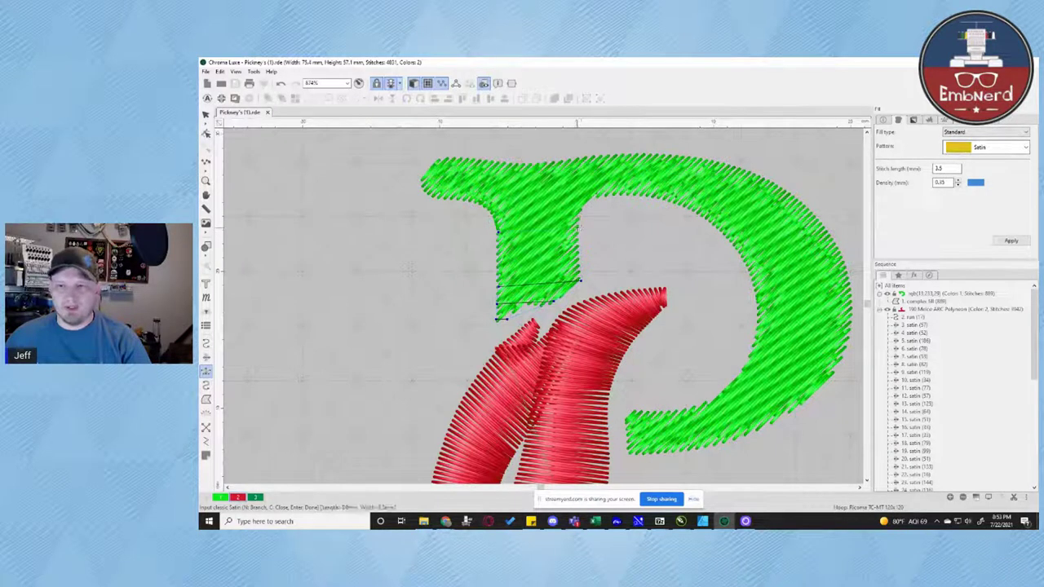
pyautogui.click(577, 230)
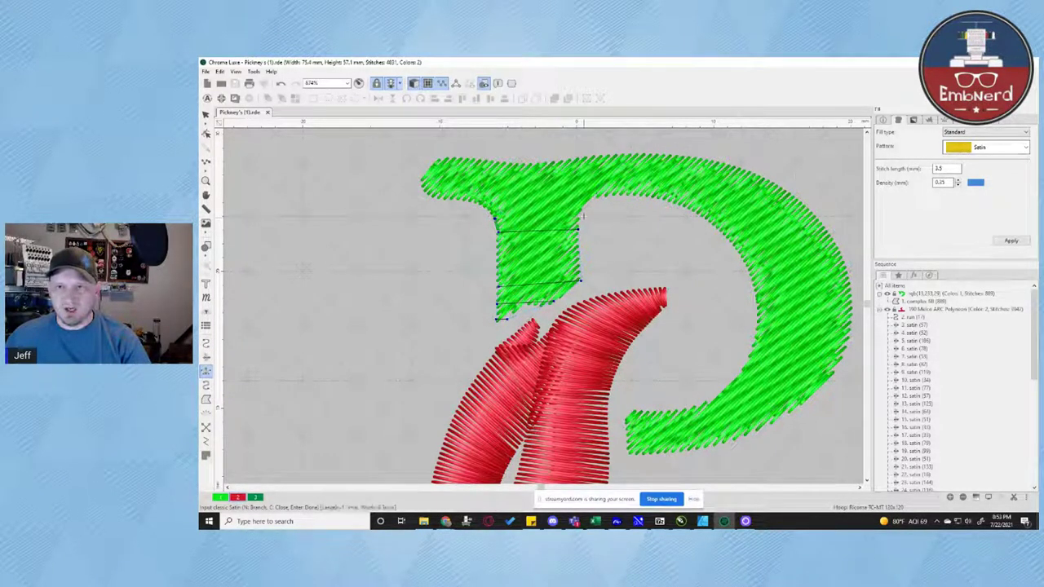
pyautogui.click(581, 216)
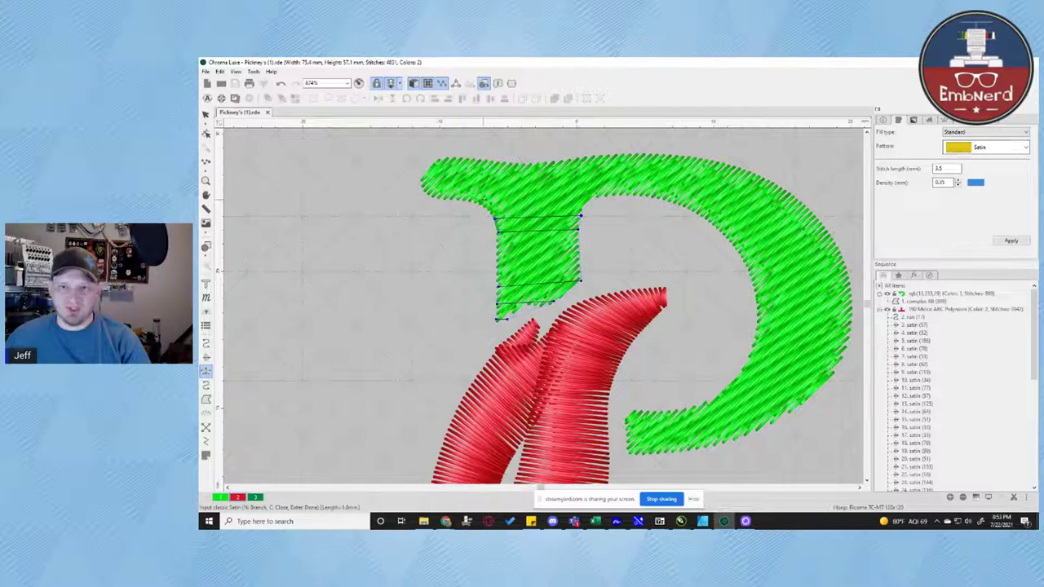
pyautogui.click(579, 216)
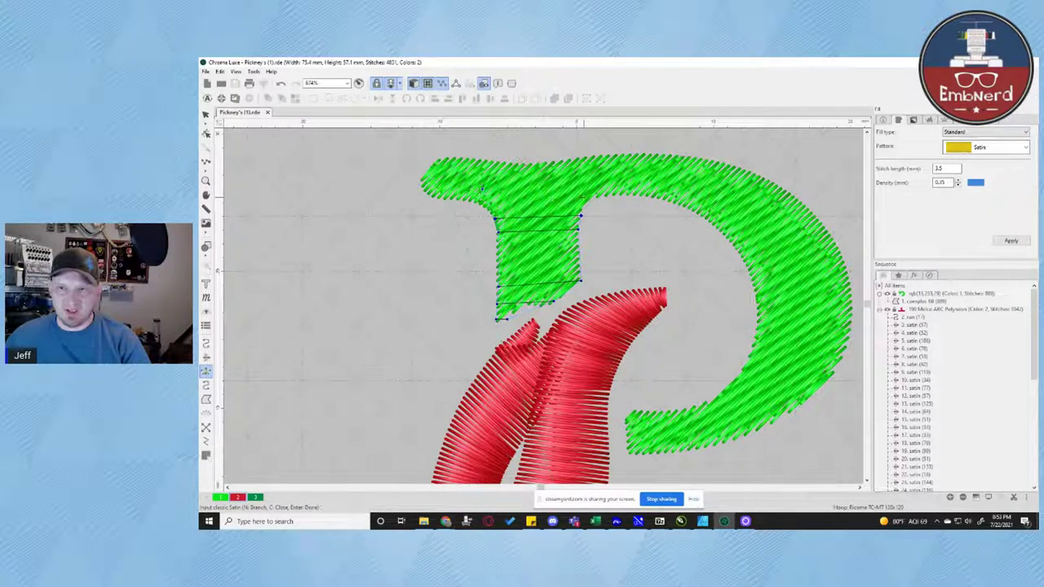
pyautogui.click(582, 192)
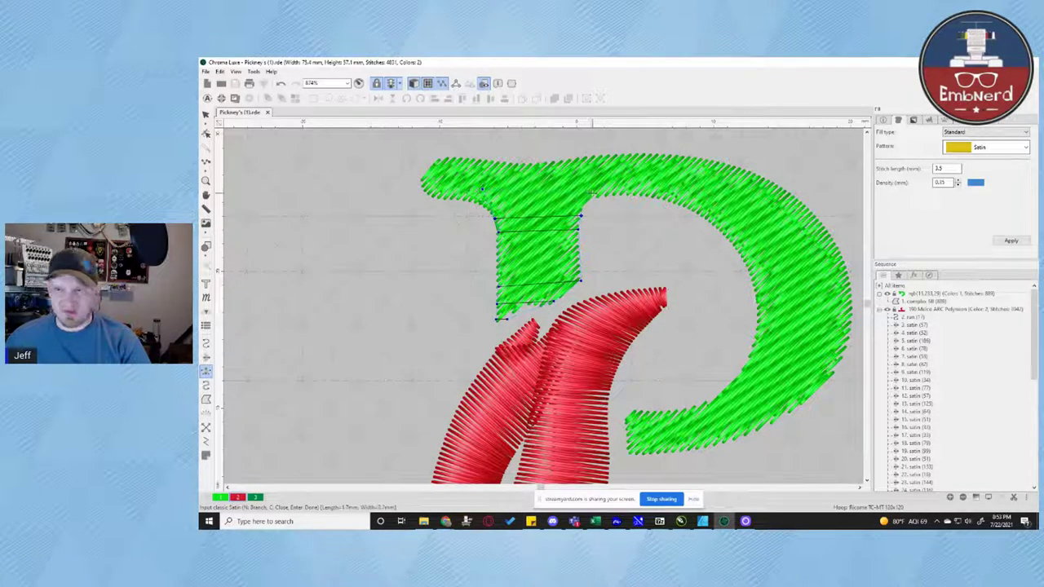
pyautogui.click(589, 191)
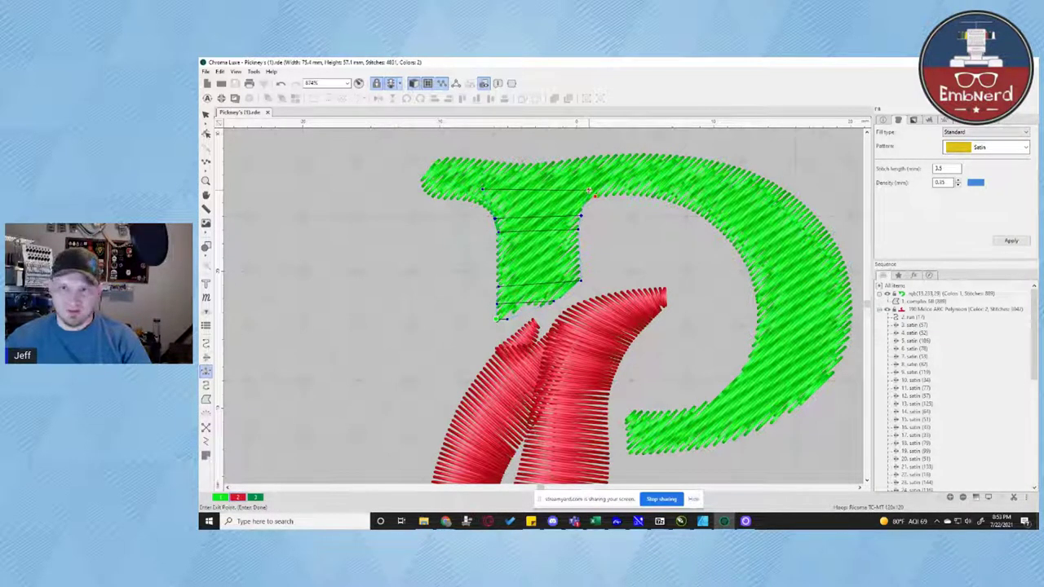
pyautogui.press('Return')
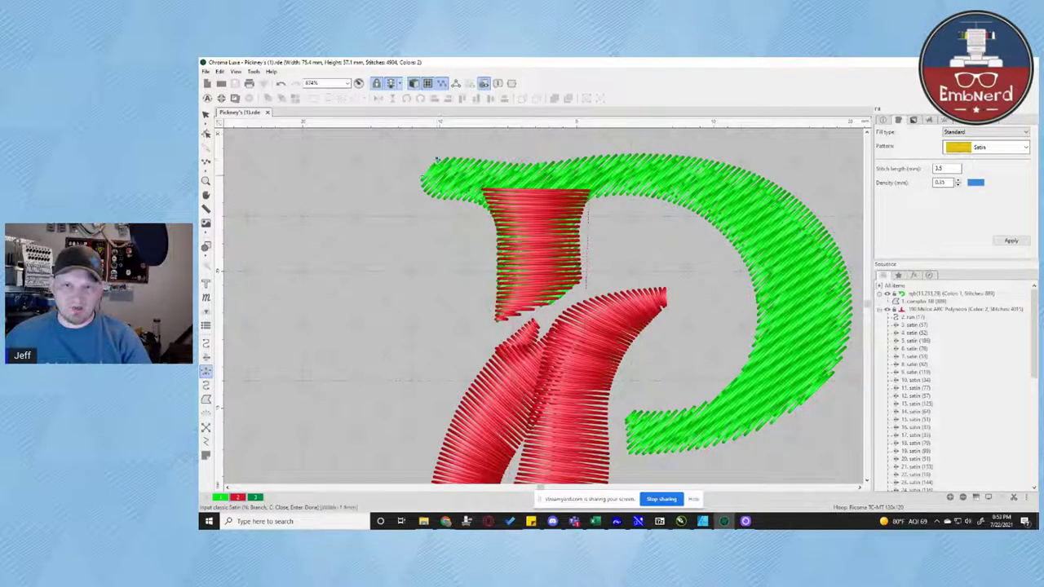
# Start a classic satin at the P's left serif and plot its point pairs along the top bar to where the bowl begins
pyautogui.click(430, 197)
pyautogui.click(470, 159)
pyautogui.click(459, 198)
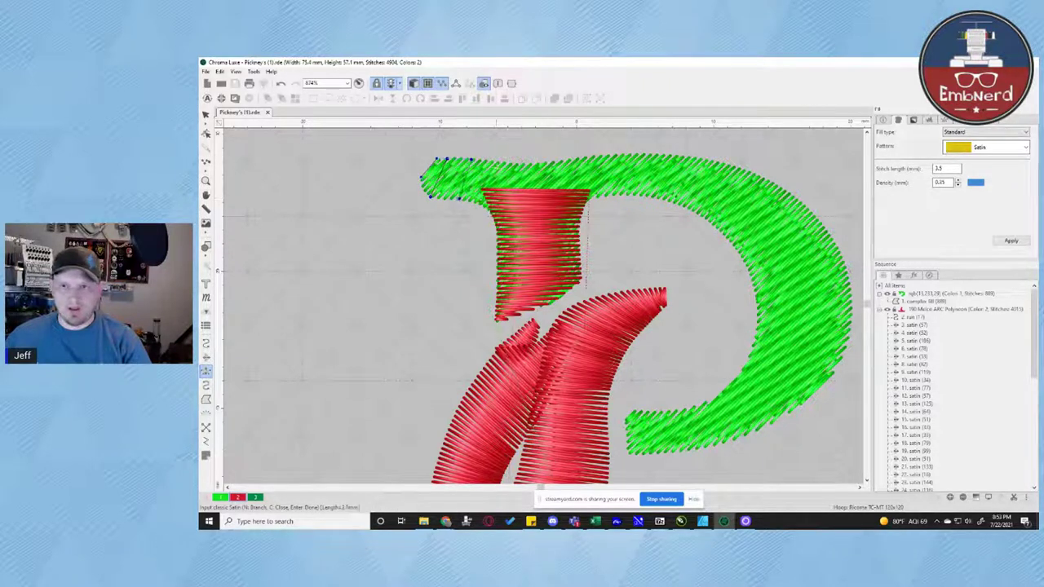
pyautogui.click(493, 212)
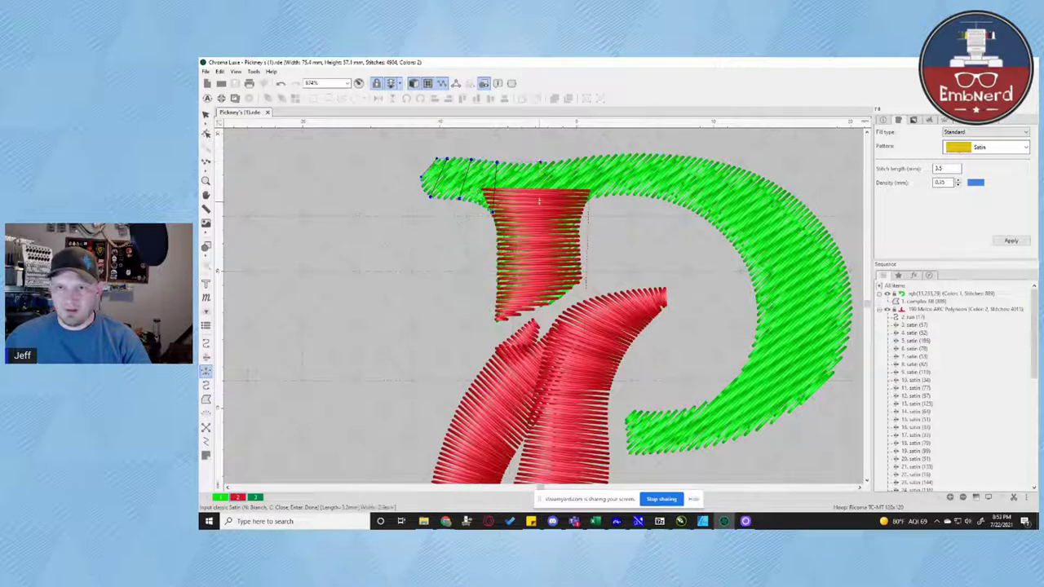
pyautogui.click(538, 212)
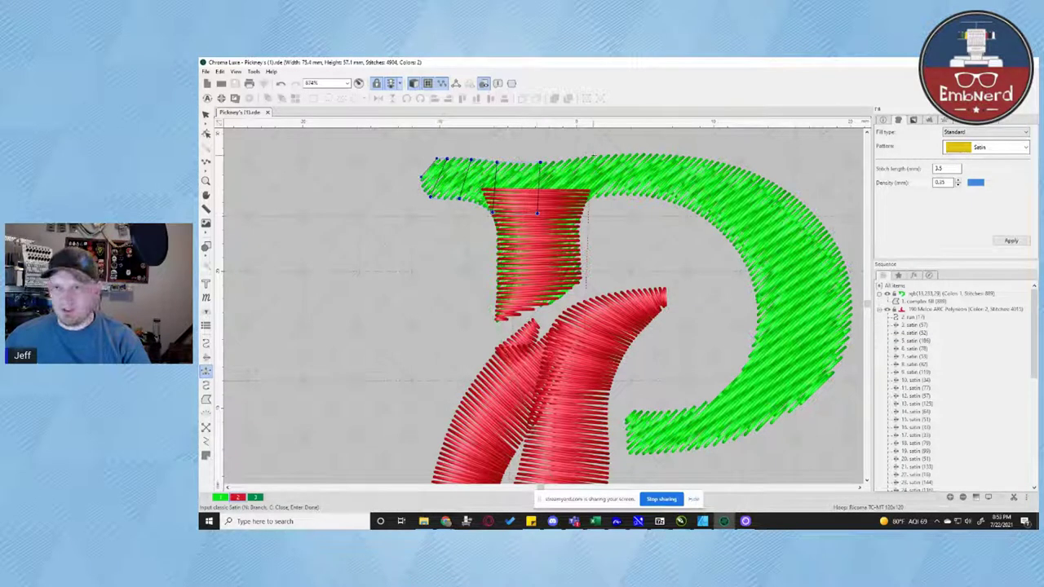
pyautogui.click(587, 196)
pyautogui.click(667, 155)
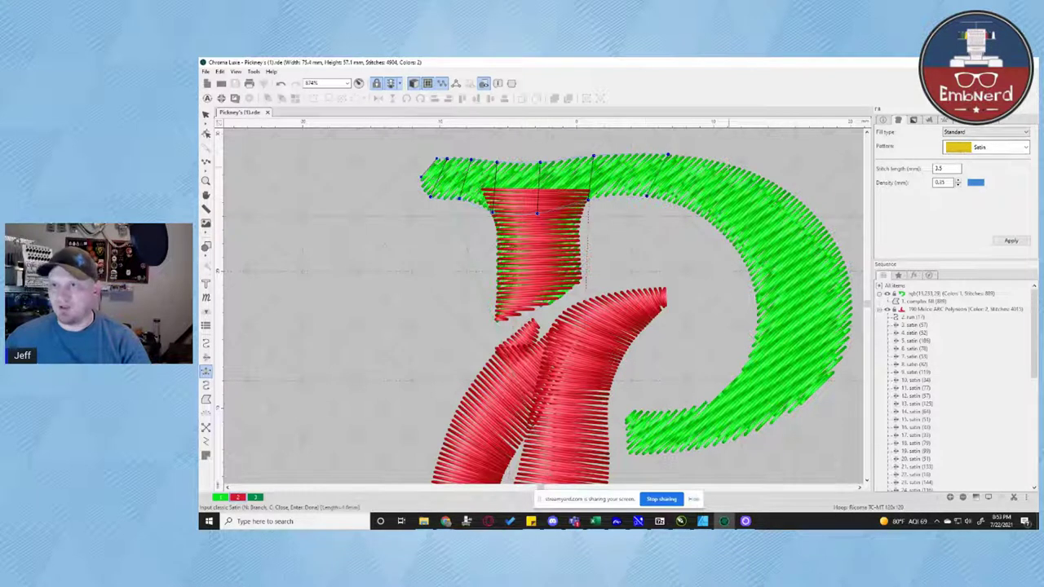
pyautogui.click(734, 167)
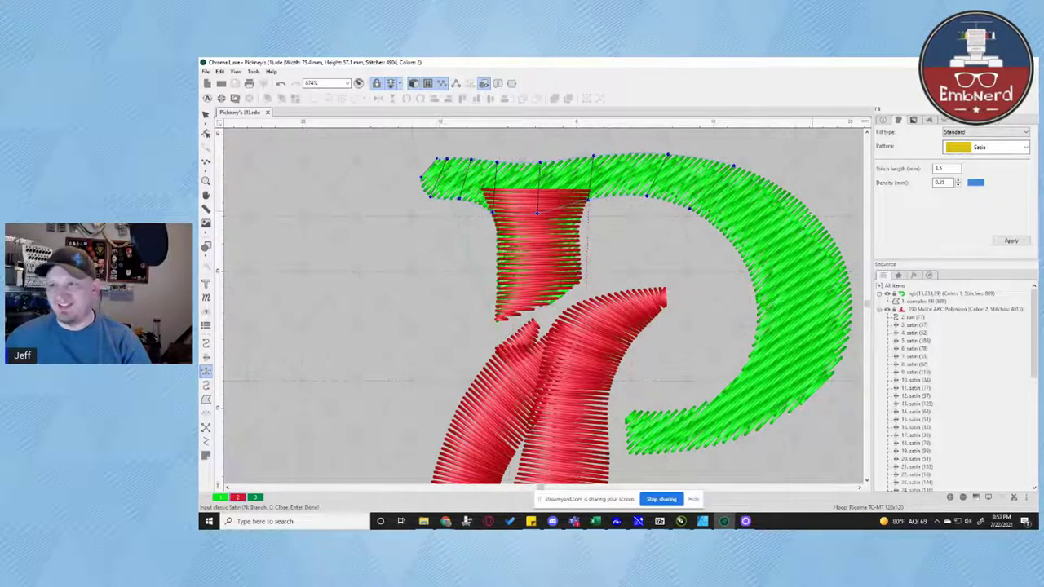
# Continue the satin's point pairs around the P's bowl to its lower tip and finish it with entry and exit points near that tip
pyautogui.click(812, 215)
pyautogui.click(742, 252)
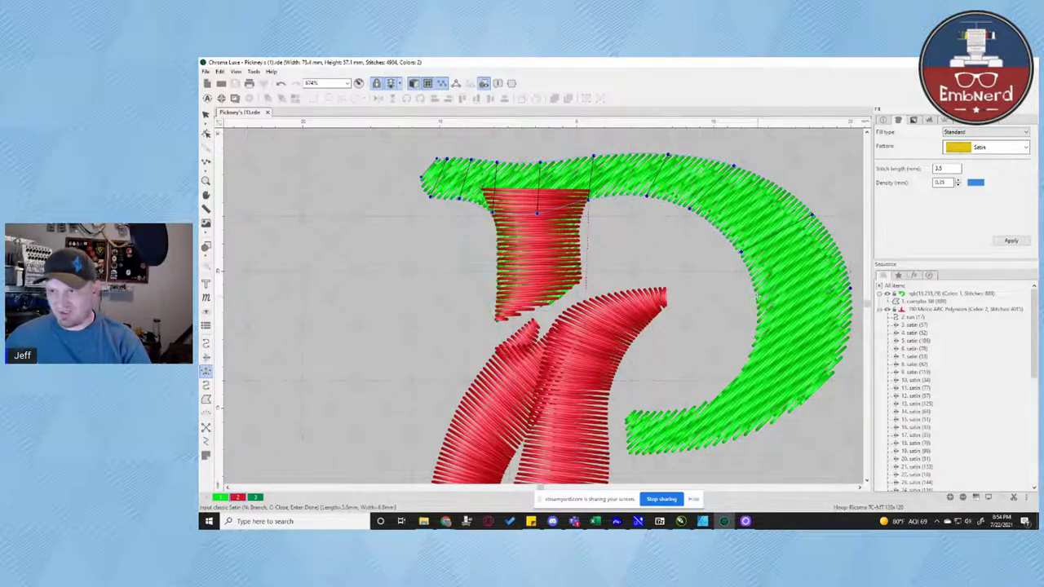
pyautogui.click(758, 296)
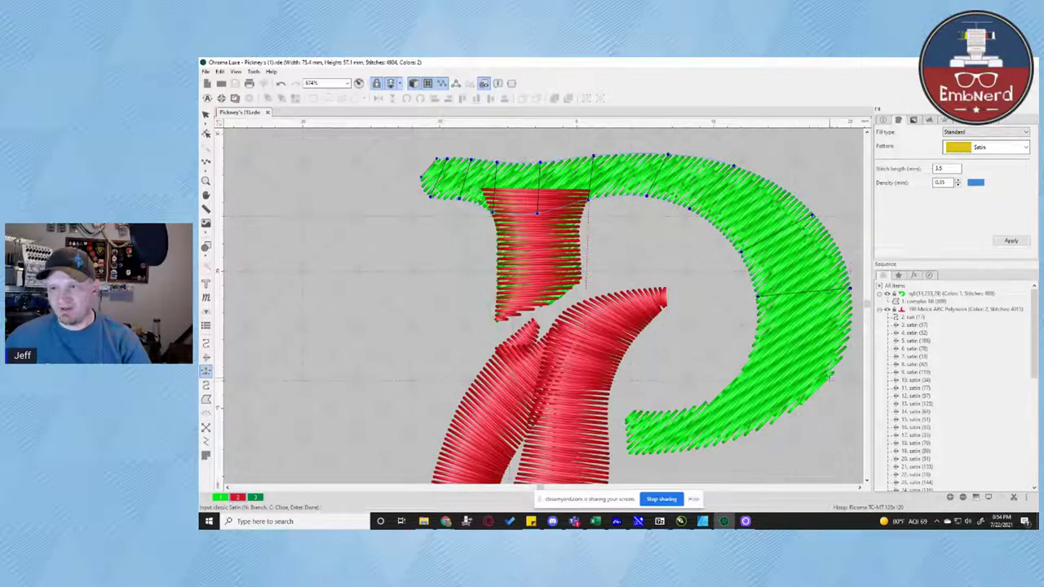
pyautogui.click(769, 421)
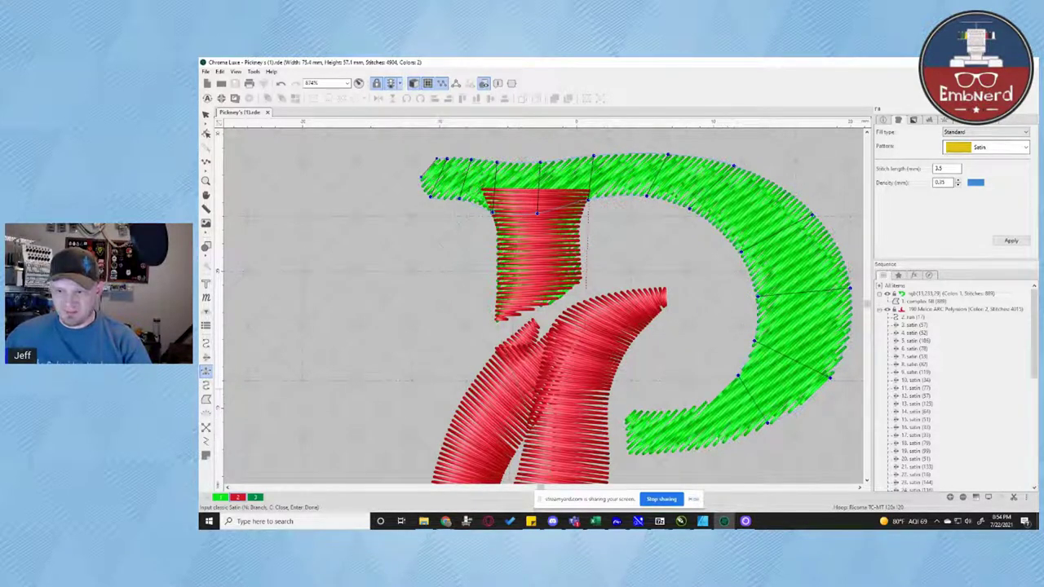
pyautogui.click(705, 406)
pyautogui.click(714, 445)
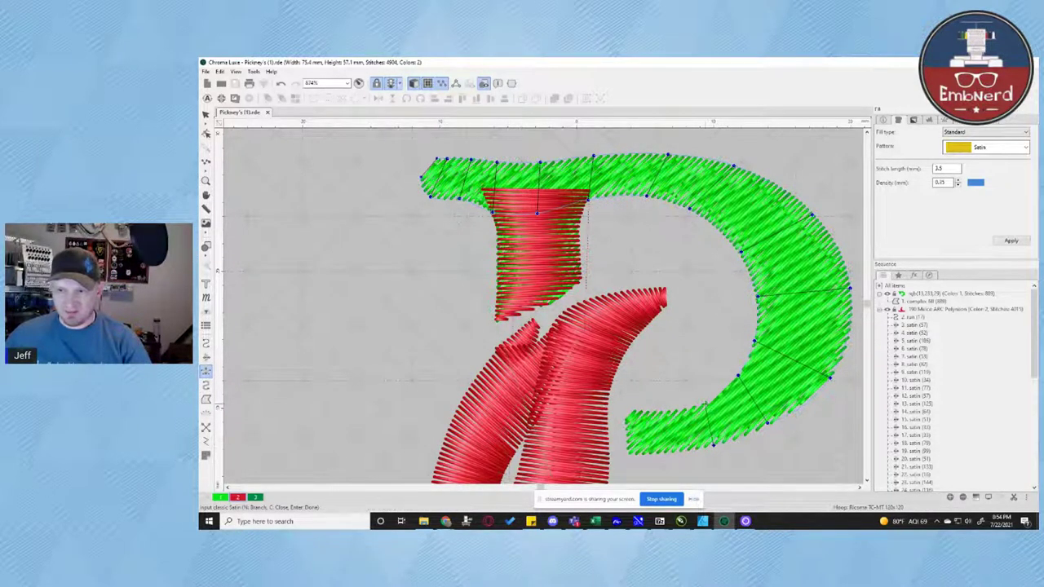
pyautogui.click(665, 454)
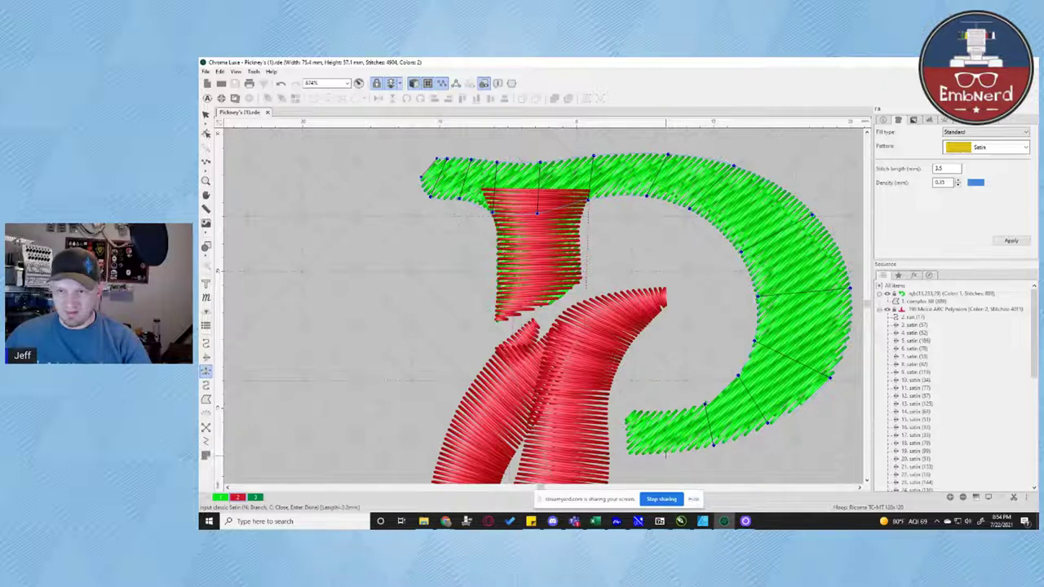
pyautogui.click(661, 413)
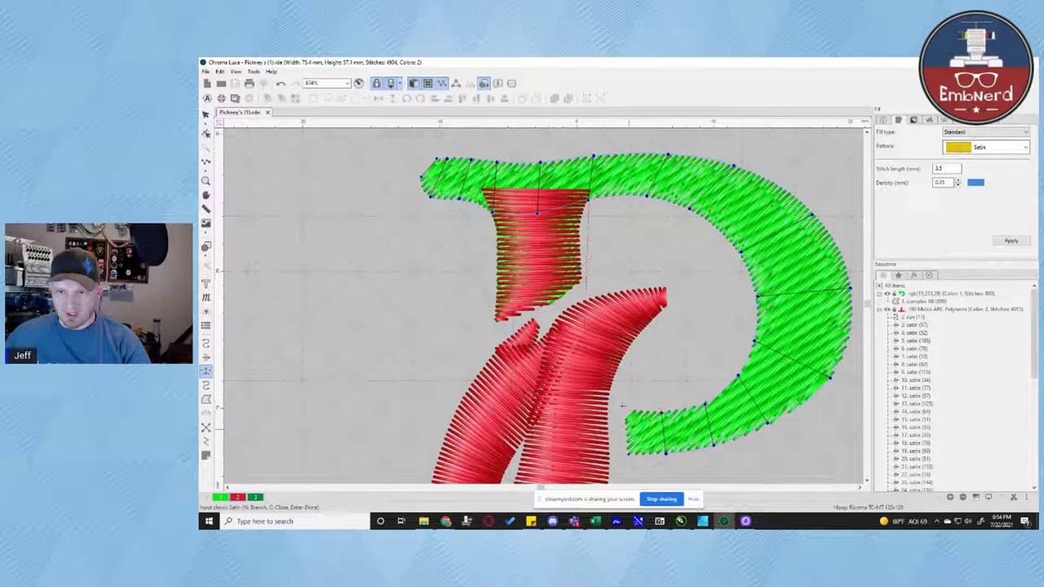
pyautogui.press('Return')
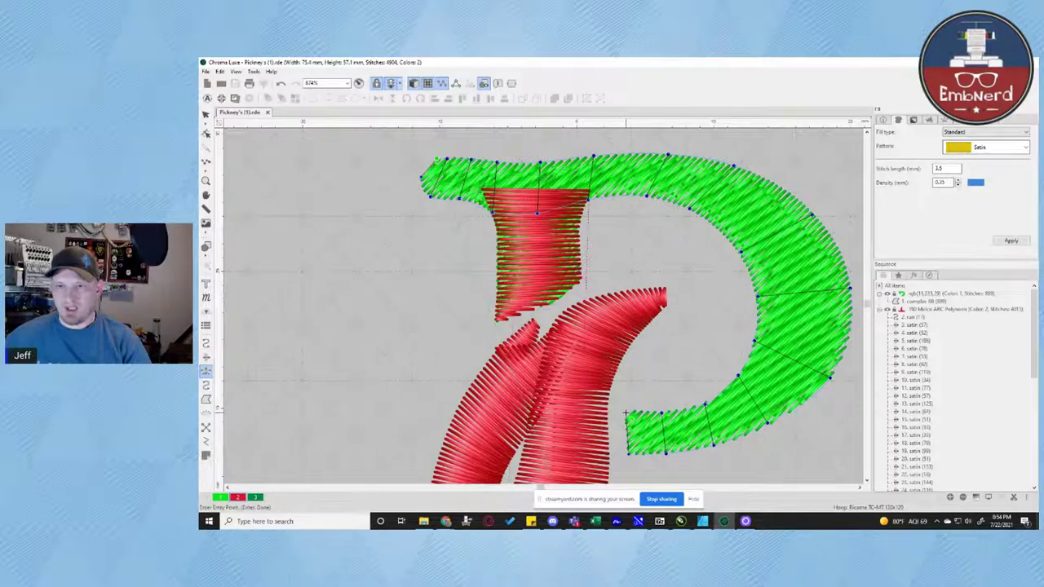
pyautogui.click(626, 413)
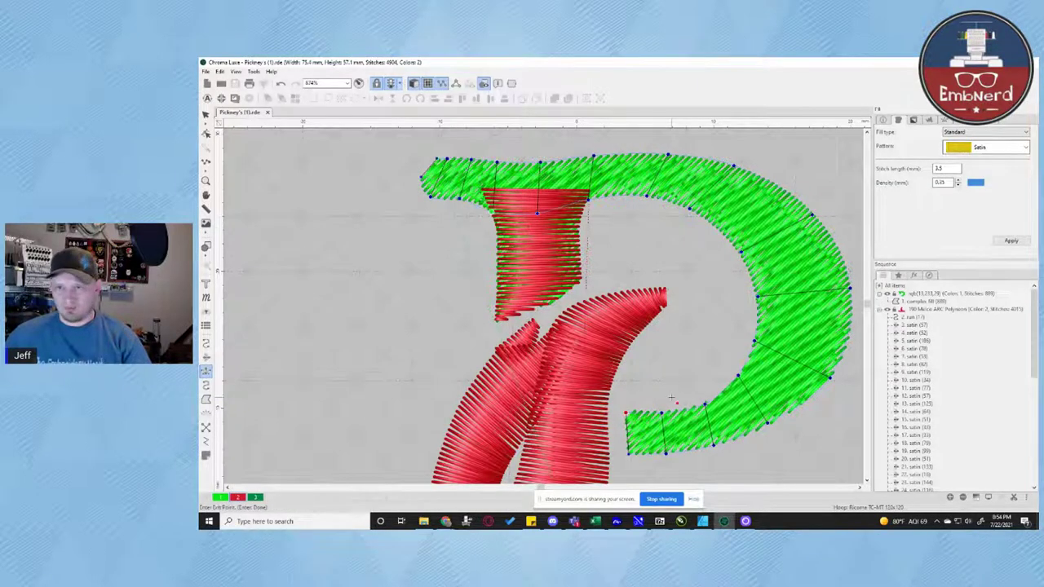
pyautogui.click(661, 416)
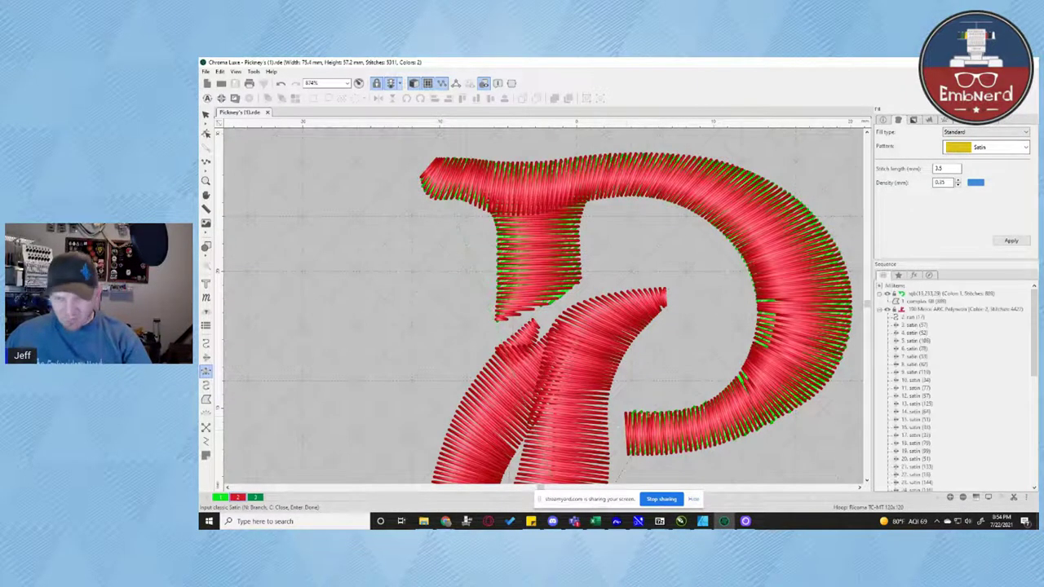
# Give the satin of the P's bowl and top bar a line tie-off and a trim end command, and apply them
pyautogui.click(206, 113)
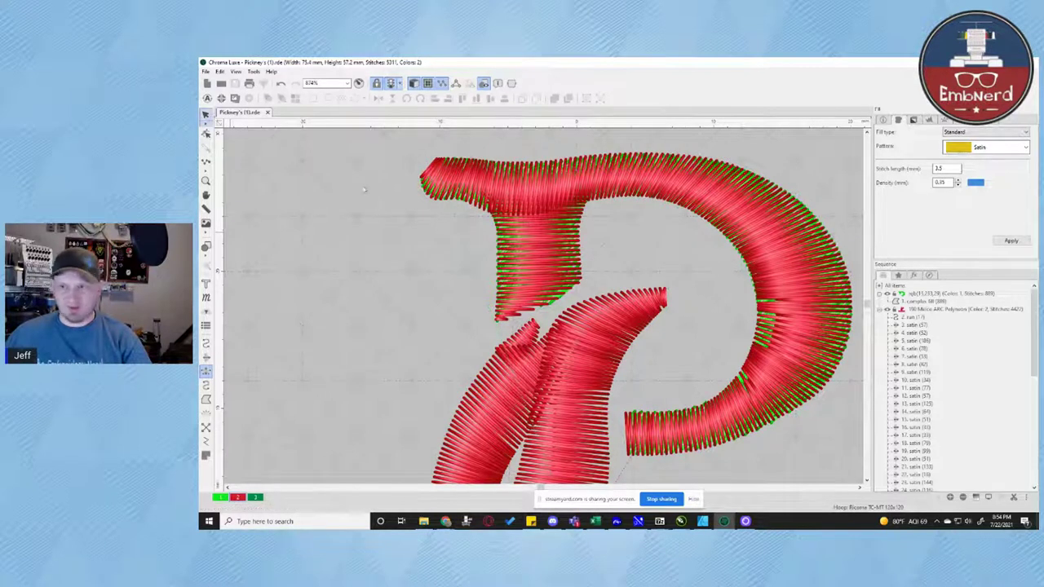
pyautogui.click(994, 121)
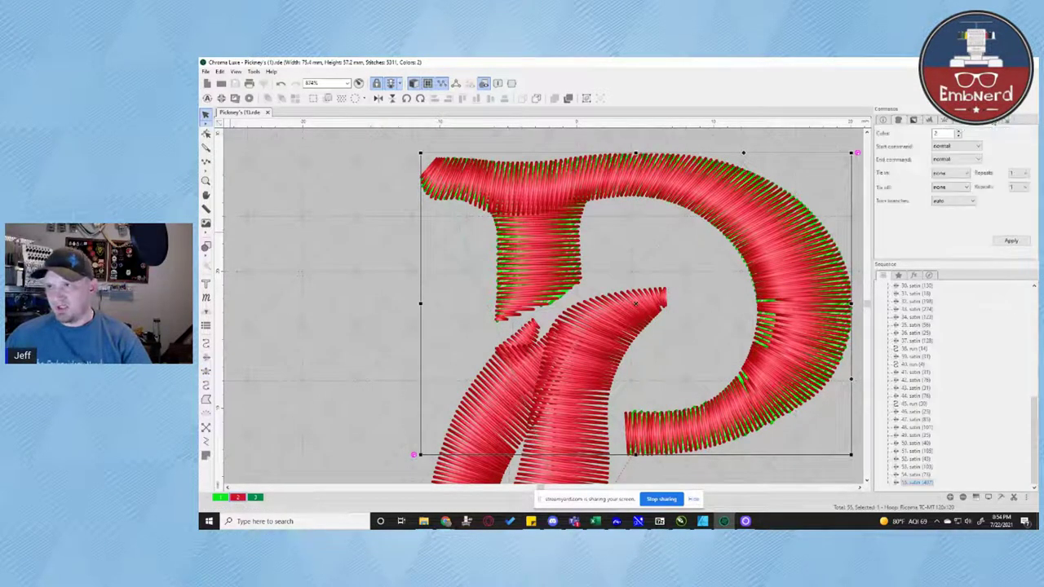
pyautogui.click(957, 189)
pyautogui.click(948, 209)
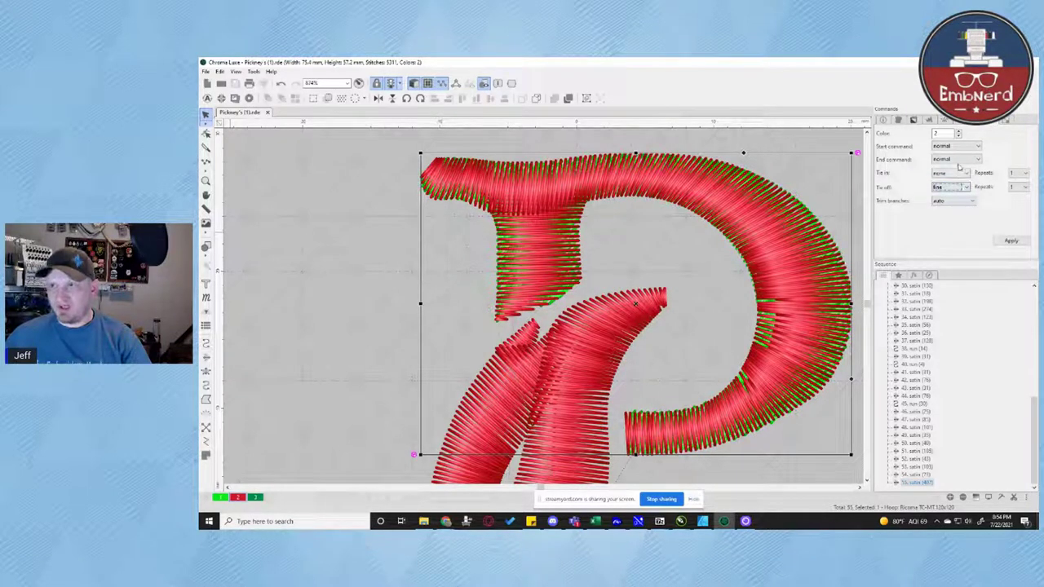
pyautogui.click(961, 160)
pyautogui.click(949, 203)
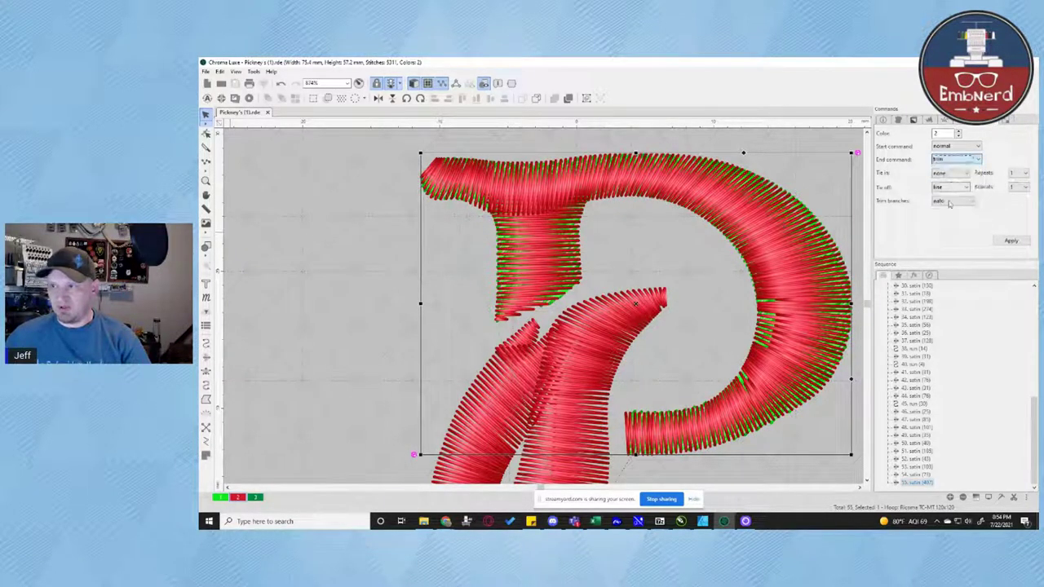
pyautogui.click(1012, 241)
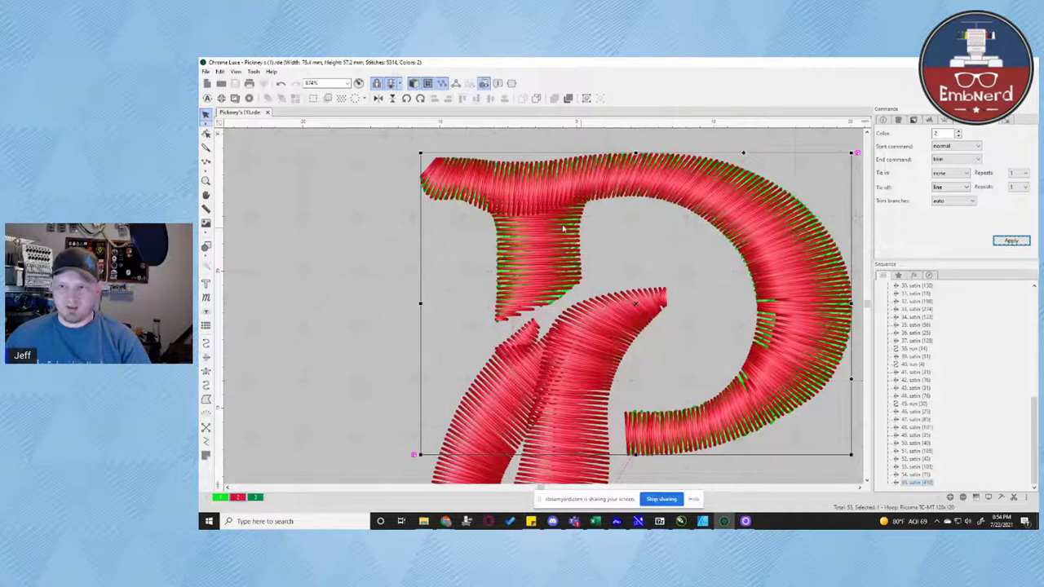
# Apply a triangle tie-in to the P's stem satin and clear the selection
pyautogui.click(468, 307)
pyautogui.click(506, 324)
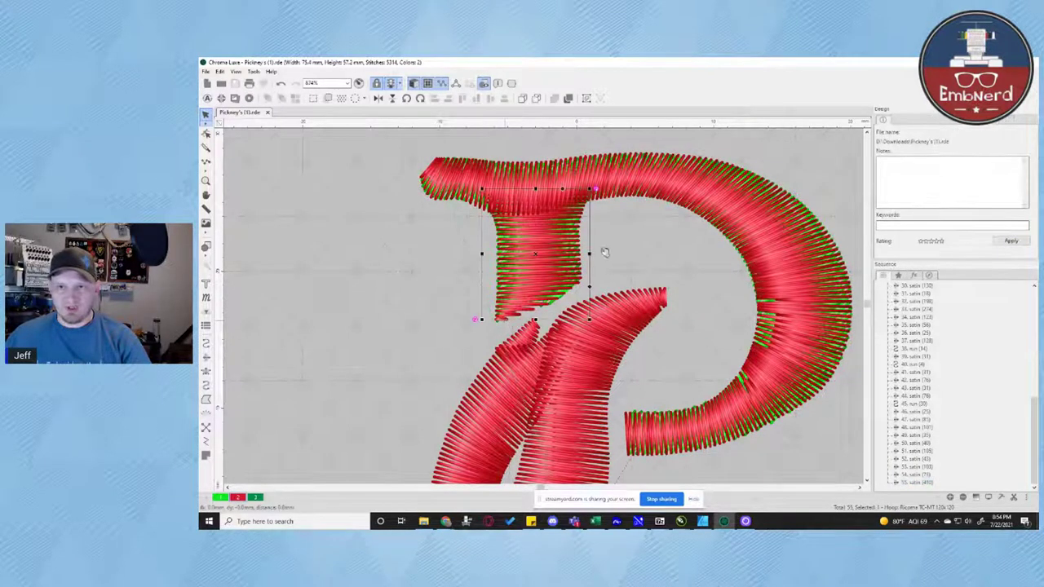
pyautogui.click(990, 121)
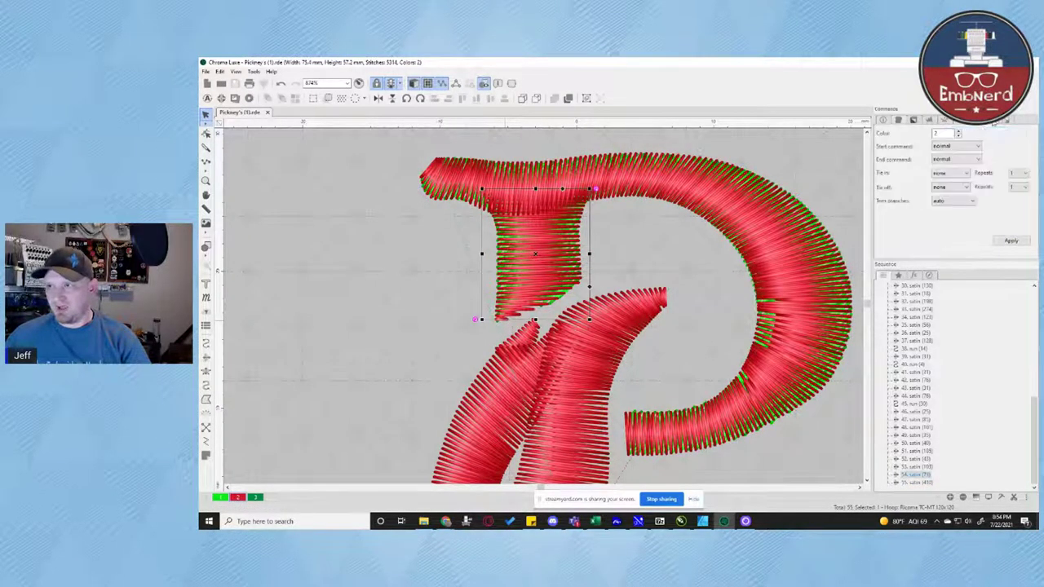
pyautogui.click(943, 173)
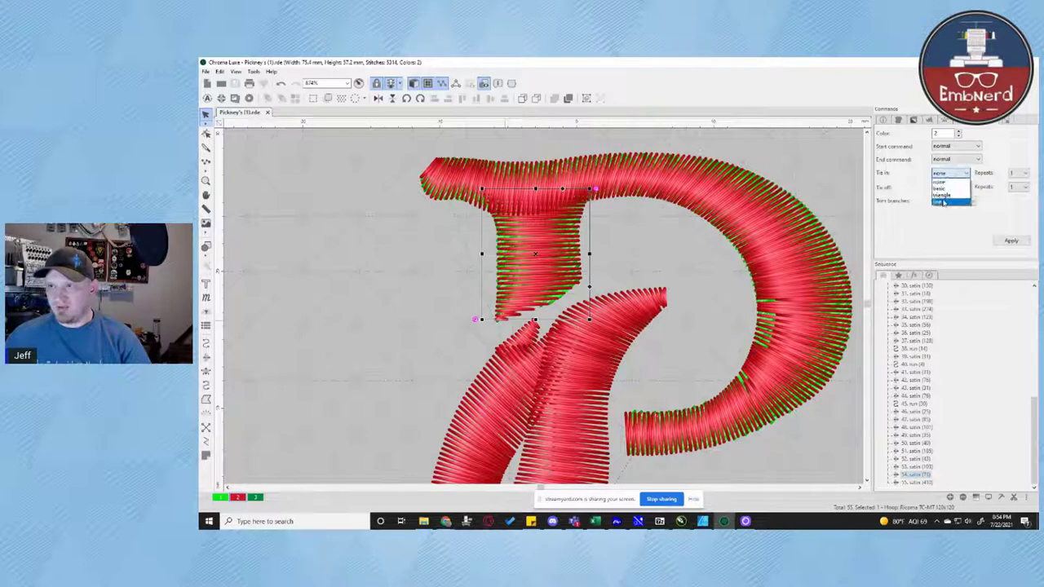
pyautogui.click(943, 195)
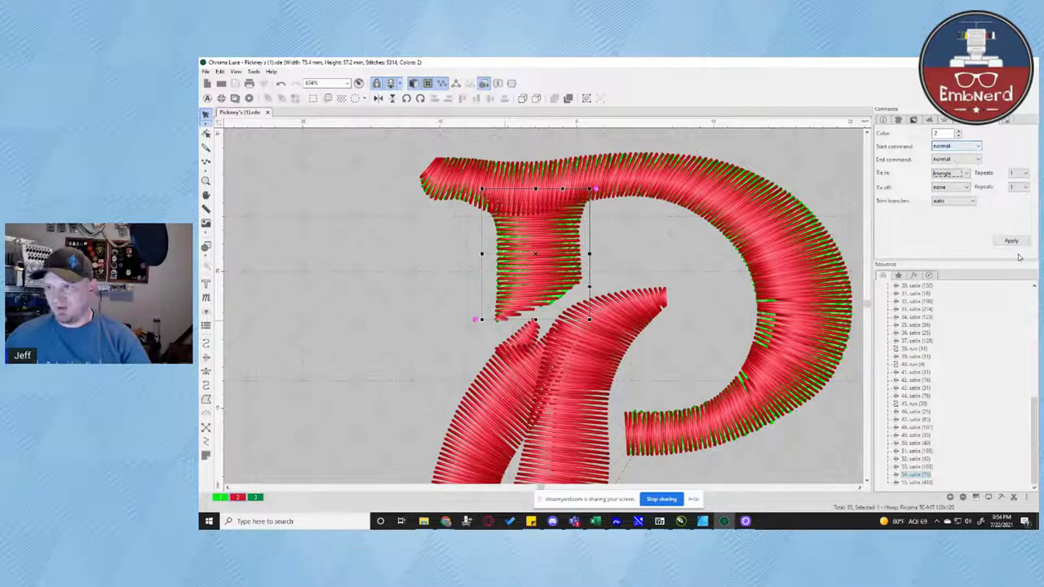
pyautogui.click(1011, 240)
pyautogui.click(393, 267)
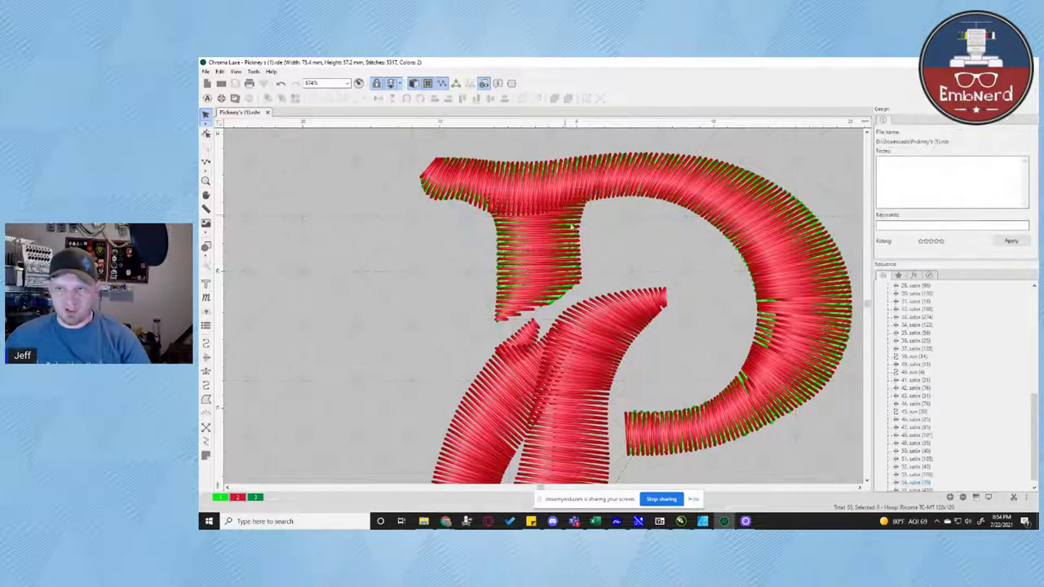
# Delete the old green complex fill beneath the P's new satin stitches
pyautogui.scroll(-7, 567, 225)
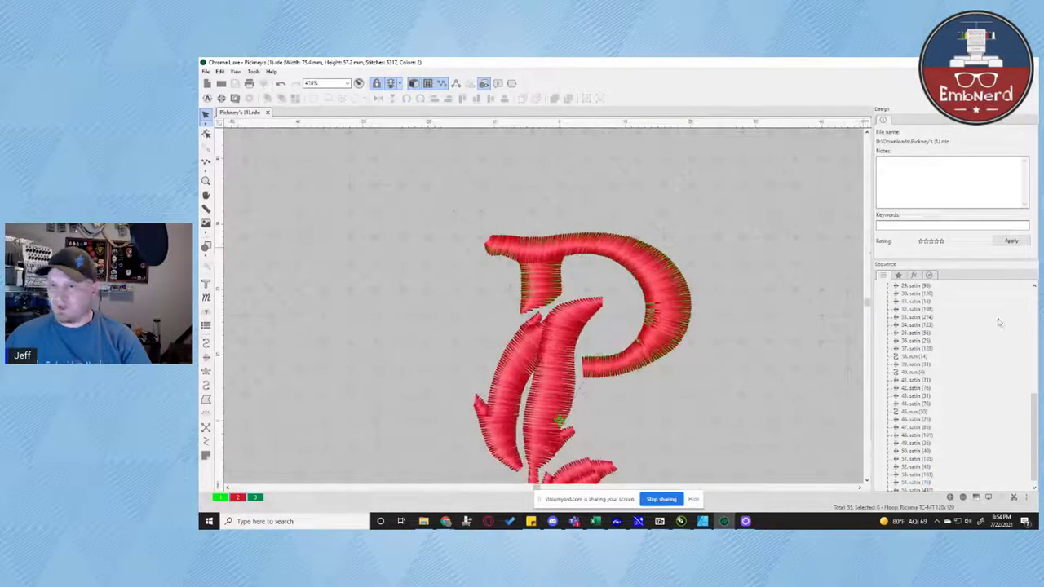
pyautogui.scroll(1, 656, 377)
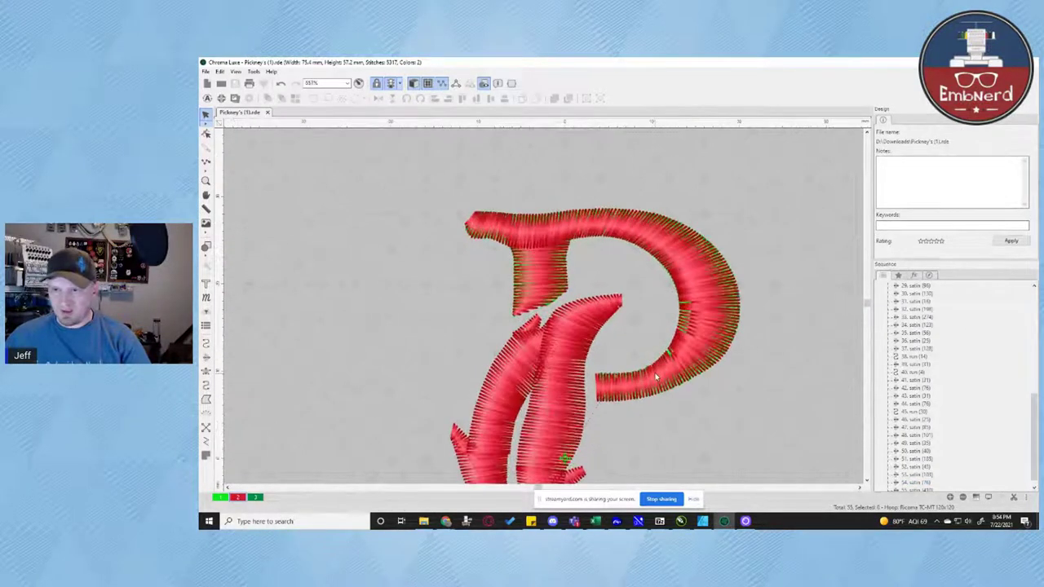
pyautogui.scroll(-2, 657, 377)
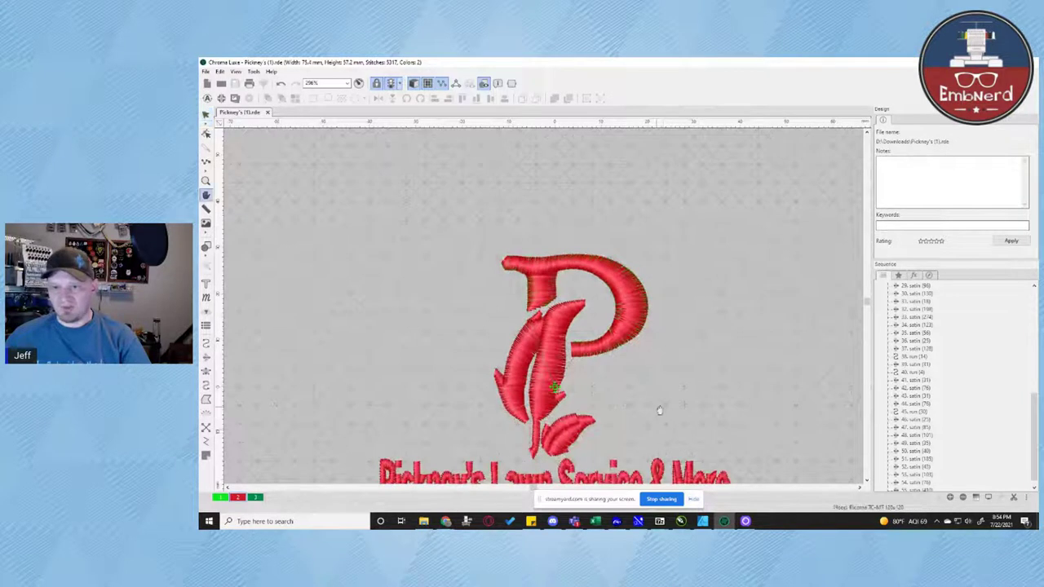
pyautogui.moveTo(725, 320); pyautogui.dragTo(697, 321)
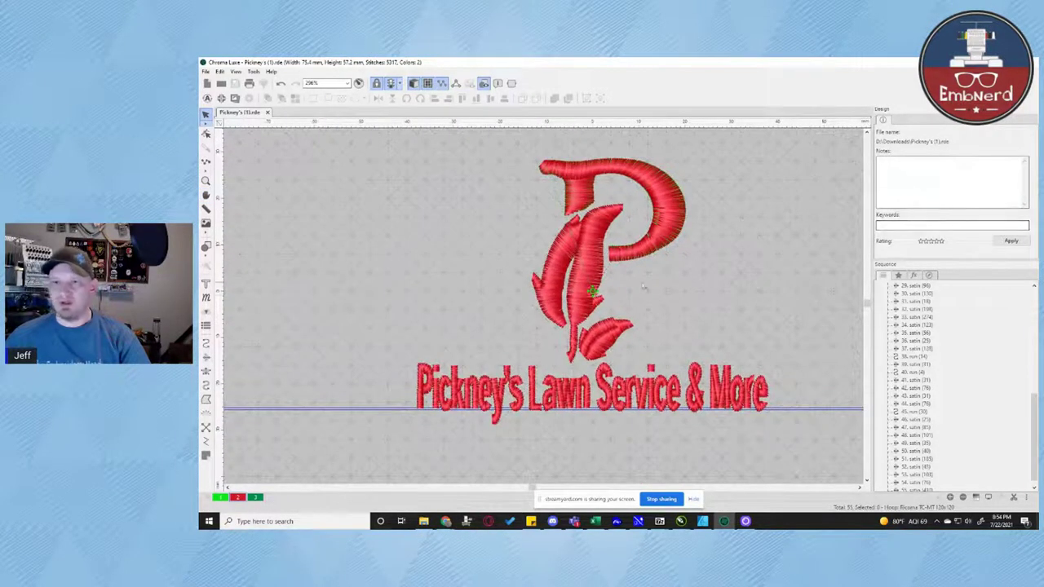
pyautogui.click(591, 196)
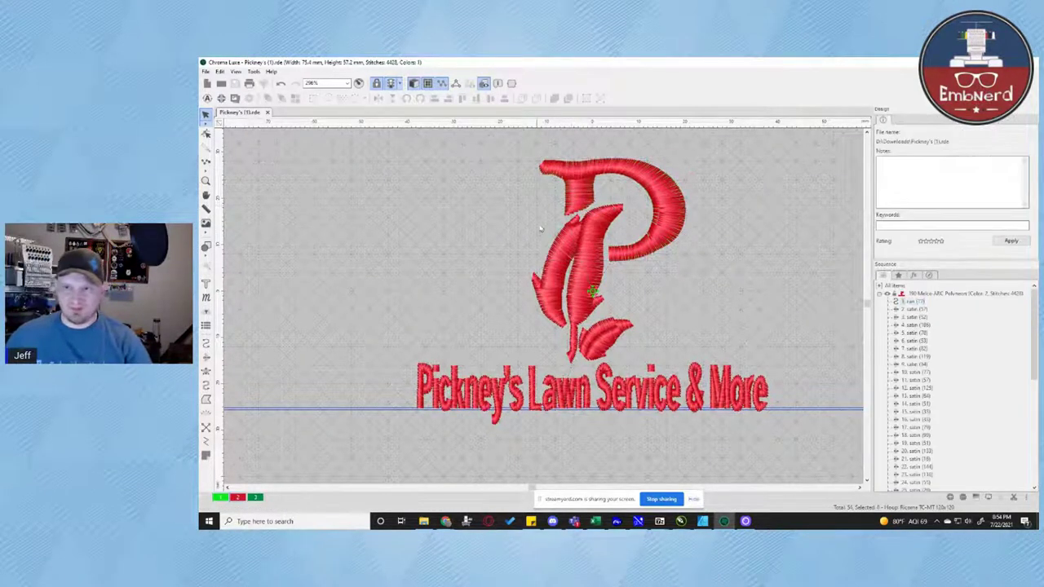
# Check the tie-in and tie-off settings of the P's stem satin, then clear the selection
pyautogui.click(576, 207)
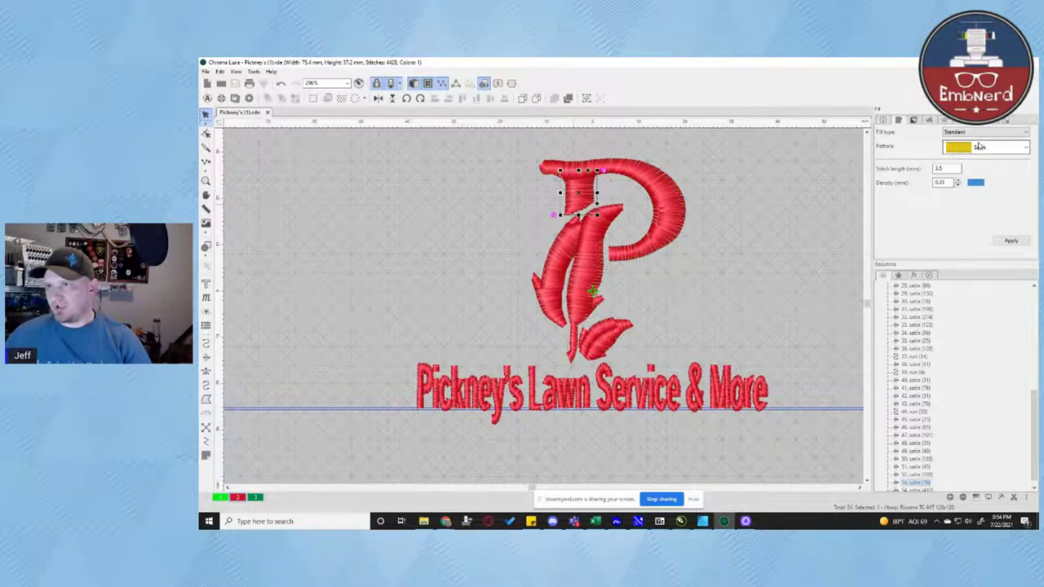
pyautogui.click(1007, 121)
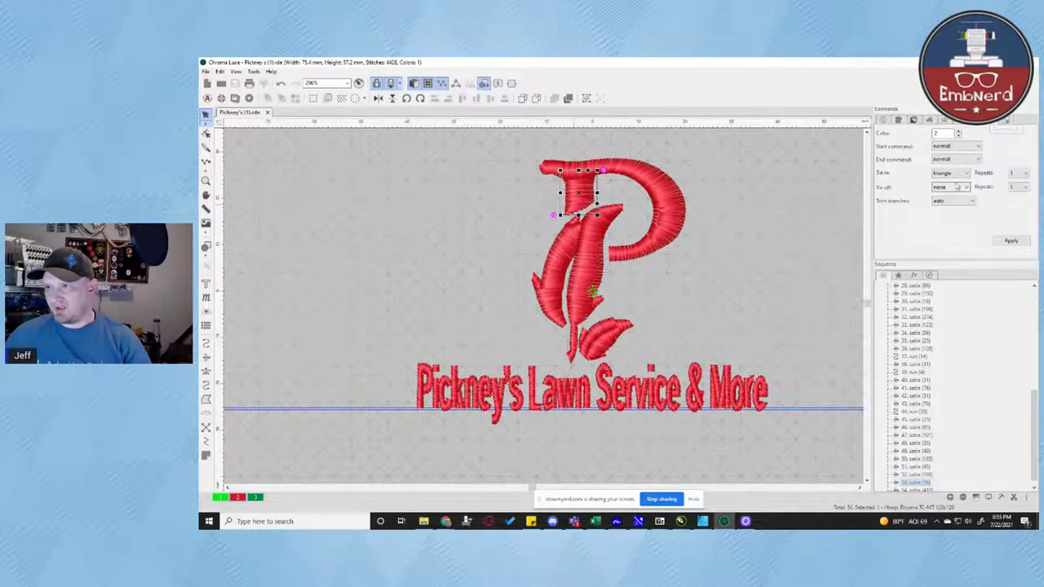
pyautogui.click(828, 218)
# Play the stitch simulation of the whole logo through to its last stitch
pyautogui.scroll(-2, 603, 255)
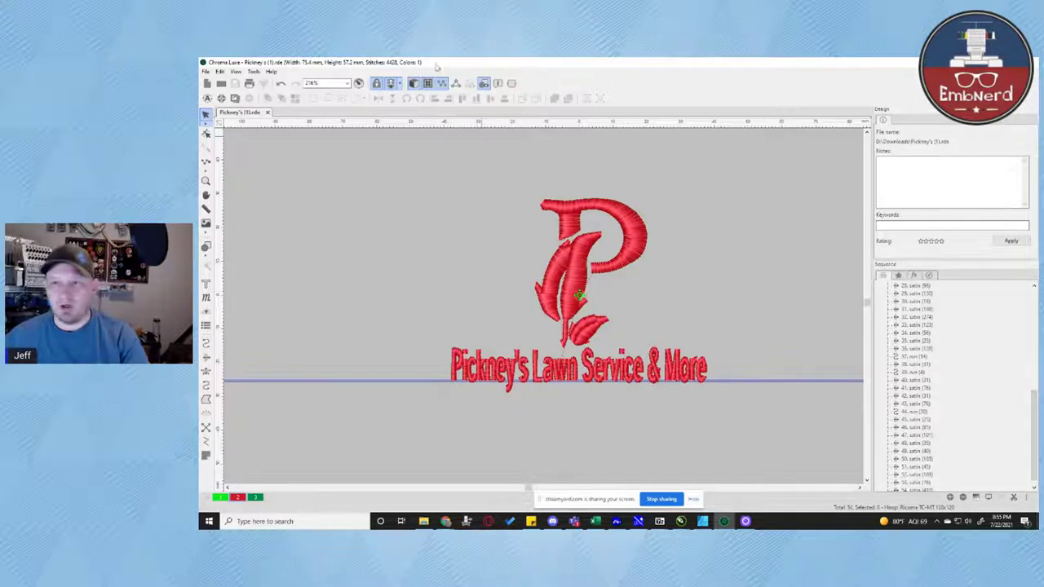
pyautogui.click(358, 83)
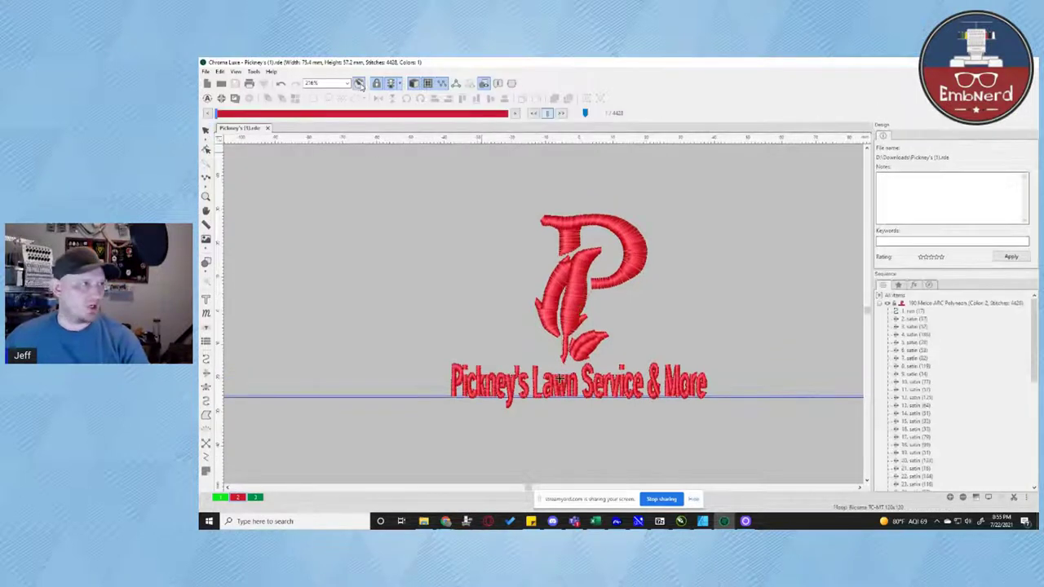
pyautogui.click(563, 114)
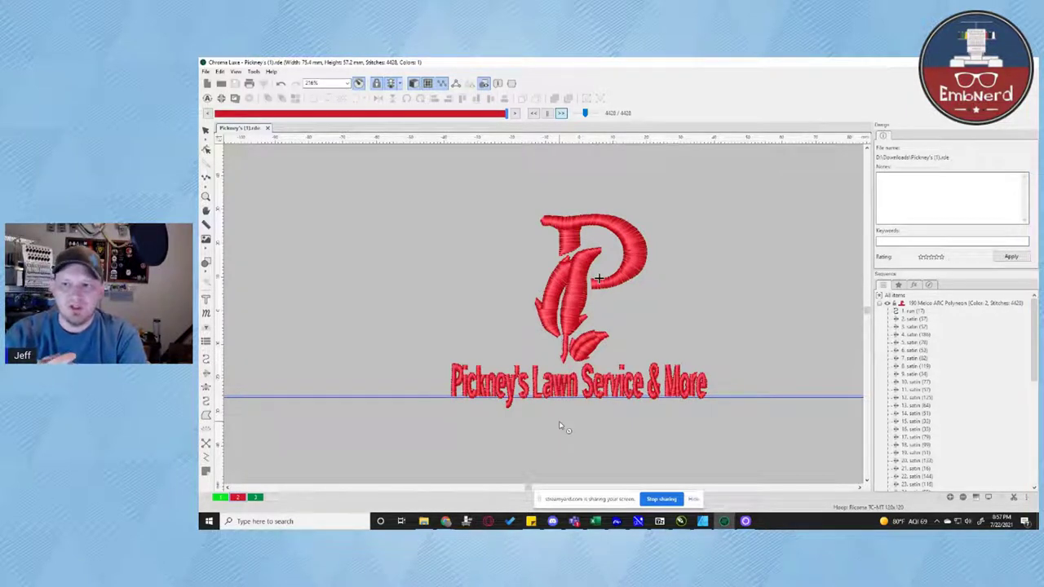
pyautogui.click(206, 130)
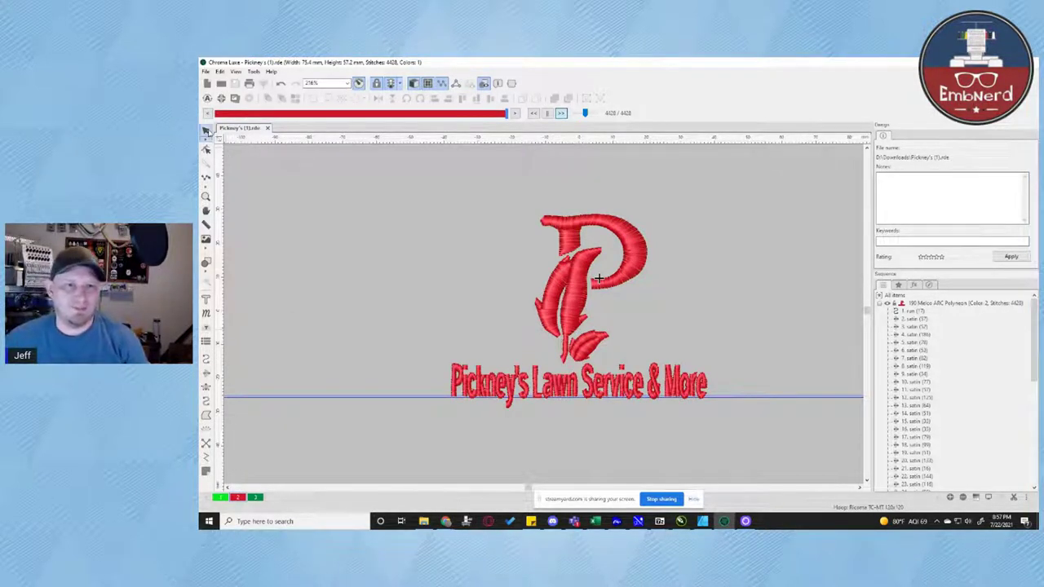